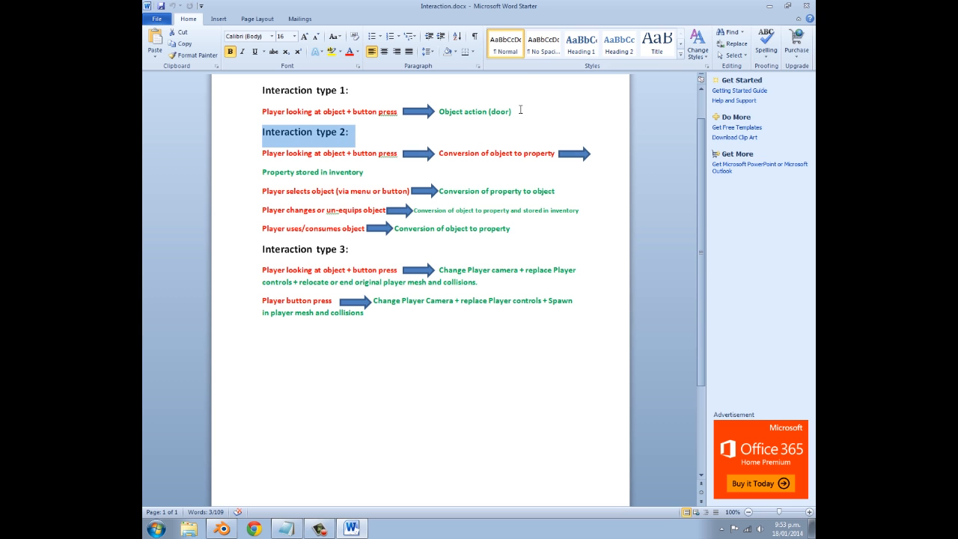
# - Review the interaction type 1 and type 2 descriptions in Interaction.docx, from the door action to using or consuming an object
pyautogui.moveTo(515, 111); pyautogui.dragTo(263, 89)
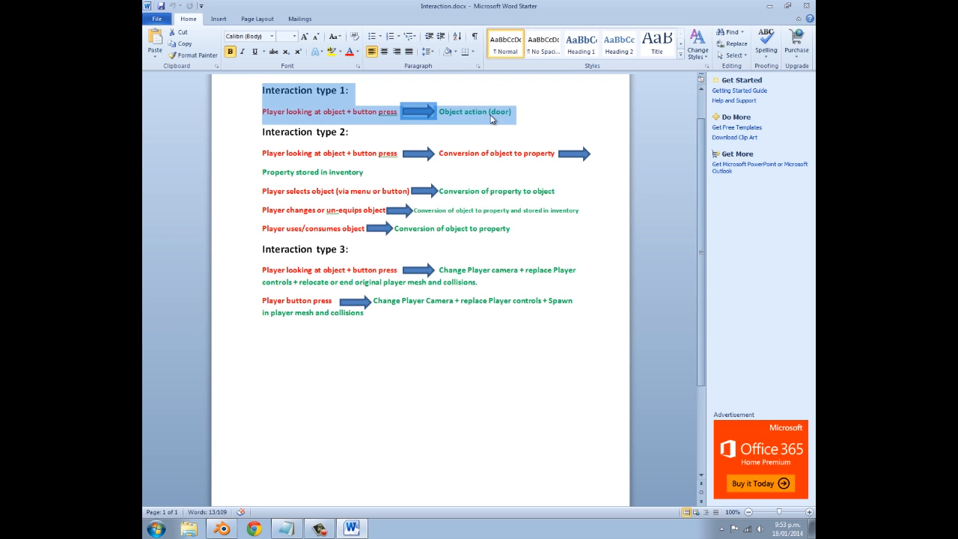
pyautogui.moveTo(261, 133); pyautogui.dragTo(573, 177)
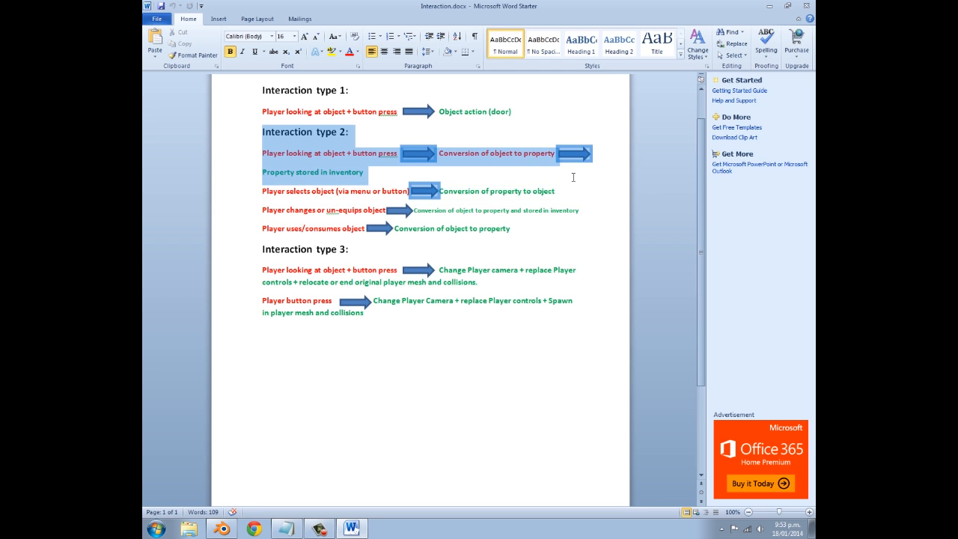
pyautogui.click(389, 183)
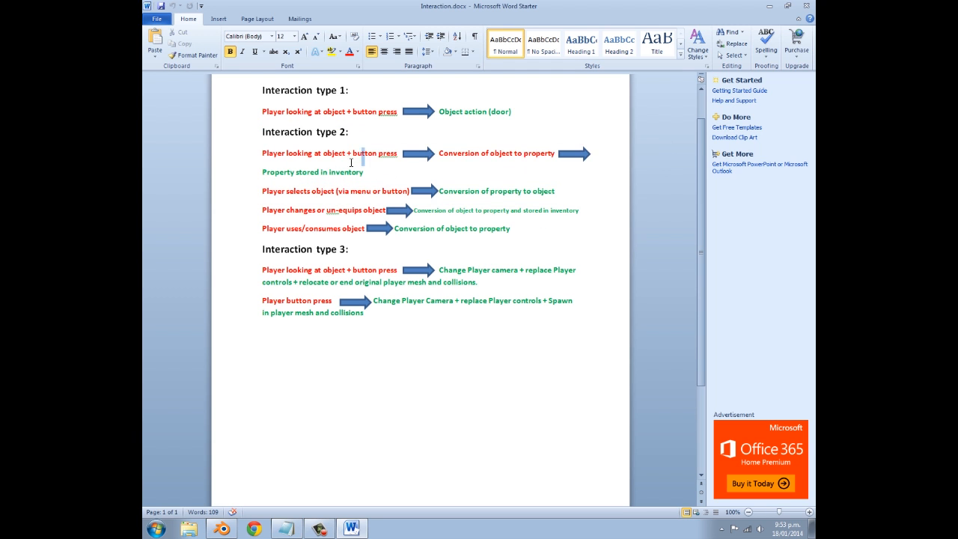
pyautogui.moveTo(353, 153); pyautogui.dragTo(356, 173)
pyautogui.click(373, 177)
pyautogui.moveTo(371, 177); pyautogui.dragTo(330, 173)
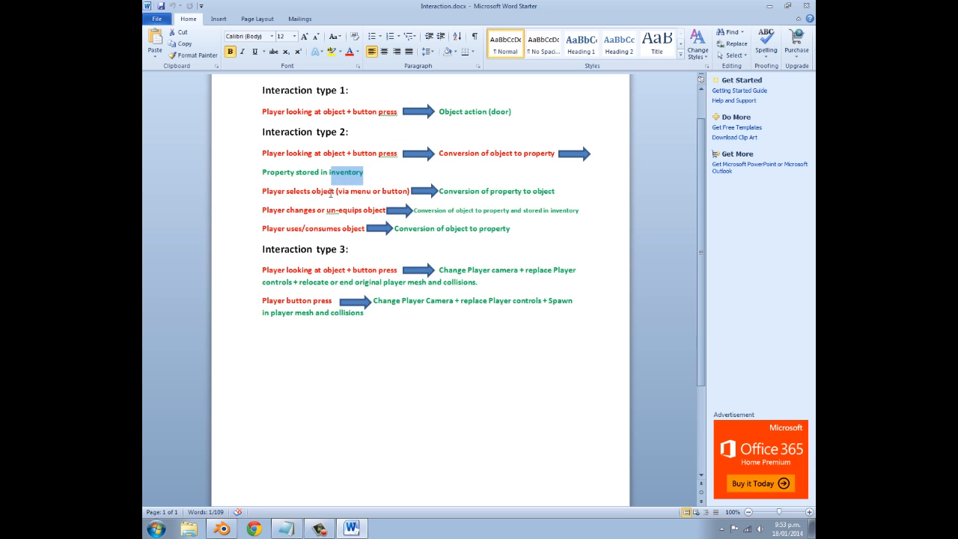
pyautogui.moveTo(579, 210); pyautogui.dragTo(414, 210)
pyautogui.click(513, 229)
pyautogui.moveTo(513, 229); pyautogui.dragTo(259, 240)
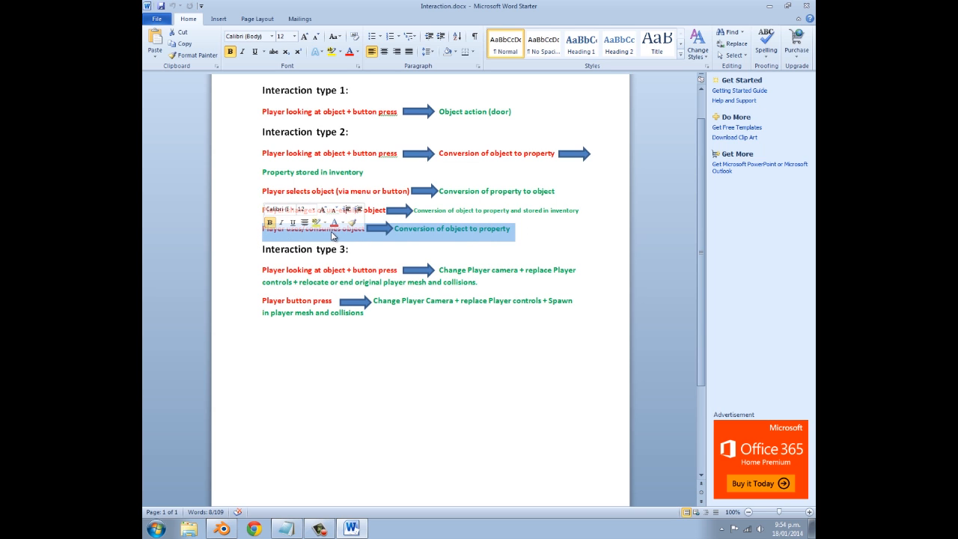
pyautogui.click(524, 241)
# - Compare the inventory flow of interaction type 2 with the single object action of interaction type 1
pyautogui.moveTo(580, 212); pyautogui.dragTo(243, 161)
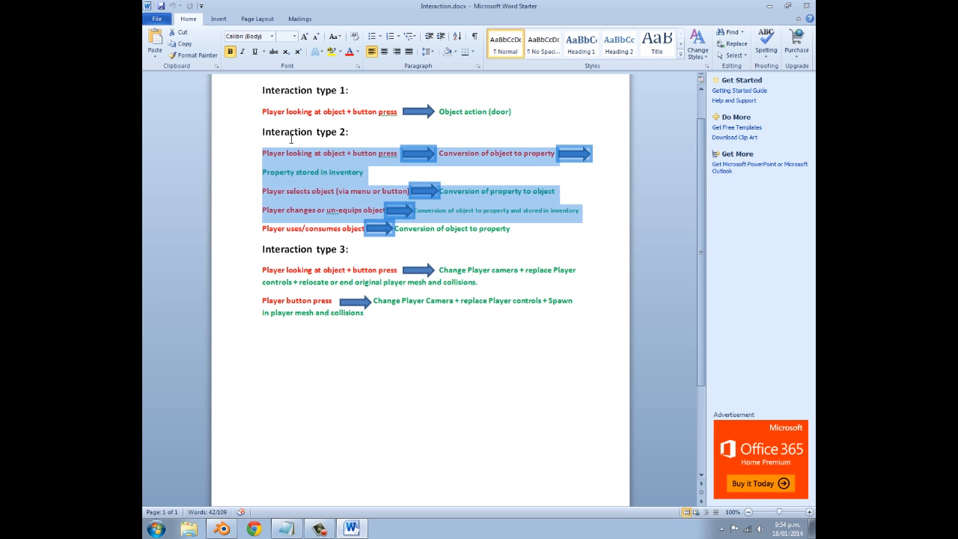
pyautogui.scroll(2, 330, 117)
pyautogui.click(252, 162)
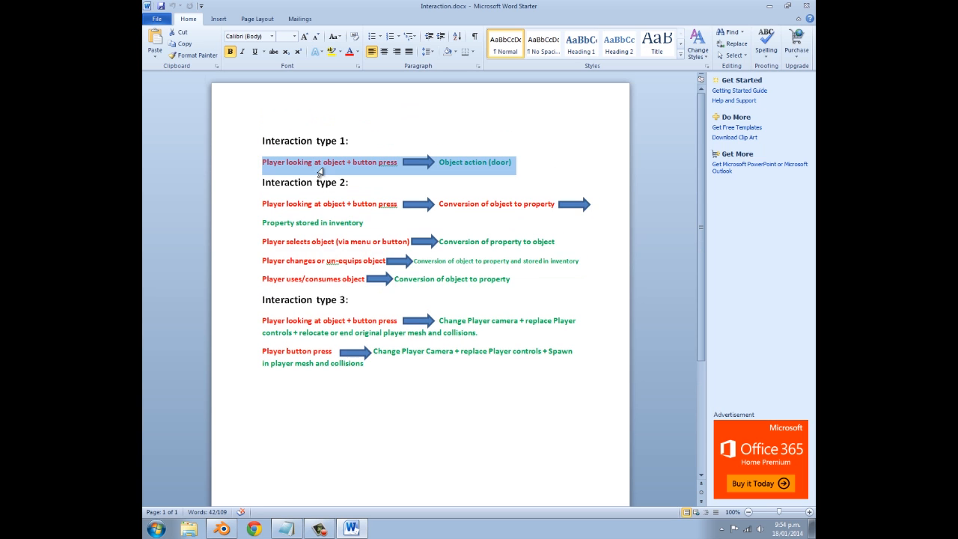
pyautogui.scroll(-1, 283, 193)
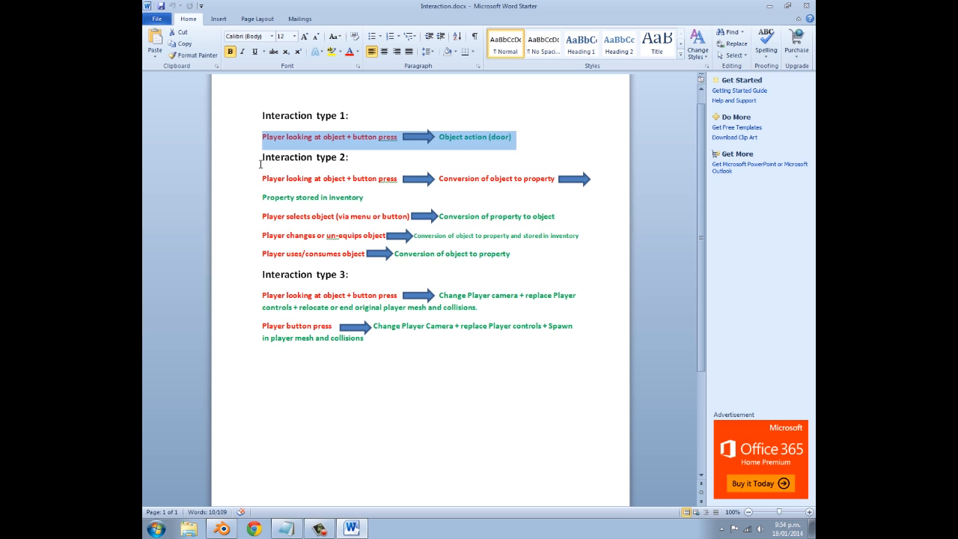
pyautogui.moveTo(261, 217); pyautogui.dragTo(643, 229)
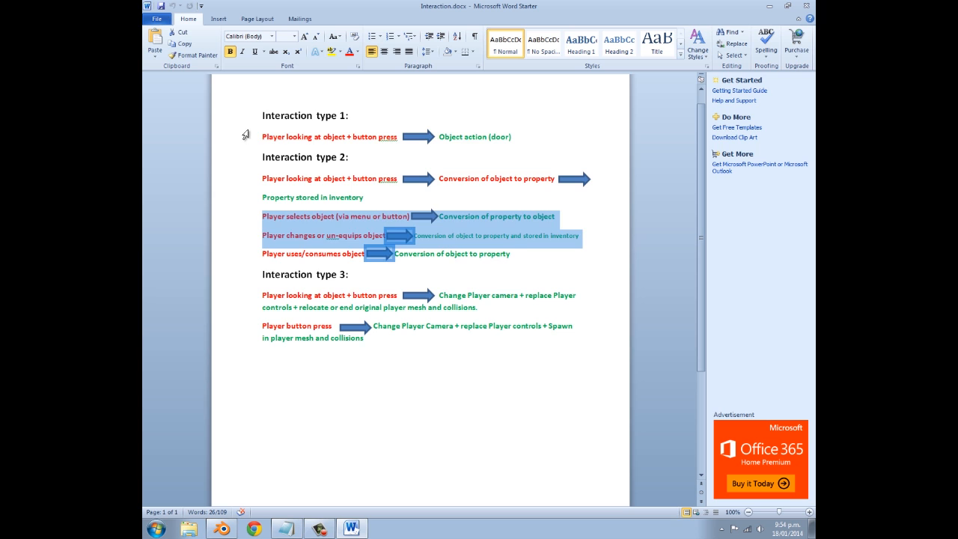
pyautogui.moveTo(246, 135); pyautogui.dragTo(245, 115)
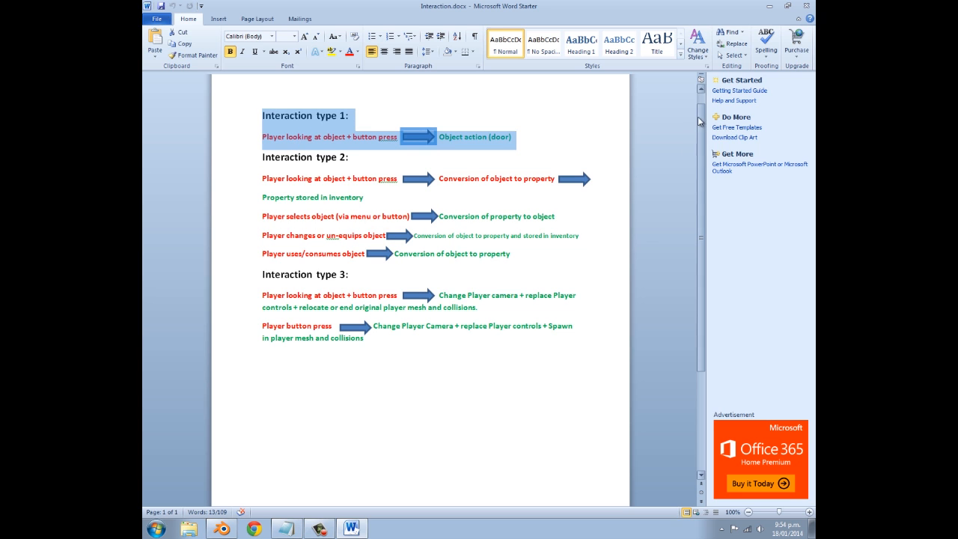
# - Switch to Blender and examine the main scene's sensor platforms and the full set of linked logic bricks
pyautogui.click(768, 6)
pyautogui.moveTo(469, 166); pyautogui.dragTo(412, 115, button='middle')
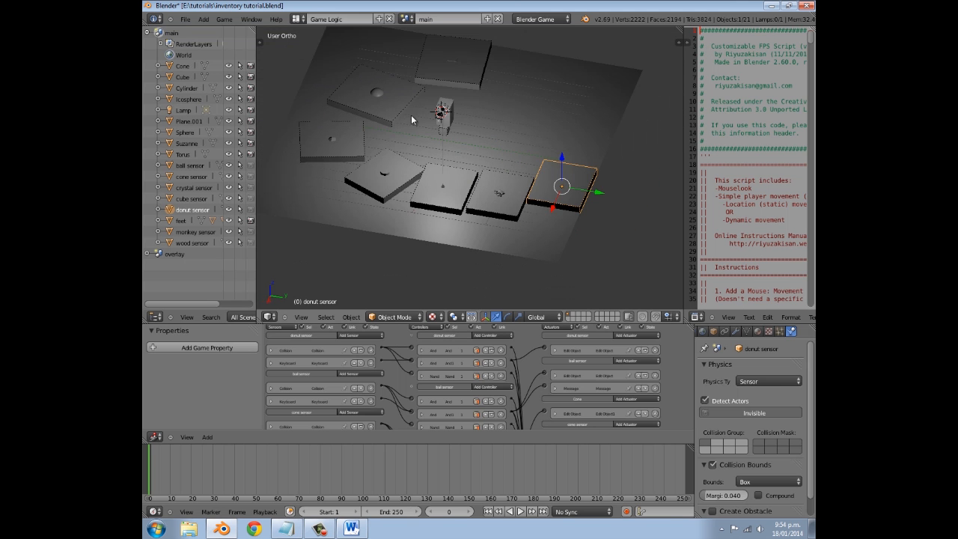
pyautogui.moveTo(334, 177); pyautogui.dragTo(397, 201, button='middle')
pyautogui.moveTo(476, 389); pyautogui.dragTo(490, 210, button='middle')
pyautogui.scroll(-3, 423, 395)
pyautogui.moveTo(424, 395); pyautogui.dragTo(471, 317, button='middle')
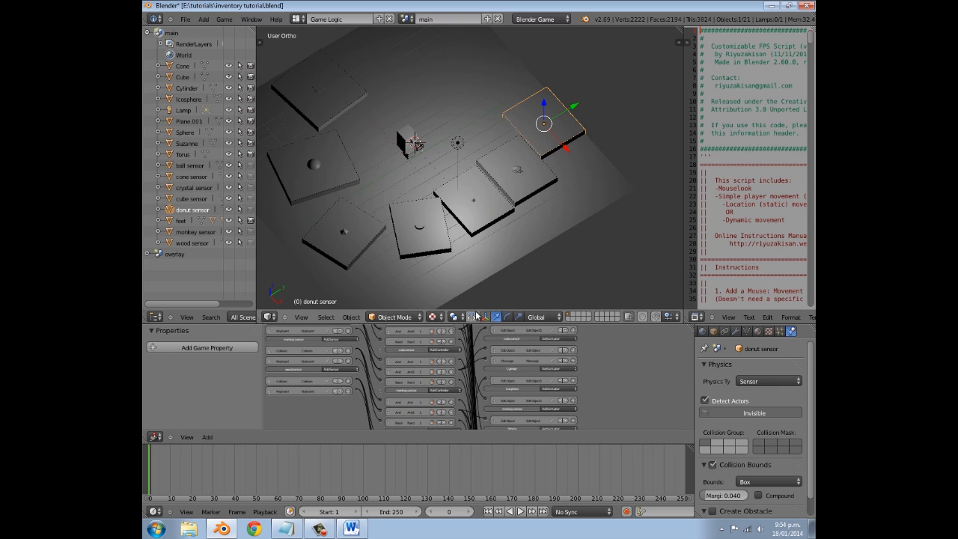
pyautogui.moveTo(479, 324); pyautogui.dragTo(480, 85)
pyautogui.moveTo(435, 191); pyautogui.dragTo(446, 227, button='middle')
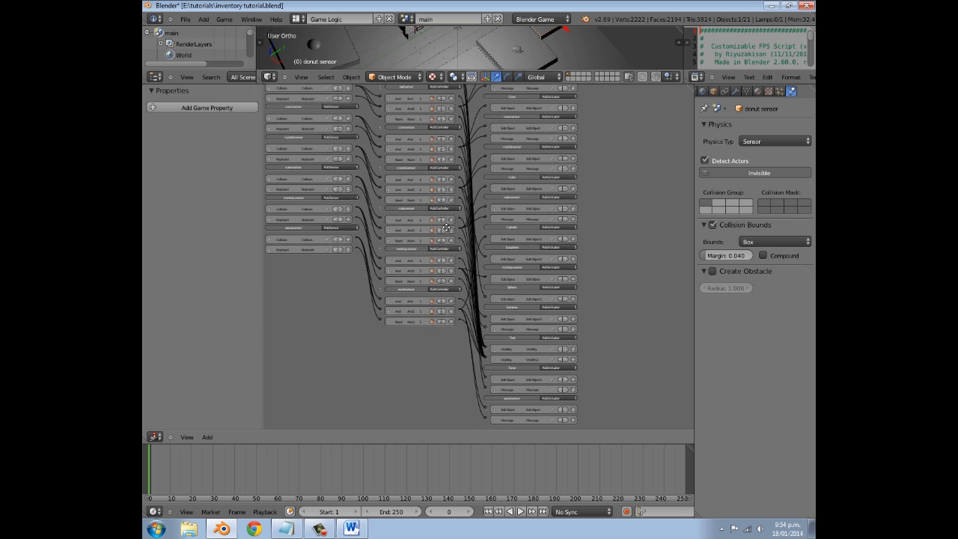
pyautogui.moveTo(327, 127); pyautogui.dragTo(339, 232, button='middle')
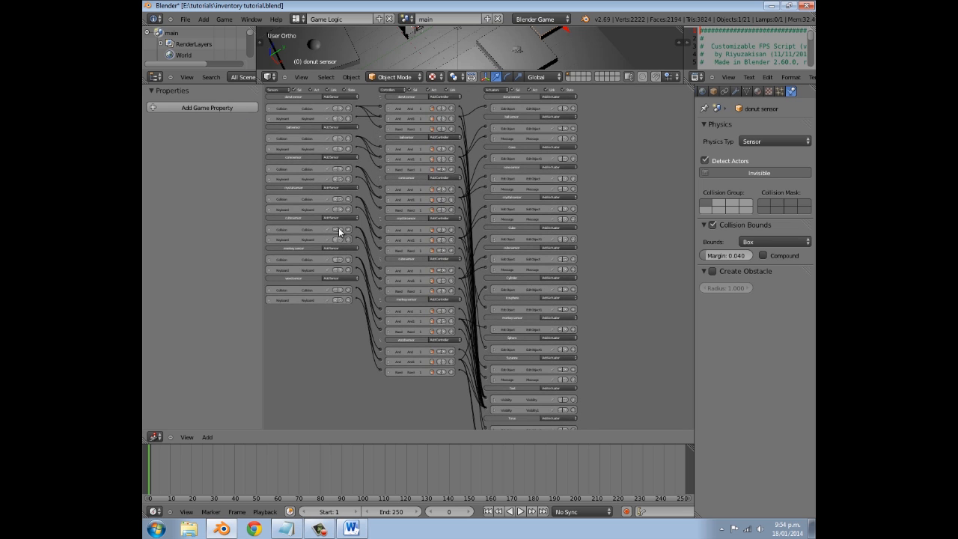
pyautogui.moveTo(460, 316); pyautogui.dragTo(482, 334, button='middle')
# - Enlarge the 3D viewport over the logic editor and select the cone sensor platform
pyautogui.moveTo(477, 85); pyautogui.dragTo(483, 193)
pyautogui.rightClick(475, 125)
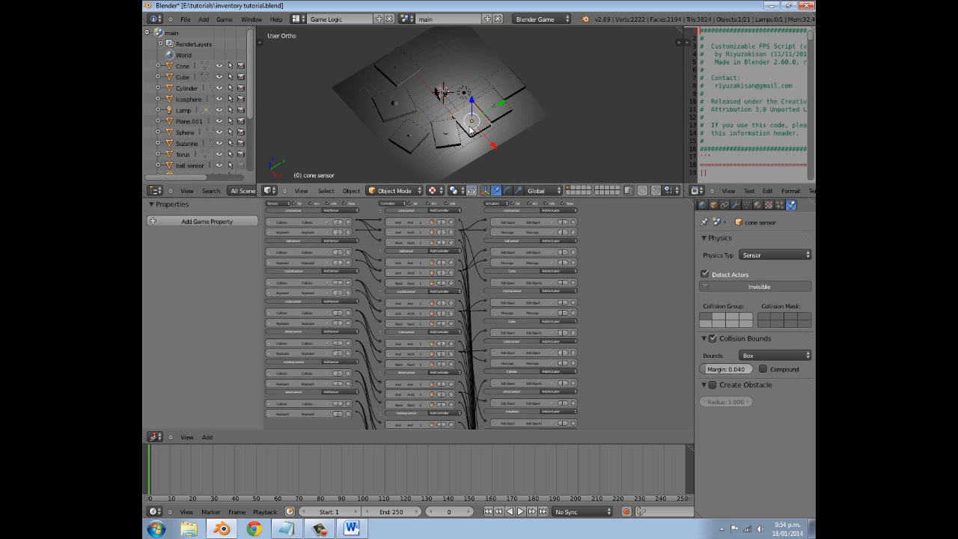
pyautogui.scroll(4, 415, 58)
# - Open the overlay scene, select the cone in the inventory bar and examine the scene's logic bricks
pyautogui.click(404, 19)
pyautogui.click(417, 47)
pyautogui.rightClick(400, 131)
pyautogui.moveTo(422, 312); pyautogui.dragTo(431, 2, button='middle')
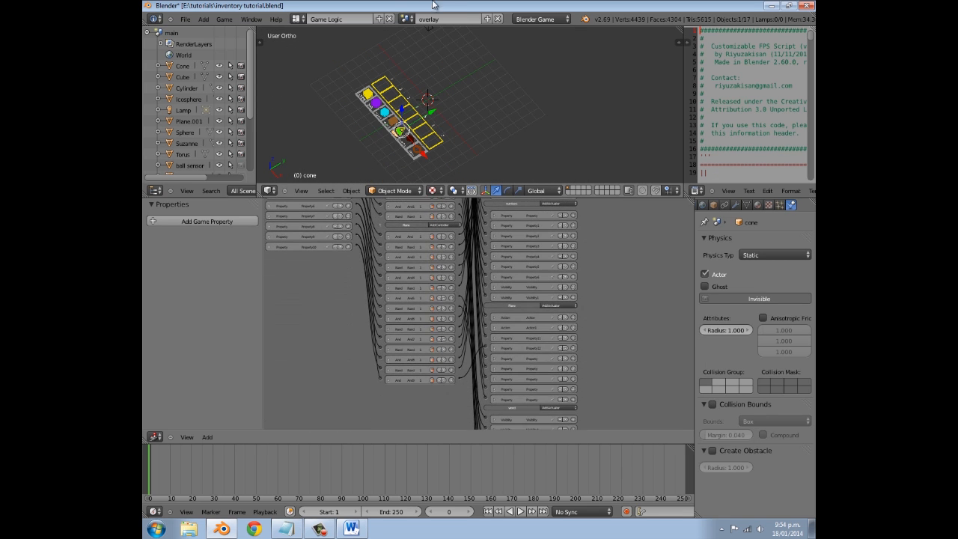
pyautogui.moveTo(416, 301); pyautogui.dragTo(426, 449, button='middle')
pyautogui.moveTo(449, 419); pyautogui.dragTo(455, 516, button='middle')
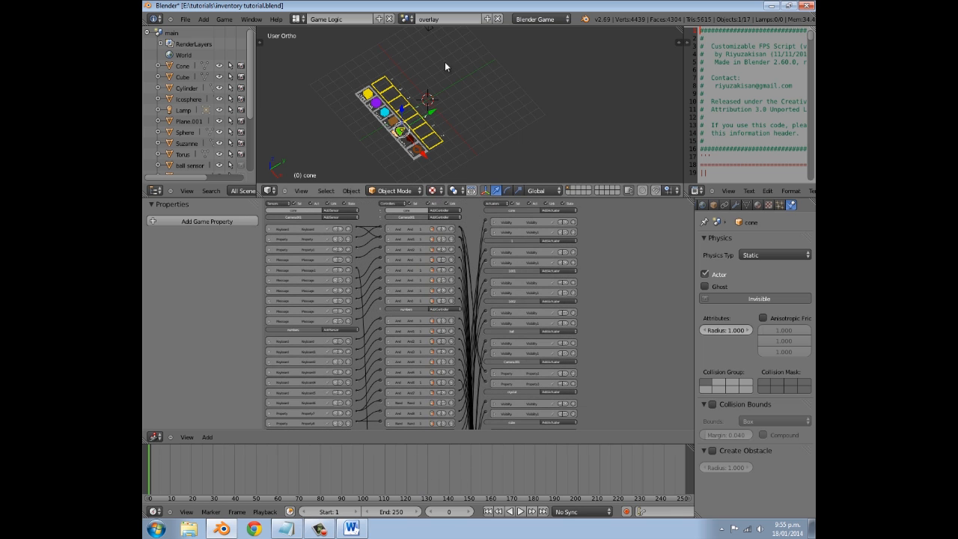
# - Return to the main scene, widen the text editor and look through the Mouselook script's instructions and the sensor platforms
pyautogui.click(405, 19)
pyautogui.click(416, 35)
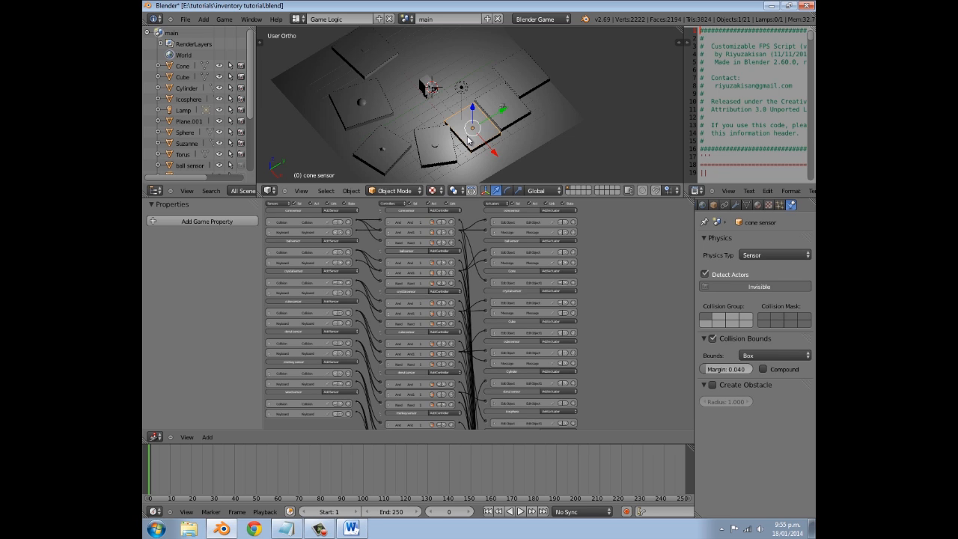
pyautogui.moveTo(805, 198); pyautogui.dragTo(778, 349)
pyautogui.scroll(-3, 687, 252)
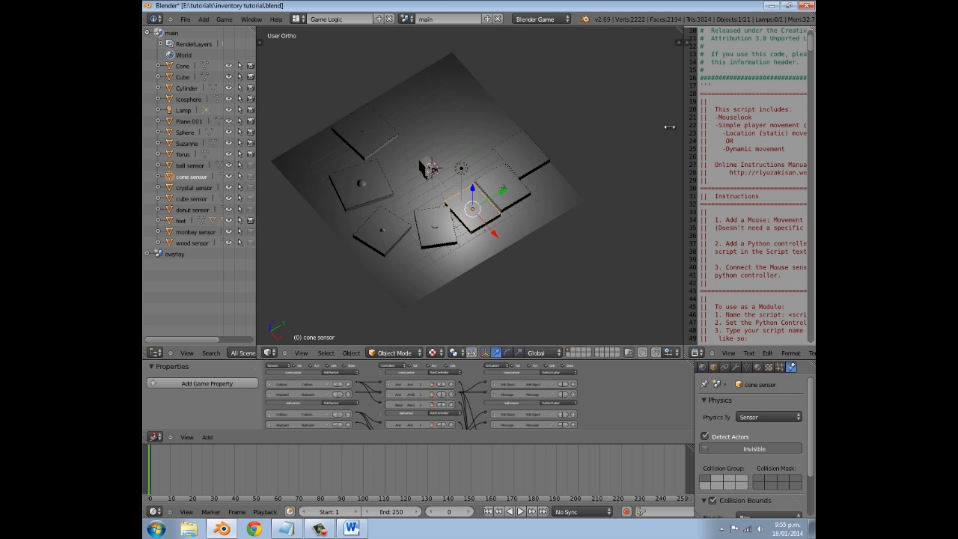
pyautogui.moveTo(669, 126); pyautogui.dragTo(554, 135)
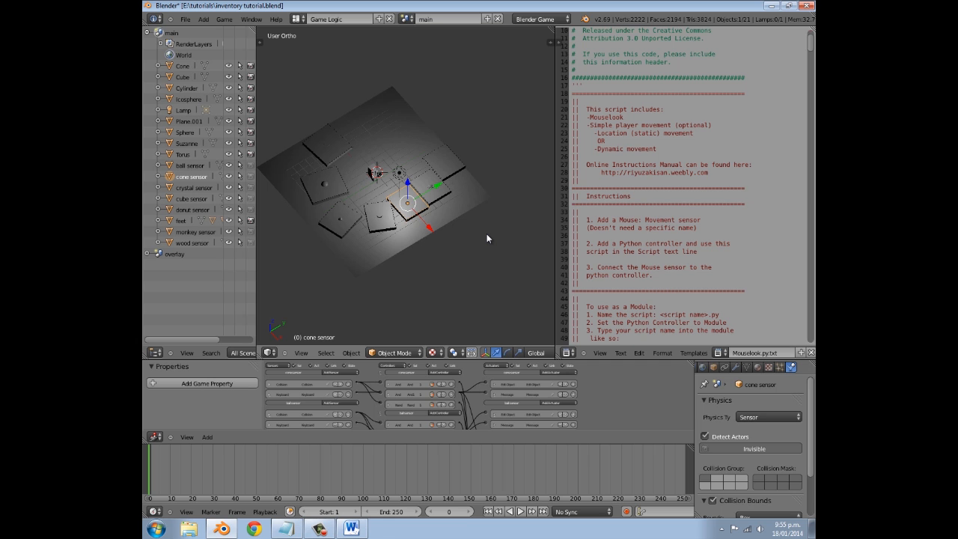
pyautogui.scroll(5, 486, 234)
pyautogui.moveTo(388, 228); pyautogui.dragTo(425, 208, button='middle')
pyautogui.moveTo(435, 249); pyautogui.dragTo(449, 284, button='middle')
pyautogui.scroll(-5, 663, 223)
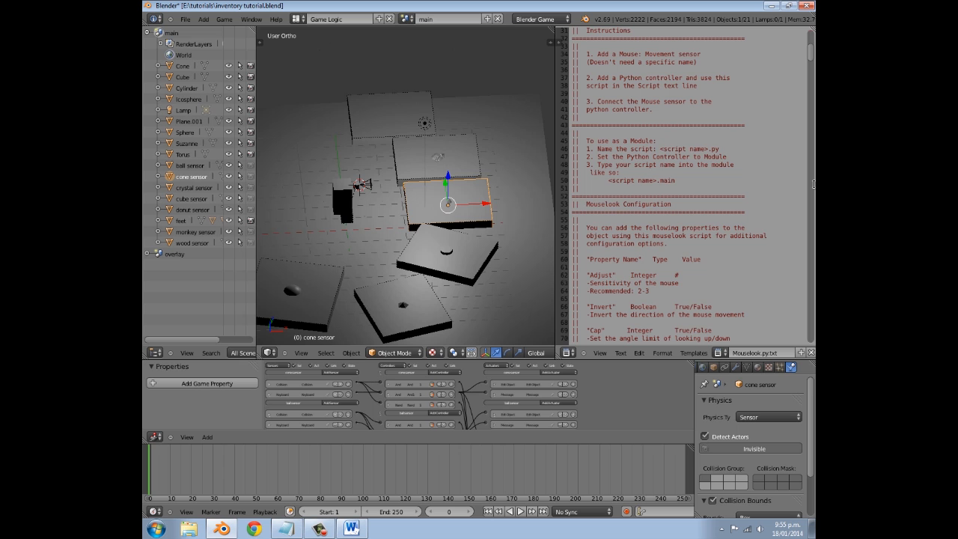
pyautogui.moveTo(362, 233); pyautogui.dragTo(398, 222, button='middle')
pyautogui.scroll(-3, 440, 221)
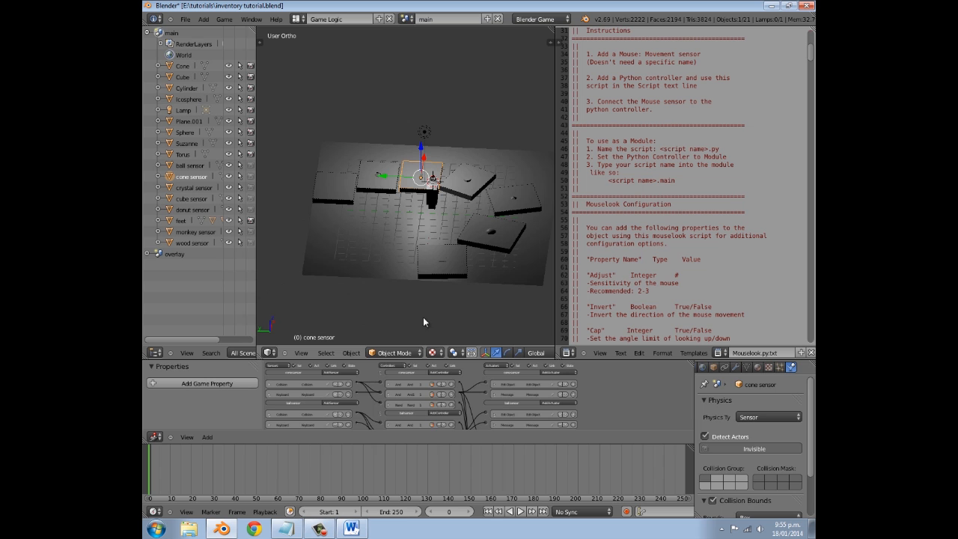
# - Enlarge the logic editor to examine the main scene's logic bricks, and shrink it again
pyautogui.moveTo(450, 393); pyautogui.dragTo(467, 272, button='middle')
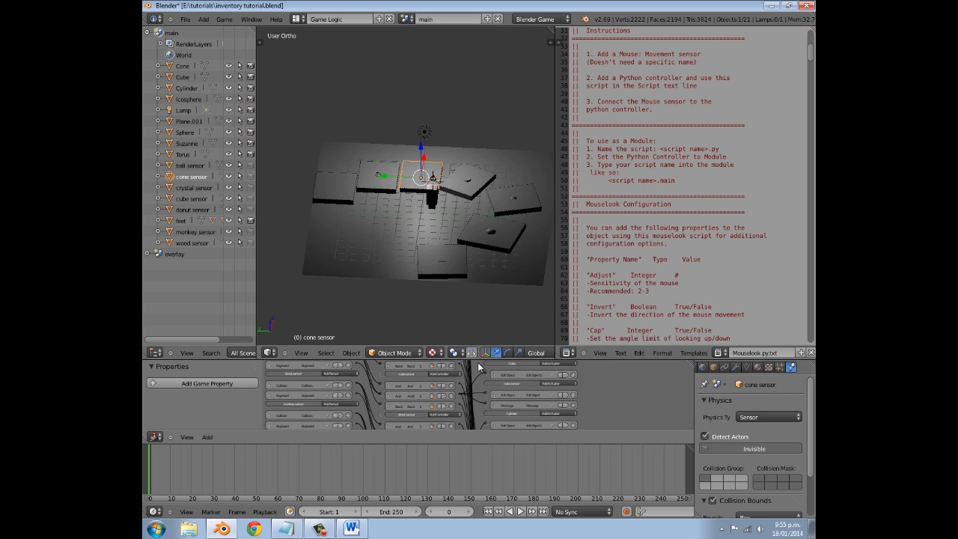
pyautogui.moveTo(478, 360); pyautogui.dragTo(476, 210)
pyautogui.moveTo(459, 288); pyautogui.dragTo(522, 172, button='middle')
pyautogui.moveTo(506, 229); pyautogui.dragTo(466, 447, button='middle')
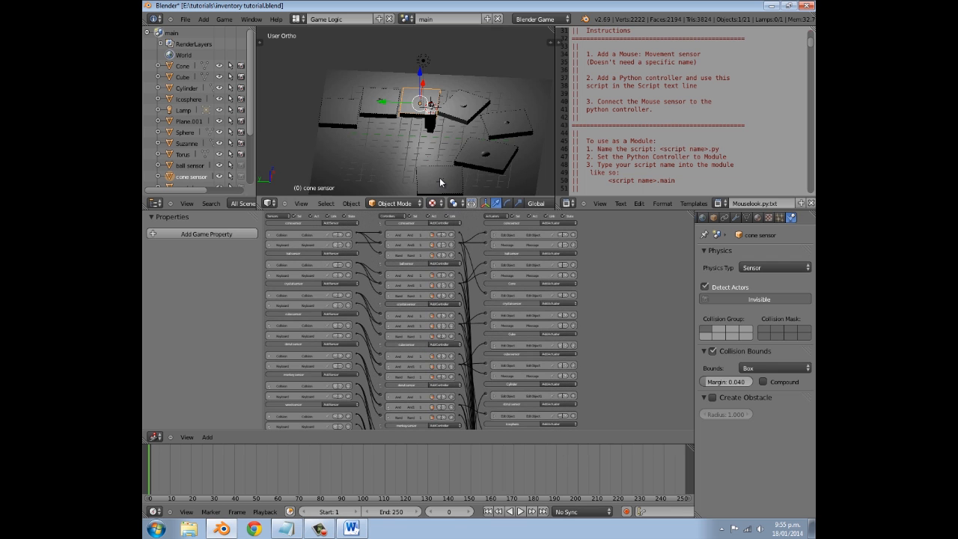
pyautogui.moveTo(333, 96); pyautogui.dragTo(481, 145, button='middle')
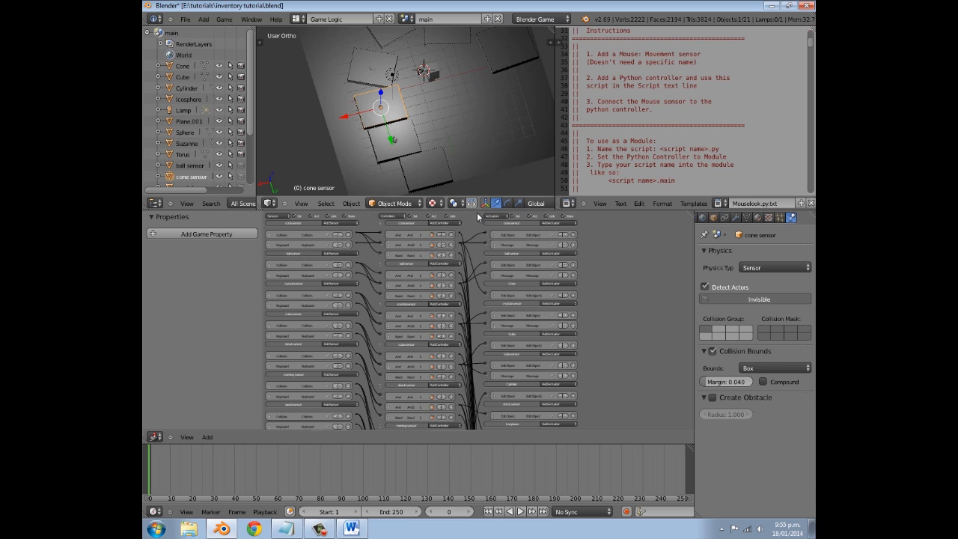
pyautogui.moveTo(481, 197); pyautogui.dragTo(482, 223)
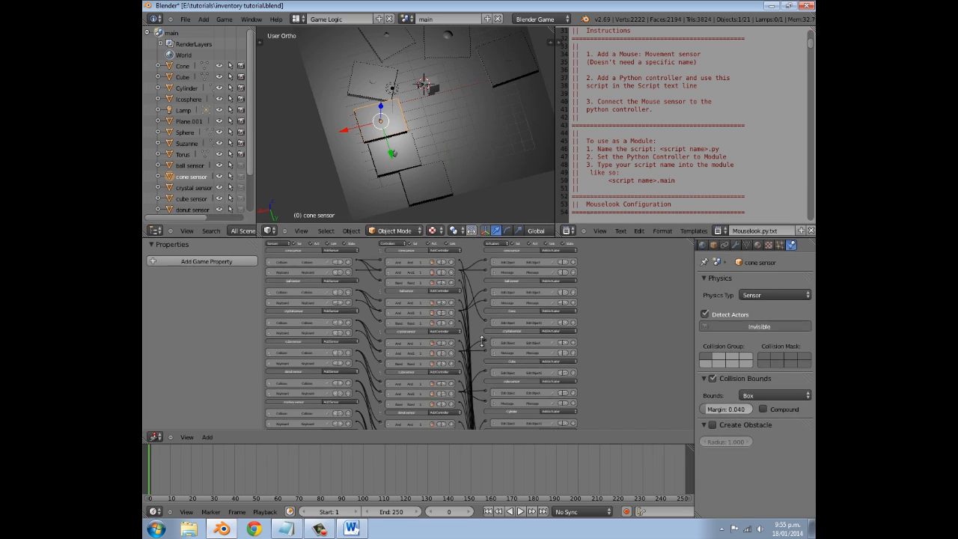
pyautogui.moveTo(481, 223); pyautogui.dragTo(481, 347)
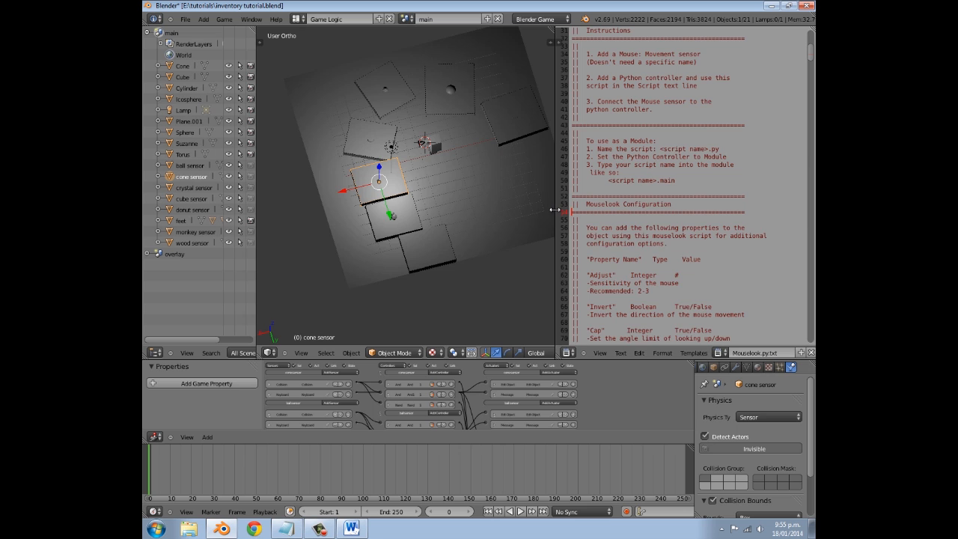
# - Widen the 3D viewport by narrowing the text editor, framing all the sensor platforms
pyautogui.moveTo(554, 208); pyautogui.dragTo(698, 208)
pyautogui.moveTo(536, 366); pyautogui.dragTo(550, 435, button='middle')
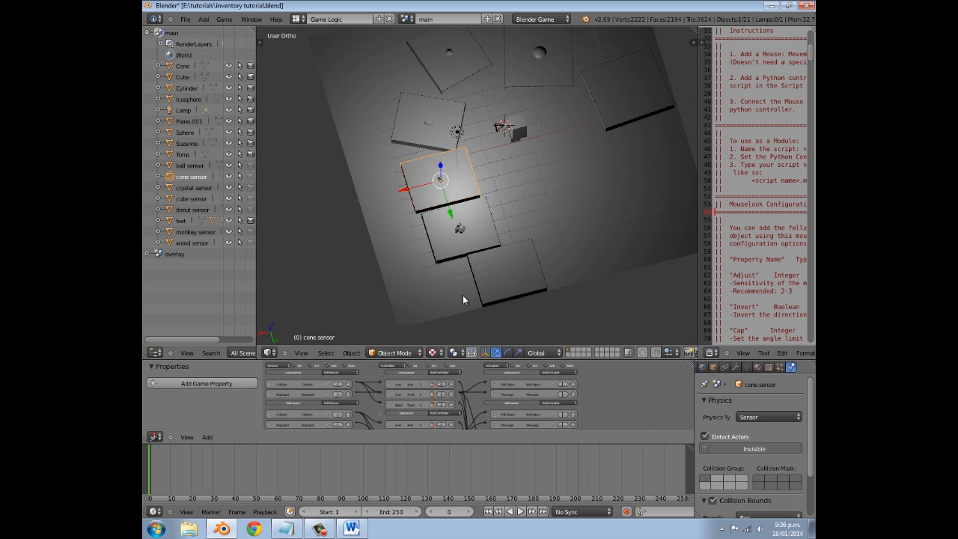
pyautogui.scroll(-4, 463, 298)
pyautogui.scroll(3, 474, 196)
pyautogui.moveTo(401, 191); pyautogui.dragTo(522, 190, button='middle')
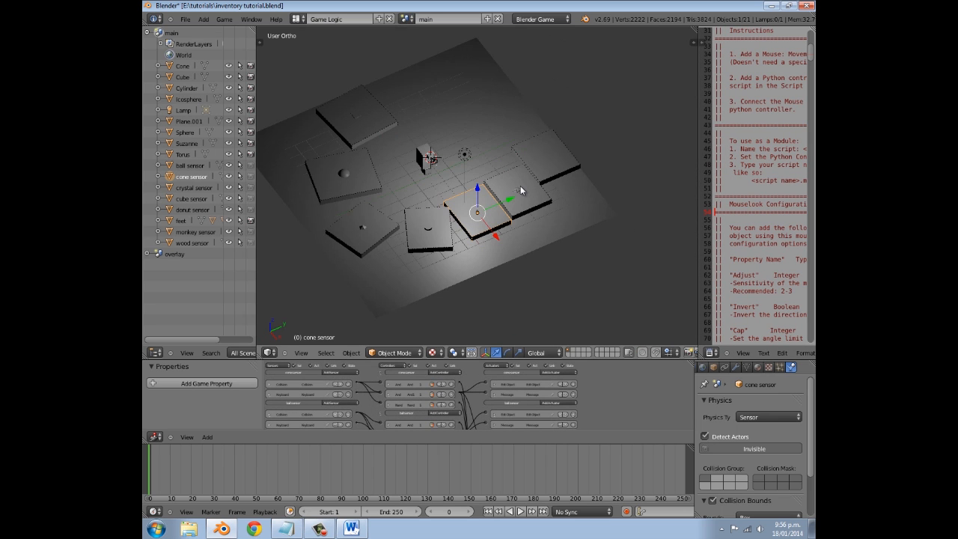
# - Start the game from the camera view and pick up the donut
pyautogui.press('KP_0')
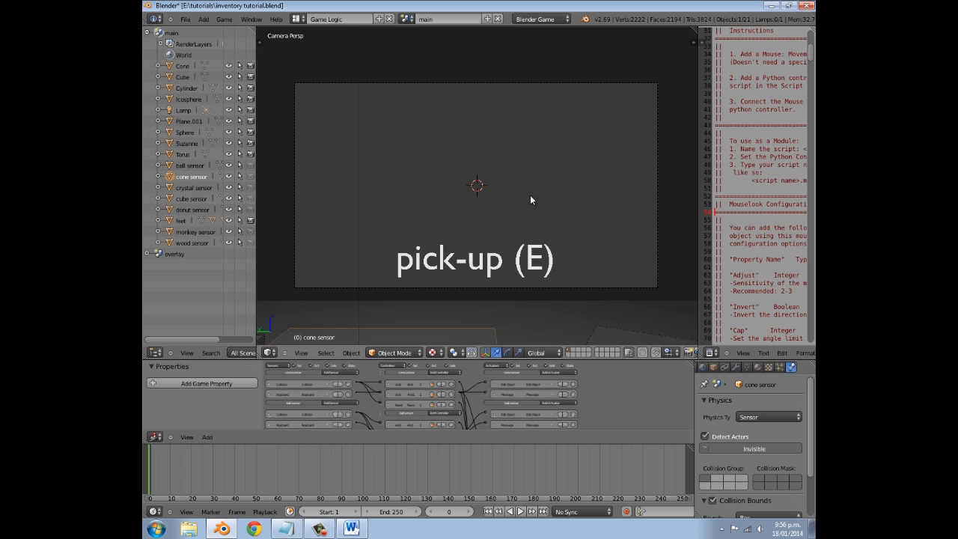
pyautogui.press('p')
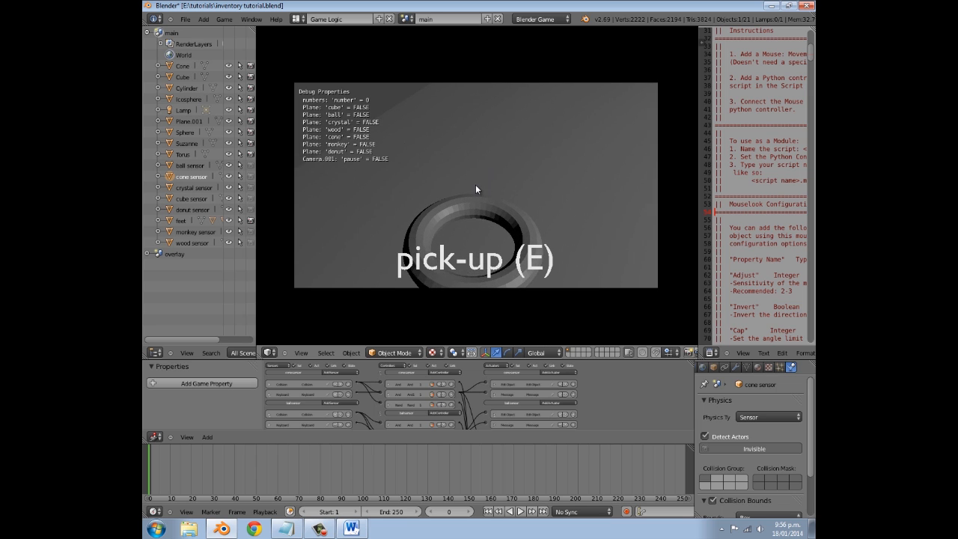
pyautogui.press('e')
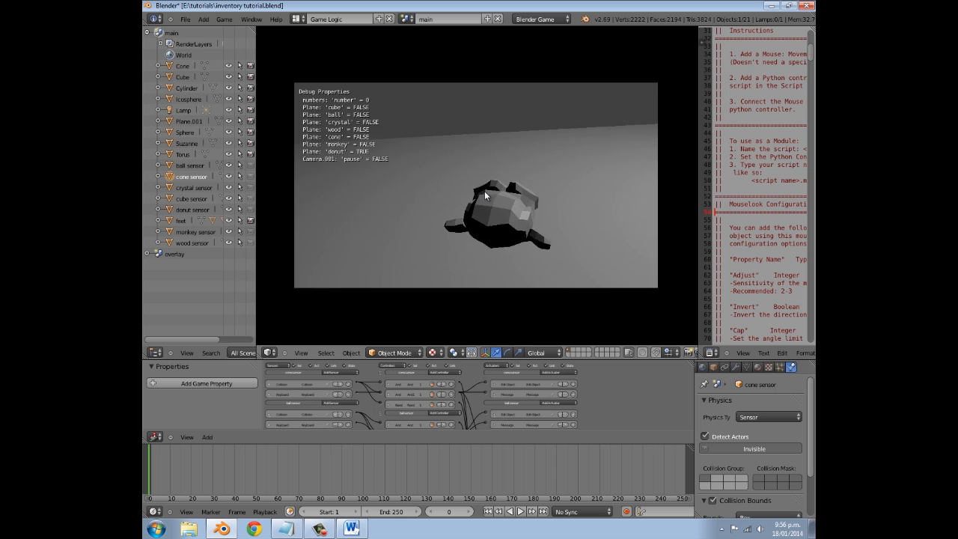
# - Walk to the monkey head, the cone and the wood cylinder in the running game and pick up each one
pyautogui.press('w')
pyautogui.press('e')
pyautogui.press('w')
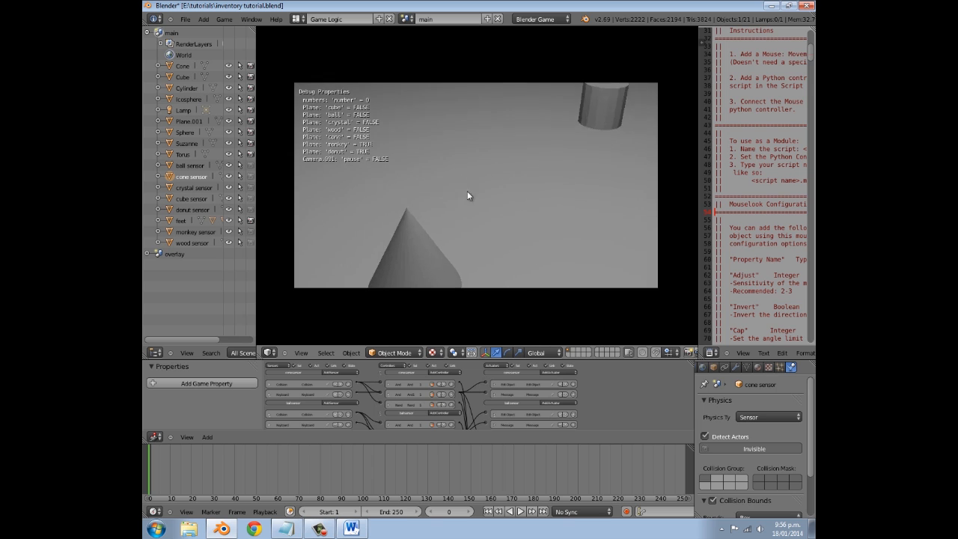
pyautogui.press('e')
pyautogui.press('w')
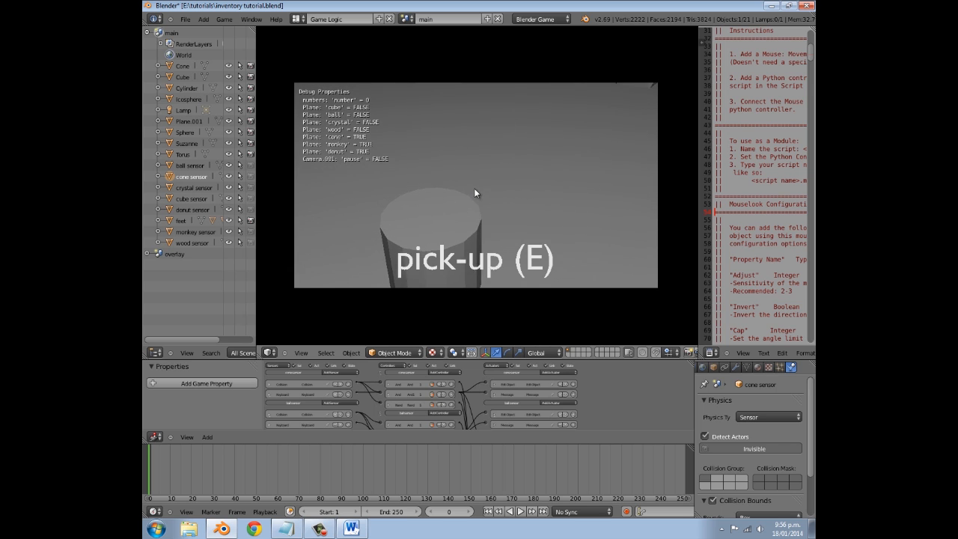
pyautogui.press('e')
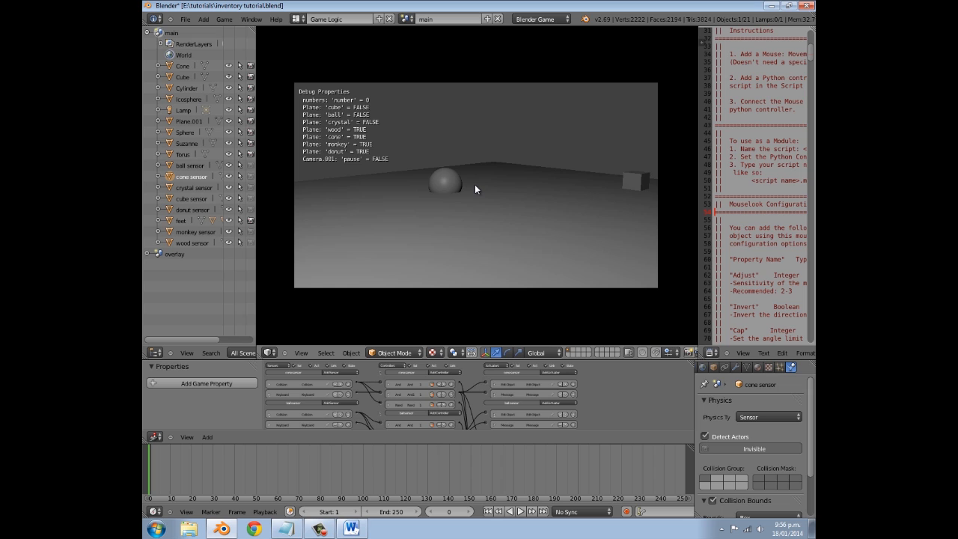
# - Display the inventory in the running game, walk to the crystal and pick it up
pyautogui.press('i')
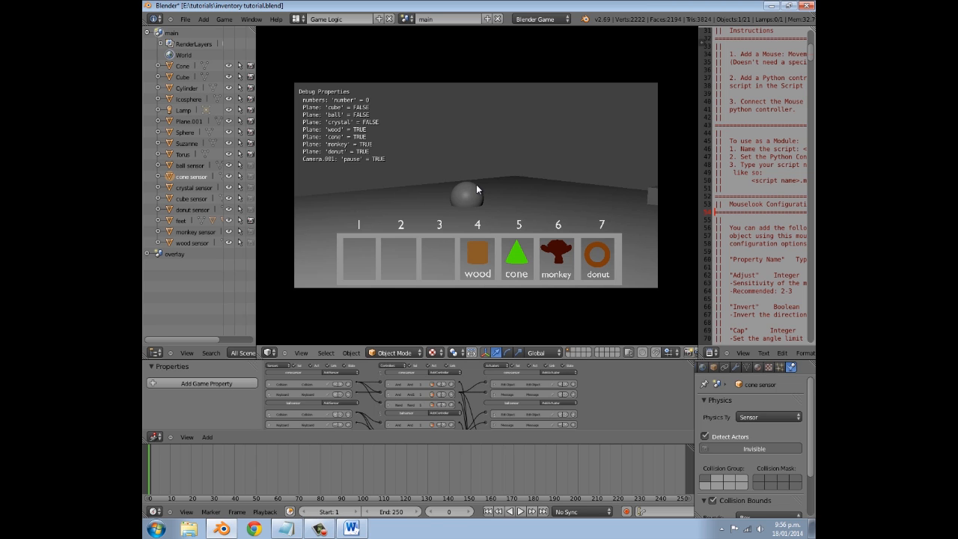
pyautogui.press('w')
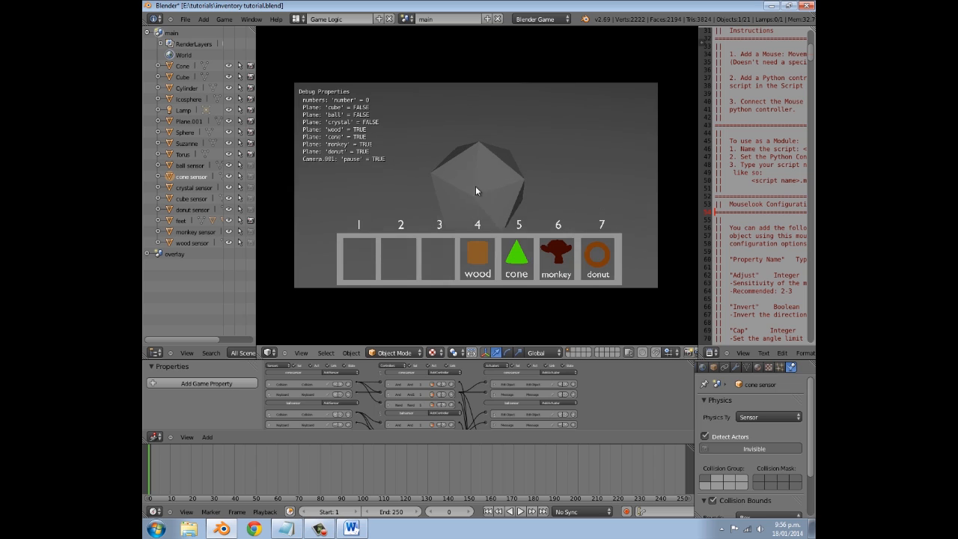
pyautogui.click(479, 187)
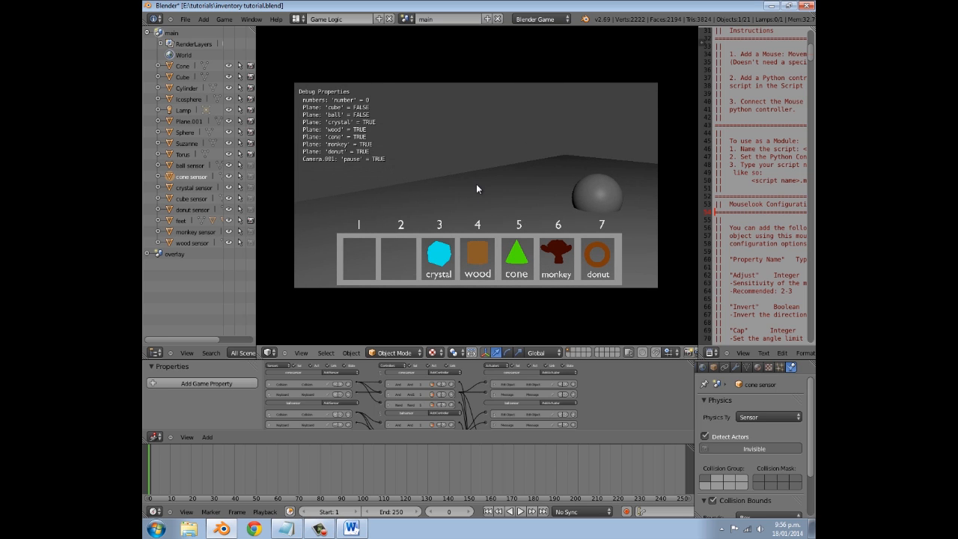
pyautogui.press('s')
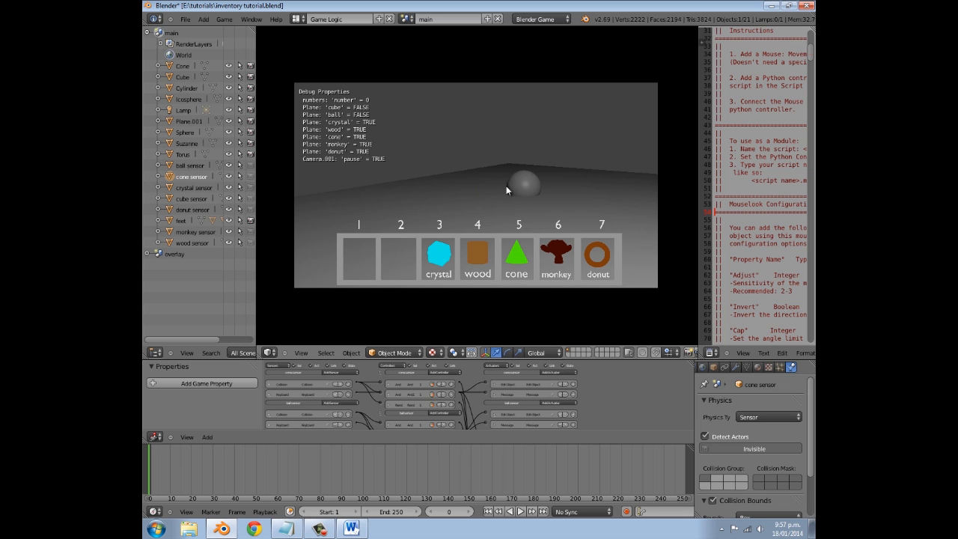
# - Walk towards the ball in the running game, end the game and look over the sensor platforms
pyautogui.press('w')
pyautogui.press('w')
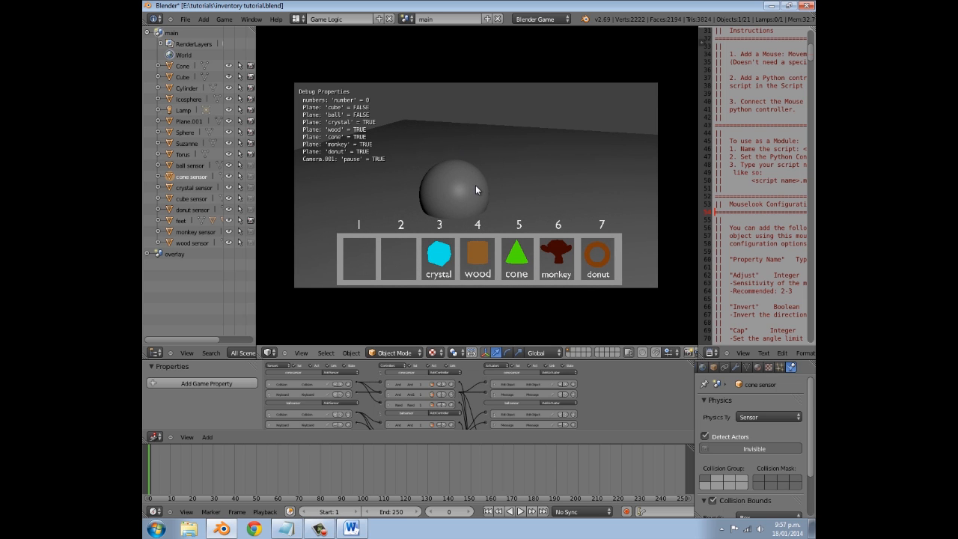
pyautogui.press('Escape')
pyautogui.moveTo(408, 195); pyautogui.dragTo(485, 188, button='middle')
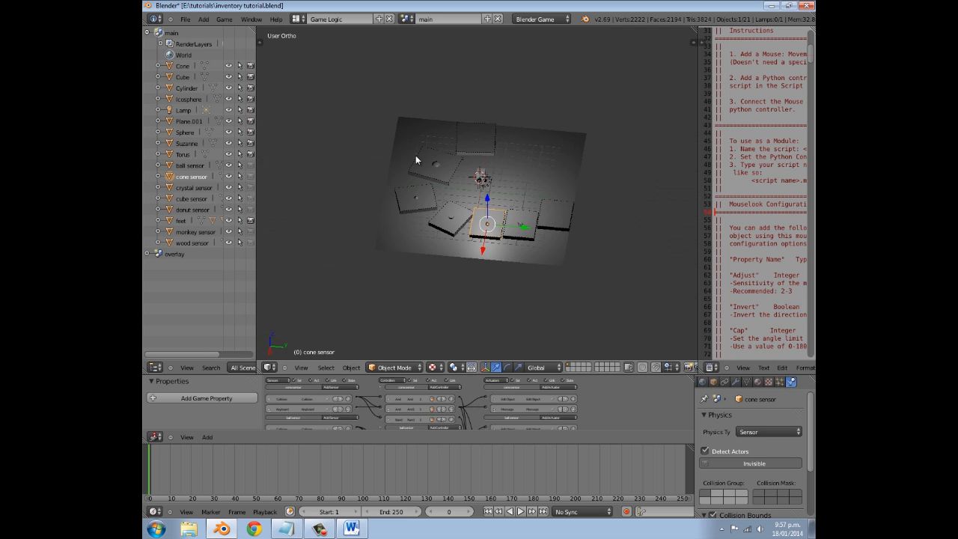
# - Start a new file from the start-up defaults and delete the default cube
pyautogui.click(184, 20)
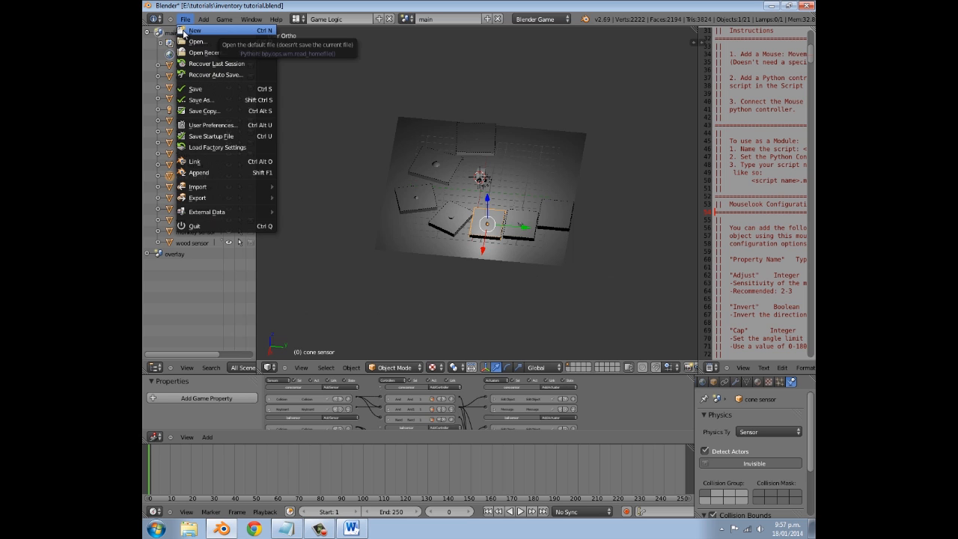
pyautogui.click(184, 31)
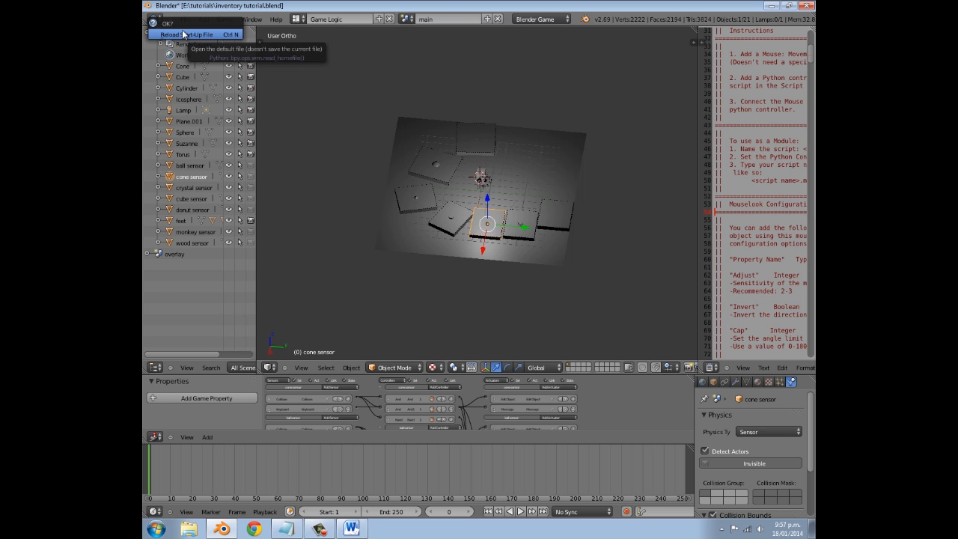
pyautogui.click(183, 34)
pyautogui.scroll(-4, 508, 258)
pyautogui.moveTo(508, 258); pyautogui.dragTo(487, 265, button='middle')
pyautogui.press('Delete')
# - Turn on the Screencast Keys display for the 3D viewport
pyautogui.hotkey('shift', 'a')
pyautogui.moveTo(487, 261)
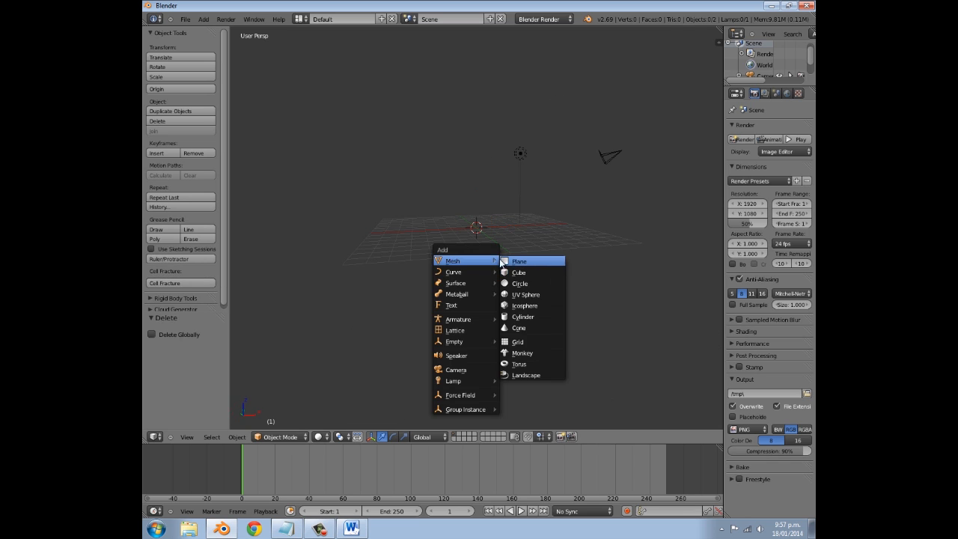
pyautogui.press('n')
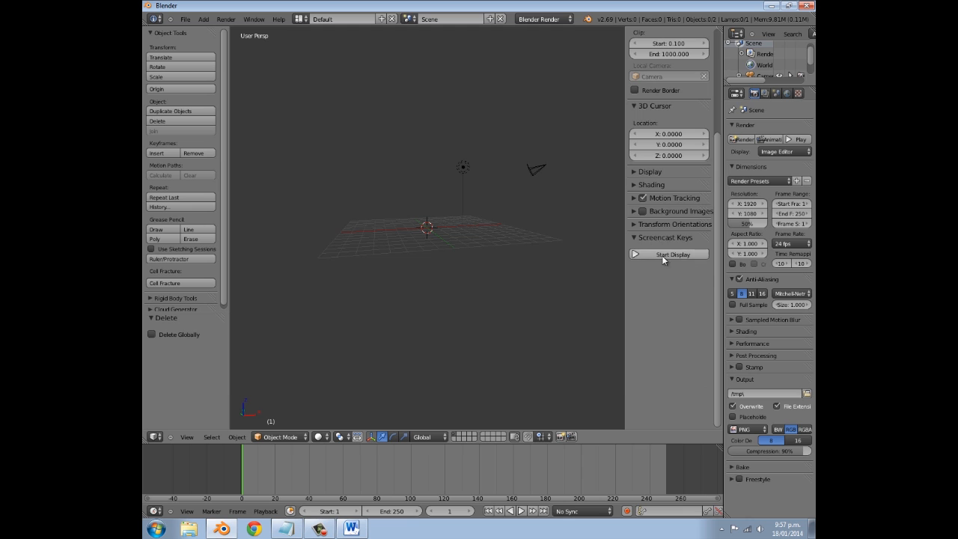
pyautogui.press('n')
pyautogui.moveTo(475, 248); pyautogui.dragTo(451, 244, button='middle')
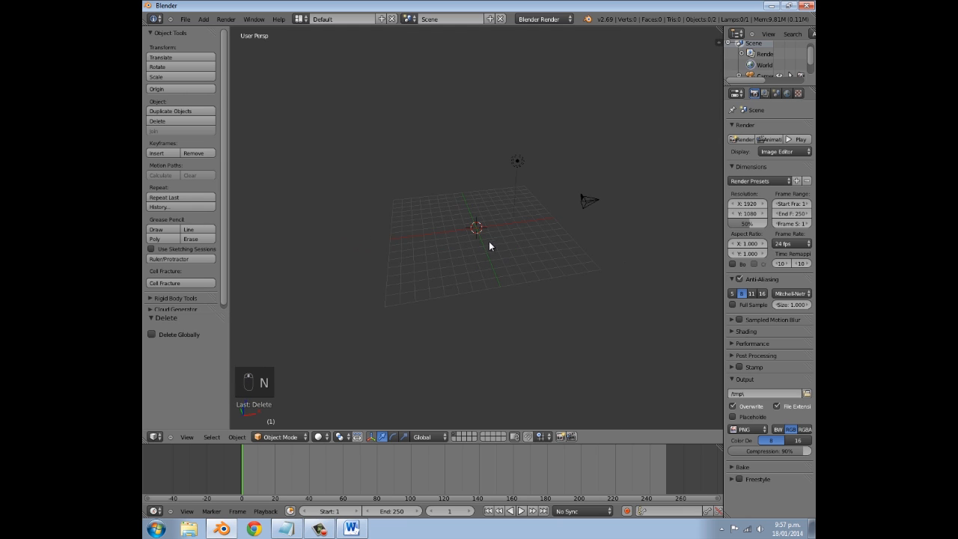
# - Add a plane, scale it up to about 20.2 and rename it floor
pyautogui.hotkey('shift', 'a')
pyautogui.click(520, 241)
pyautogui.press('s')
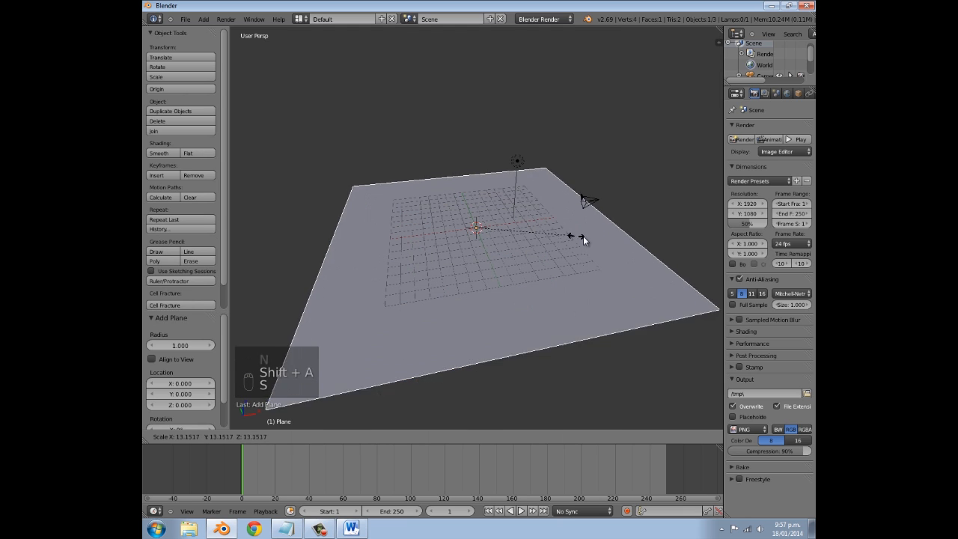
pyautogui.click(636, 239)
pyautogui.click(799, 94)
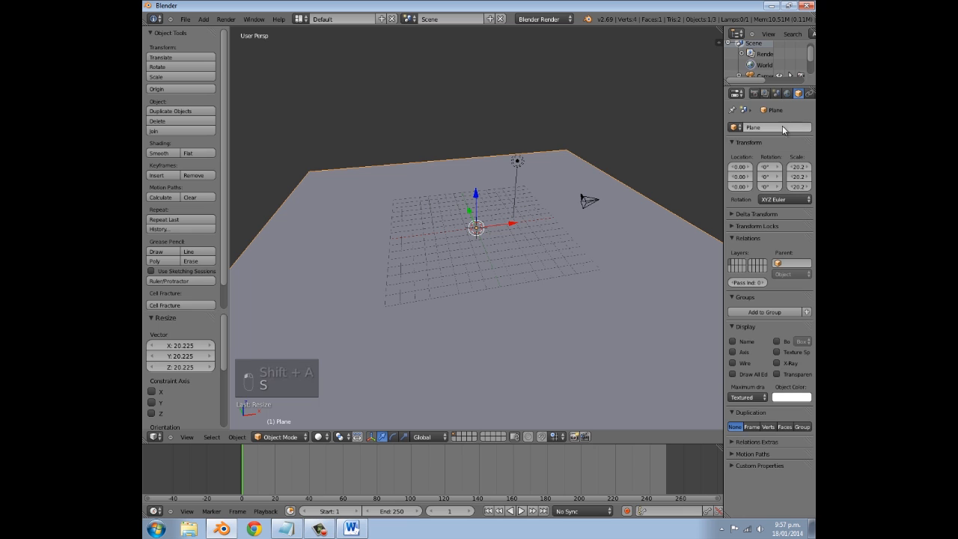
pyautogui.click(780, 127)
pyautogui.write('floor')
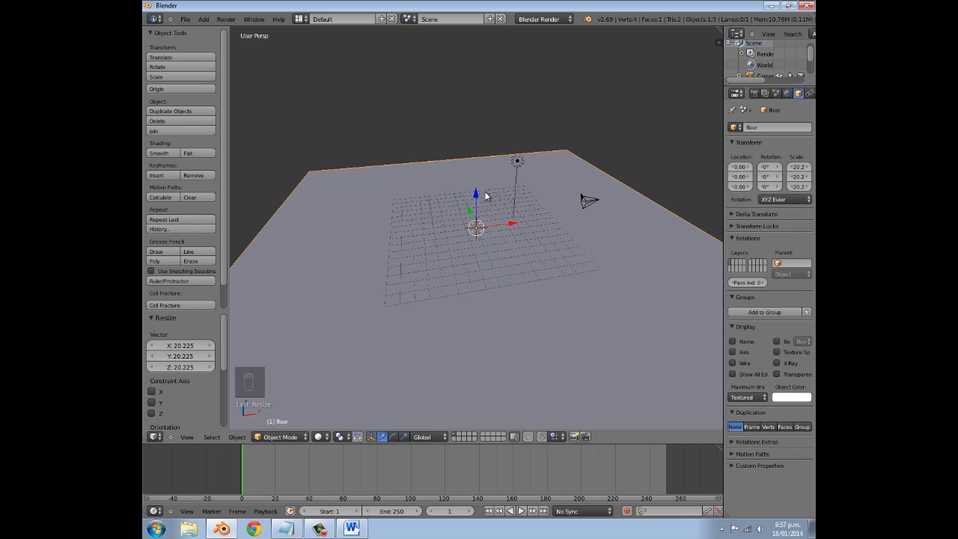
# - Switch the render engine to Blender Game and enable Actor in the floor's physics settings
pyautogui.moveTo(481, 197); pyautogui.dragTo(676, 178, button='middle')
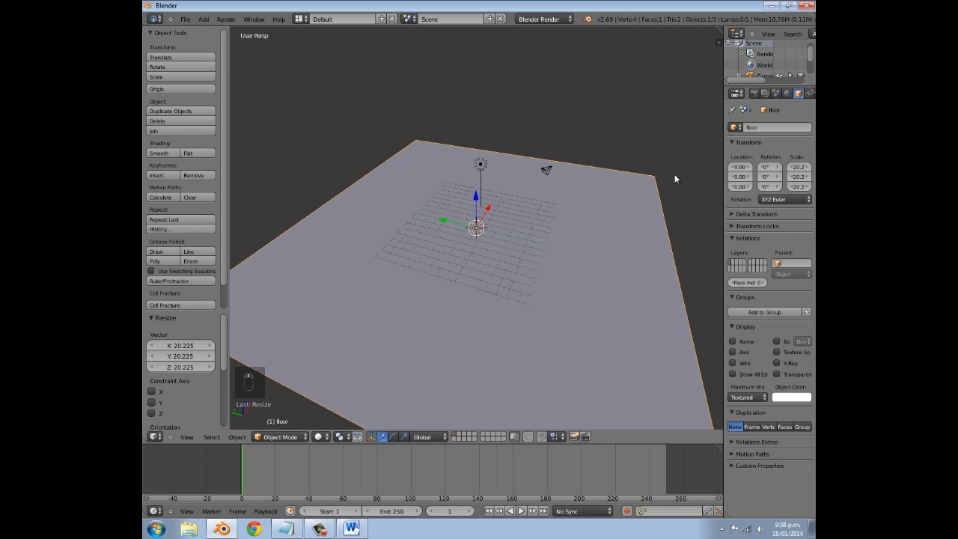
pyautogui.scroll(-2, 802, 92)
pyautogui.click(802, 93)
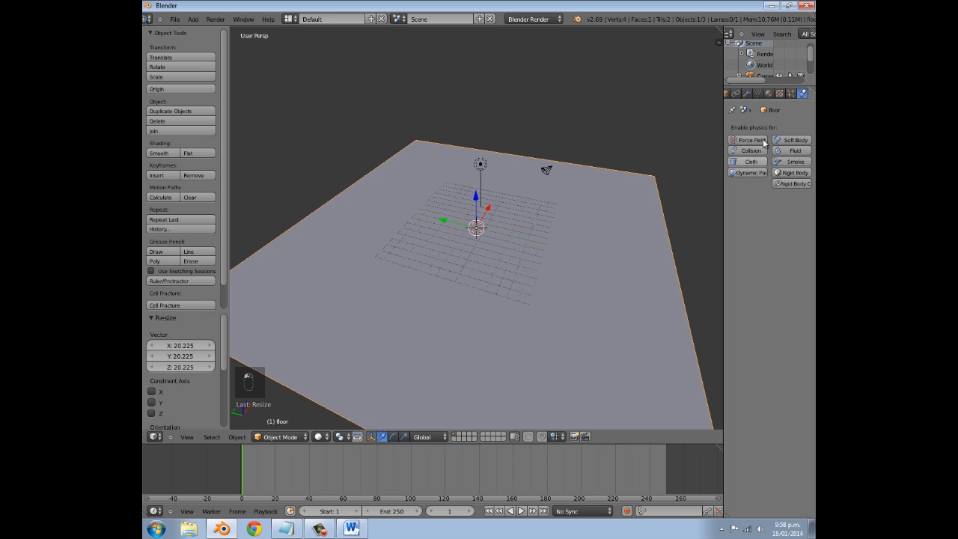
pyautogui.click(533, 19)
pyautogui.click(540, 38)
pyautogui.click(732, 157)
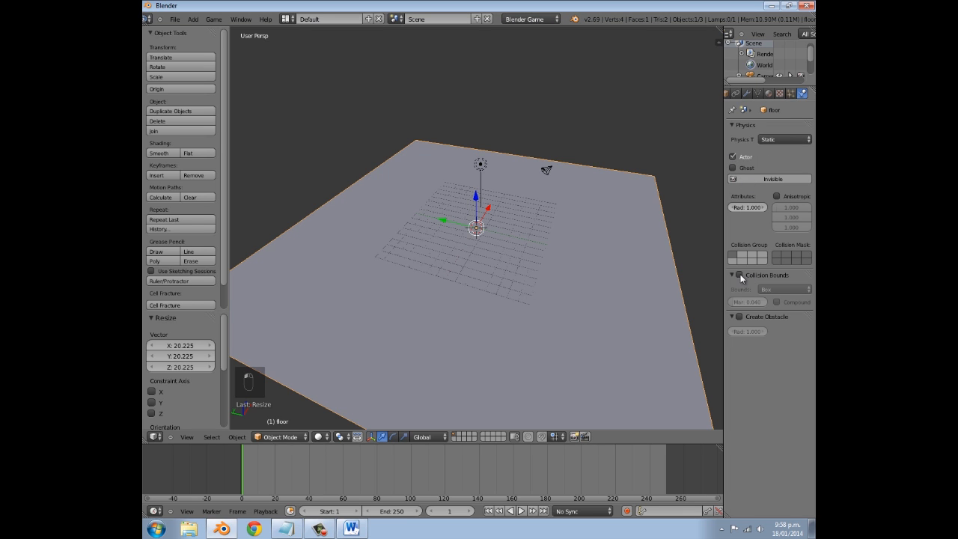
# - Set the game shading to GLSL and the animation frame rate to 60
pyautogui.click(753, 93)
pyautogui.click(787, 258)
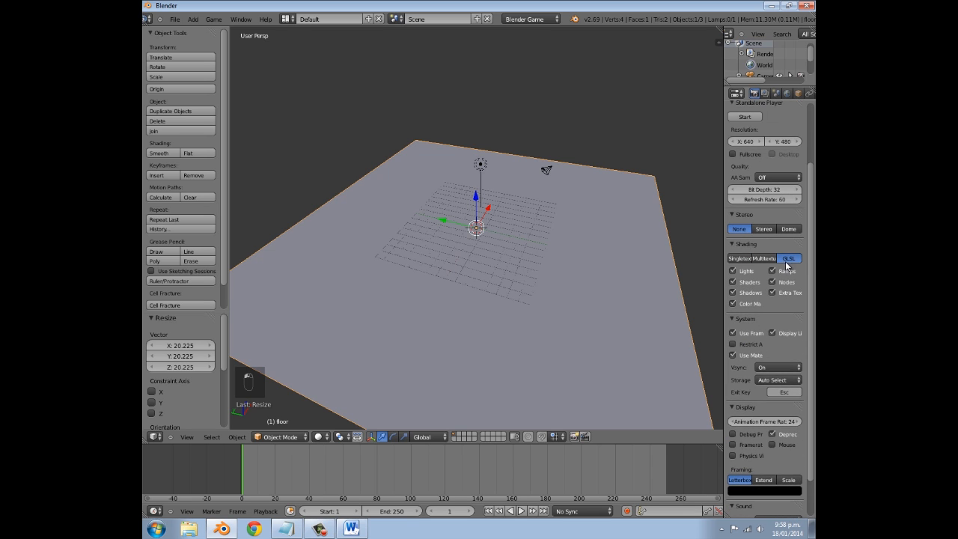
pyautogui.scroll(-3, 765, 359)
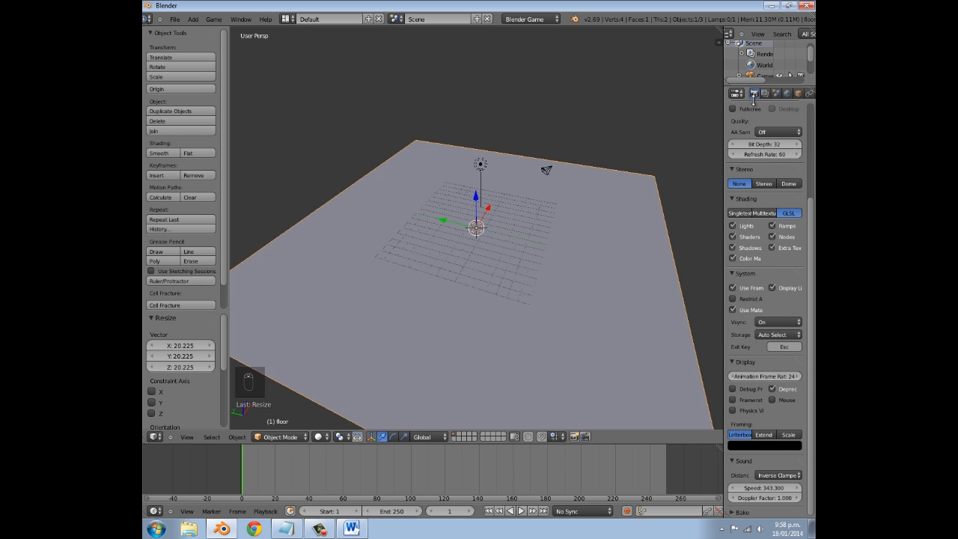
pyautogui.click(766, 375)
# - Select the default camera and examine its placement above the floor from the front
pyautogui.moveTo(363, 326); pyautogui.dragTo(341, 309, button='middle')
pyautogui.rightClick(550, 188)
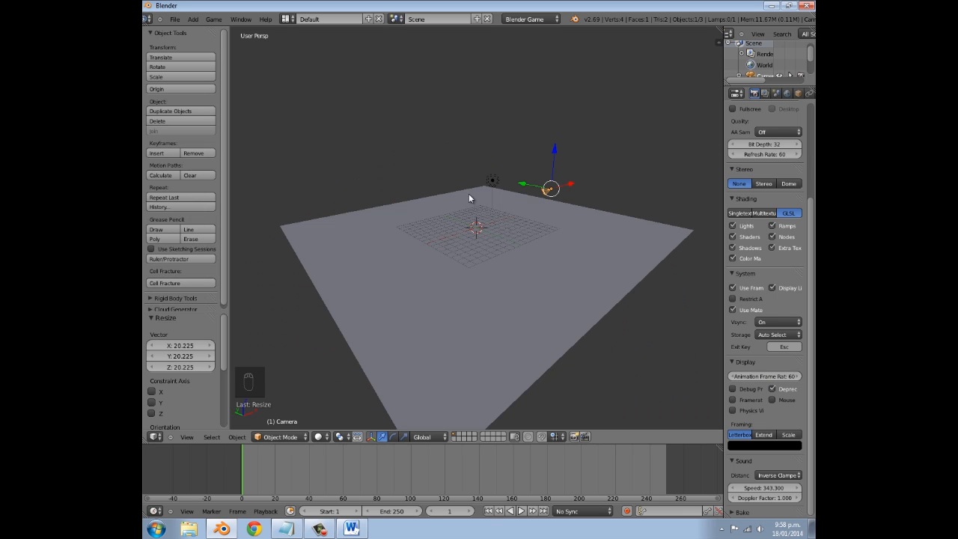
pyautogui.moveTo(505, 193); pyautogui.dragTo(422, 160, button='middle')
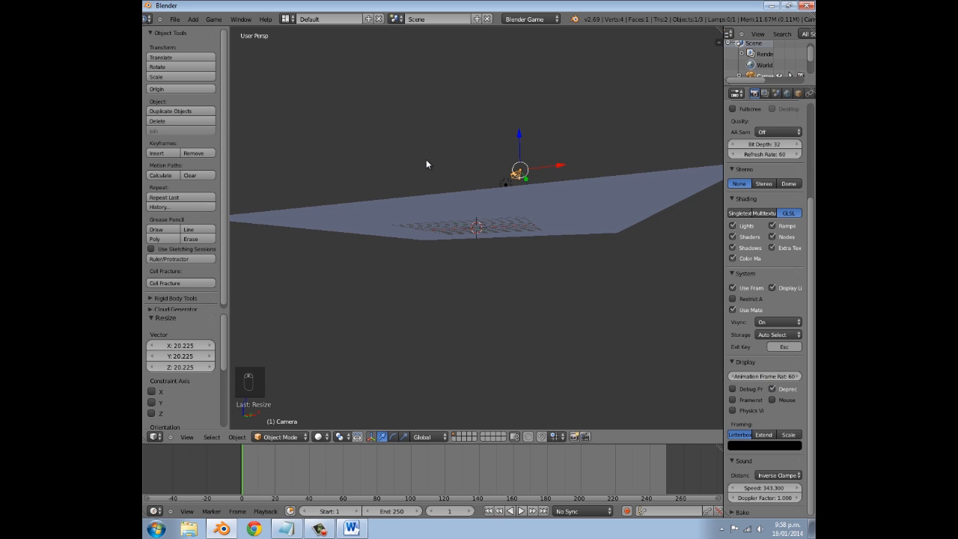
pyautogui.press('KP_1')
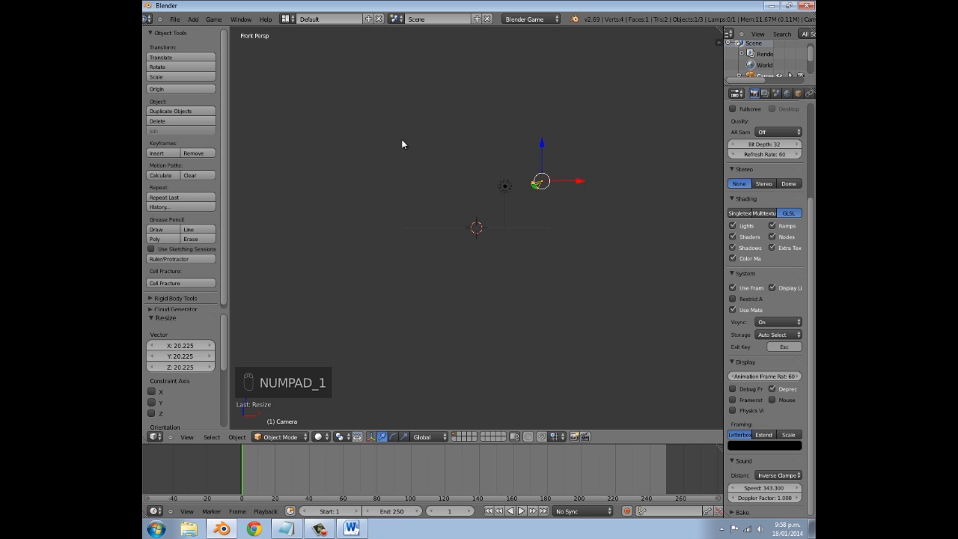
pyautogui.moveTo(402, 143); pyautogui.dragTo(409, 182, button='middle')
# - Start appending from a library, display files as thumbnails and go to the E:\game engine assets folder
pyautogui.hotkey('shift', 'F1')
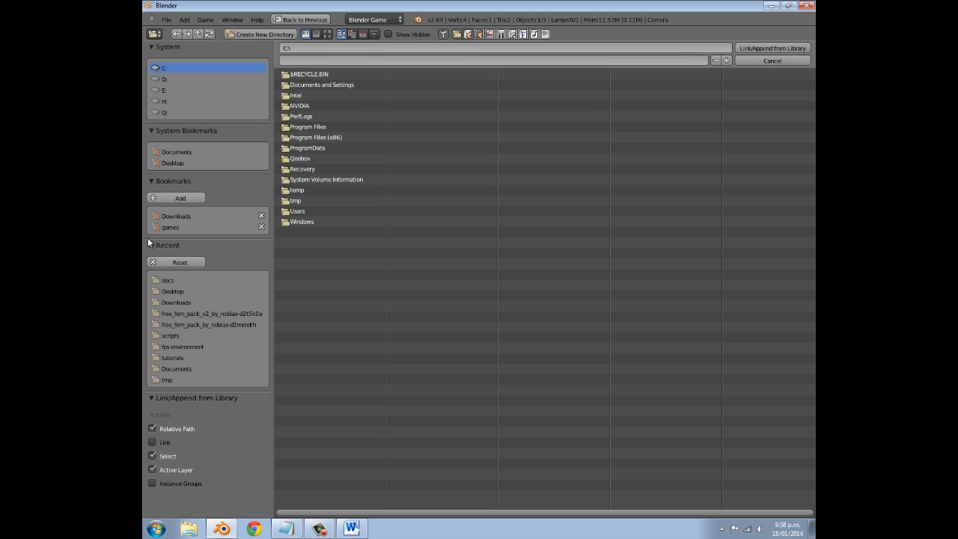
pyautogui.click(174, 216)
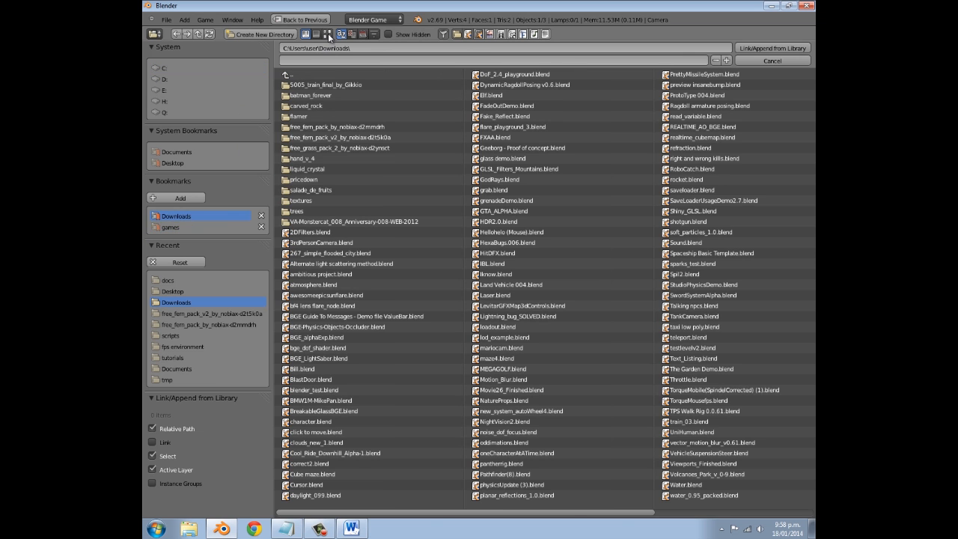
pyautogui.click(327, 33)
pyautogui.scroll(-6, 593, 246)
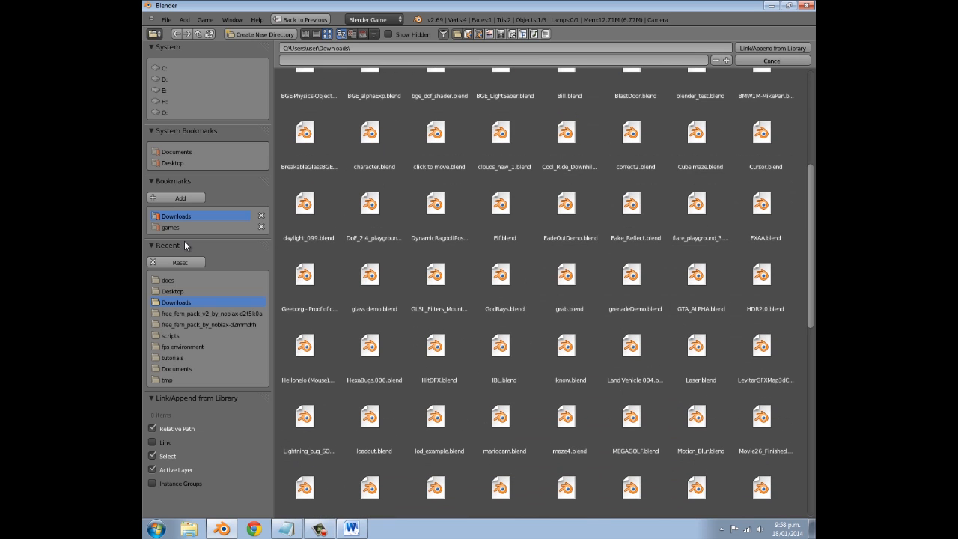
pyautogui.click(188, 290)
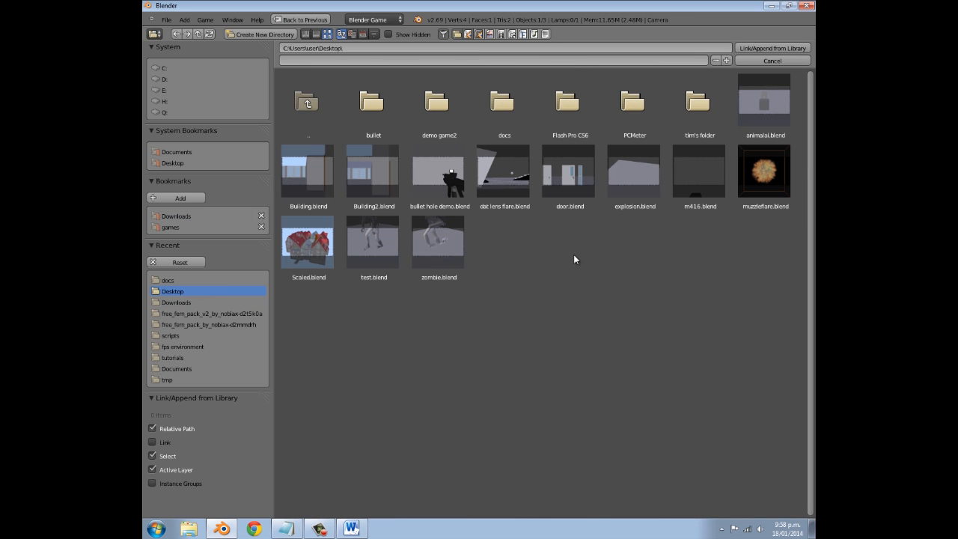
pyautogui.click(179, 90)
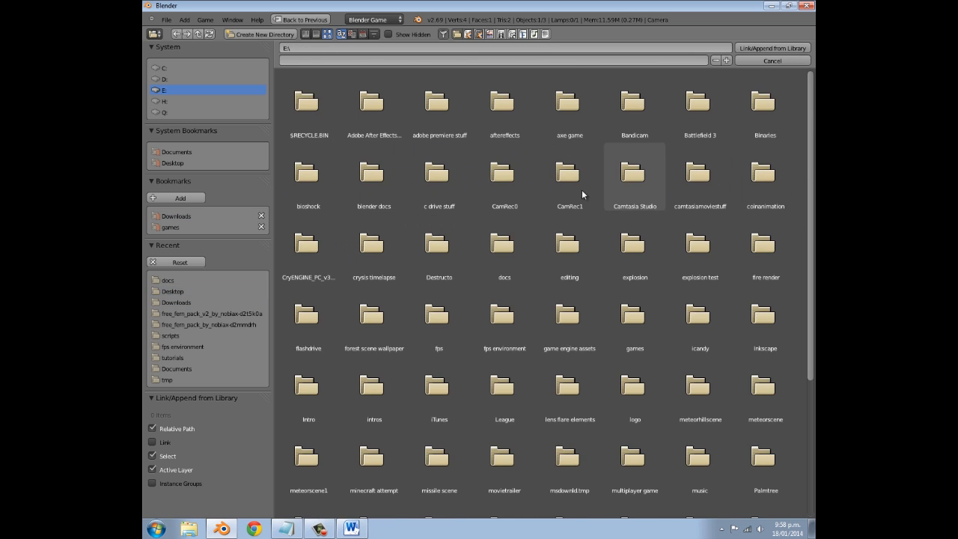
pyautogui.scroll(-3, 591, 297)
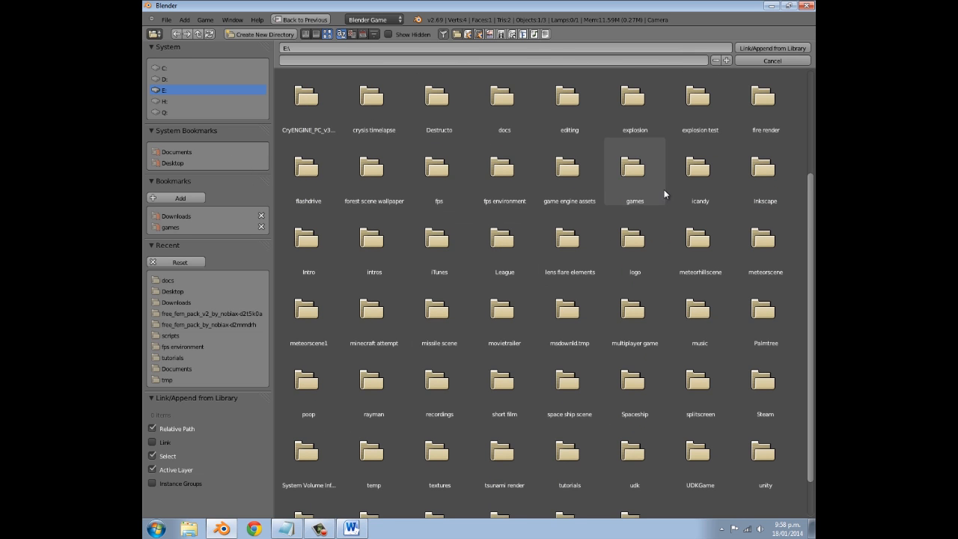
pyautogui.click(578, 175)
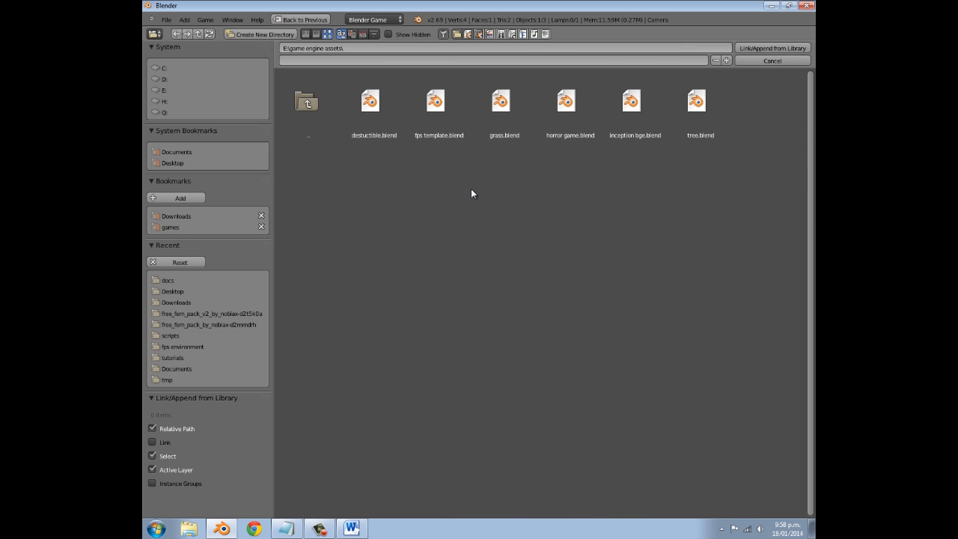
# - Append the Camera, feet and head objects from fps template.blend
pyautogui.click(439, 105)
pyautogui.click(334, 111)
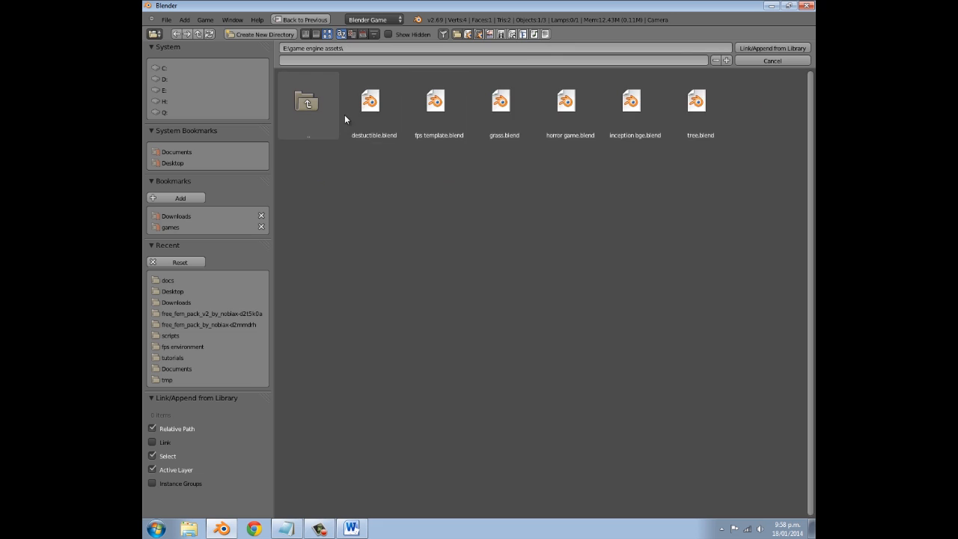
pyautogui.click(433, 125)
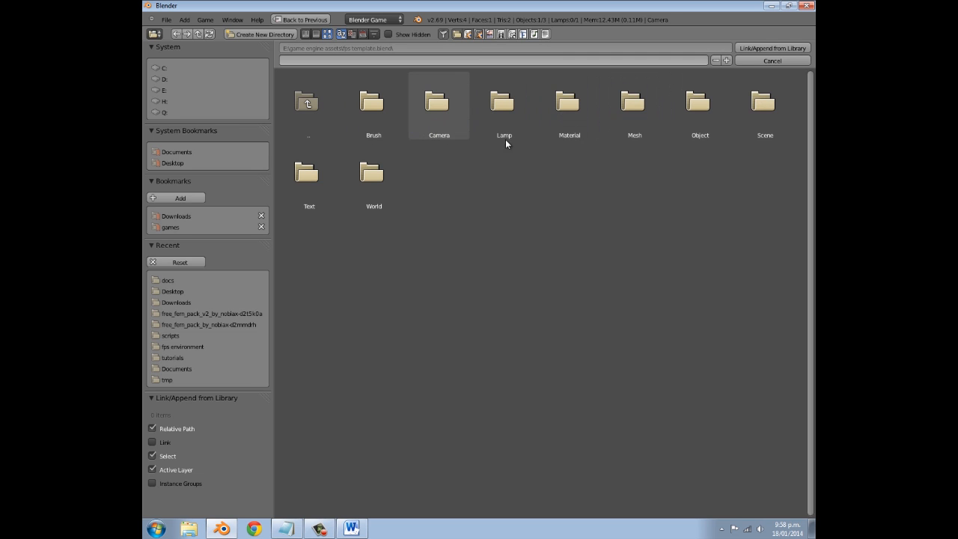
pyautogui.click(696, 126)
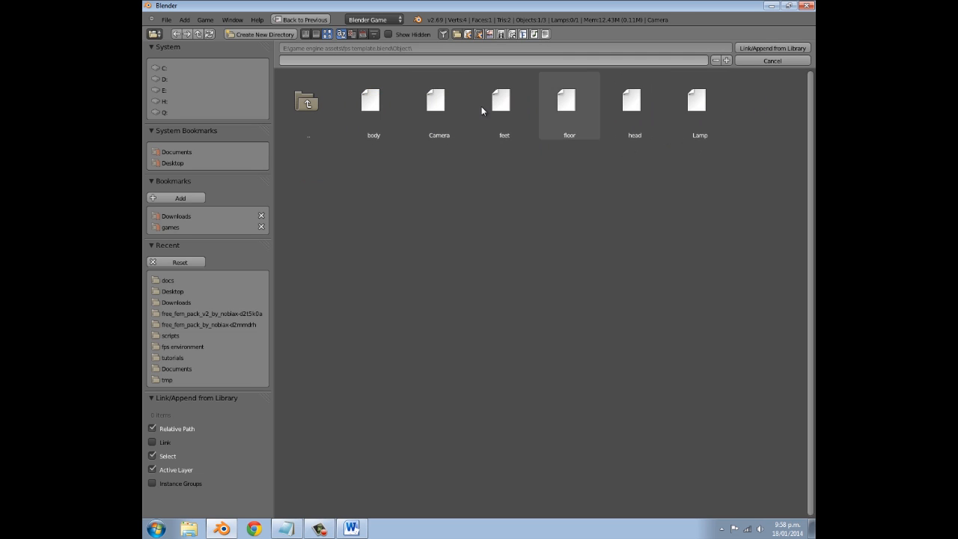
pyautogui.click(364, 110)
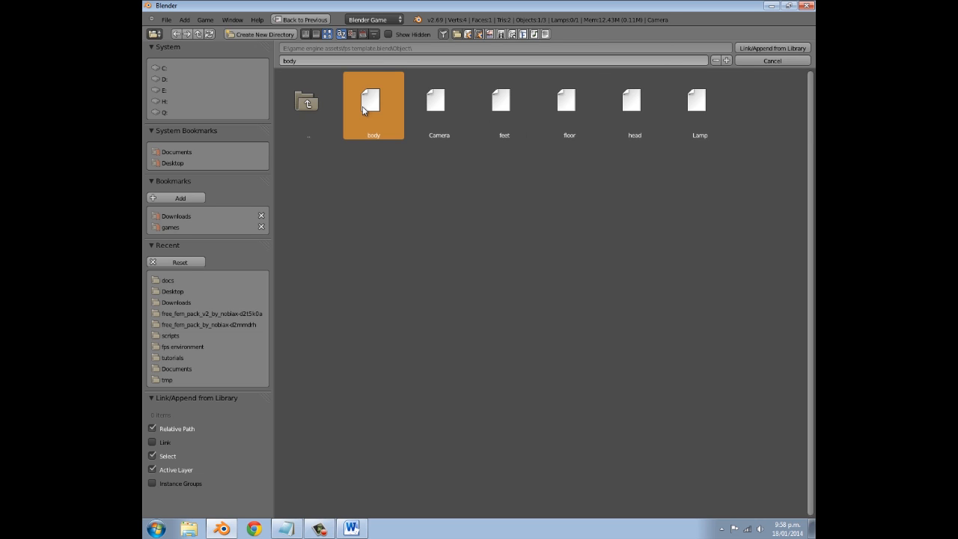
pyautogui.click(455, 117)
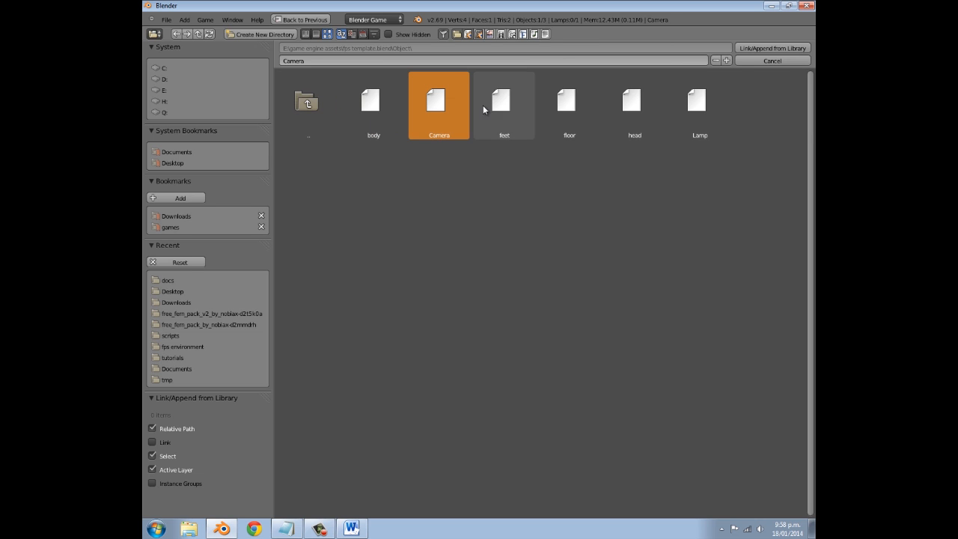
pyautogui.keyDown('shift'); pyautogui.click(484, 109); pyautogui.keyUp('shift')
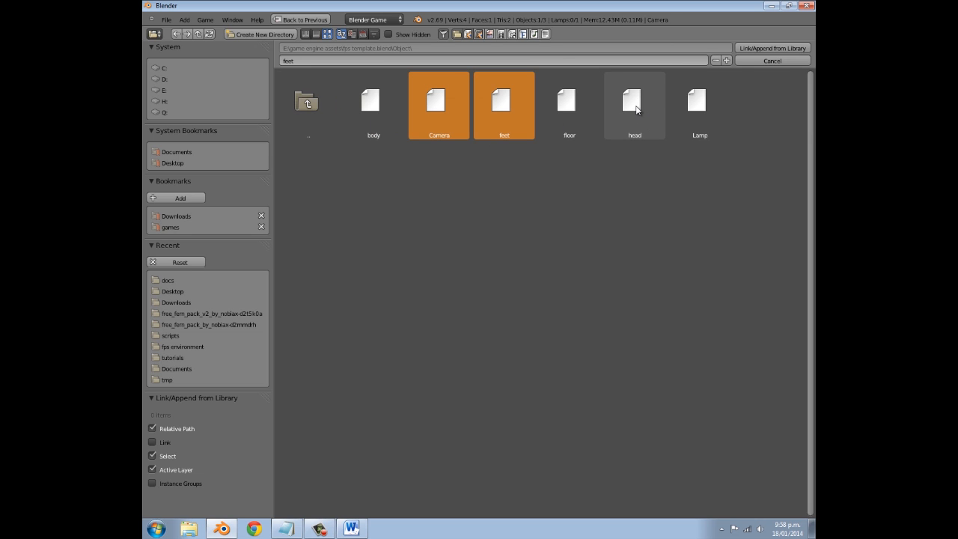
pyautogui.keyDown('shift'); pyautogui.click(635, 109); pyautogui.keyUp('shift')
pyautogui.click(778, 47)
pyautogui.scroll(6, 434, 330)
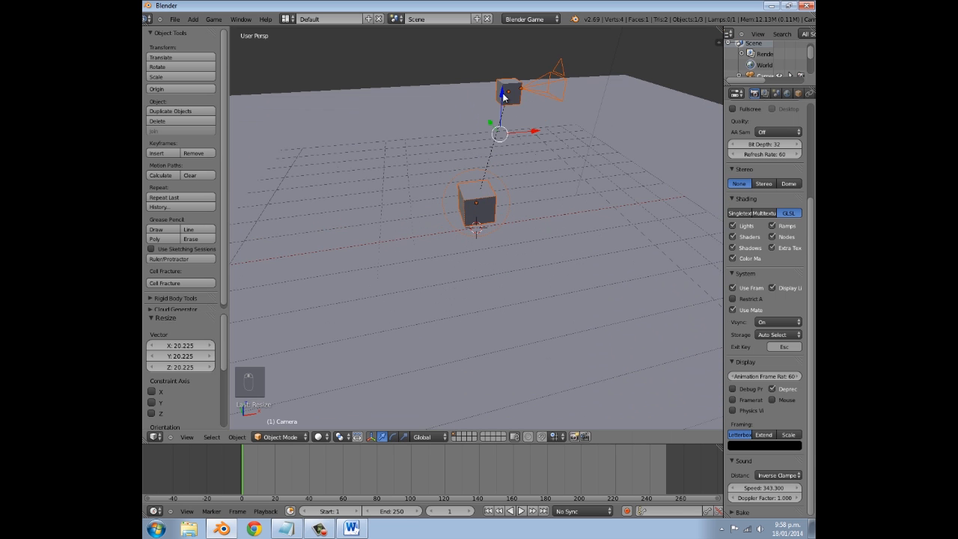
# - Move the appended head cube about -0.894 along the X axis
pyautogui.rightClick(503, 96)
pyautogui.moveTo(545, 90); pyautogui.dragTo(504, 91)
pyautogui.scroll(-4, 609, 163)
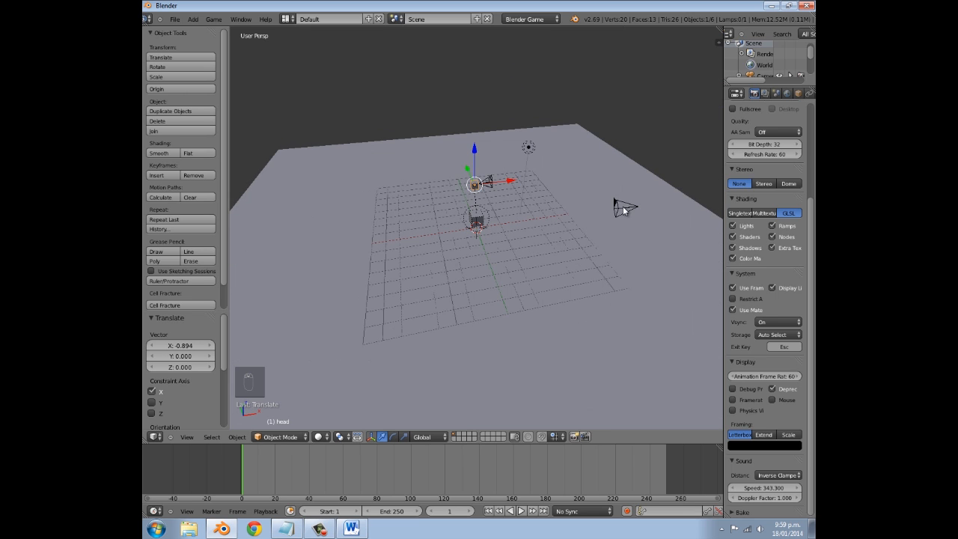
# - Delete the scene's original default camera away from the player rig
pyautogui.rightClick(621, 209)
pyautogui.press('x')
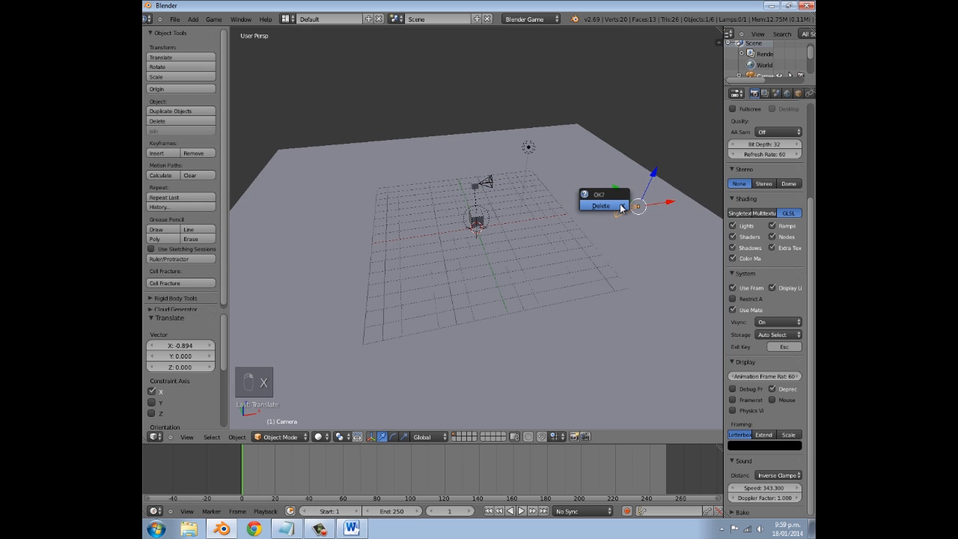
pyautogui.click(615, 206)
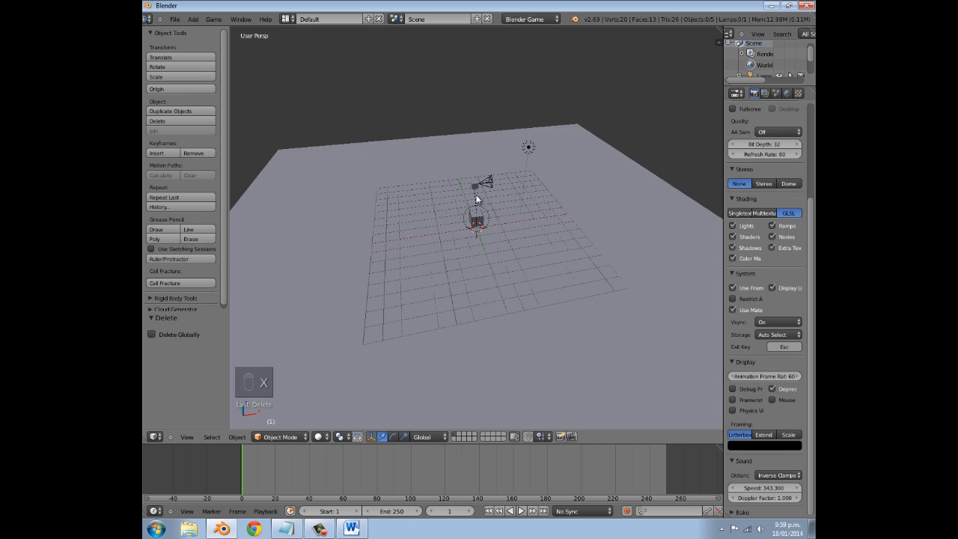
# - Check the view through the player camera and set the viewport to textured shading
pyautogui.press('KP_0')
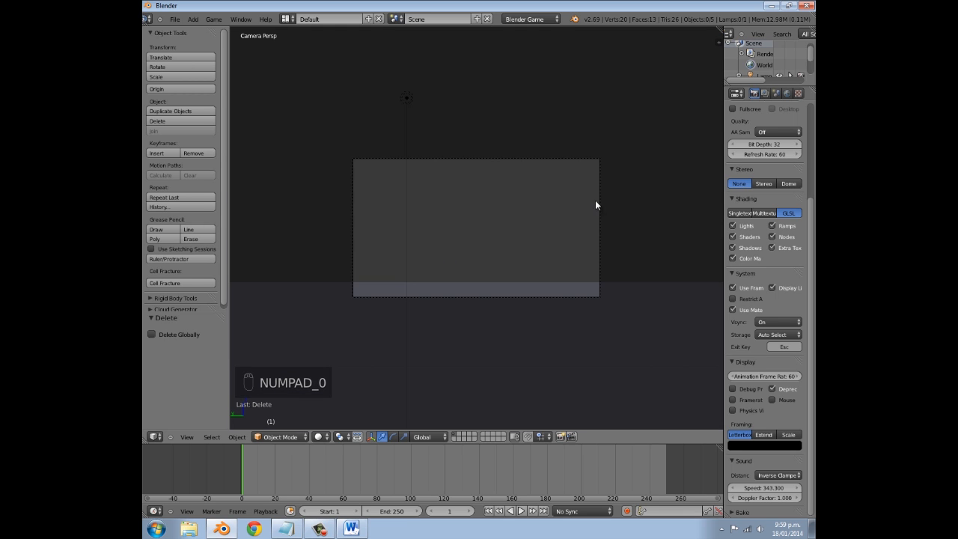
pyautogui.press('KP_0')
pyautogui.click(319, 436)
pyautogui.click(332, 390)
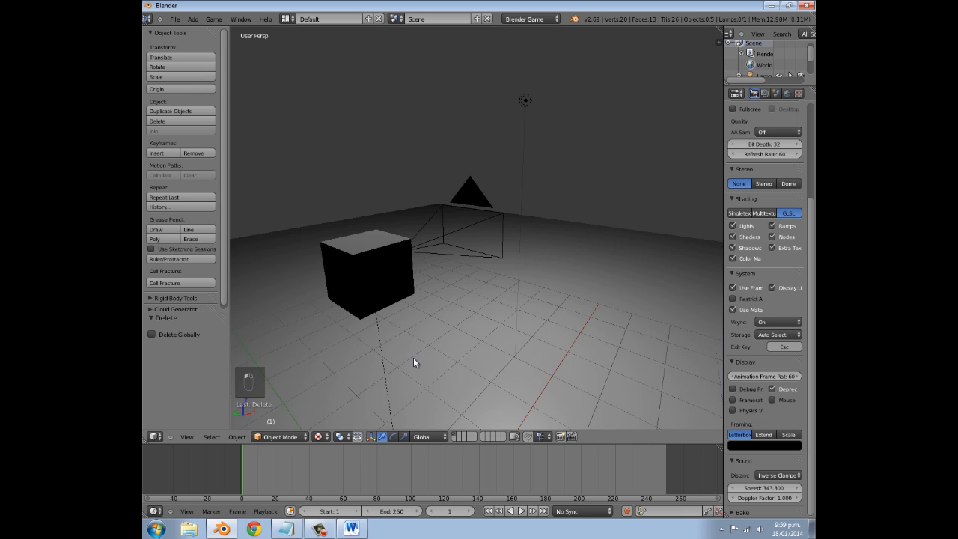
# - Test-run the game through the player camera and stop it
pyautogui.press('KP_0')
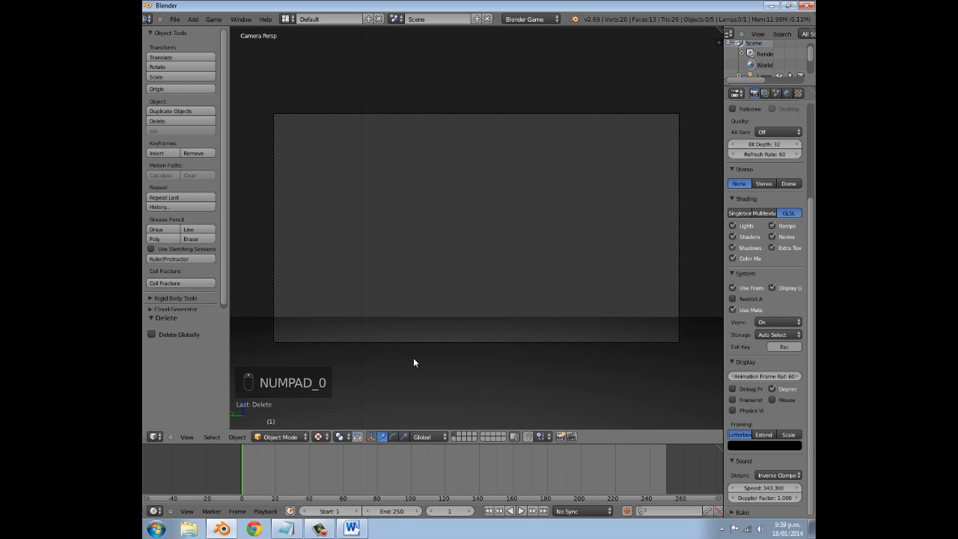
pyautogui.press('p')
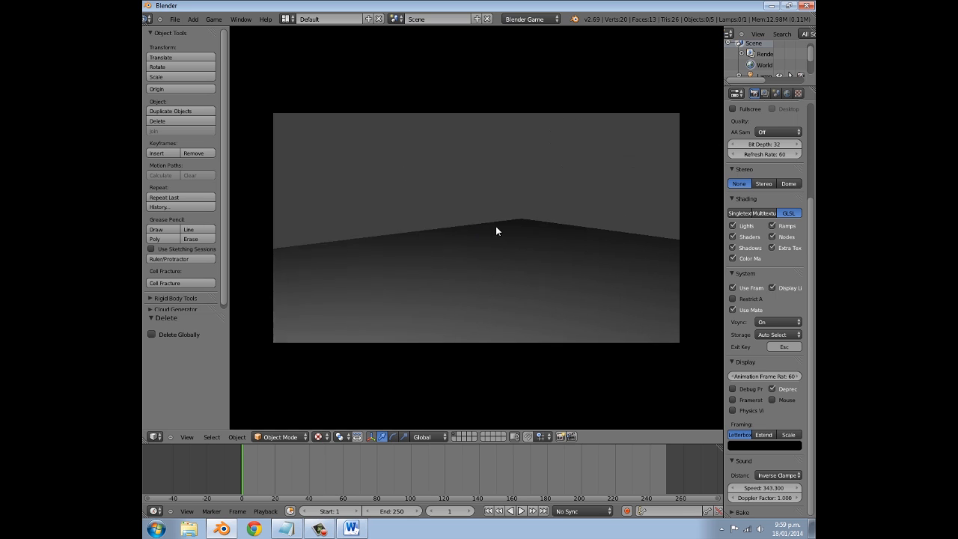
pyautogui.press('Escape')
# - Select the feet cube and switch to the Game Logic screen layout
pyautogui.moveTo(464, 236); pyautogui.dragTo(477, 250, button='middle')
pyautogui.scroll(-10, 413, 286)
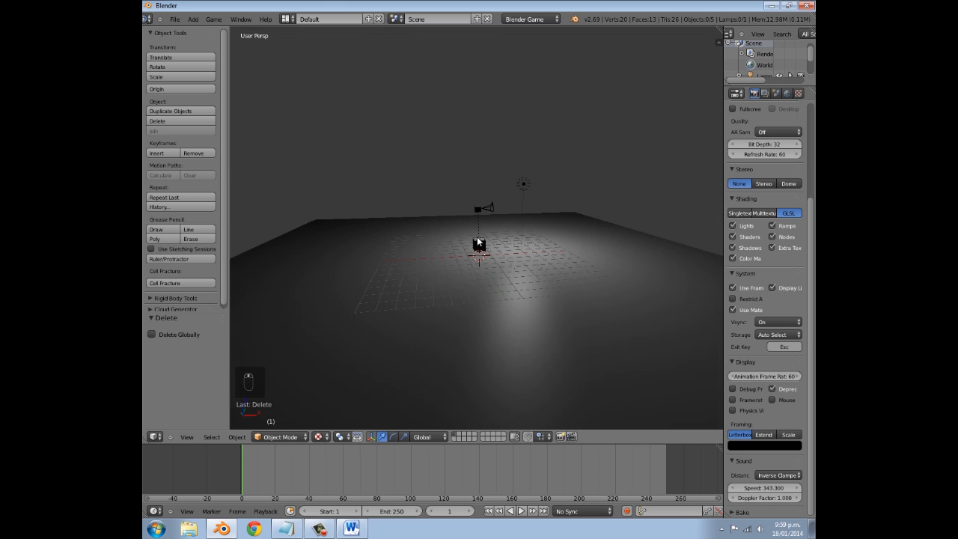
pyautogui.rightClick(478, 252)
pyautogui.click(285, 18)
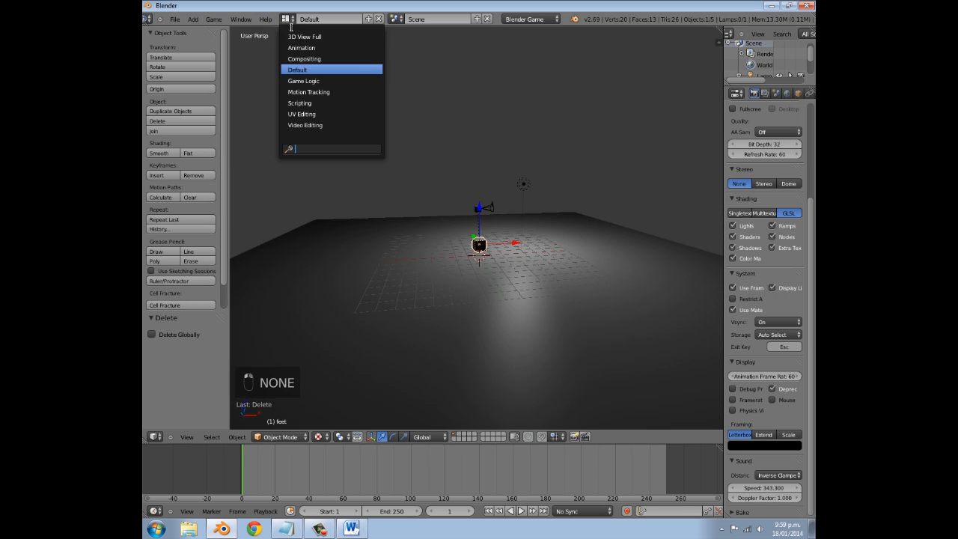
pyautogui.click(306, 80)
# - Examine the settings of the feet object's keyboard sensors one by one
pyautogui.moveTo(408, 402); pyautogui.dragTo(663, 396, button='middle')
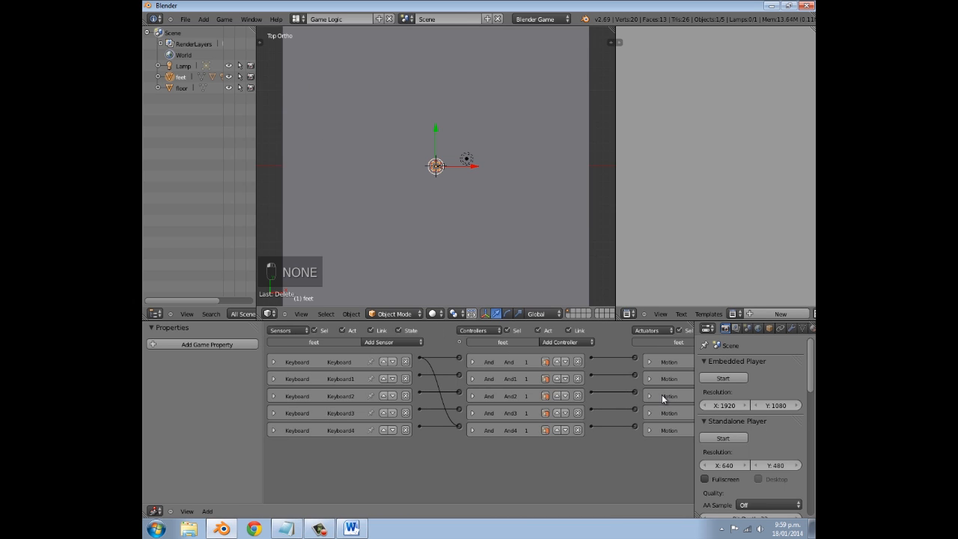
pyautogui.click(273, 363)
pyautogui.click(273, 362)
pyautogui.click(273, 379)
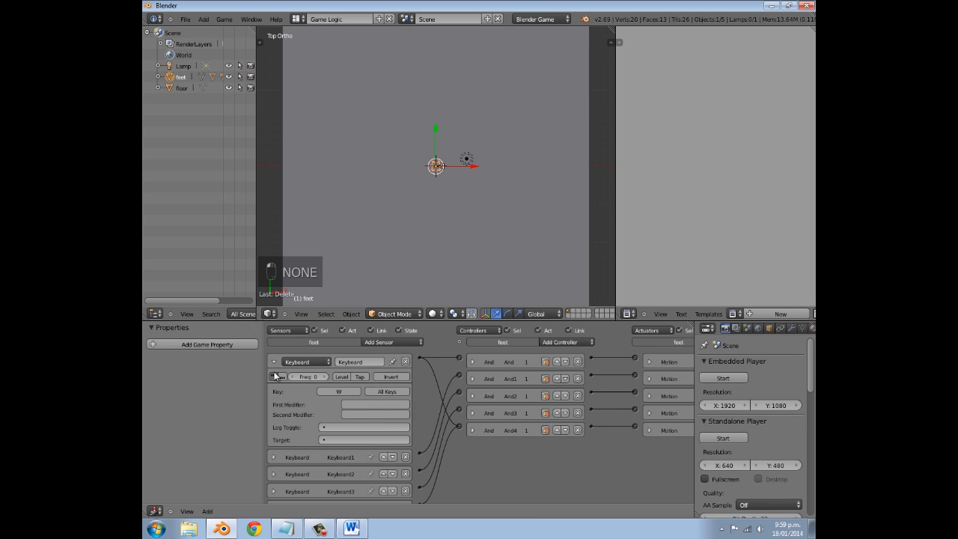
pyautogui.click(273, 378)
pyautogui.click(273, 379)
pyautogui.click(273, 379)
pyautogui.click(273, 395)
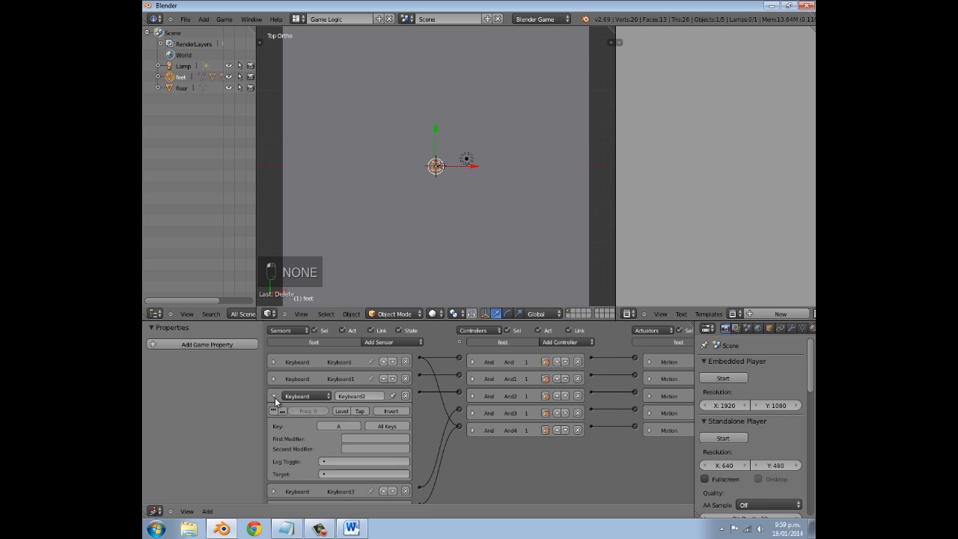
pyautogui.click(273, 396)
pyautogui.click(273, 413)
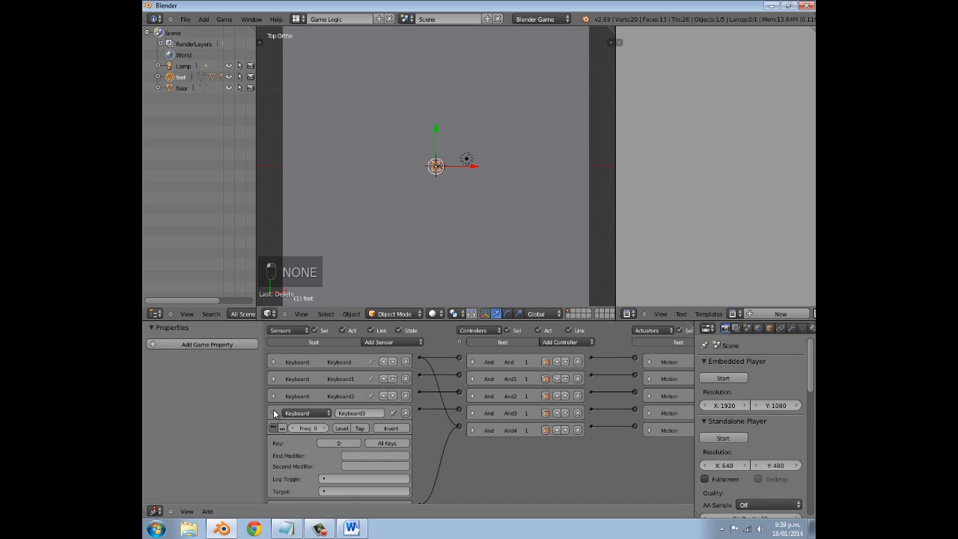
pyautogui.click(273, 413)
pyautogui.click(274, 430)
pyautogui.click(273, 431)
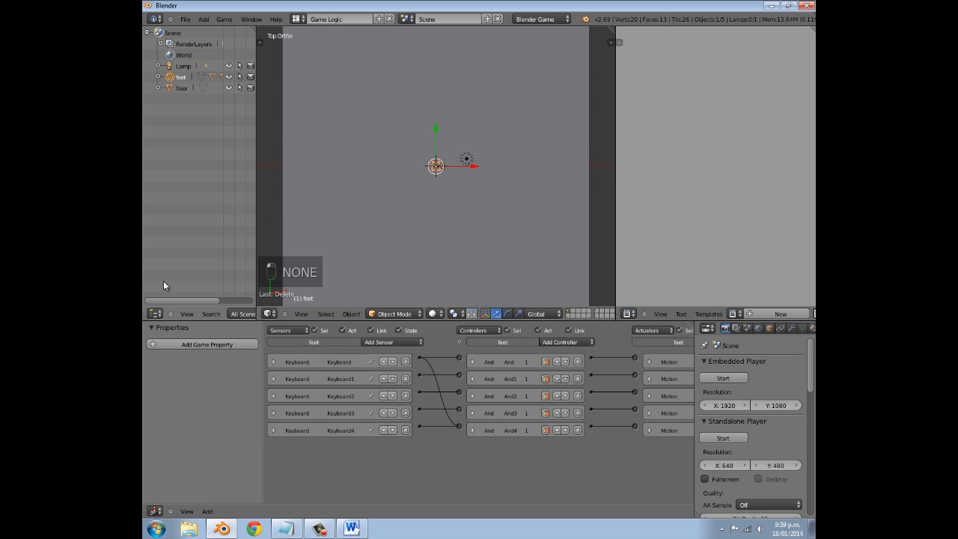
# - Add a game property named player to the feet object
pyautogui.click(204, 343)
pyautogui.click(161, 362)
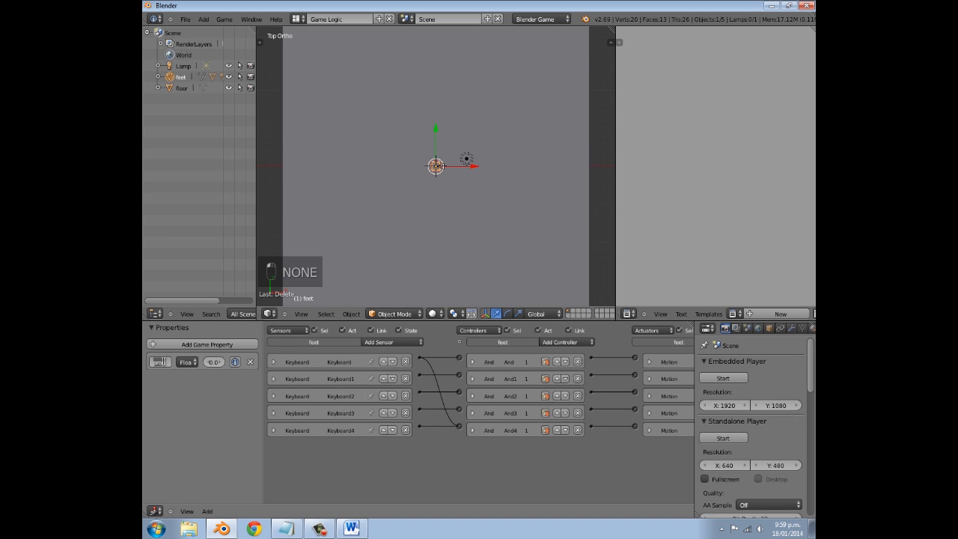
pyautogui.write('player')
pyautogui.press('Return')
# - Examine the player rig on the floor and the view through its camera
pyautogui.moveTo(415, 184); pyautogui.dragTo(377, 188, button='middle')
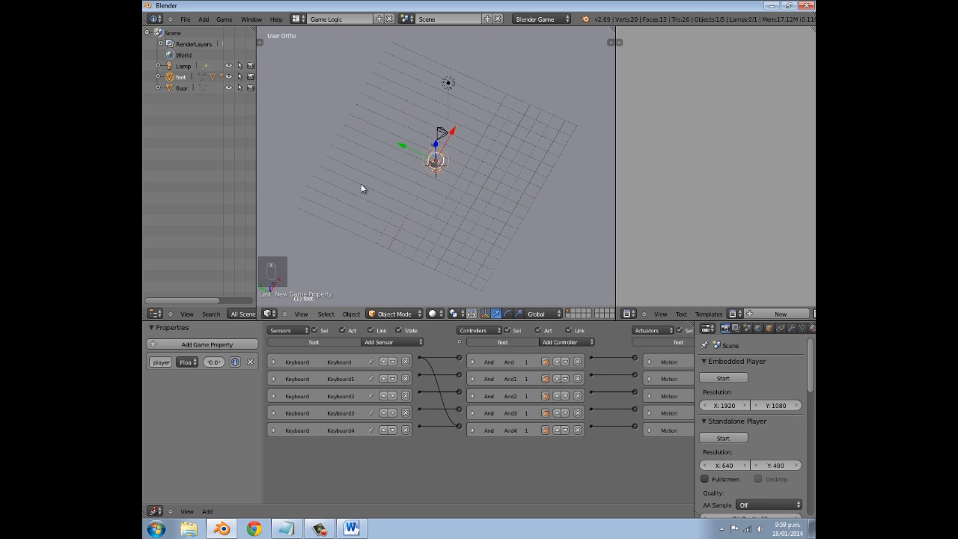
pyautogui.moveTo(380, 108); pyautogui.dragTo(475, 67, button='middle')
pyautogui.scroll(6, 422, 182)
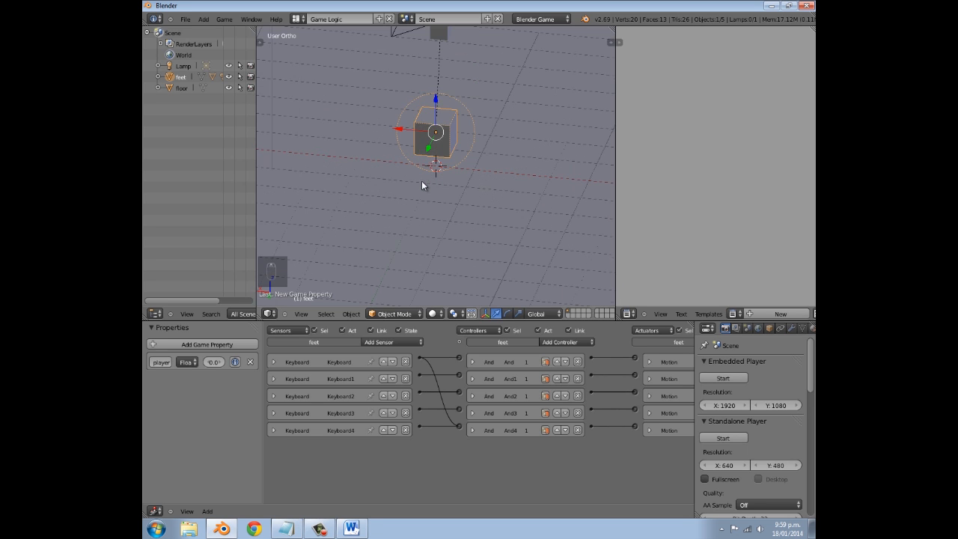
pyautogui.moveTo(413, 145)
pyautogui.mouseDown(button='middle')
pyautogui.moveTo(547, 128)
pyautogui.moveTo(417, 143)
pyautogui.mouseUp(button='middle')
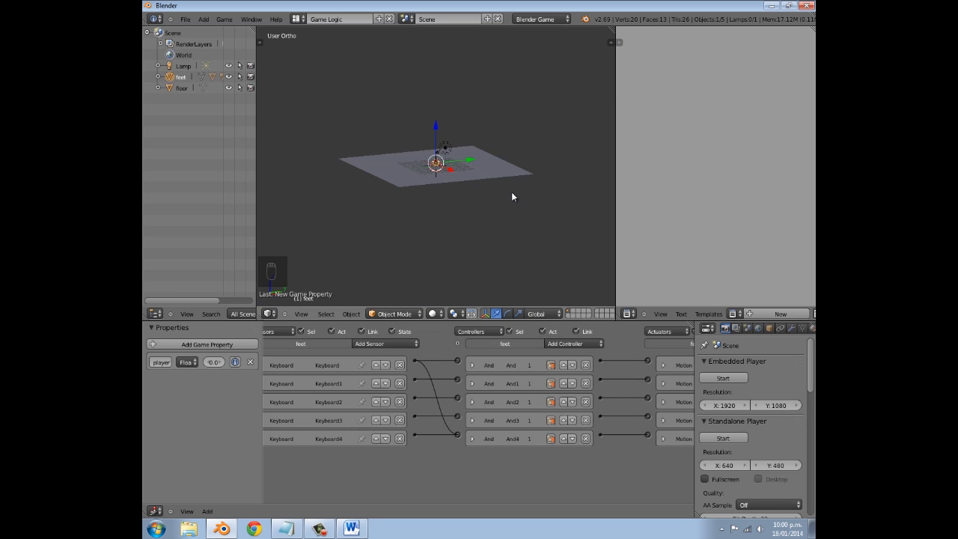
pyautogui.scroll(9, 507, 193)
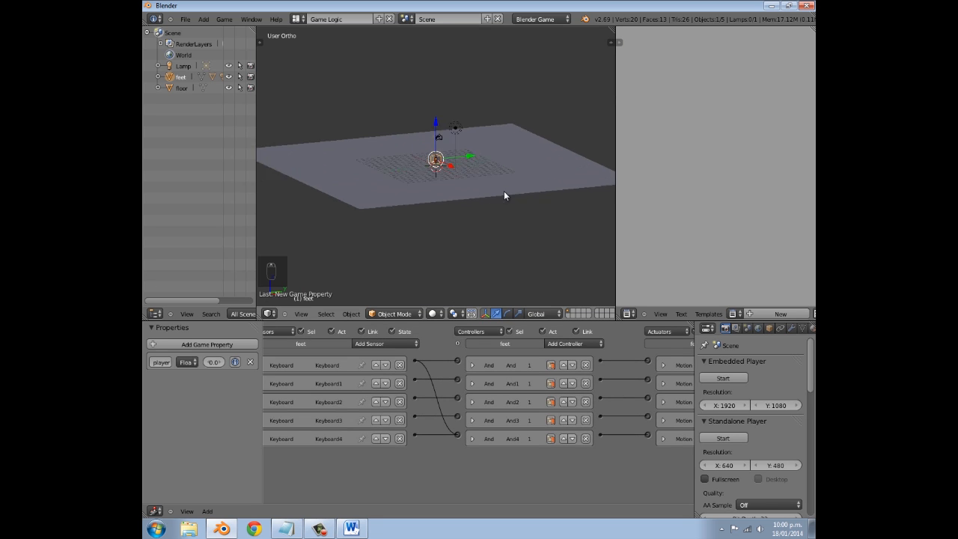
pyautogui.rightClick(444, 76)
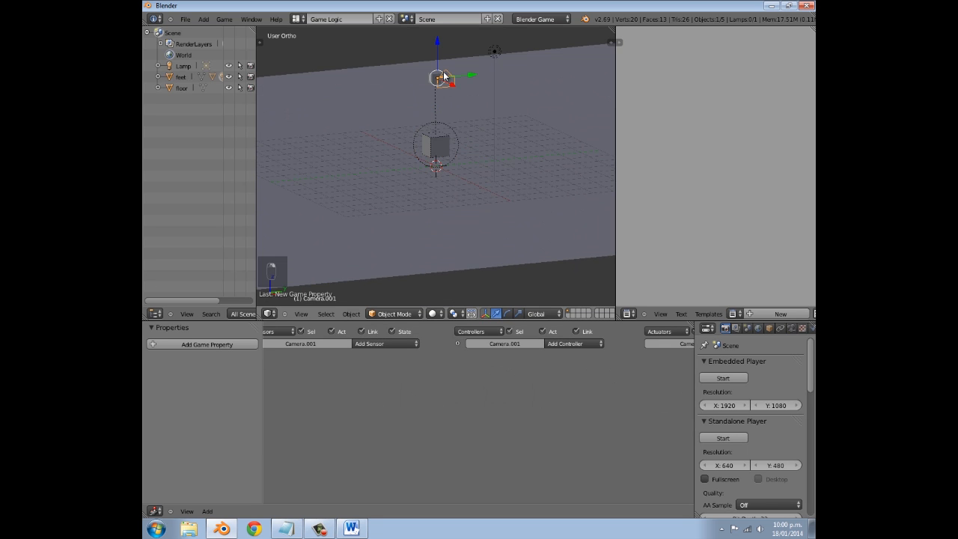
pyautogui.press('KP_0')
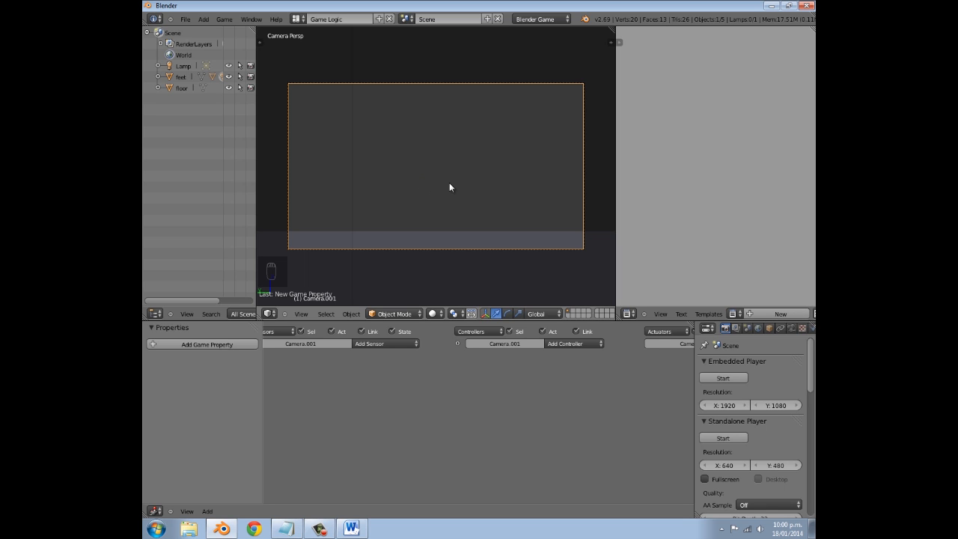
pyautogui.press('KP_0')
pyautogui.scroll(-4, 408, 199)
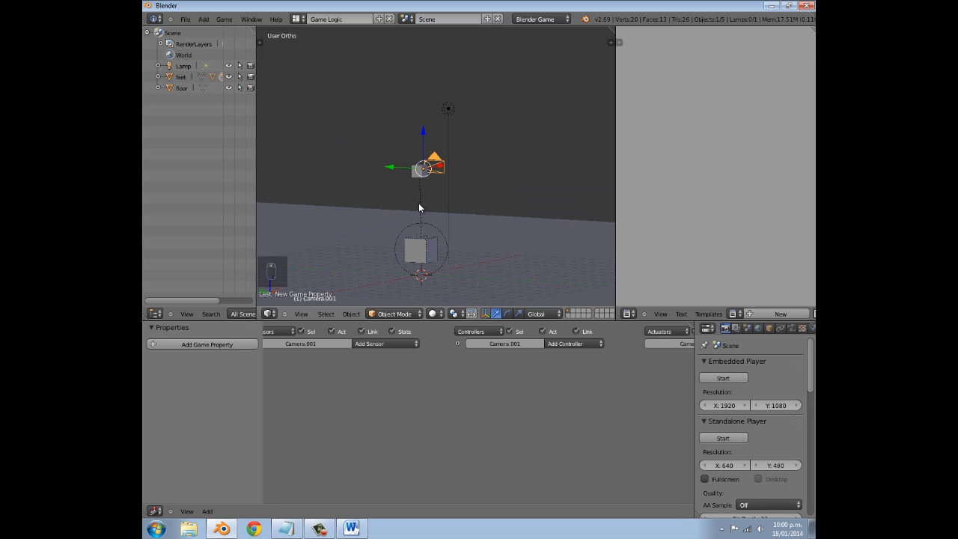
pyautogui.moveTo(458, 226); pyautogui.dragTo(385, 248, button='middle')
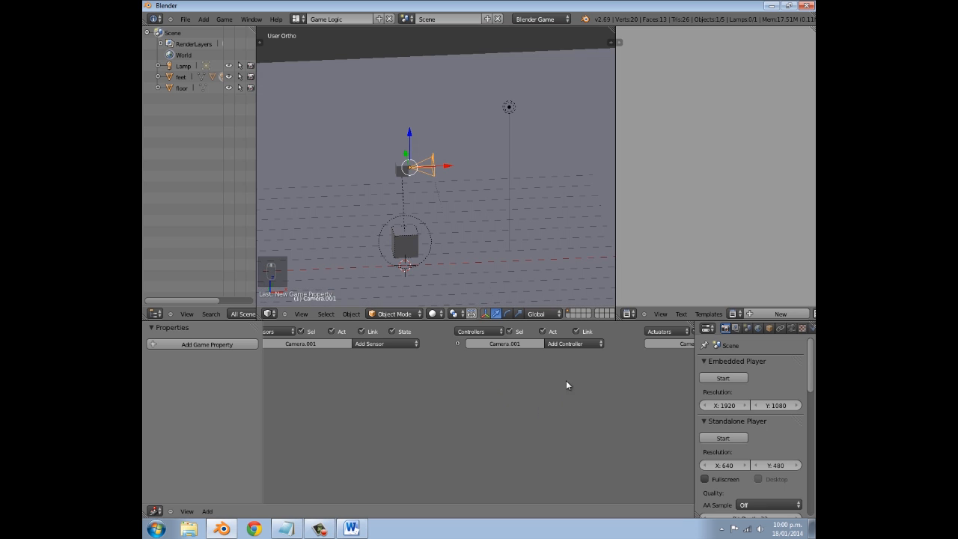
pyautogui.click(405, 18)
pyautogui.click(398, 25)
# - Add a cube and move it along the X axis away from the player
pyautogui.moveTo(409, 203); pyautogui.dragTo(438, 216, button='middle')
pyautogui.hotkey('shift', 'a')
pyautogui.moveTo(449, 216)
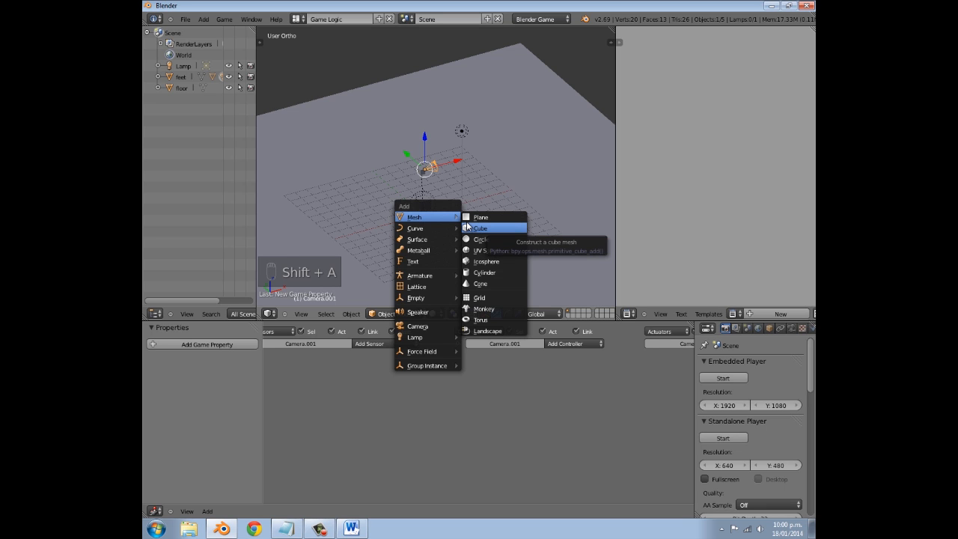
pyautogui.click(467, 227)
pyautogui.press('g')
pyautogui.press('x')
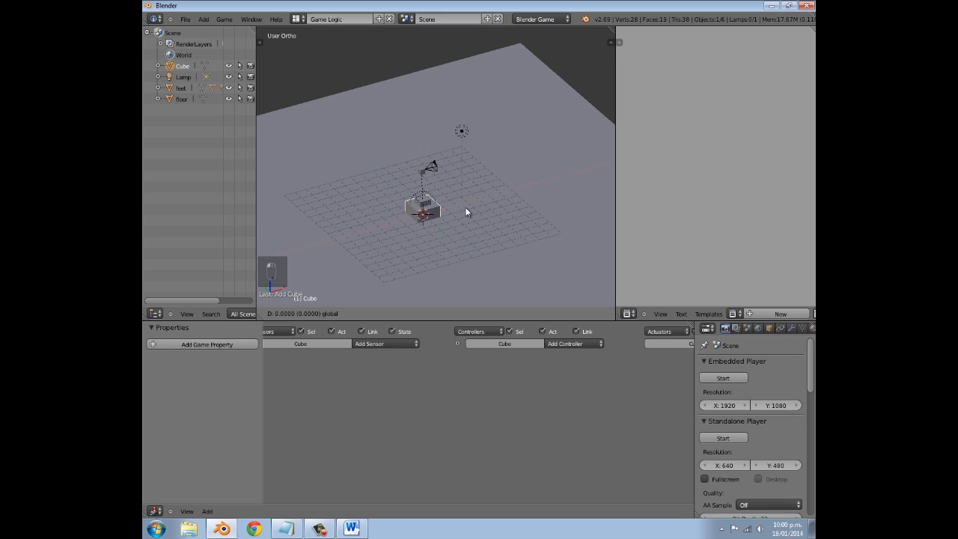
pyautogui.click(509, 202)
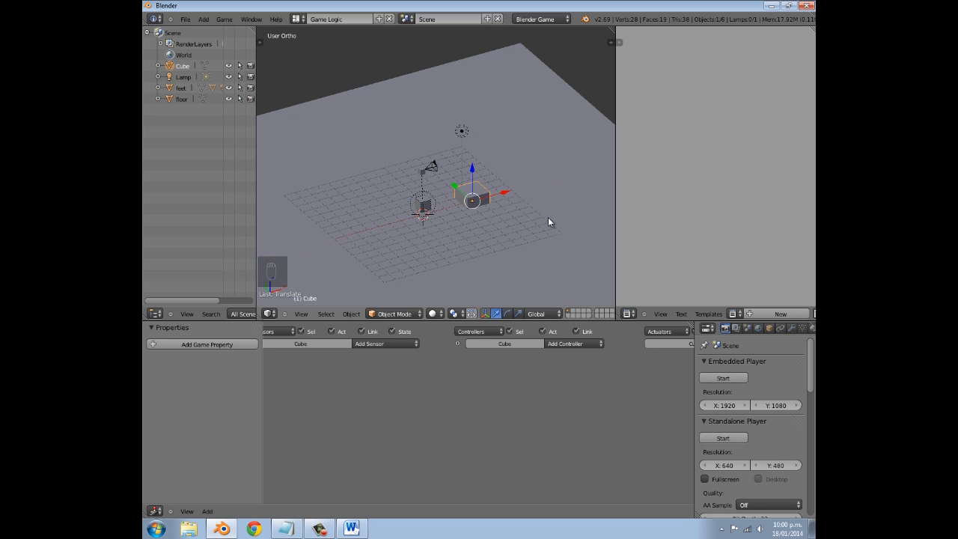
# - Scale the new cube down to about the size of the feet cube and raise it to rest on the floor
pyautogui.press('s')
pyautogui.click(514, 207)
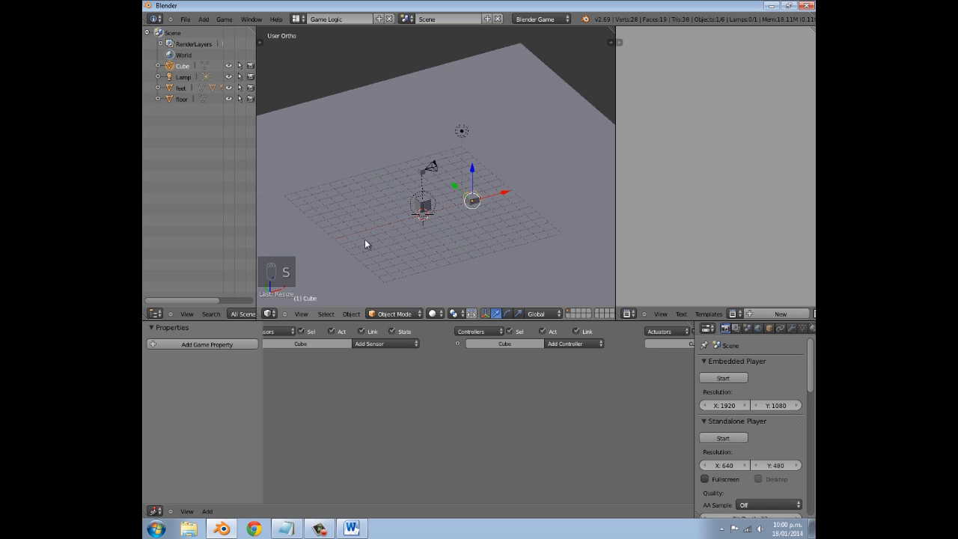
pyautogui.scroll(3, 366, 242)
pyautogui.press('g')
pyautogui.click(516, 254)
pyautogui.scroll(2, 505, 233)
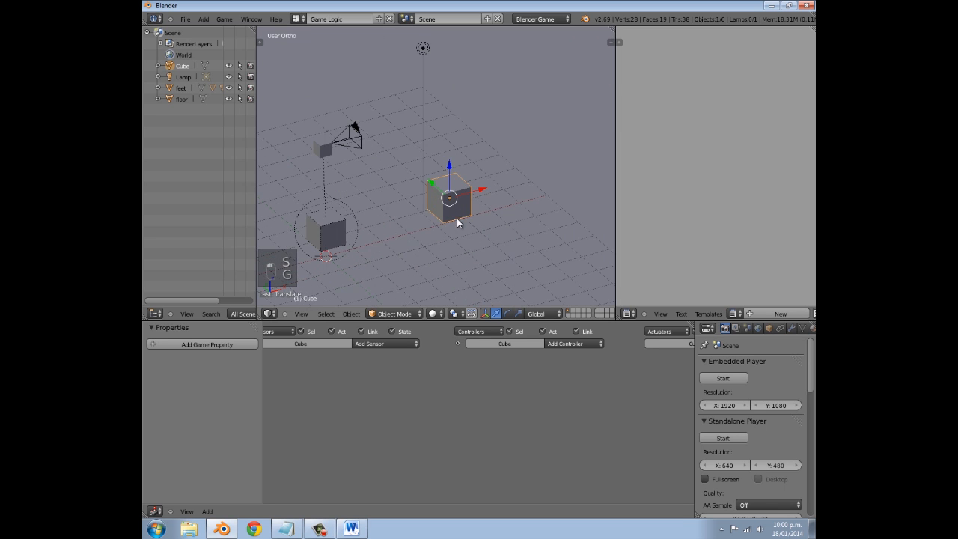
# - Add a UV sphere and move it along the X axis to just beyond the small cube
pyautogui.hotkey('shift', 'a')
pyautogui.moveTo(497, 216)
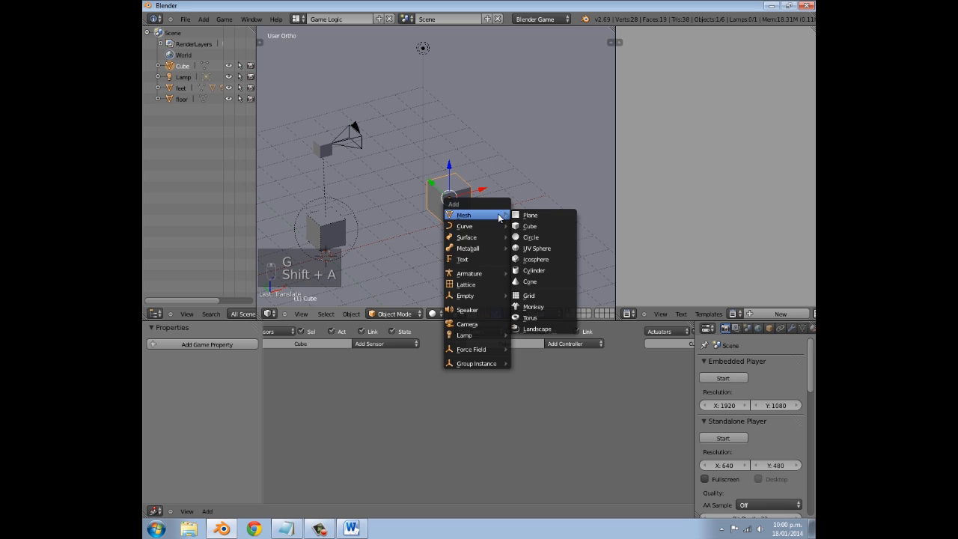
pyautogui.click(537, 248)
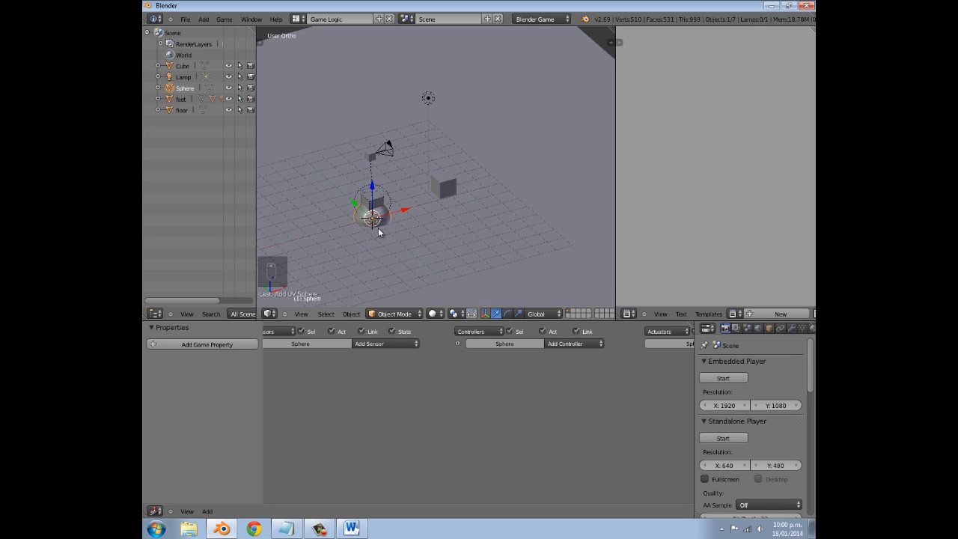
pyautogui.press('g')
pyautogui.click(518, 205)
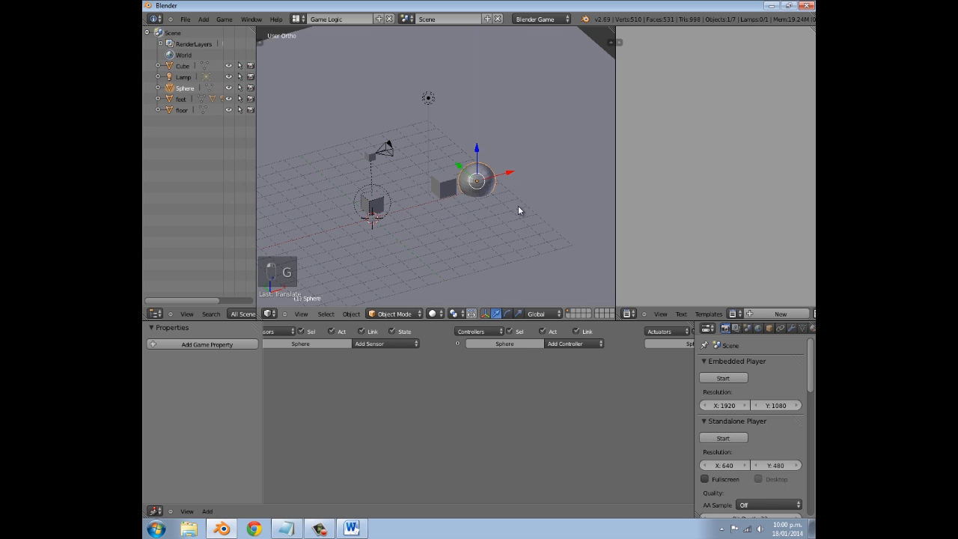
pyautogui.hotkey('shift', 'a')
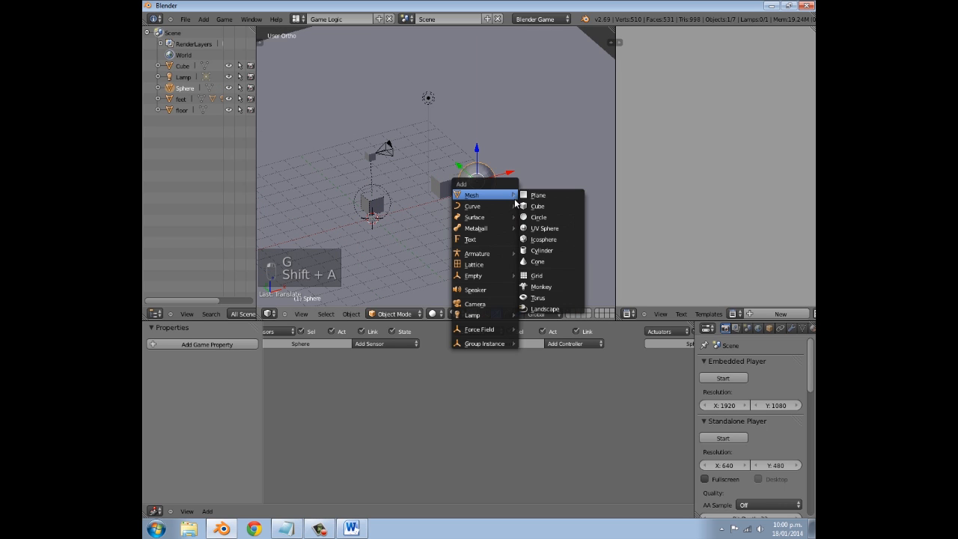
pyautogui.click(543, 241)
pyautogui.press('g')
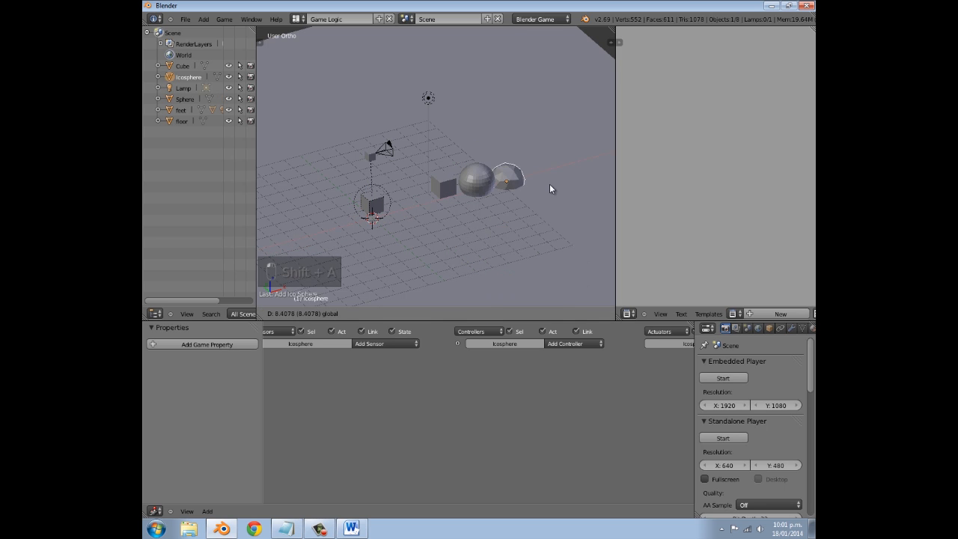
pyautogui.click(549, 189)
pyautogui.press('t')
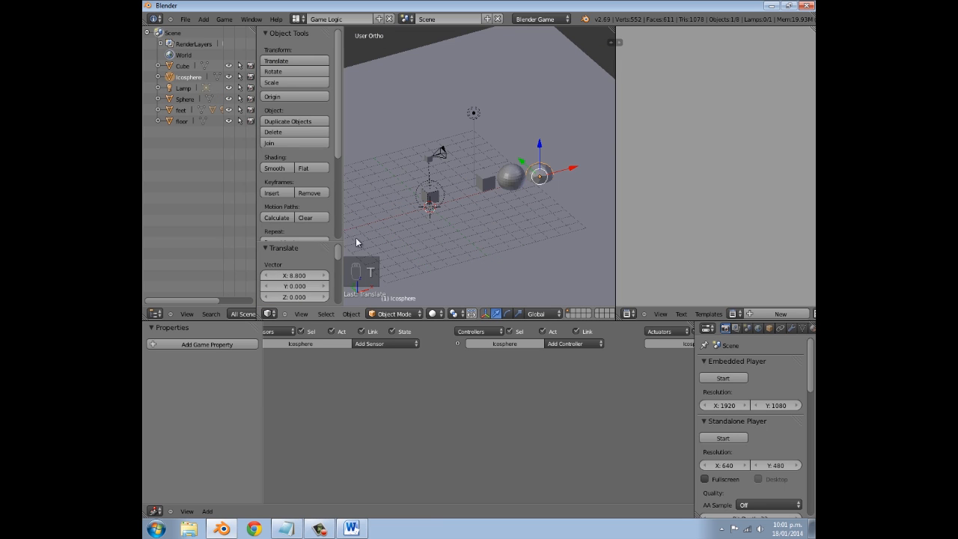
pyautogui.press('x')
pyautogui.click(482, 186)
# - Add an icosphere with 1 subdivision, move it about 8.9 units along X and raise it about 1.3 units
pyautogui.hotkey('shift', 'a')
pyautogui.click(524, 231)
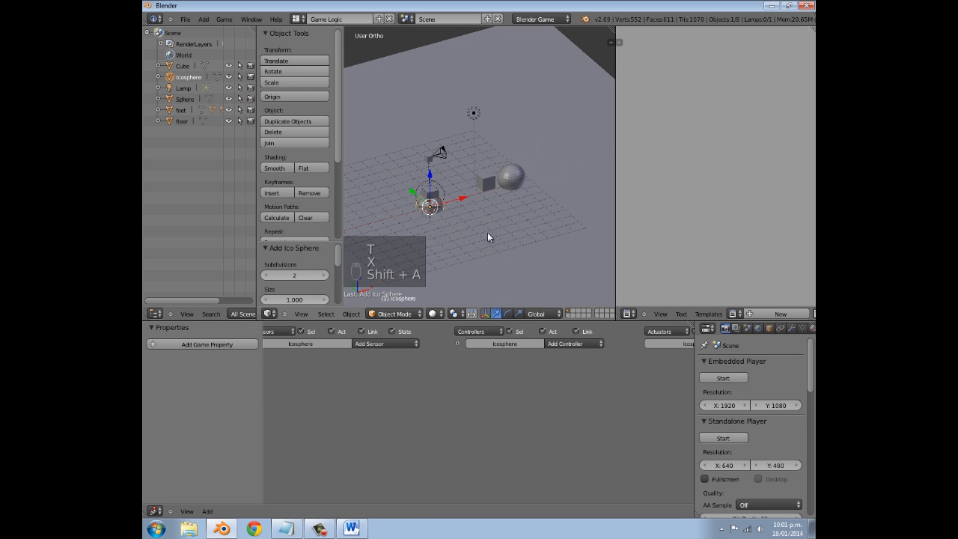
pyautogui.click(266, 277)
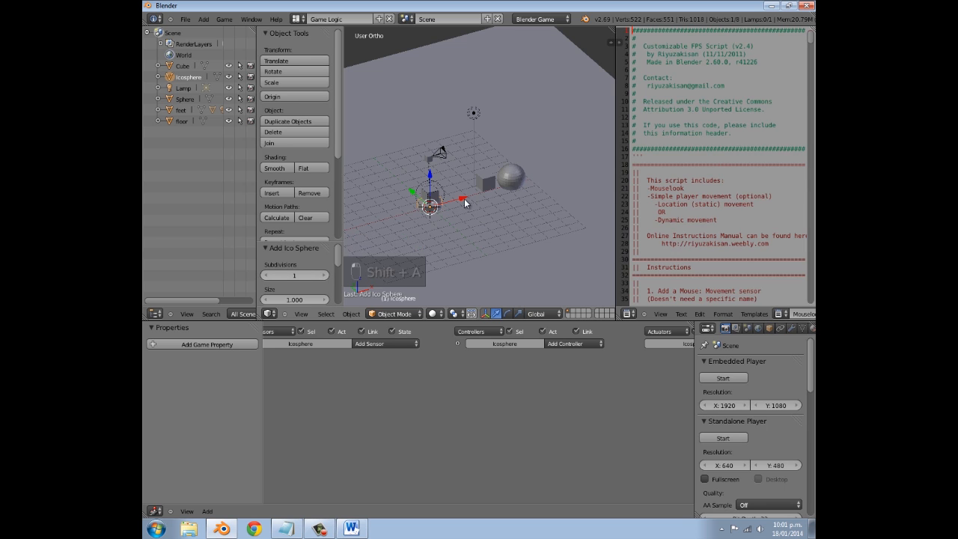
pyautogui.press('g')
pyautogui.click(568, 202)
pyautogui.press('g')
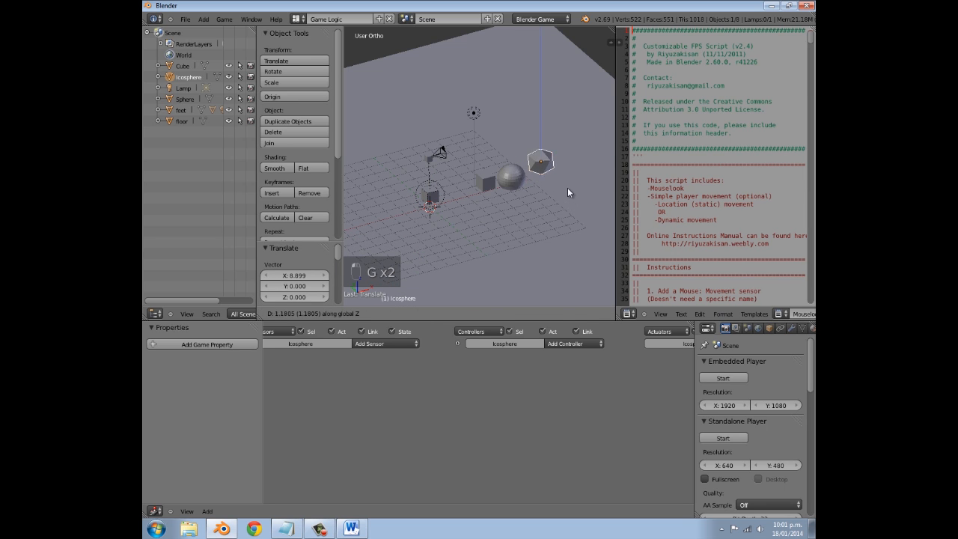
pyautogui.click(565, 187)
# - Add a cylinder with 16 vertices and move it about 12 units along the X axis, past the icosphere
pyautogui.hotkey('shift', 'a')
pyautogui.moveTo(534, 184)
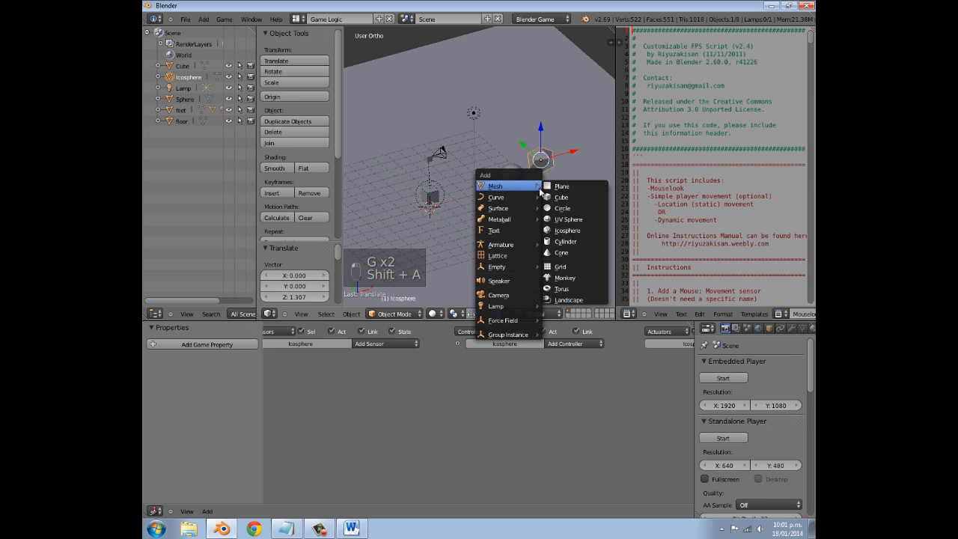
pyautogui.click(582, 243)
pyautogui.write('16')
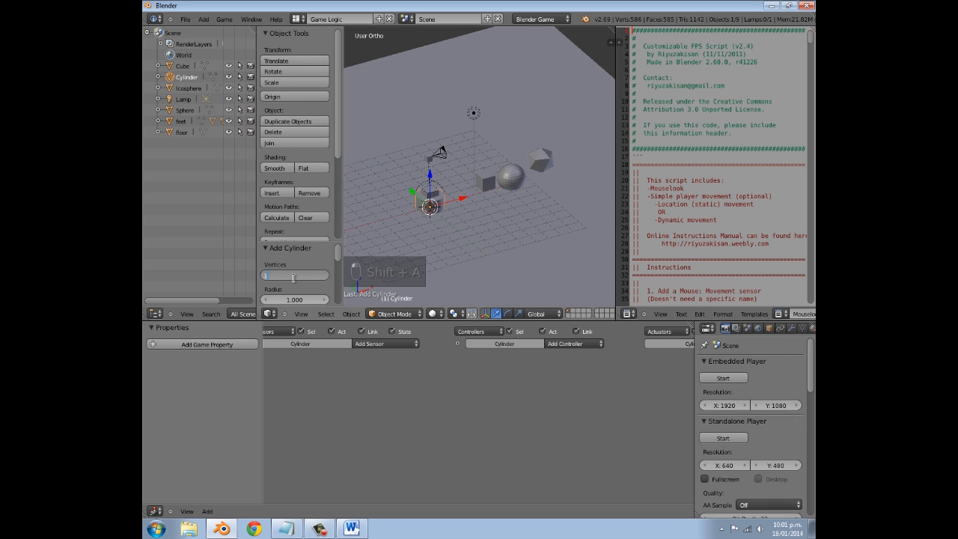
pyautogui.press('Return')
pyautogui.press('g')
pyautogui.press('x')
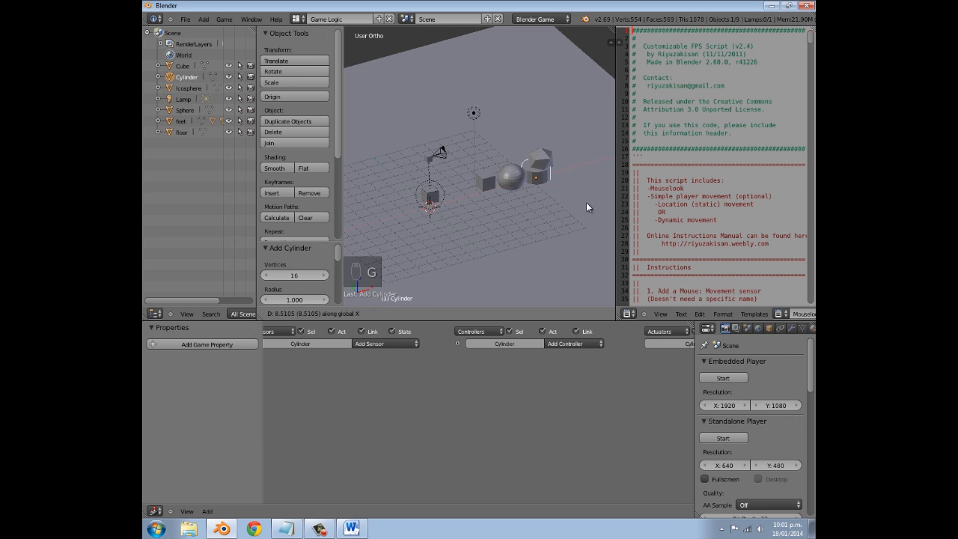
pyautogui.click(621, 207)
# - Raise the cylinder about 1.9 units along the Z axis so it stands above the floor
pyautogui.scroll(-3, 527, 201)
pyautogui.scroll(2, 477, 180)
pyautogui.moveTo(528, 202); pyautogui.dragTo(554, 216, button='middle')
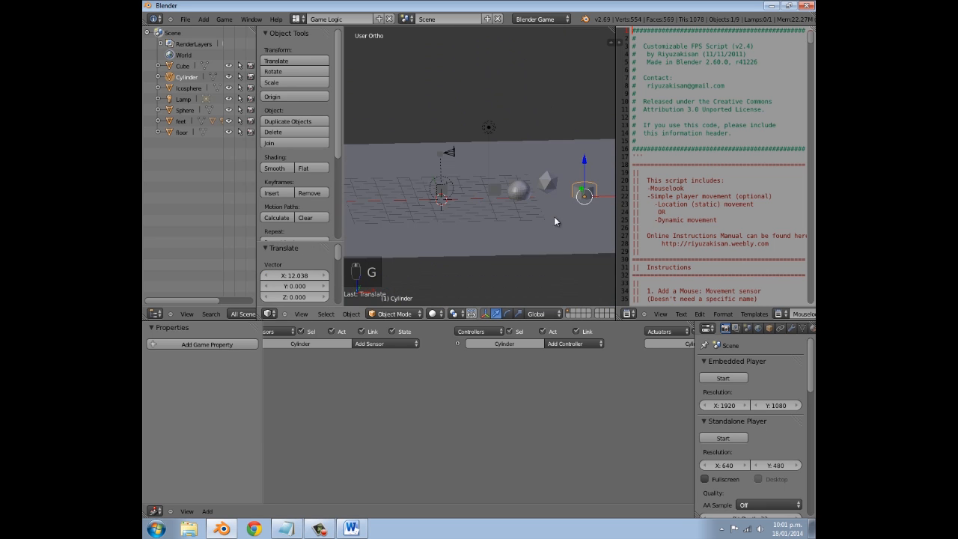
pyautogui.press('g')
pyautogui.press('z')
pyautogui.click(587, 188)
pyautogui.rightClick(489, 190)
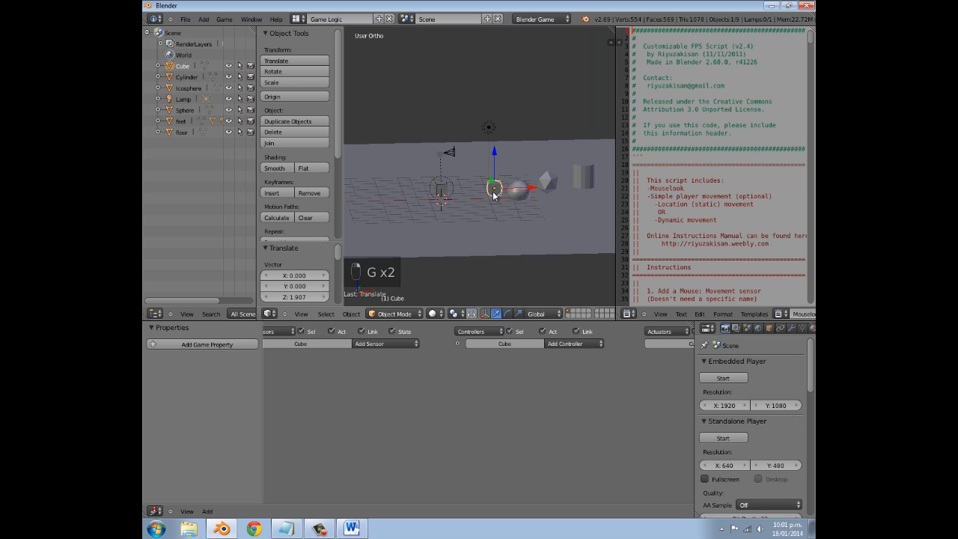
pyautogui.rightClick(527, 199)
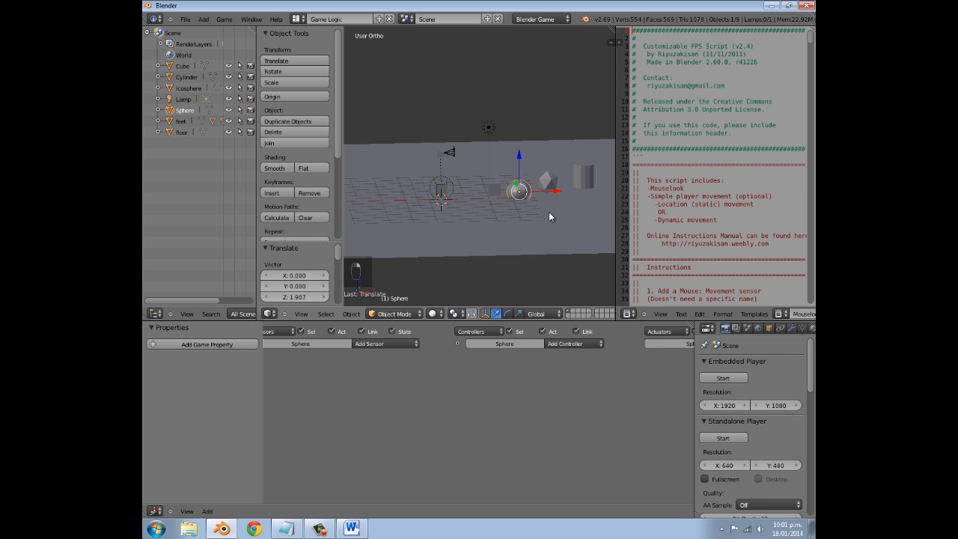
pyautogui.rightClick(550, 182)
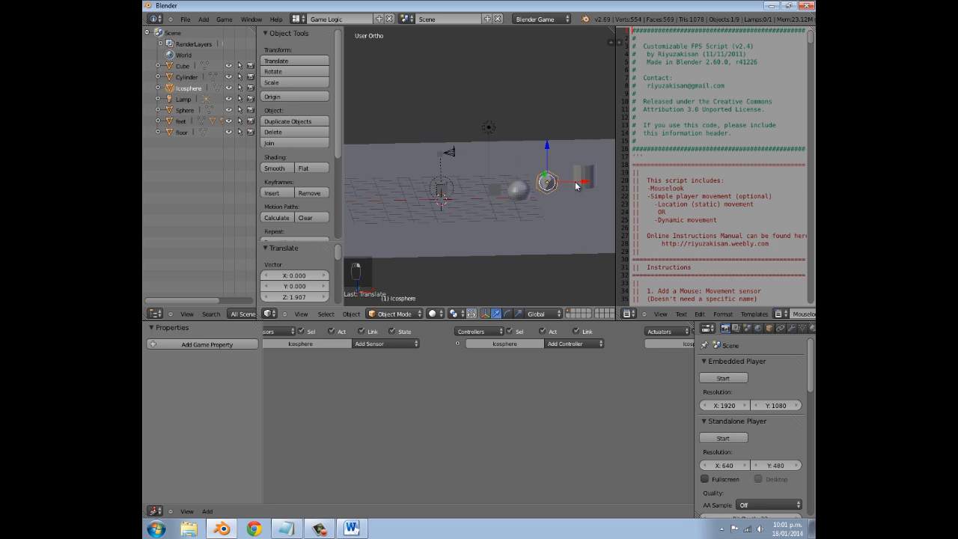
# - Add a cone, raise it above the floor and move it along the X axis to just beyond the cylinder
pyautogui.moveTo(477, 190); pyautogui.dragTo(468, 178, button='middle')
pyautogui.keyDown('shift'); pyautogui.moveTo(539, 193); pyautogui.dragTo(491, 191, button='middle'); pyautogui.keyUp('shift')
pyautogui.hotkey('shift', 'a')
pyautogui.moveTo(449, 203)
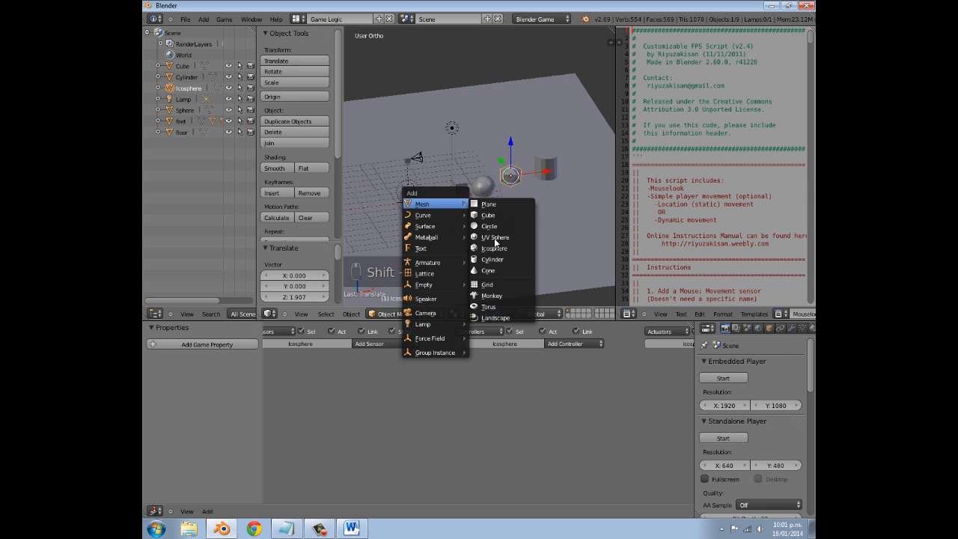
pyautogui.click(500, 271)
pyautogui.press('g')
pyautogui.press('g')
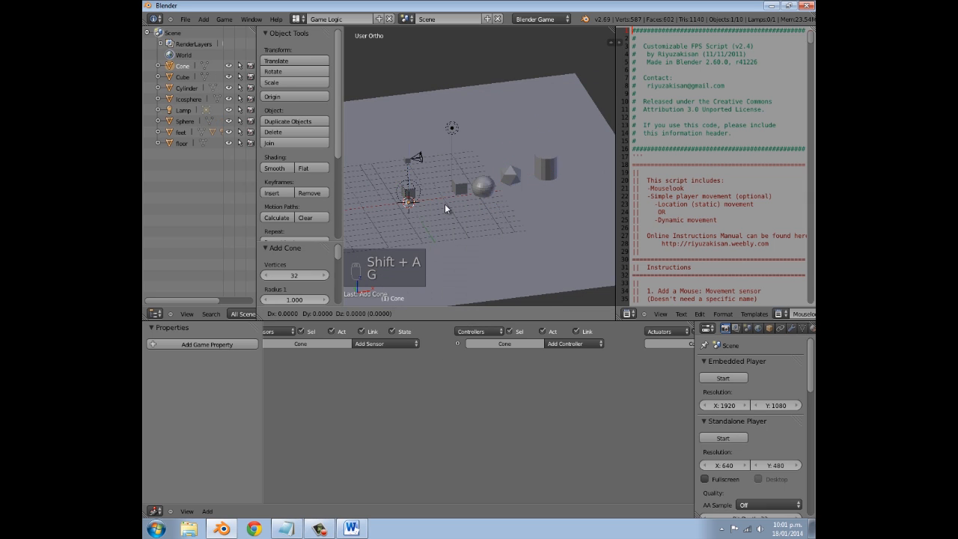
pyautogui.click(600, 185)
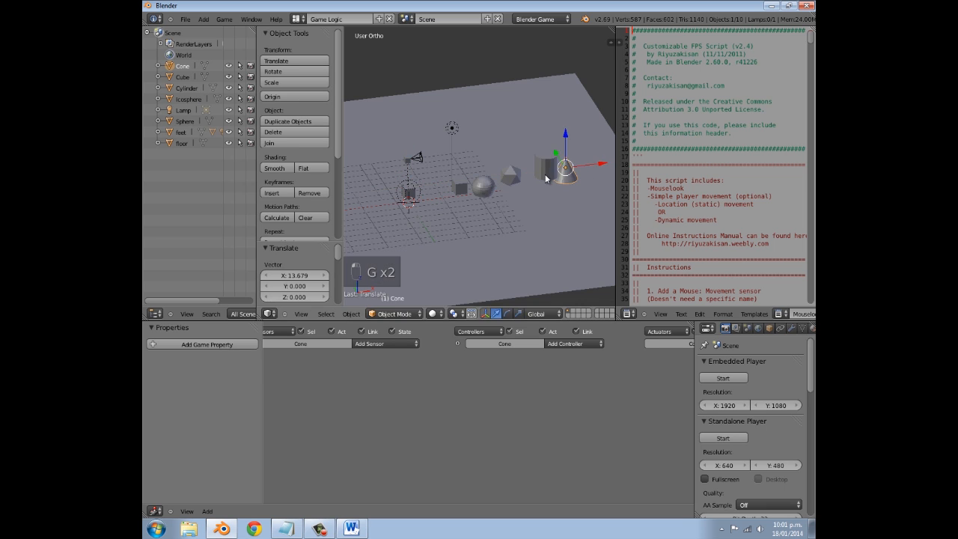
pyautogui.press('g')
pyautogui.click(522, 171)
# - Add a monkey mesh, move it about 17 units along X past the cone and raise it about 1.4 units
pyautogui.hotkey('shift', 'a')
pyautogui.moveTo(487, 169)
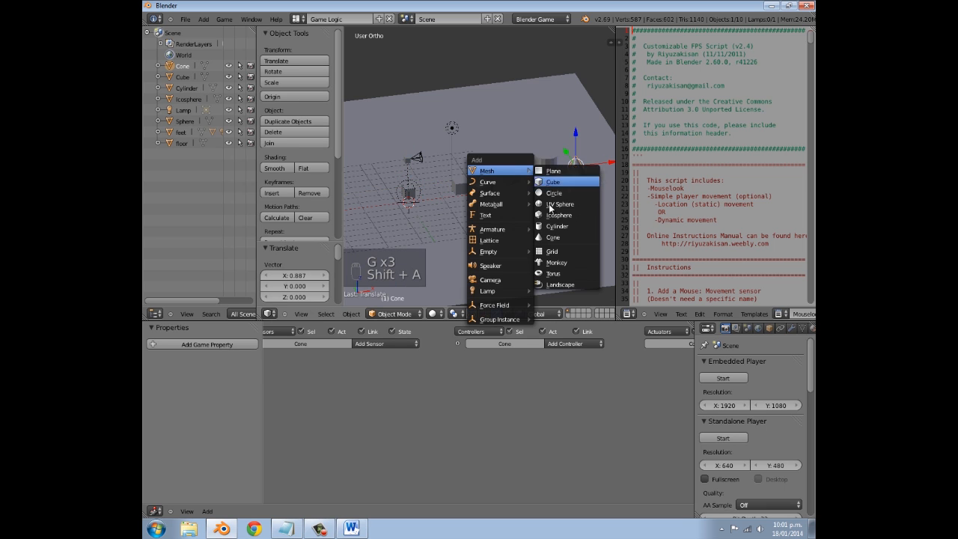
pyautogui.click(561, 256)
pyautogui.keyDown('shift'); pyautogui.moveTo(467, 226); pyautogui.dragTo(422, 221, button='middle'); pyautogui.keyUp('shift')
pyautogui.press('g')
pyautogui.click(616, 204)
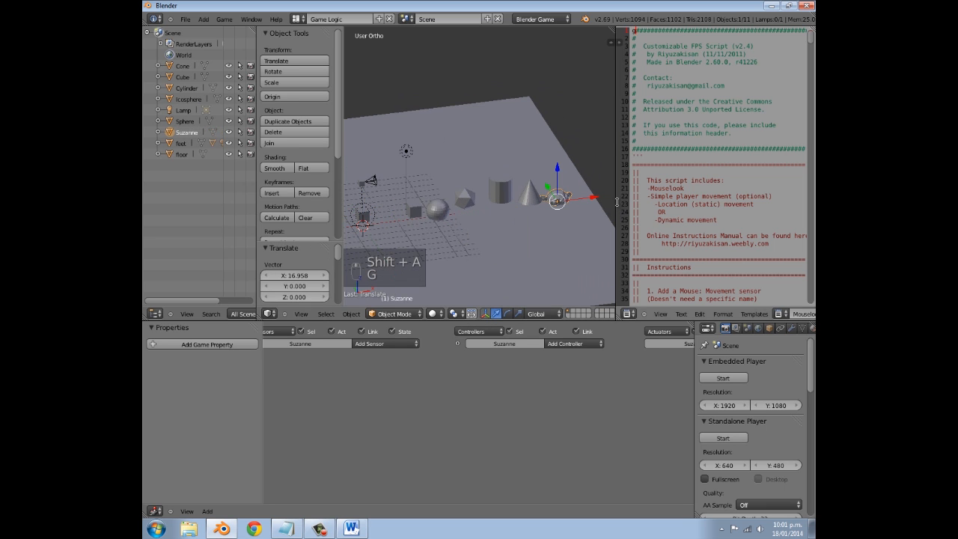
pyautogui.press('g')
pyautogui.press('z')
pyautogui.click(558, 212)
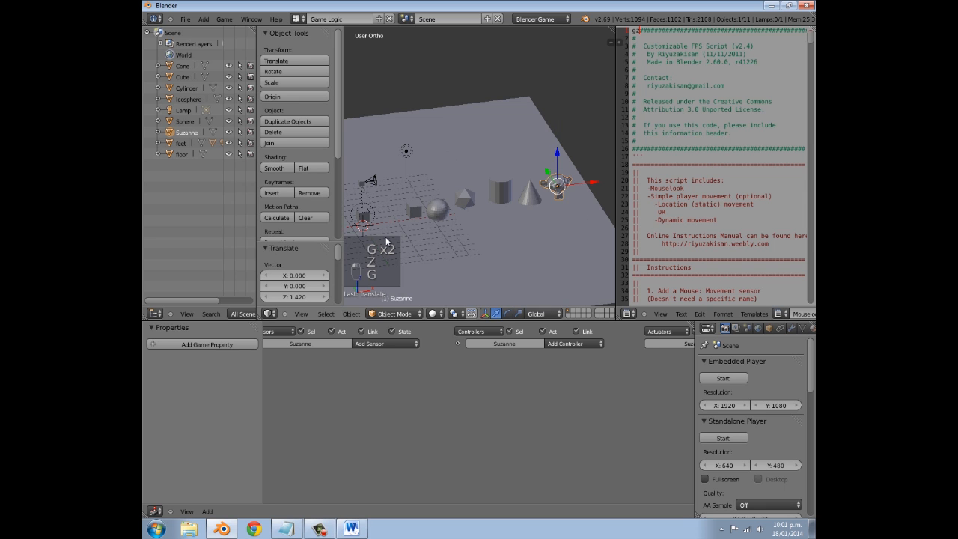
# - Add a torus, move it about 19.5 units along X past the monkey and raise it about 1.8 units
pyautogui.hotkey('shift', 'a')
pyautogui.moveTo(429, 229)
pyautogui.click(472, 330)
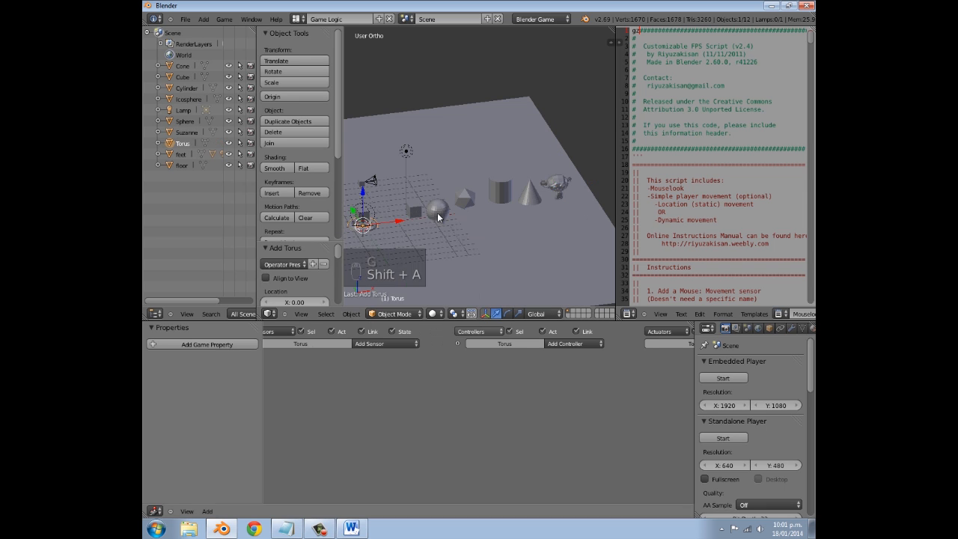
pyautogui.scroll(-4, 431, 208)
pyautogui.press('g')
pyautogui.press('g')
pyautogui.click(543, 204)
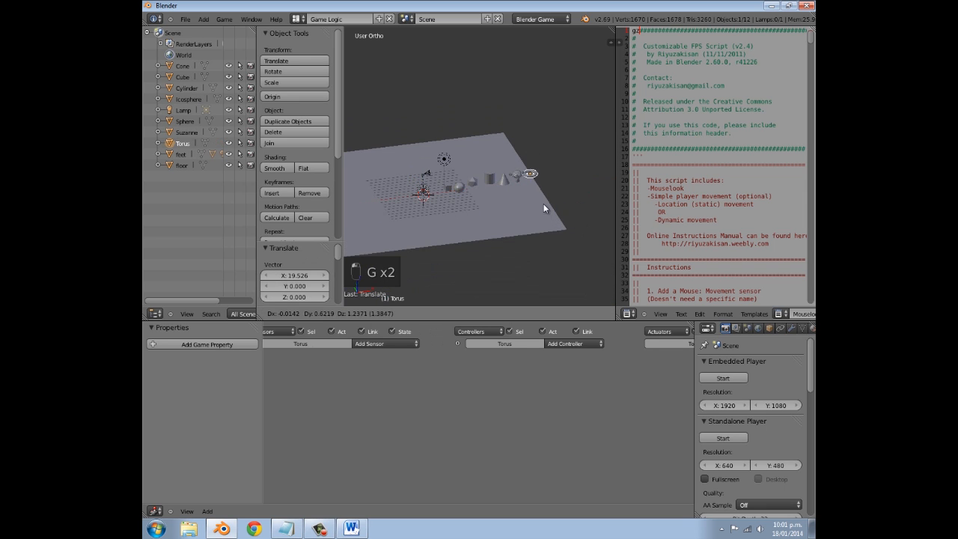
# - Select the small cube, show its object properties and enlarge the properties area
pyautogui.moveTo(536, 199); pyautogui.dragTo(430, 174, button='middle')
pyautogui.scroll(4, 442, 193)
pyautogui.rightClick(449, 161)
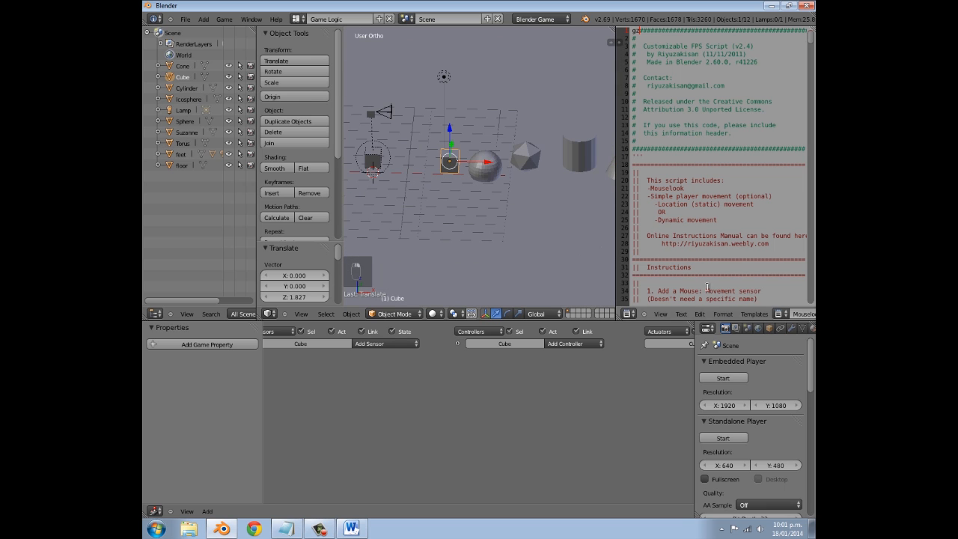
pyautogui.click(769, 327)
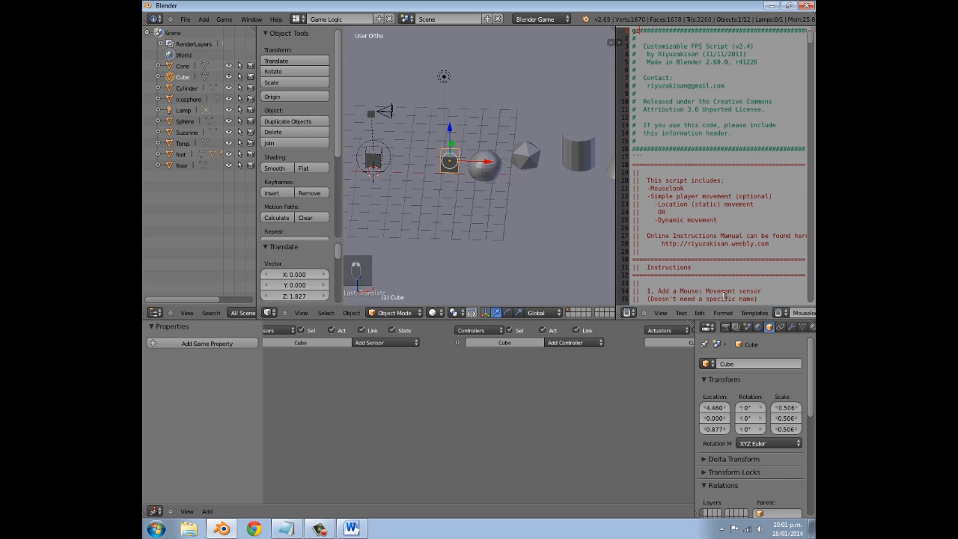
pyautogui.moveTo(730, 322); pyautogui.dragTo(542, 249)
# - Rename the UV sphere object to ball
pyautogui.scroll(-2, 510, 207)
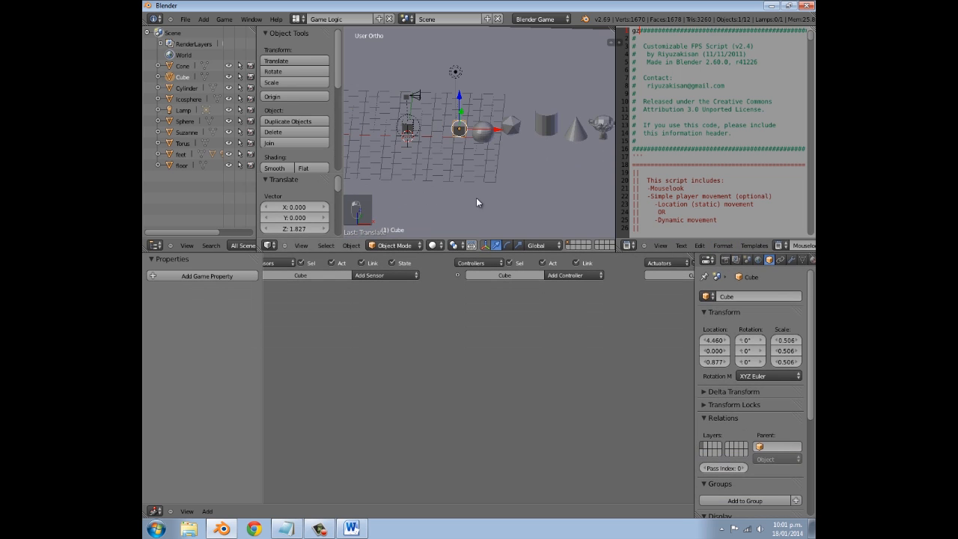
pyautogui.rightClick(482, 132)
pyautogui.click(750, 291)
pyautogui.write('ball')
pyautogui.press('Return')
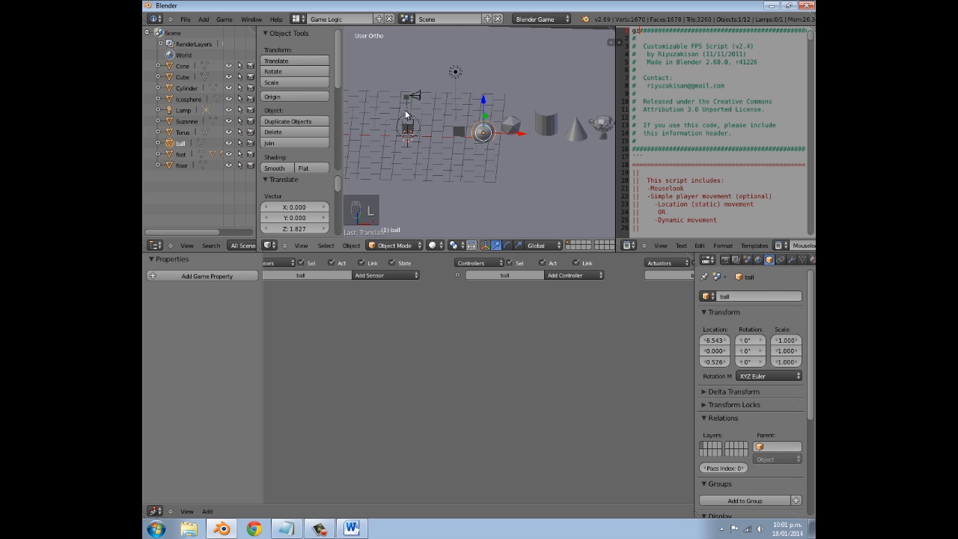
# - Apply smooth shading to the ball
pyautogui.scroll(4, 355, 111)
pyautogui.click(279, 169)
pyautogui.moveTo(460, 144)
pyautogui.mouseDown(button='middle')
pyautogui.moveTo(517, 128)
pyautogui.moveTo(488, 136)
pyautogui.moveTo(529, 173)
pyautogui.moveTo(496, 188)
pyautogui.mouseUp(button='middle')
pyautogui.scroll(-3, 470, 165)
pyautogui.scroll(2, 456, 176)
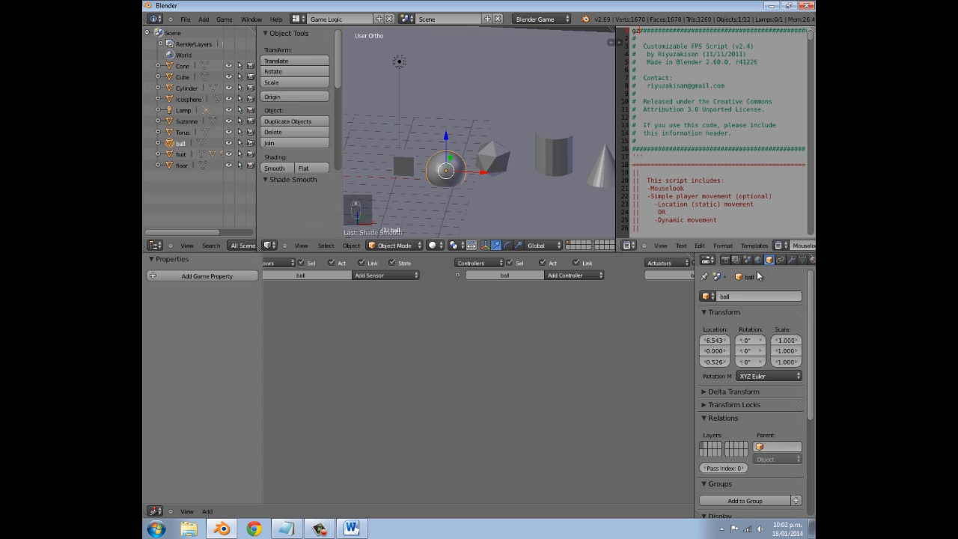
# - Rename the icosphere object to crystal
pyautogui.rightClick(494, 160)
pyautogui.click(743, 297)
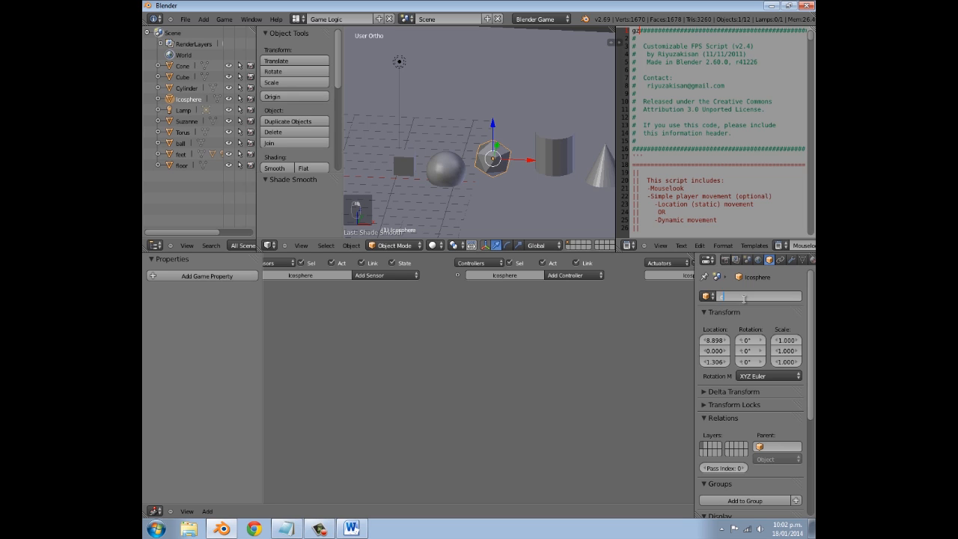
pyautogui.write('crystal')
pyautogui.press('Return')
# - Rename the cylinder object to wood
pyautogui.rightClick(557, 169)
pyautogui.click(741, 296)
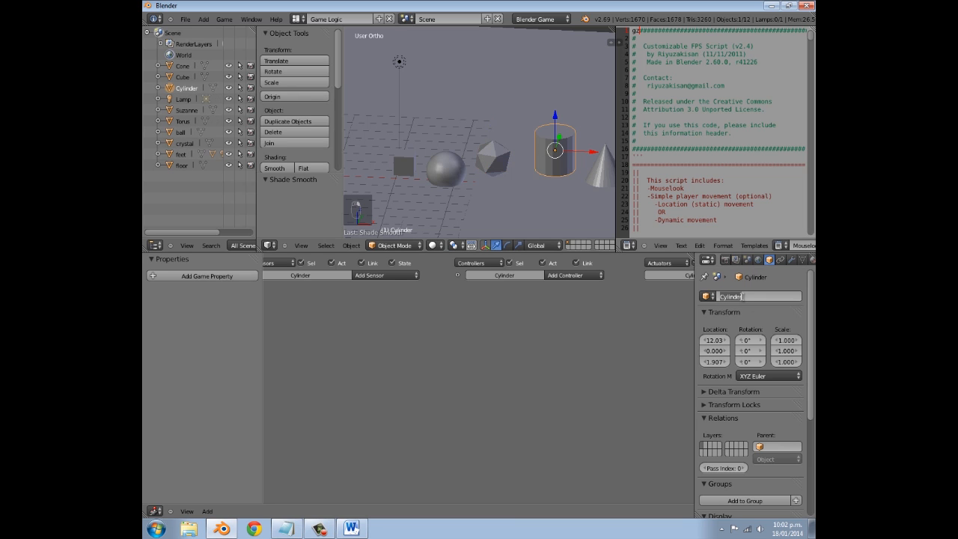
pyautogui.write('wood')
pyautogui.press('Return')
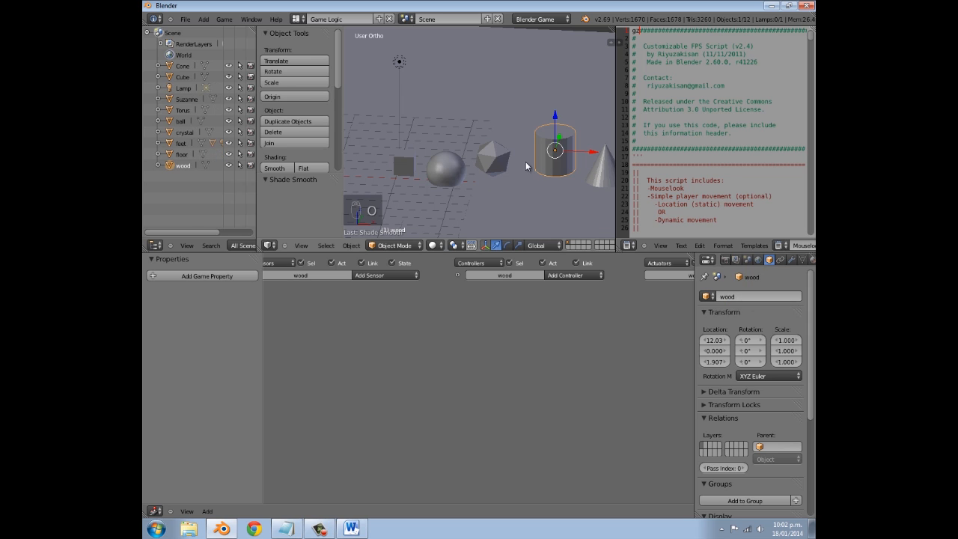
pyautogui.keyDown('shift'); pyautogui.moveTo(603, 148); pyautogui.dragTo(490, 146, button='middle'); pyautogui.keyUp('shift')
pyautogui.rightClick(492, 150)
pyautogui.click(755, 299)
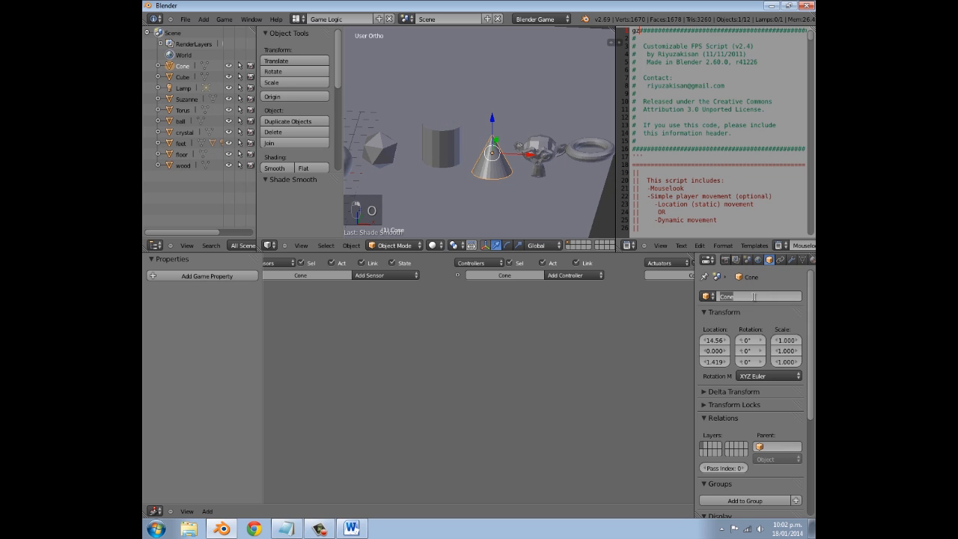
pyautogui.click(525, 193)
# - Rename the Suzanne object to monkey and apply smooth shading to it
pyautogui.rightClick(544, 142)
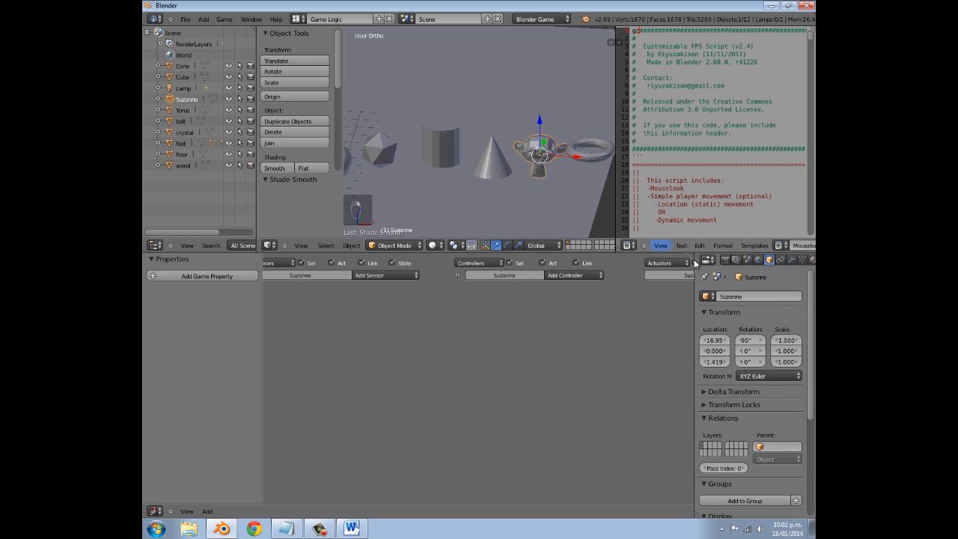
pyautogui.click(749, 292)
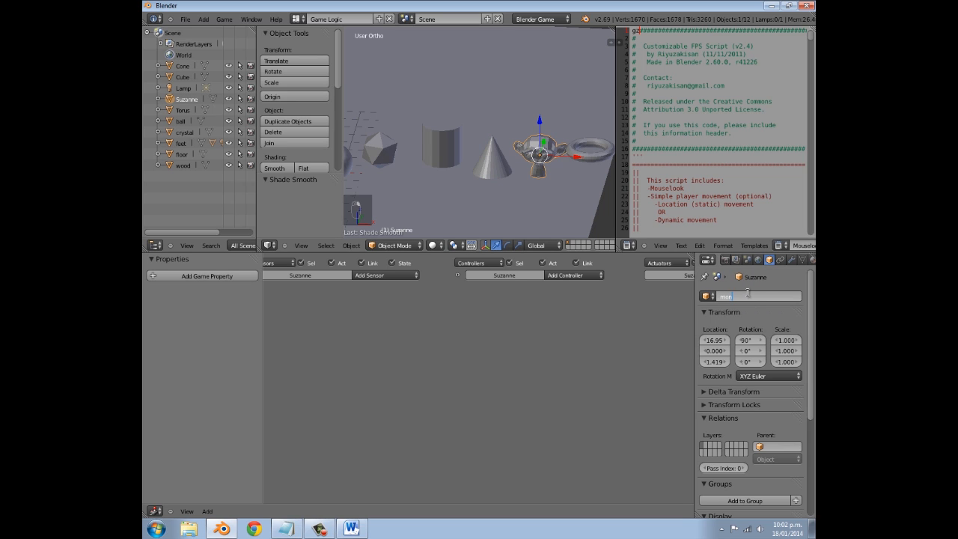
pyautogui.press('Return')
pyautogui.scroll(3, 520, 139)
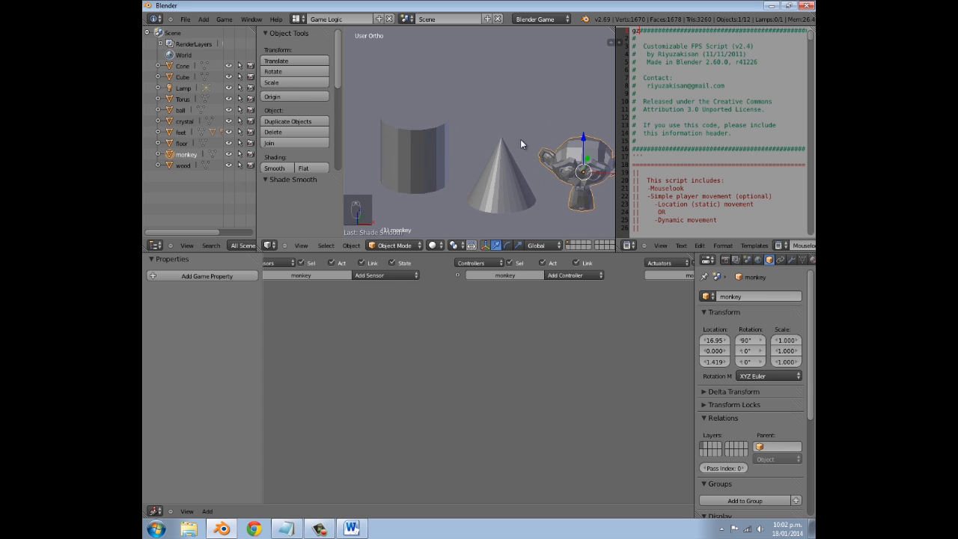
pyautogui.click(279, 169)
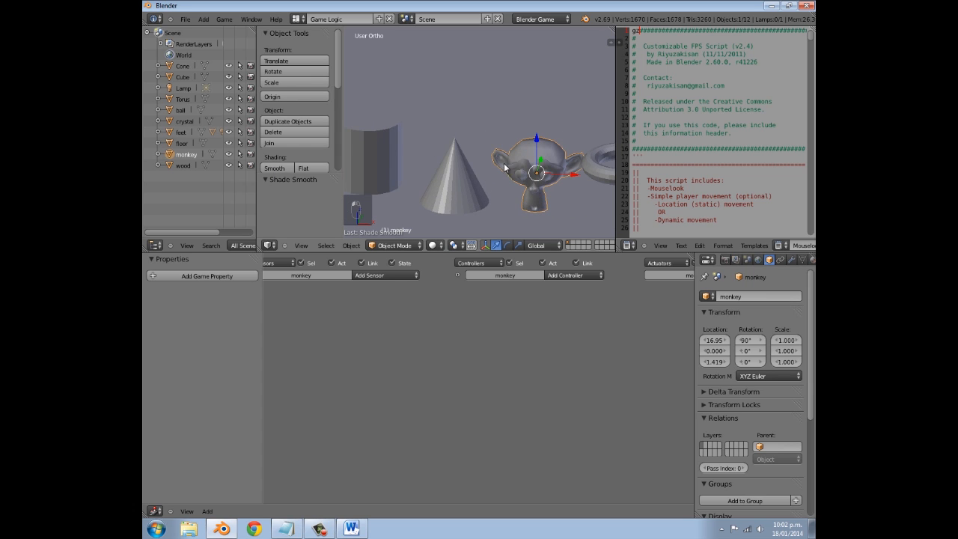
# - Rename the torus object to donut
pyautogui.keyDown('shift'); pyautogui.moveTo(503, 164); pyautogui.dragTo(352, 148, button='middle'); pyautogui.keyUp('shift')
pyautogui.scroll(-2, 322, 148)
pyautogui.rightClick(478, 166)
pyautogui.click(720, 296)
pyautogui.write('donut')
pyautogui.press('Return')
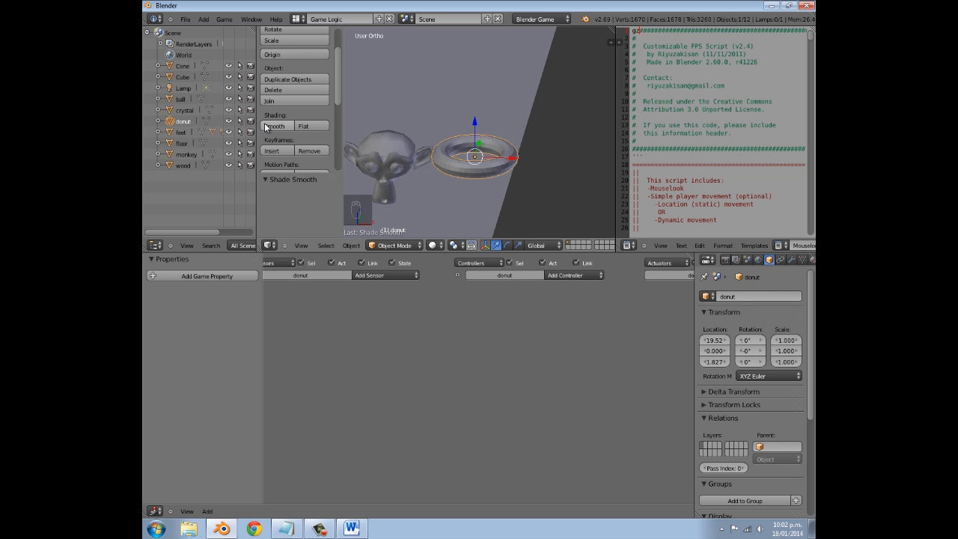
# - Apply flat shading to the monkey object
pyautogui.keyDown('shift'); pyautogui.moveTo(414, 163); pyautogui.dragTo(519, 156, button='middle'); pyautogui.keyUp('shift')
pyautogui.rightClick(481, 147)
pyautogui.click(300, 129)
pyautogui.click(323, 129)
pyautogui.scroll(-3, 485, 158)
pyautogui.moveTo(491, 155); pyautogui.dragTo(554, 171, button='middle')
pyautogui.scroll(-3, 502, 168)
pyautogui.scroll(3, 554, 172)
pyautogui.rightClick(585, 177)
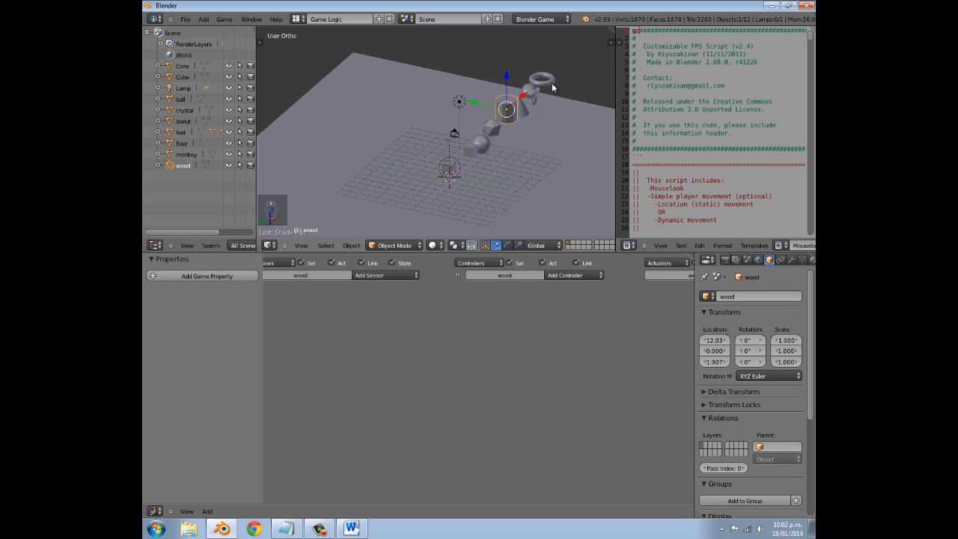
# - Create a new empty scene and name it overlay
pyautogui.click(405, 20)
pyautogui.click(487, 19)
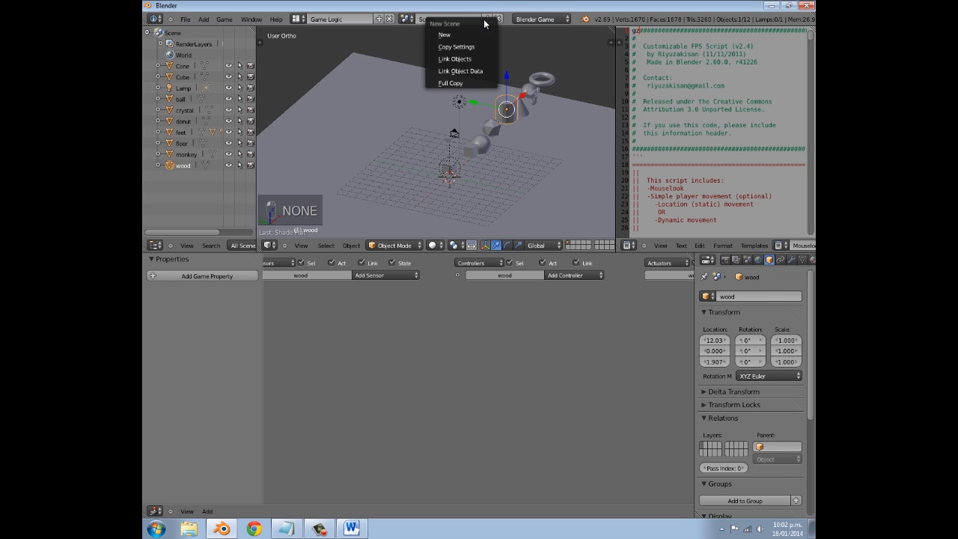
pyautogui.click(457, 41)
pyautogui.click(440, 19)
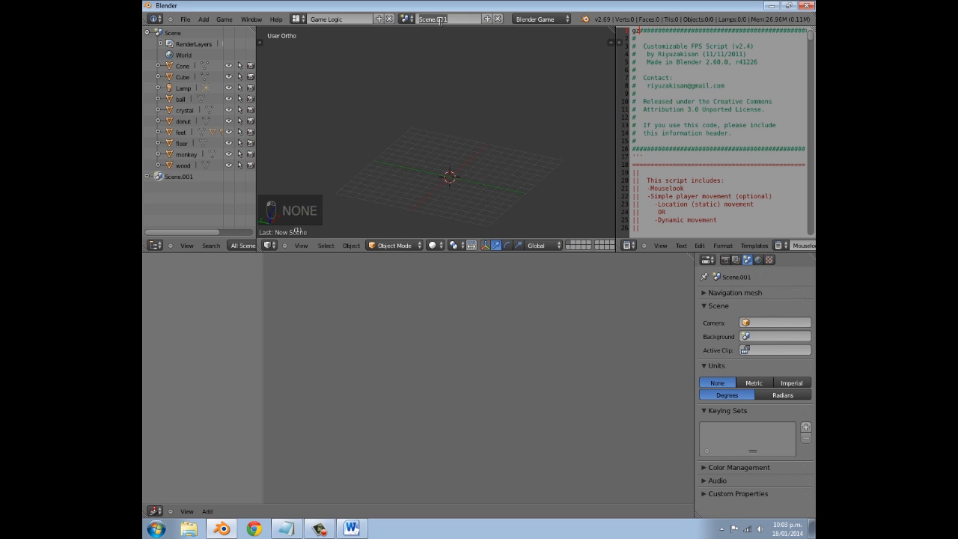
pyautogui.write('overlay')
pyautogui.press('Return')
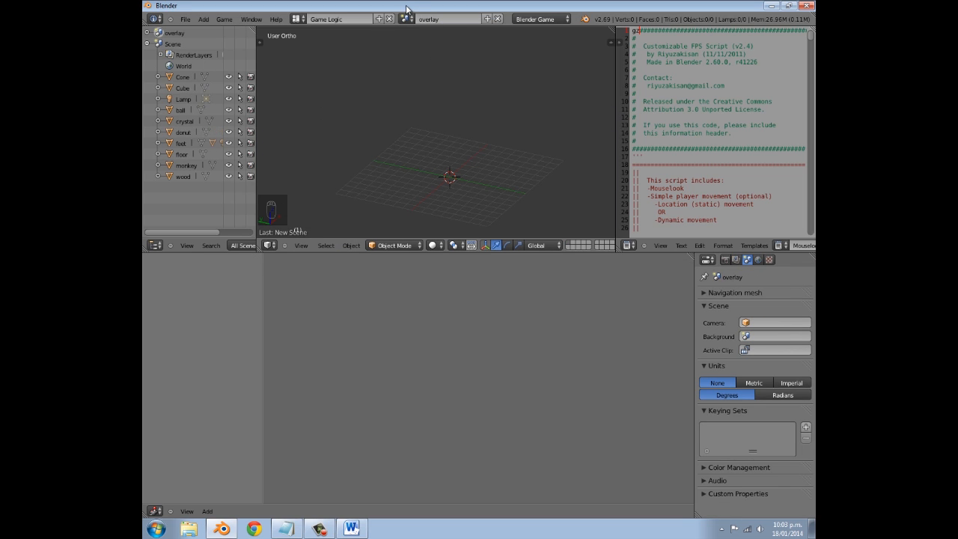
# - Switch back to the original scene with the pickup objects and rename it main
pyautogui.click(407, 16)
pyautogui.click(416, 46)
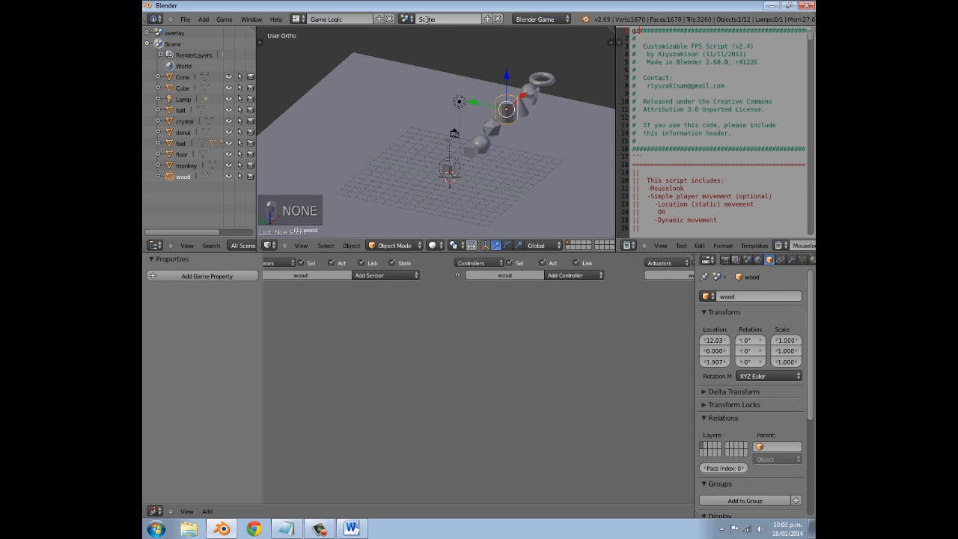
pyautogui.click(428, 19)
pyautogui.write('main')
pyautogui.press('Return')
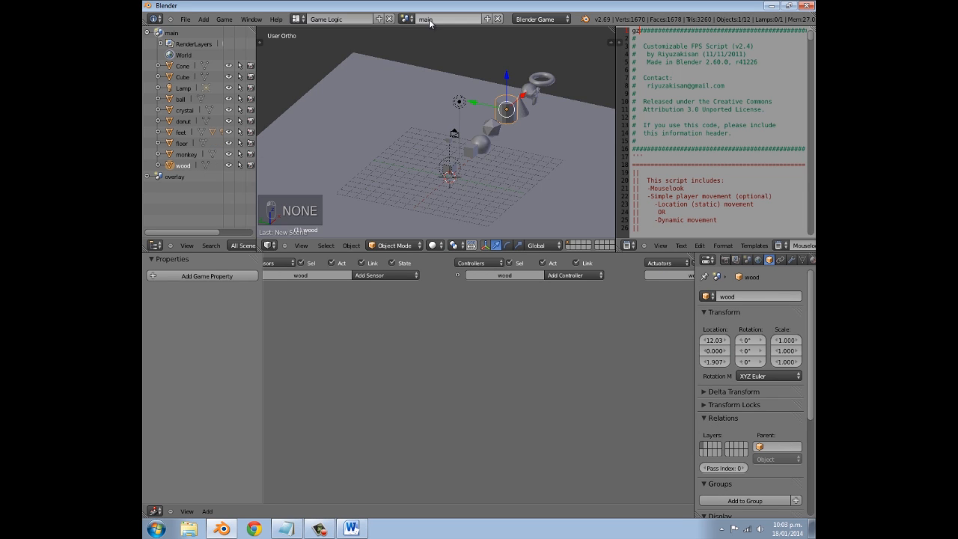
# - Add an Always sensor to the player's camera, Camera.001
pyautogui.scroll(4, 477, 134)
pyautogui.rightClick(477, 133)
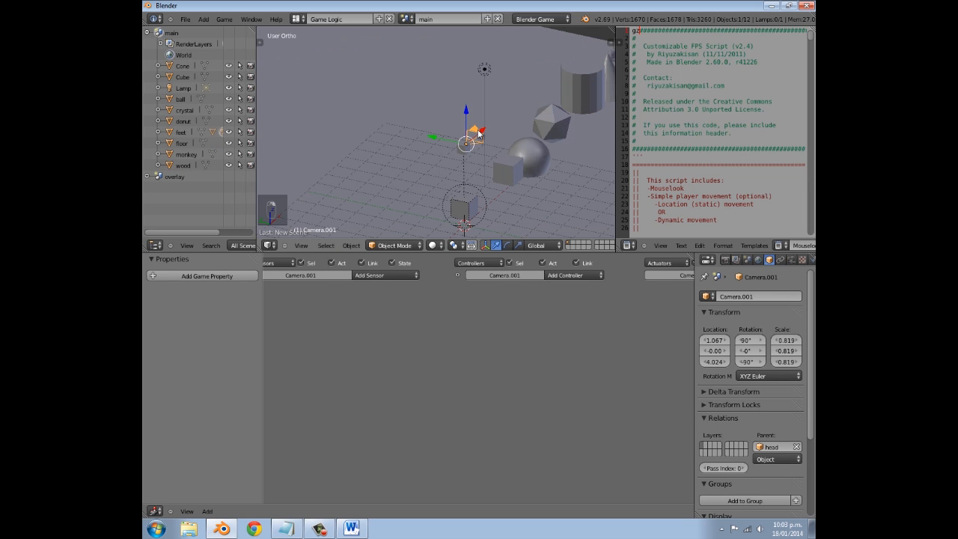
pyautogui.click(378, 274)
pyautogui.click(385, 297)
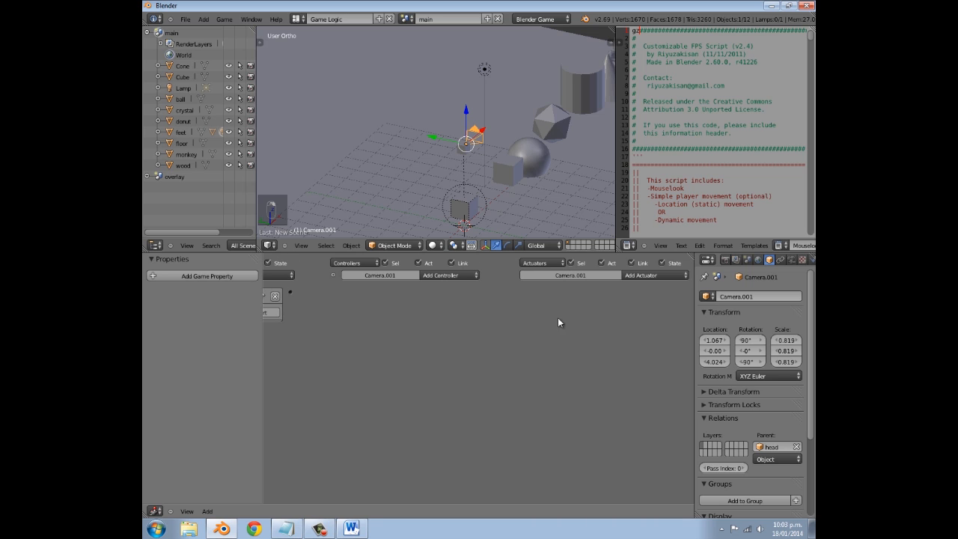
# - Add a Scene actuator to the player's camera, set to Add Overlay Scene with overlay as its scene
pyautogui.click(636, 277)
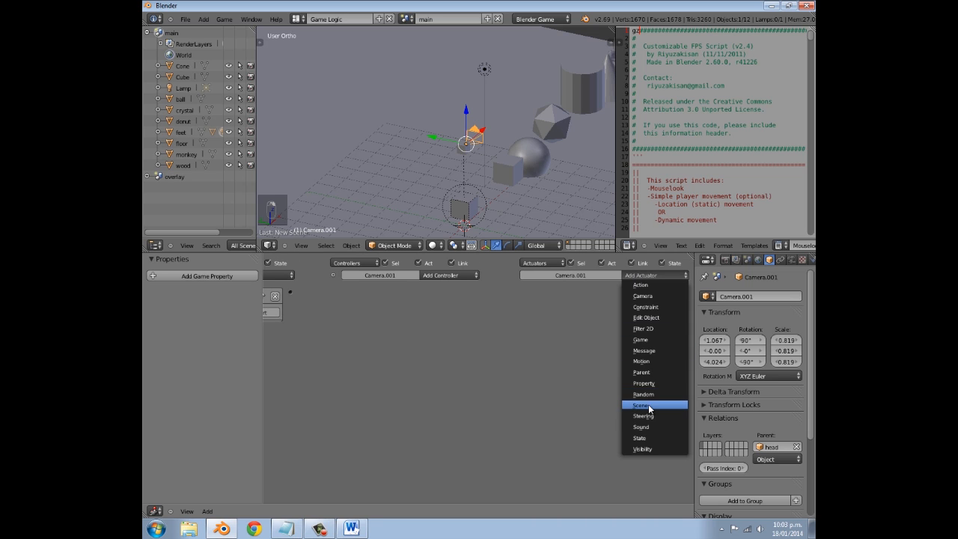
pyautogui.click(652, 401)
pyautogui.click(600, 310)
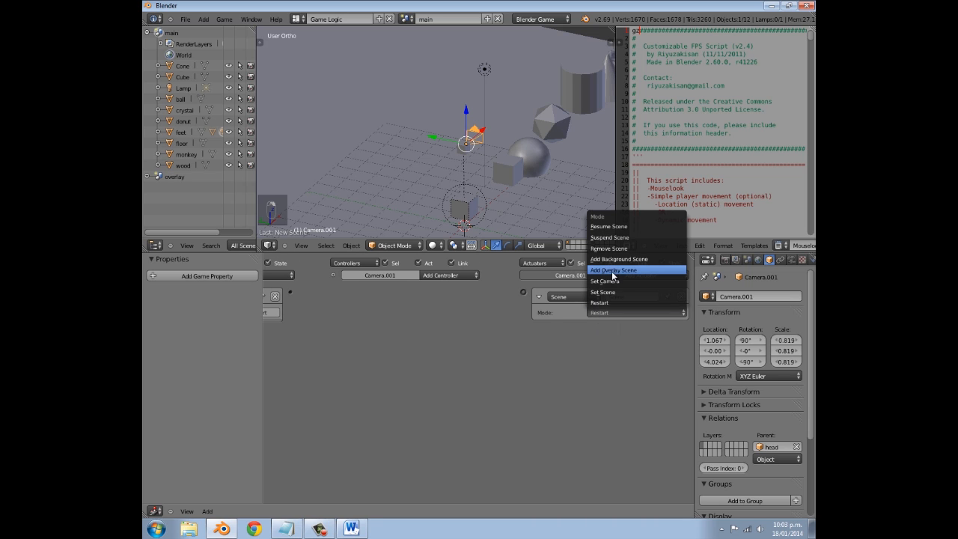
pyautogui.click(611, 270)
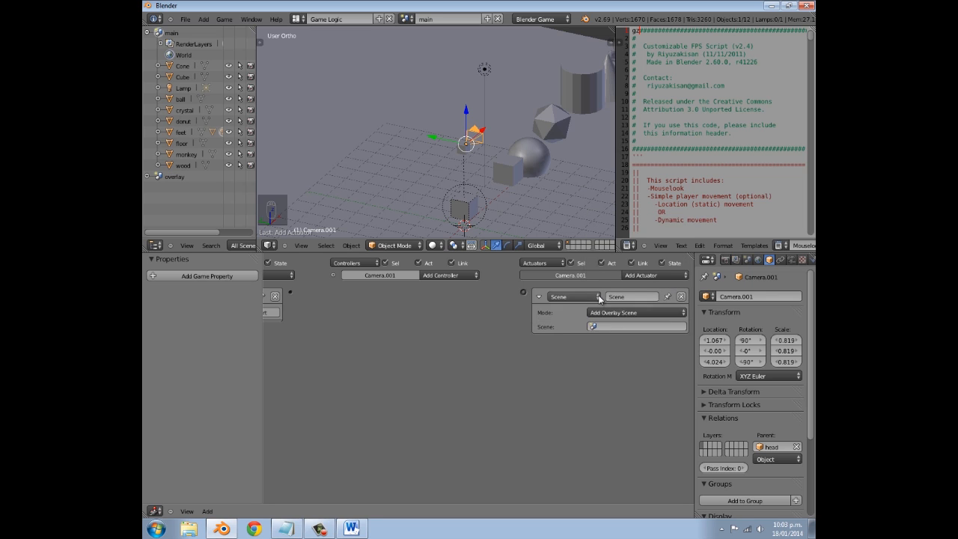
pyautogui.click(621, 325)
pyautogui.click(598, 350)
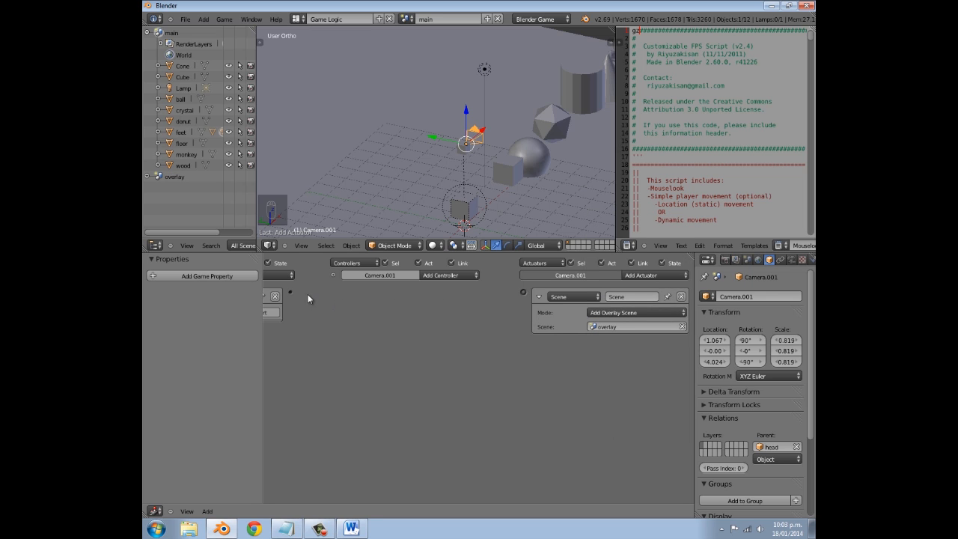
# - Link the Always sensor to the Scene actuator through an And controller and collapse the logic bricks
pyautogui.moveTo(295, 292); pyautogui.dragTo(524, 292)
pyautogui.click(538, 297)
pyautogui.moveTo(568, 342); pyautogui.dragTo(700, 345, button='middle')
pyautogui.click(481, 295)
pyautogui.moveTo(441, 336); pyautogui.dragTo(451, 336, button='middle')
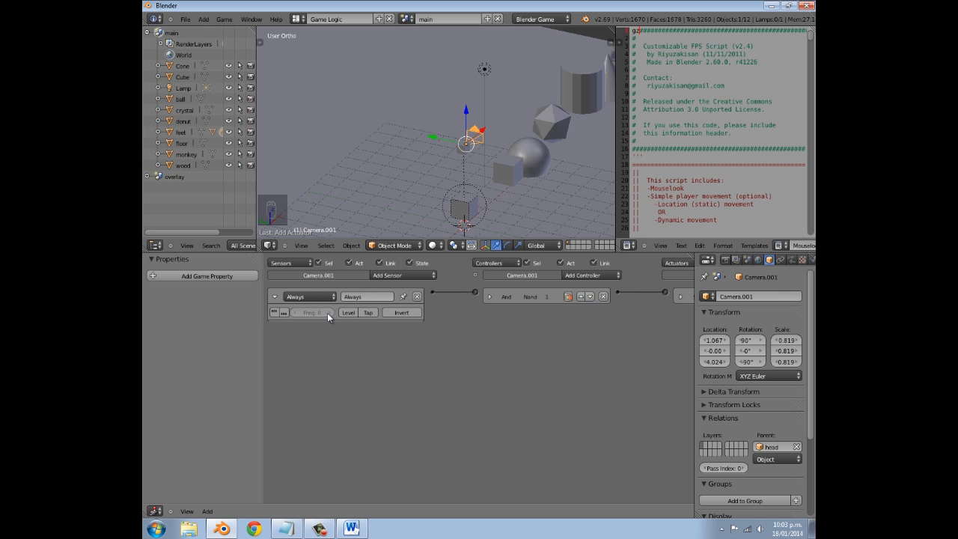
pyautogui.click(274, 296)
# - Switch to the overlay scene, add a camera at the origin and clear its rotation
pyautogui.moveTo(411, 194); pyautogui.dragTo(495, 98, button='middle')
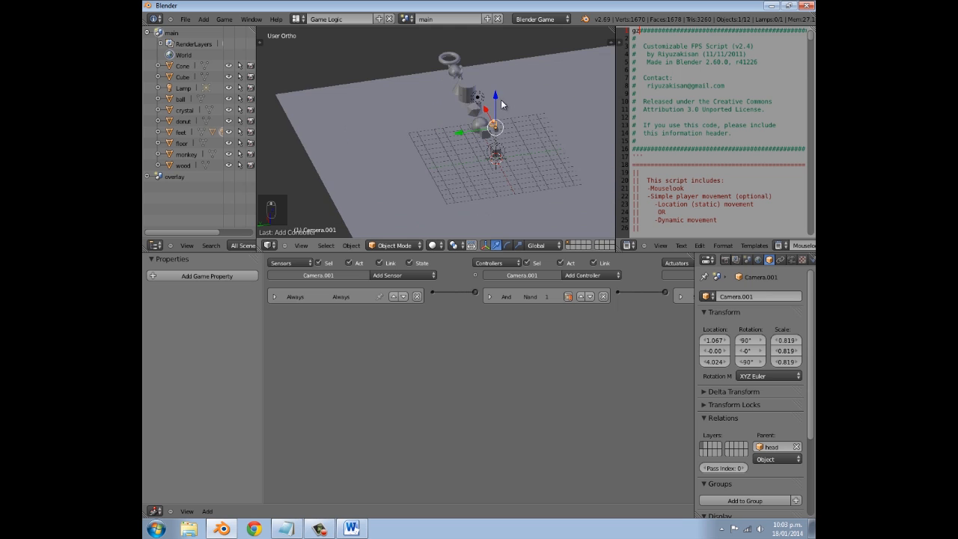
pyautogui.click(405, 18)
pyautogui.click(416, 46)
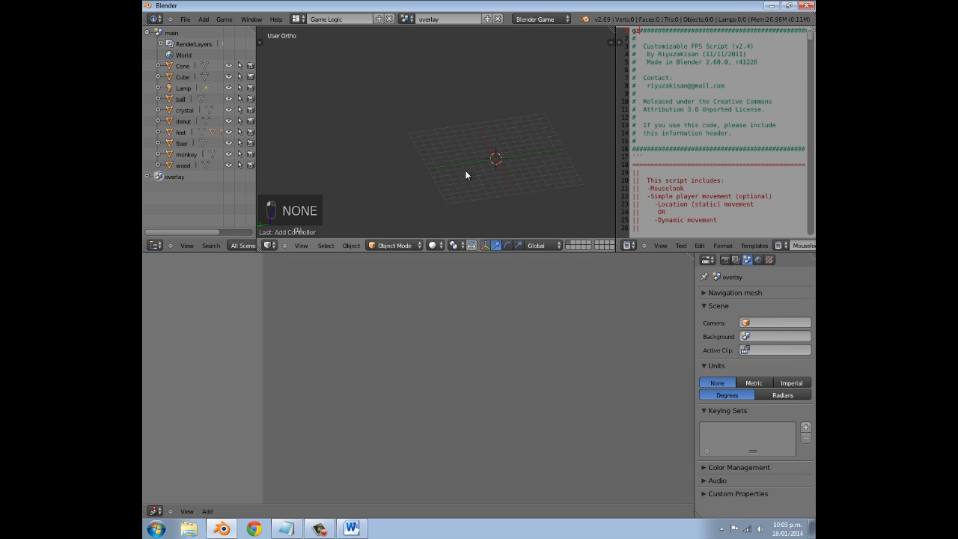
pyautogui.moveTo(519, 217); pyautogui.dragTo(557, 147, button='middle')
pyautogui.hotkey('shift', 'a')
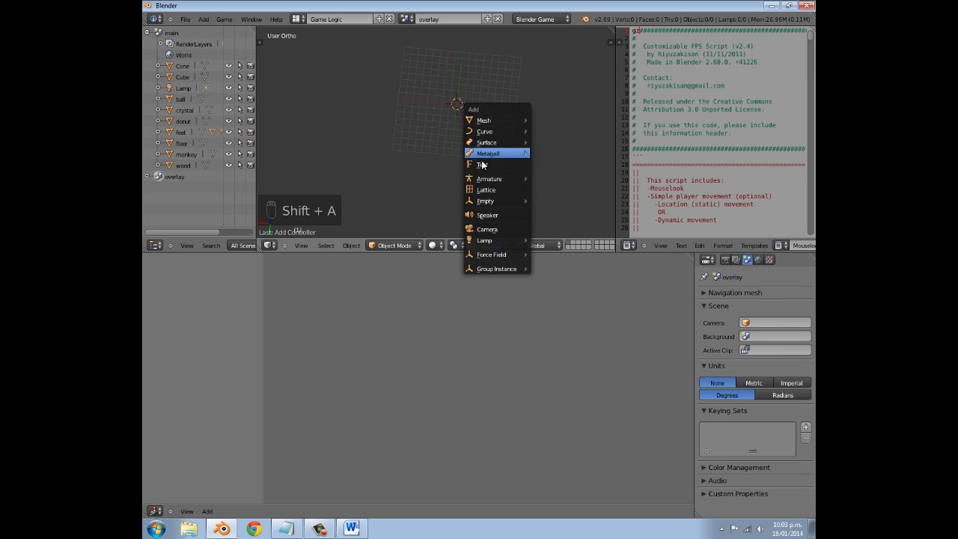
pyautogui.click(494, 230)
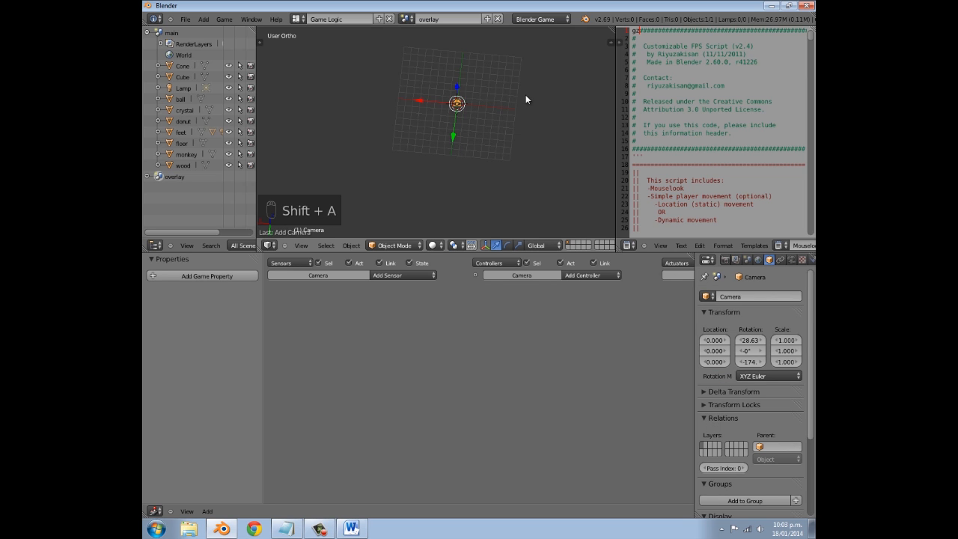
pyautogui.moveTo(526, 95); pyautogui.dragTo(432, 80, button='middle')
pyautogui.hotkey('alt', 'r')
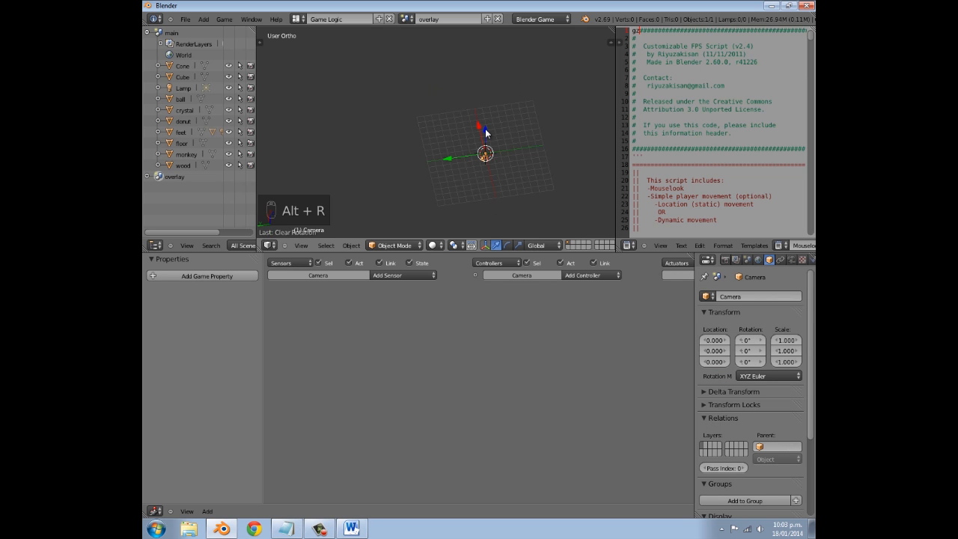
# - Raise the overlay camera along the Z axis to about 17 units above the grid
pyautogui.press('g')
pyautogui.press('z')
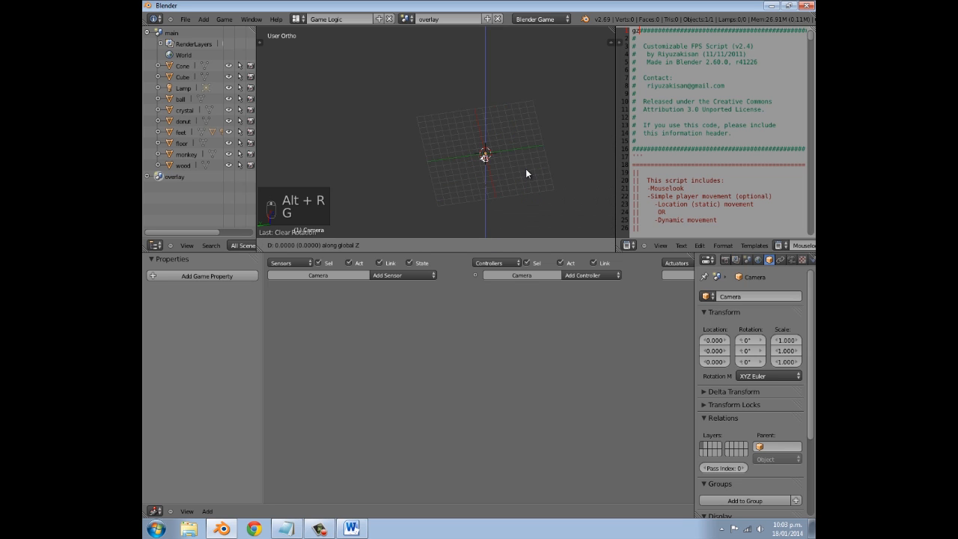
pyautogui.click(523, 94)
pyautogui.moveTo(523, 115); pyautogui.dragTo(532, 78, button='middle')
pyautogui.press('g')
pyautogui.press('z')
pyautogui.click(534, 71)
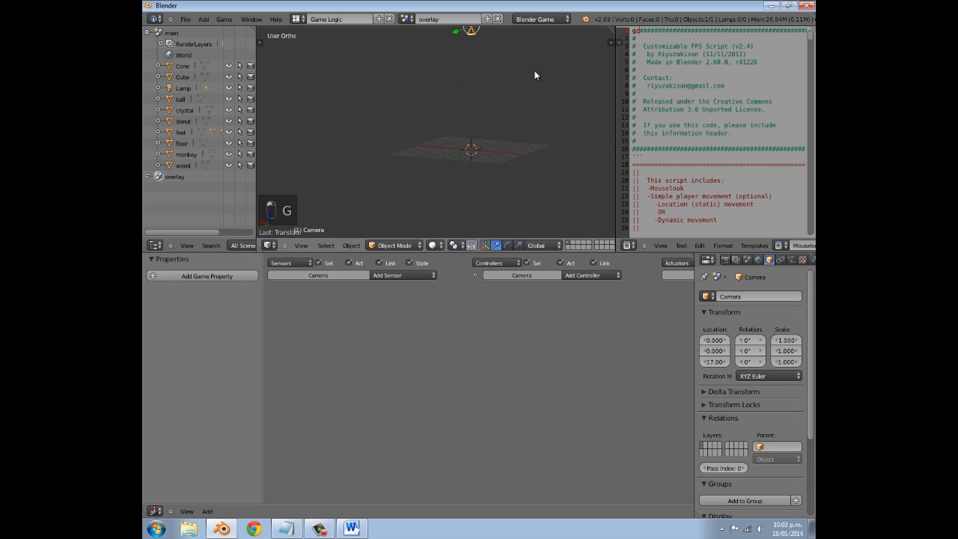
# - Look through the overlay camera and fly it closer to the grid, to a Z location of about 13.5
pyautogui.press('KP_0')
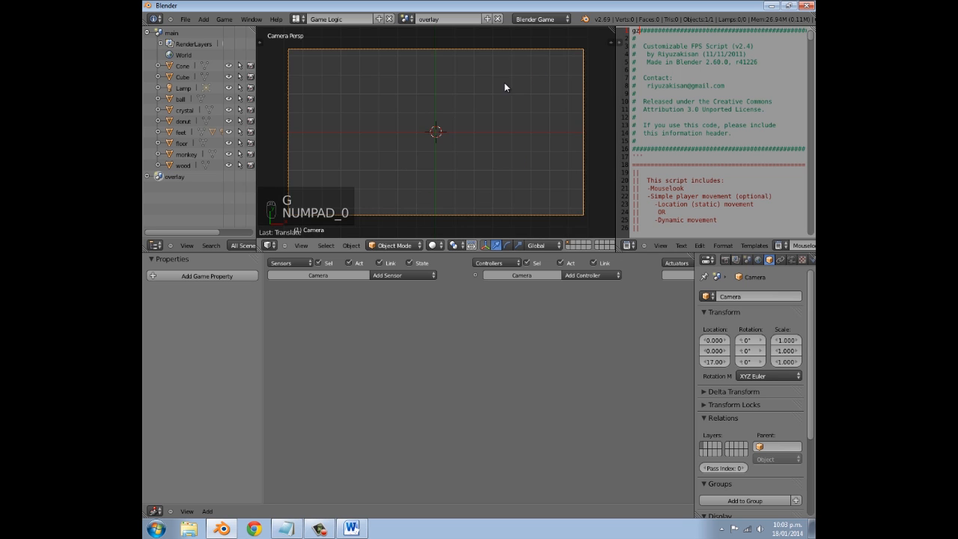
pyautogui.scroll(-3, 456, 153)
pyautogui.press('KP_0')
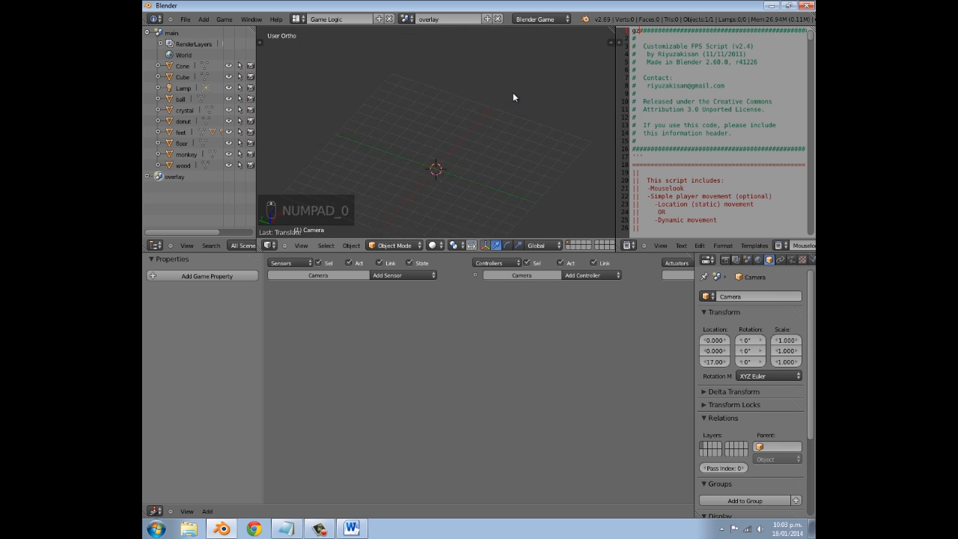
pyautogui.press('KP_0')
pyautogui.hotkey('shift', 'f')
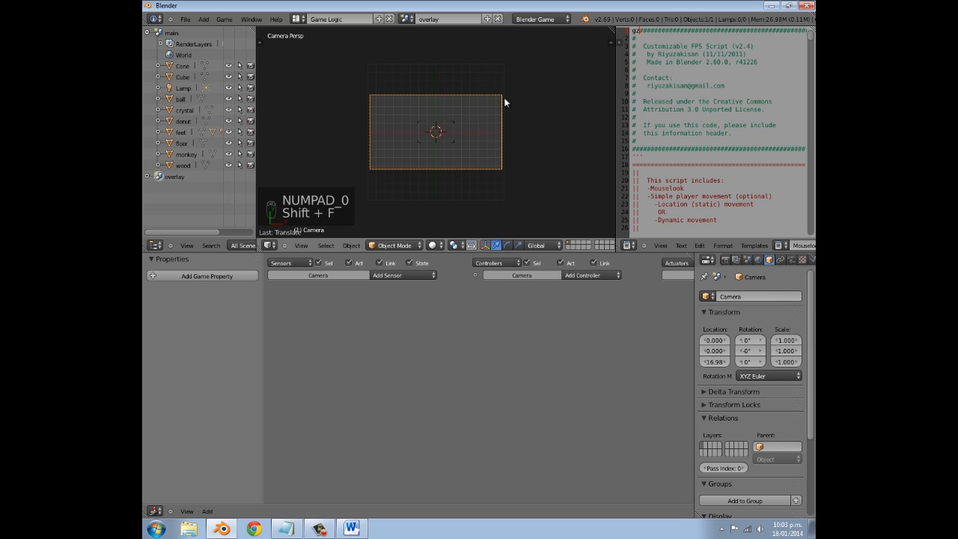
pyautogui.scroll(1, 504, 98)
pyautogui.click(436, 133)
pyautogui.scroll(3, 434, 153)
pyautogui.keyDown('shift'); pyautogui.moveTo(433, 170); pyautogui.dragTo(502, 81, button='middle'); pyautogui.keyUp('shift')
pyautogui.scroll(-5, 487, 105)
pyautogui.moveTo(474, 123); pyautogui.dragTo(493, 196, button='middle')
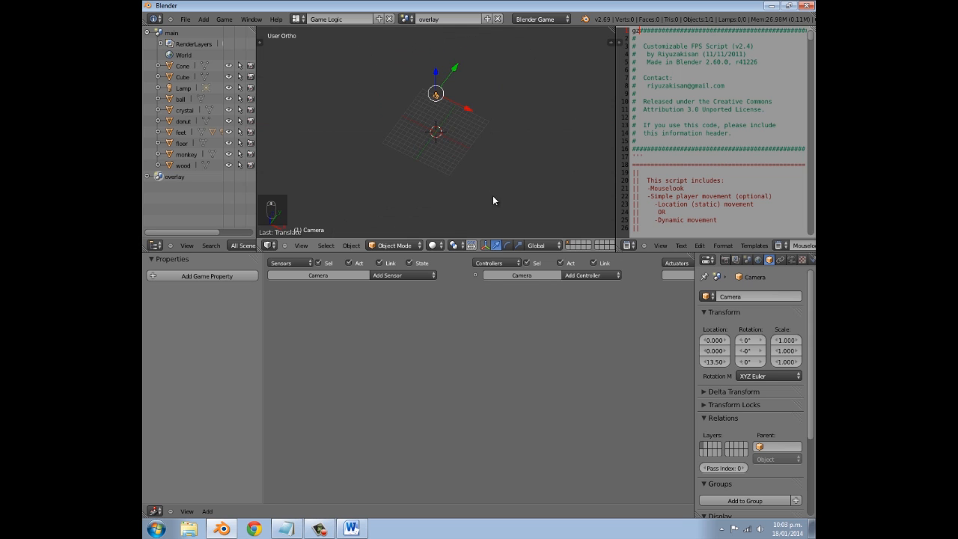
# - Add a plane in the camera view and move it along Y to about -2.42, against the frame's lower edge
pyautogui.press('KP_0')
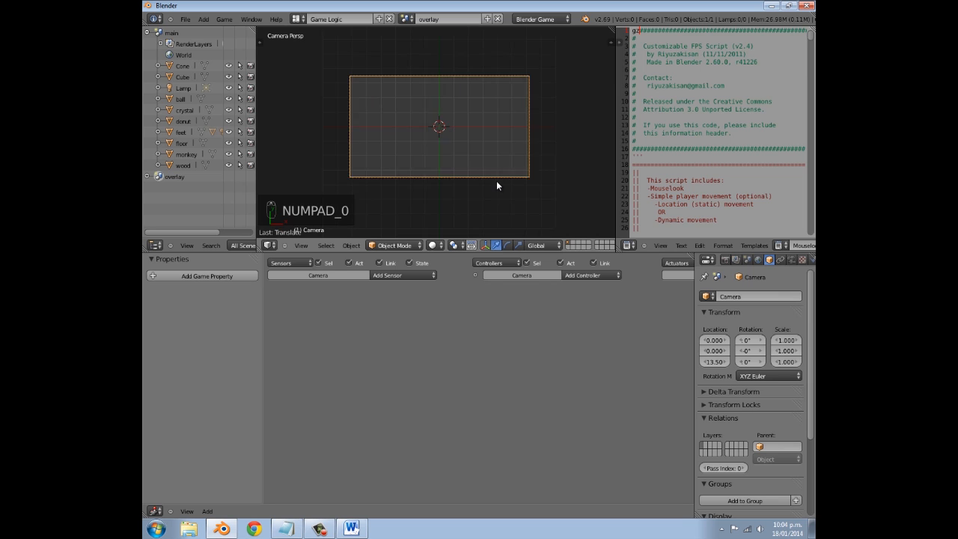
pyautogui.hotkey('shift', 'a')
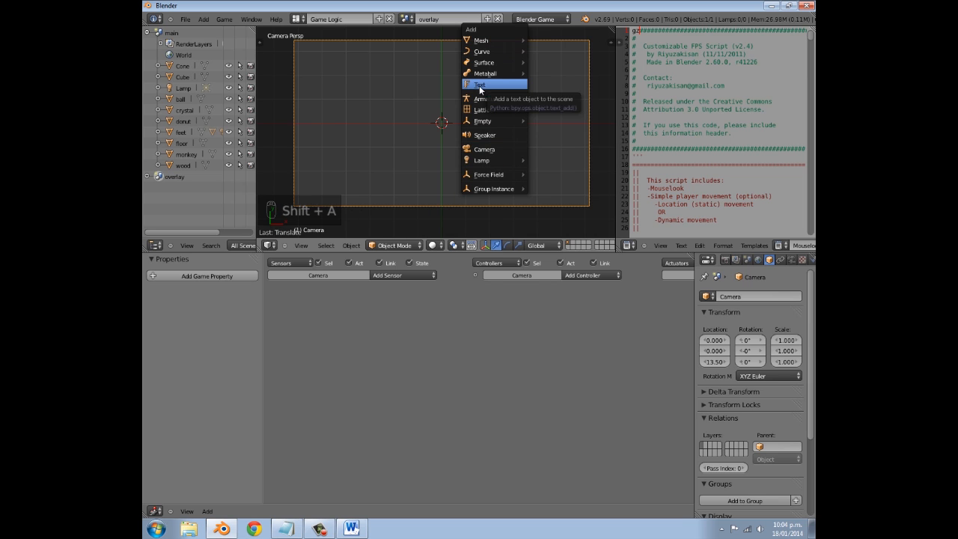
pyautogui.moveTo(482, 46)
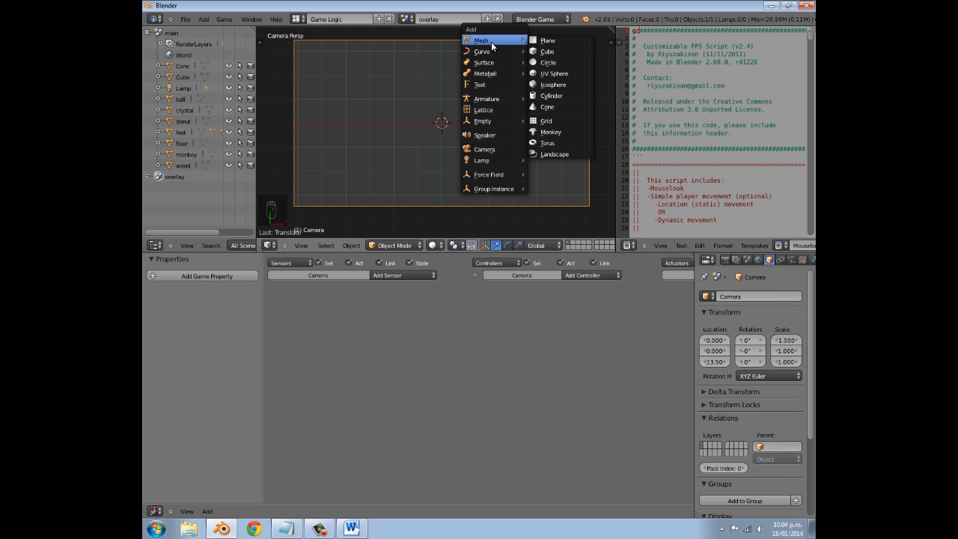
pyautogui.click(533, 42)
pyautogui.keyDown('shift'); pyautogui.moveTo(498, 133); pyautogui.dragTo(461, 141, button='middle'); pyautogui.keyUp('shift')
pyautogui.press('g')
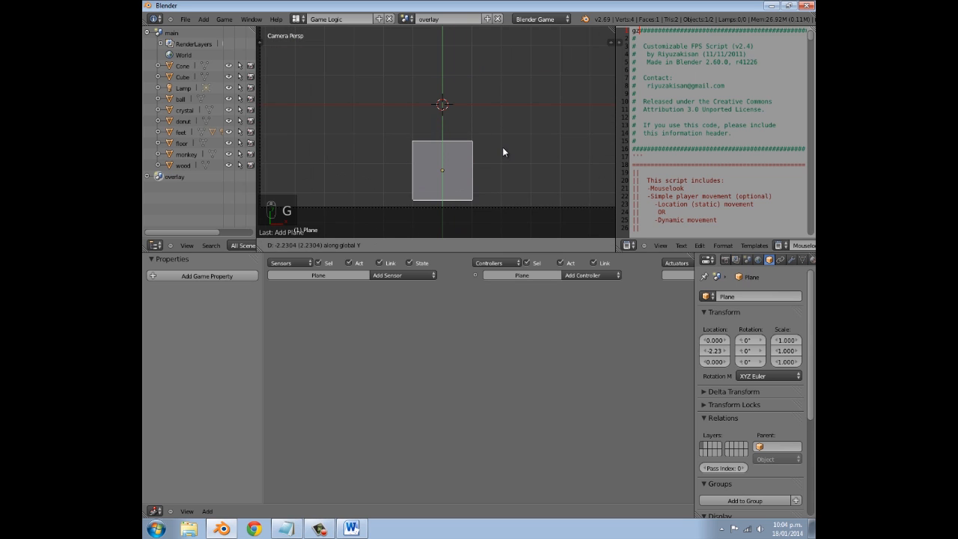
pyautogui.click(502, 154)
pyautogui.keyDown('shift'); pyautogui.moveTo(502, 155); pyautogui.dragTo(485, 117, button='middle'); pyautogui.keyUp('shift')
pyautogui.press('g')
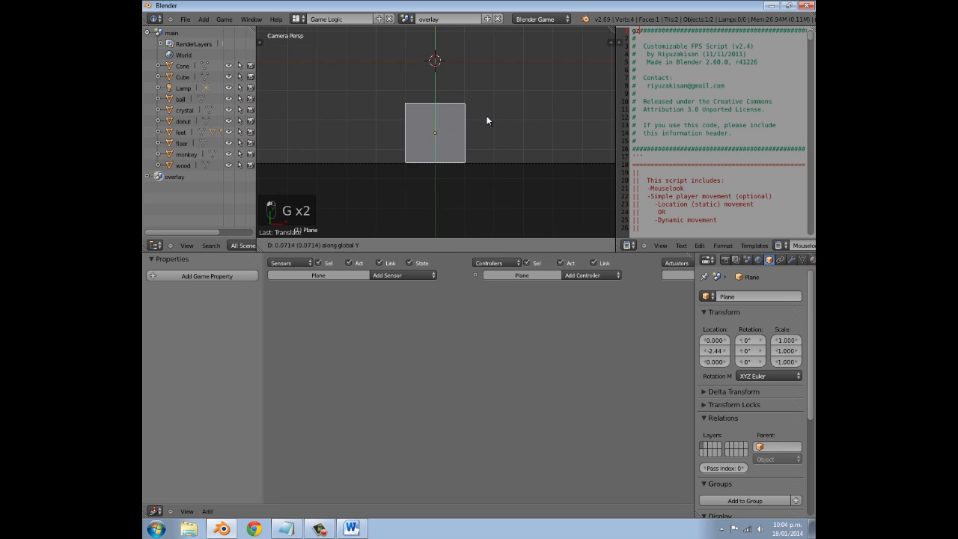
pyautogui.click(486, 115)
# - Stretch the inventory plane along the X axis to a scale of about 4.78
pyautogui.scroll(-3, 485, 118)
pyautogui.press('s')
pyautogui.press('x')
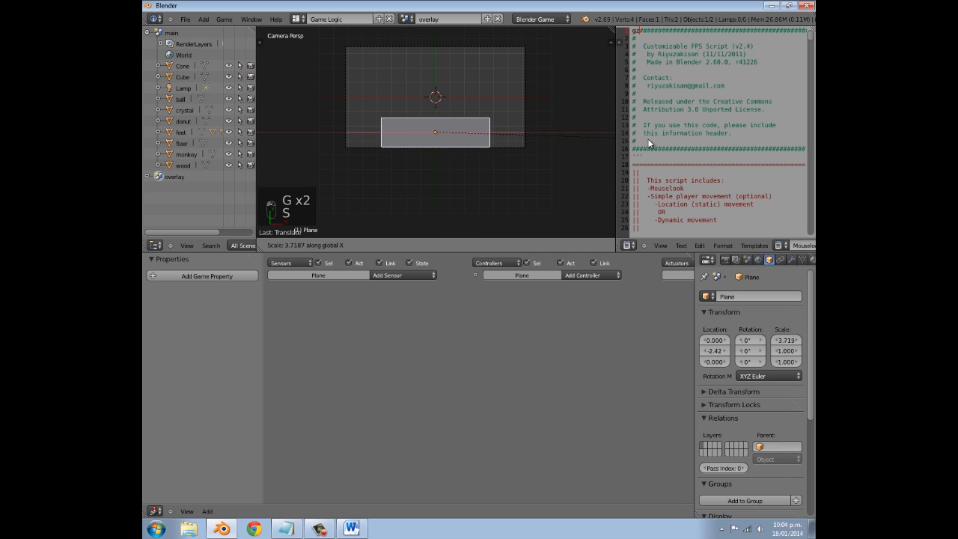
pyautogui.click(514, 127)
pyautogui.press('s')
pyautogui.press('x')
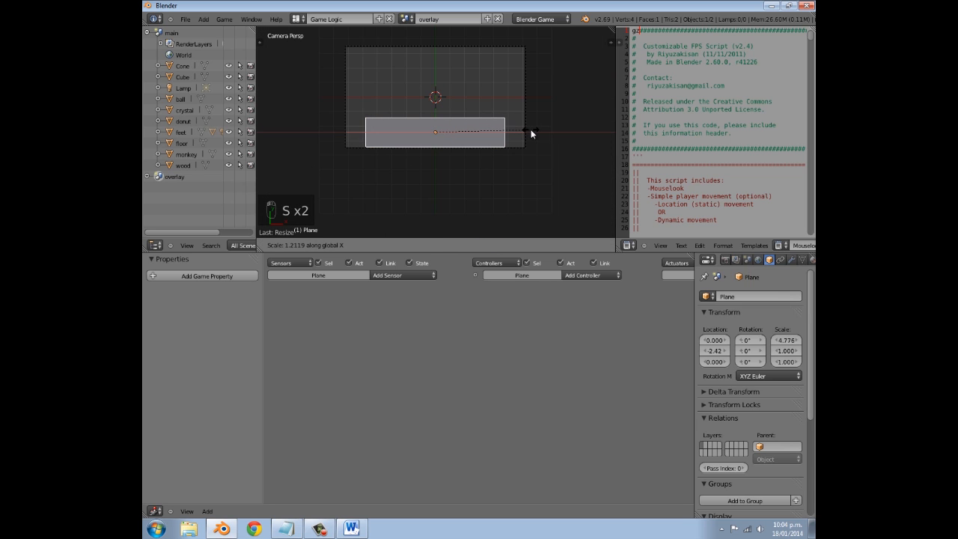
pyautogui.click(531, 133)
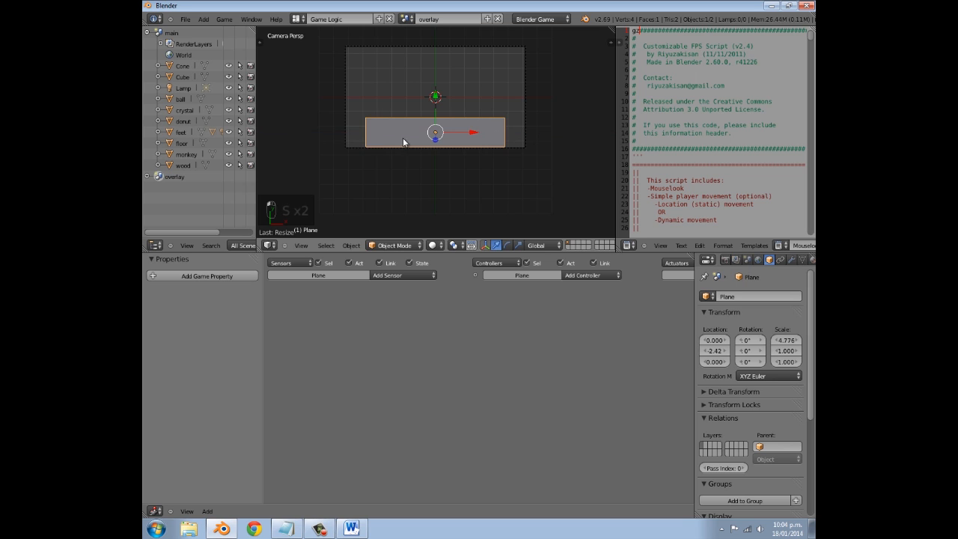
# - Cut two vertical edge loops close together at the middle of the plane
pyautogui.scroll(3, 472, 142)
pyautogui.press('Tab')
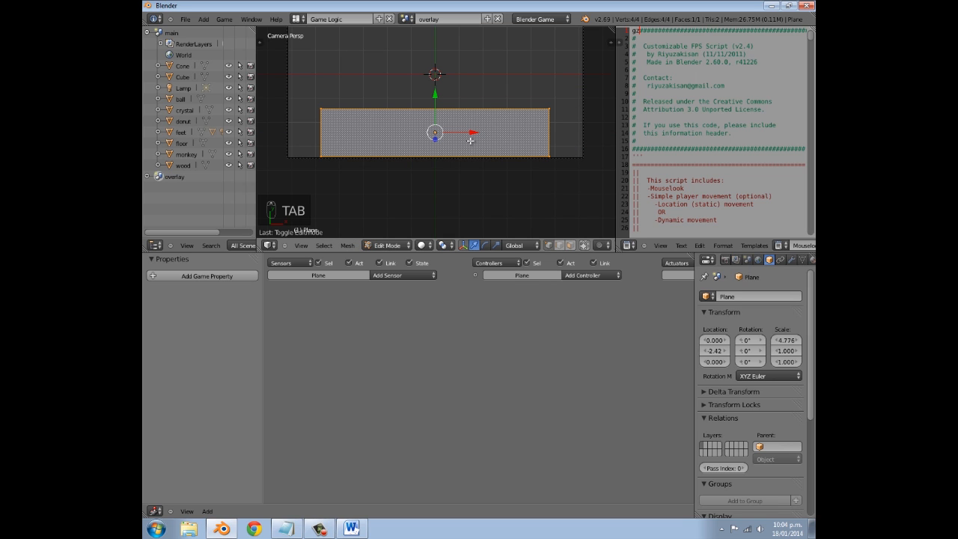
pyautogui.hotkey('ctrl', 'r')
pyautogui.click(458, 117)
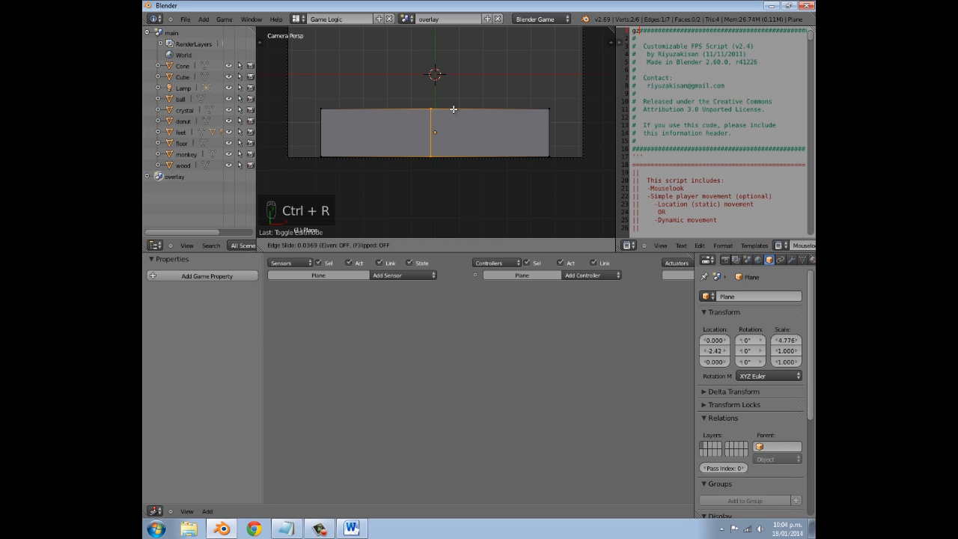
pyautogui.click(452, 109)
pyautogui.scroll(3, 449, 90)
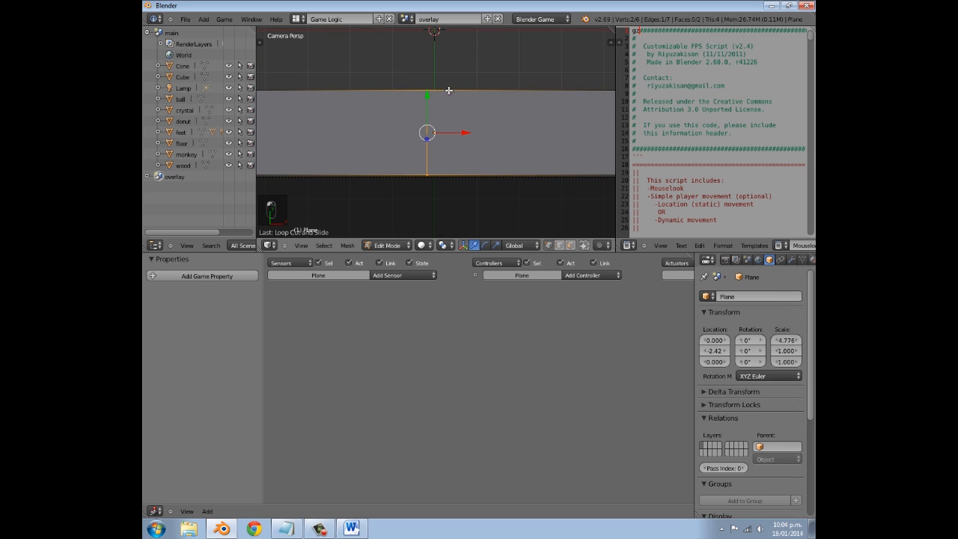
pyautogui.hotkey('ctrl', 'r')
pyautogui.click(446, 87)
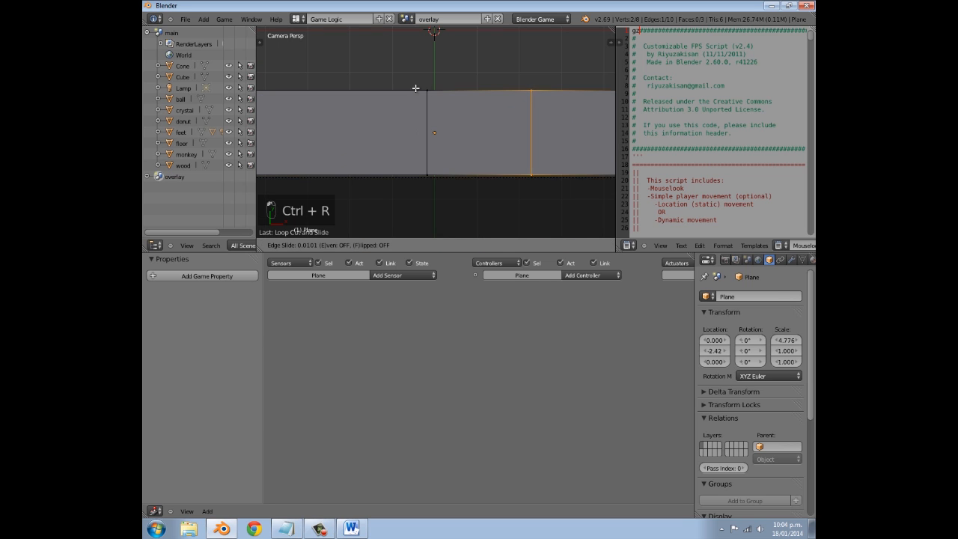
pyautogui.click(355, 93)
# - Select the left loop of the middle pair and move it closer to the other one, leaving a narrow divider
pyautogui.scroll(2, 382, 104)
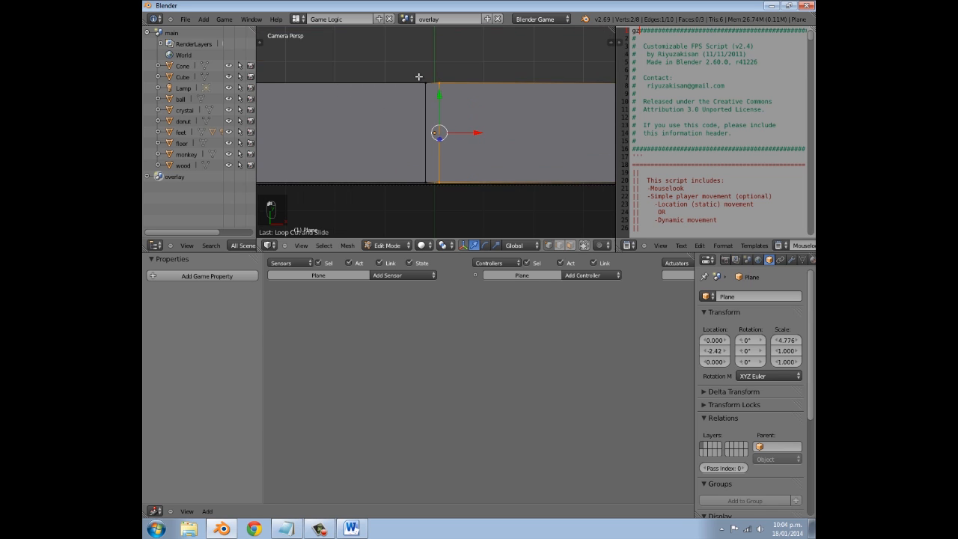
pyautogui.press('a')
pyautogui.press('b')
pyautogui.moveTo(419, 71); pyautogui.dragTo(437, 224)
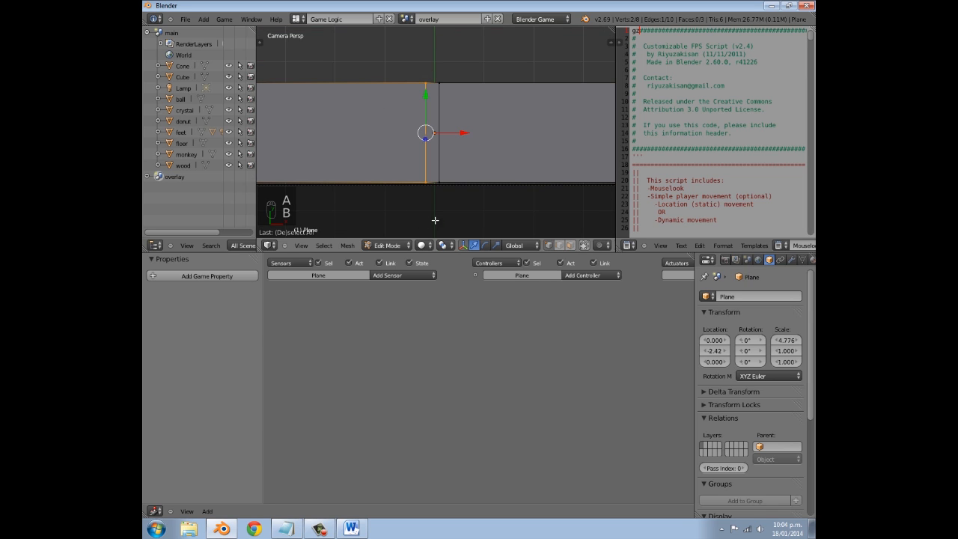
pyautogui.press('g')
pyautogui.click(481, 128)
pyautogui.scroll(-3, 448, 129)
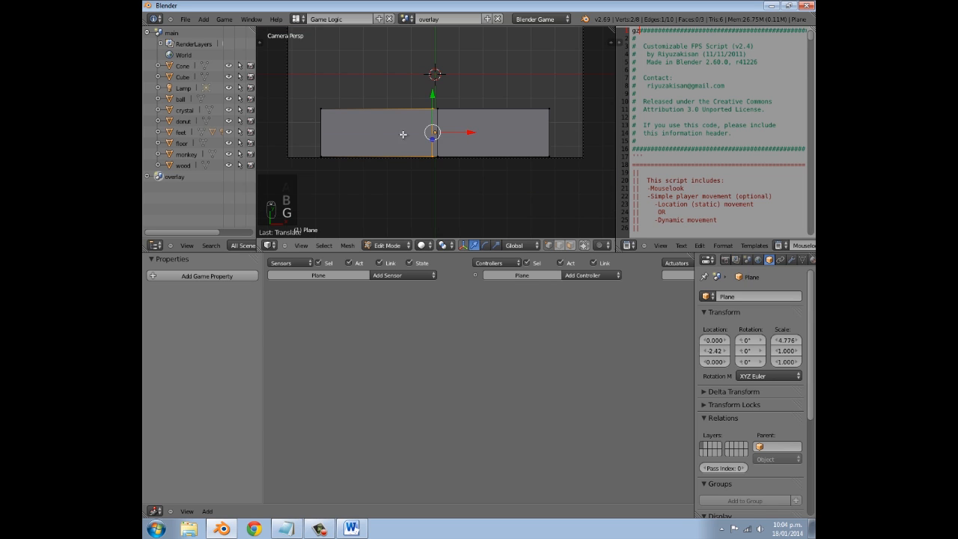
# - Add a vertical edge loop close to each short end of the plane for the side borders
pyautogui.hotkey('ctrl', 'r')
pyautogui.click(378, 107)
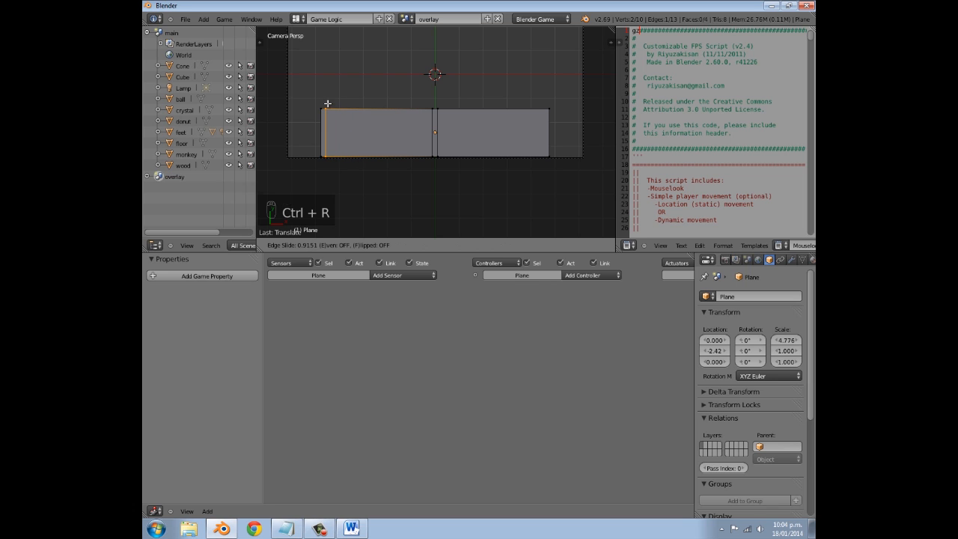
pyautogui.click(327, 103)
pyautogui.hotkey('ctrl', 'r')
pyautogui.click(529, 91)
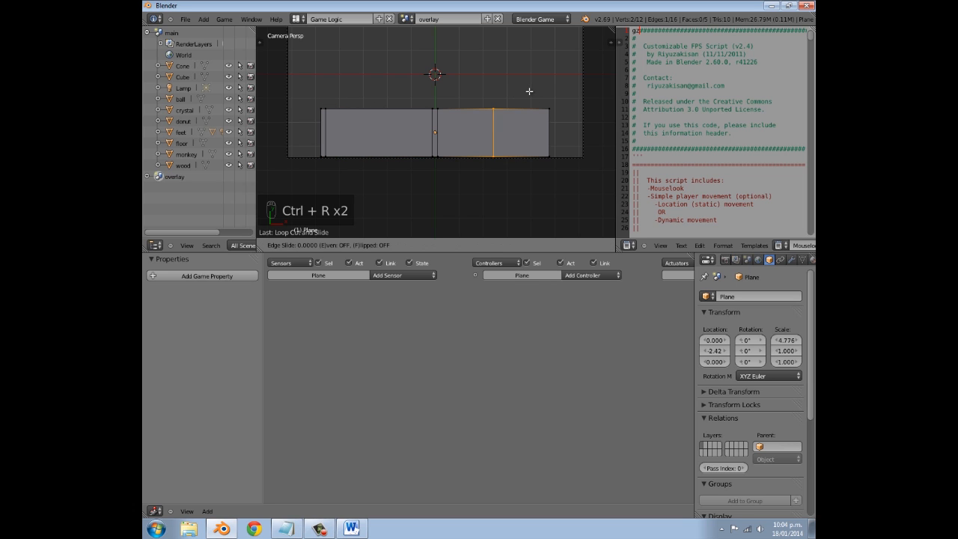
pyautogui.click(577, 108)
# - Add horizontal edge loops close to the plane's upper and lower edges for the frame borders
pyautogui.hotkey('ctrl', 'r')
pyautogui.click(553, 121)
pyautogui.click(550, 105)
pyautogui.hotkey('ctrl', 'r')
pyautogui.click(556, 145)
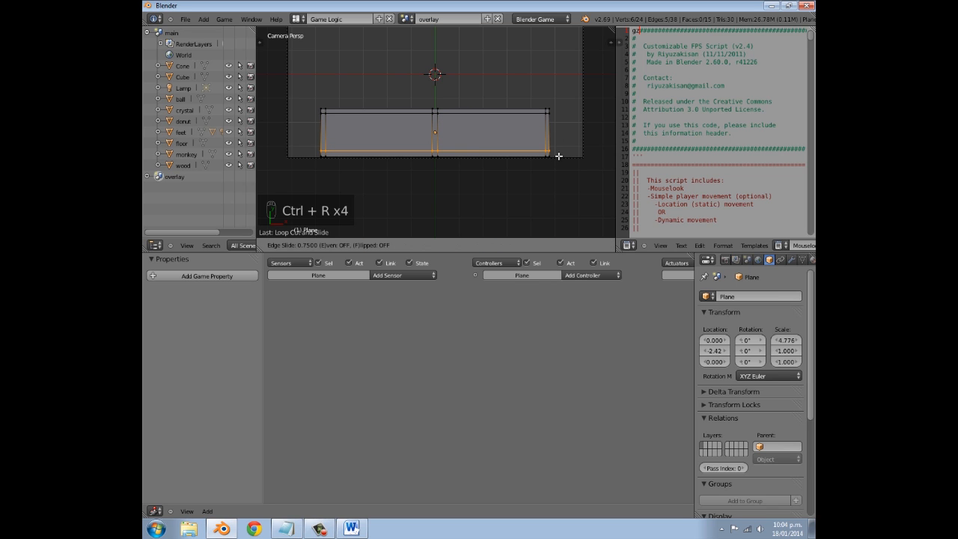
pyautogui.click(558, 155)
# - Cut a narrow pair of vertical edge loops at the middle of the panel's left half
pyautogui.scroll(2, 455, 177)
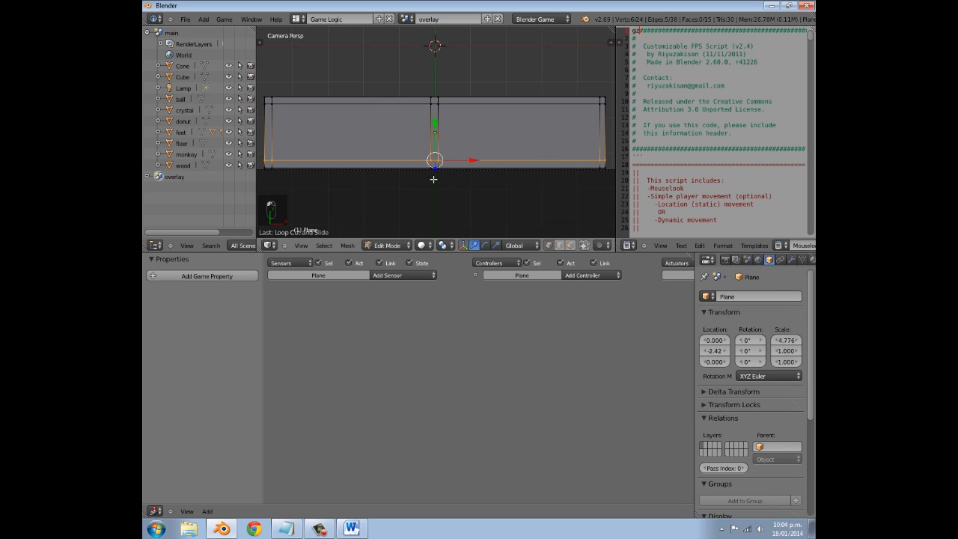
pyautogui.scroll(1, 346, 119)
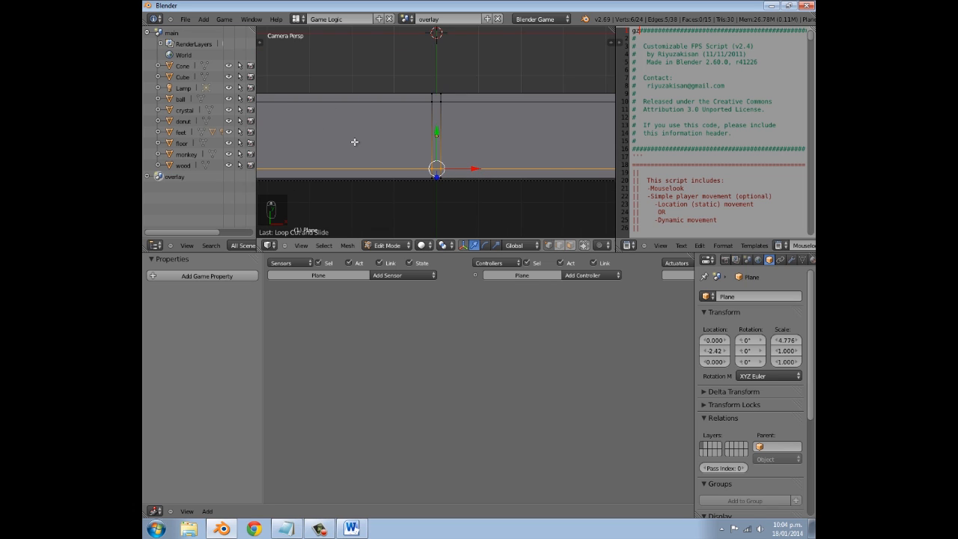
pyautogui.scroll(-1, 353, 139)
pyautogui.hotkey('ctrl', 'r')
pyautogui.click(370, 100)
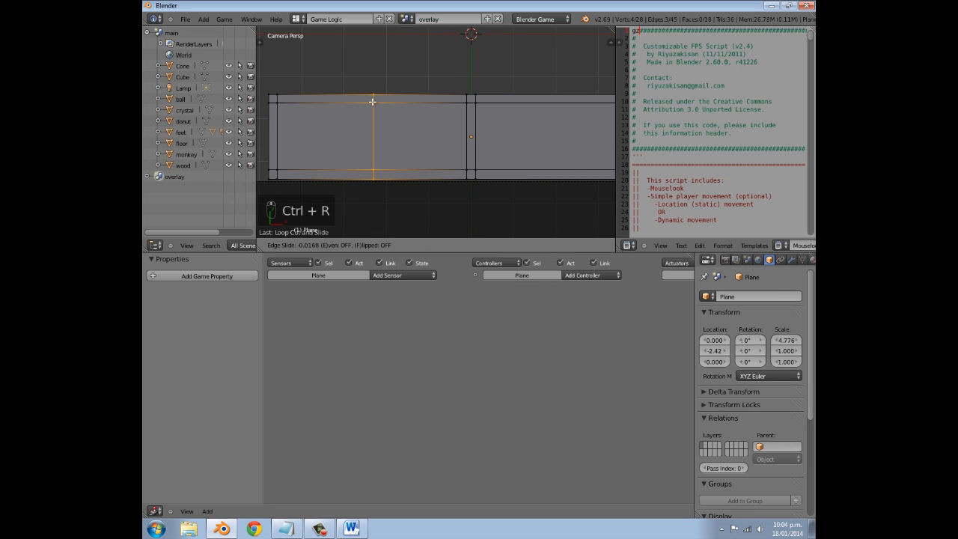
pyautogui.click(368, 101)
pyautogui.hotkey('ctrl', 'r')
pyautogui.click(379, 99)
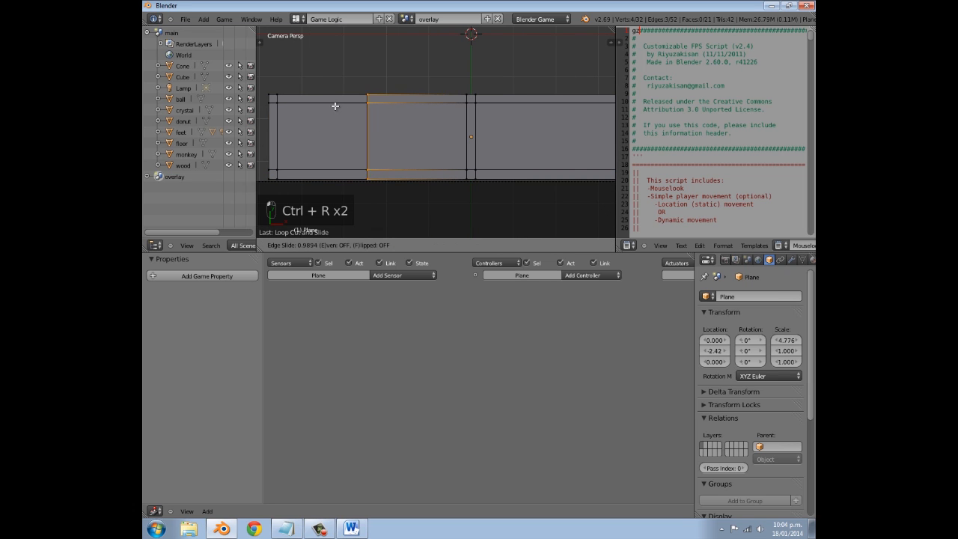
pyautogui.click(341, 107)
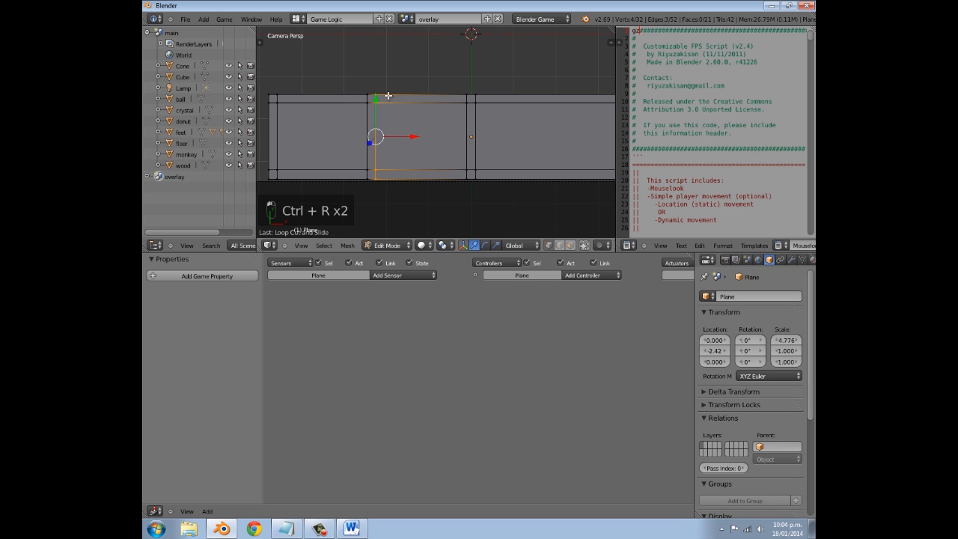
pyautogui.keyDown('shift'); pyautogui.moveTo(481, 113); pyautogui.dragTo(361, 107, button='middle'); pyautogui.keyUp('shift')
pyautogui.hotkey('ctrl', 'r')
pyautogui.click(451, 83)
pyautogui.click(452, 83)
pyautogui.hotkey('ctrl', 'r')
pyautogui.click(459, 83)
pyautogui.click(439, 86)
pyautogui.hotkey('ctrl', 'z')
pyautogui.hotkey('ctrl', 'z')
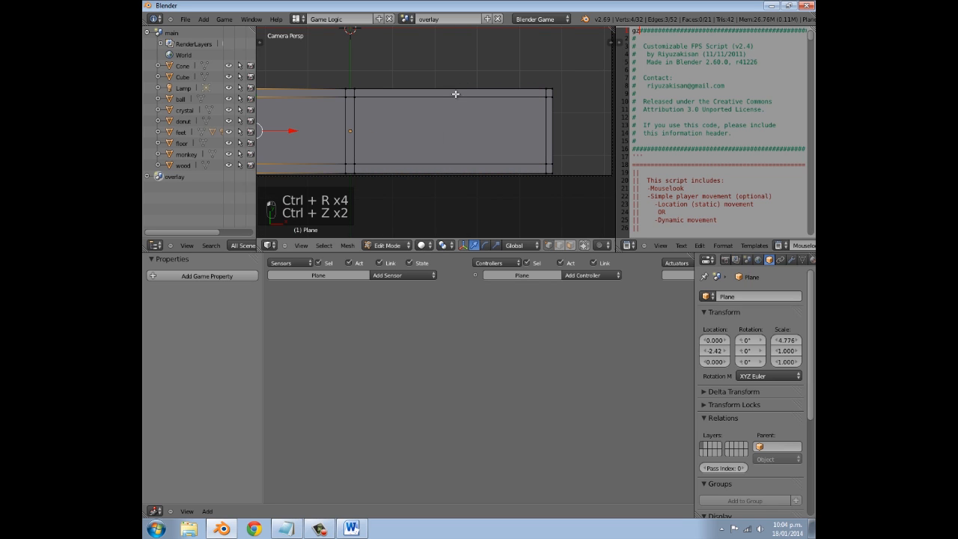
# - Cut a narrow pair of vertical edge loops at the middle of the panel's right half
pyautogui.hotkey('ctrl', 'r')
pyautogui.click(454, 93)
pyautogui.click(455, 94)
pyautogui.hotkey('ctrl', 'r')
pyautogui.click(460, 93)
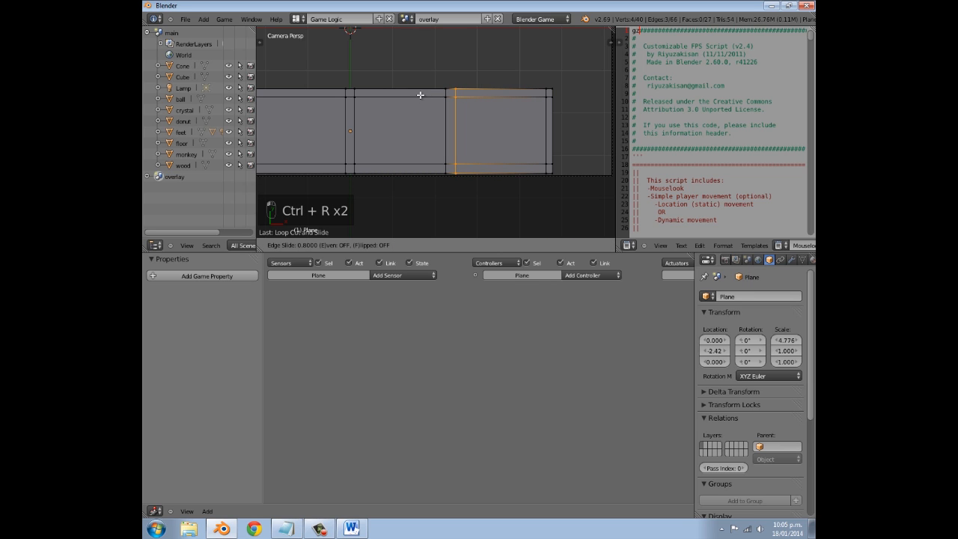
pyautogui.click(421, 95)
# - Divide the leftmost of the four sections with a narrow pair of vertical edge loops
pyautogui.scroll(-3, 402, 107)
pyautogui.keyDown('shift'); pyautogui.moveTo(368, 112); pyautogui.dragTo(431, 113, button='middle'); pyautogui.keyUp('shift')
pyautogui.scroll(1, 403, 116)
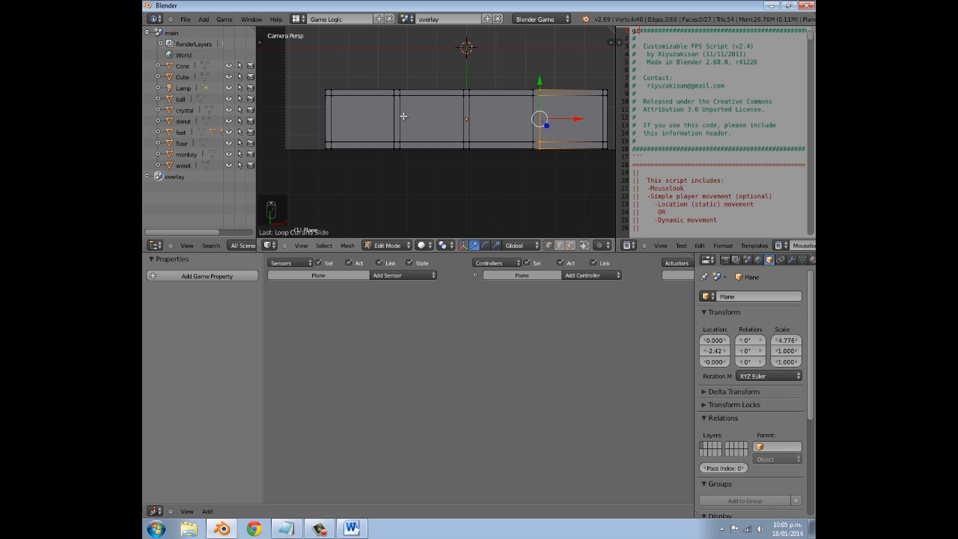
pyautogui.hotkey('ctrl', 'r')
pyautogui.click(361, 89)
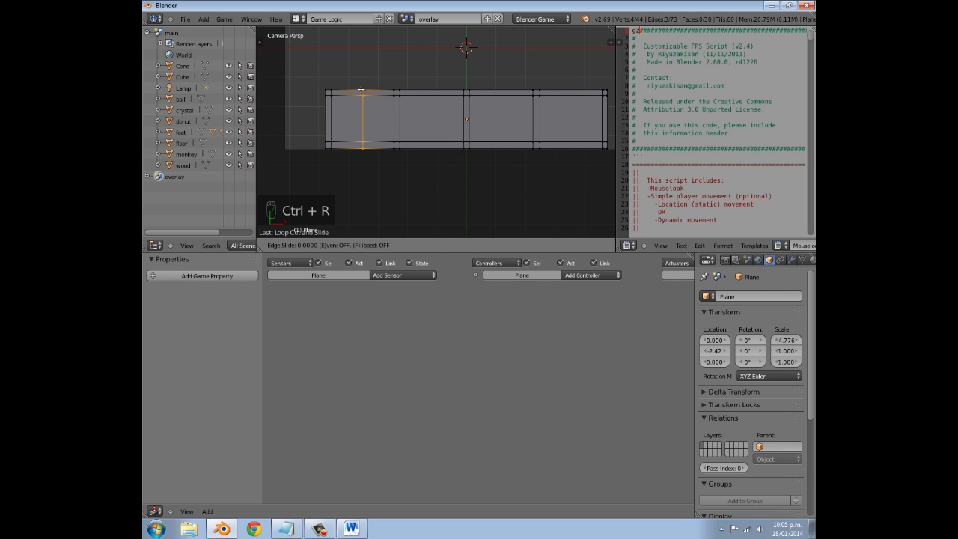
pyautogui.click(359, 89)
pyautogui.hotkey('ctrl', 'r')
pyautogui.click(364, 92)
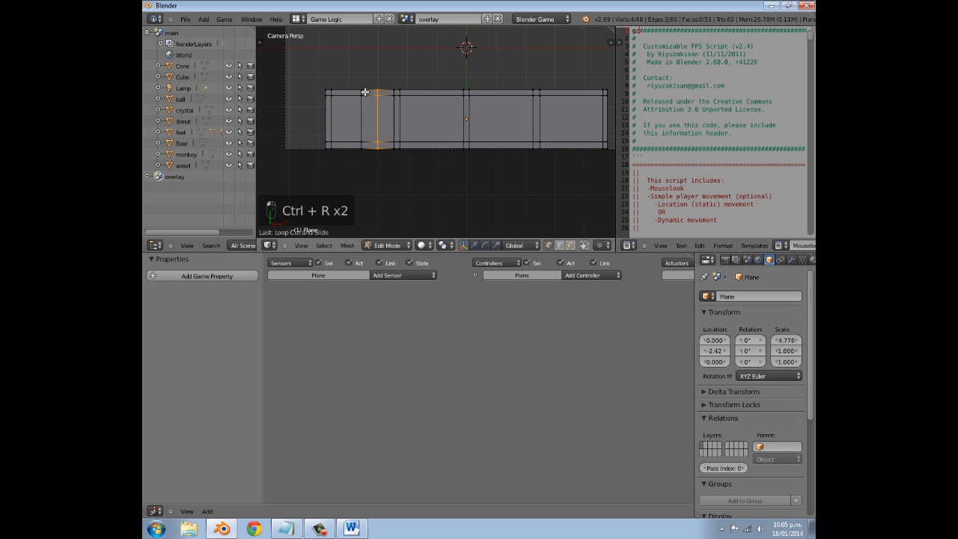
pyautogui.click(353, 93)
# - Divide the second section from the left with a narrow pair of vertical edge loops
pyautogui.hotkey('ctrl', 'r')
pyautogui.click(419, 92)
pyautogui.click(427, 92)
pyautogui.hotkey('ctrl', 'r')
pyautogui.click(433, 90)
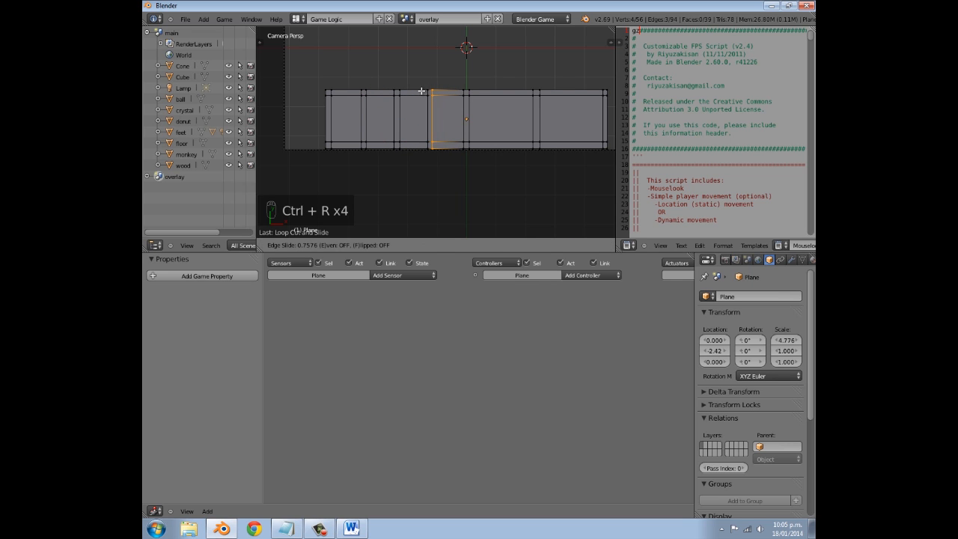
pyautogui.click(430, 92)
# - Divide the third section from the left with a narrow pair of vertical edge loops
pyautogui.hotkey('ctrl', 'r')
pyautogui.click(501, 89)
pyautogui.click(501, 89)
pyautogui.hotkey('ctrl', 'r')
pyautogui.click(498, 91)
pyautogui.click(500, 90)
# - Divide the rightmost section with a narrow pair of vertical edge loops
pyautogui.hotkey('ctrl', 'r')
pyautogui.click(549, 91)
pyautogui.click(549, 90)
pyautogui.hotkey('ctrl', 'r')
pyautogui.click(565, 91)
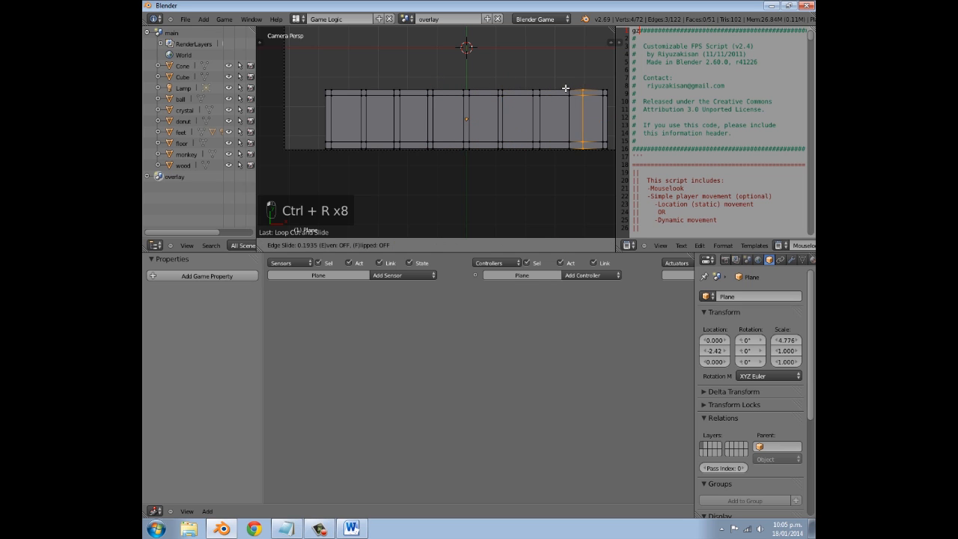
pyautogui.click(548, 104)
# - Box-select the end border at the panel's right side and delete its vertices, removing the undersized last slot
pyautogui.keyDown('shift'); pyautogui.moveTo(497, 122); pyautogui.dragTo(441, 121, button='middle'); pyautogui.keyUp('shift')
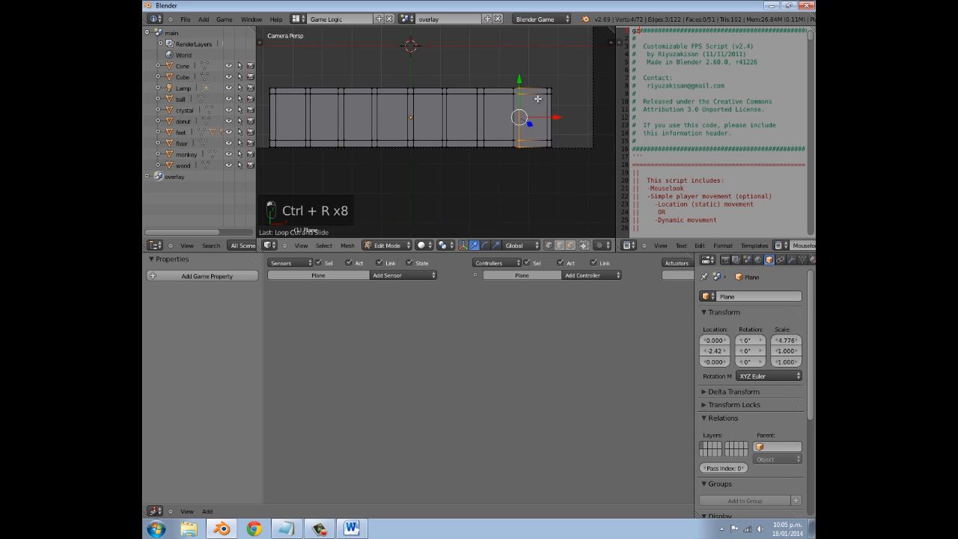
pyautogui.press('a')
pyautogui.press('b')
pyautogui.moveTo(533, 71); pyautogui.dragTo(578, 160)
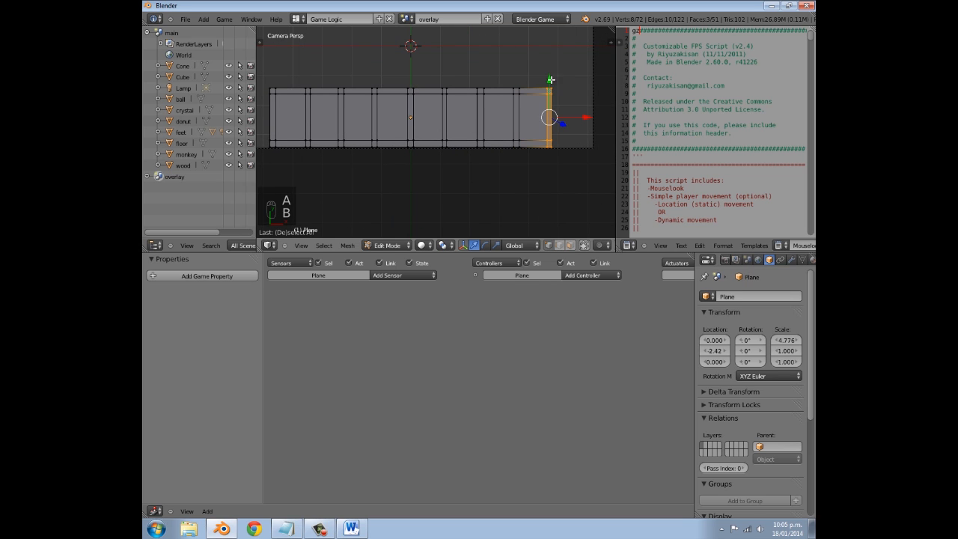
pyautogui.press('x')
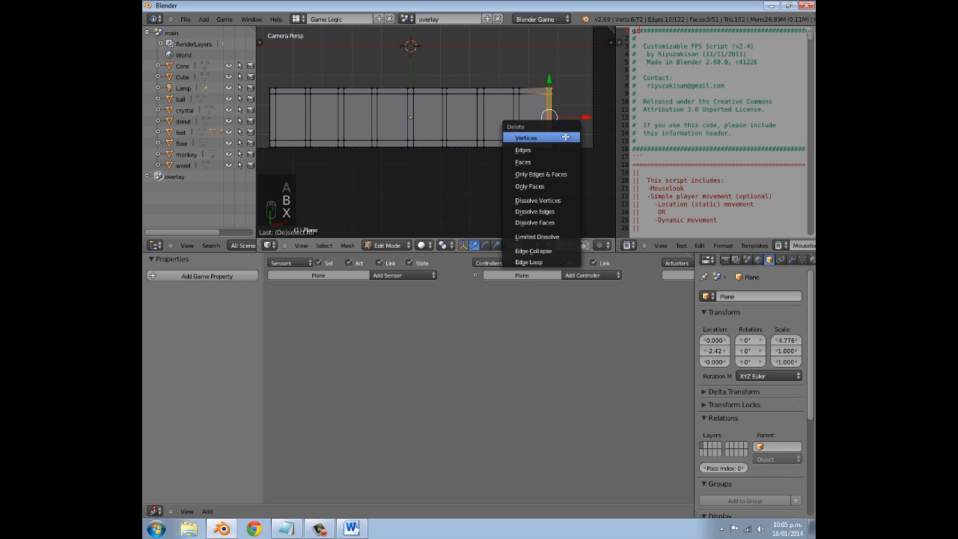
pyautogui.click(555, 146)
# - Widen the panel to an X scale of about 5.66 and move it along X to about 0.69
pyautogui.press('Tab')
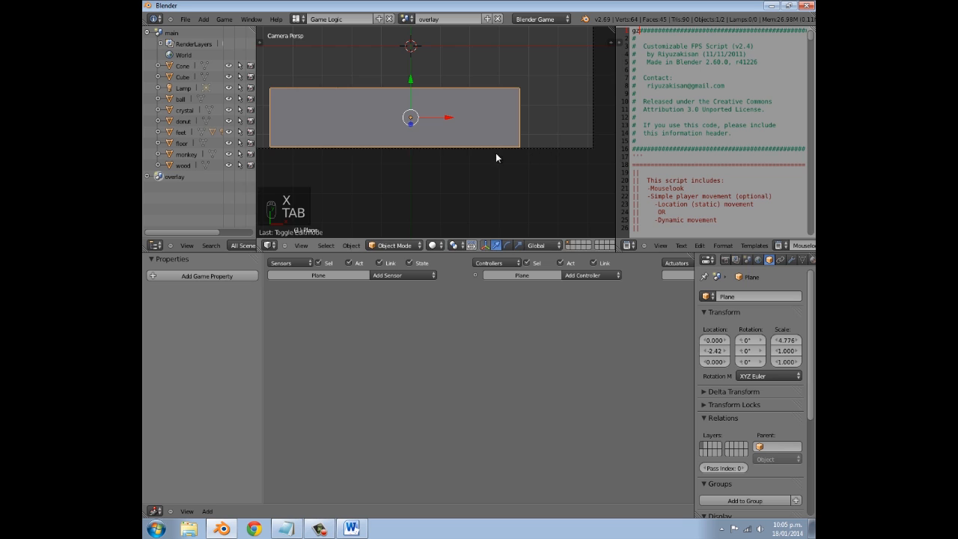
pyautogui.press('s')
pyautogui.click(544, 143)
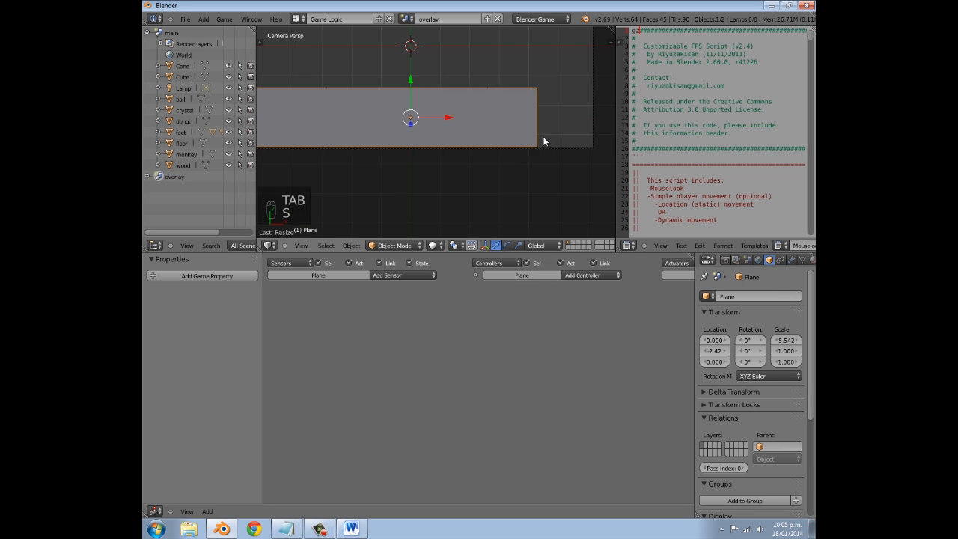
pyautogui.scroll(-2, 463, 130)
pyautogui.moveTo(464, 125); pyautogui.dragTo(475, 132)
pyautogui.press('s')
pyautogui.press('x')
pyautogui.click(536, 143)
# - Select all seven large slot faces of the panel in face select mode, leaving out the border and divider faces
pyautogui.press('Tab')
pyautogui.scroll(2, 493, 139)
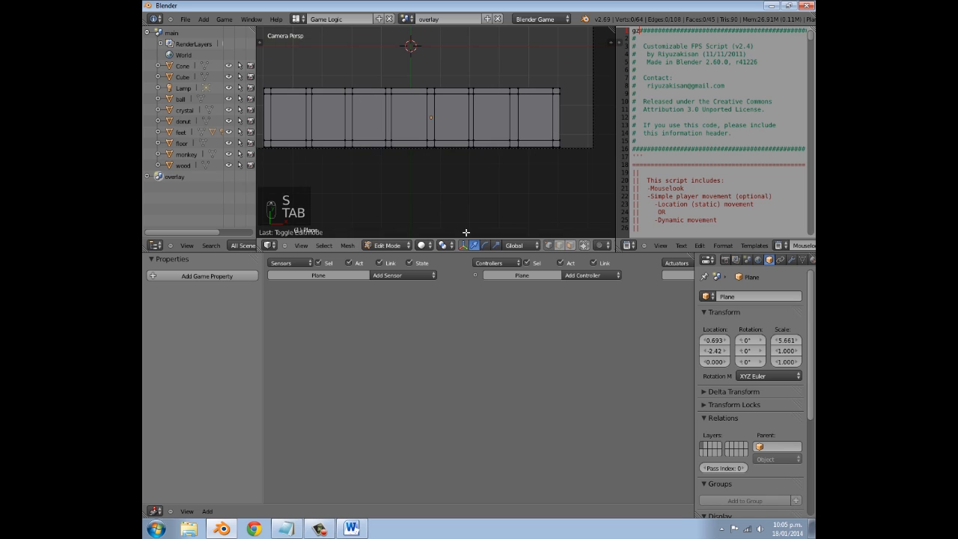
pyautogui.click(569, 244)
pyautogui.rightClick(534, 118)
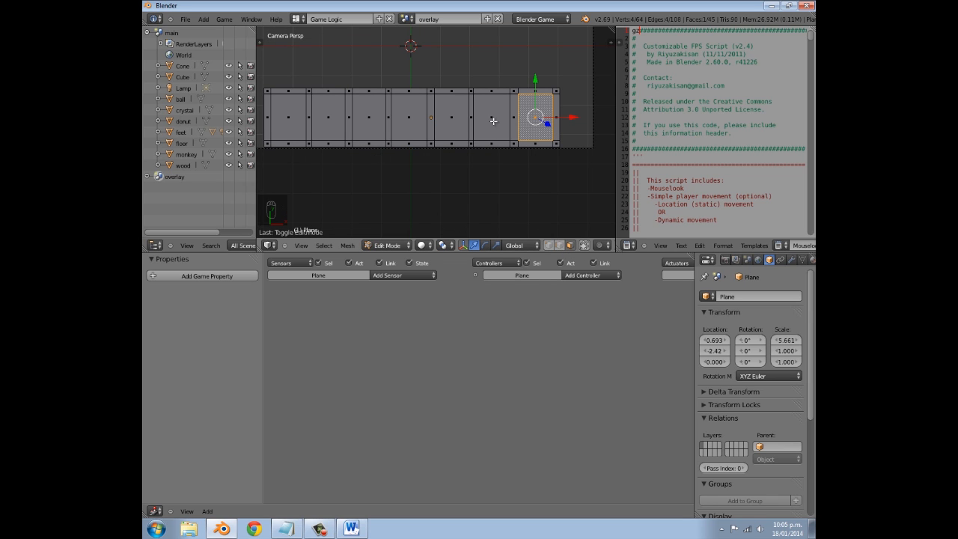
pyautogui.keyDown('shift'); pyautogui.rightClick(493, 120); pyautogui.keyUp('shift')
pyautogui.keyDown('shift'); pyautogui.rightClick(410, 122); pyautogui.keyUp('shift')
pyautogui.press('c')
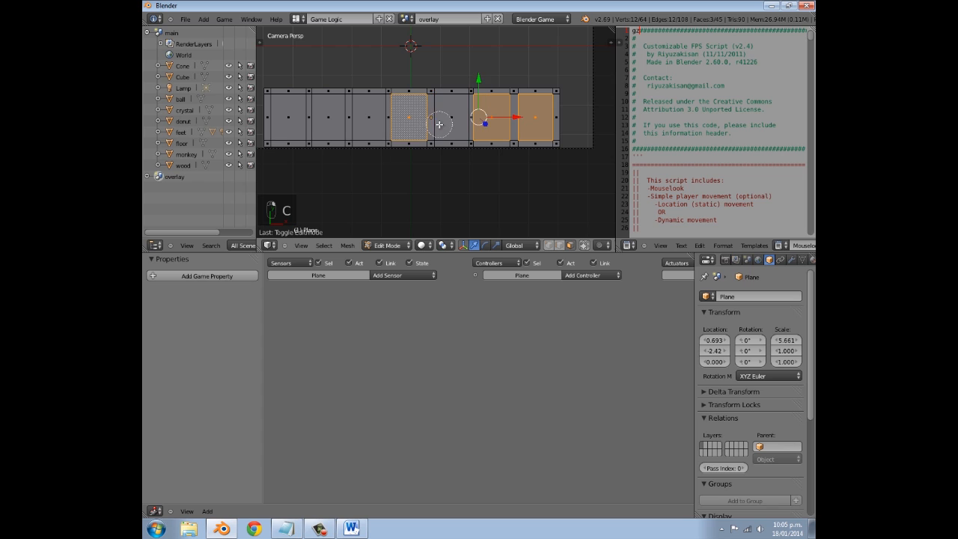
pyautogui.click(456, 119)
pyautogui.click(365, 121)
pyautogui.click(327, 121)
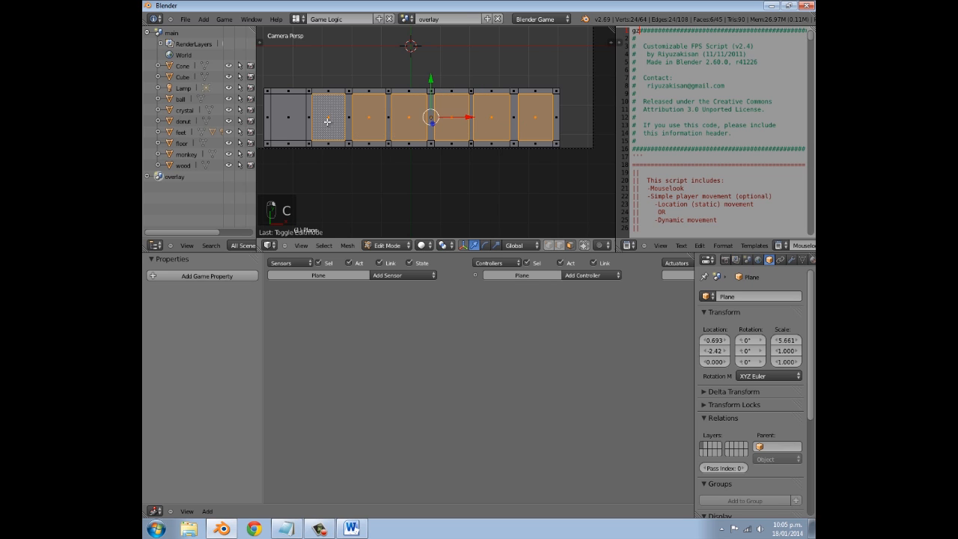
pyautogui.click(281, 118)
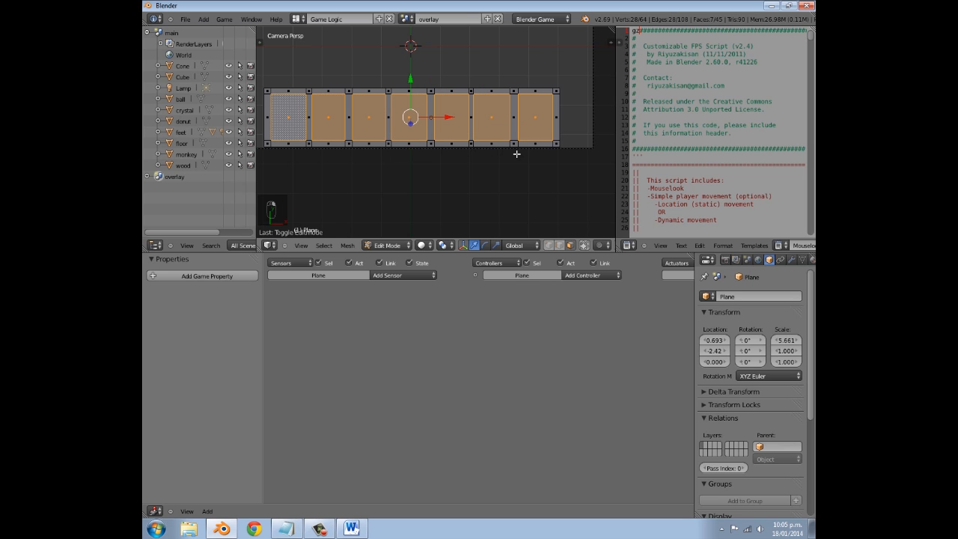
# - Delete the seven selected slot faces so the panel has open windows, and return to Object Mode in camera view
pyautogui.press('x')
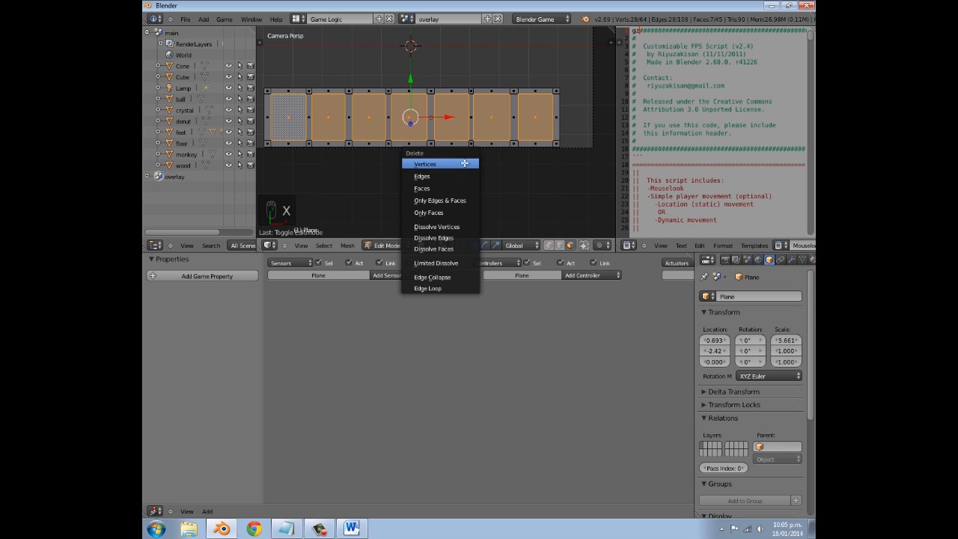
pyautogui.click(461, 188)
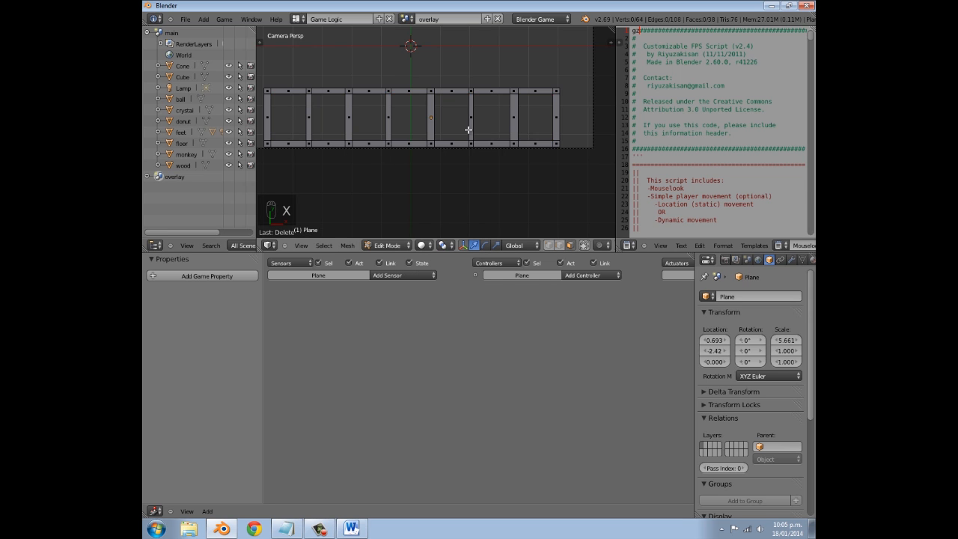
pyautogui.press('Tab')
pyautogui.scroll(-3, 464, 131)
pyautogui.moveTo(484, 129); pyautogui.dragTo(509, 142, button='middle')
pyautogui.press('KP_0')
pyautogui.press('KP_0')
pyautogui.press('KP_0')
pyautogui.scroll(2, 485, 142)
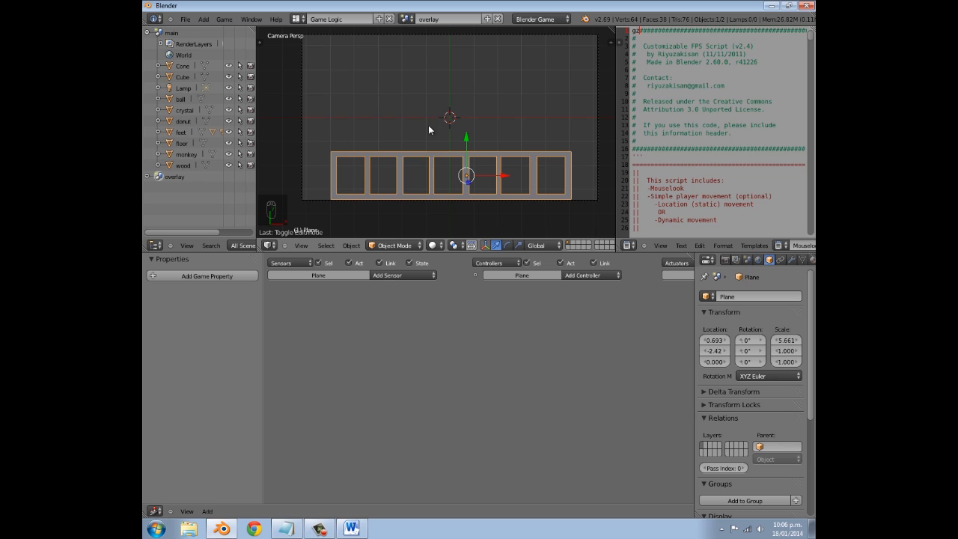
# - Rename the inventory panel object as menu
pyautogui.click(751, 294)
pyautogui.write('menu')
pyautogui.press('Return')
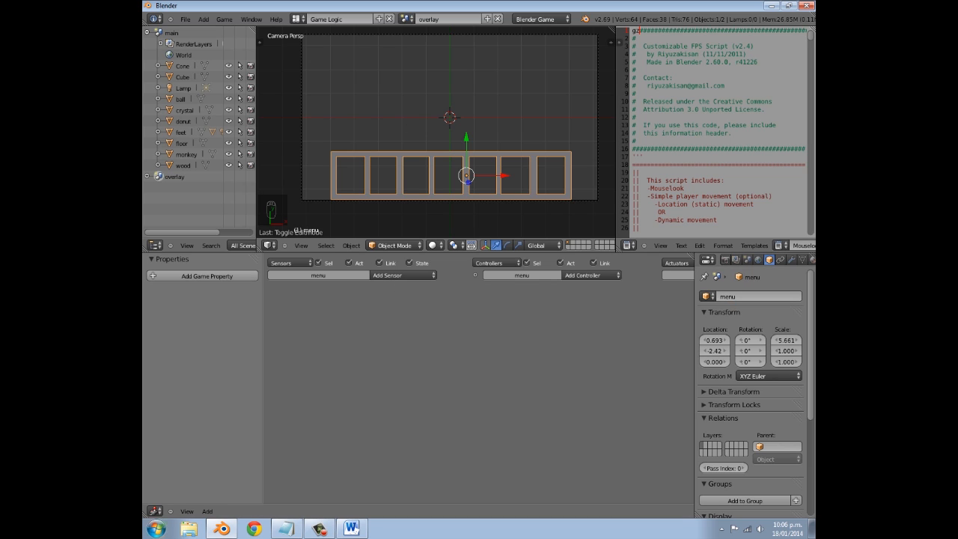
# - Split the logic editor area, show a Timeline in the lower part, and go to frame 0
pyautogui.moveTo(144, 506); pyautogui.dragTo(148, 462)
pyautogui.click(155, 511)
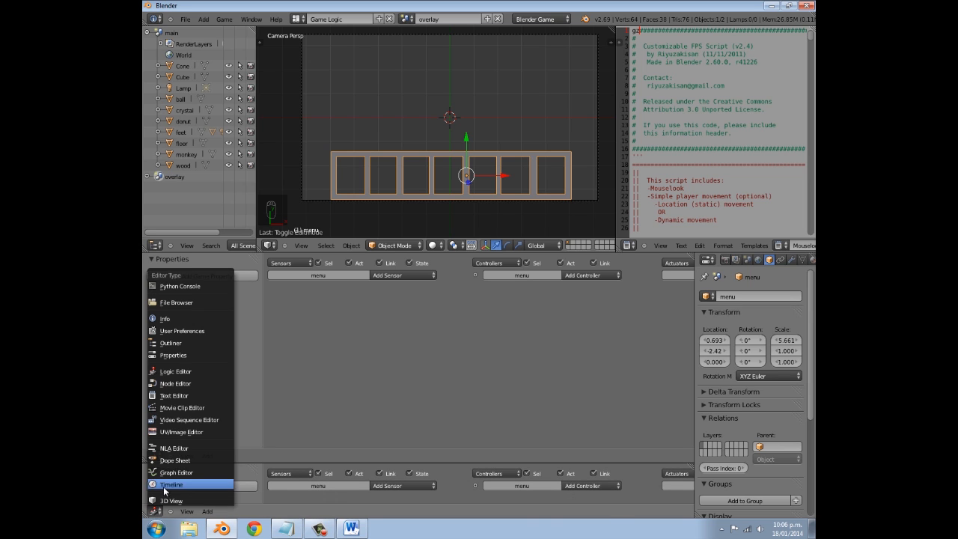
pyautogui.click(176, 478)
pyautogui.click(149, 480)
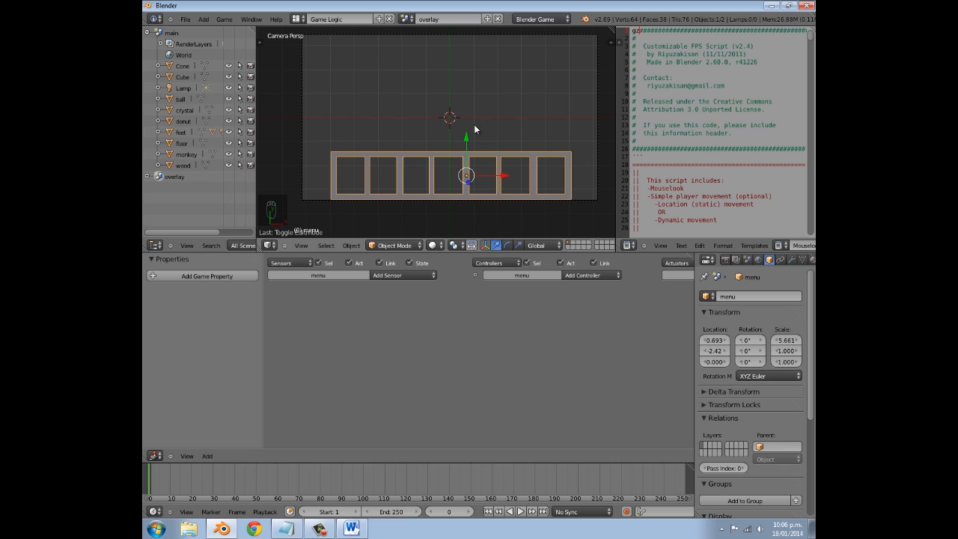
# - Move the menu panel down out of the camera frame to a Y location of about -4.58 and insert a location keyframe at frame 0
pyautogui.moveTo(467, 138); pyautogui.dragTo(467, 189)
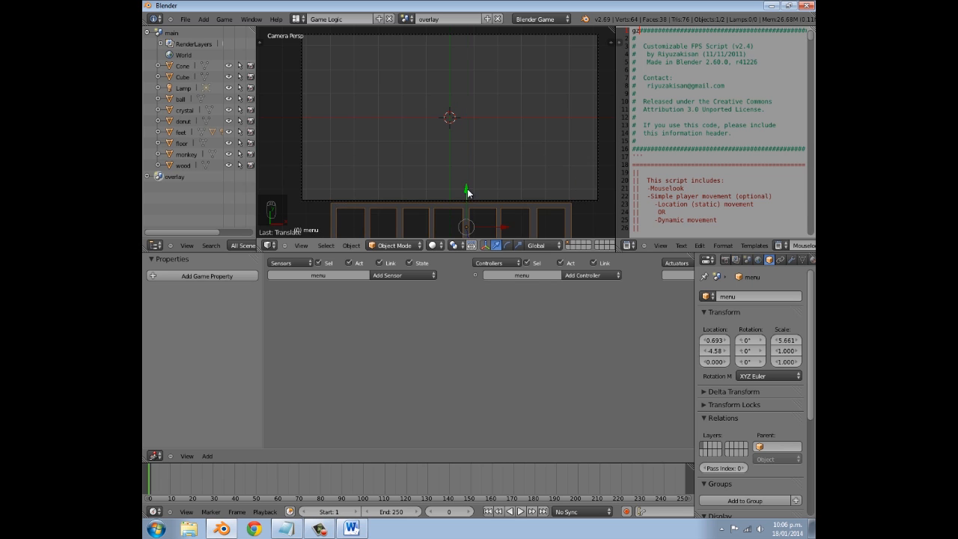
pyautogui.scroll(-4, 467, 188)
pyautogui.scroll(1, 456, 153)
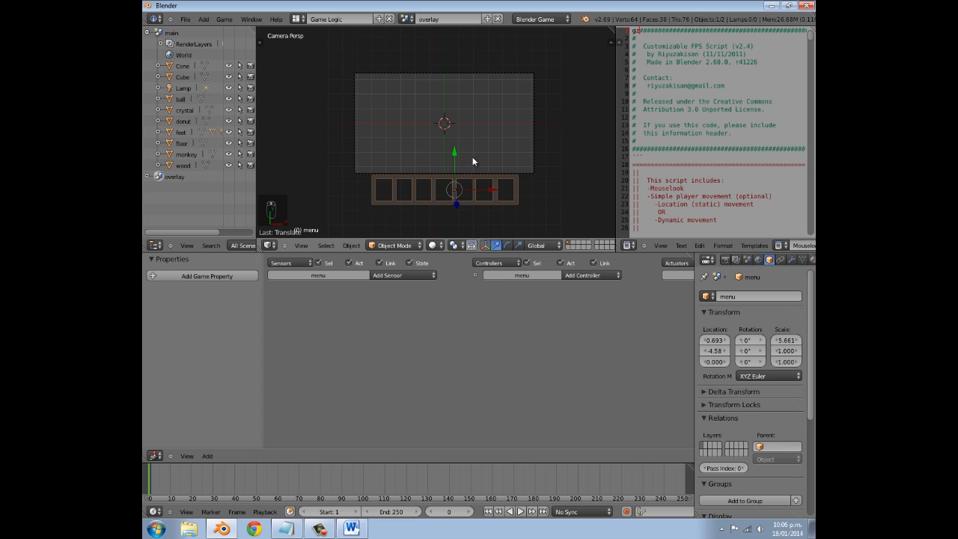
pyautogui.press('i')
pyautogui.click(468, 159)
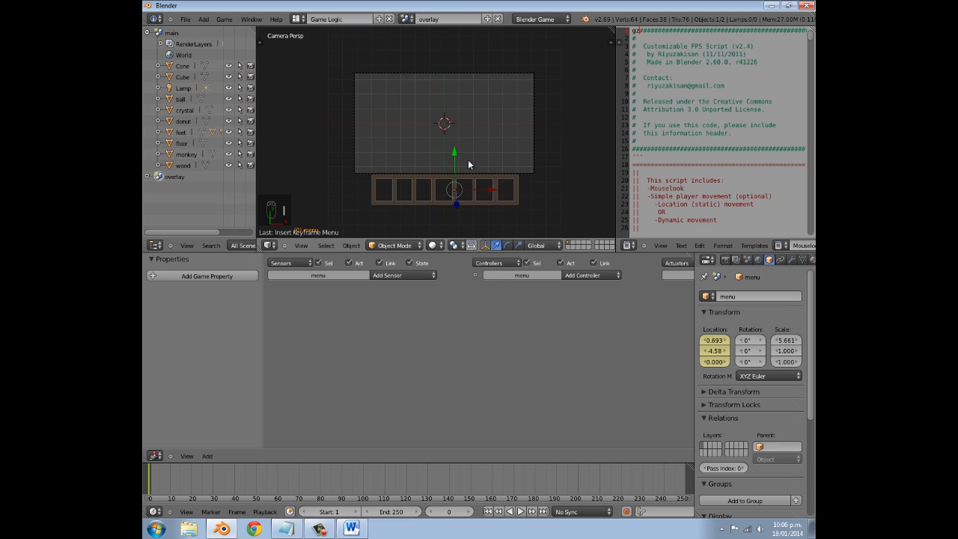
# - At frame 20, raise the menu panel into the camera frame to about Y -2.40 and insert a location keyframe
pyautogui.moveTo(153, 474); pyautogui.dragTo(187, 479)
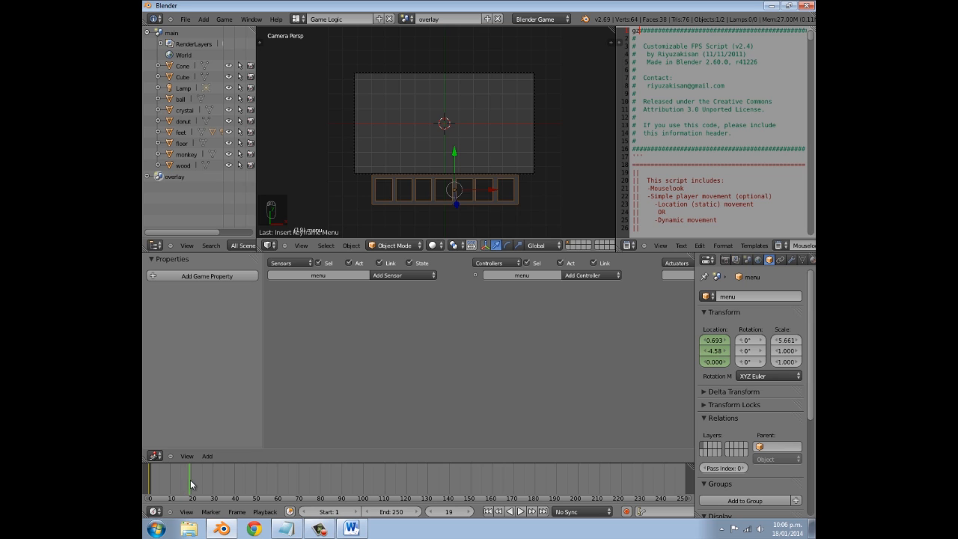
pyautogui.click(471, 511)
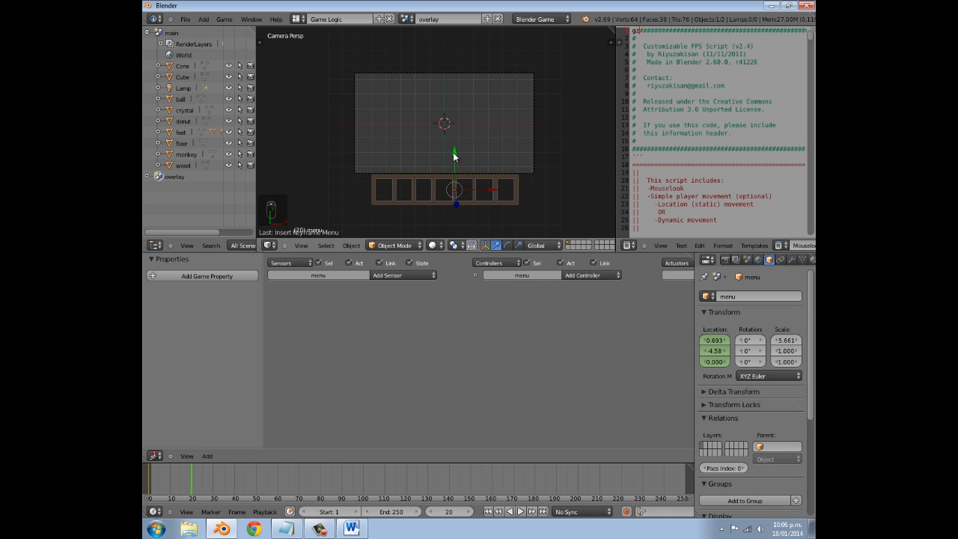
pyautogui.moveTo(453, 156); pyautogui.dragTo(474, 145)
pyautogui.scroll(4, 477, 133)
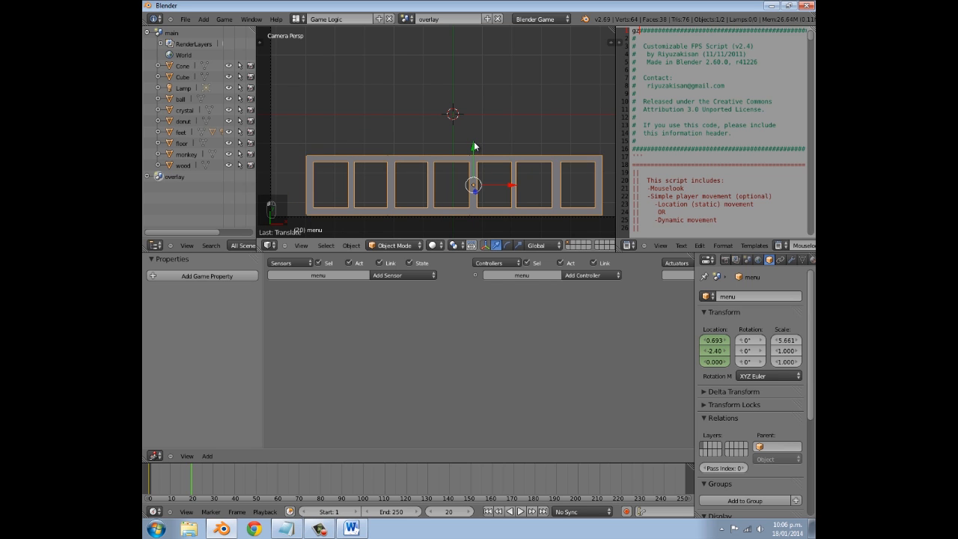
pyautogui.press('i')
pyautogui.click(474, 141)
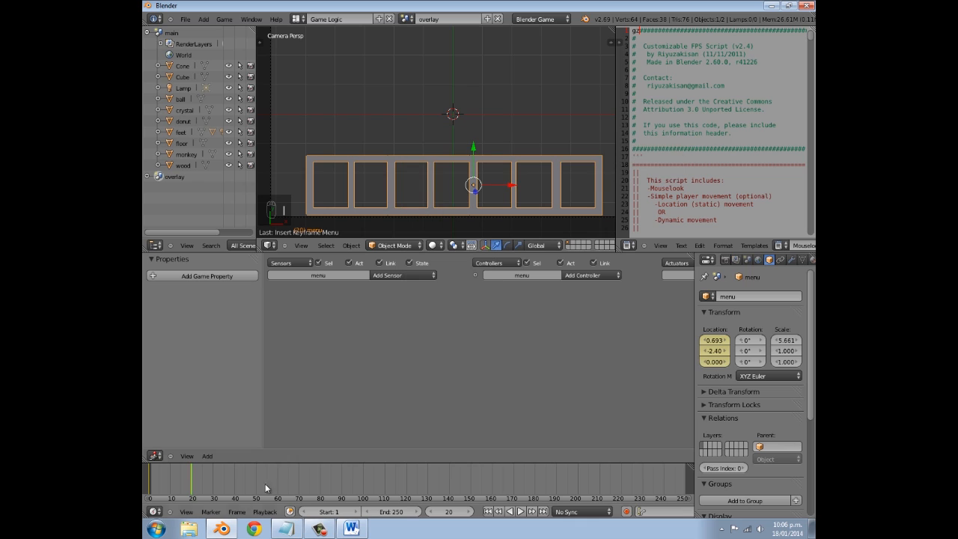
# - At frame 17, raise the menu panel to about Y -2.05 and insert a location keyframe for a slight overshoot
pyautogui.click(432, 511)
pyautogui.click(432, 512)
pyautogui.click(431, 512)
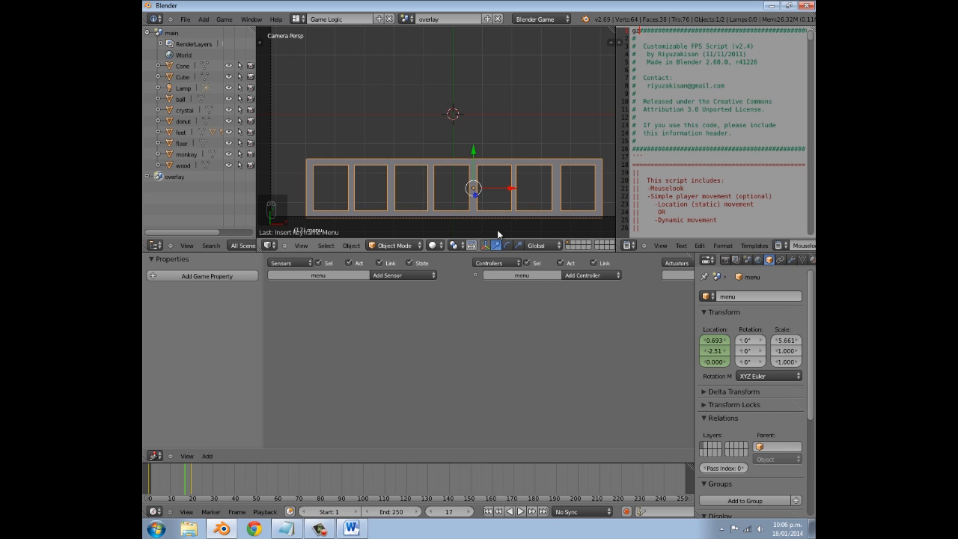
pyautogui.moveTo(473, 151); pyautogui.dragTo(473, 136)
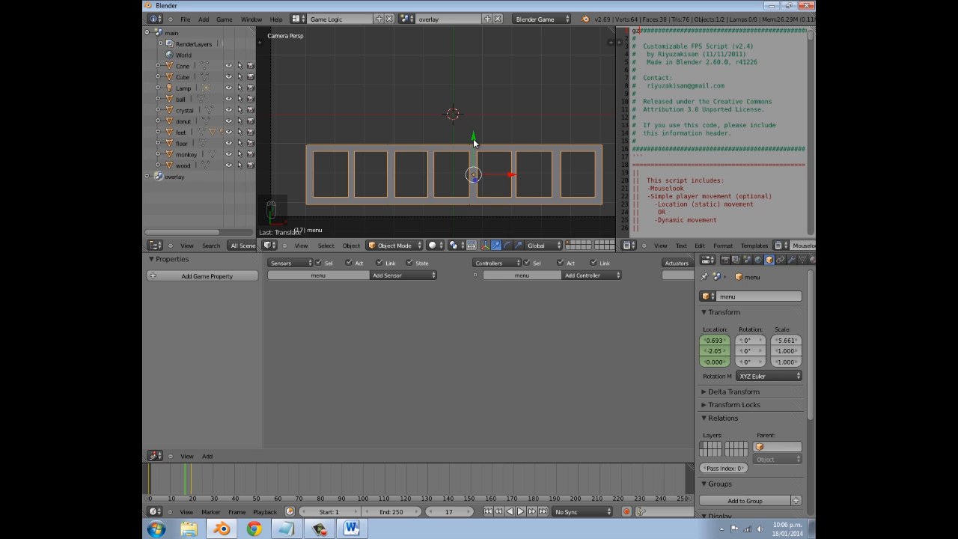
pyautogui.press('i')
pyautogui.click(471, 138)
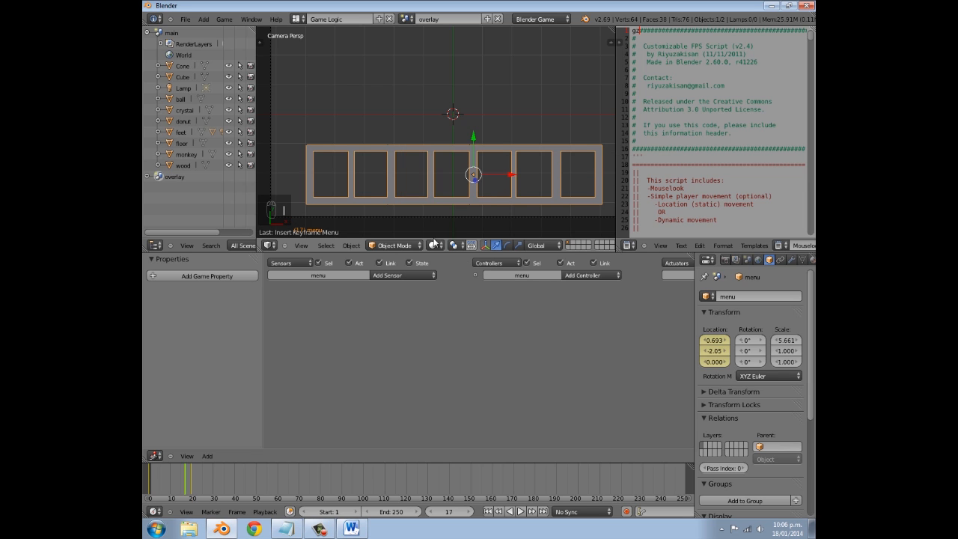
# - Play and scrub the menu's slide-in animation from frame 0 to check its motion, and return to frame 0
pyautogui.moveTo(155, 492)
pyautogui.mouseDown()
pyautogui.moveTo(165, 477)
pyautogui.moveTo(197, 478)
pyautogui.moveTo(150, 477)
pyautogui.mouseUp()
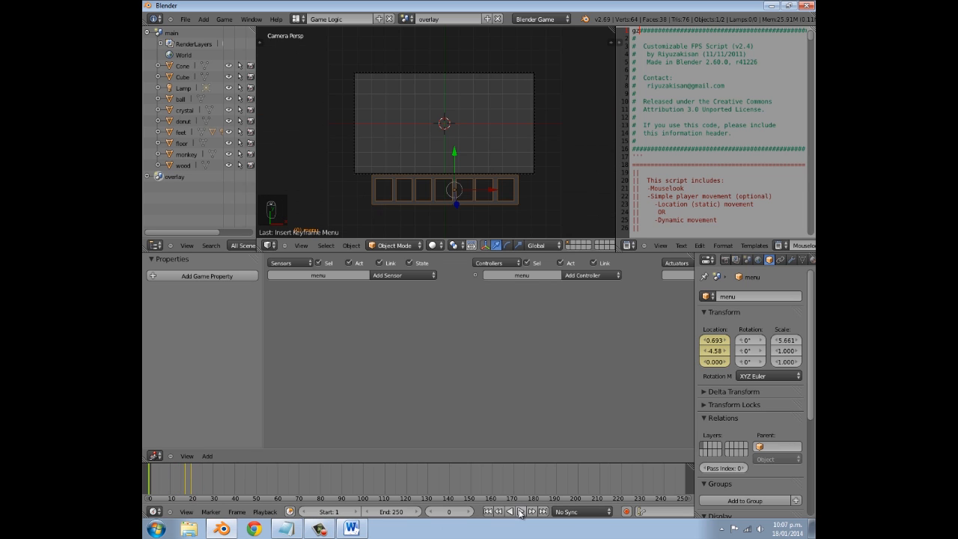
pyautogui.click(520, 511)
pyautogui.click(520, 511)
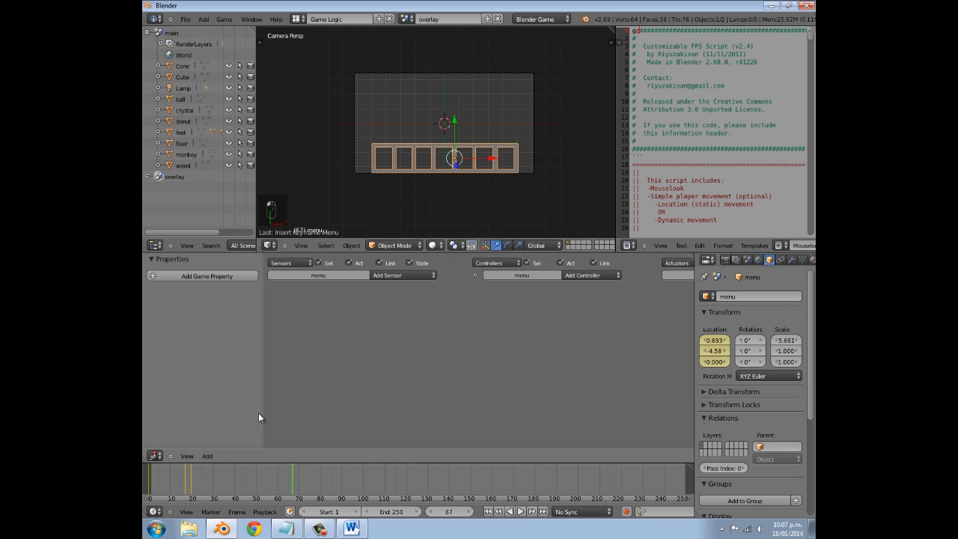
pyautogui.click(150, 479)
pyautogui.scroll(3, 502, 164)
pyautogui.scroll(-3, 483, 151)
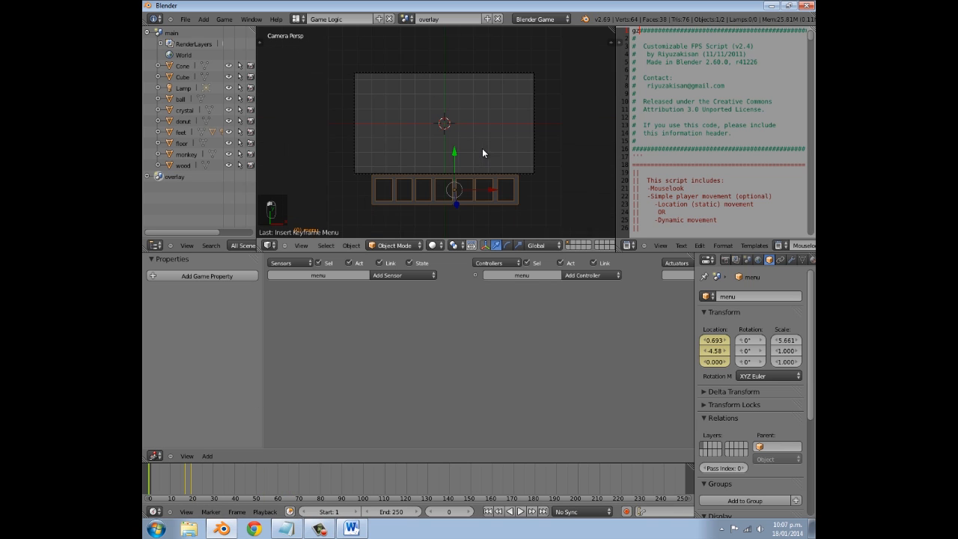
pyautogui.scroll(3, 445, 148)
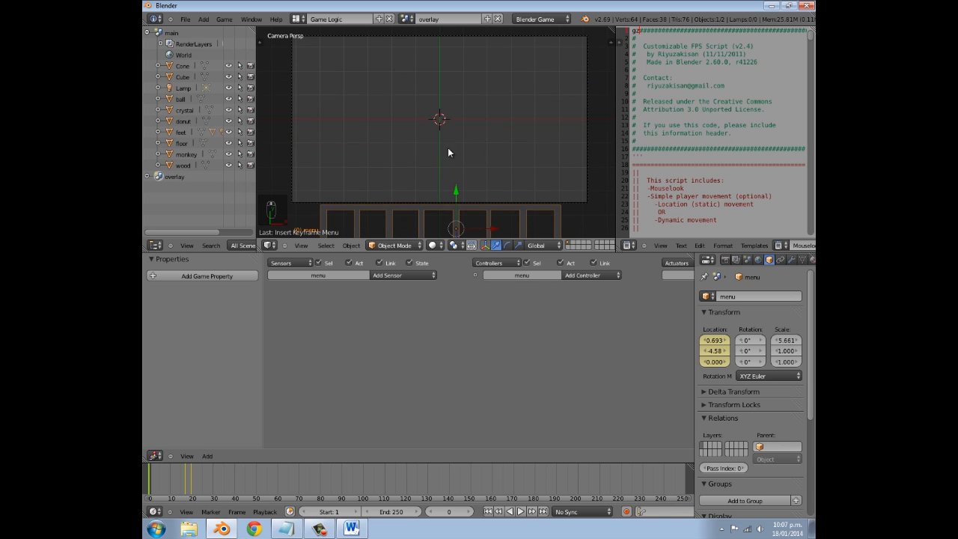
pyautogui.click(183, 471)
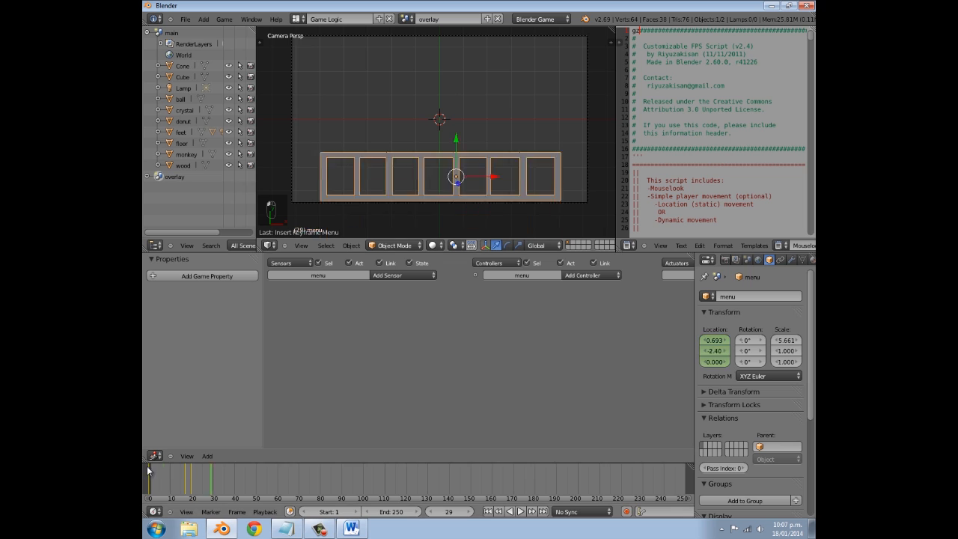
pyautogui.moveTo(183, 472); pyautogui.dragTo(149, 475)
# - Add two Action actuators to the menu object
pyautogui.moveTo(392, 302); pyautogui.dragTo(283, 303, button='middle')
pyautogui.click(665, 275)
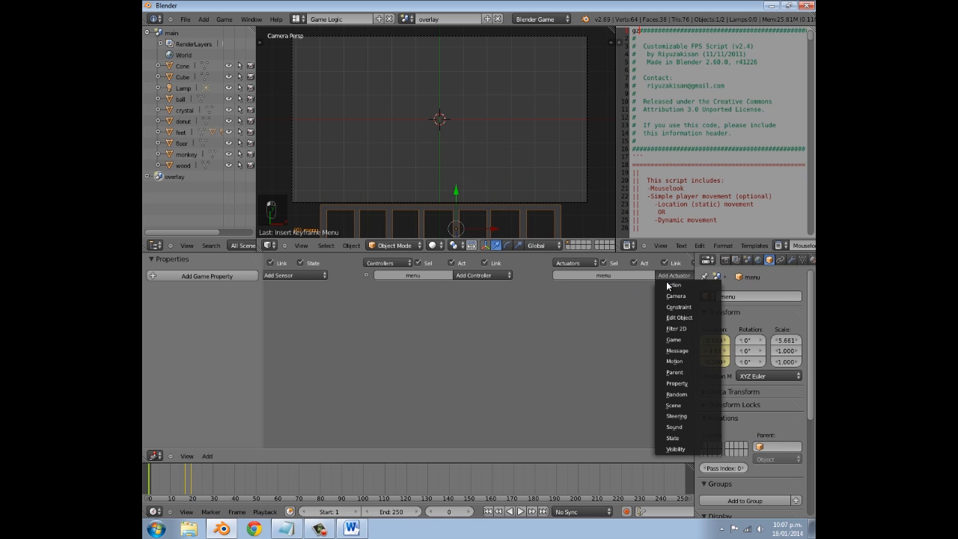
pyautogui.click(668, 284)
pyautogui.click(669, 276)
pyautogui.click(665, 284)
pyautogui.keyDown('ctrl'); pyautogui.moveTo(663, 282); pyautogui.dragTo(529, 336, button='middle'); pyautogui.keyUp('ctrl')
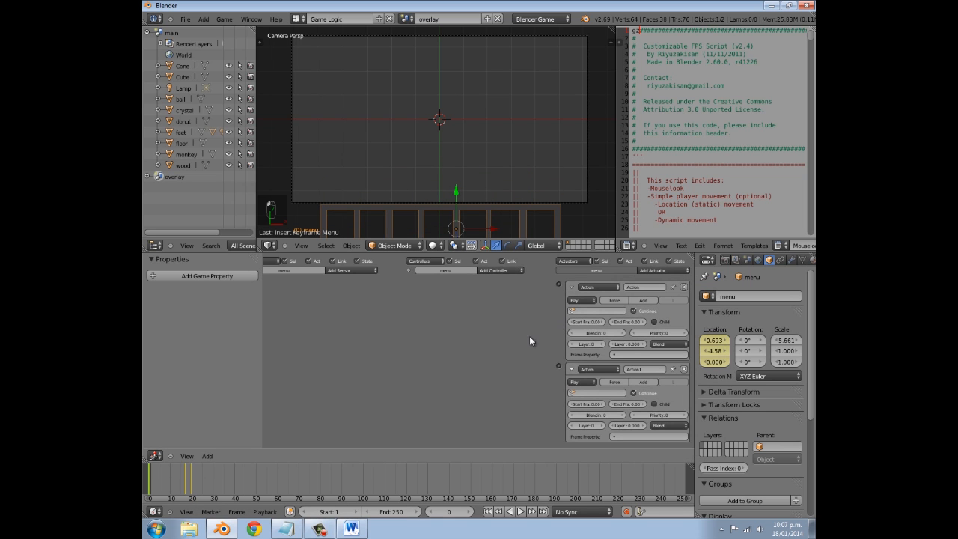
# - Assign menuAction to both Action actuators
pyautogui.click(591, 310)
pyautogui.click(591, 323)
pyautogui.click(591, 393)
pyautogui.click(591, 405)
# - Set the first Action actuator's end frame to 20 and name it up
pyautogui.click(588, 323)
pyautogui.moveTo(620, 323); pyautogui.dragTo(626, 324)
pyautogui.click(627, 323)
pyautogui.write('20')
pyautogui.press('Return')
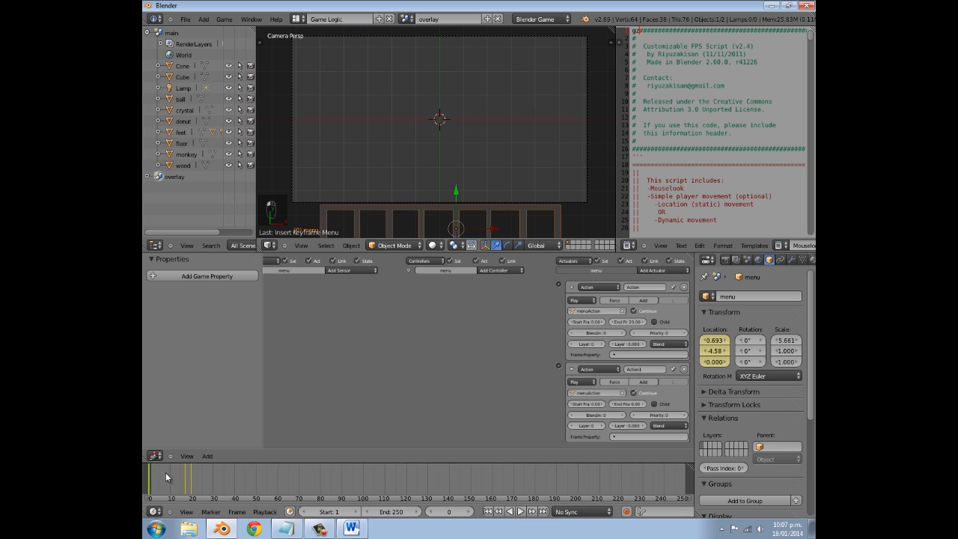
pyautogui.moveTo(165, 473)
pyautogui.mouseDown()
pyautogui.moveTo(179, 475)
pyautogui.moveTo(149, 473)
pyautogui.mouseUp()
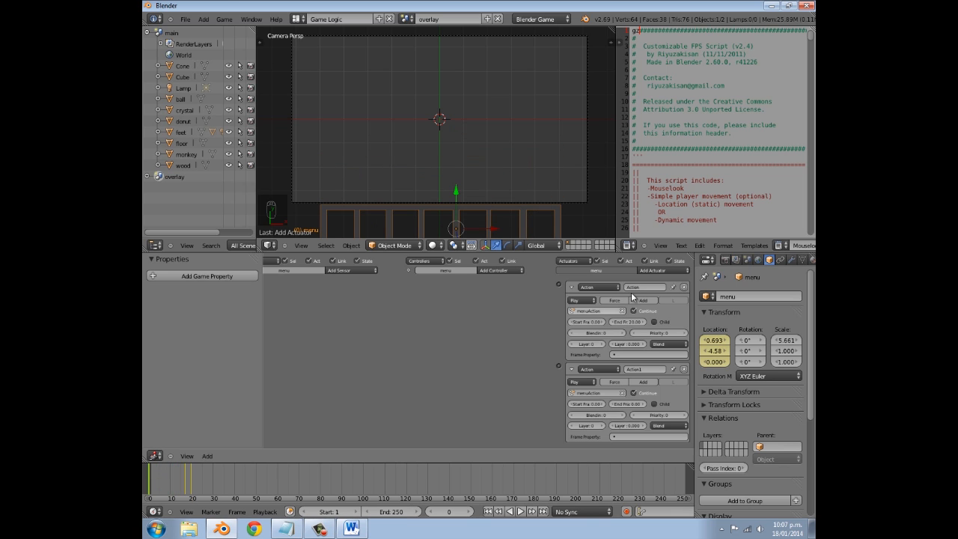
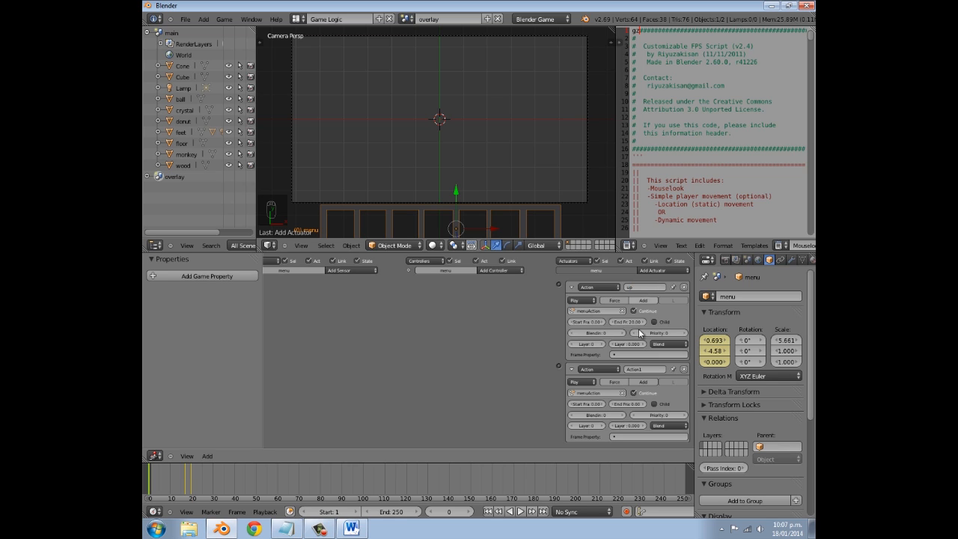
# - Name the second Action actuator down, set its start frame to 20, and collapse both actuators
pyautogui.click(636, 370)
pyautogui.write('down')
pyautogui.press('Return')
pyautogui.click(586, 403)
pyautogui.write('20')
pyautogui.press('Return')
pyautogui.click(572, 369)
pyautogui.click(572, 287)
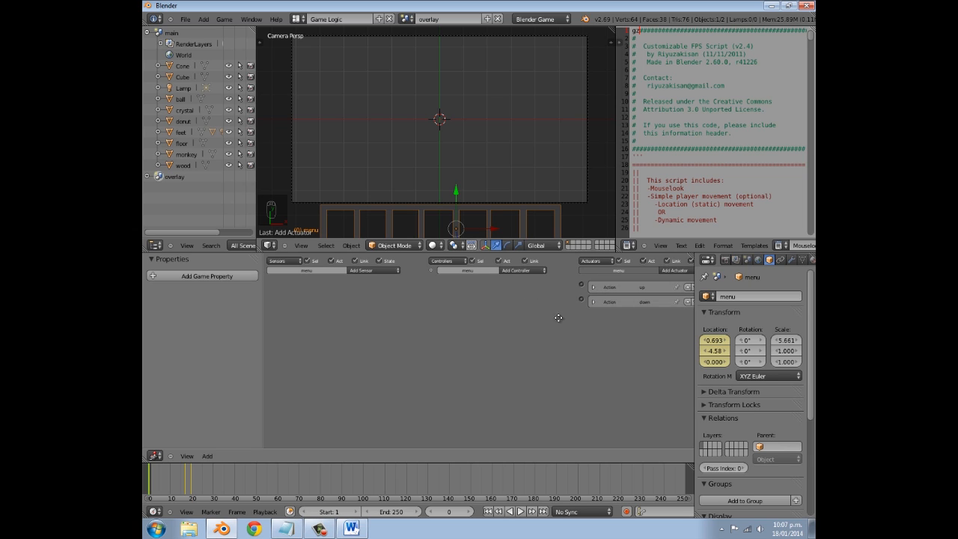
# - Add a game property named menu to the panel and set its type to Boolean
pyautogui.click(195, 274)
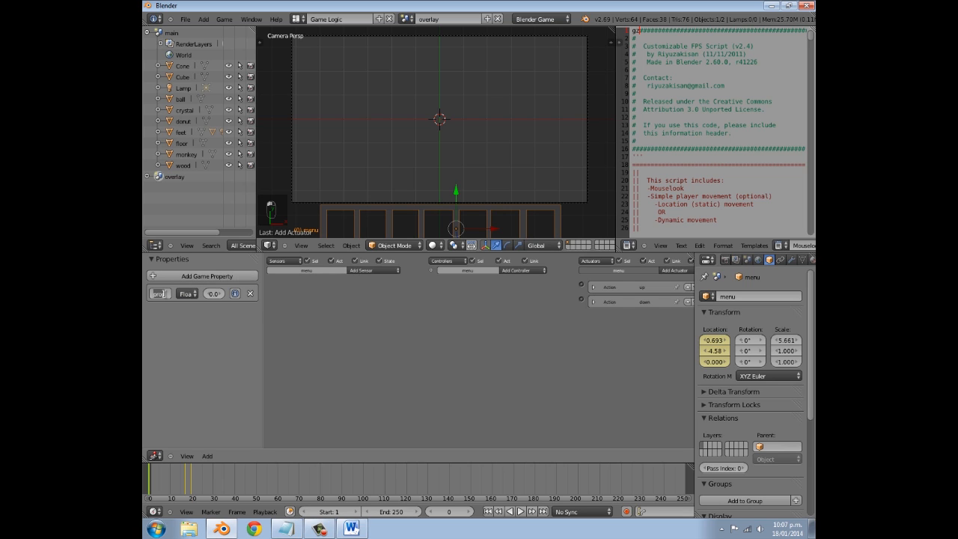
pyautogui.write('me')
pyautogui.press('Return')
pyautogui.click(193, 292)
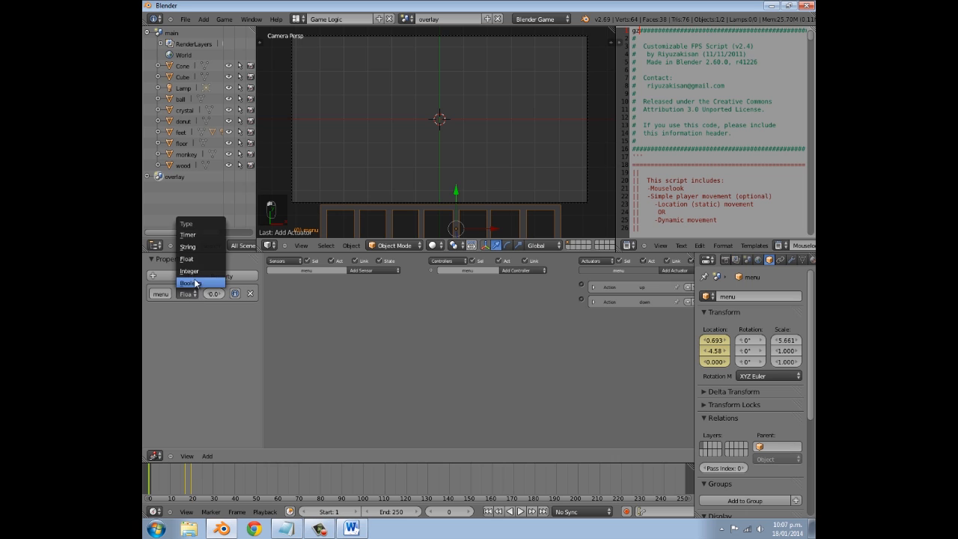
pyautogui.click(191, 283)
pyautogui.scroll(1, 267, 304)
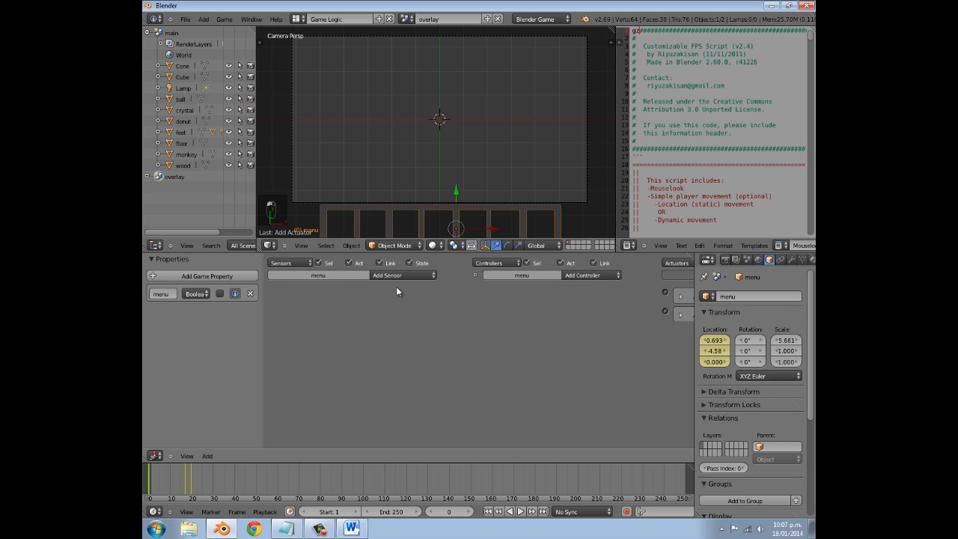
pyautogui.hotkey('ctrl', 'z')
pyautogui.hotkey('ctrl', 'z')
pyautogui.hotkey('ctrl', 'z')
# - Add two Property sensors and one Keyboard sensor to the menu object
pyautogui.click(394, 274)
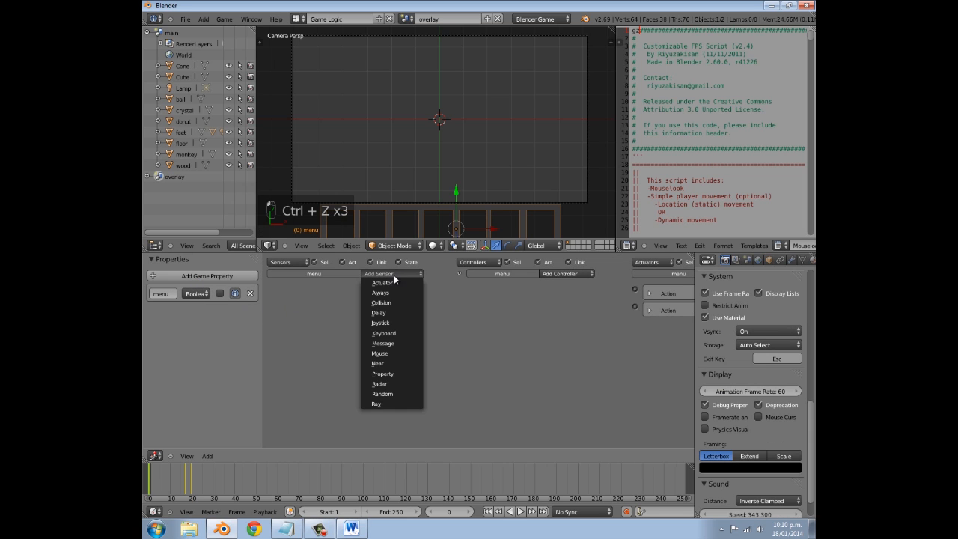
pyautogui.click(391, 373)
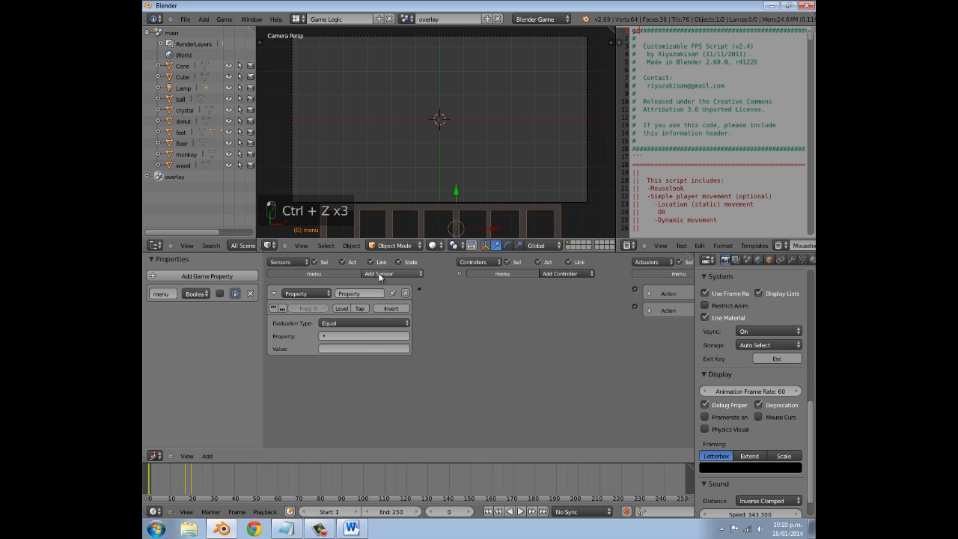
pyautogui.click(379, 275)
pyautogui.click(389, 373)
pyautogui.click(387, 272)
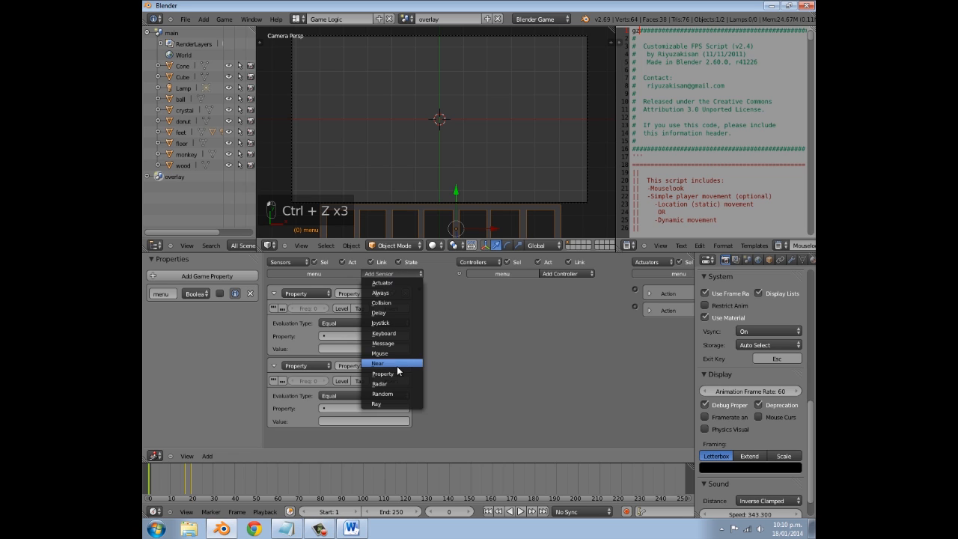
pyautogui.click(383, 333)
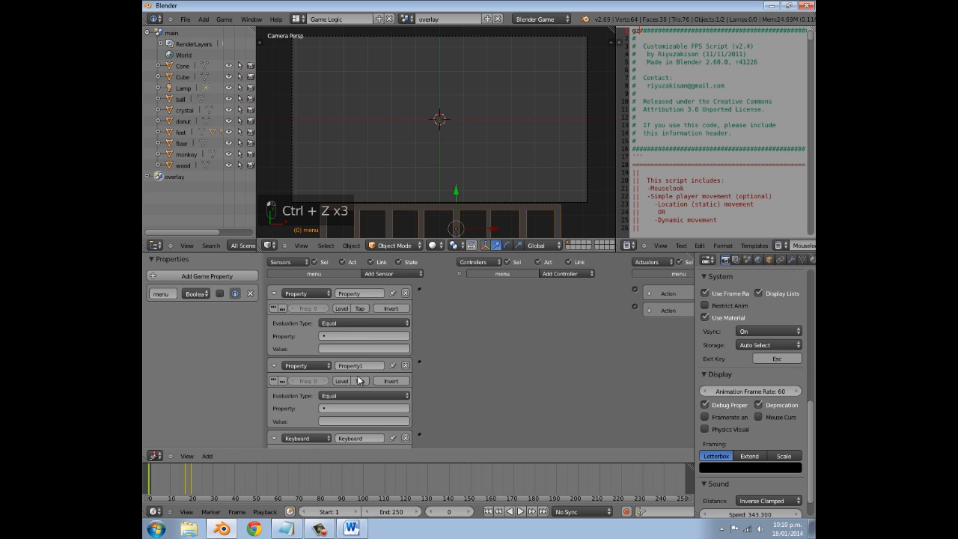
# - Name the first Property sensor true and the second one false
pyautogui.click(364, 292)
pyautogui.write('turn')
pyautogui.write('e')
pyautogui.press('Return')
pyautogui.click(355, 365)
pyautogui.write('false')
pyautogui.press('Return')
# - Make the true and false sensors both evaluate the menu property
pyautogui.click(326, 336)
pyautogui.click(334, 349)
pyautogui.click(348, 408)
pyautogui.click(353, 420)
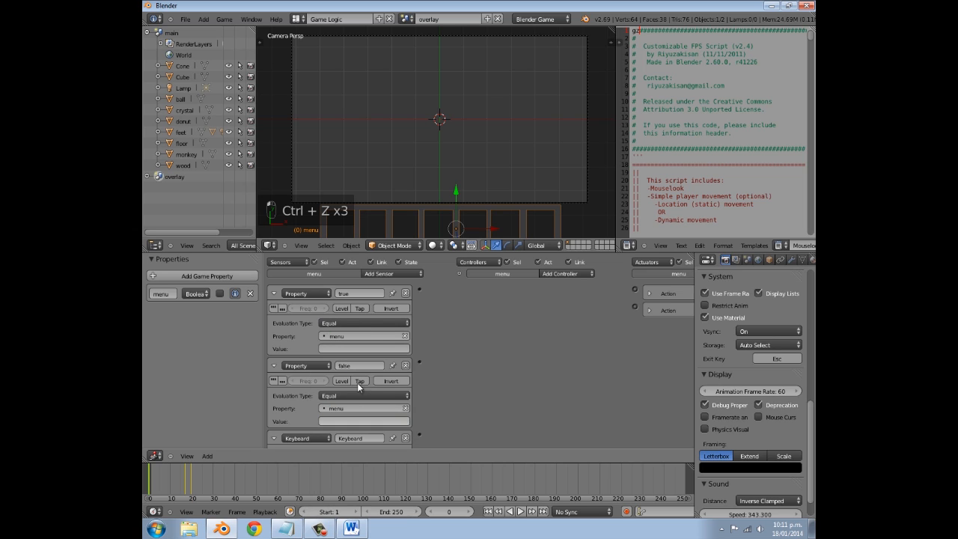
# - Set the true sensor's comparison value to True and the false sensor's to False
pyautogui.click(349, 349)
pyautogui.write('True')
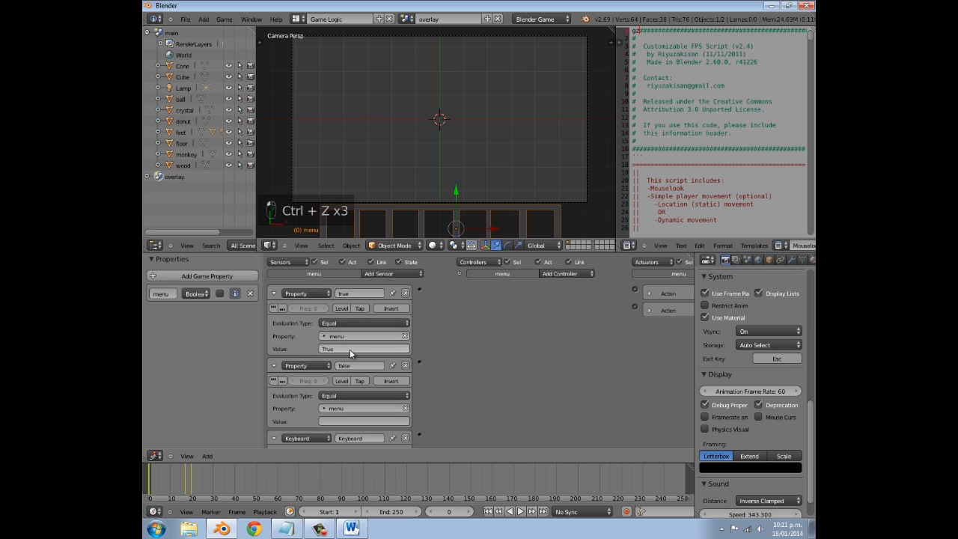
pyautogui.press('Return')
pyautogui.click(354, 422)
pyautogui.write('False')
pyautogui.press('Return')
# - Assign the M key to the Keyboard sensor and enable its Tap option
pyautogui.scroll(-3, 353, 419)
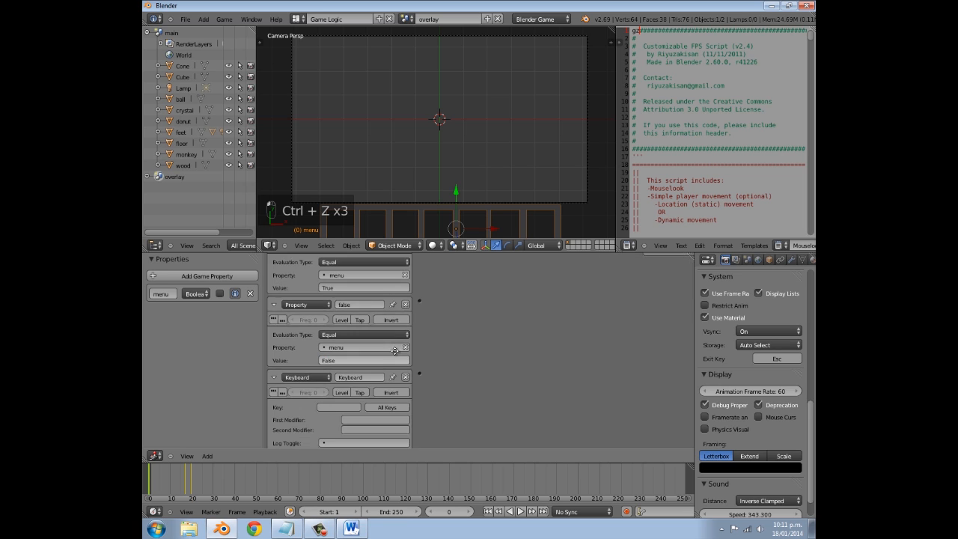
pyautogui.click(339, 385)
pyautogui.scroll(1, 398, 341)
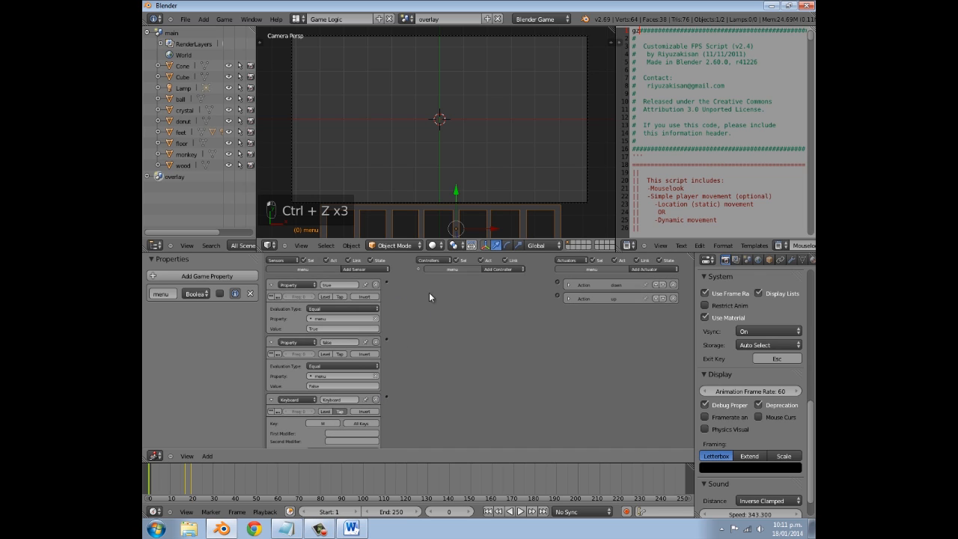
# - Add two And controllers to the menu object
pyautogui.click(486, 270)
pyautogui.click(492, 275)
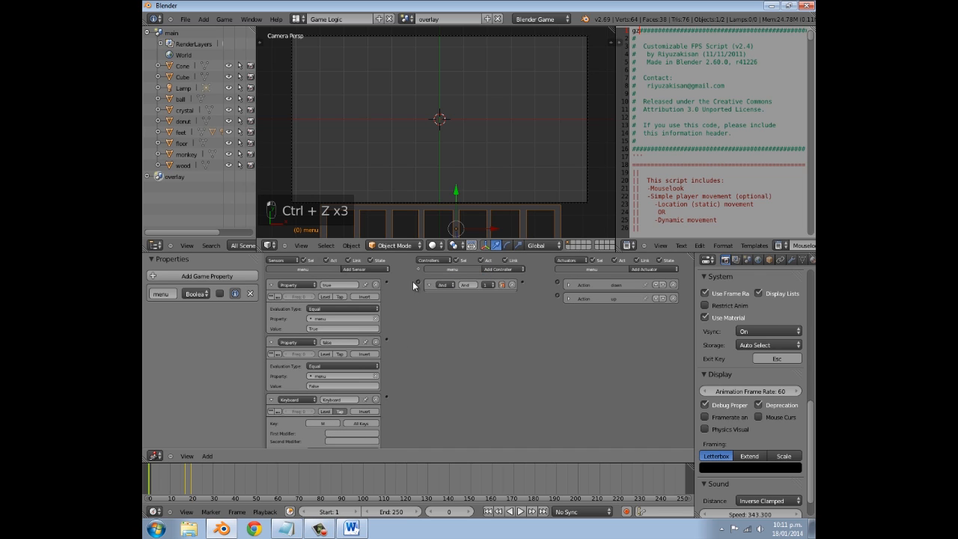
pyautogui.click(486, 269)
pyautogui.click(492, 275)
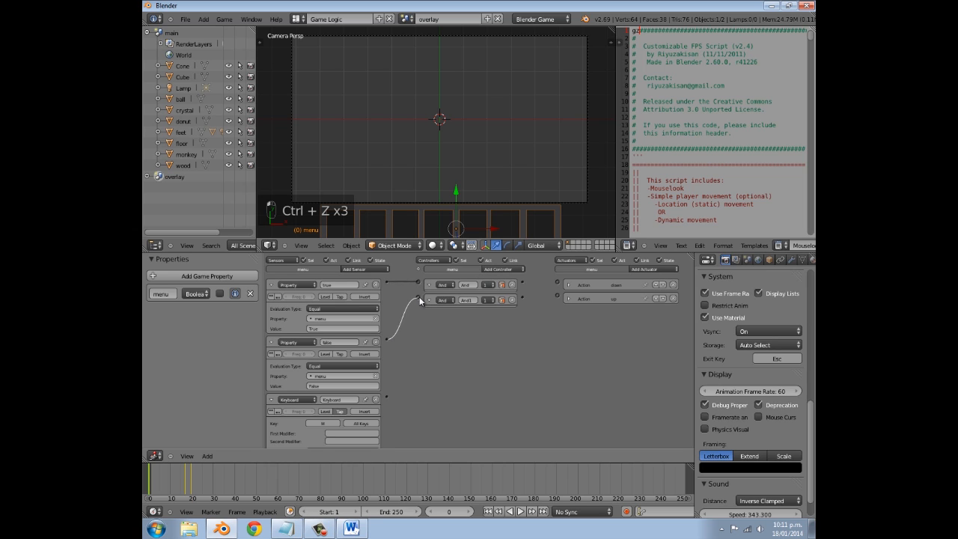
# - Link the true and Keyboard sensors to the first And controller, the false and Keyboard sensors to the second, and collapse the sensors
pyautogui.moveTo(410, 349); pyautogui.dragTo(414, 297)
pyautogui.moveTo(387, 394); pyautogui.dragTo(418, 298)
pyautogui.moveTo(389, 392); pyautogui.dragTo(418, 281)
pyautogui.moveTo(270, 283); pyautogui.dragTo(270, 310)
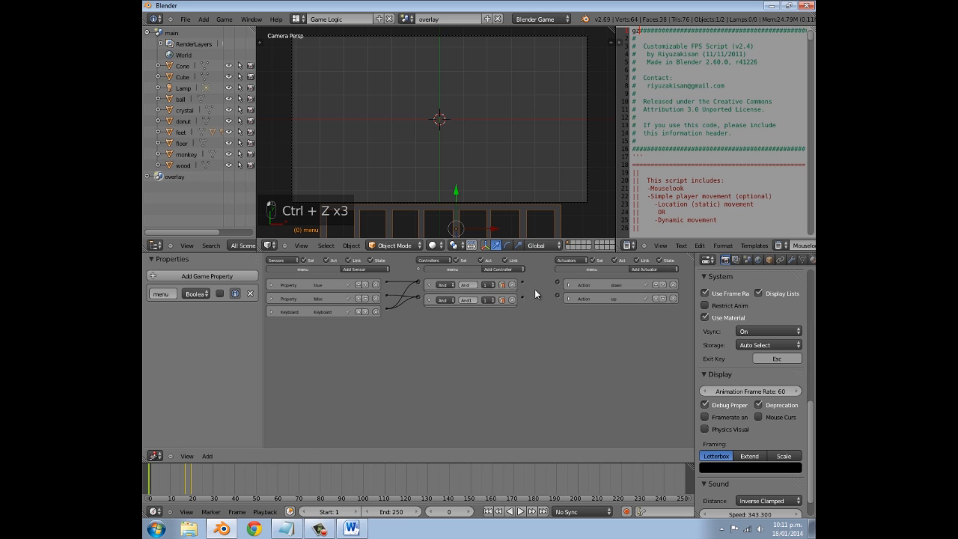
# - Link the first And controller to the down Action actuator and reorder the actuators so that up comes before down
pyautogui.scroll(1, 440, 324)
pyautogui.scroll(1, 440, 324)
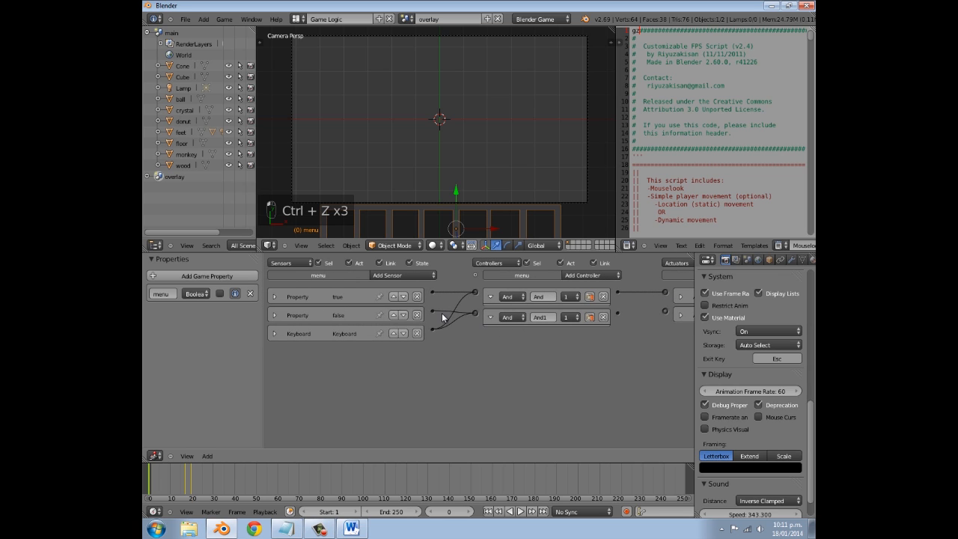
pyautogui.keyDown('ctrl'); pyautogui.hscroll(6, 539, 301); pyautogui.keyUp('ctrl')
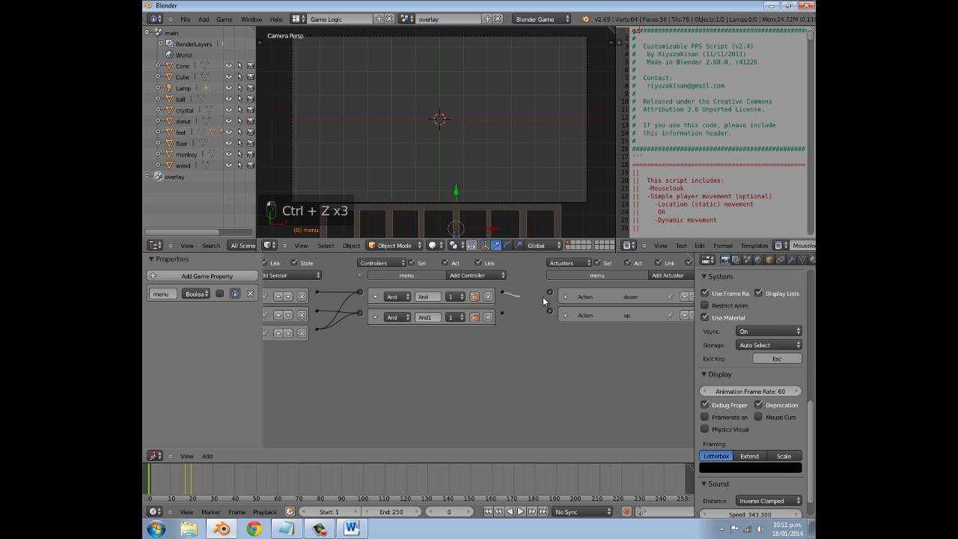
pyautogui.moveTo(551, 297); pyautogui.dragTo(550, 292)
pyautogui.moveTo(483, 331)
pyautogui.mouseDown(button='middle')
pyautogui.moveTo(552, 334)
pyautogui.moveTo(500, 339)
pyautogui.moveTo(487, 316)
pyautogui.mouseUp(button='middle')
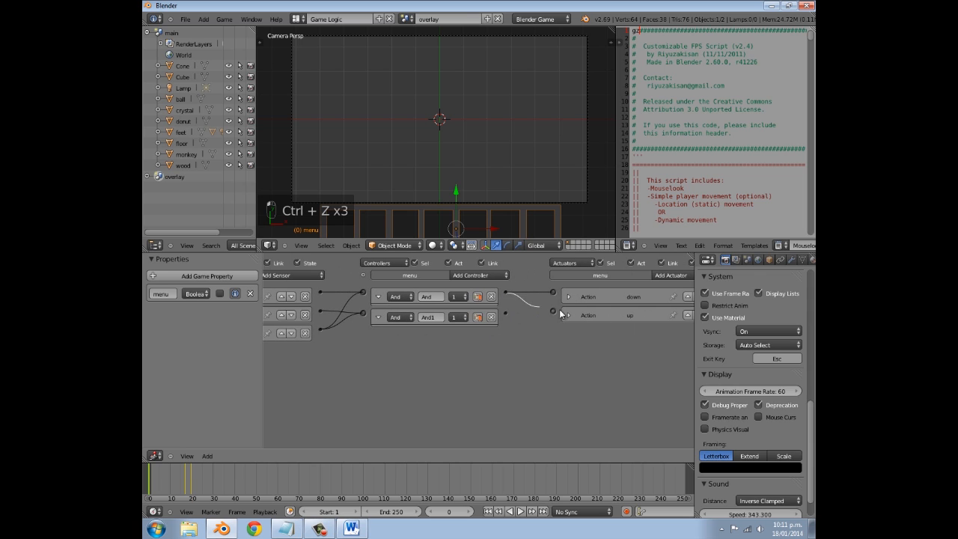
pyautogui.moveTo(550, 315); pyautogui.dragTo(552, 311)
pyautogui.moveTo(660, 302); pyautogui.dragTo(631, 302, button='middle')
pyautogui.click(665, 297)
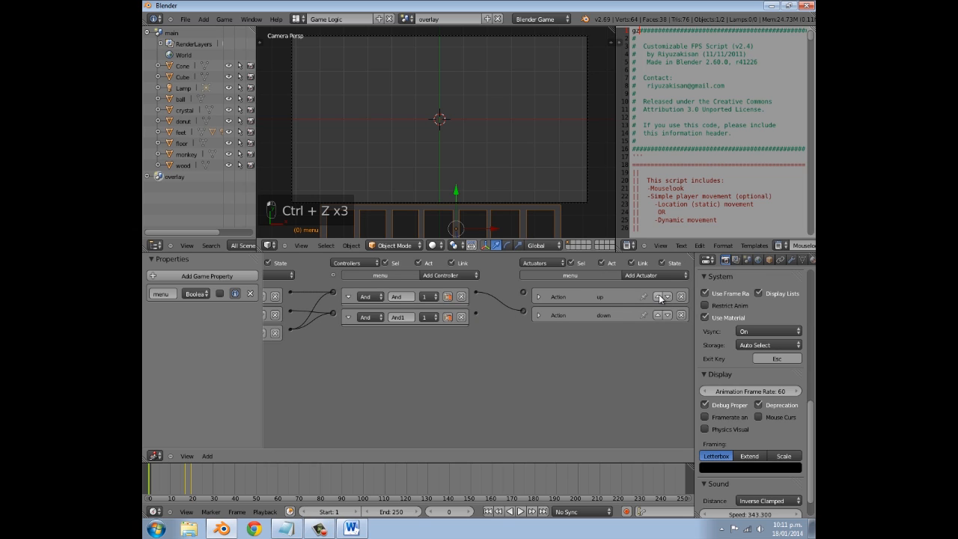
# - Link the second And controller to the up Action actuator
pyautogui.moveTo(468, 325); pyautogui.dragTo(563, 318, button='middle')
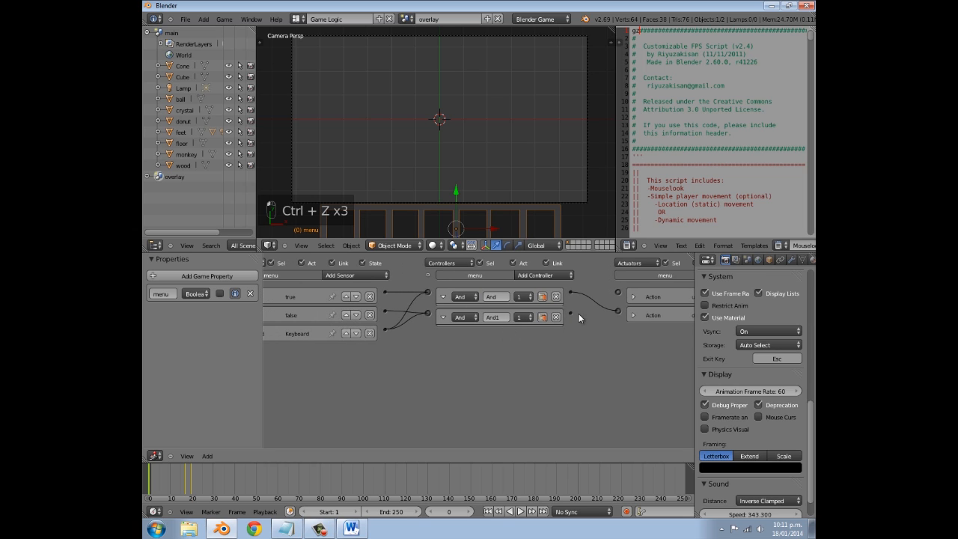
pyautogui.moveTo(597, 309); pyautogui.dragTo(617, 292)
pyautogui.moveTo(632, 293); pyautogui.dragTo(587, 313, button='middle')
pyautogui.moveTo(517, 324); pyautogui.dragTo(645, 334, button='middle')
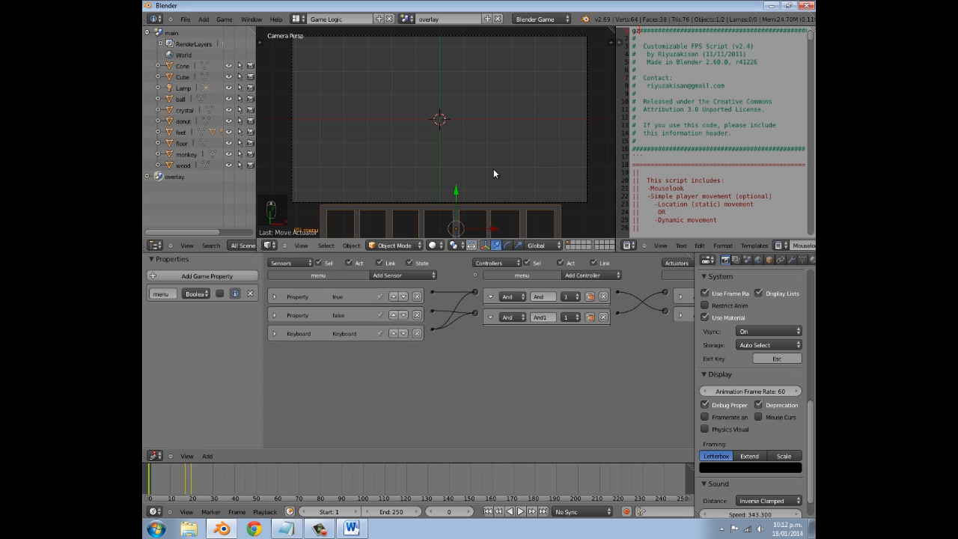
# - Run the overlay scene in the game engine and trigger the menu with M to test its slide-in, then end the game
pyautogui.scroll(7, 755, 360)
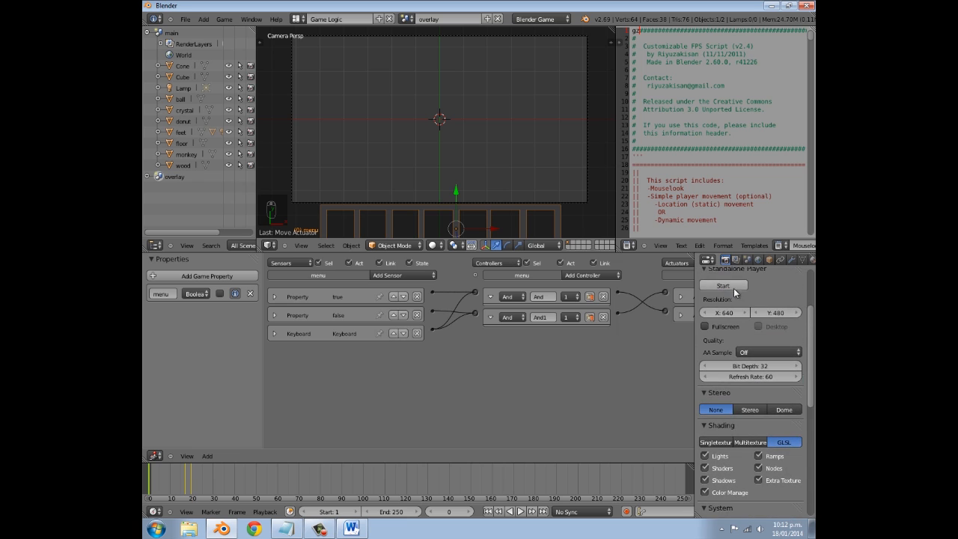
pyautogui.scroll(-7, 732, 354)
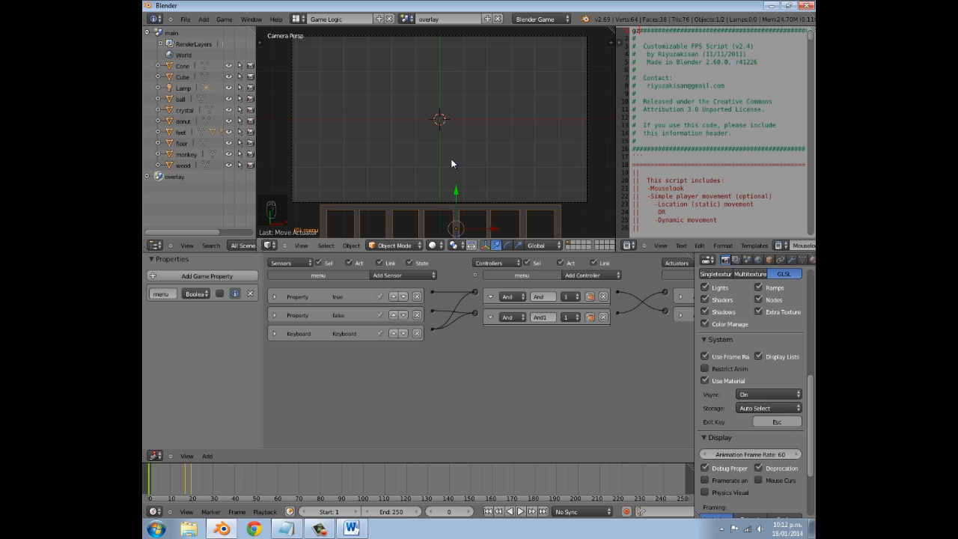
pyautogui.press('p')
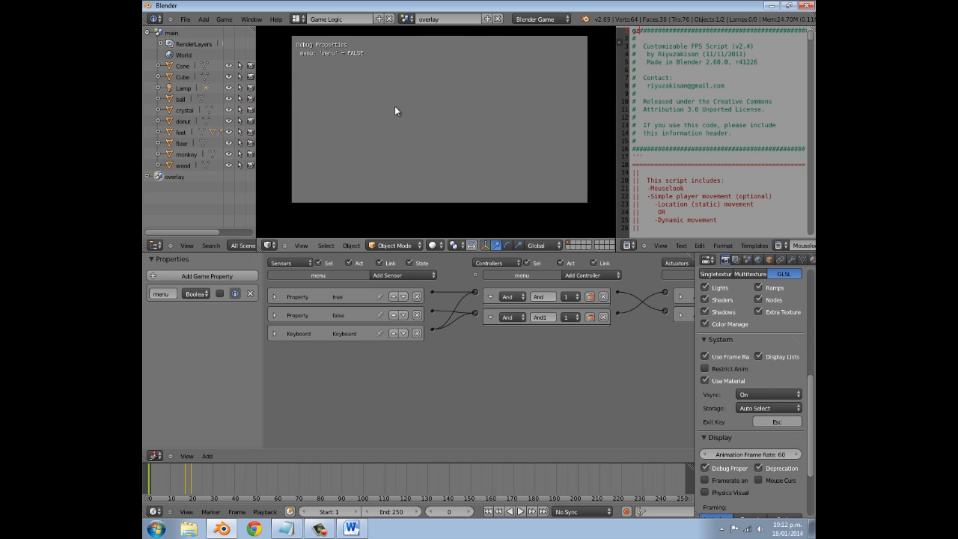
pyautogui.press('m')
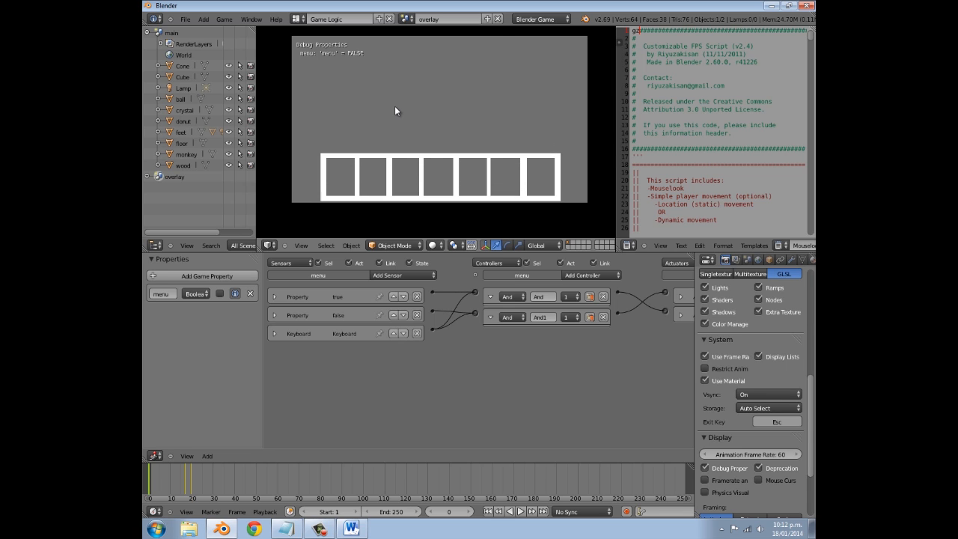
pyautogui.press('Escape')
# - Add two Property actuators to the menu object
pyautogui.keyDown('ctrl'); pyautogui.hscroll(5, 416, 347); pyautogui.keyUp('ctrl')
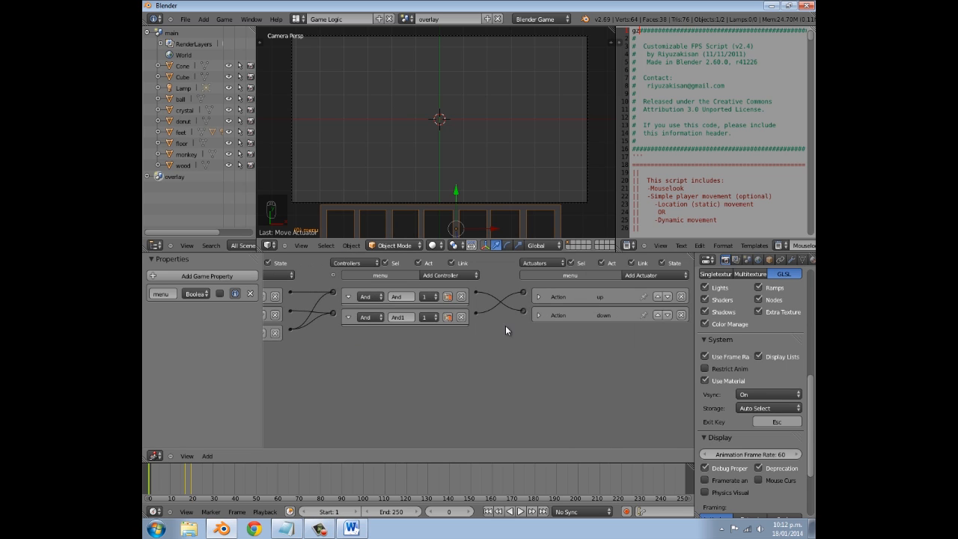
pyautogui.click(631, 285)
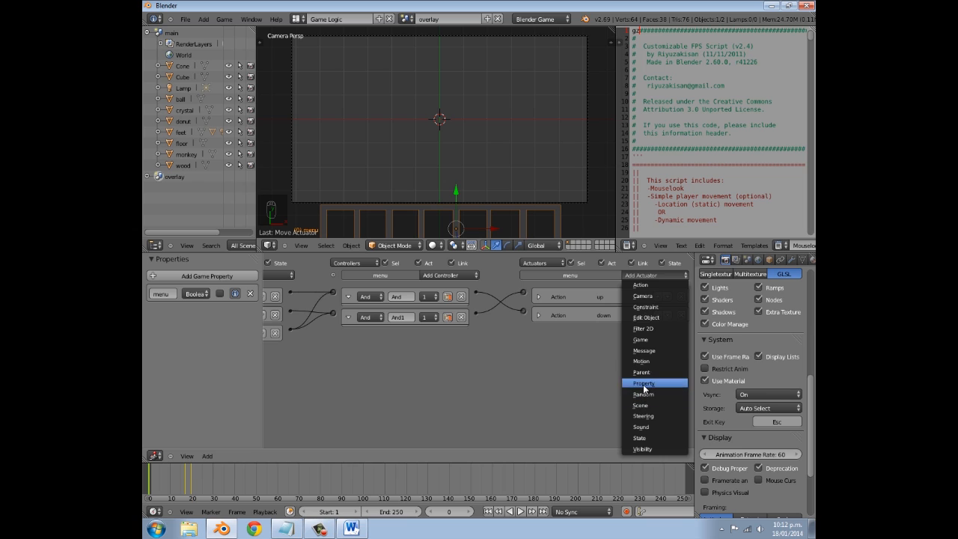
pyautogui.click(643, 384)
pyautogui.click(632, 275)
pyautogui.click(645, 382)
# - Make the first Property actuator assign True to the menu property and the second one assign False
pyautogui.click(612, 363)
pyautogui.click(613, 377)
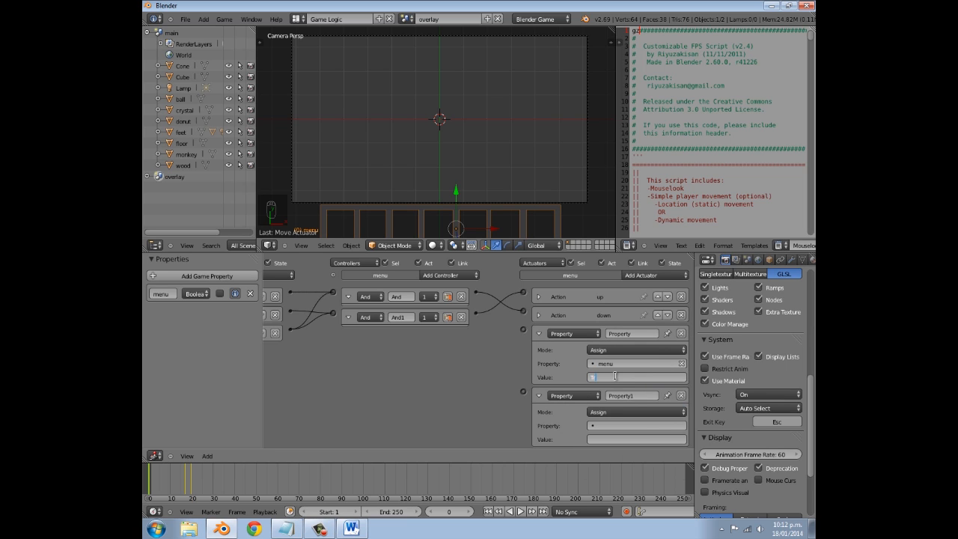
pyautogui.click(632, 425)
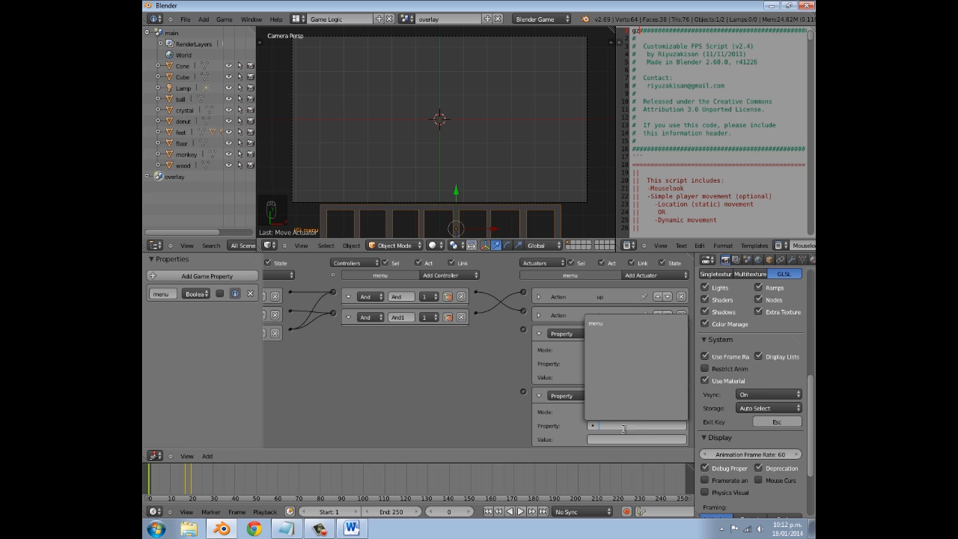
pyautogui.click(599, 323)
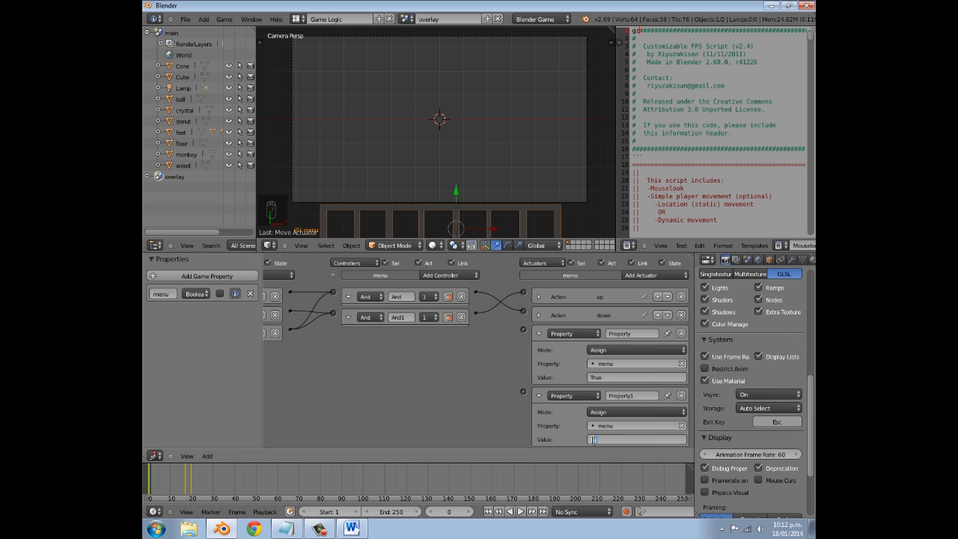
pyautogui.press('Return')
# - Link the first And controller to the second Property actuator and the second And controller to the first, and collapse both actuators
pyautogui.moveTo(475, 292); pyautogui.dragTo(523, 390)
pyautogui.moveTo(477, 313); pyautogui.dragTo(522, 330)
pyautogui.click(538, 332)
pyautogui.click(538, 352)
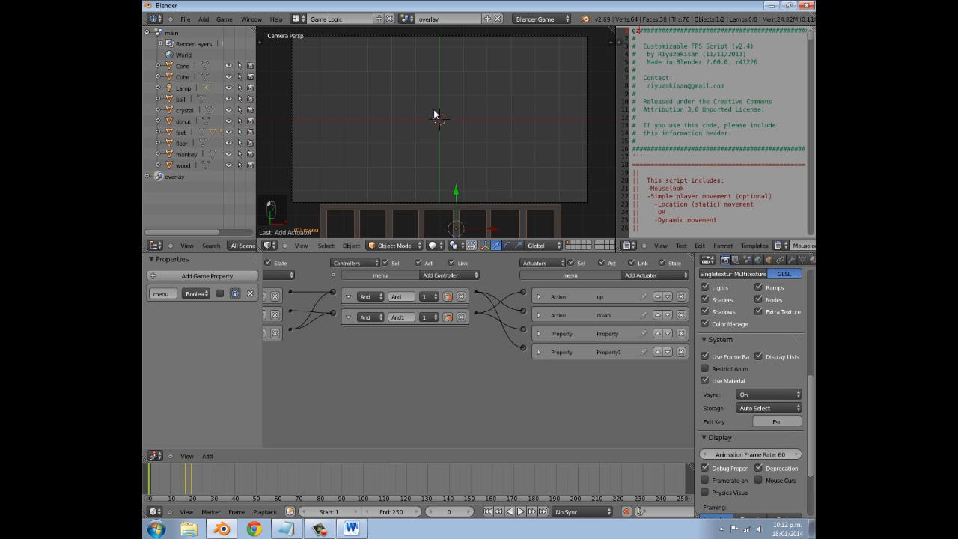
# - Run the game and toggle the menu repeatedly to test that it slides in and out, then end the game
pyautogui.press('p')
pyautogui.press('Tab')
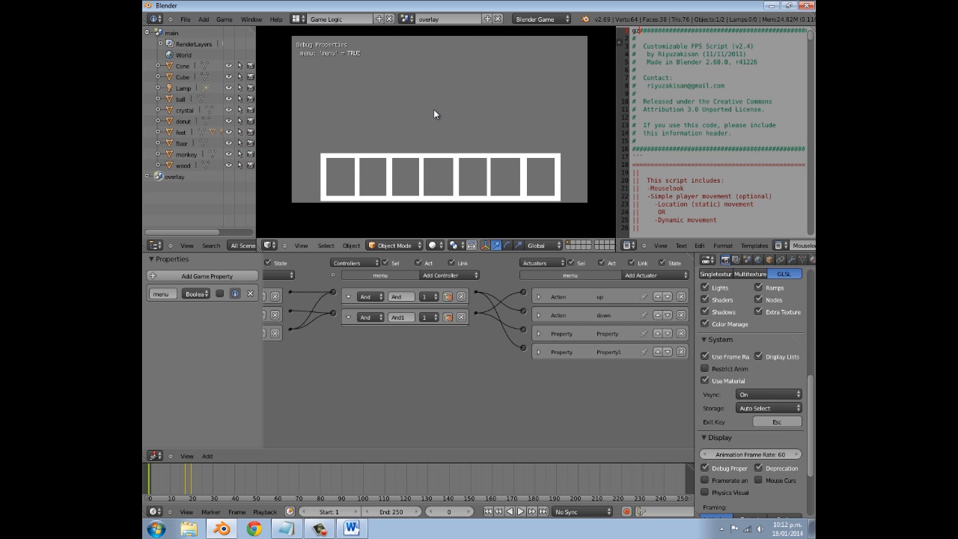
pyautogui.press('Tab')
pyautogui.press('Tab')
pyautogui.press('Tab')
pyautogui.press('Tab')
pyautogui.press('Tab')
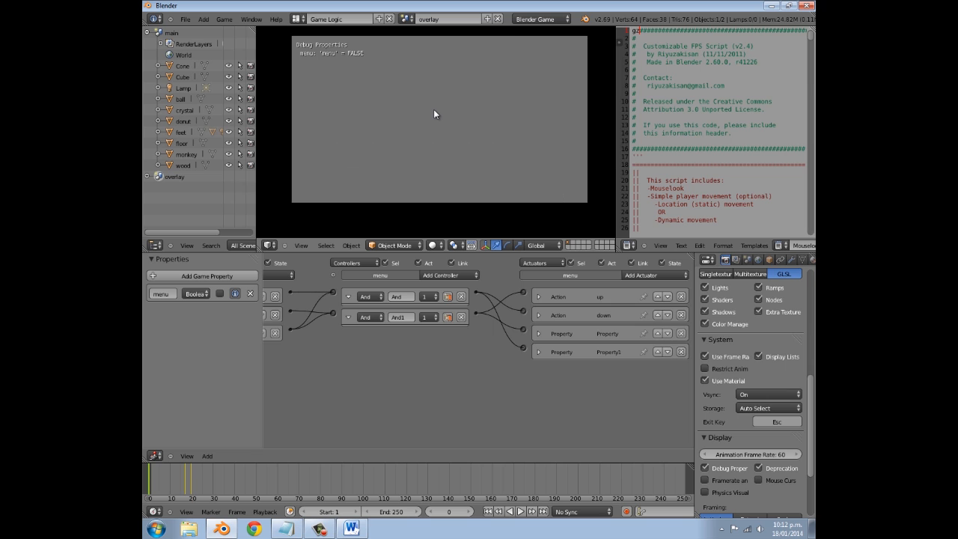
pyautogui.press('Escape')
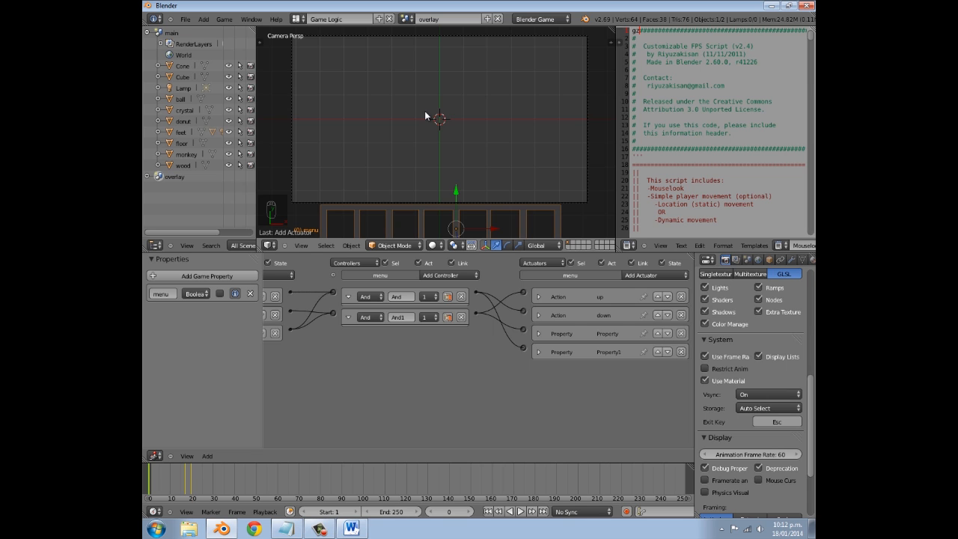
# - Save the Blender file as inventory in the tutorials folder
pyautogui.hotkey('ctrl', 's')
pyautogui.click(323, 60)
pyautogui.write('inventory')
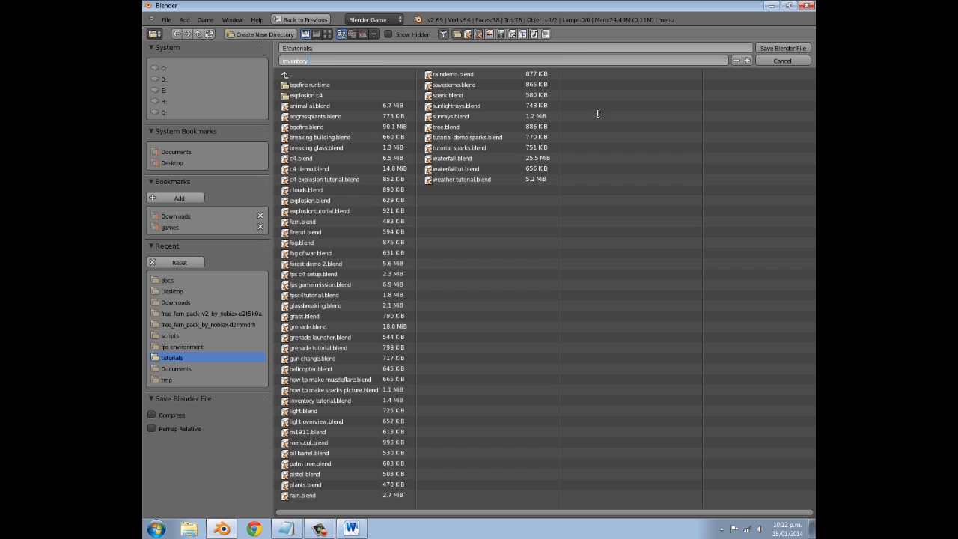
pyautogui.press('Return')
pyautogui.click(763, 48)
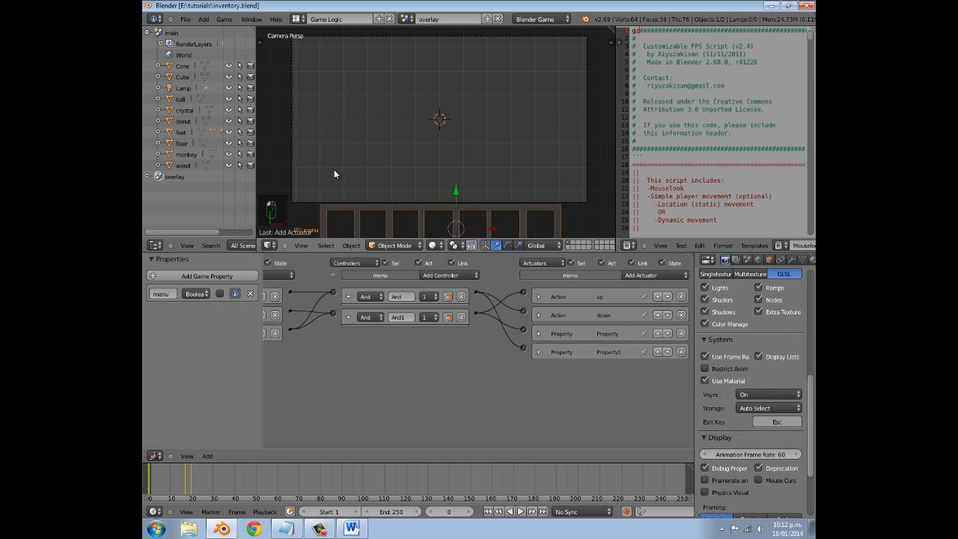
# - Examine the pickup objects in the main scene and the slotted menu in the overlay scene, ending in the overlay scene
pyautogui.keyDown('shift'); pyautogui.moveTo(513, 114); pyautogui.dragTo(511, 92, button='middle'); pyautogui.keyUp('shift')
pyautogui.click(406, 19)
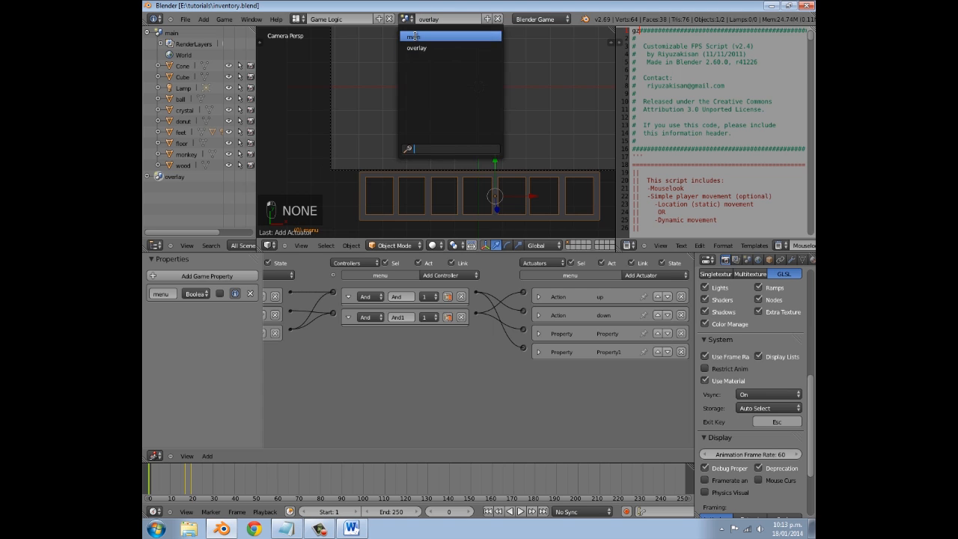
pyautogui.click(419, 36)
pyautogui.moveTo(462, 100); pyautogui.dragTo(463, 156, button='middle')
pyautogui.rightClick(464, 159)
pyautogui.keyDown('shift'); pyautogui.moveTo(517, 140); pyautogui.dragTo(471, 167, button='middle'); pyautogui.keyUp('shift')
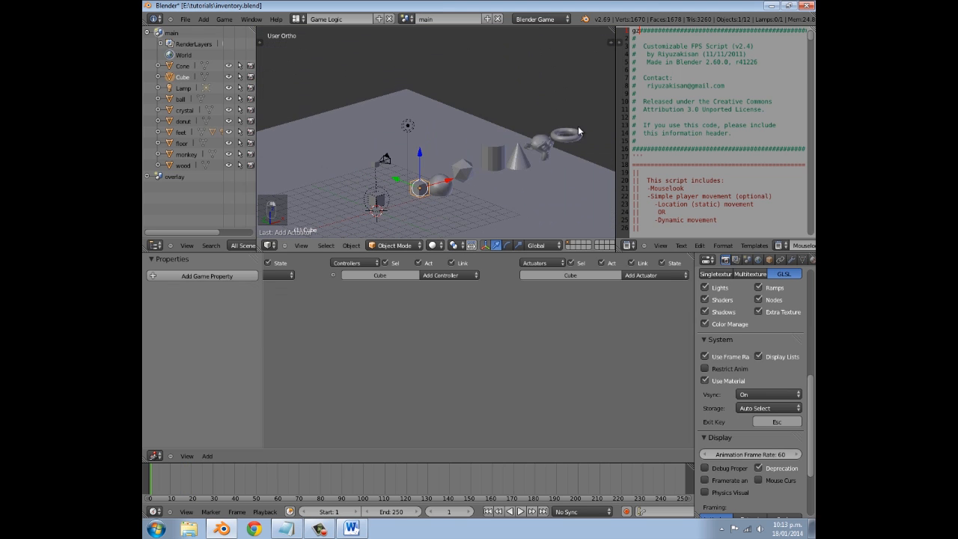
pyautogui.click(406, 18)
pyautogui.click(419, 45)
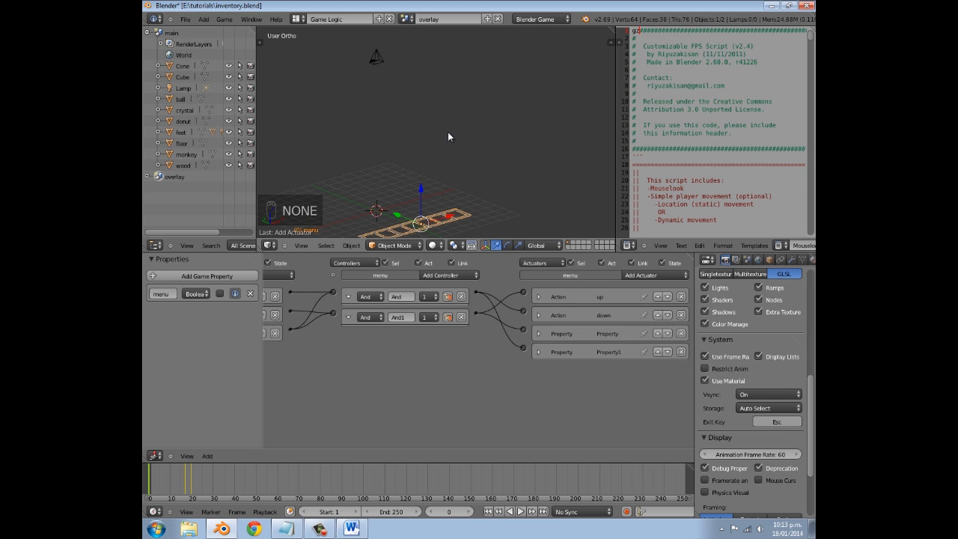
pyautogui.scroll(-3, 404, 193)
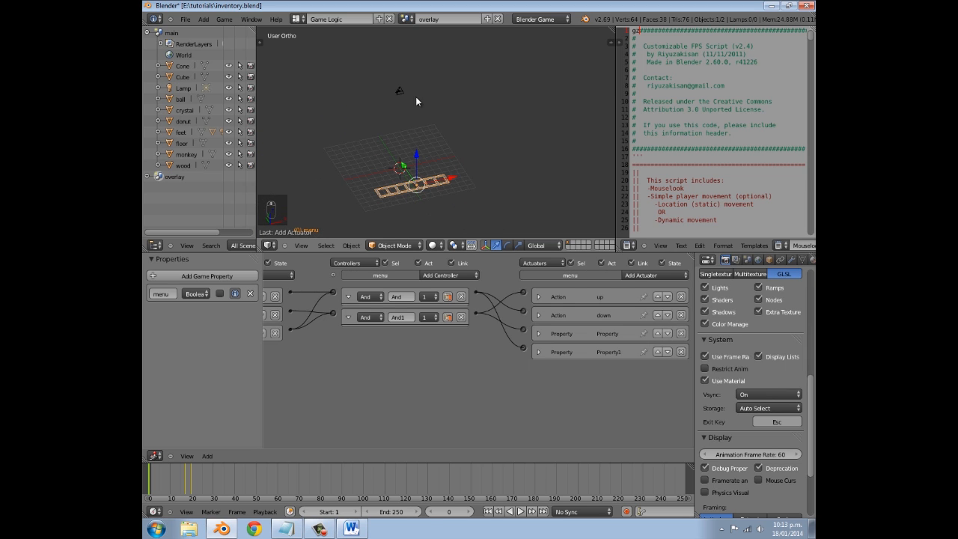
pyautogui.click(407, 18)
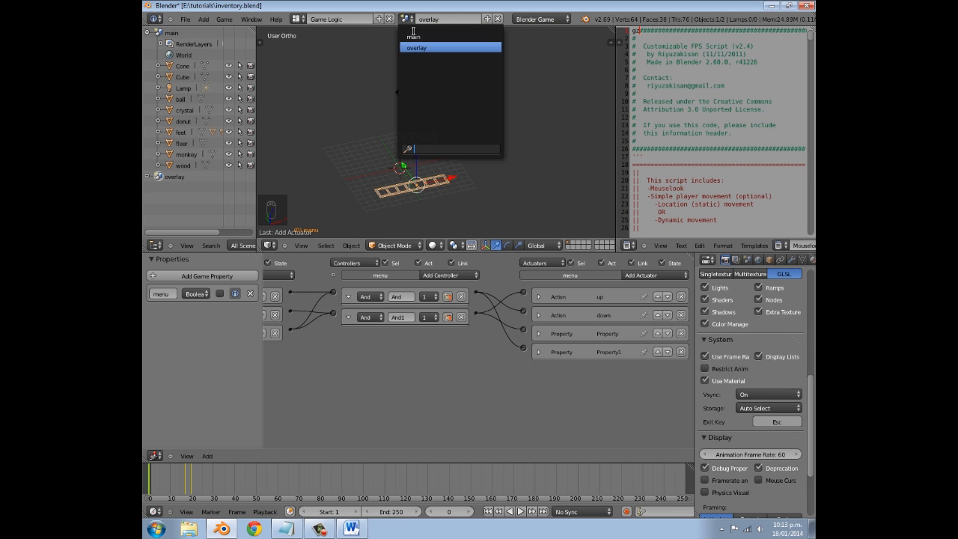
pyautogui.click(416, 35)
pyautogui.moveTo(398, 109); pyautogui.dragTo(527, 104, button='middle')
pyautogui.click(406, 19)
pyautogui.click(418, 48)
# - Look through the overlay scene's camera and add a cube mesh at the 3D cursor
pyautogui.press('KP_0')
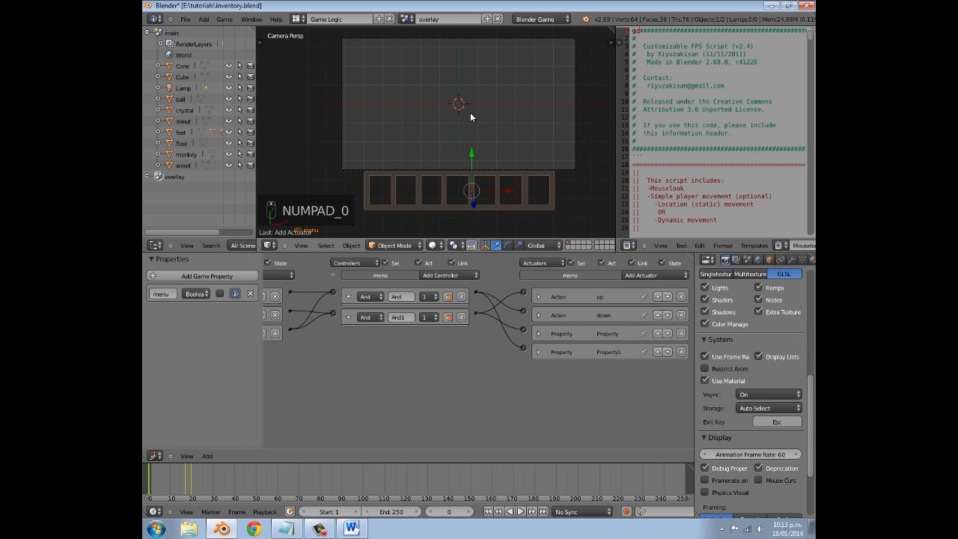
pyautogui.hotkey('shift', 'a')
pyautogui.moveTo(476, 112)
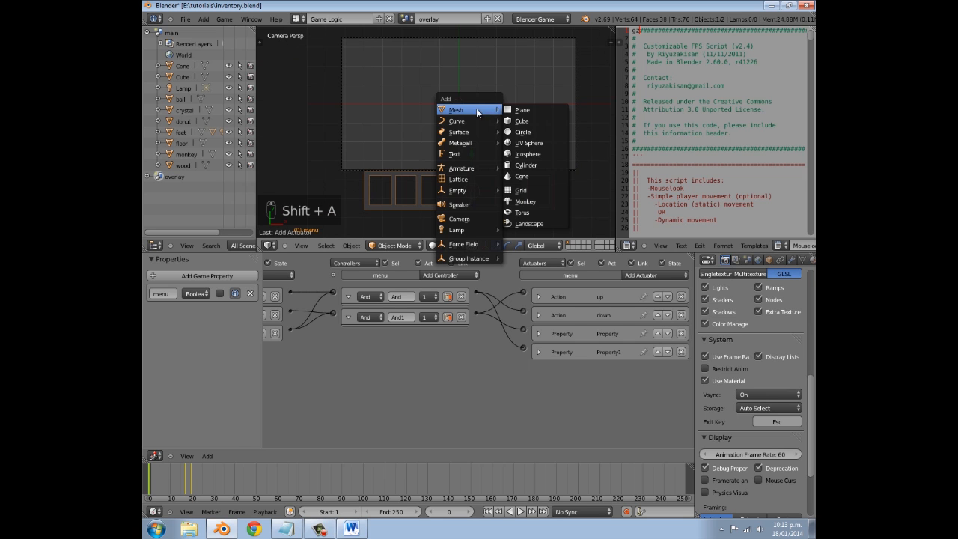
pyautogui.click(523, 120)
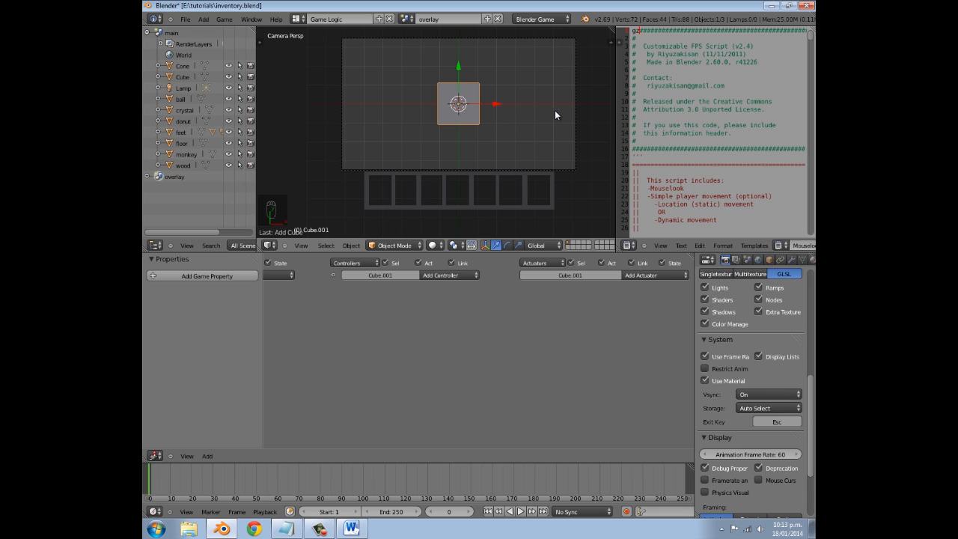
# - Move the cube down over the slotted menu and set the current animation frame to 20
pyautogui.press('g')
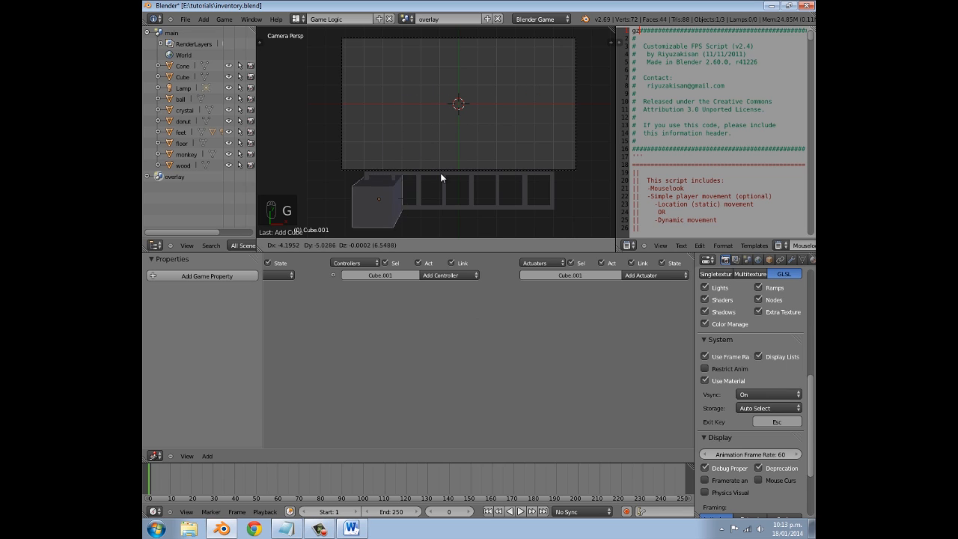
pyautogui.click(433, 182)
pyautogui.moveTo(167, 492); pyautogui.dragTo(194, 475)
pyautogui.scroll(4, 420, 137)
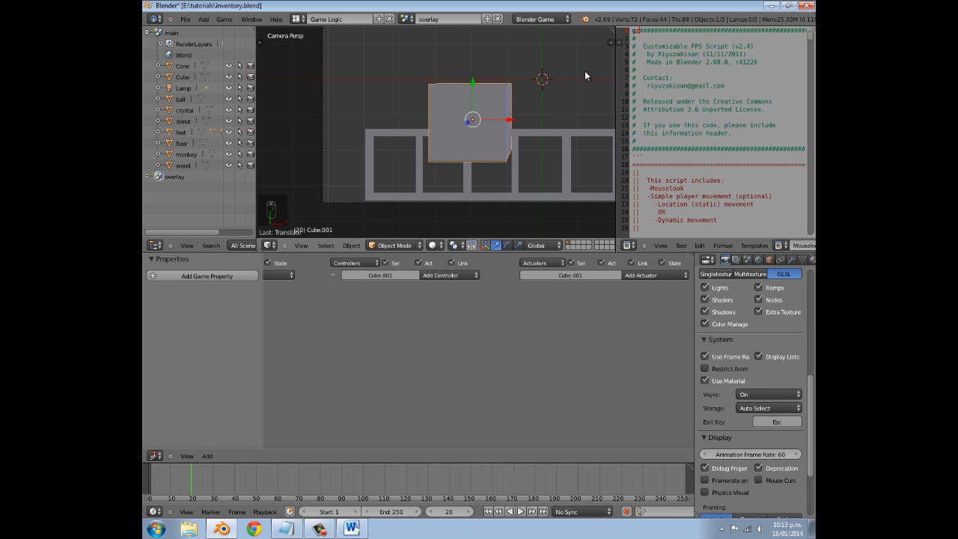
# - Scale the cube down and position it inside the first slot of the menu
pyautogui.press('s')
pyautogui.click(533, 96)
pyautogui.press('g')
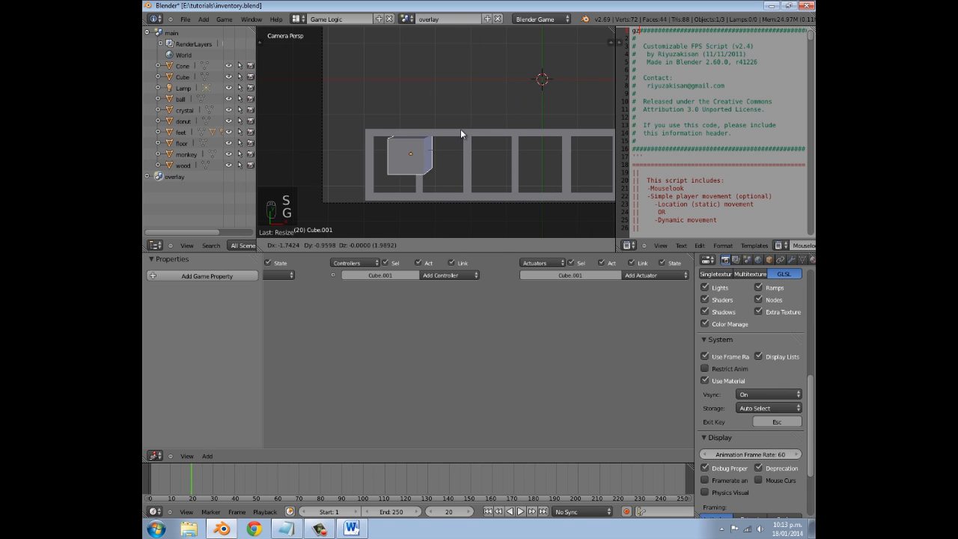
pyautogui.click(456, 141)
pyautogui.press('s')
pyautogui.click(460, 139)
pyautogui.press('g')
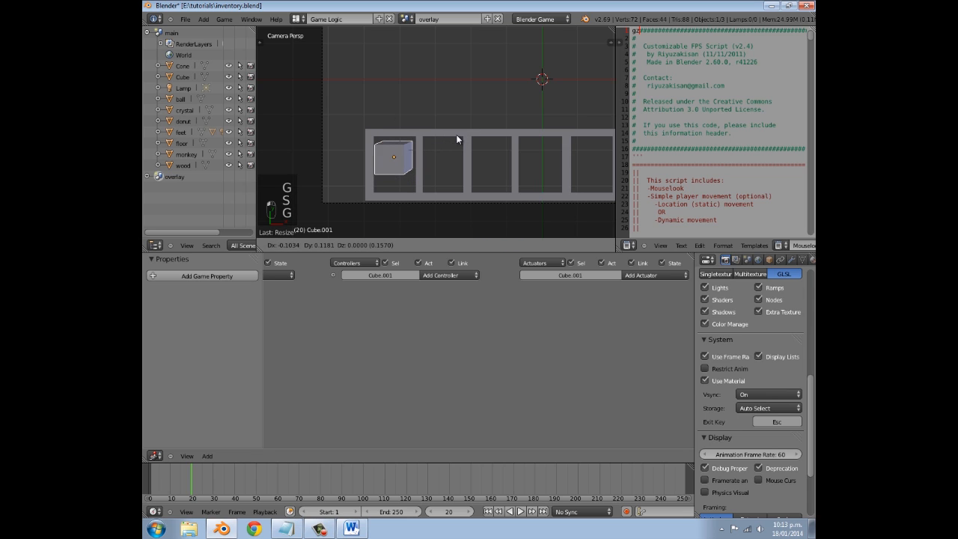
pyautogui.click(457, 133)
pyautogui.scroll(-5, 501, 119)
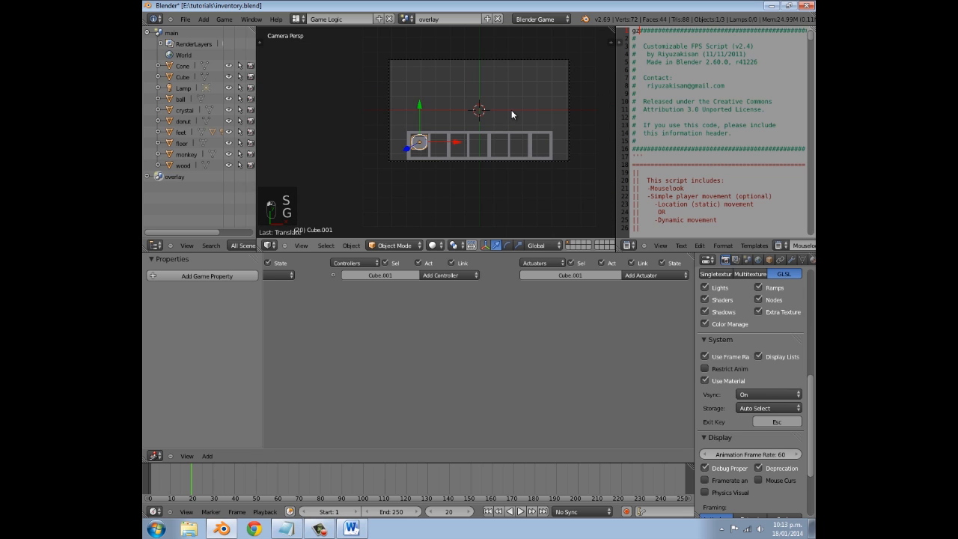
pyautogui.scroll(4, 511, 110)
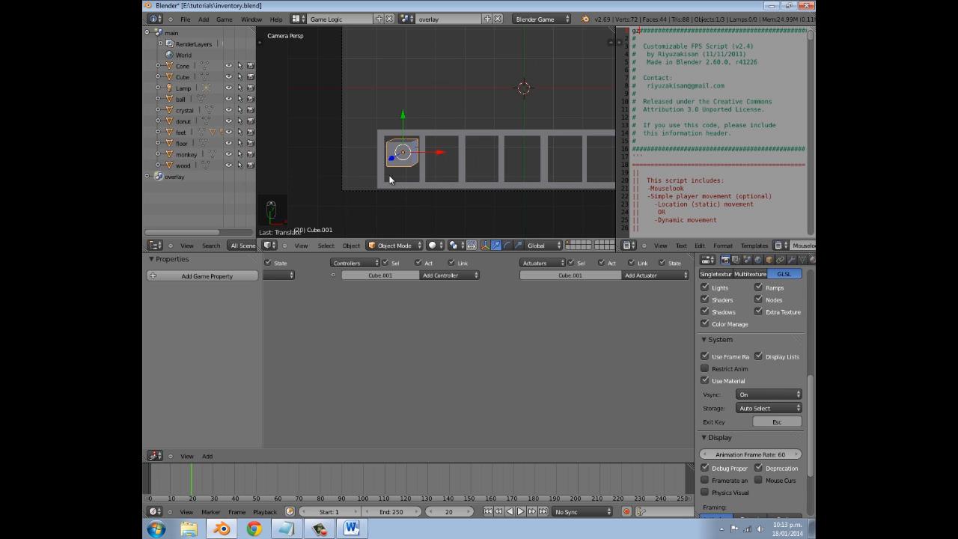
# - Add a UV sphere mesh to the overlay scene and give it smooth shading
pyautogui.hotkey('shift', 'a')
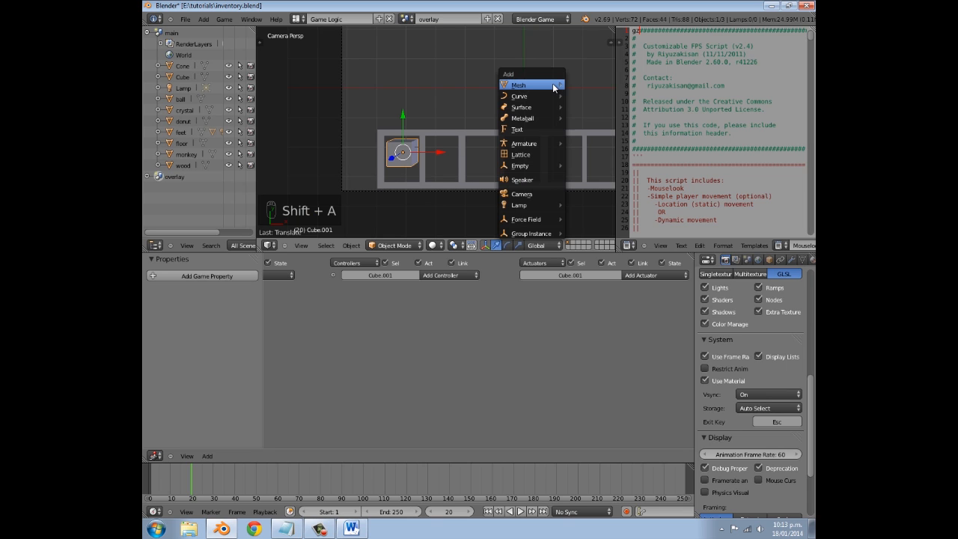
pyautogui.moveTo(550, 85)
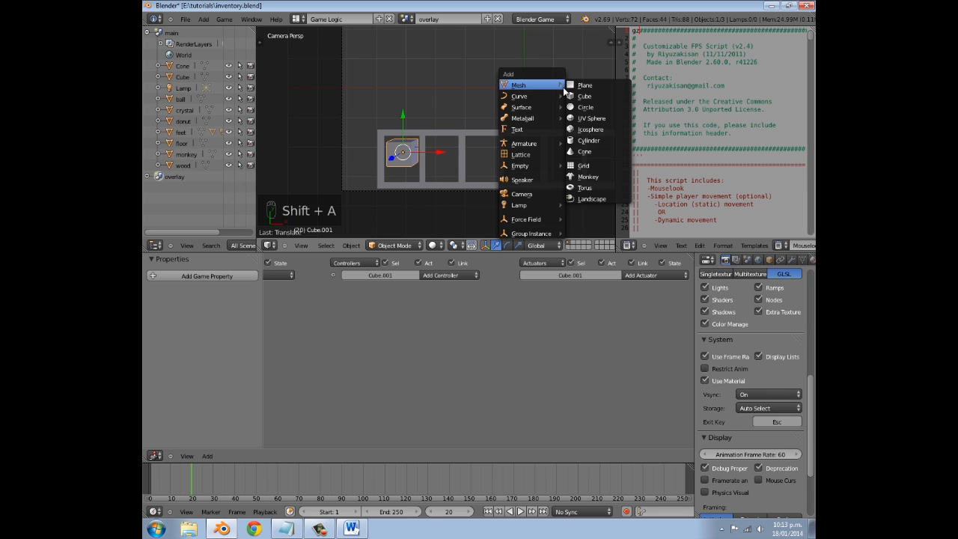
pyautogui.click(589, 118)
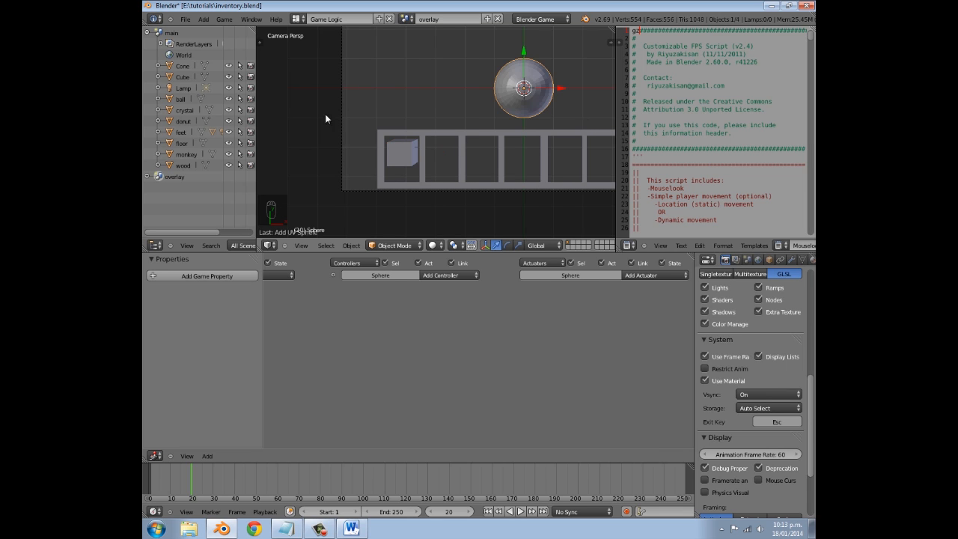
pyautogui.press('t')
pyautogui.click(276, 127)
pyautogui.press('t')
# - Scale the sphere down and position it inside the second slot, level with the cube icon
pyautogui.press('s')
pyautogui.click(549, 108)
pyautogui.press('g')
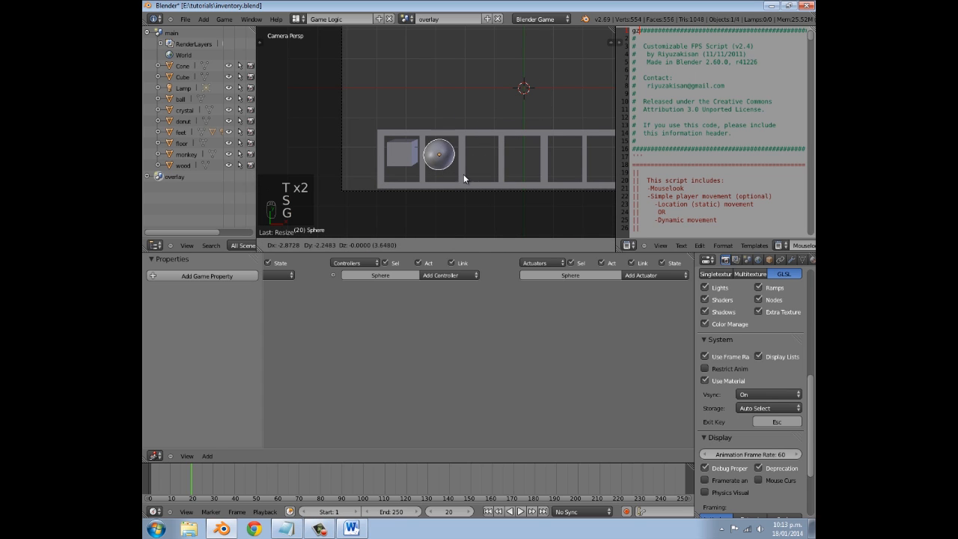
pyautogui.click(465, 173)
pyautogui.press('s')
pyautogui.click(483, 171)
pyautogui.press('g')
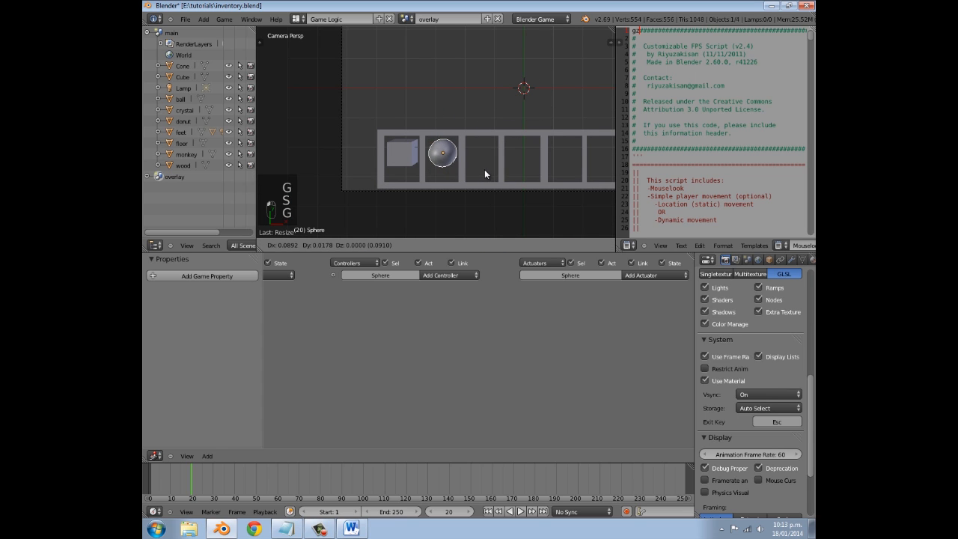
pyautogui.click(484, 170)
pyautogui.press('g')
pyautogui.press('x')
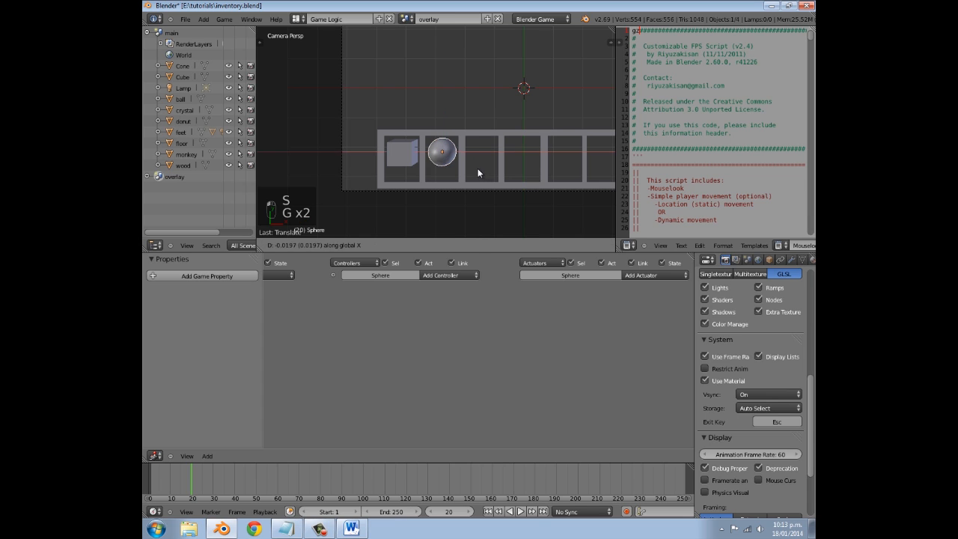
pyautogui.click(477, 169)
# - Add an icosphere mesh, scaled down to fit inside the third slot of the menu
pyautogui.hotkey('shift', 'a')
pyautogui.moveTo(517, 101)
pyautogui.click(559, 145)
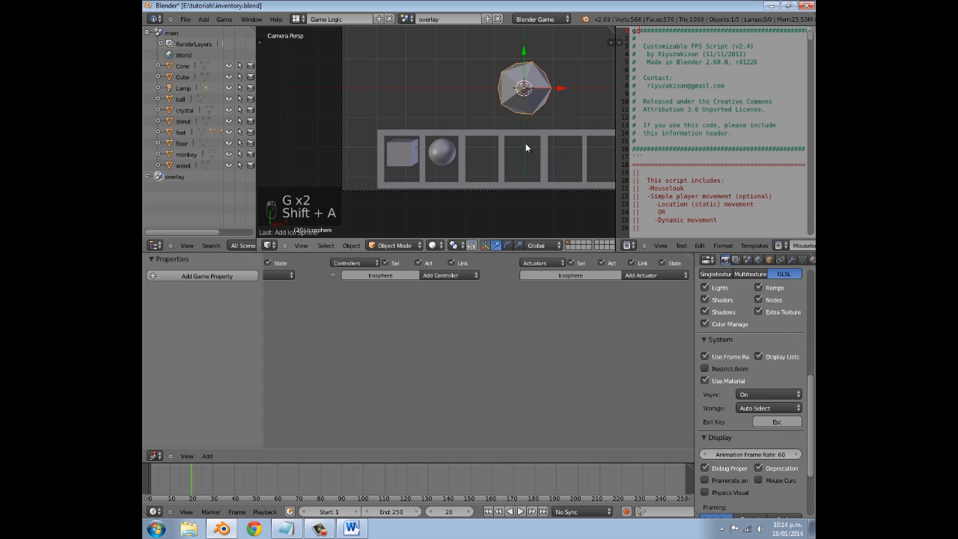
pyautogui.press('s')
pyautogui.click(550, 120)
pyautogui.press('g')
pyautogui.click(497, 181)
pyautogui.press('s')
pyautogui.click(544, 183)
pyautogui.press('g')
pyautogui.click(545, 187)
pyautogui.scroll(-3, 504, 80)
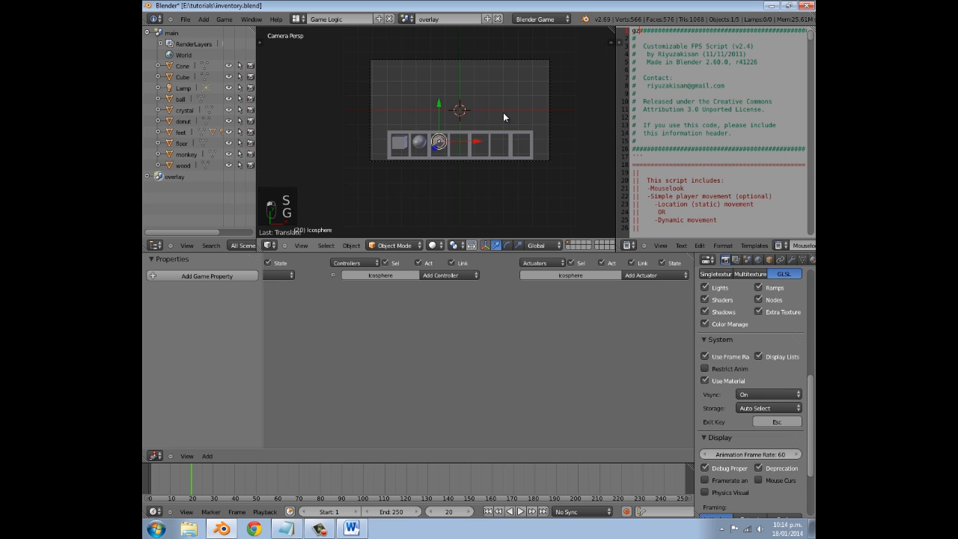
# - Add a cylinder mesh to the overlay scene and rotate it 90 degrees about the X axis
pyautogui.hotkey('shift', 'a')
pyautogui.moveTo(500, 115)
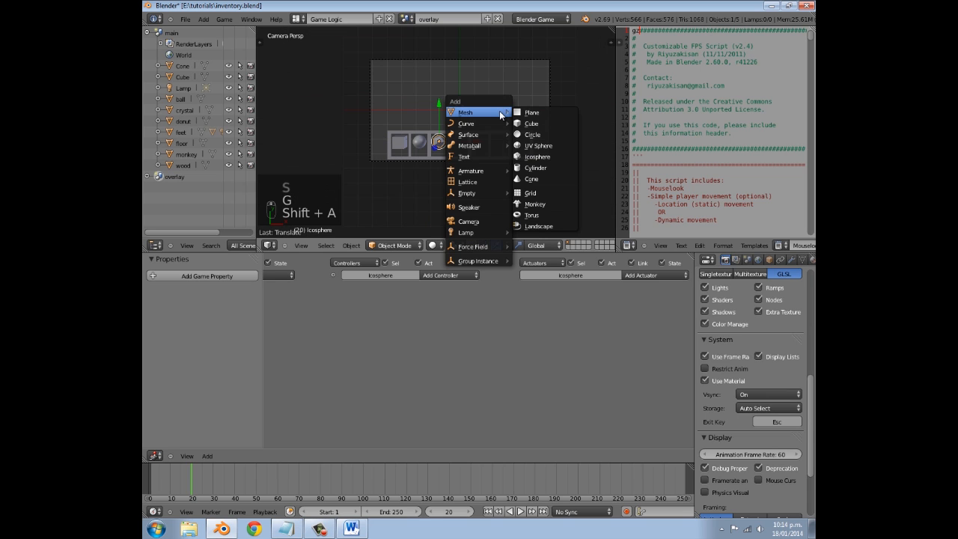
pyautogui.click(546, 170)
pyautogui.scroll(3, 503, 164)
pyautogui.write('rx90')
pyautogui.press('Return')
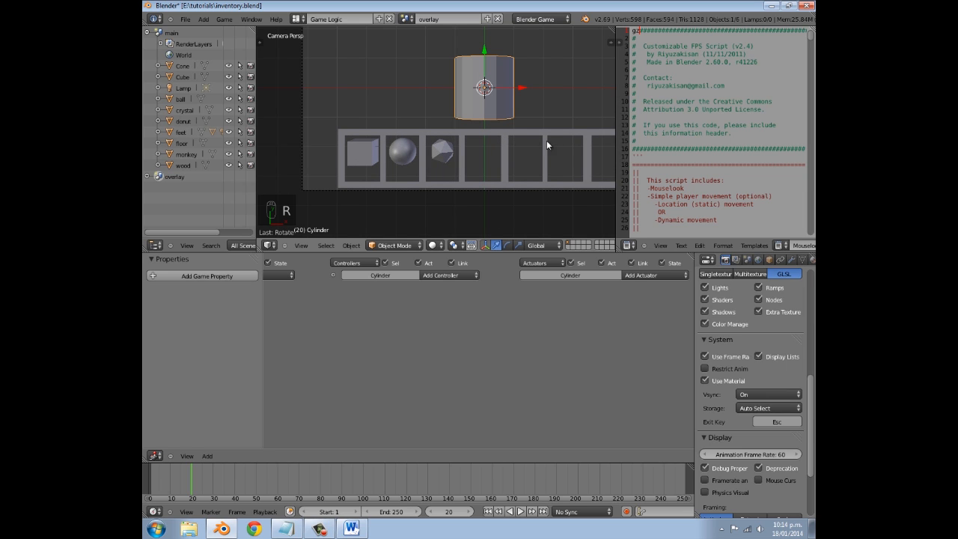
# - Scale the cylinder down and position it inside the fourth slot of the menu
pyautogui.press('s')
pyautogui.click(501, 92)
pyautogui.press('g')
pyautogui.click(513, 150)
pyautogui.press('s')
pyautogui.click(515, 154)
pyautogui.press('g')
pyautogui.click(515, 152)
# - Add a cone mesh and rotate it about the X axis in three 90-degree turns so its tip points up in the camera view
pyautogui.hotkey('shift', 'a')
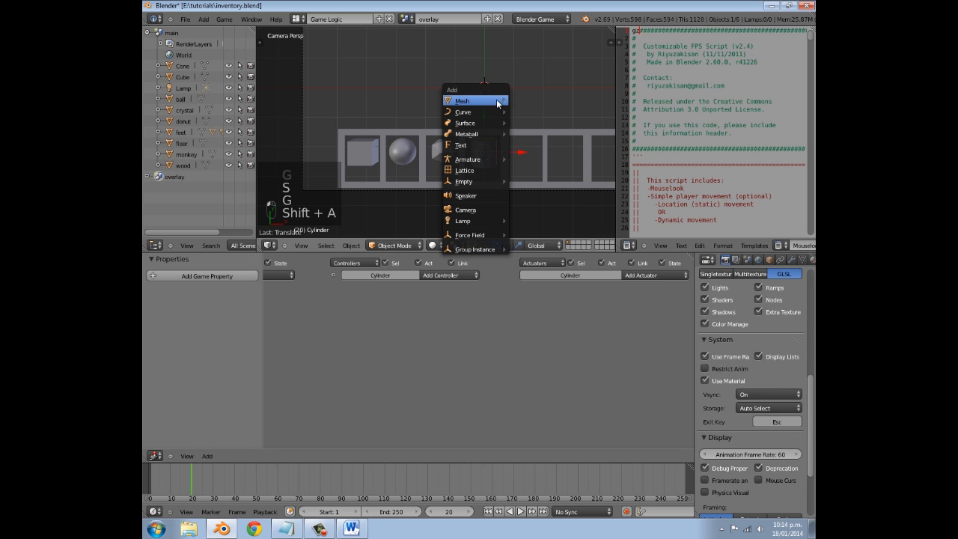
pyautogui.click(542, 167)
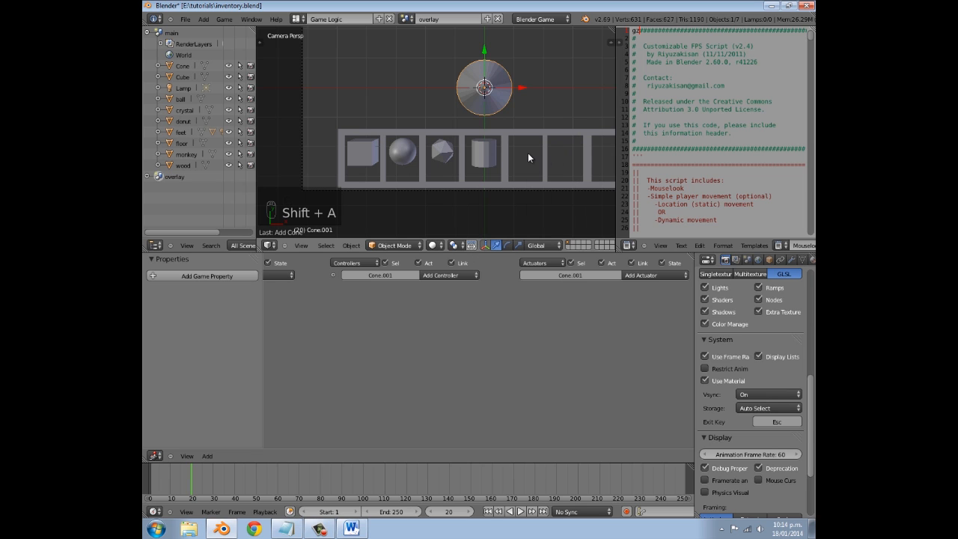
pyautogui.write('rx90')
pyautogui.press('Return')
pyautogui.write('rx')
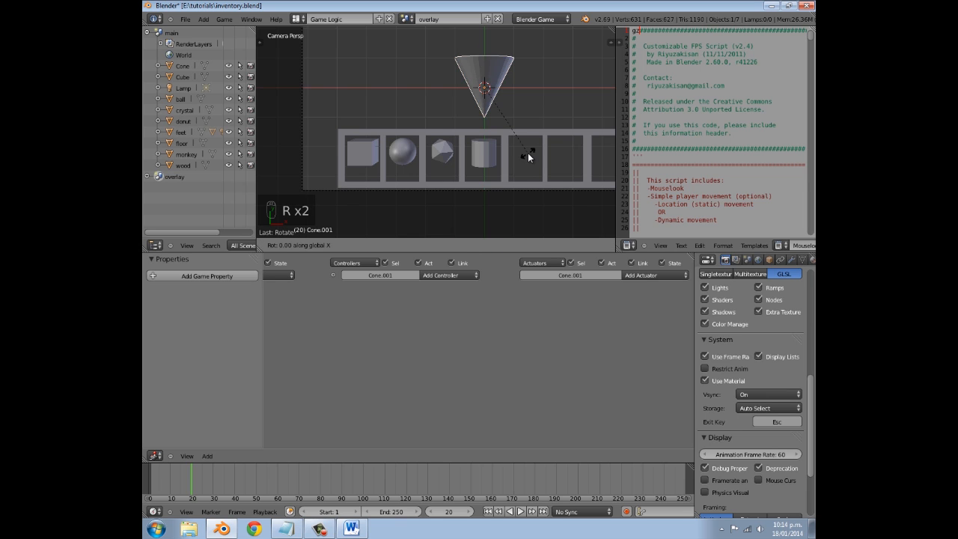
pyautogui.write('90')
pyautogui.press('Return')
pyautogui.write('rx90')
pyautogui.press('Return')
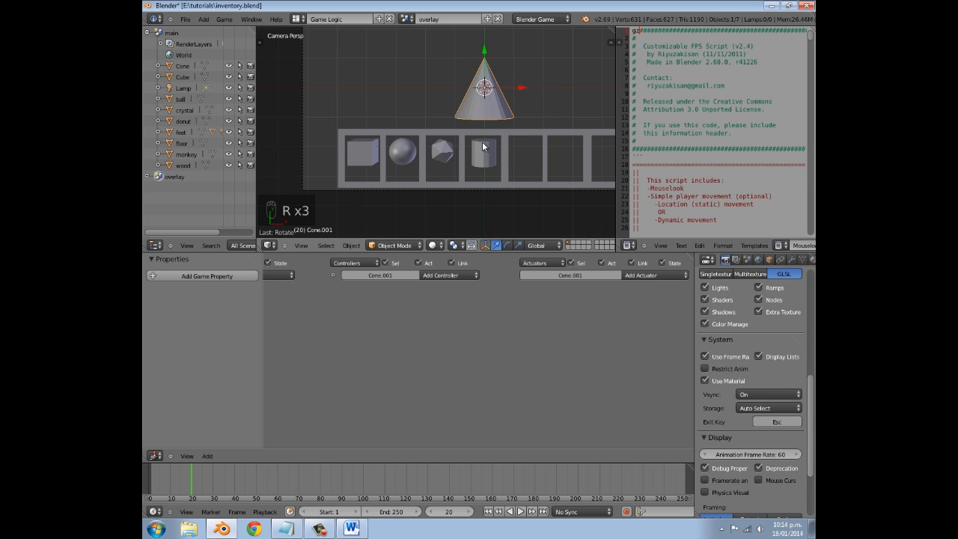
# - Scale the cone down and position it inside the fifth slot of the menu
pyautogui.press('g')
pyautogui.click(518, 125)
pyautogui.press('s')
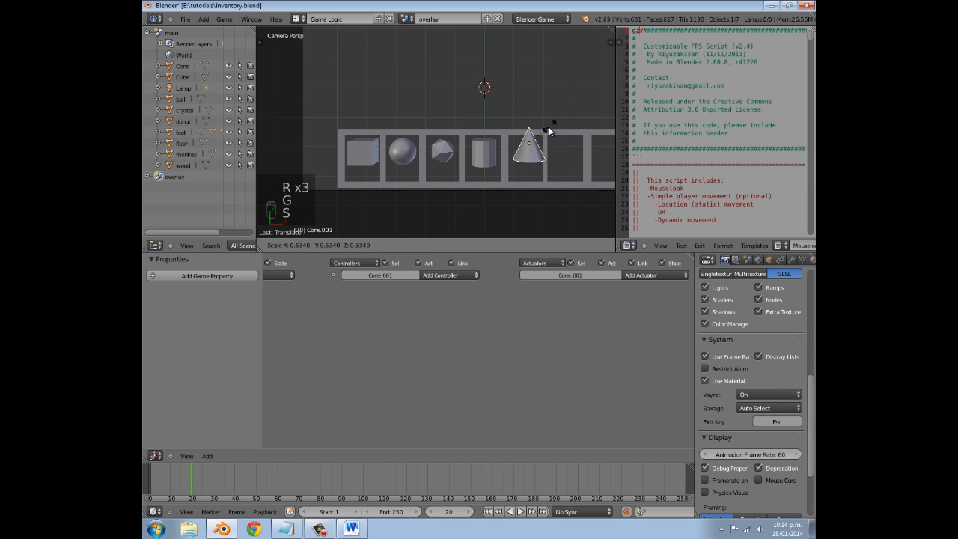
pyautogui.click(546, 131)
pyautogui.scroll(3, 546, 131)
pyautogui.press('s')
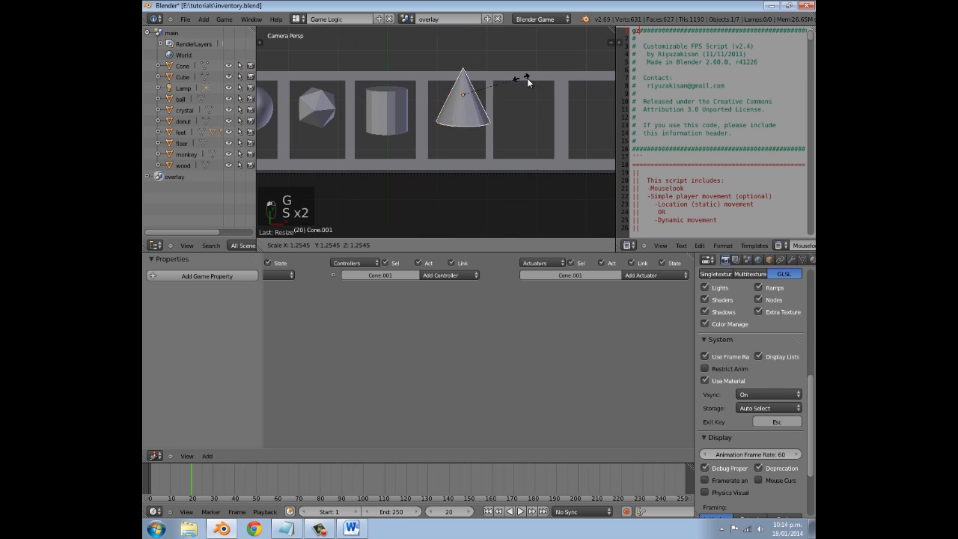
pyautogui.press('g')
pyautogui.click(529, 91)
pyautogui.press('s')
pyautogui.click(515, 94)
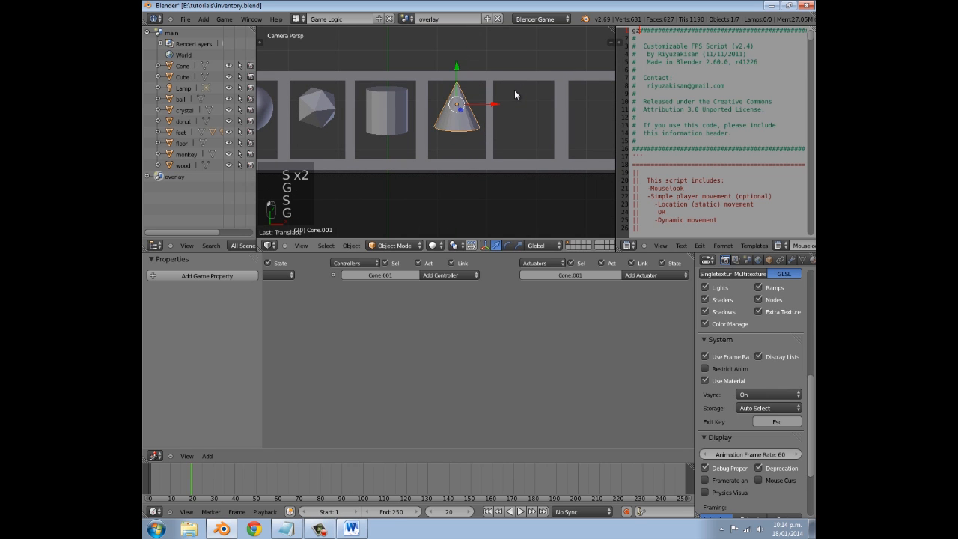
pyautogui.press('s')
pyautogui.click(517, 92)
pyautogui.scroll(-4, 477, 91)
# - Add a monkey mesh and rotate it -90 degrees about the X axis so it faces the camera
pyautogui.hotkey('shift', 'a')
pyautogui.moveTo(475, 87)
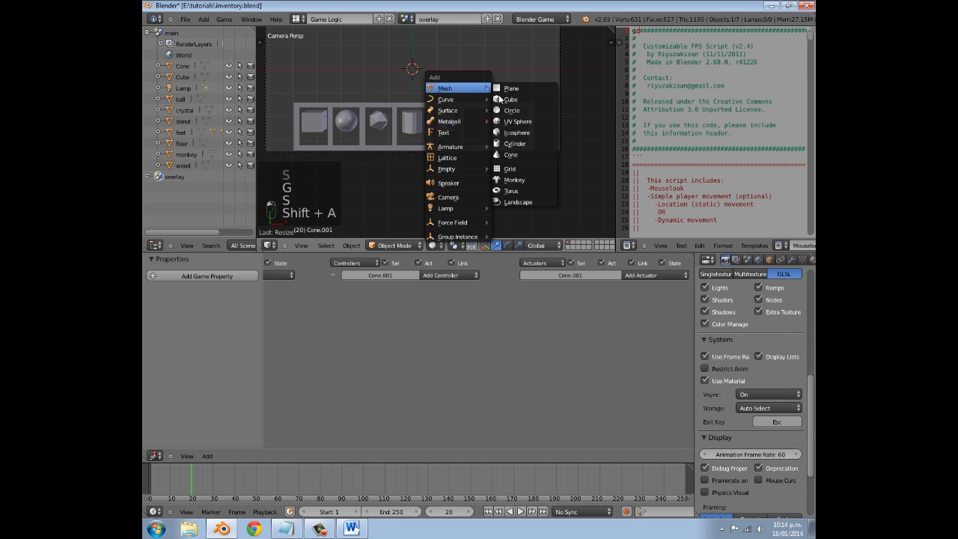
pyautogui.click(530, 180)
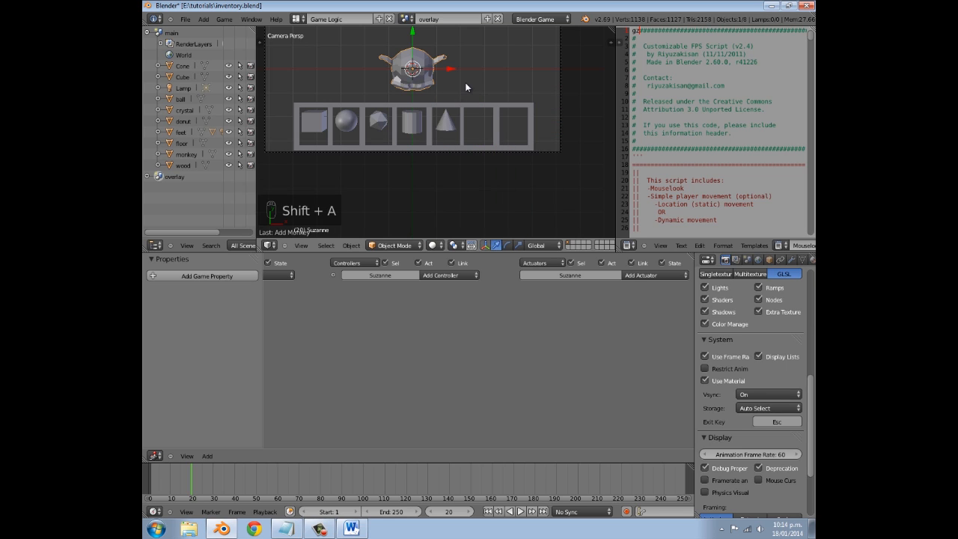
pyautogui.write('r-90')
pyautogui.press('Return')
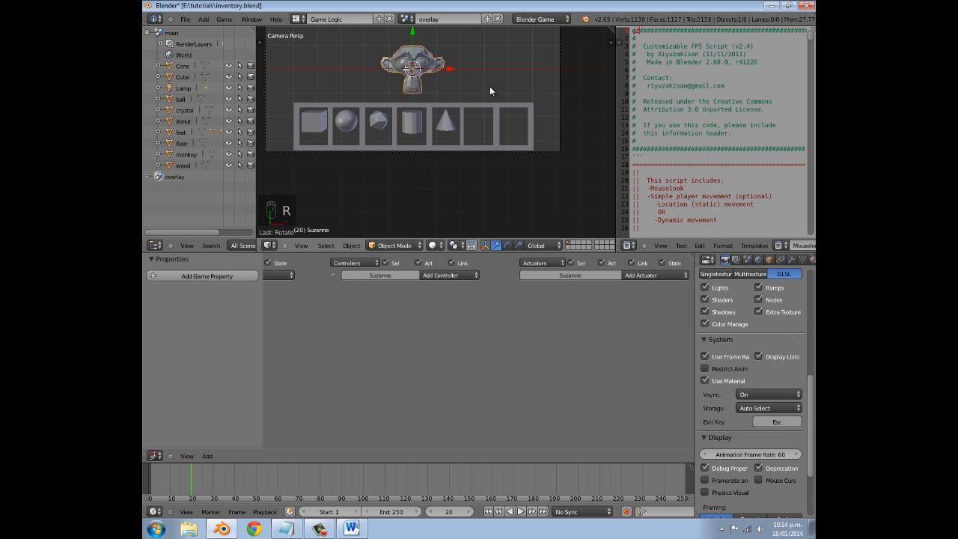
# - Scale the monkey head down and position it inside the sixth slot of the menu
pyautogui.press('s')
pyautogui.click(460, 77)
pyautogui.press('g')
pyautogui.click(530, 135)
pyautogui.press('s')
pyautogui.click(525, 138)
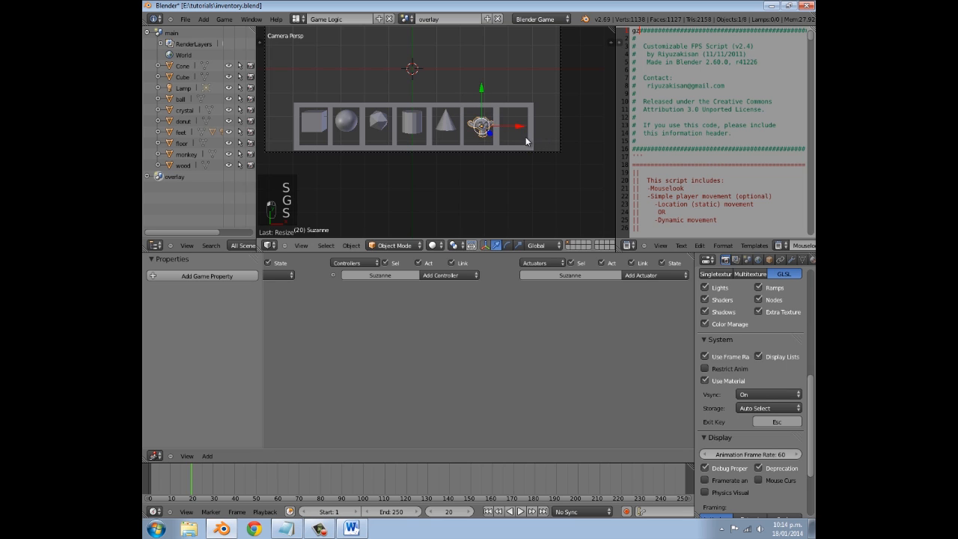
pyautogui.scroll(2, 525, 136)
pyautogui.press('g')
pyautogui.click(522, 133)
# - Add a torus mesh to the overlay scene
pyautogui.hotkey('shift', 'a')
pyautogui.moveTo(419, 55)
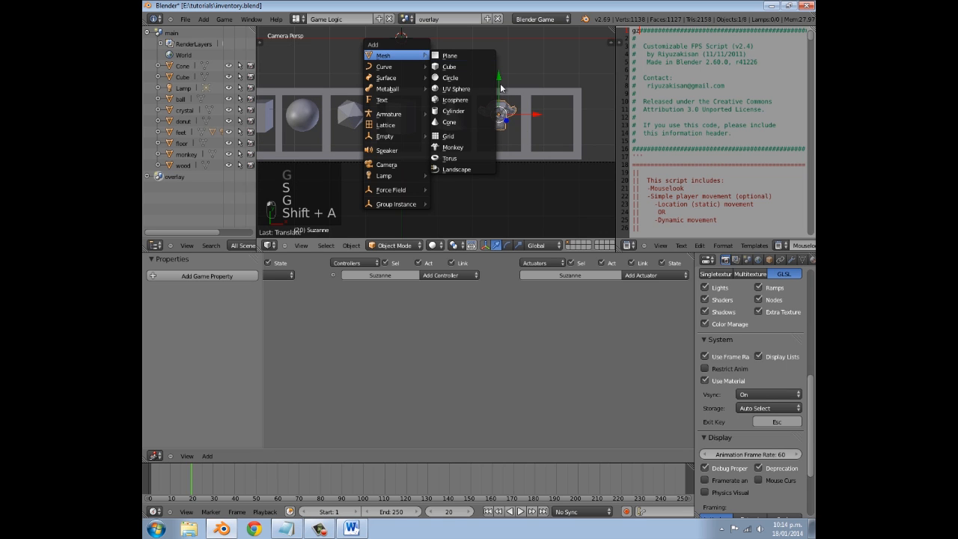
pyautogui.click(470, 157)
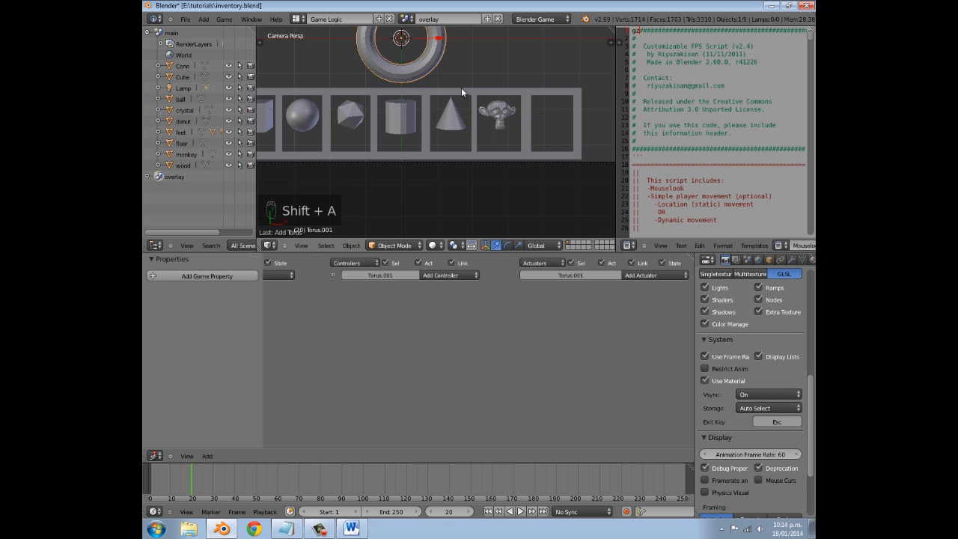
pyautogui.scroll(-4, 490, 86)
pyautogui.scroll(2, 501, 95)
# - Scale the torus down to fit inside the seventh slot of the menu and deselect everything
pyautogui.press('s')
pyautogui.click(486, 95)
pyautogui.press('g')
pyautogui.click(590, 147)
pyautogui.press('s')
pyautogui.click(554, 140)
pyautogui.press('g')
pyautogui.click(547, 138)
pyautogui.press('a')
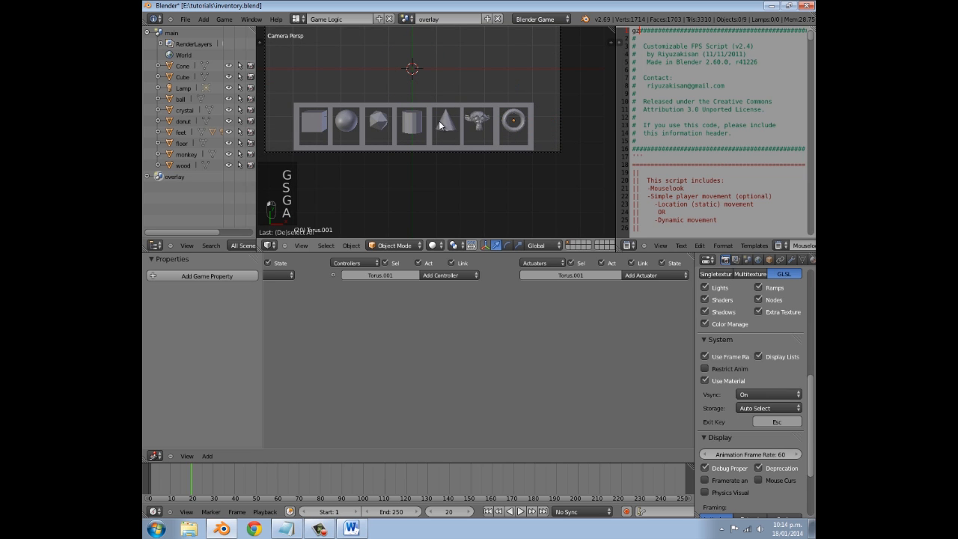
# - Select the cube icon in the first slot and create a new material for it
pyautogui.scroll(-1, 380, 145)
pyautogui.scroll(2, 380, 145)
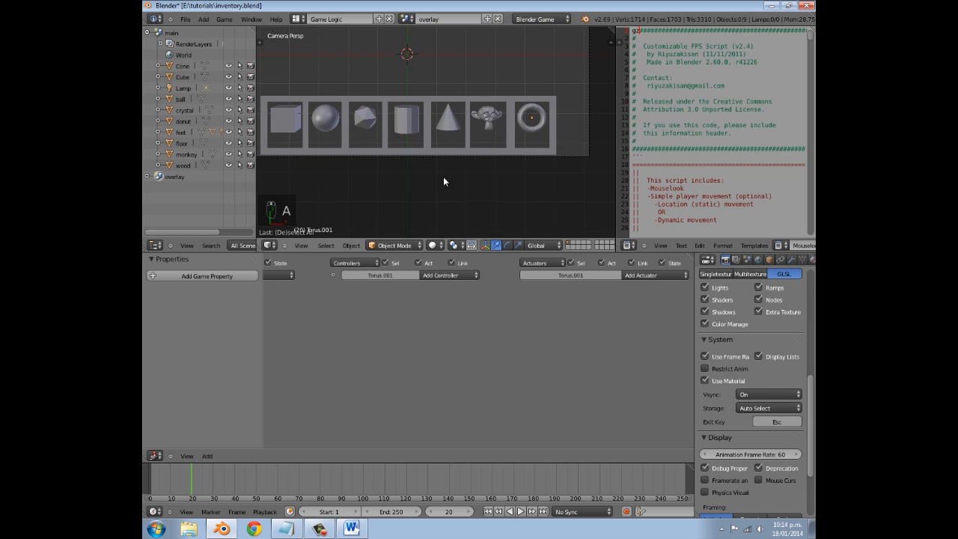
pyautogui.keyDown('shift'); pyautogui.moveTo(341, 138); pyautogui.dragTo(392, 161, button='middle'); pyautogui.keyUp('shift')
pyautogui.scroll(1, 702, 299)
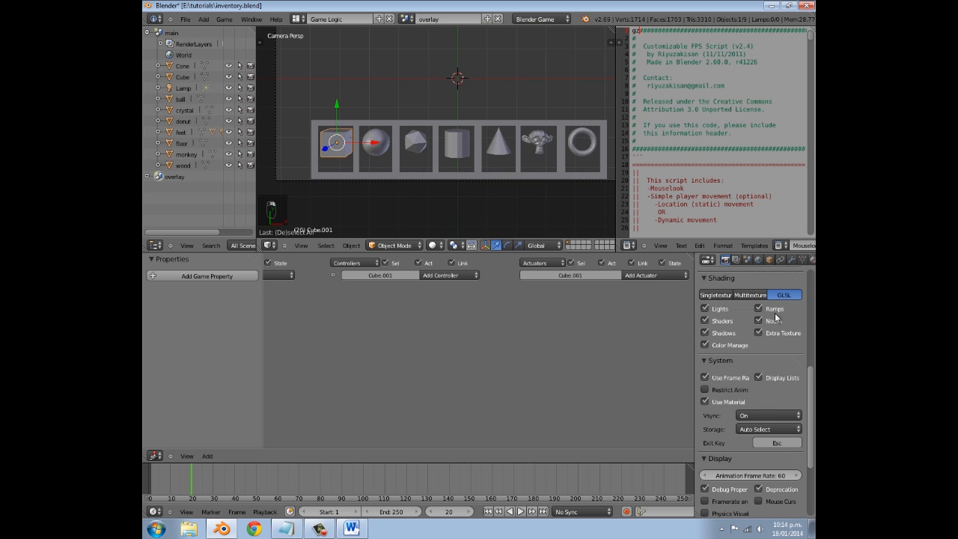
pyautogui.scroll(2, 484, 141)
pyautogui.scroll(-2, 483, 141)
pyautogui.scroll(2, 801, 301)
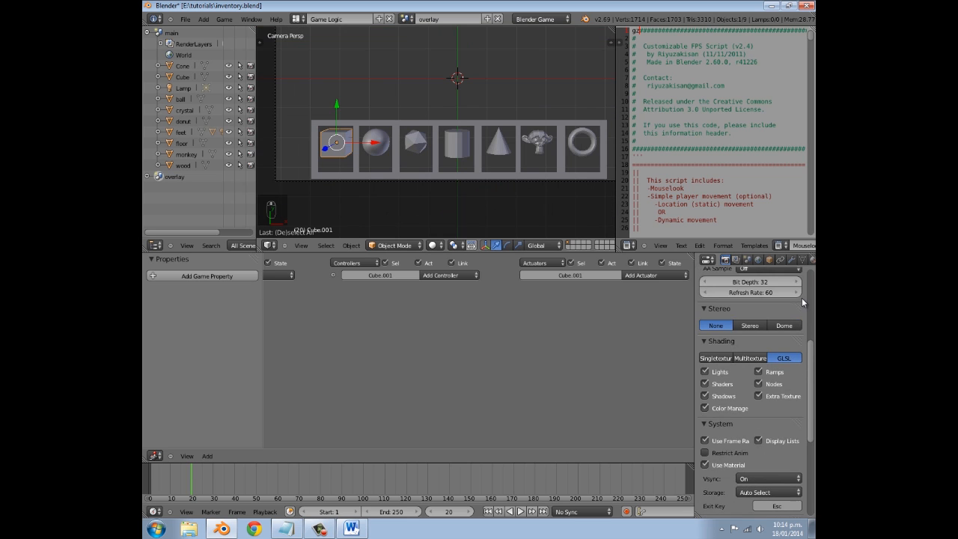
pyautogui.click(770, 260)
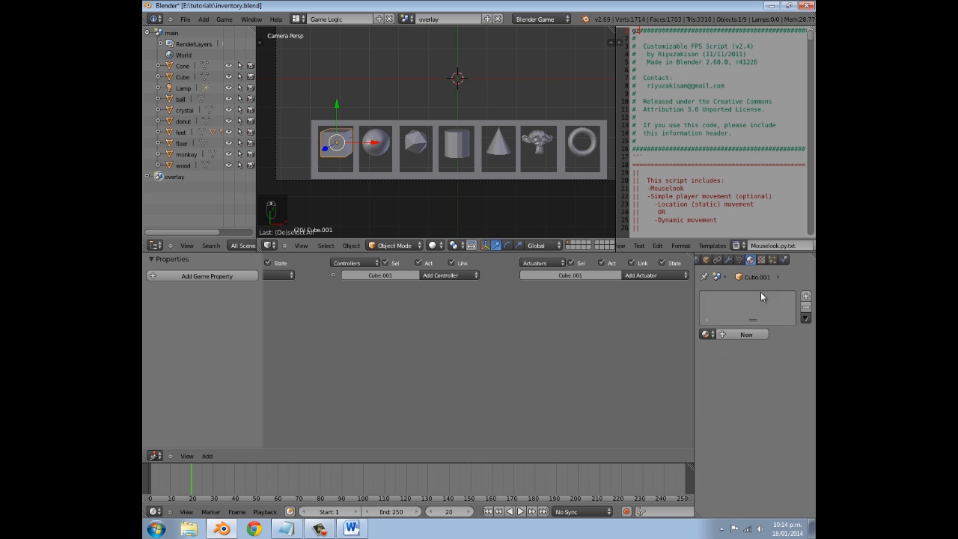
pyautogui.click(750, 333)
# - Try the Shadeless shading option on the cube icon's new material
pyautogui.scroll(-2, 741, 413)
pyautogui.scroll(-4, 410, 114)
pyautogui.moveTo(406, 134); pyautogui.dragTo(455, 89, button='middle')
pyautogui.scroll(-5, 455, 93)
pyautogui.scroll(-3, 776, 445)
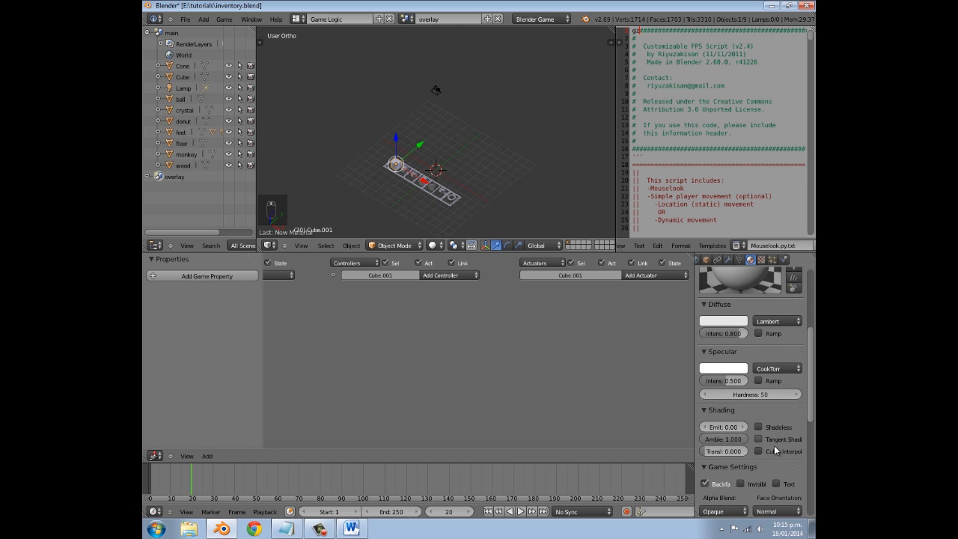
pyautogui.click(758, 426)
pyautogui.click(759, 426)
pyautogui.click(759, 427)
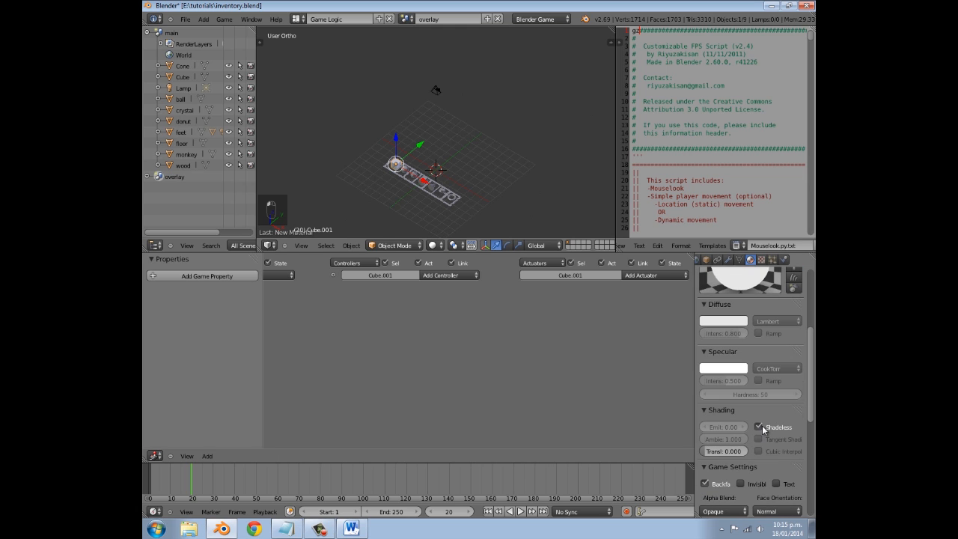
pyautogui.click(759, 426)
# - Start adding another object to the overlay scene
pyautogui.hotkey('shift', 'a')
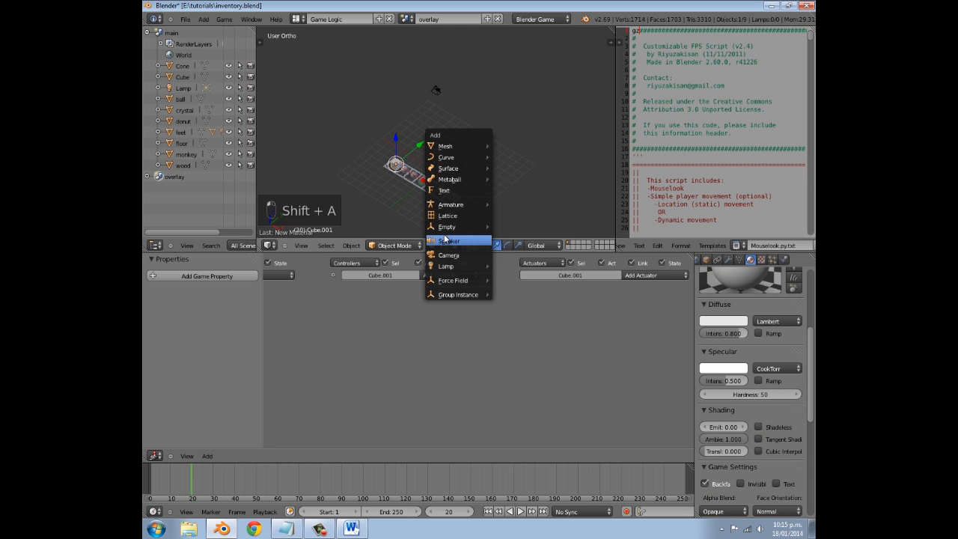
# - Turn off backface culling for the inventory cube's material and view the inventory bar through the camera
pyautogui.scroll(2, 445, 199)
pyautogui.moveTo(427, 180); pyautogui.dragTo(463, 180, button='middle')
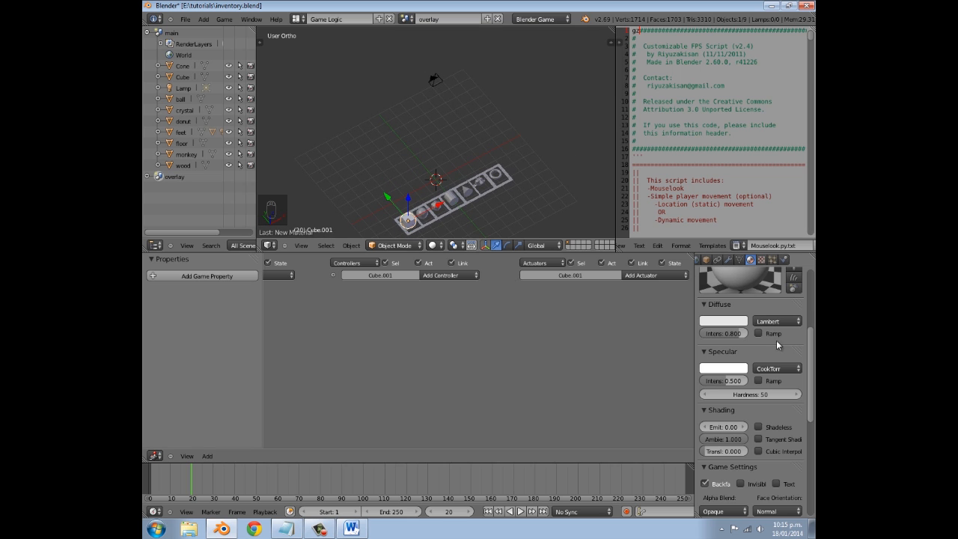
pyautogui.scroll(2, 776, 365)
pyautogui.scroll(-5, 763, 370)
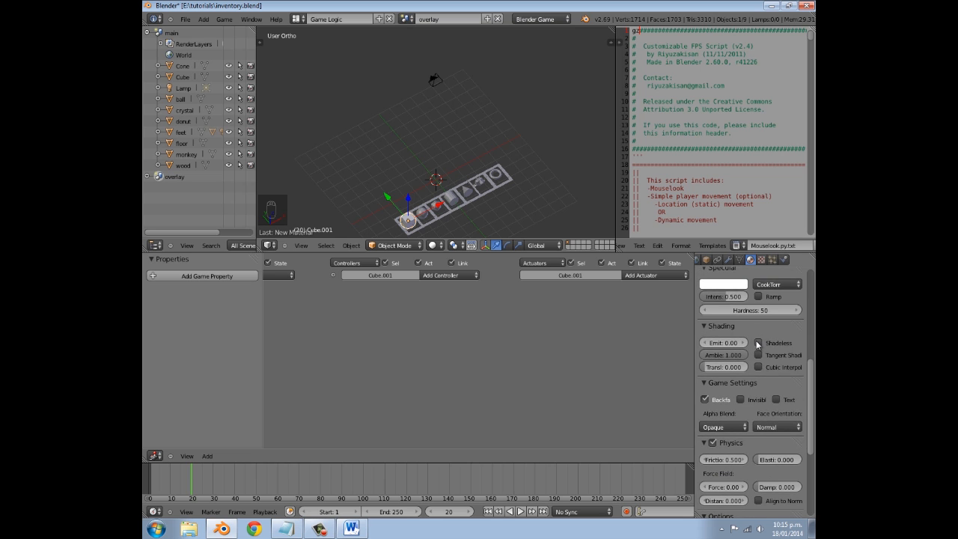
pyautogui.scroll(2, 757, 345)
pyautogui.click(704, 463)
pyautogui.press('KP_0')
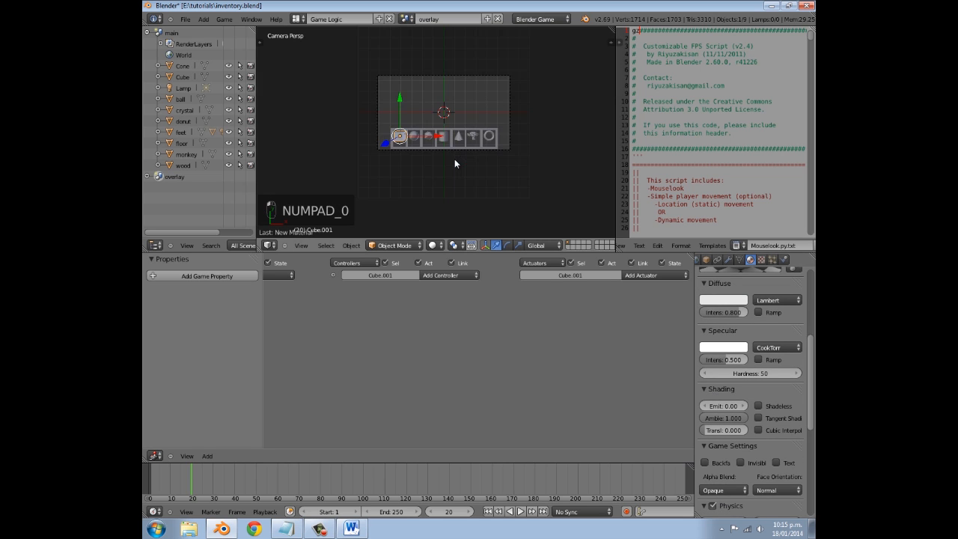
pyautogui.scroll(5, 454, 163)
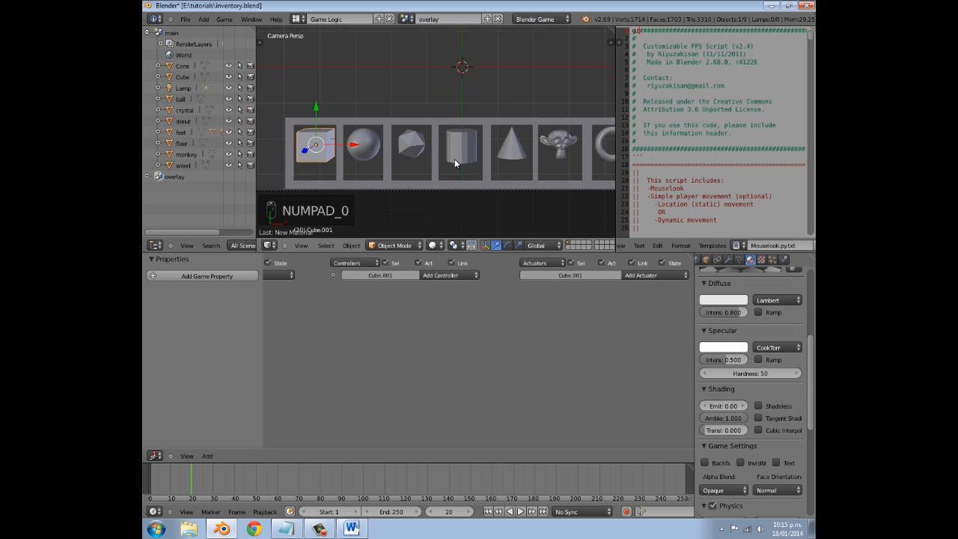
# - Make the inventory cube's material shadeless and set its diffuse colour to golden yellow
pyautogui.click(759, 405)
pyautogui.scroll(2, 763, 405)
pyautogui.click(720, 365)
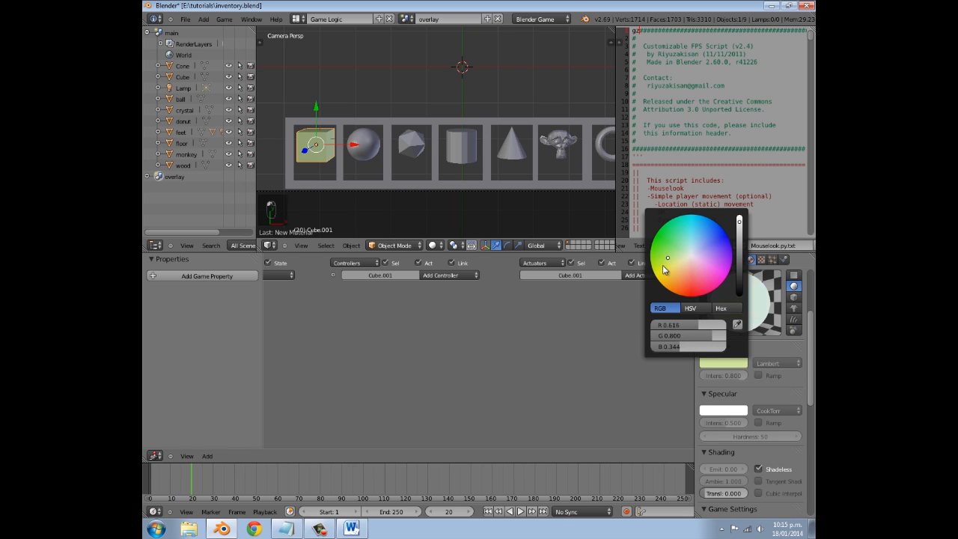
pyautogui.moveTo(671, 274); pyautogui.dragTo(672, 282)
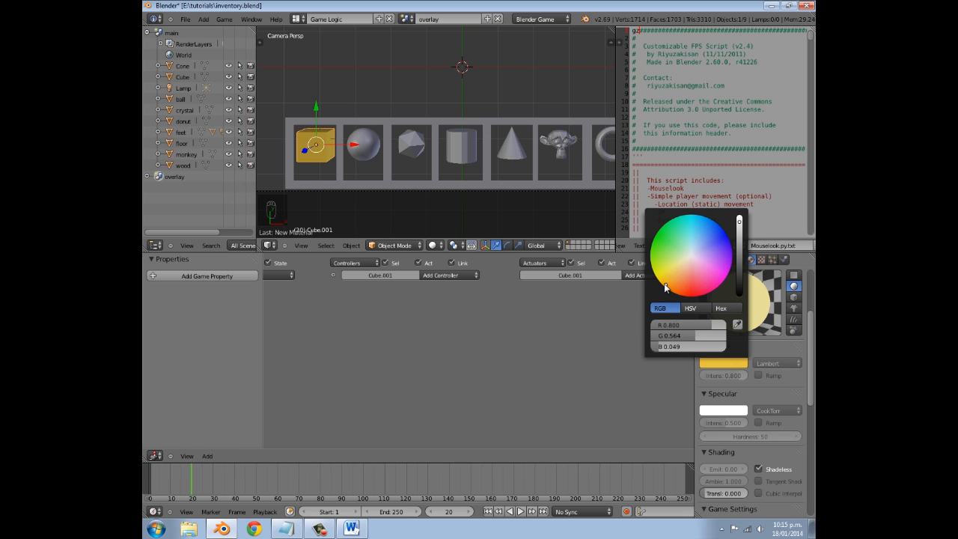
# - Give the inventory sphere a new shadeless material with a purple diffuse colour and specular intensity 0
pyautogui.rightClick(369, 141)
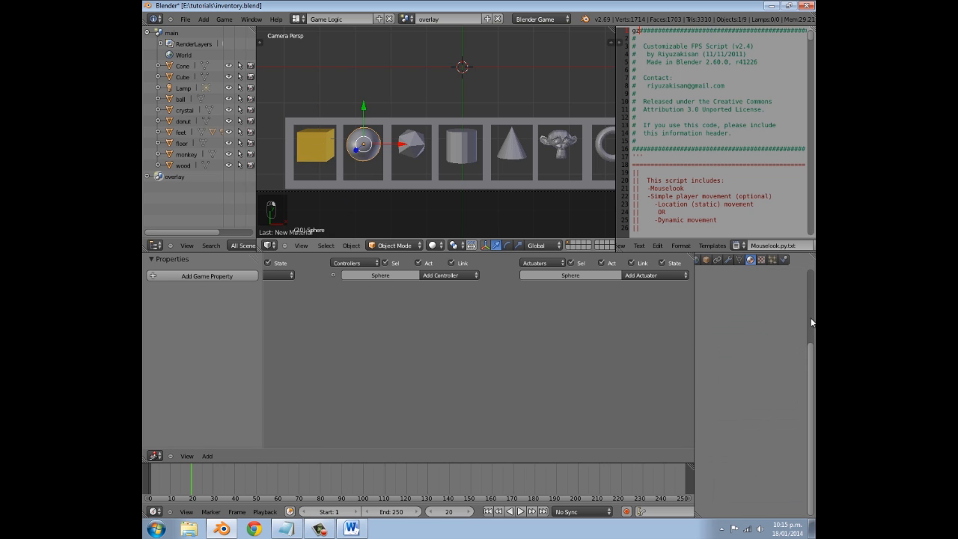
pyautogui.click(746, 335)
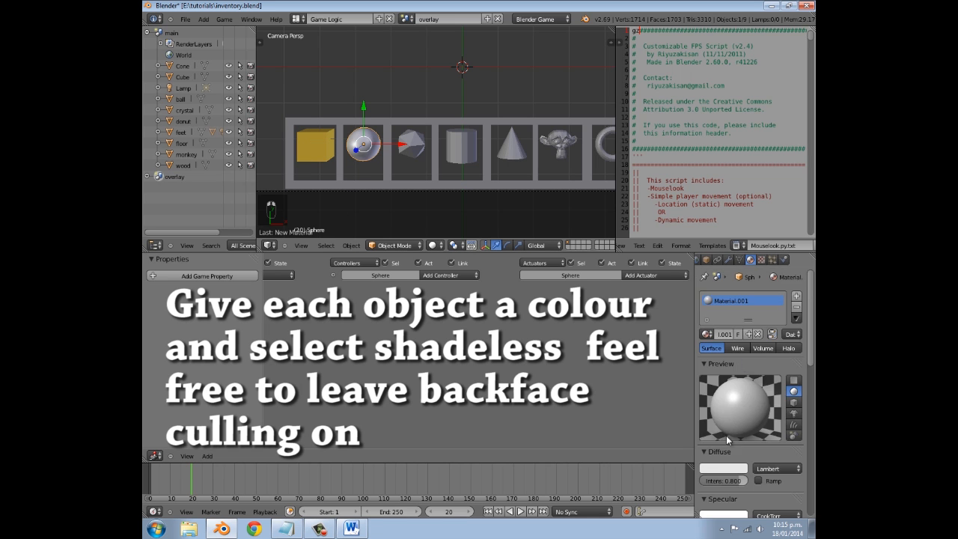
pyautogui.click(723, 383)
pyautogui.click(716, 296)
pyautogui.click(730, 286)
pyautogui.click(758, 490)
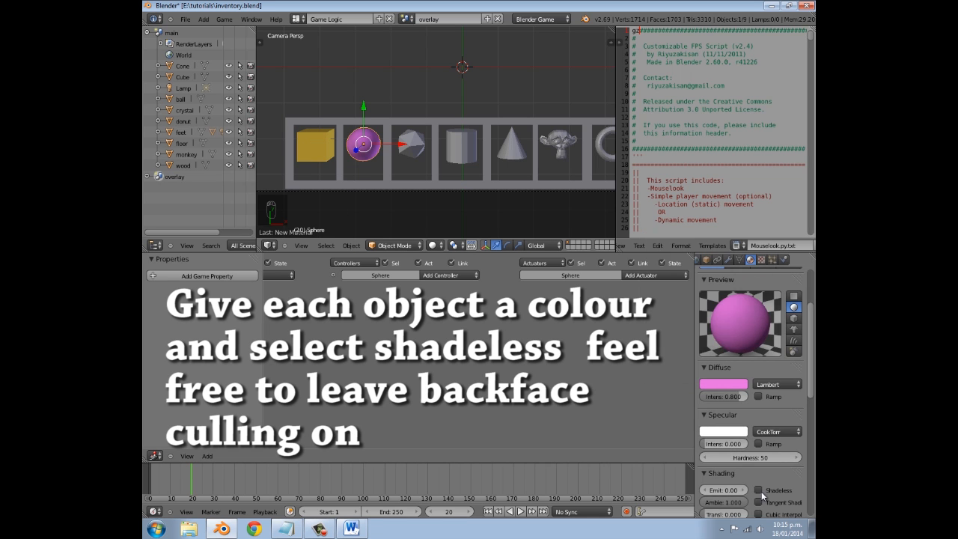
pyautogui.click(722, 384)
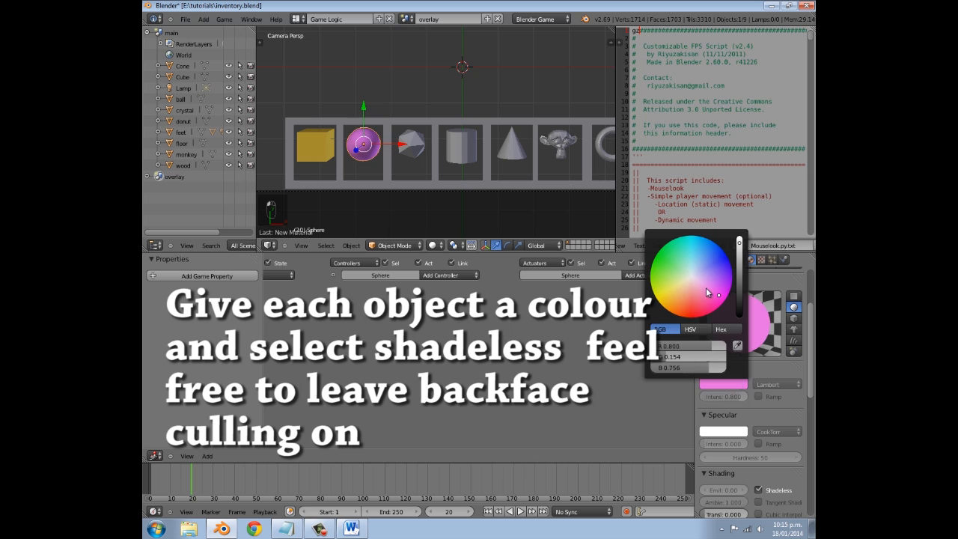
# - Give the icosphere a new shadeless material with a cyan diffuse colour
pyautogui.rightClick(410, 144)
pyautogui.click(727, 470)
pyautogui.click(705, 327)
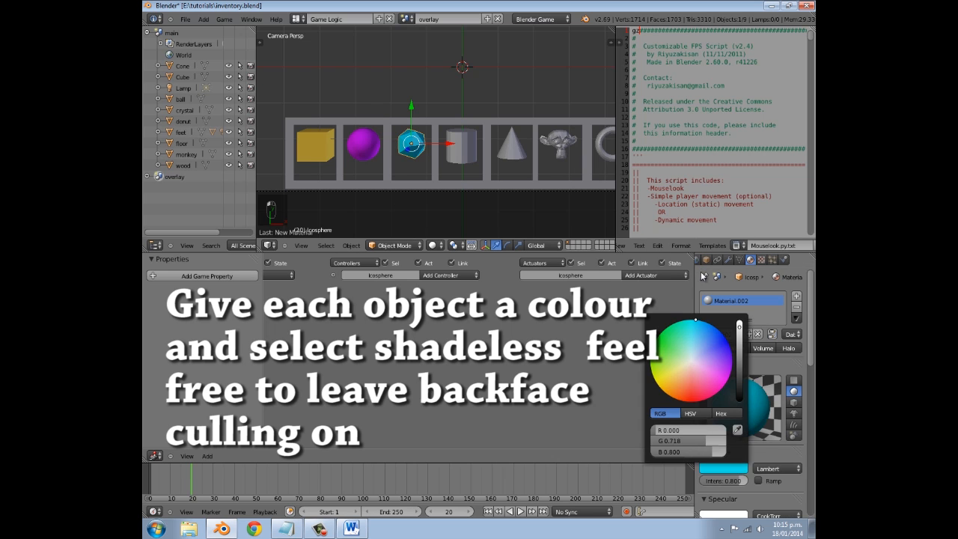
pyautogui.scroll(-6, 724, 407)
pyautogui.click(760, 448)
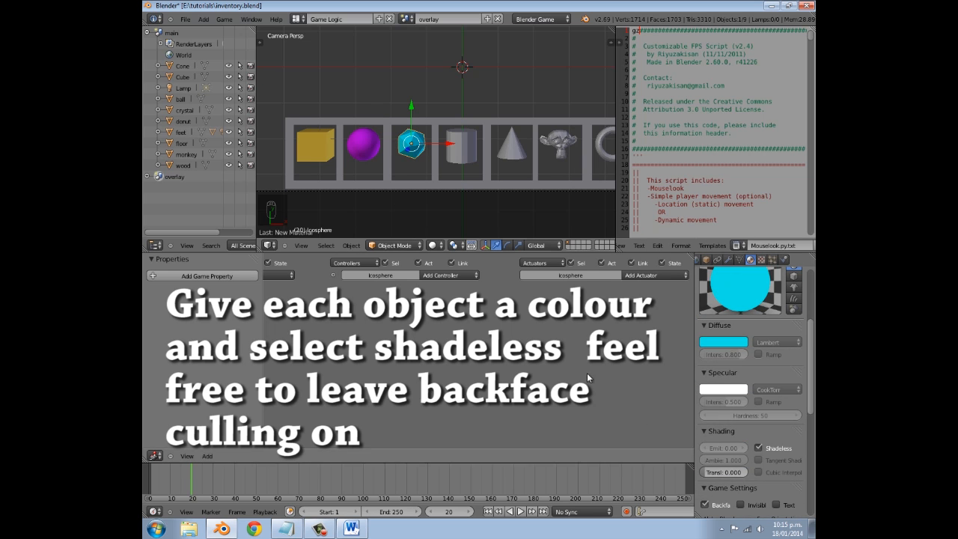
# - Give the inventory cylinder a new material with a brown-orange diffuse colour and specular intensity 0
pyautogui.scroll(-3, 344, 137)
pyautogui.rightClick(370, 139)
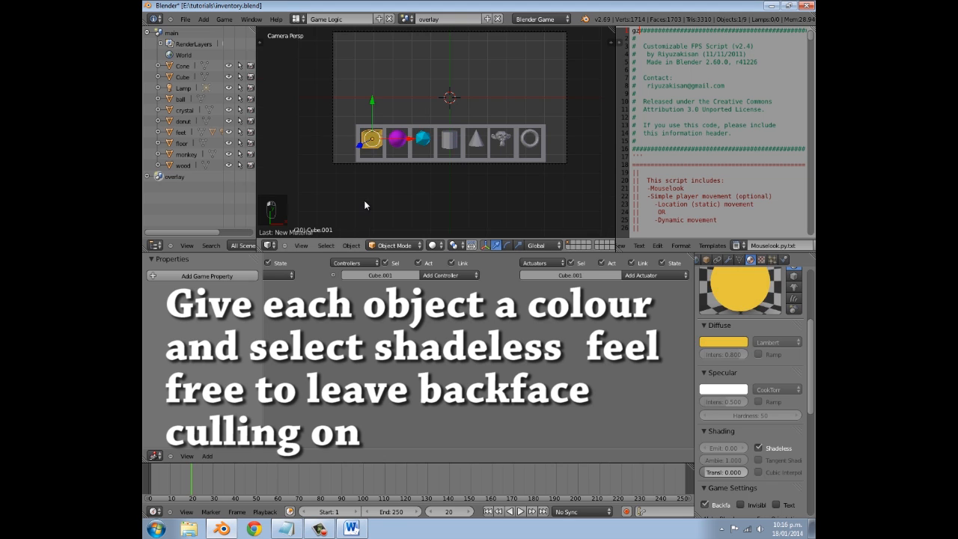
pyautogui.scroll(2, 363, 199)
pyautogui.rightClick(376, 142)
pyautogui.rightClick(458, 144)
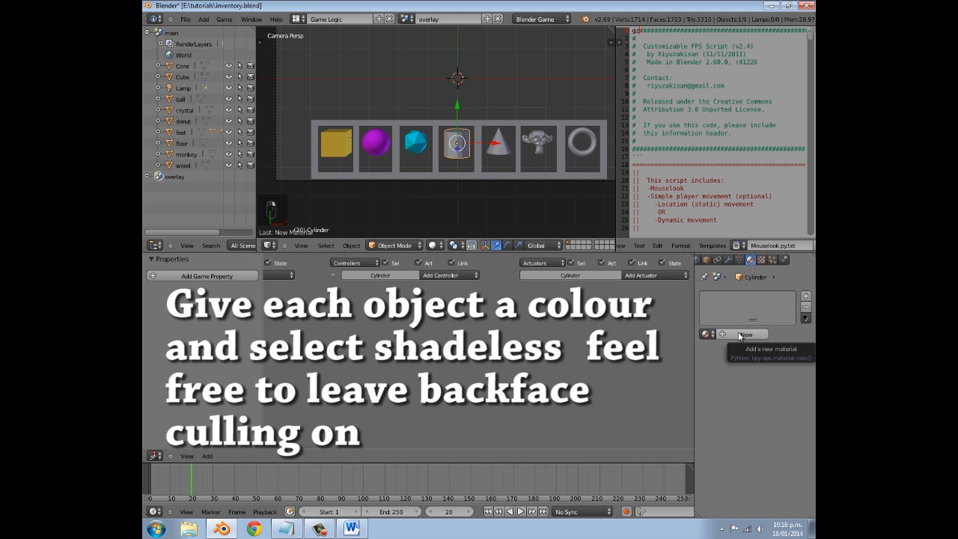
pyautogui.click(747, 333)
pyautogui.click(723, 468)
pyautogui.moveTo(683, 366); pyautogui.dragTo(682, 429)
pyautogui.scroll(-4, 725, 438)
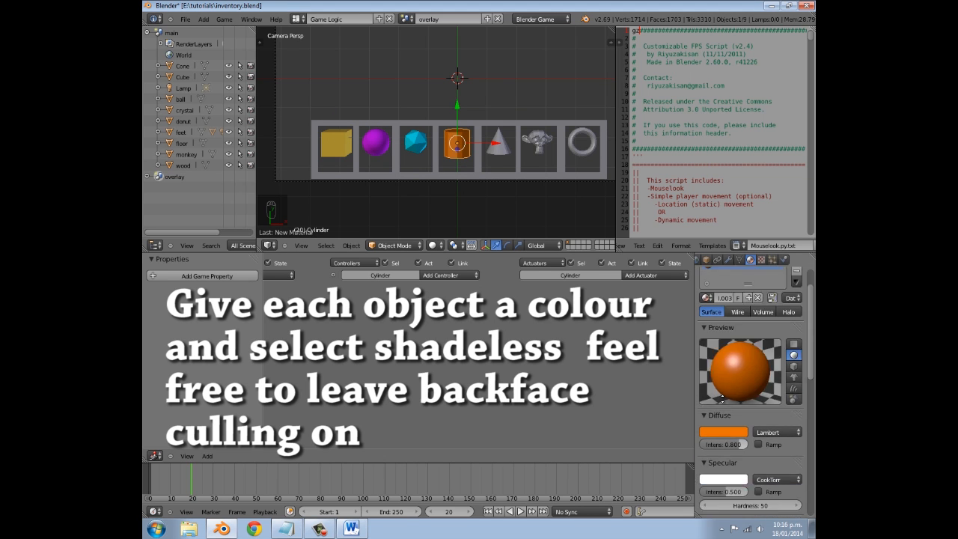
pyautogui.click(717, 376)
pyautogui.scroll(-6, 712, 374)
# - Give the inventory cone a new material with a green diffuse colour and specular intensity 0
pyautogui.rightClick(502, 137)
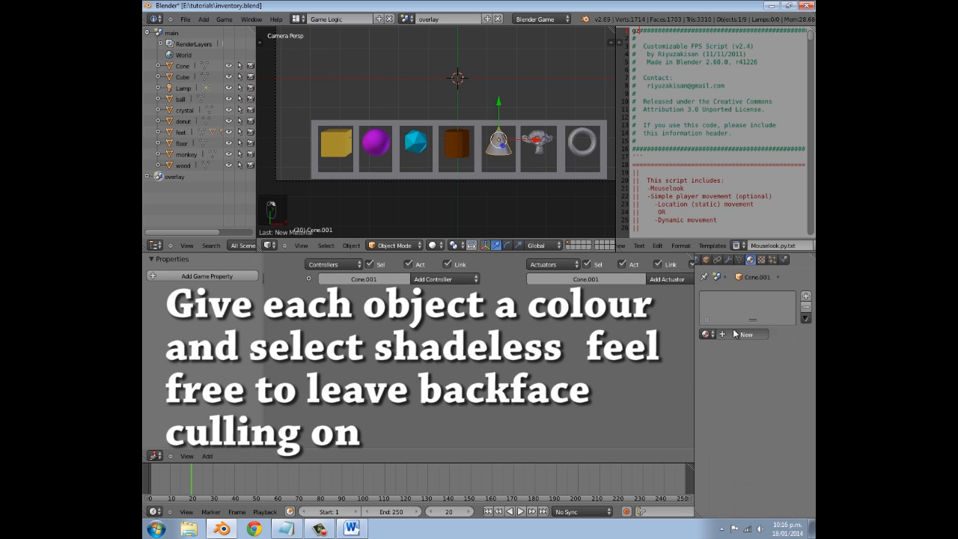
pyautogui.click(734, 334)
pyautogui.scroll(-4, 727, 359)
pyautogui.click(720, 383)
pyautogui.moveTo(667, 262); pyautogui.dragTo(642, 243)
pyautogui.click(732, 385)
pyautogui.scroll(-6, 732, 386)
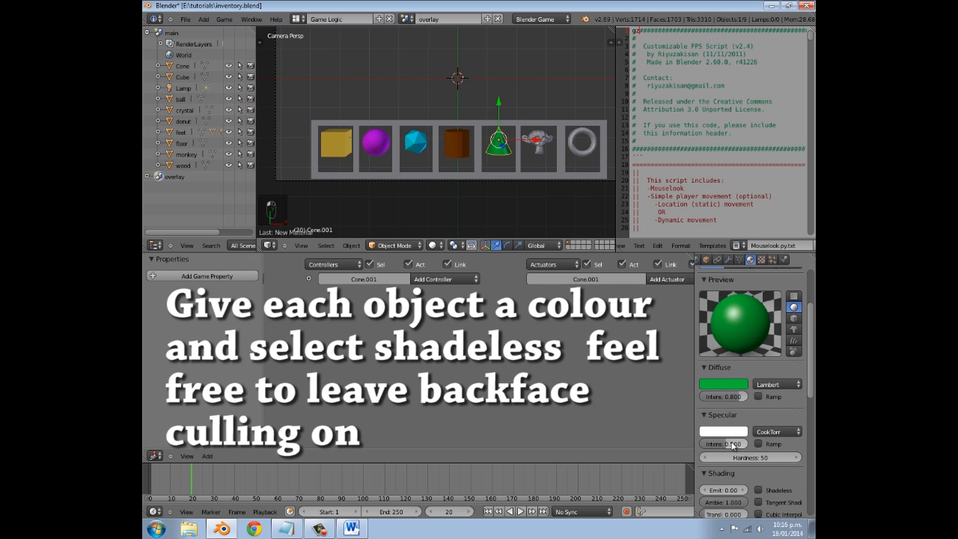
pyautogui.scroll(-6, 731, 445)
# - Give the inventory monkey head a new material with a brown-orange diffuse colour
pyautogui.rightClick(538, 140)
pyautogui.scroll(10, 780, 384)
pyautogui.click(736, 333)
pyautogui.scroll(-2, 736, 352)
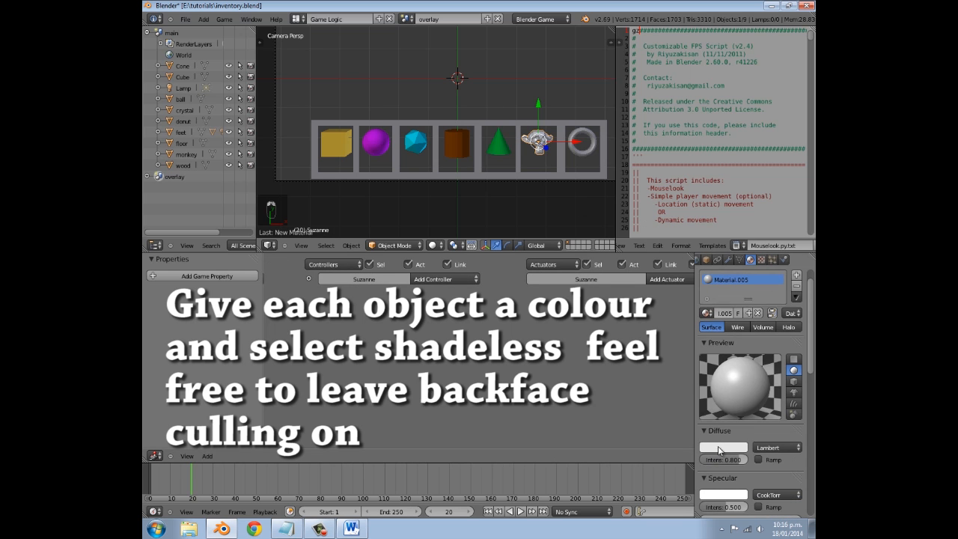
pyautogui.click(723, 447)
pyautogui.click(680, 379)
pyautogui.scroll(-6, 680, 378)
# - Give the inventory torus a new material with a bright blue diffuse colour
pyautogui.rightClick(580, 143)
pyautogui.click(733, 312)
pyautogui.click(723, 446)
pyautogui.click(642, 322)
pyautogui.moveTo(639, 320); pyautogui.dragTo(739, 303)
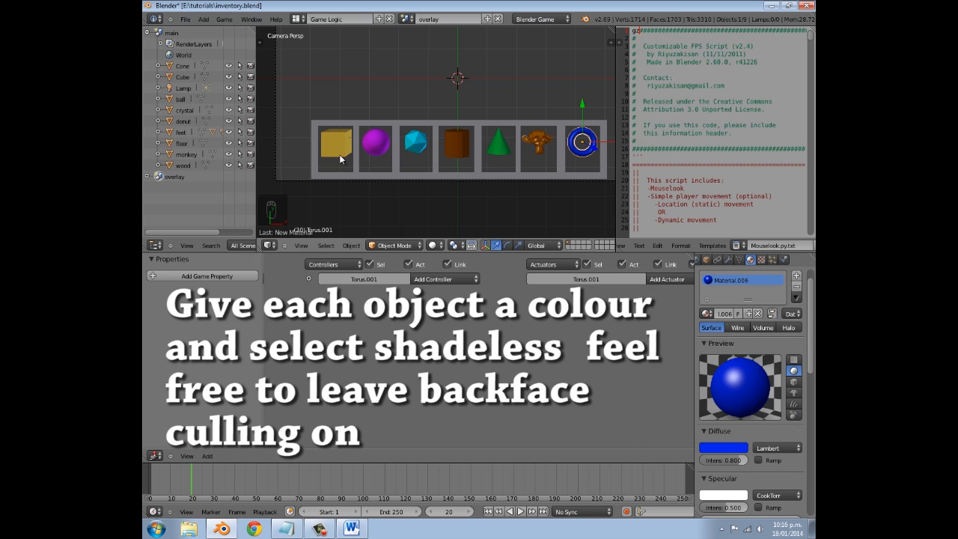
# - Set the torus material's specular intensity to 0 and make it shadeless
pyautogui.scroll(-1, 414, 154)
pyautogui.scroll(1, 419, 120)
pyautogui.keyDown('shift'); pyautogui.moveTo(429, 100); pyautogui.dragTo(404, 124, button='middle'); pyautogui.keyUp('shift')
pyautogui.scroll(-2, 405, 124)
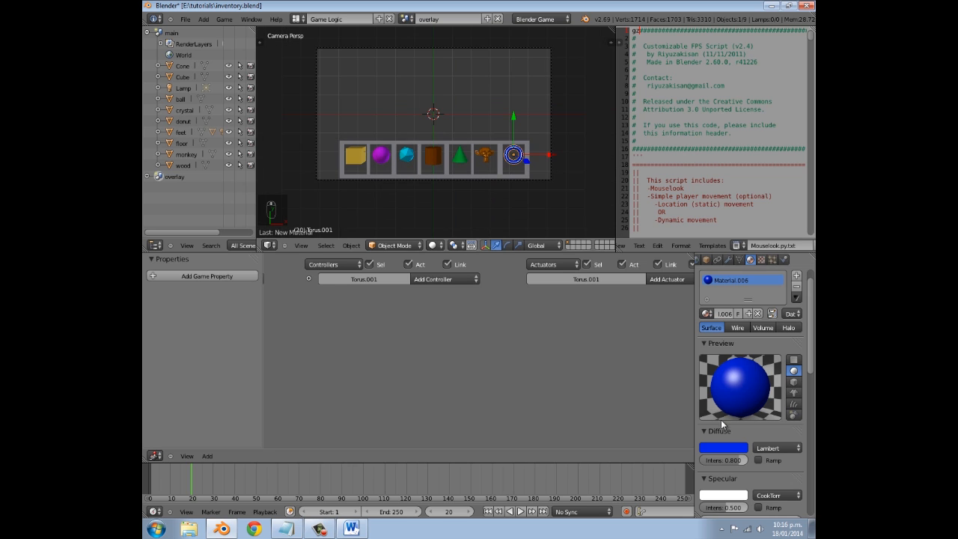
pyautogui.scroll(-2, 731, 436)
pyautogui.moveTo(731, 444); pyautogui.dragTo(703, 445)
pyautogui.scroll(-1, 745, 448)
pyautogui.click(764, 465)
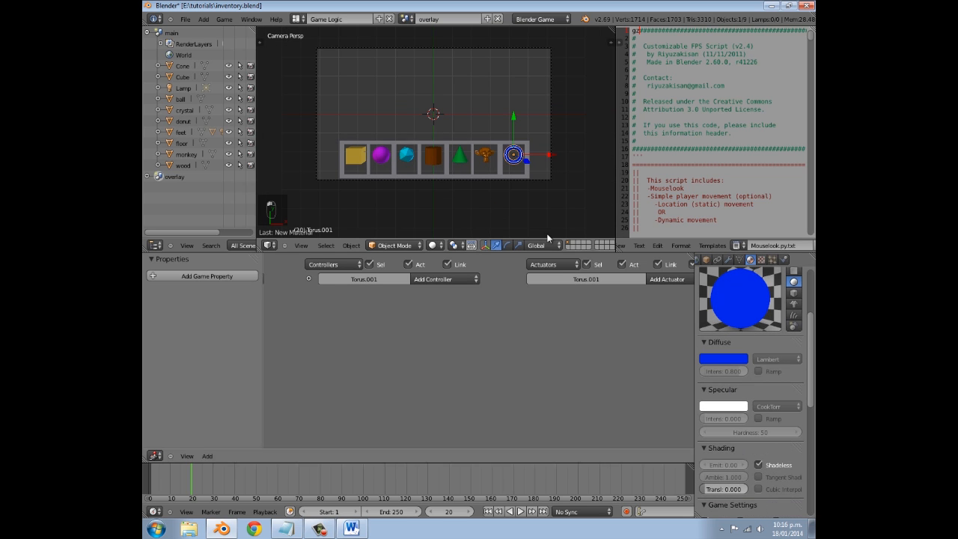
# - Make the materials of the monkey head, cone and cylinder shadeless, and check the icosphere's material
pyautogui.rightClick(490, 156)
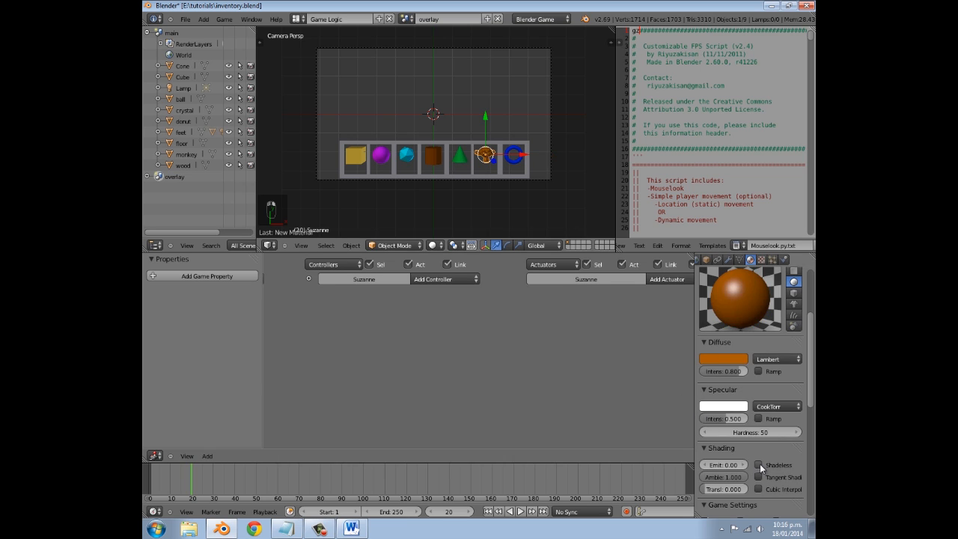
pyautogui.click(759, 465)
pyautogui.rightClick(460, 155)
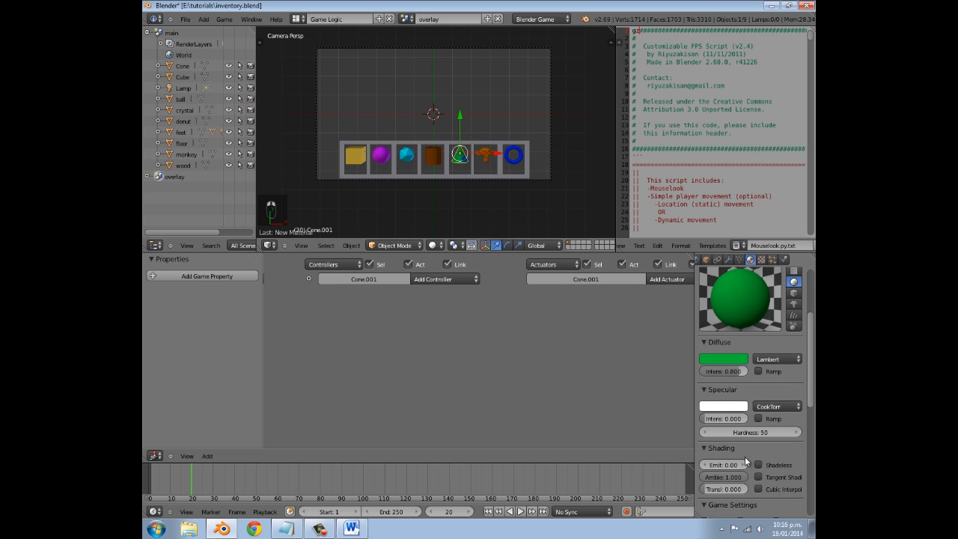
pyautogui.click(759, 465)
pyautogui.rightClick(453, 160)
pyautogui.rightClick(434, 156)
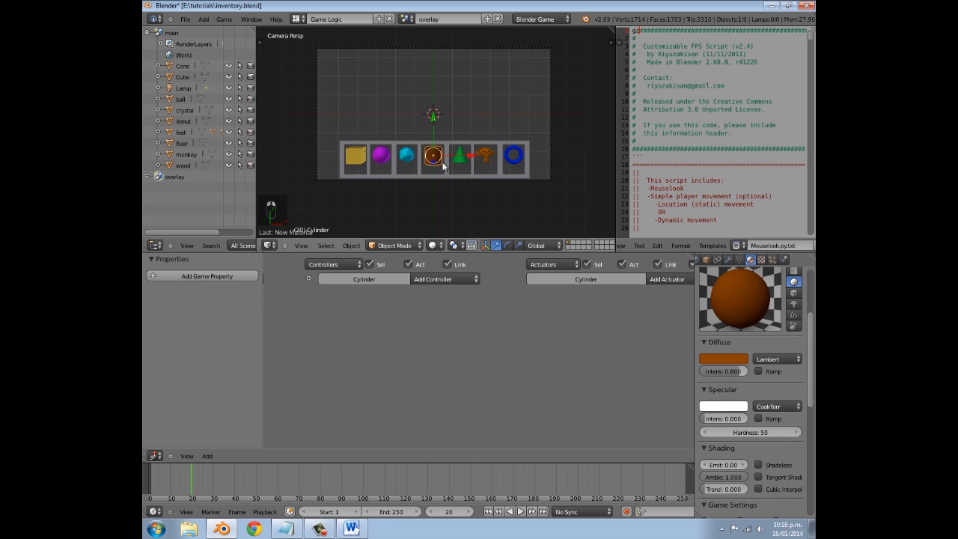
pyautogui.click(758, 465)
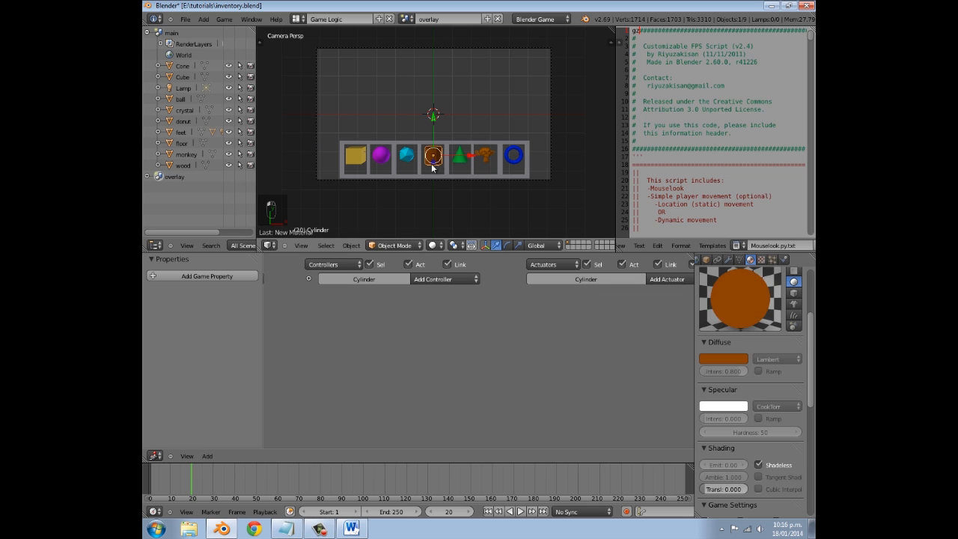
pyautogui.rightClick(404, 155)
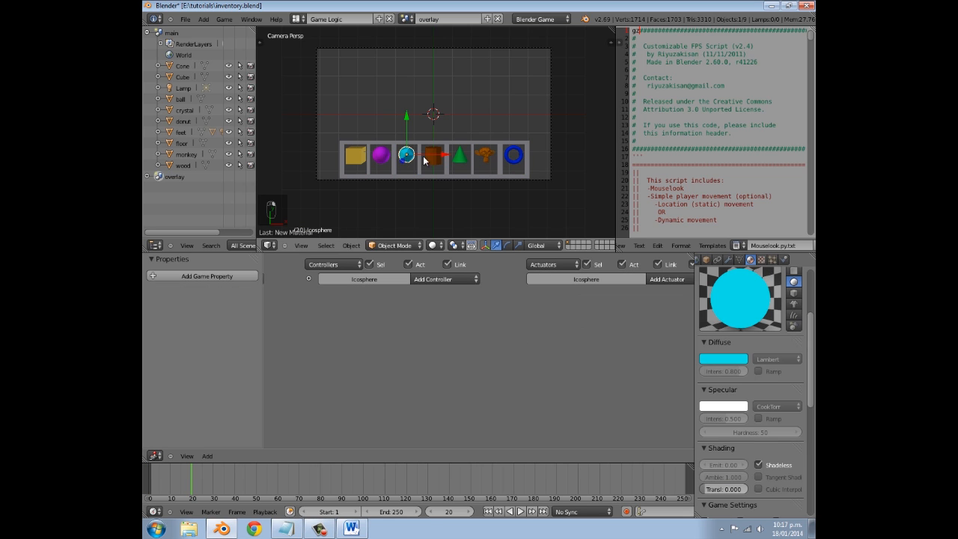
# - Give the menu frame around the items a new shadeless material with a light grey diffuse colour
pyautogui.rightClick(418, 163)
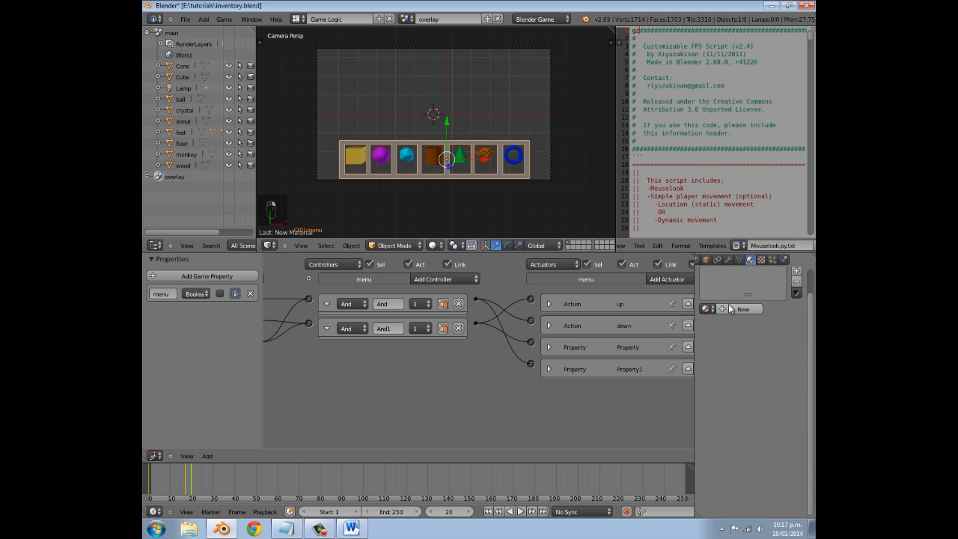
pyautogui.scroll(-10, 724, 335)
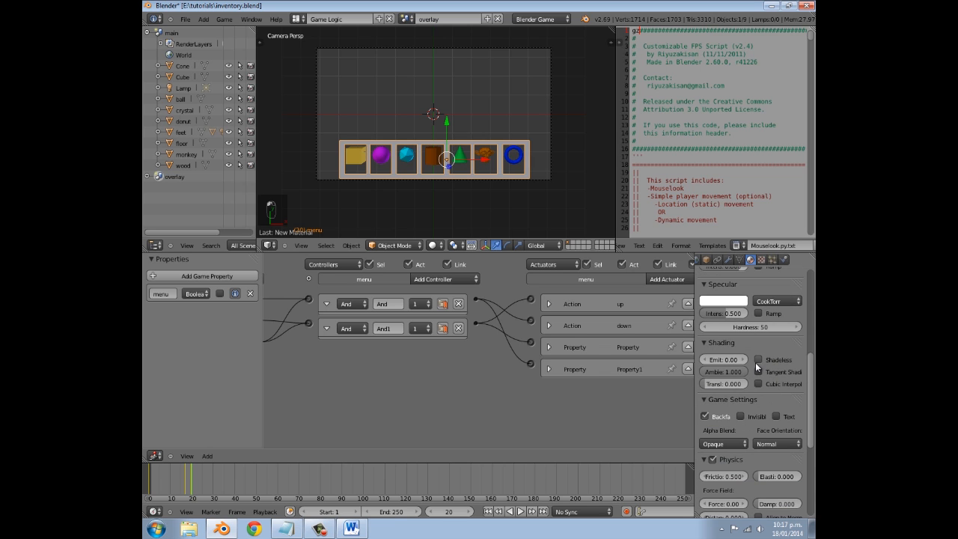
pyautogui.click(757, 359)
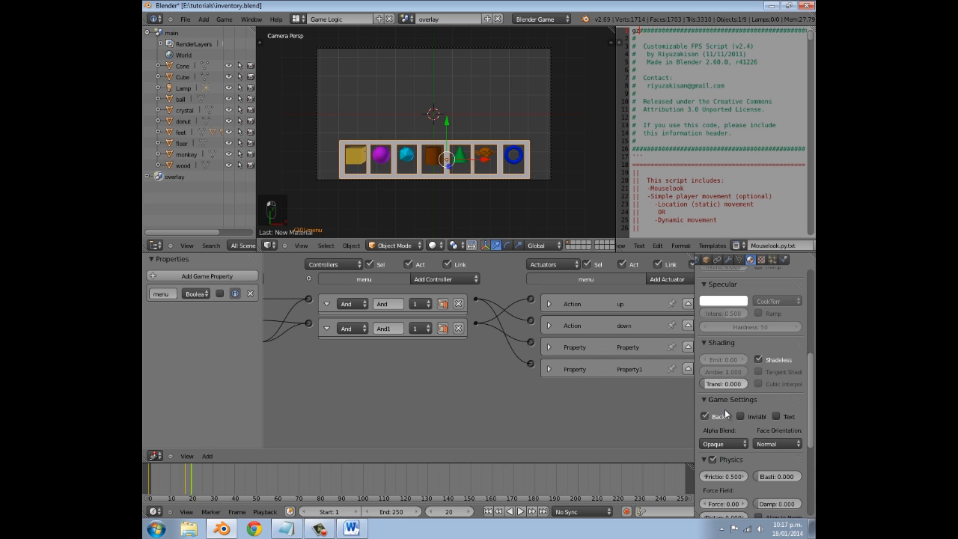
pyautogui.scroll(10, 707, 419)
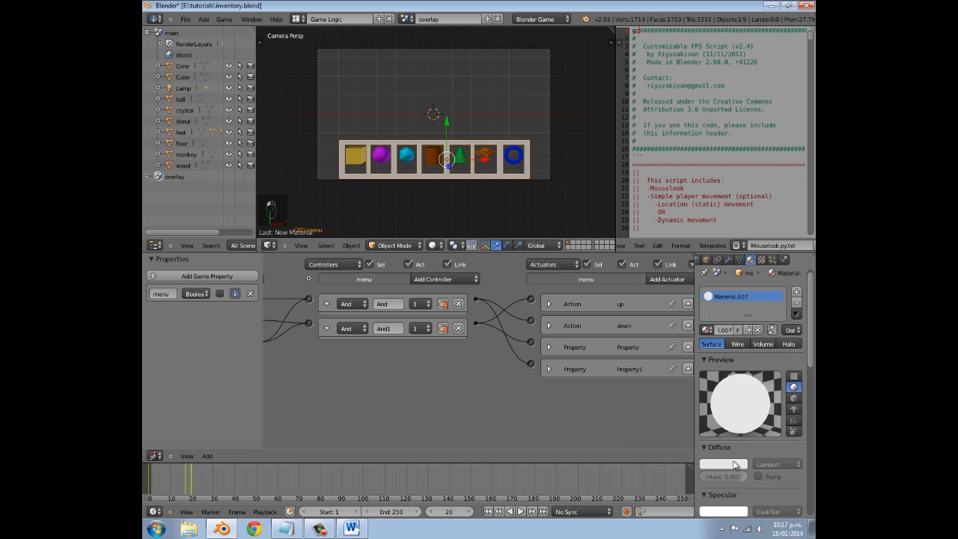
pyautogui.click(734, 465)
pyautogui.moveTo(741, 324); pyautogui.dragTo(743, 345)
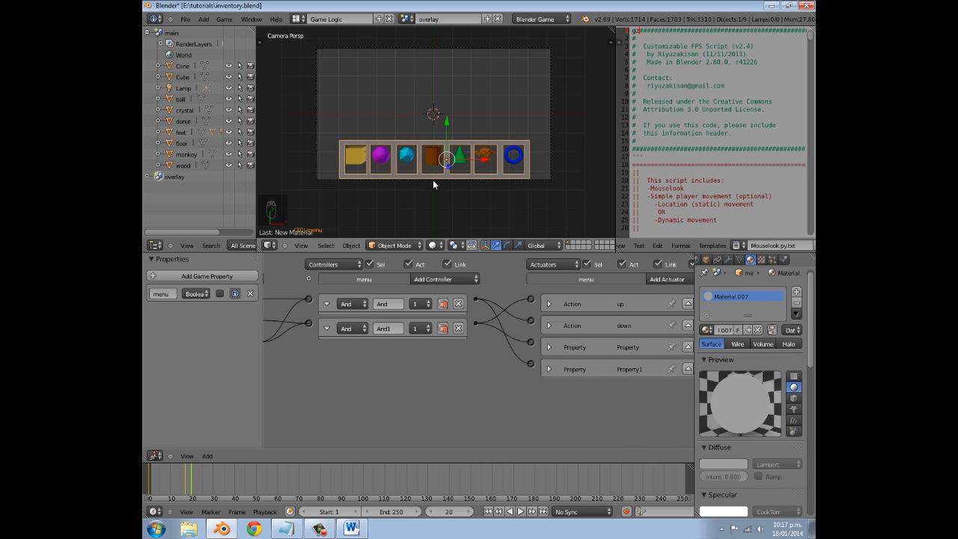
# - Test-run the overlay scene in the game engine, stop it and set the viewport shading to Texture
pyautogui.press('p')
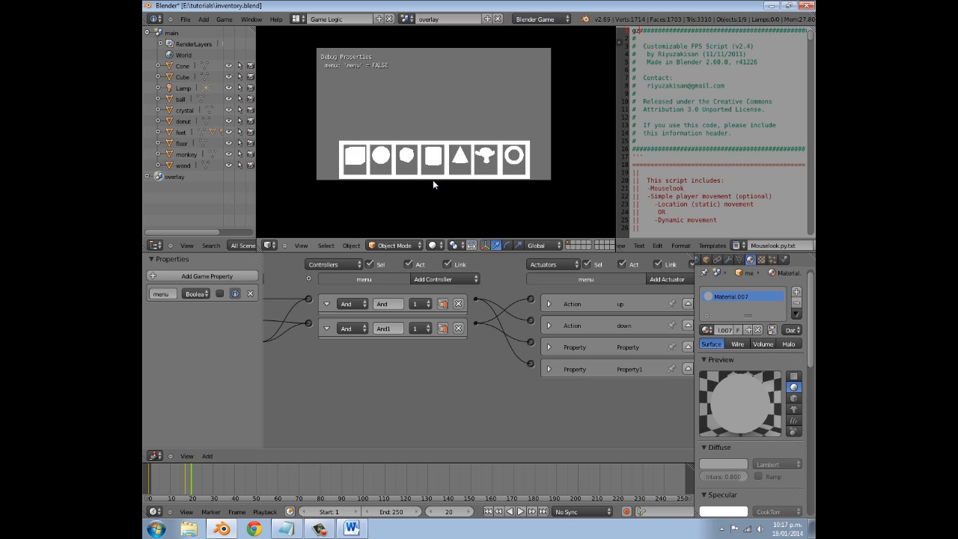
pyautogui.press('Escape')
pyautogui.click(431, 244)
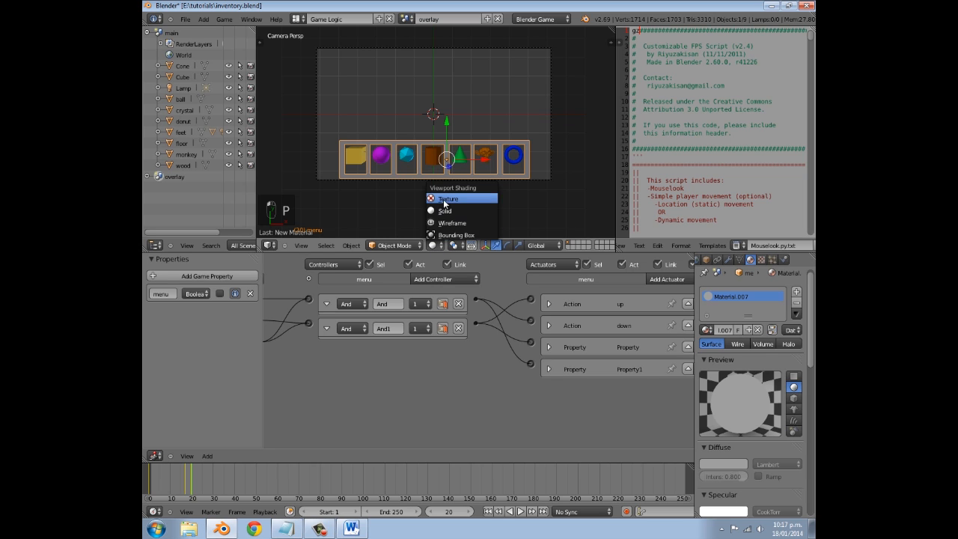
pyautogui.click(444, 199)
# - Run the game again and toggle the inventory menu several times to test its up and down animation
pyautogui.press('p')
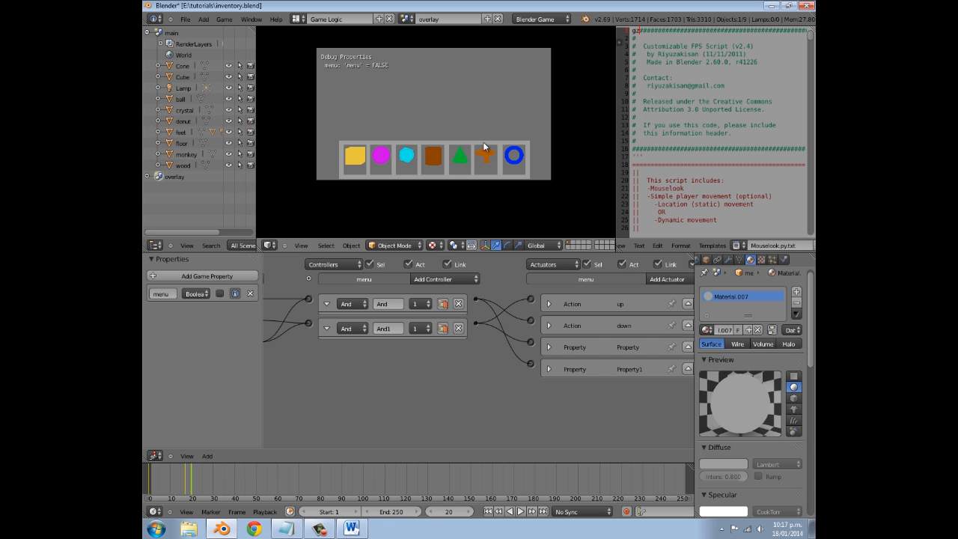
pyautogui.press('space')
pyautogui.press('space')
pyautogui.press('space')
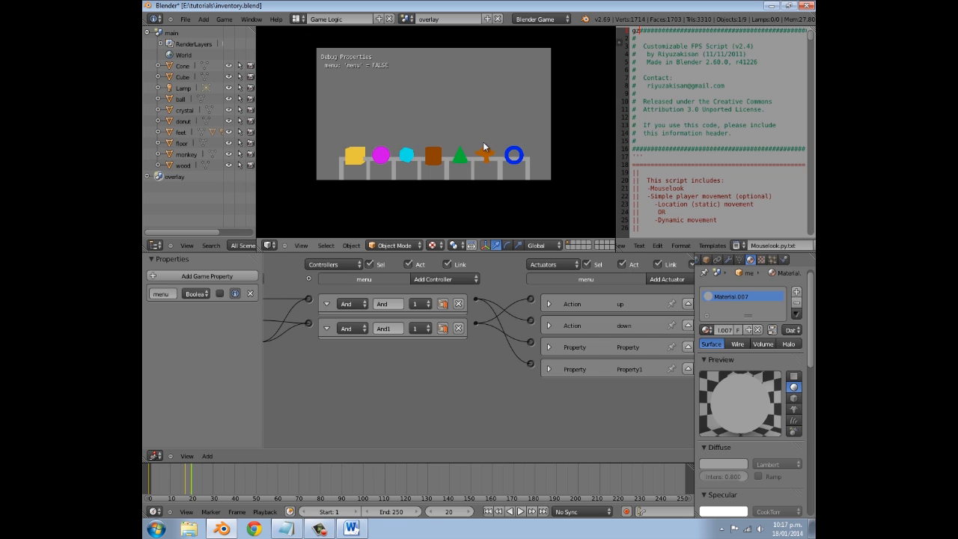
# - Stop the game, add a text object to the overlay scene and clear its default text
pyautogui.press('Escape')
pyautogui.scroll(4, 461, 130)
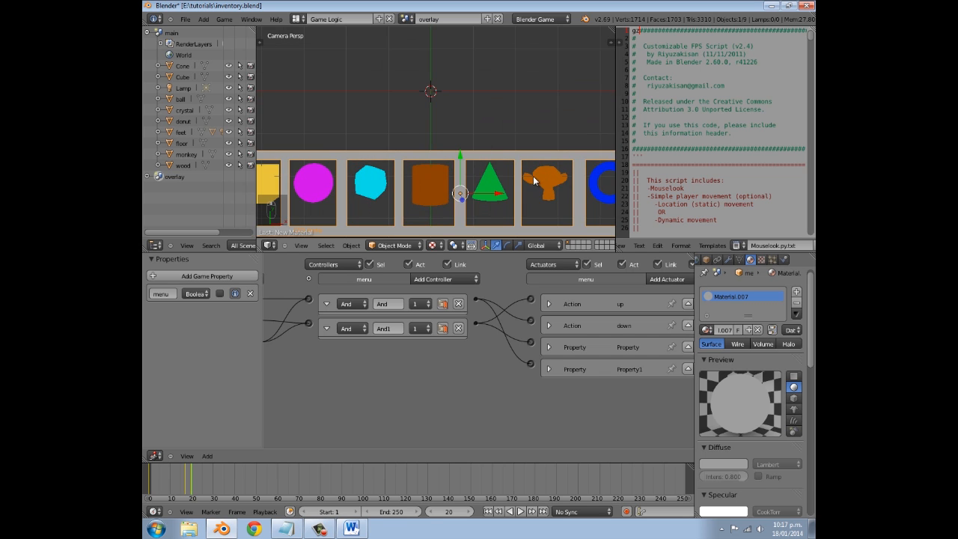
pyautogui.hotkey('shift', 'a')
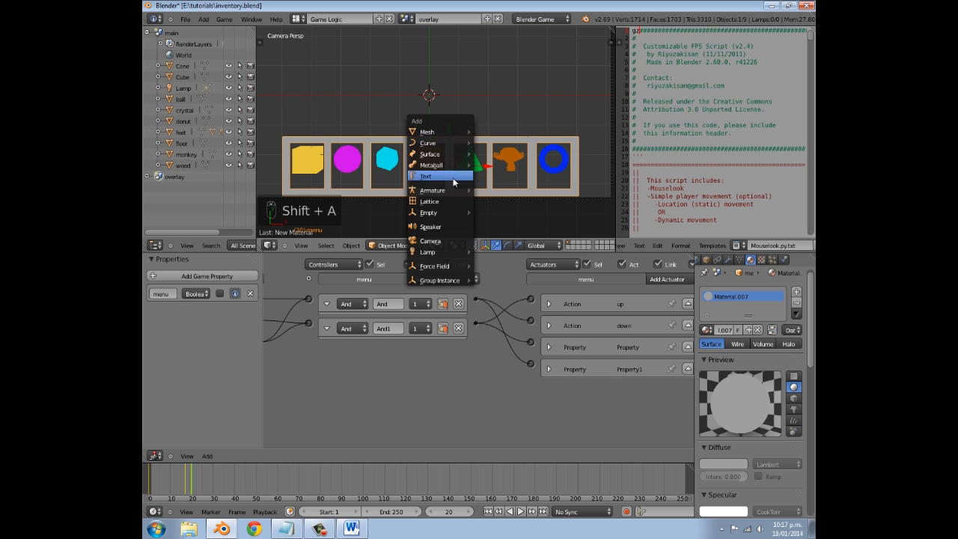
pyautogui.click(447, 164)
pyautogui.press('Tab')
pyautogui.press('BackSpace')
pyautogui.press('BackSpace')
pyautogui.press('BackSpace')
pyautogui.press('BackSpace')
pyautogui.press('BackSpace')
pyautogui.press('BackSpace')
pyautogui.press('BackSpace')
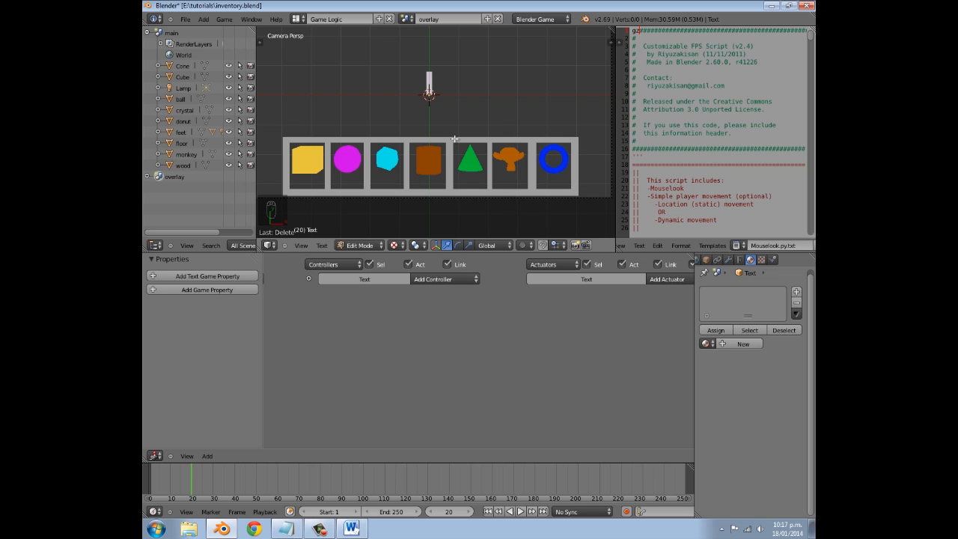
pyautogui.write('asdf')
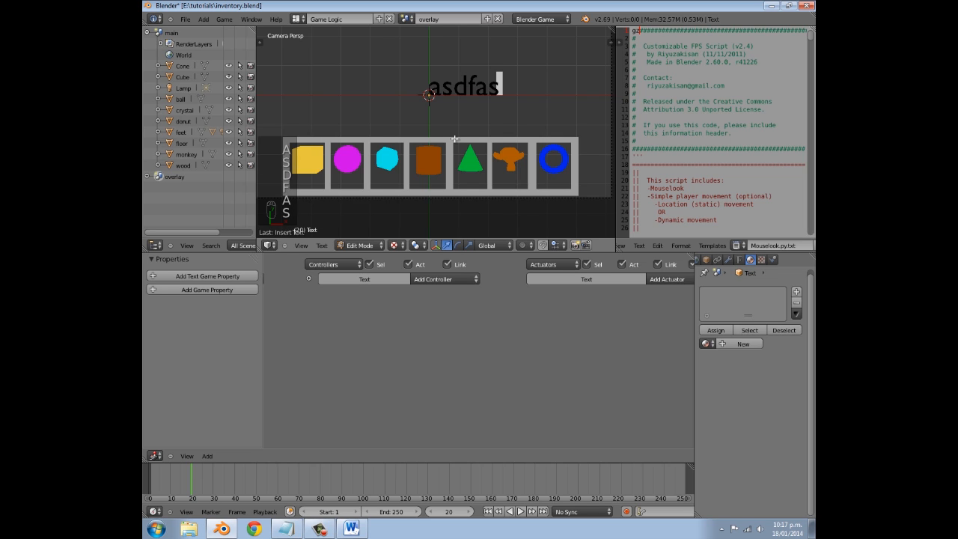
pyautogui.write('as')
pyautogui.press('BackSpace')
pyautogui.press('BackSpace')
pyautogui.press('BackSpace')
pyautogui.press('BackSpace')
pyautogui.press('BackSpace')
pyautogui.press('BackSpace')
pyautogui.press('BackSpace')
pyautogui.press('BackSpace')
pyautogui.press('BackSpace')
pyautogui.press('BackSpace')
pyautogui.press('BackSpace')
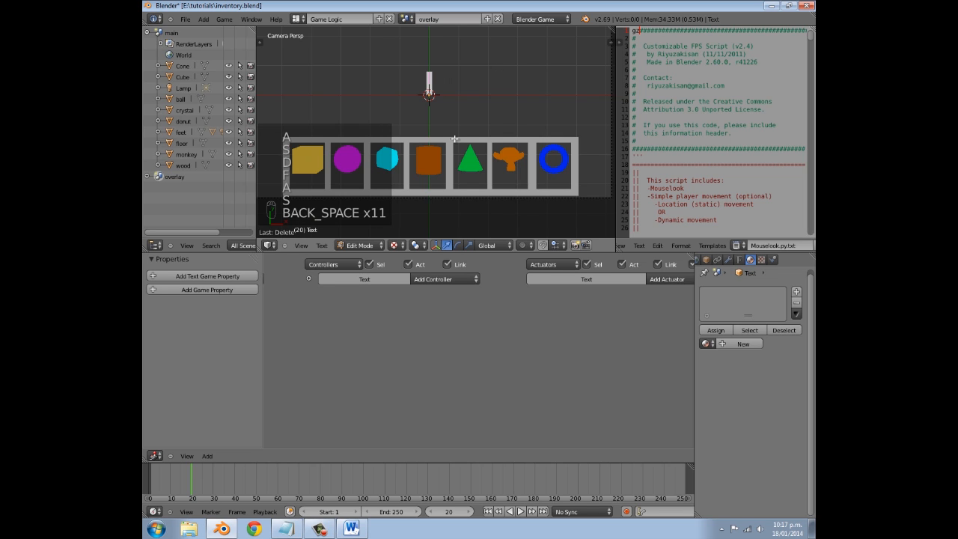
pyautogui.write('cube')
pyautogui.press('BackSpace')
pyautogui.press('BackSpace')
pyautogui.press('BackSpace')
pyautogui.press('BackSpace')
pyautogui.press('BackSpace')
pyautogui.write('cu')
pyautogui.press('BackSpace')
pyautogui.press('BackSpace')
pyautogui.press('BackSpace')
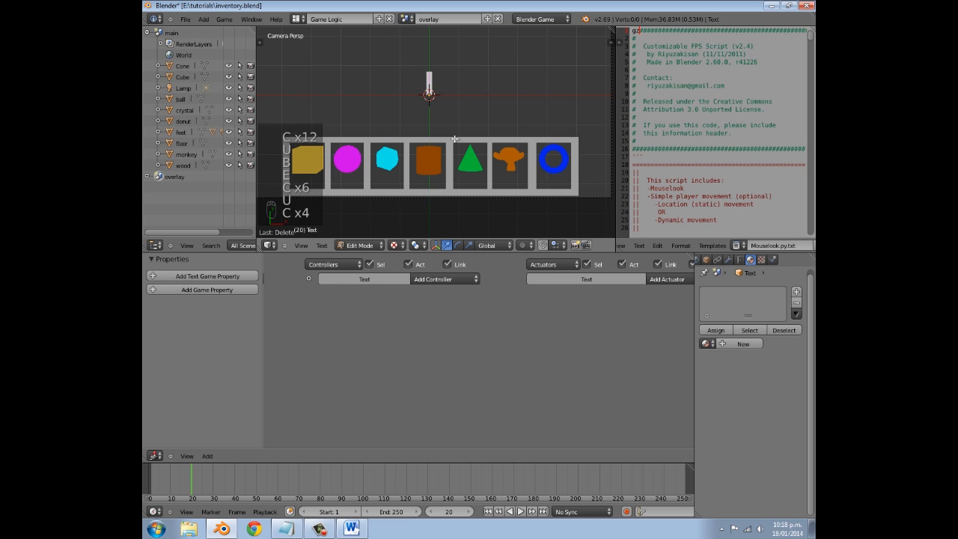
# - Enter "cube" as the content of the new text object and finish editing it
pyautogui.write('cub')
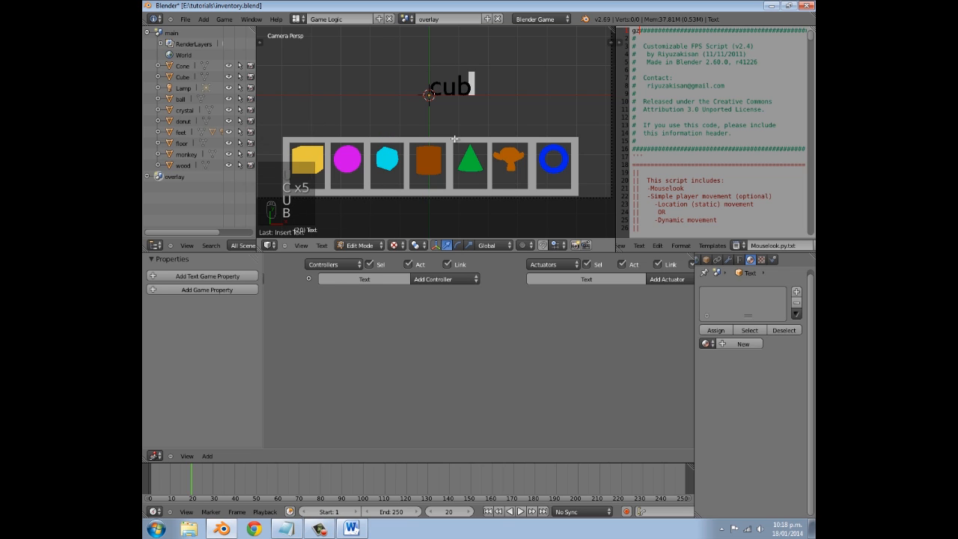
pyautogui.write('e')
pyautogui.press('Tab')
# - Move the cube label to the first inventory slot and scale it down roughly to the slot's width
pyautogui.press('g')
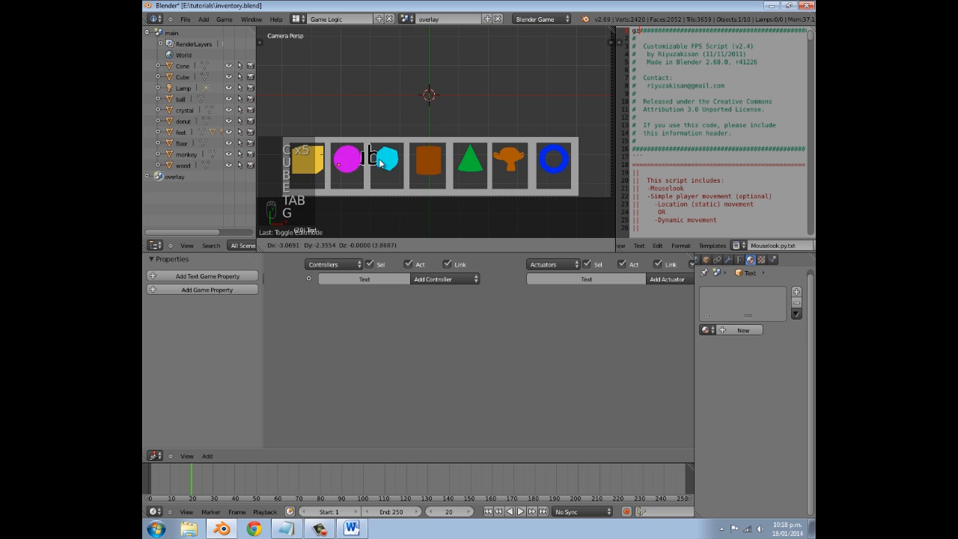
pyautogui.click(307, 184)
pyautogui.press('s')
pyautogui.click(356, 178)
pyautogui.press('g')
pyautogui.click(370, 177)
pyautogui.press('s')
pyautogui.click(357, 178)
# - Shrink the cube label slightly more and position it just beneath the yellow cube, inside its slot
pyautogui.scroll(4, 358, 173)
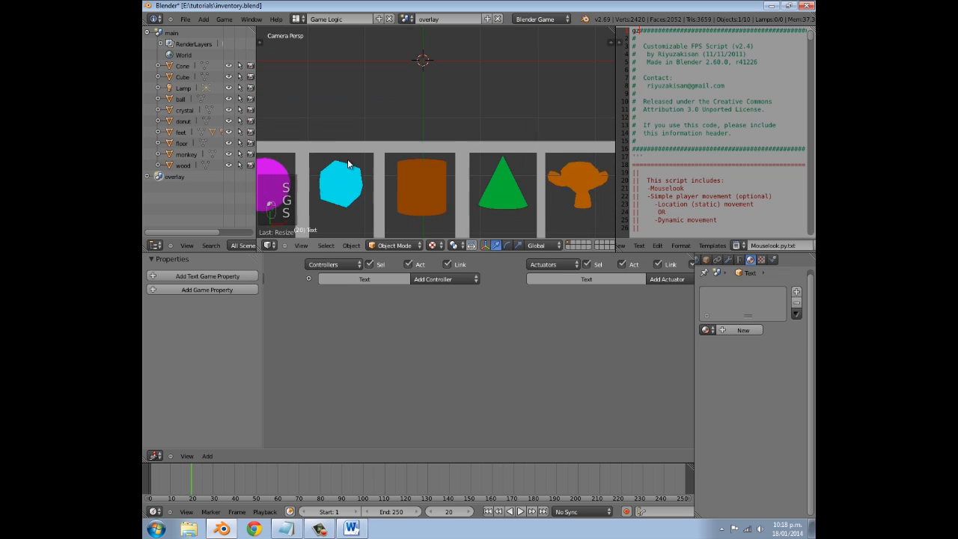
pyautogui.keyDown('shift'); pyautogui.moveTo(342, 173); pyautogui.dragTo(498, 105, button='middle'); pyautogui.keyUp('shift')
pyautogui.scroll(3, 474, 120)
pyautogui.keyDown('shift'); pyautogui.moveTo(409, 131); pyautogui.dragTo(467, 125, button='middle'); pyautogui.keyUp('shift')
pyautogui.press('s')
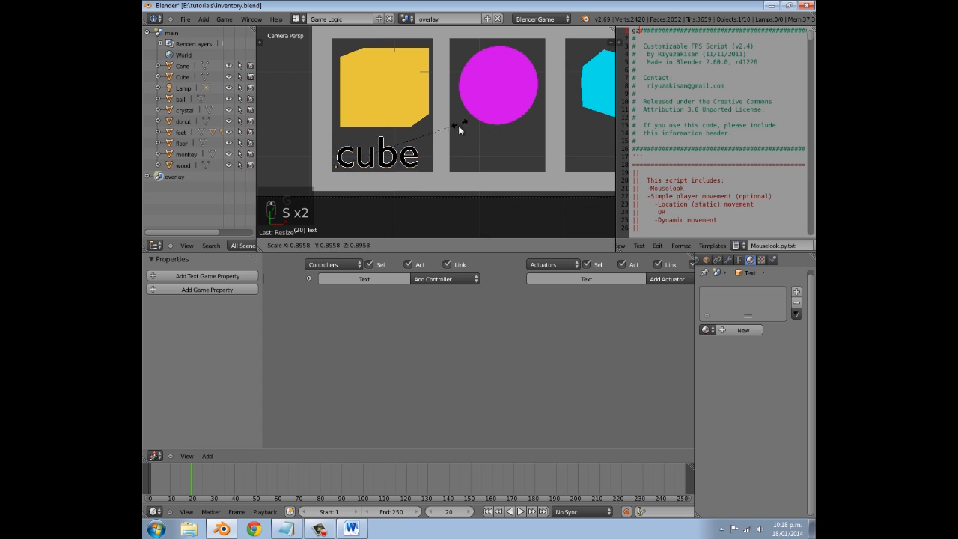
pyautogui.click(460, 126)
pyautogui.press('g')
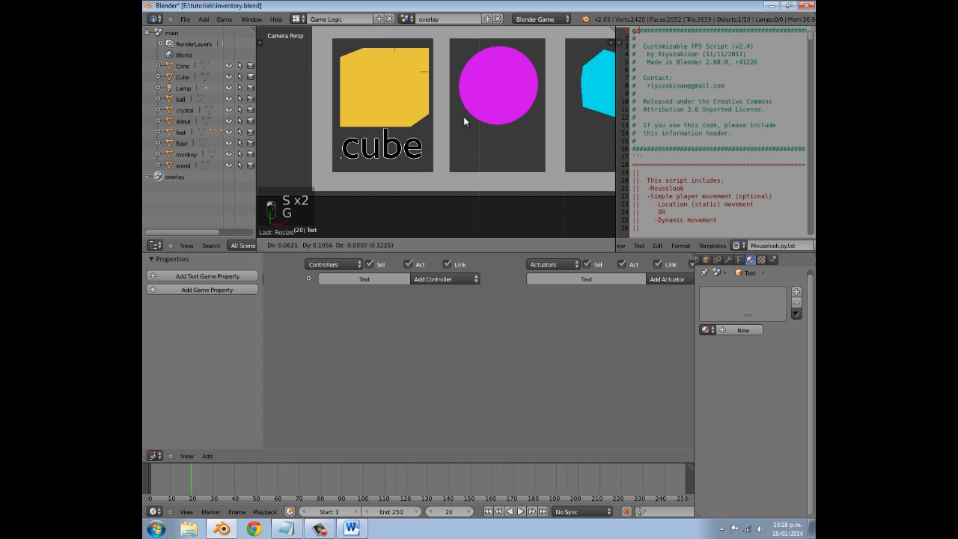
pyautogui.click(452, 124)
# - Duplicate the cube label along the X axis into the magenta ball's slot
pyautogui.scroll(-2, 453, 113)
pyautogui.scroll(-2, 381, 123)
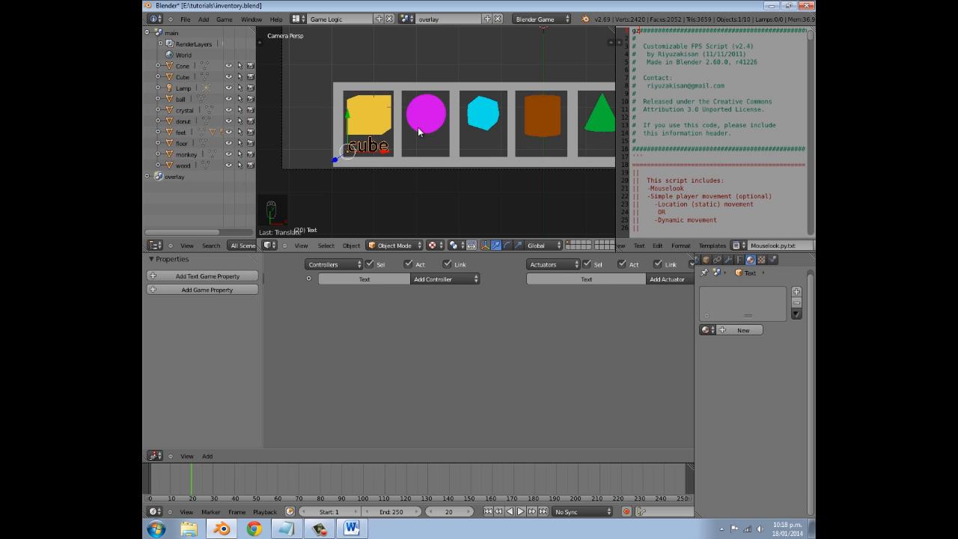
pyautogui.hotkey('shift', 'd')
pyautogui.press('x')
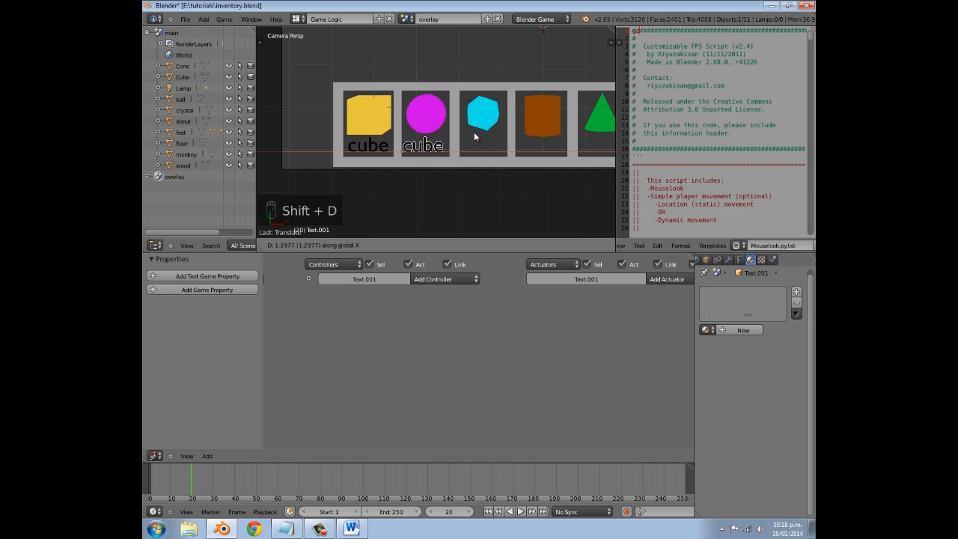
pyautogui.click(474, 136)
# - Change the duplicated label's text to "ball" and centre it along X under the magenta ball
pyautogui.press('Tab')
pyautogui.press('BackSpace')
pyautogui.press('BackSpace')
pyautogui.press('BackSpace')
pyautogui.press('BackSpace')
pyautogui.press('BackSpace')
pyautogui.press('BackSpace')
pyautogui.write('ball')
pyautogui.press('Tab')
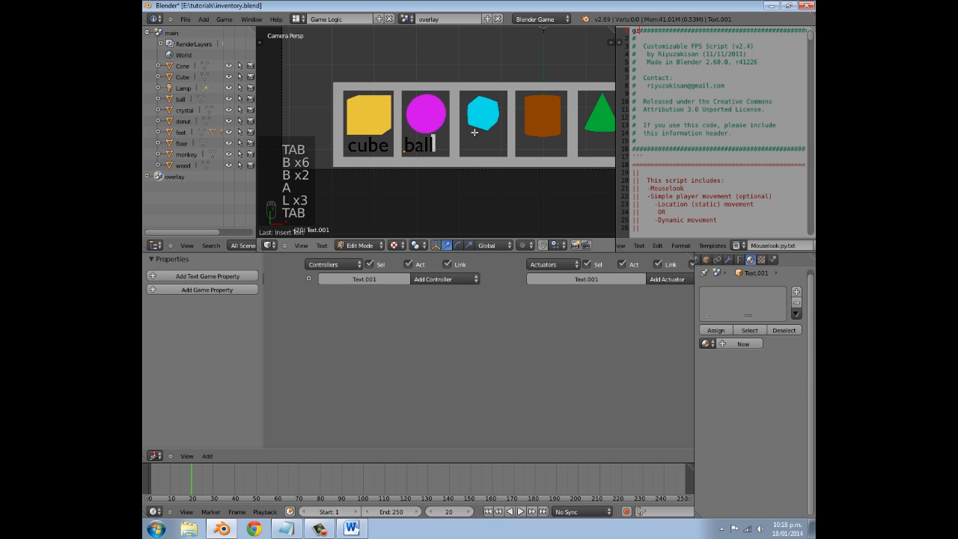
pyautogui.press('Tab')
pyautogui.press('g')
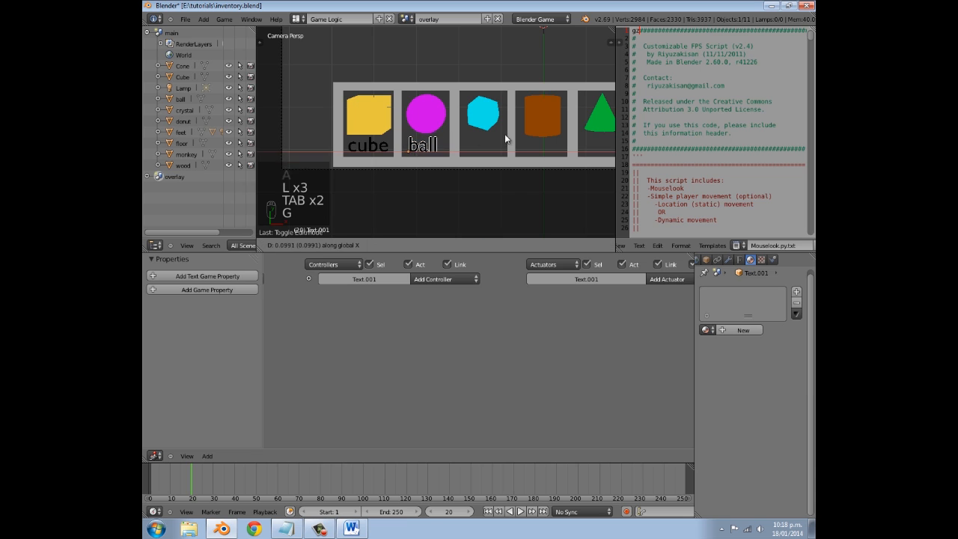
pyautogui.click(524, 137)
# - Duplicate the ball label into the cyan icosphere's slot, scale the copy down and shift it towards the slot's near edge
pyautogui.hotkey('shift', 'd')
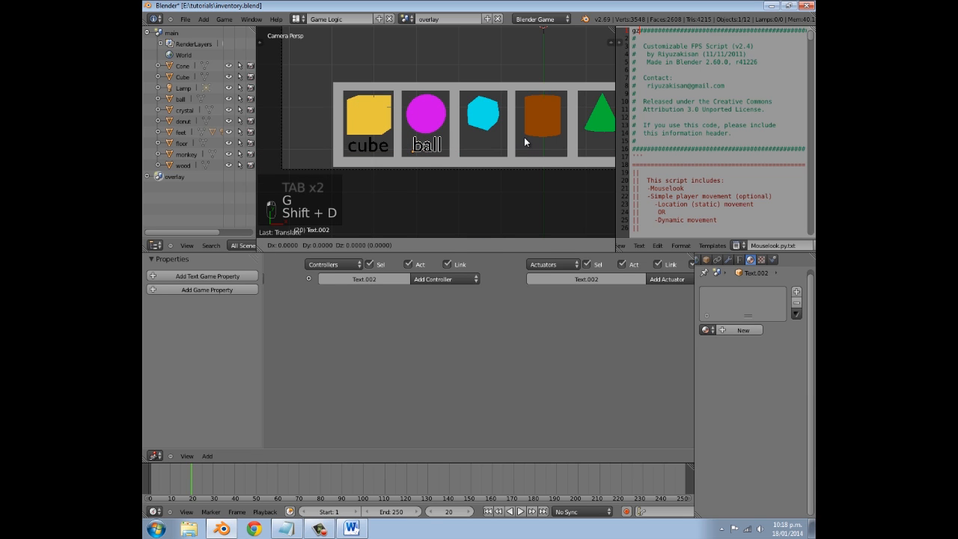
pyautogui.click(577, 152)
pyautogui.scroll(2, 550, 150)
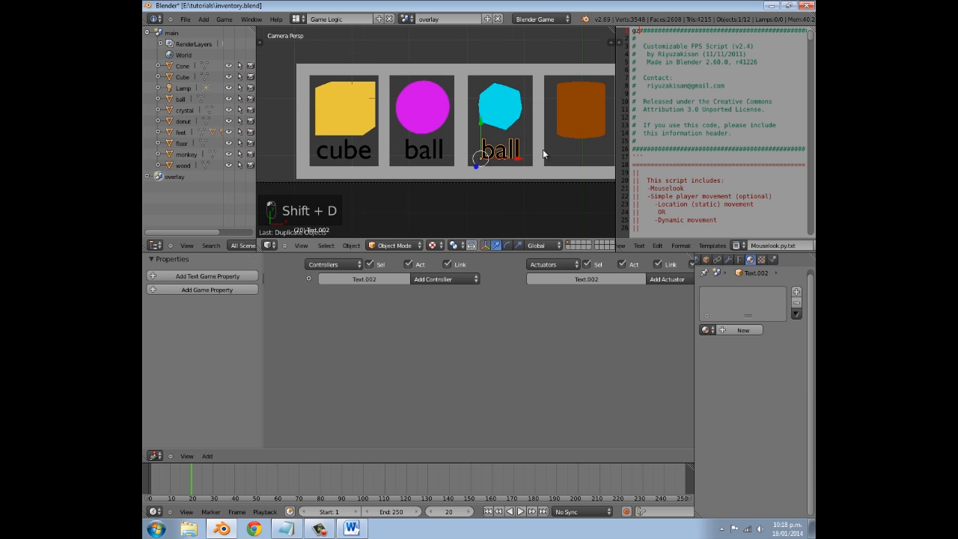
pyautogui.keyDown('shift'); pyautogui.moveTo(542, 149); pyautogui.dragTo(501, 139, button='middle'); pyautogui.keyUp('shift')
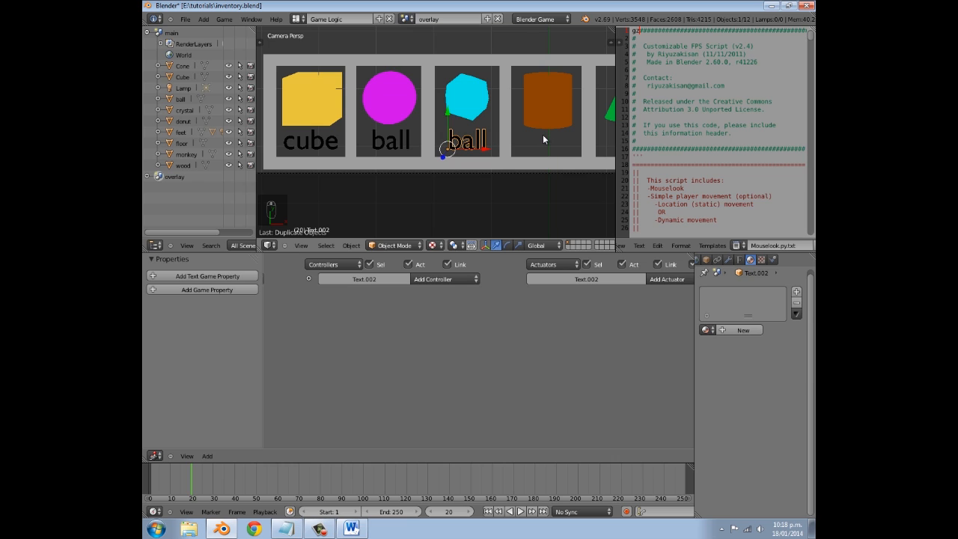
pyautogui.press('s')
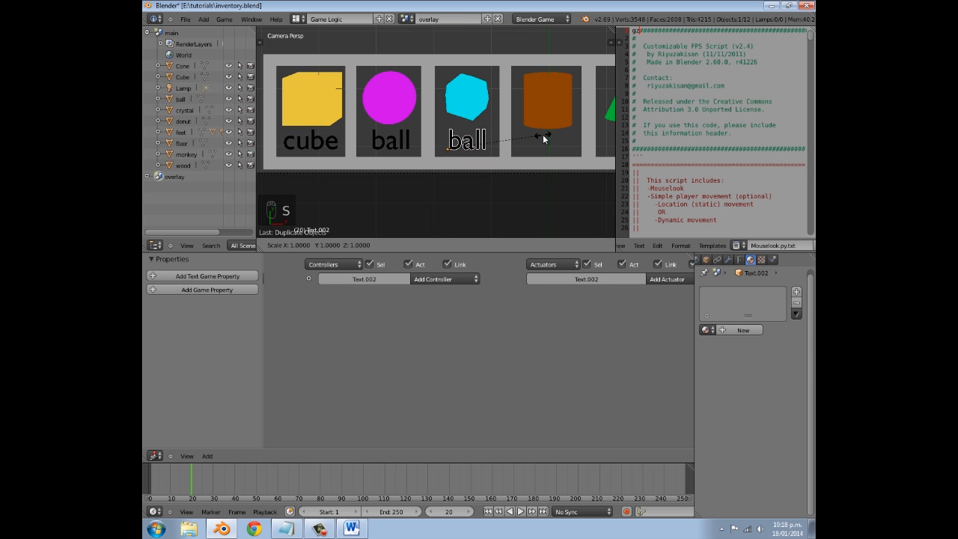
pyautogui.click(515, 131)
pyautogui.press('g')
pyautogui.click(509, 130)
# - Change the third label's text to "crystal" and centre it along X under the cyan icosphere
pyautogui.press('Tab')
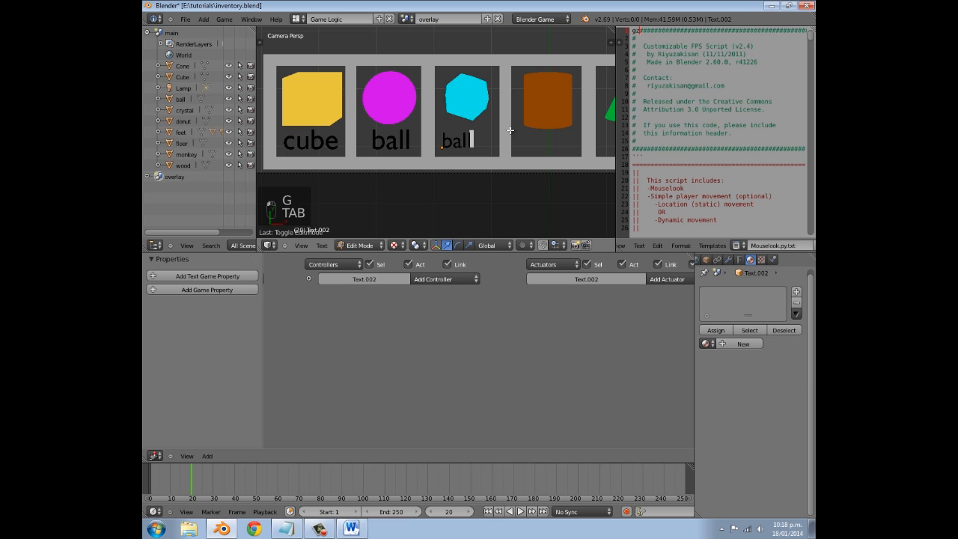
pyautogui.press('BackSpace')
pyautogui.press('BackSpace')
pyautogui.press('BackSpace')
pyautogui.press('BackSpace')
pyautogui.write('c')
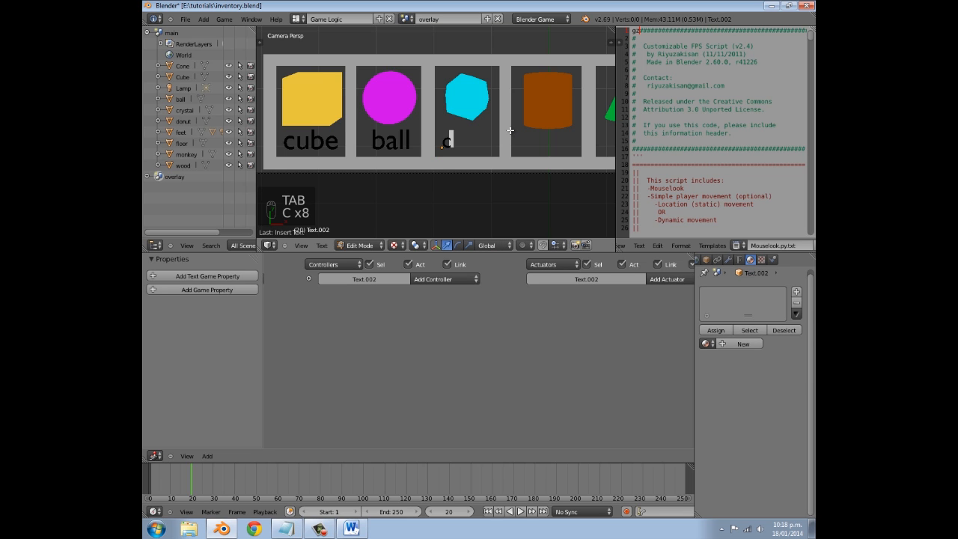
pyautogui.write('rystal')
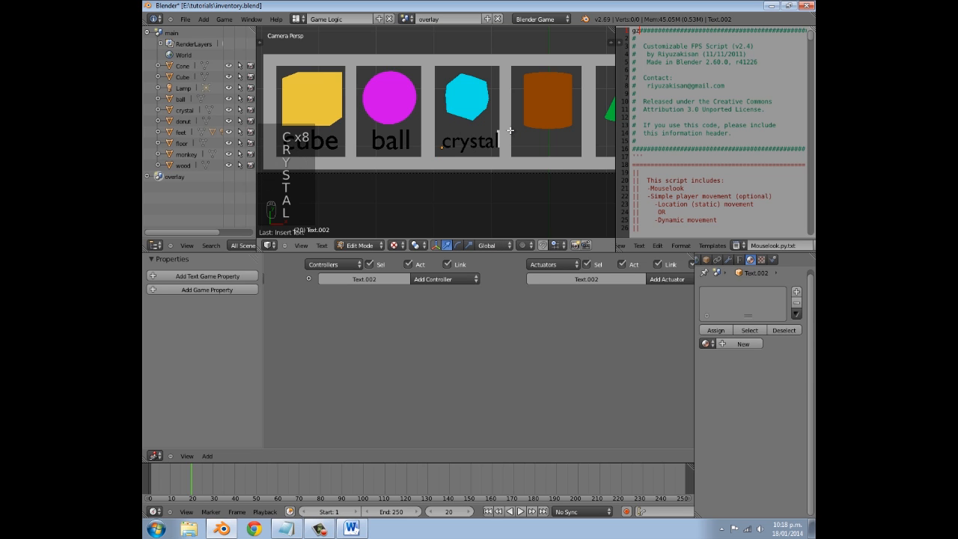
pyautogui.press('Tab')
pyautogui.press('g')
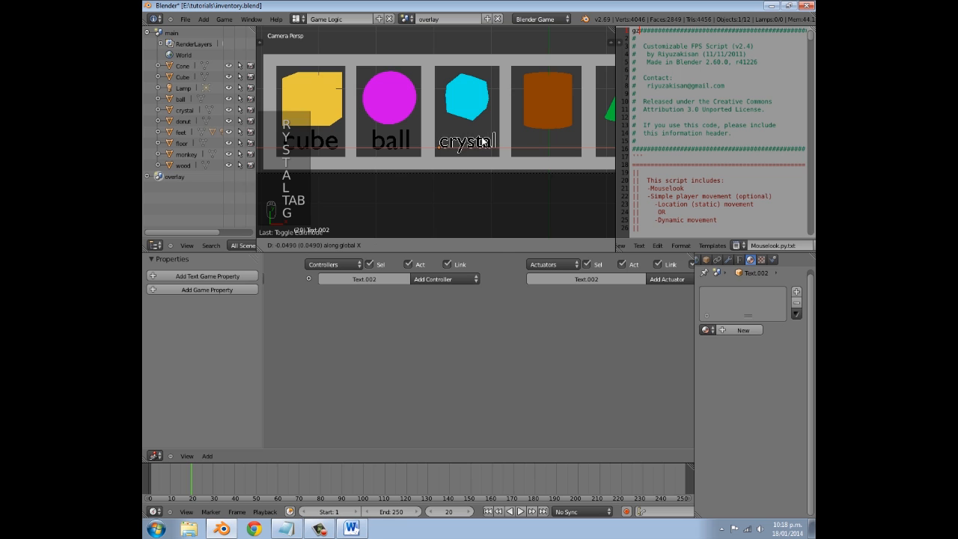
pyautogui.click(466, 144)
# - Duplicate the crystal label into the brown cylinder's slot
pyautogui.keyDown('shift'); pyautogui.moveTo(466, 145); pyautogui.dragTo(443, 172, button='middle'); pyautogui.keyUp('shift')
pyautogui.hotkey('shift', 'd')
pyautogui.click(508, 178)
# - Change the label under the brown cylinder to "wood" and adjust its position along X
pyautogui.press('Tab')
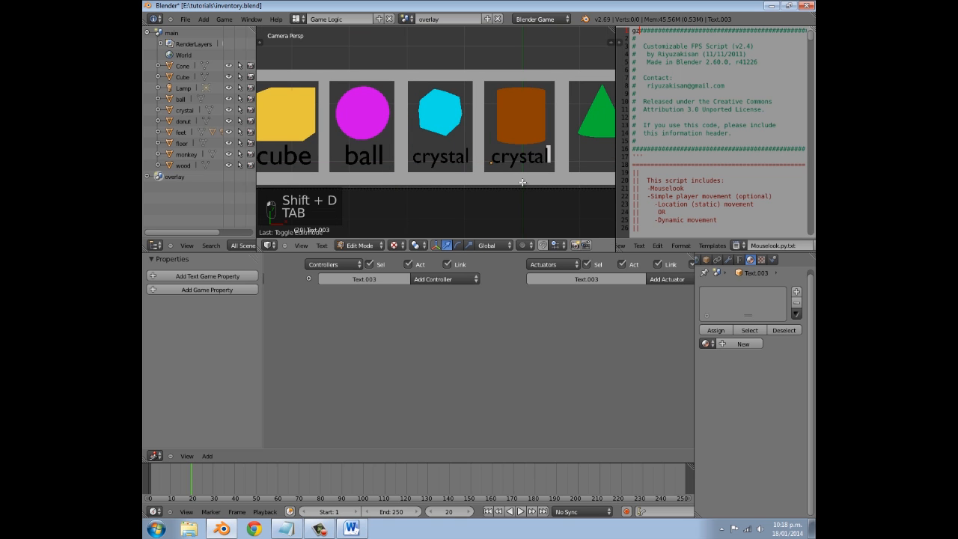
pyautogui.press('BackSpace')
pyautogui.press('BackSpace')
pyautogui.press('BackSpace')
pyautogui.press('BackSpace')
pyautogui.press('BackSpace')
pyautogui.press('BackSpace')
pyautogui.press('BackSpace')
pyautogui.press('BackSpace')
pyautogui.press('BackSpace')
pyautogui.press('BackSpace')
pyautogui.press('BackSpace')
pyautogui.press('BackSpace')
pyautogui.press('BackSpace')
pyautogui.write('woo')
pyautogui.press('Tab')
pyautogui.press('Tab')
pyautogui.write('d')
pyautogui.press('Tab')
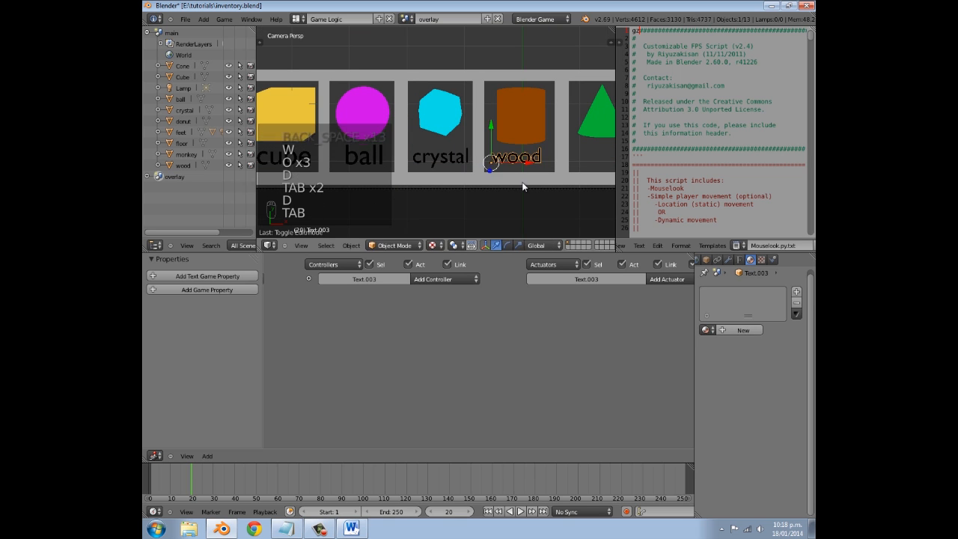
pyautogui.press('g')
pyautogui.press('x')
pyautogui.click(554, 183)
# - Duplicate the wood label into the green cone's slot
pyautogui.scroll(-2, 517, 150)
pyautogui.keyDown('shift'); pyautogui.moveTo(503, 137); pyautogui.dragTo(472, 164, button='middle'); pyautogui.keyUp('shift')
pyautogui.hotkey('shift', 'd')
pyautogui.click(531, 175)
# - Change the label in the green cone's slot to "cone" and centre it under the cone
pyautogui.press('Tab')
pyautogui.press('BackSpace')
pyautogui.press('BackSpace')
pyautogui.press('BackSpace')
pyautogui.press('BackSpace')
pyautogui.write('cone')
pyautogui.press('Tab')
pyautogui.press('g')
pyautogui.click(555, 182)
# - Duplicate the cone label into the monkey head's slot
pyautogui.hotkey('shift', 'd')
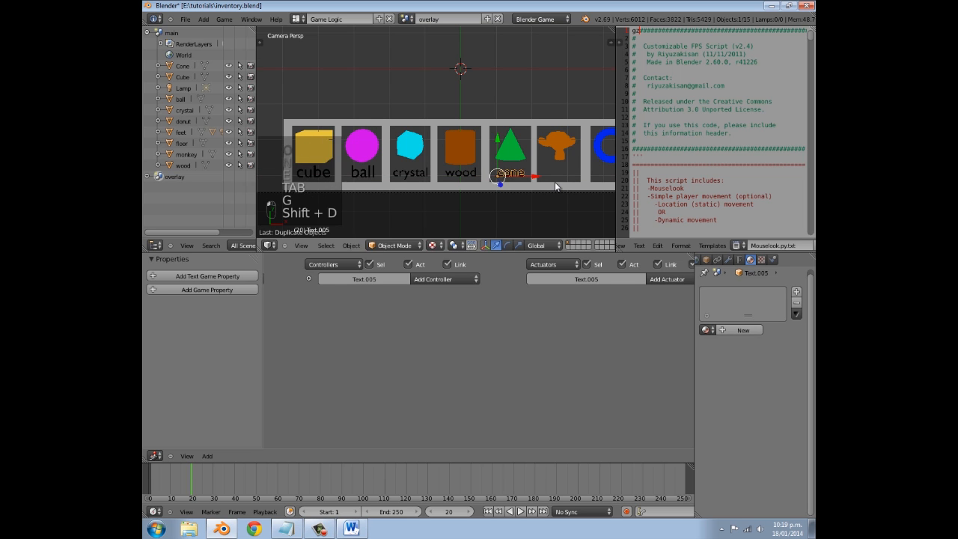
pyautogui.click(600, 188)
pyautogui.press('g')
pyautogui.click(600, 188)
# - Change the text of the label under the monkey head to "monkey"
pyautogui.press('Tab')
pyautogui.press('BackSpace')
pyautogui.press('BackSpace')
pyautogui.press('BackSpace')
pyautogui.press('BackSpace')
pyautogui.press('BackSpace')
pyautogui.write('key')
pyautogui.press('Tab')
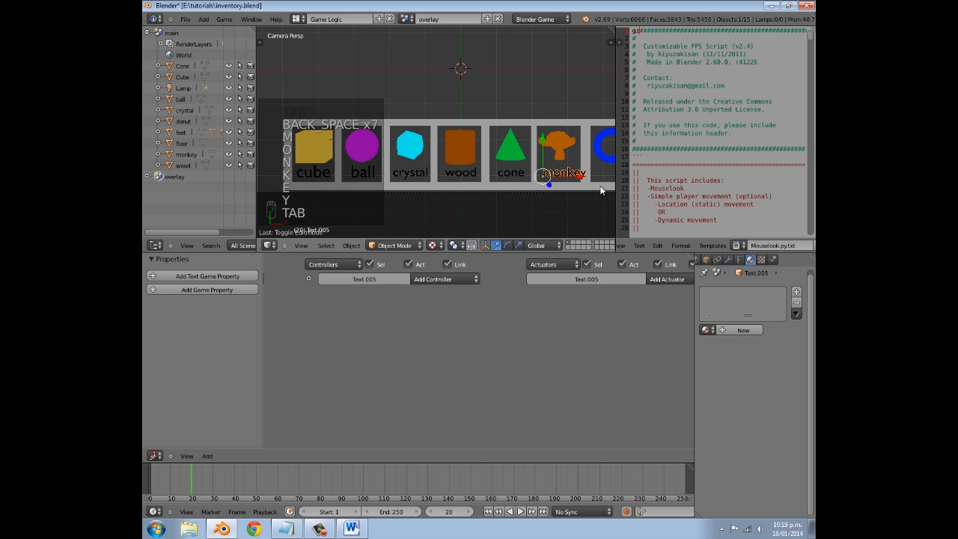
# - Scale the monkey label down and centre it under the monkey head within its slot
pyautogui.press('g')
pyautogui.click(570, 192)
pyautogui.press('s')
pyautogui.click(571, 191)
pyautogui.press('g')
pyautogui.click(574, 192)
# - Duplicate the monkey label into the blue donut's slot
pyautogui.keyDown('shift'); pyautogui.moveTo(593, 193); pyautogui.dragTo(513, 183, button='middle'); pyautogui.keyUp('shift')
pyautogui.hotkey('shift', 'd')
pyautogui.click(525, 186)
# - Change the text of the label in the blue donut's slot to "donut"
pyautogui.press('Tab')
pyautogui.press('BackSpace')
pyautogui.press('BackSpace')
pyautogui.press('BackSpace')
pyautogui.press('BackSpace')
pyautogui.press('BackSpace')
pyautogui.press('BackSpace')
pyautogui.press('BackSpace')
pyautogui.press('BackSpace')
pyautogui.press('BackSpace')
pyautogui.press('BackSpace')
pyautogui.press('BackSpace')
pyautogui.write('donut')
pyautogui.press('BackSpace')
pyautogui.press('BackSpace')
pyautogui.press('BackSpace')
pyautogui.press('BackSpace')
pyautogui.press('BackSpace')
pyautogui.write('donut')
pyautogui.press('Tab')
# - Enlarge the donut label and centre it under the blue ring within its slot
pyautogui.press('g')
pyautogui.click(562, 185)
pyautogui.scroll(-2, 540, 189)
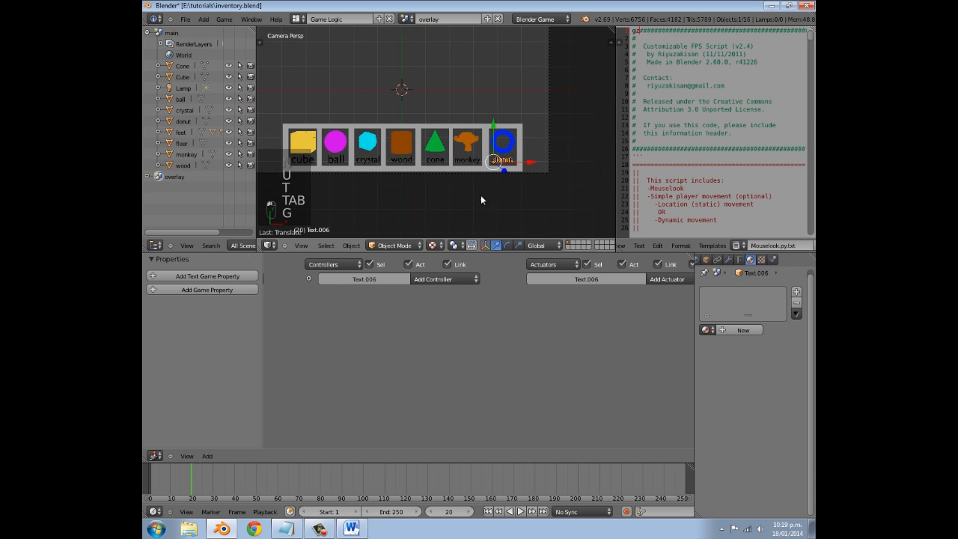
pyautogui.keyDown('shift'); pyautogui.moveTo(397, 181); pyautogui.dragTo(440, 178, button='middle'); pyautogui.keyUp('shift')
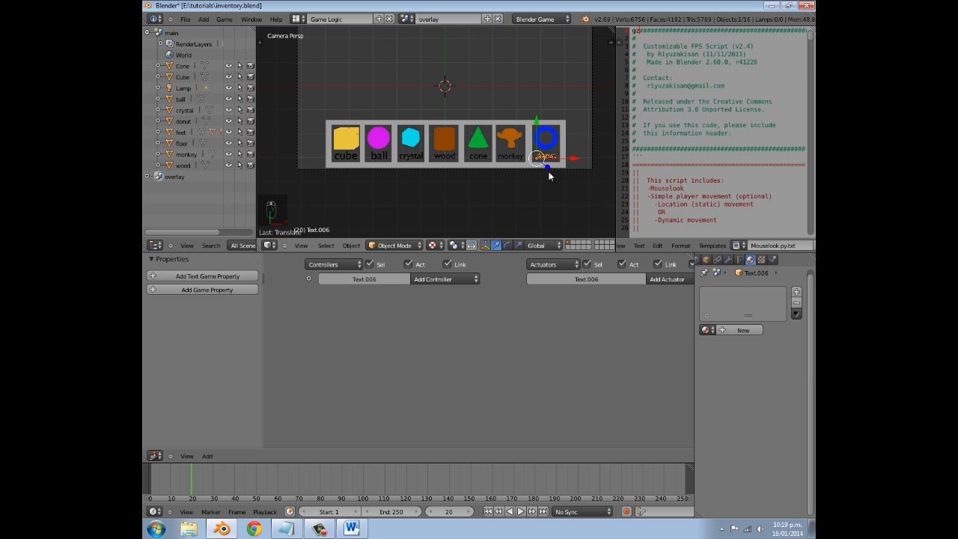
pyautogui.scroll(5, 548, 175)
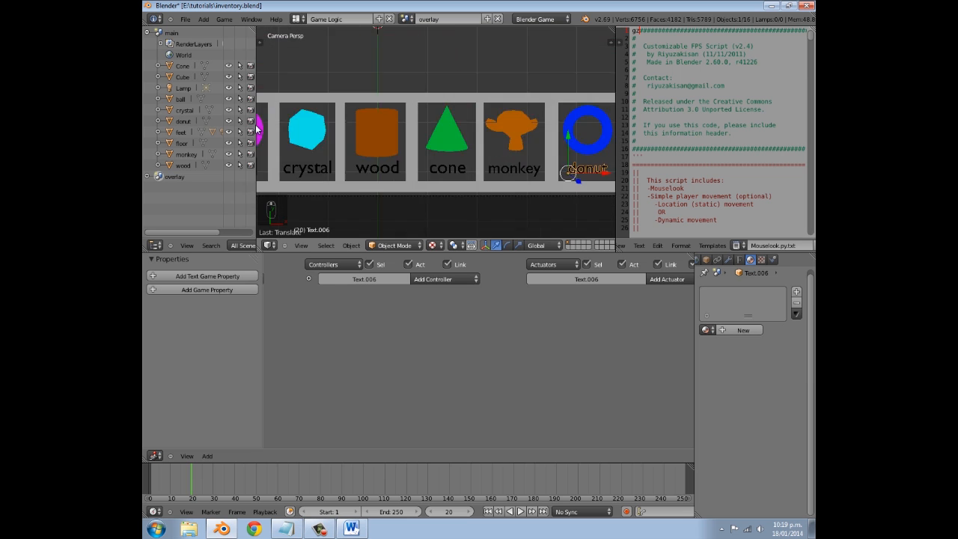
pyautogui.press('s')
pyautogui.click(480, 139)
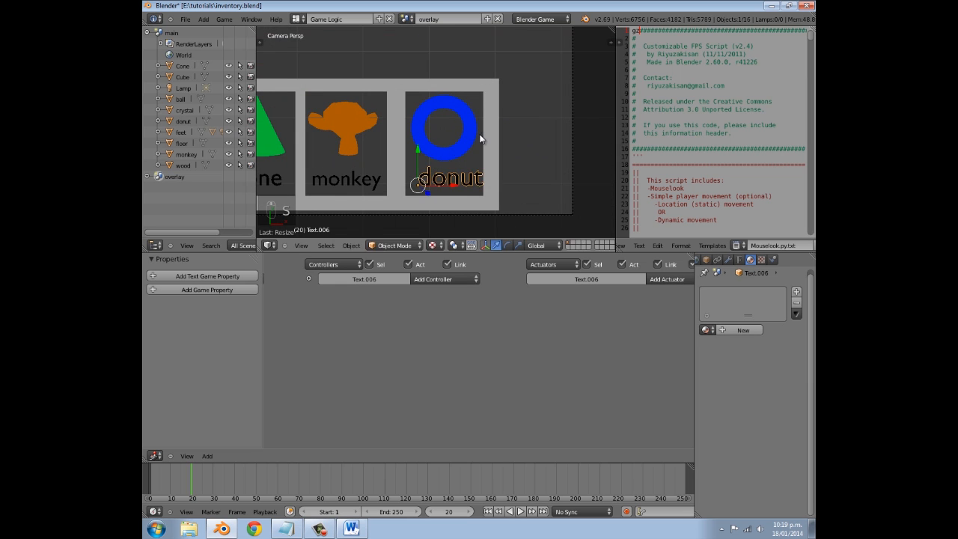
pyautogui.press('g')
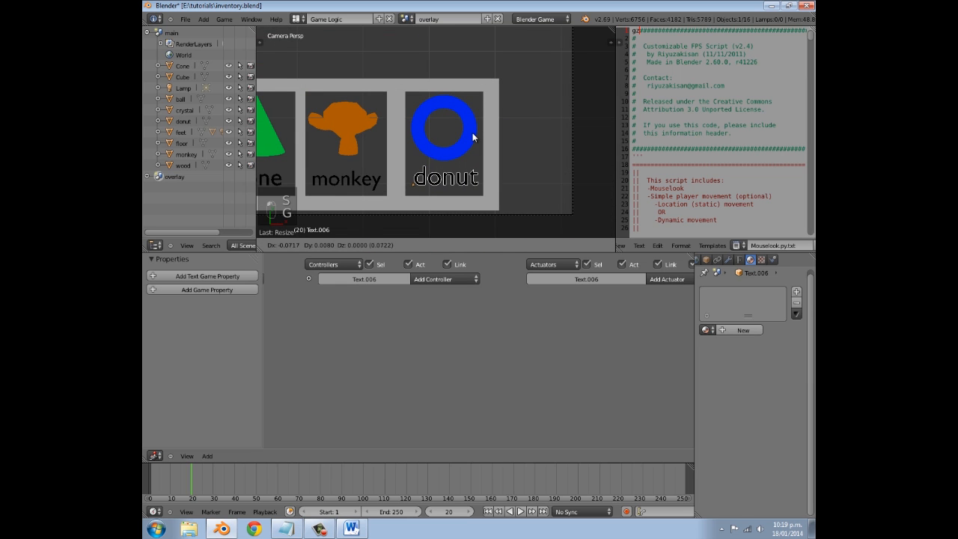
pyautogui.click(474, 137)
pyautogui.scroll(-3, 375, 140)
pyautogui.keyDown('shift'); pyautogui.moveTo(361, 142); pyautogui.dragTo(419, 142, button='middle'); pyautogui.keyUp('shift')
pyautogui.scroll(2, 399, 157)
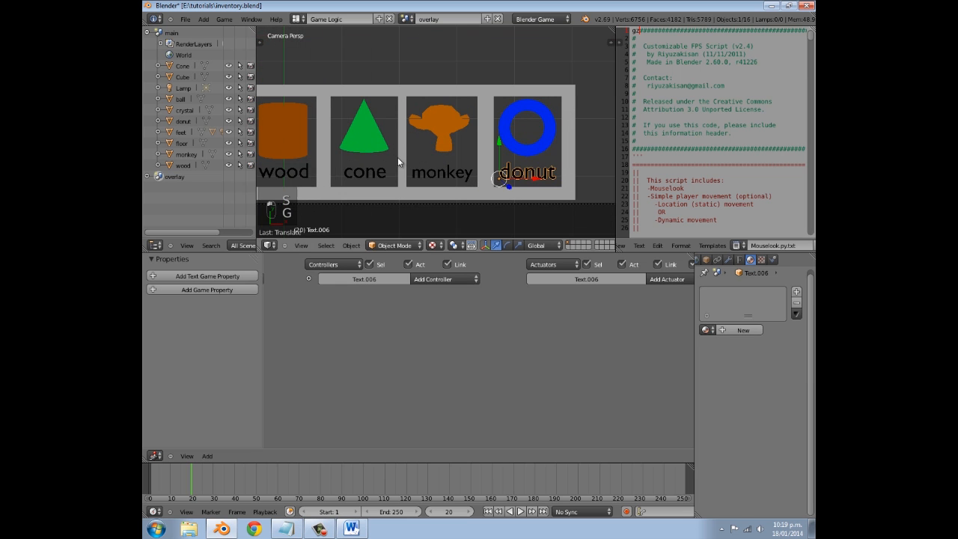
# - Move the cone label slightly down along the Y axis to line it up with the other labels
pyautogui.rightClick(398, 160)
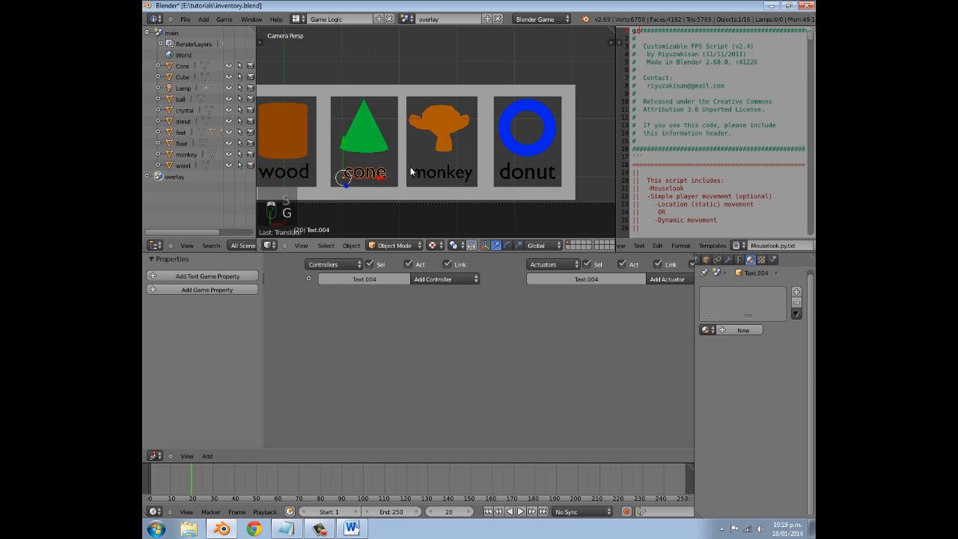
pyautogui.scroll(-3, 421, 172)
pyautogui.keyDown('shift'); pyautogui.moveTo(378, 166); pyautogui.dragTo(447, 163, button='middle'); pyautogui.keyUp('shift')
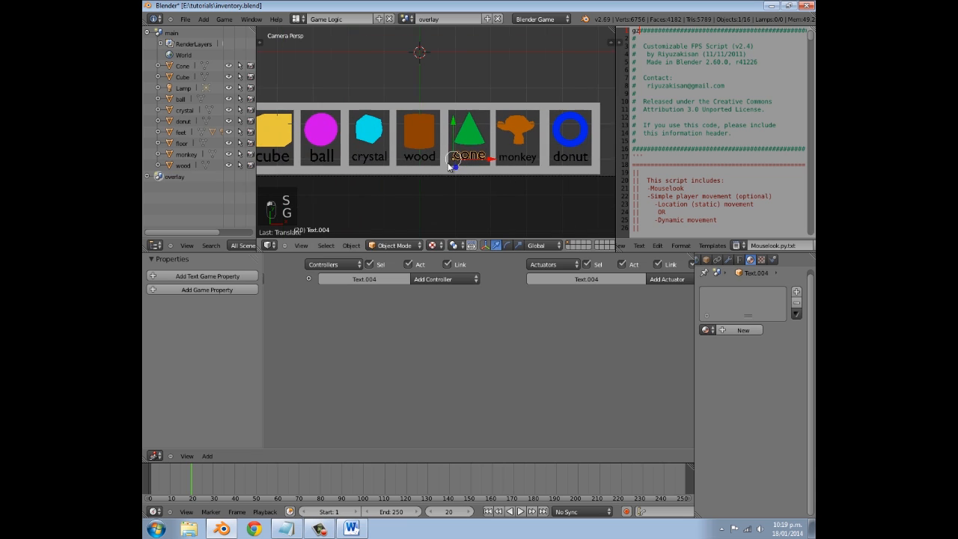
pyautogui.press('g')
pyautogui.press('y')
pyautogui.click(456, 175)
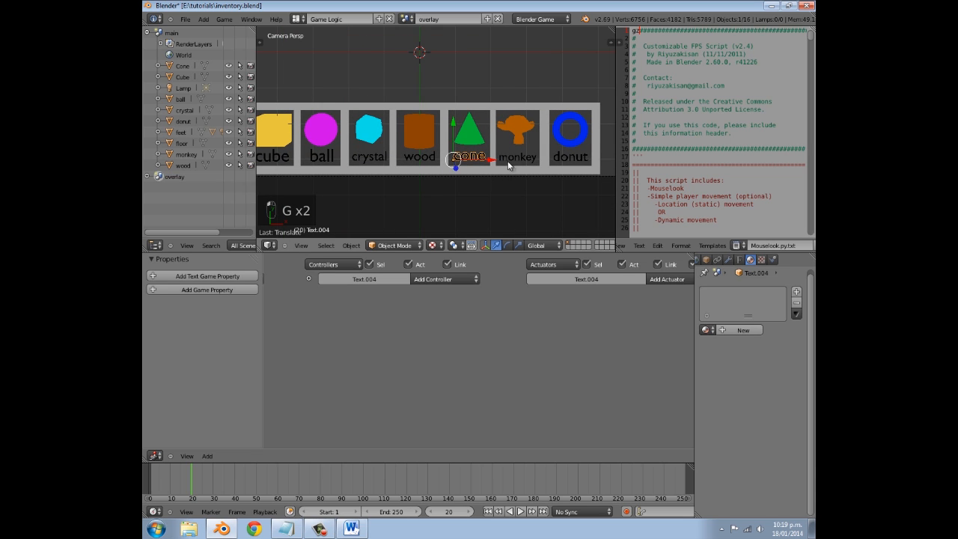
# - Convert the donut and monkey text labels to meshes
pyautogui.rightClick(561, 157)
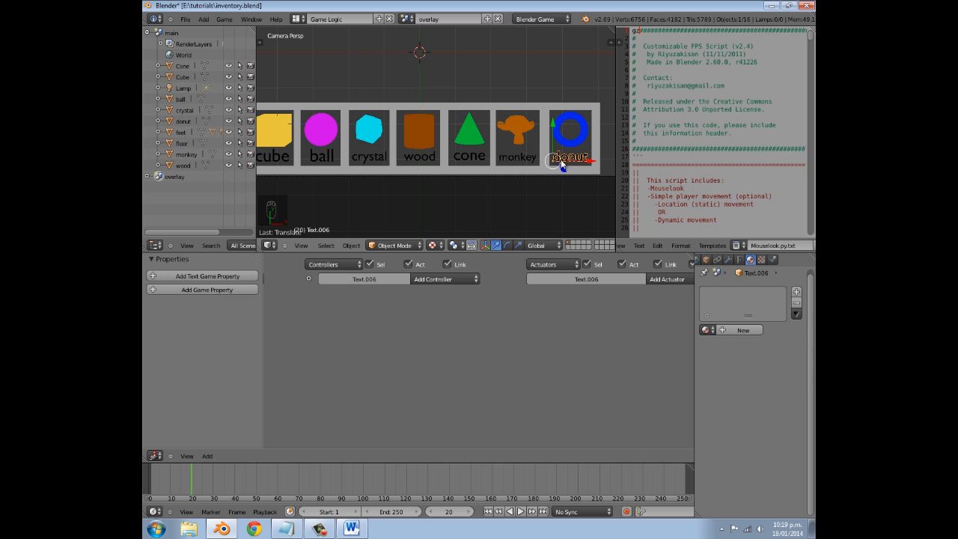
pyautogui.hotkey('alt', 'c')
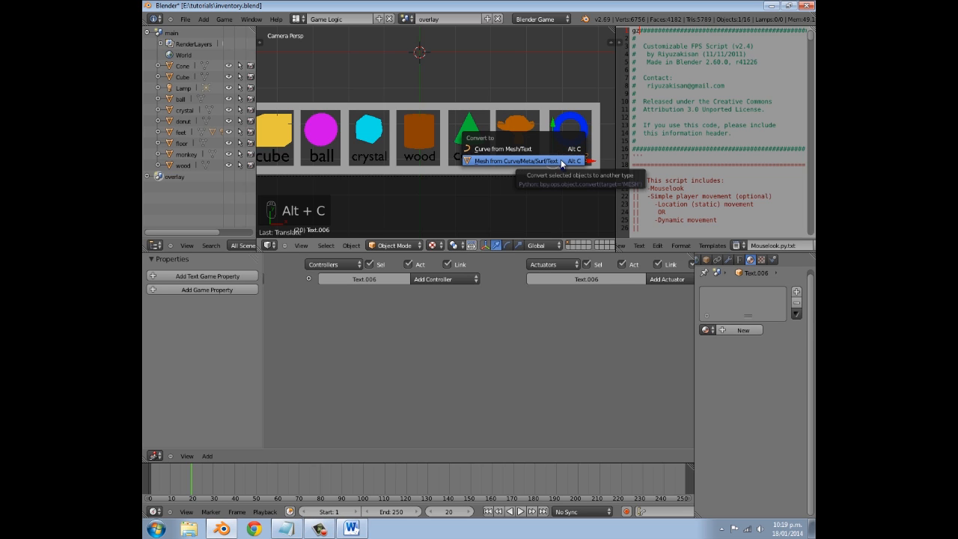
pyautogui.click(524, 161)
pyautogui.rightClick(506, 157)
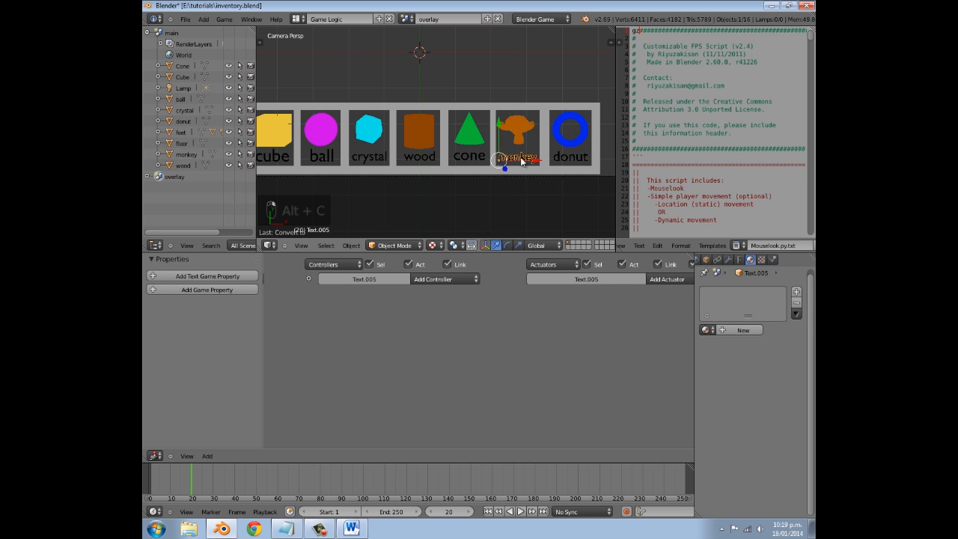
pyautogui.hotkey('alt', 'c')
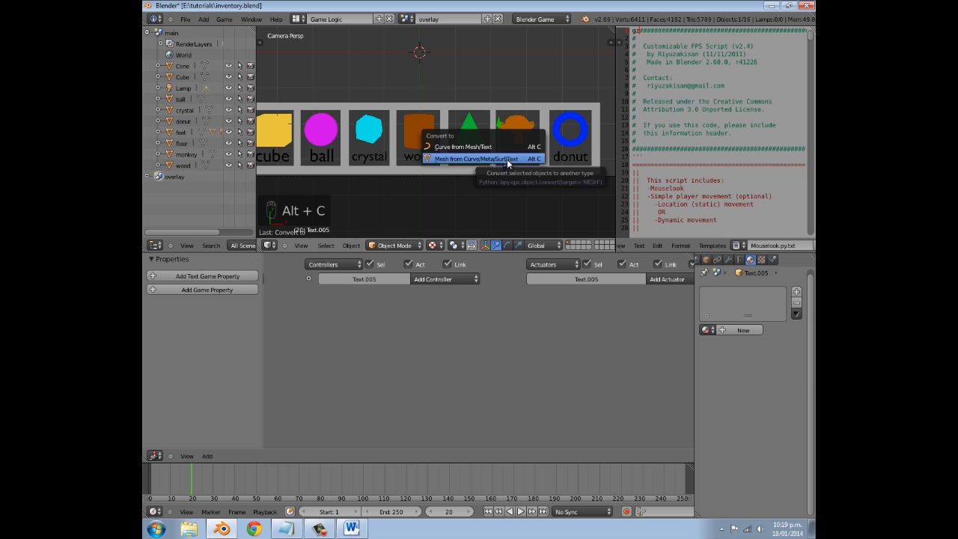
pyautogui.click(511, 160)
# - Convert the cone, wood and crystal text labels to meshes
pyautogui.rightClick(469, 159)
pyautogui.hotkey('alt', 'c')
pyautogui.click(469, 159)
pyautogui.rightClick(431, 159)
pyautogui.hotkey('alt', 'c')
pyautogui.click(432, 159)
pyautogui.rightClick(374, 159)
pyautogui.hotkey('alt', 'c')
pyautogui.click(374, 159)
# - Convert the ball and cube text labels to meshes
pyautogui.rightClick(313, 160)
pyautogui.hotkey('alt', 'c')
pyautogui.click(299, 159)
pyautogui.rightClick(280, 159)
pyautogui.hotkey('alt', 'c')
pyautogui.click(281, 159)
pyautogui.scroll(-3, 397, 164)
pyautogui.scroll(3, 408, 170)
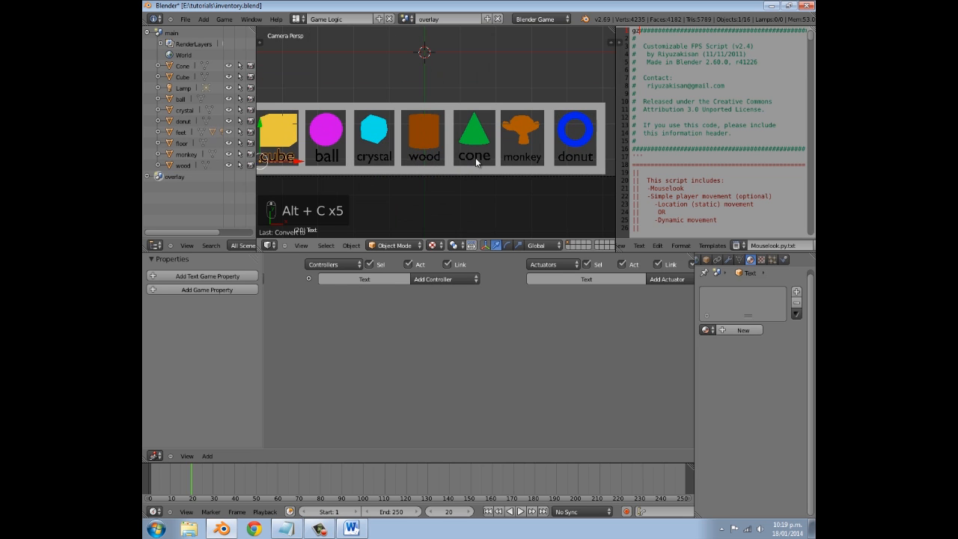
# - Give the donut label a new material and make it shadeless, keeping the default white colour
pyautogui.scroll(-1, 500, 144)
pyautogui.rightClick(550, 154)
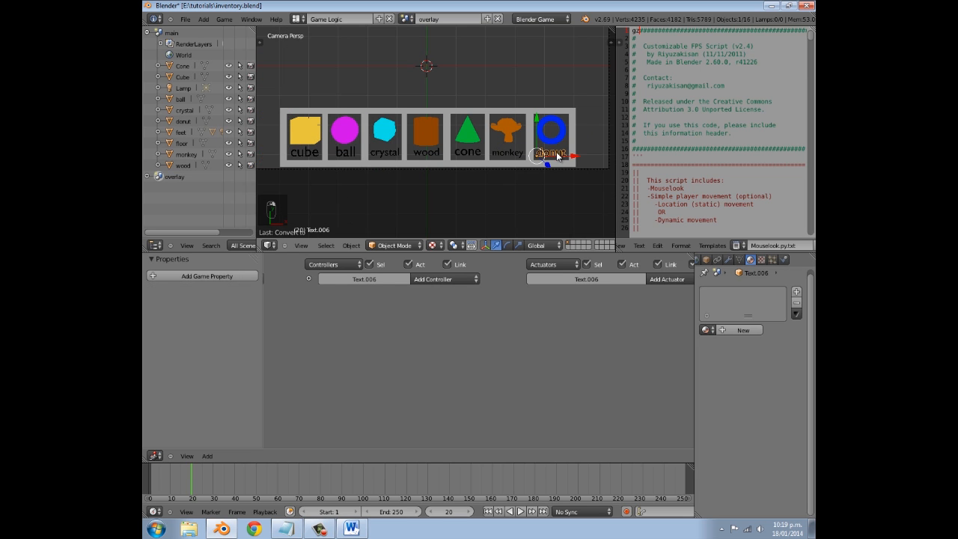
pyautogui.click(725, 333)
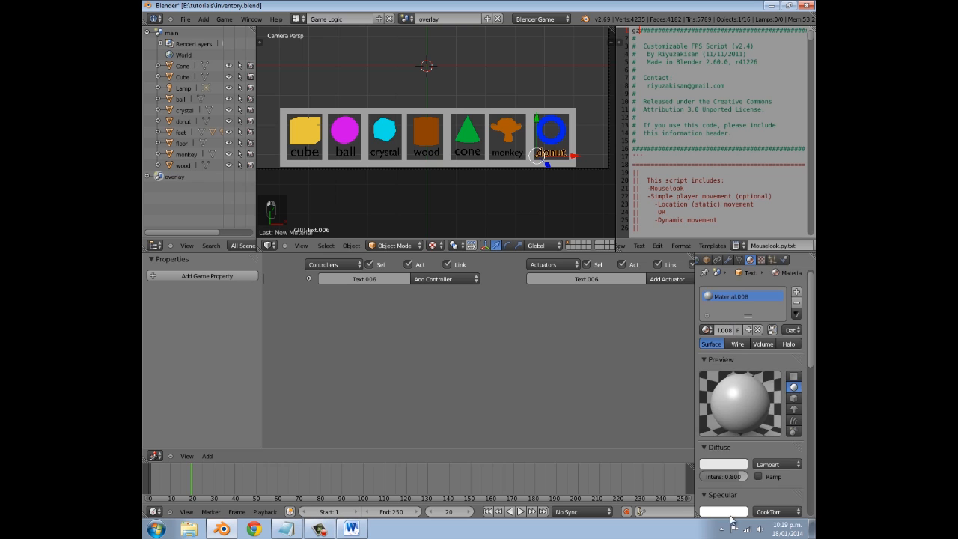
pyautogui.scroll(-2, 726, 438)
pyautogui.scroll(-3, 735, 500)
pyautogui.click(758, 465)
pyautogui.scroll(5, 761, 486)
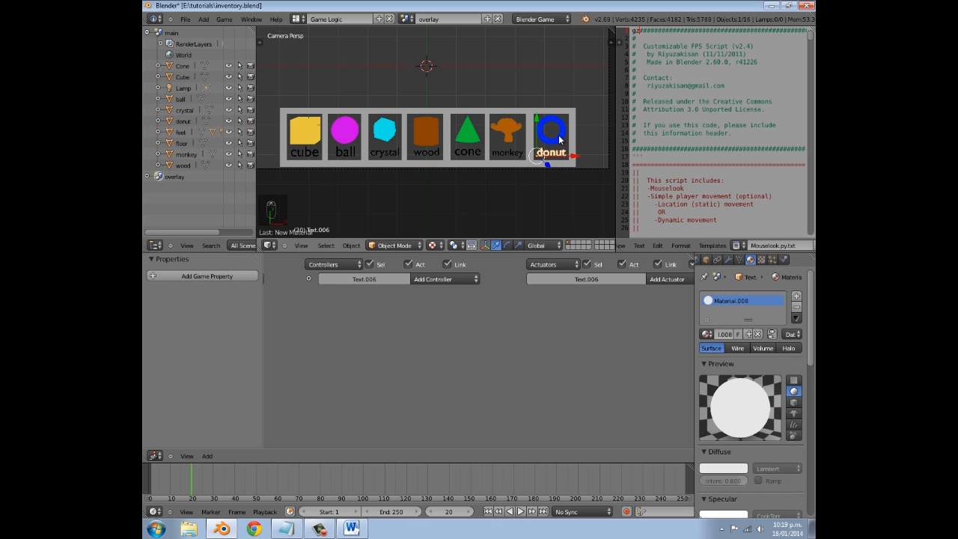
# - Assign the existing white Material.008 to the monkey and cone labels
pyautogui.rightClick(516, 155)
pyautogui.click(706, 333)
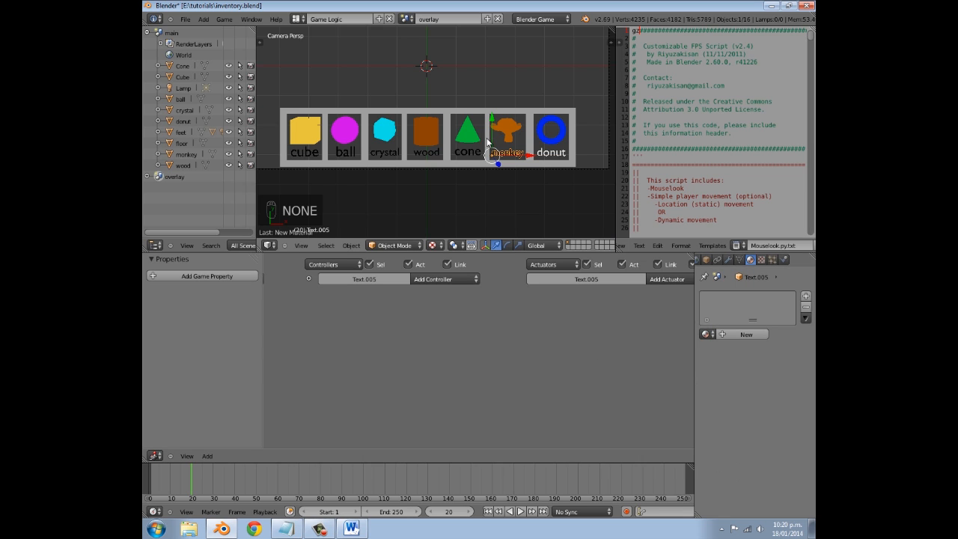
pyautogui.click(704, 334)
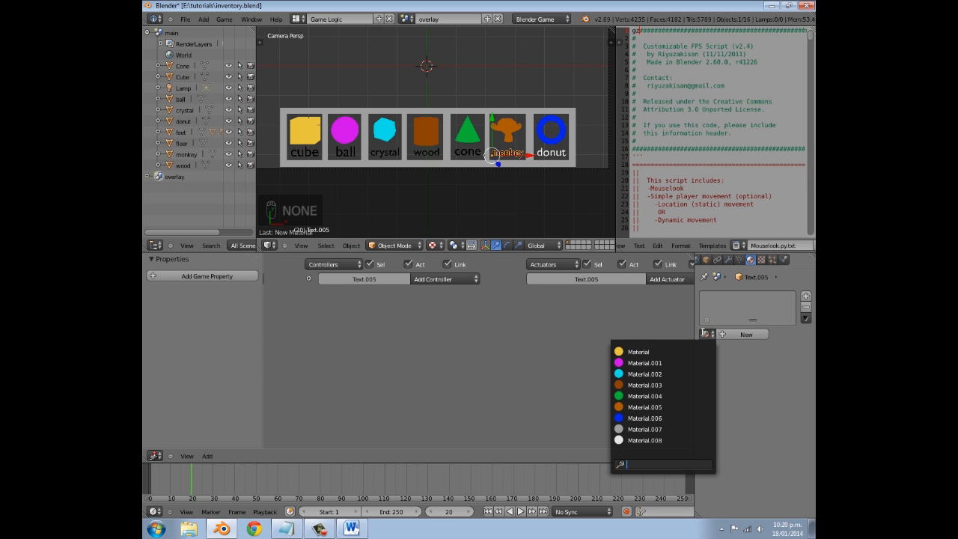
pyautogui.click(666, 439)
pyautogui.rightClick(466, 148)
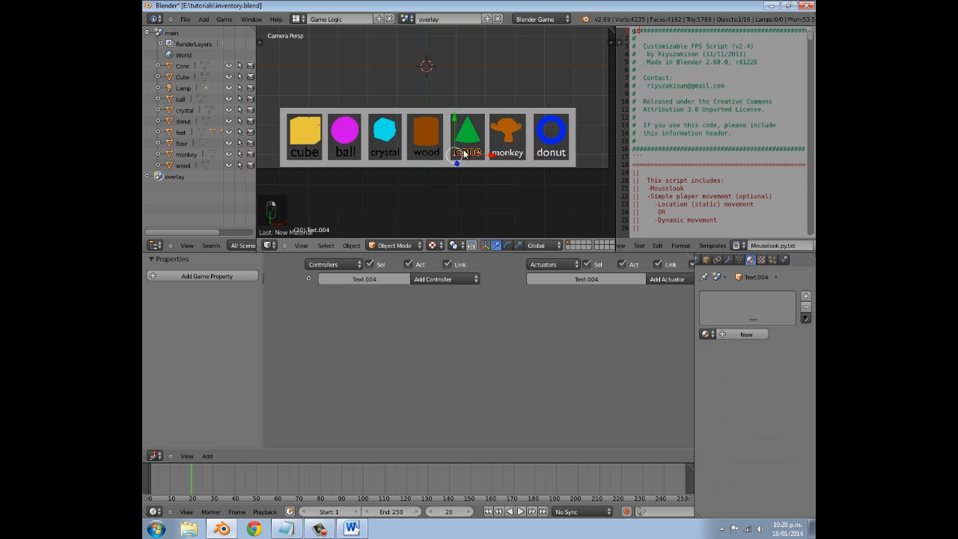
pyautogui.click(713, 336)
pyautogui.click(665, 439)
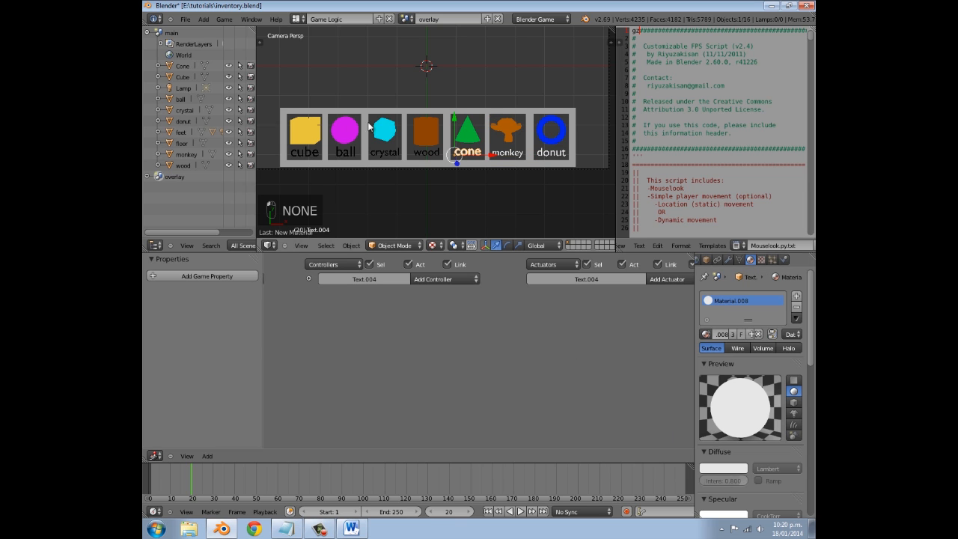
# - Assign the existing white Material.008 to the wood and crystal labels
pyautogui.rightClick(419, 154)
pyautogui.click(705, 334)
pyautogui.click(658, 439)
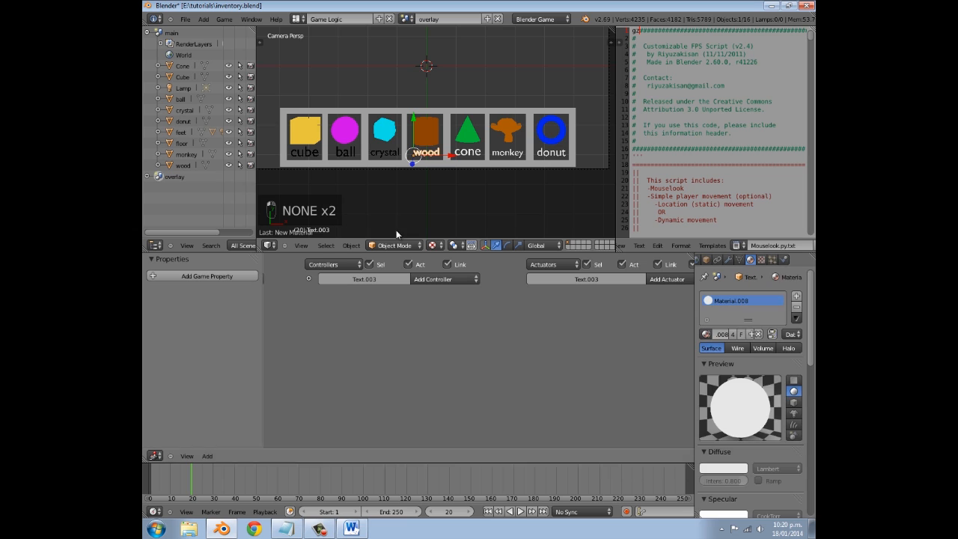
pyautogui.rightClick(384, 151)
pyautogui.click(706, 334)
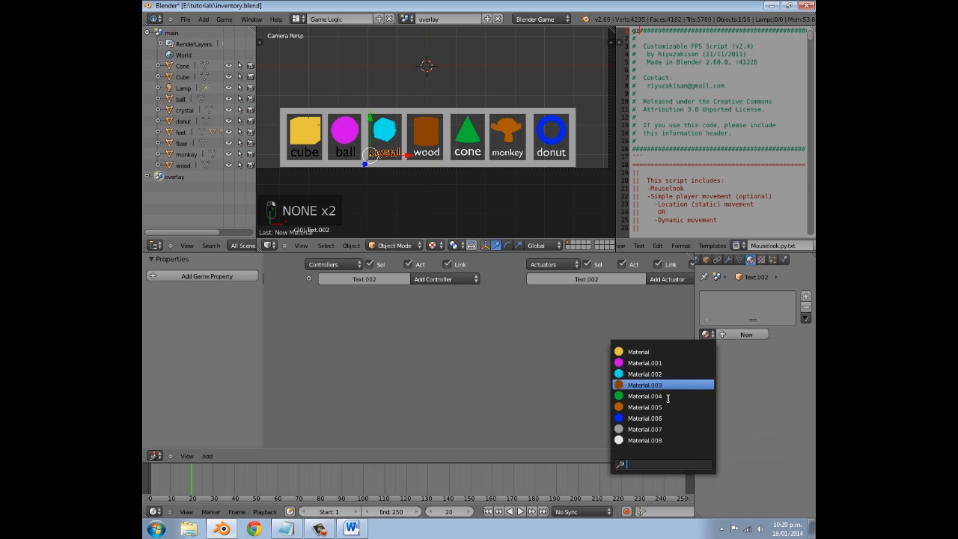
pyautogui.click(660, 439)
# - Assign the existing white Material.008 to the ball and cube labels
pyautogui.rightClick(343, 154)
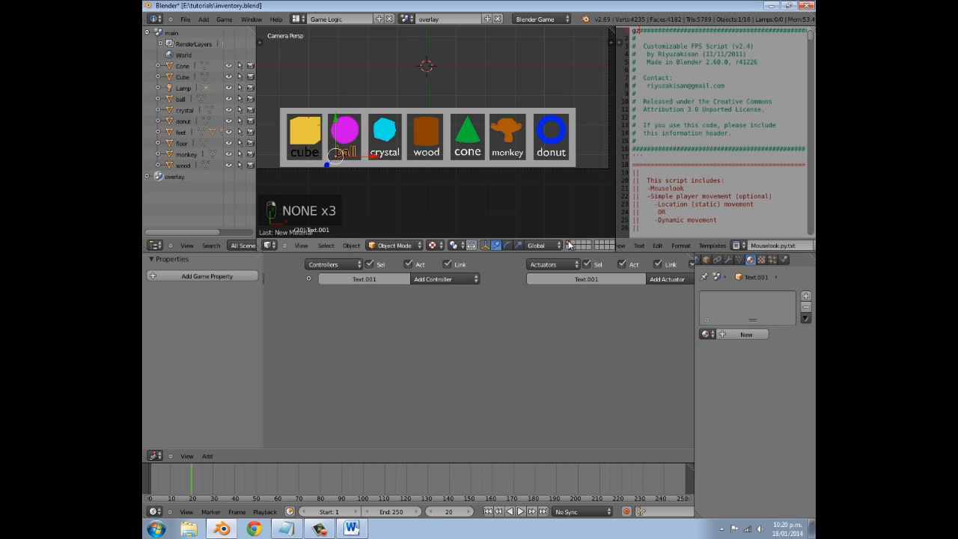
pyautogui.click(706, 334)
pyautogui.click(658, 440)
pyautogui.rightClick(303, 149)
pyautogui.click(711, 334)
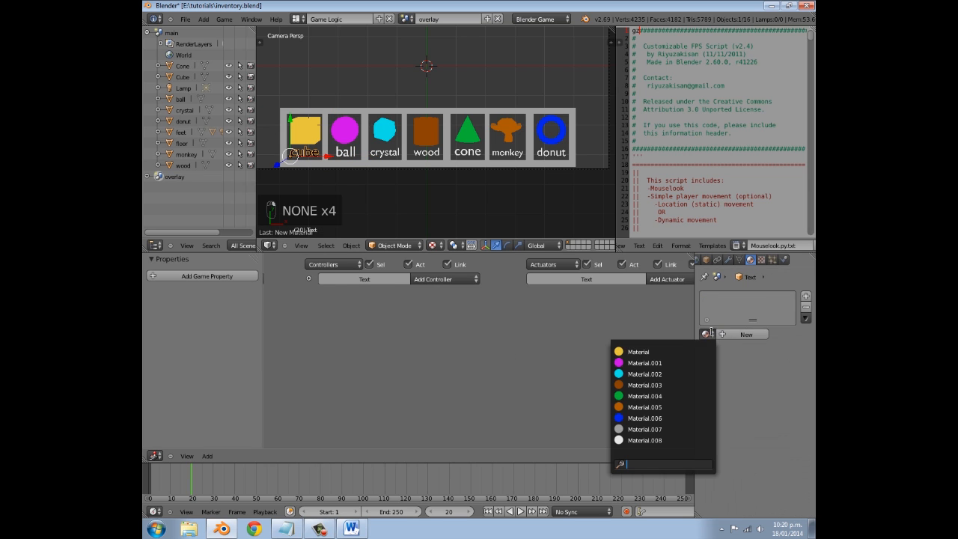
pyautogui.click(659, 440)
pyautogui.scroll(-3, 414, 176)
pyautogui.scroll(3, 414, 176)
# - Join the monkey label with the monkey head icon, keeping the head as the active object
pyautogui.keyDown('shift'); pyautogui.moveTo(388, 151); pyautogui.dragTo(340, 138, button='middle'); pyautogui.keyUp('shift')
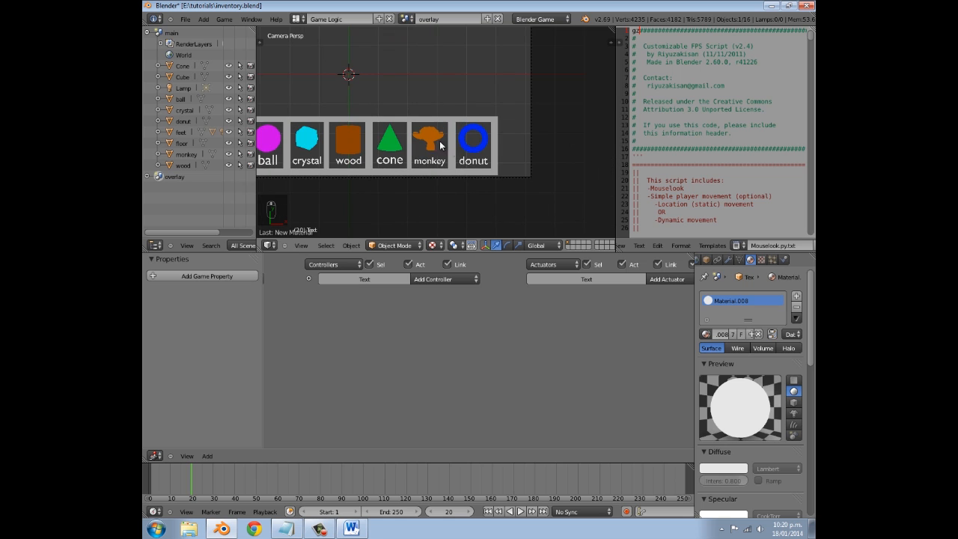
pyautogui.rightClick(473, 155)
pyautogui.scroll(4, 475, 163)
pyautogui.keyDown('shift'); pyautogui.moveTo(479, 162); pyautogui.dragTo(462, 112, button='middle'); pyautogui.keyUp('shift')
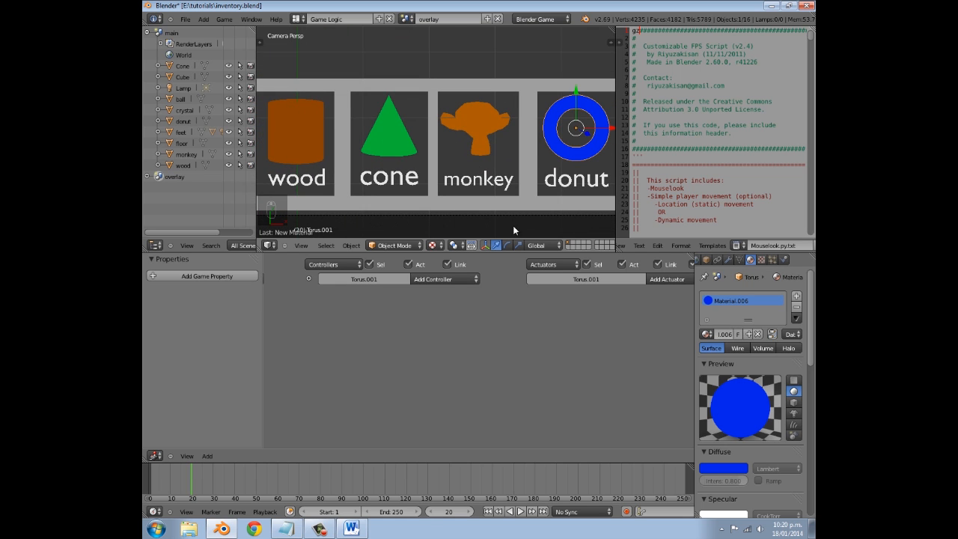
pyautogui.rightClick(488, 187)
pyautogui.keyDown('shift'); pyautogui.rightClick(464, 120); pyautogui.keyUp('shift')
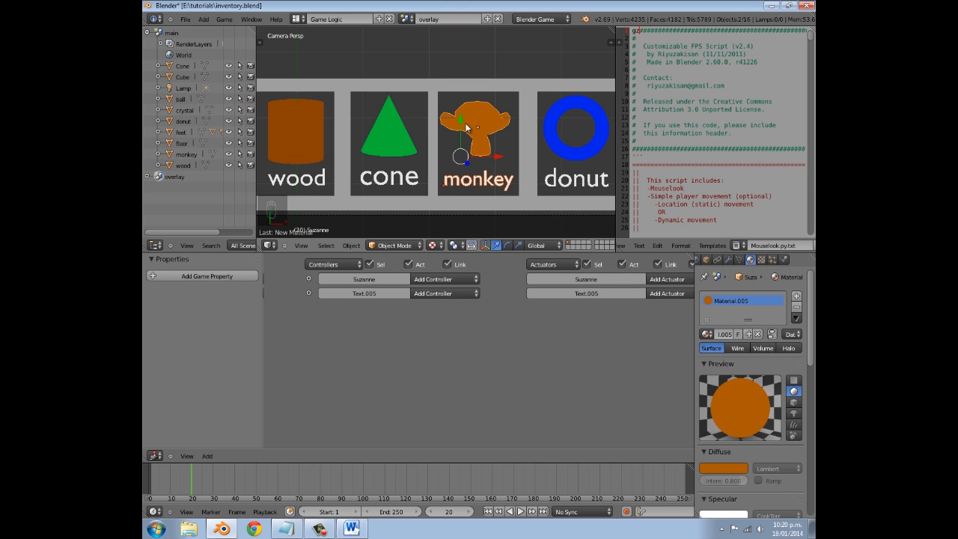
pyautogui.hotkey('ctrl', 'k')
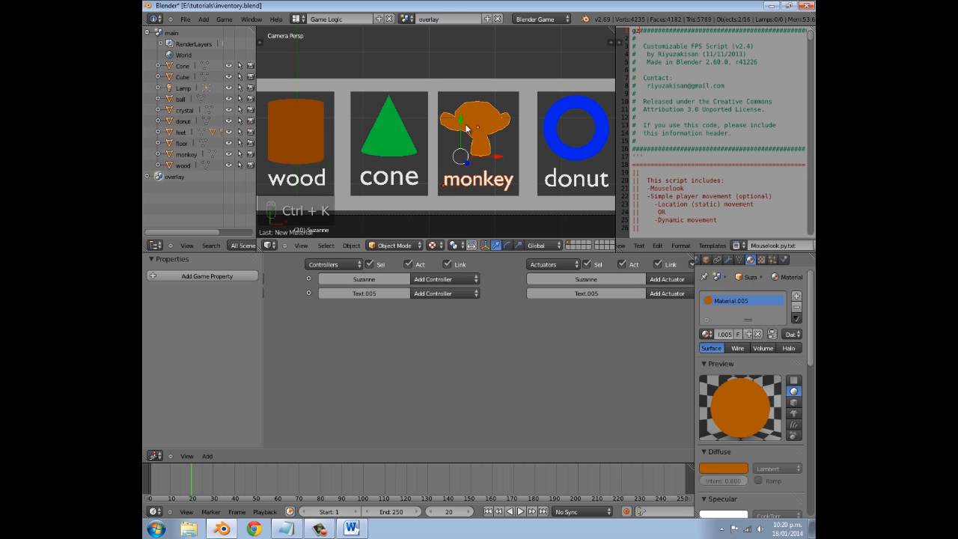
pyautogui.scroll(-1, 542, 171)
# - Join the donut label with the blue ring icon, keeping the ring as the active object
pyautogui.rightClick(541, 170)
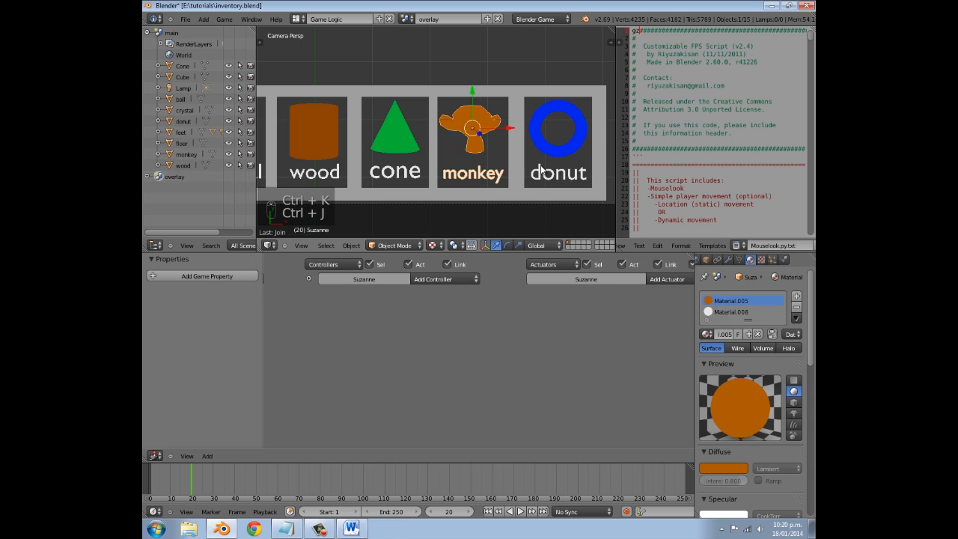
pyautogui.keyDown('shift'); pyautogui.rightClick(544, 146); pyautogui.keyUp('shift')
pyautogui.hotkey('ctrl', 'j')
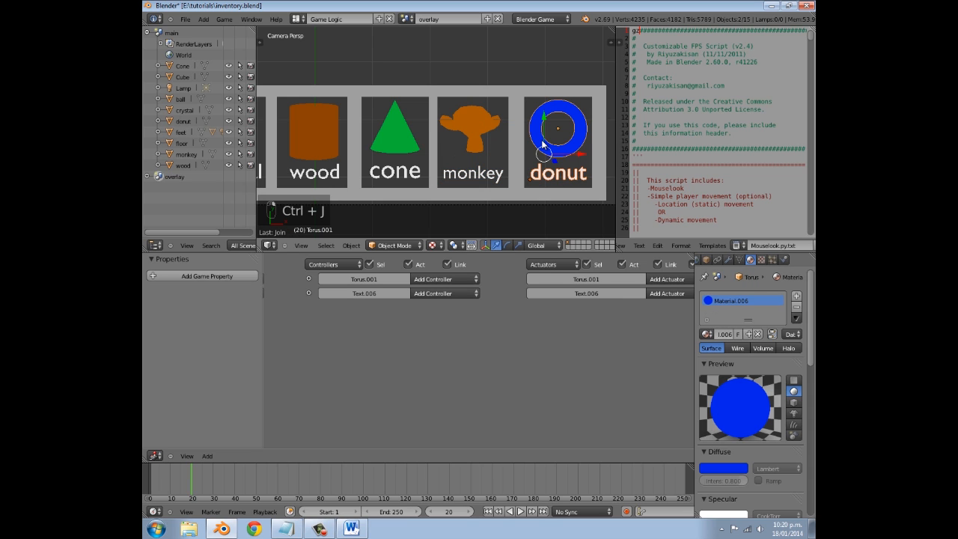
pyautogui.hotkey('ctrl', 'j')
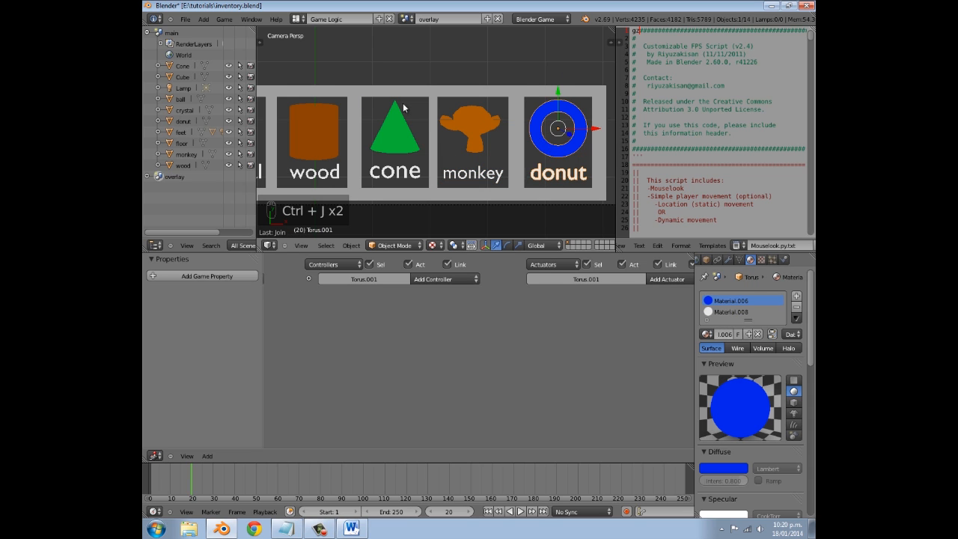
# - Join the cone label with the green cone, and the wood label with the brown cylinder
pyautogui.keyDown('shift'); pyautogui.moveTo(403, 108); pyautogui.dragTo(443, 111, button='middle'); pyautogui.keyUp('shift')
pyautogui.rightClick(448, 169)
pyautogui.keyDown('shift'); pyautogui.rightClick(428, 139); pyautogui.keyUp('shift')
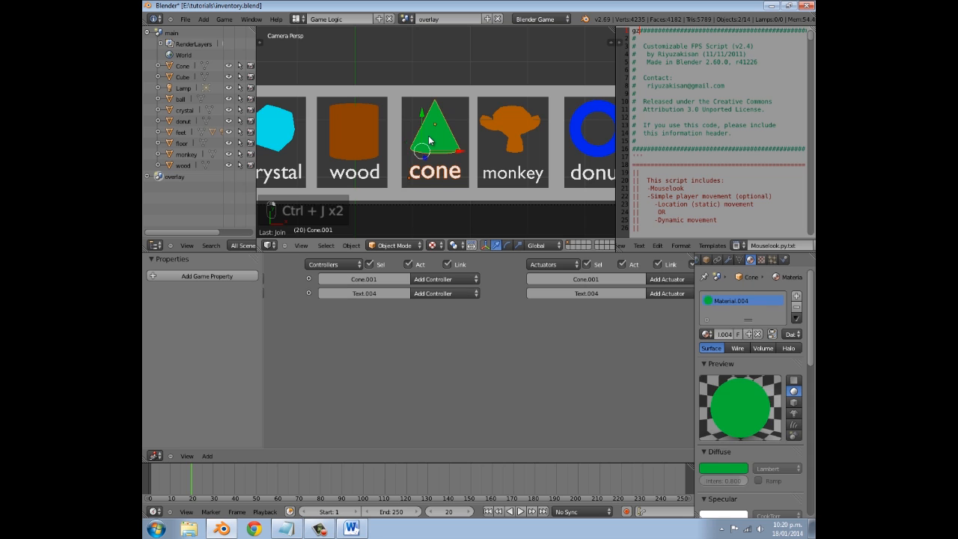
pyautogui.hotkey('ctrl', 'j')
pyautogui.scroll(-3, 419, 143)
pyautogui.rightClick(388, 154)
pyautogui.keyDown('shift'); pyautogui.rightClick(392, 139); pyautogui.keyUp('shift')
pyautogui.hotkey('ctrl', 'j')
# - Join the crystal label with the cyan icosphere, and the ball label with the magenta sphere
pyautogui.rightClick(345, 158)
pyautogui.keyDown('shift'); pyautogui.rightClick(337, 135); pyautogui.keyUp('shift')
pyautogui.hotkey('ctrl', 'j')
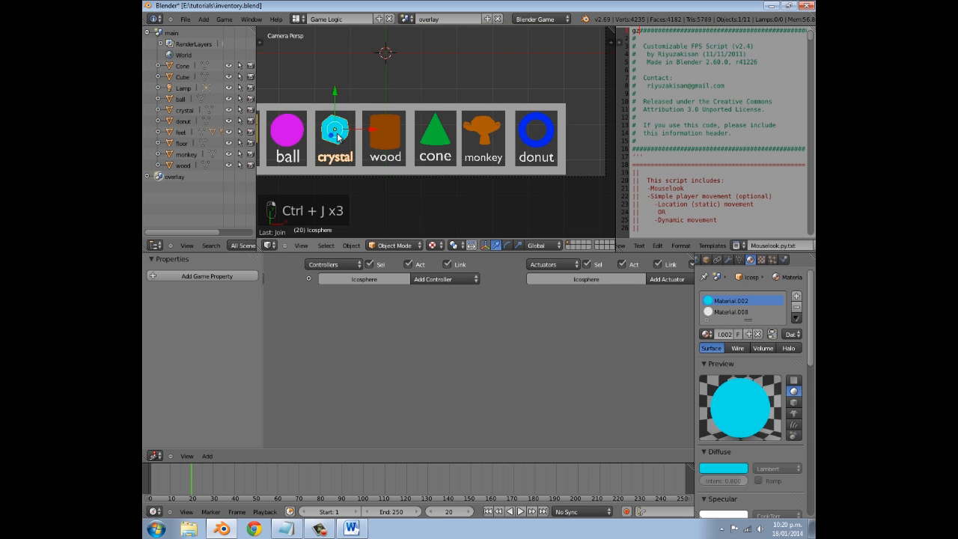
pyautogui.keyDown('shift'); pyautogui.moveTo(337, 136); pyautogui.dragTo(425, 134, button='middle'); pyautogui.keyUp('shift')
pyautogui.rightClick(376, 155)
pyautogui.keyDown('shift'); pyautogui.rightClick(376, 128); pyautogui.keyUp('shift')
pyautogui.hotkey('ctrl', 'j')
# - Join the cube label with the yellow cube icon, keeping the cube as the active object
pyautogui.rightClick(327, 155)
pyautogui.keyDown('shift'); pyautogui.rightClick(327, 133); pyautogui.keyUp('shift')
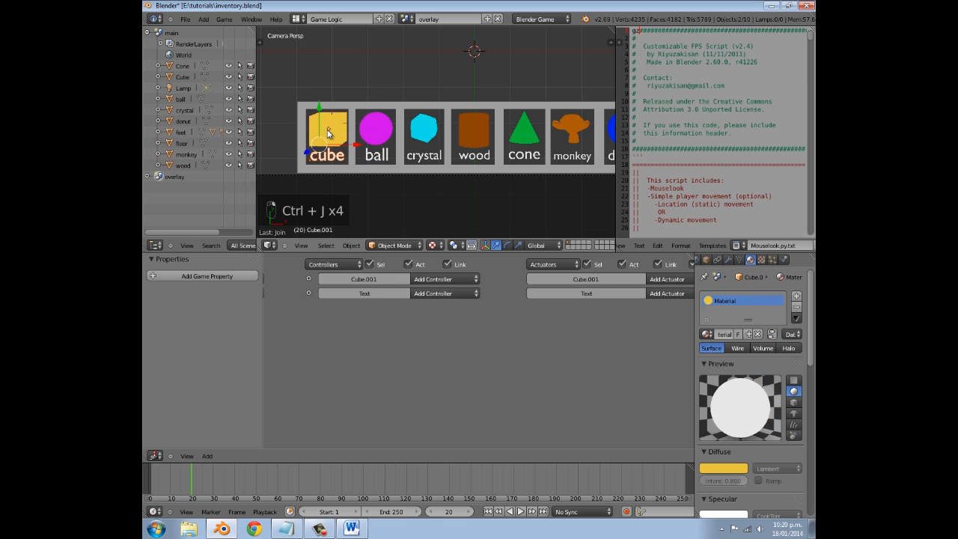
pyautogui.hotkey('ctrl', 'j')
pyautogui.scroll(-2, 387, 151)
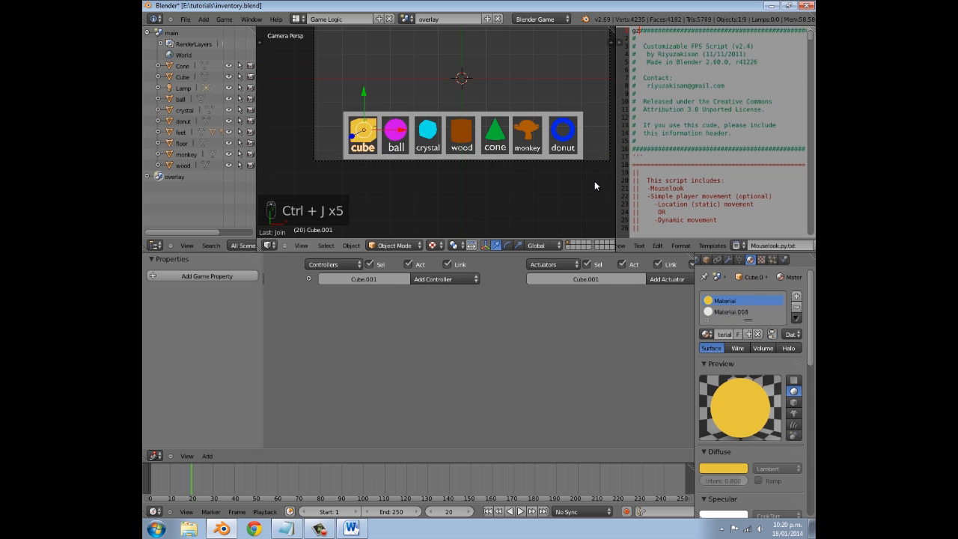
# - Parent all seven labelled icons, from donut to cube, to the grey menu frame using the Object option
pyautogui.scroll(2, 506, 142)
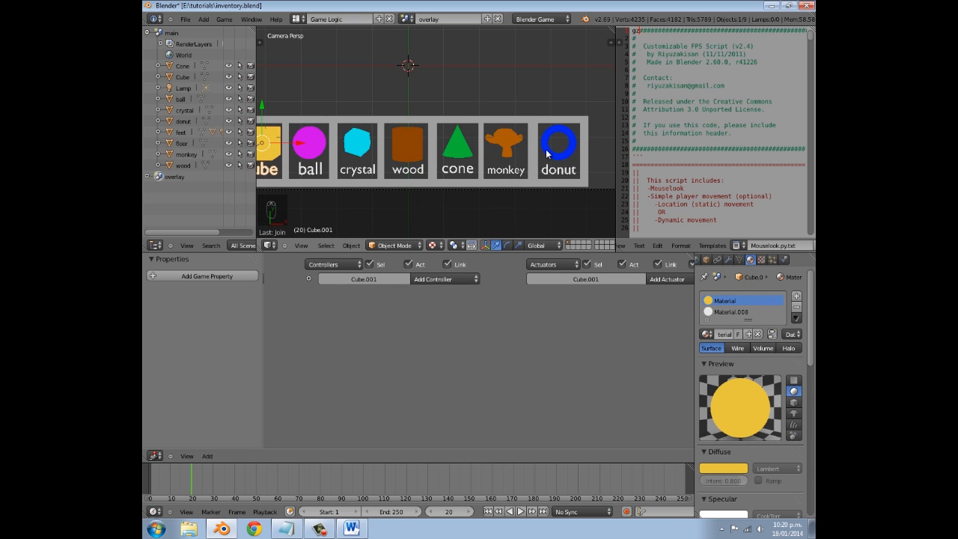
pyautogui.rightClick(546, 149)
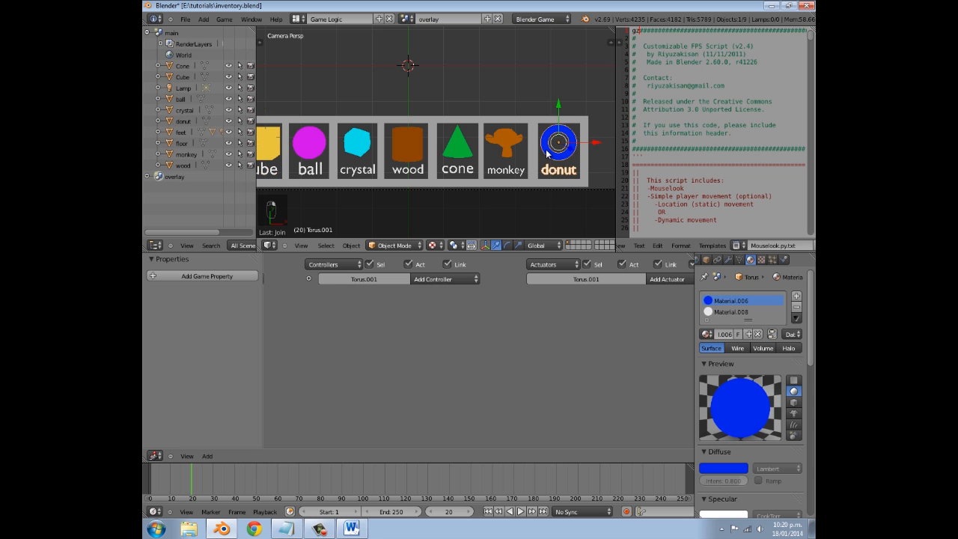
pyautogui.keyDown('shift'); pyautogui.rightClick(506, 142); pyautogui.keyUp('shift')
pyautogui.keyDown('shift'); pyautogui.rightClick(456, 140); pyautogui.keyUp('shift')
pyautogui.keyDown('shift'); pyautogui.rightClick(411, 148); pyautogui.keyUp('shift')
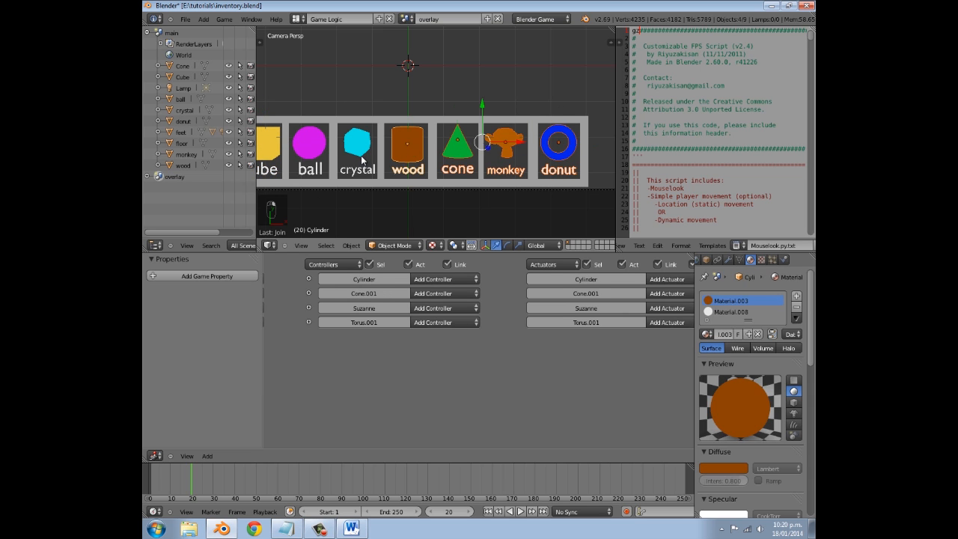
pyautogui.keyDown('shift'); pyautogui.rightClick(361, 155); pyautogui.keyUp('shift')
pyautogui.keyDown('shift'); pyautogui.rightClick(312, 153); pyautogui.keyUp('shift')
pyautogui.keyDown('shift'); pyautogui.moveTo(336, 156); pyautogui.dragTo(466, 156, button='middle'); pyautogui.keyUp('shift')
pyautogui.keyDown('shift'); pyautogui.rightClick(388, 143); pyautogui.keyUp('shift')
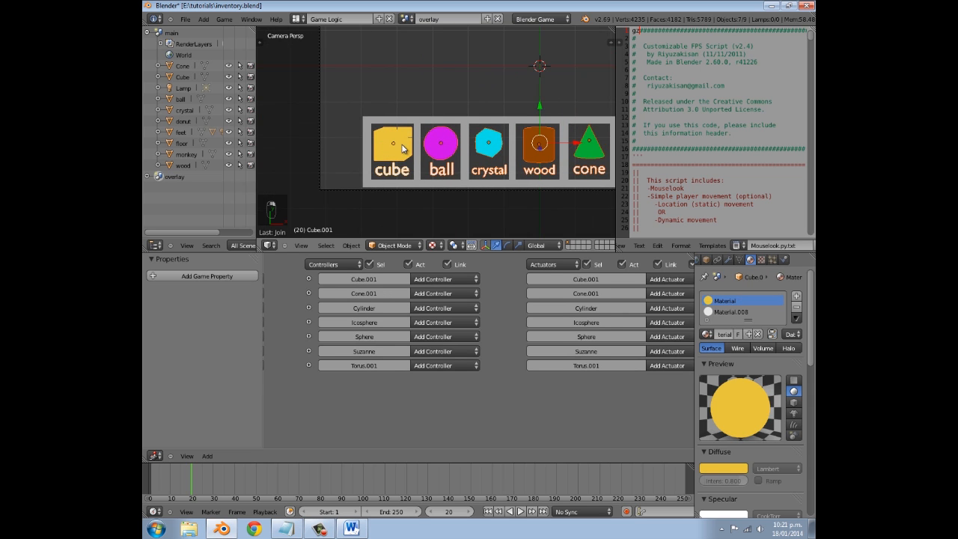
pyautogui.keyDown('shift'); pyautogui.moveTo(524, 163); pyautogui.dragTo(461, 166, button='middle'); pyautogui.keyUp('shift')
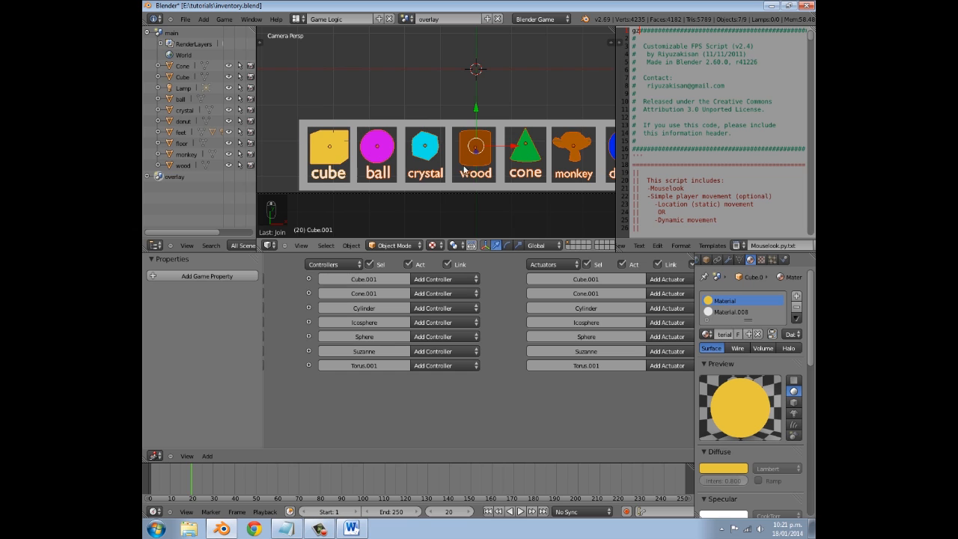
pyautogui.keyDown('shift'); pyautogui.rightClick(453, 121); pyautogui.keyUp('shift')
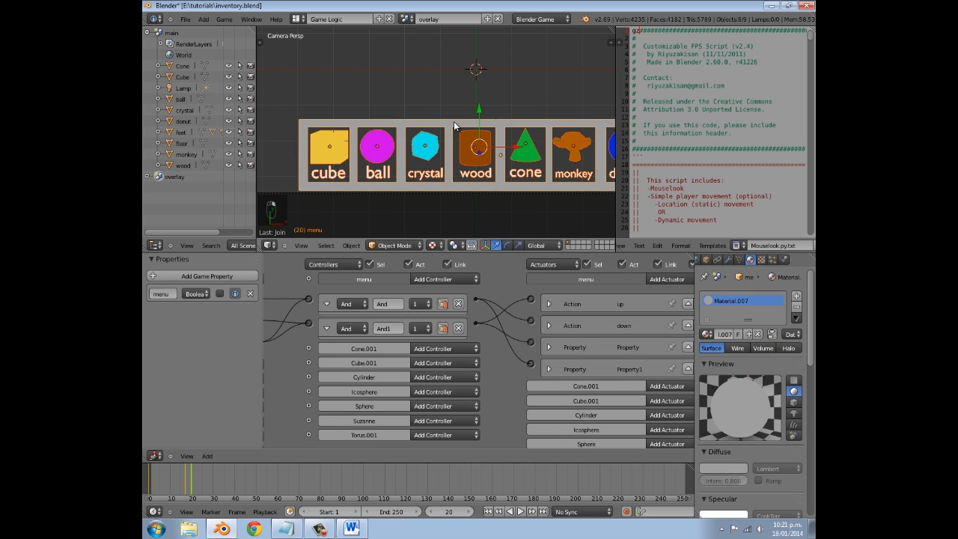
pyautogui.hotkey('ctrl', 'p')
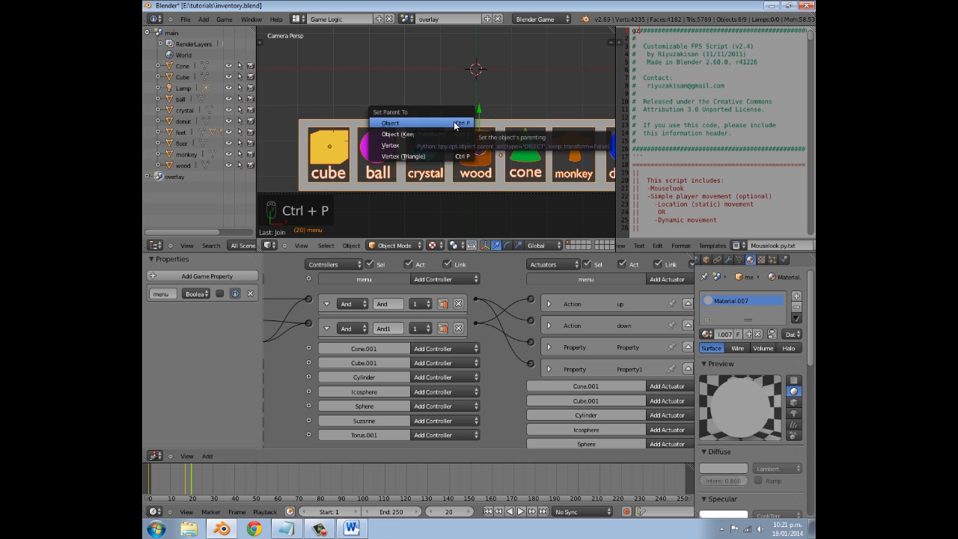
pyautogui.click(453, 121)
# - Run the game in the camera view, toggle the menu down and up again, and end the test
pyautogui.scroll(-4, 453, 121)
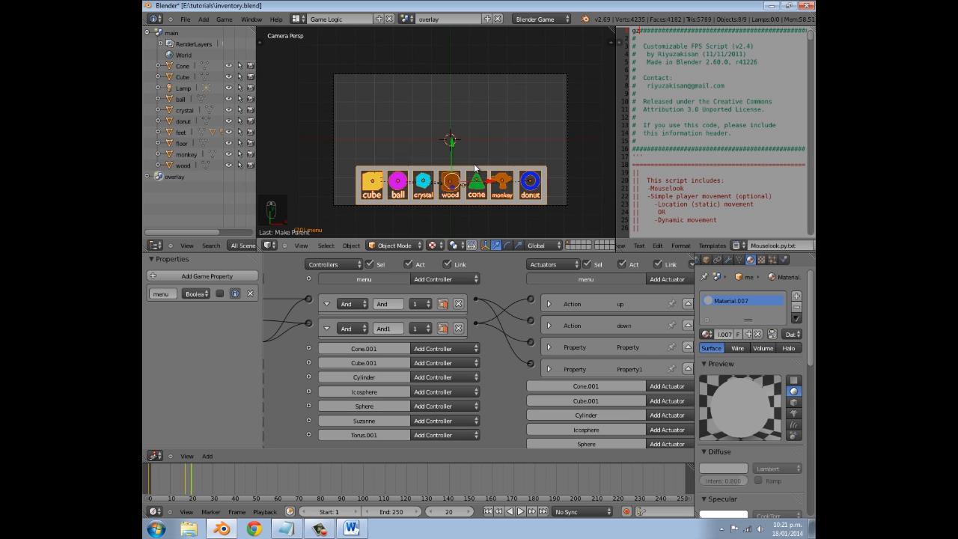
pyautogui.press('p')
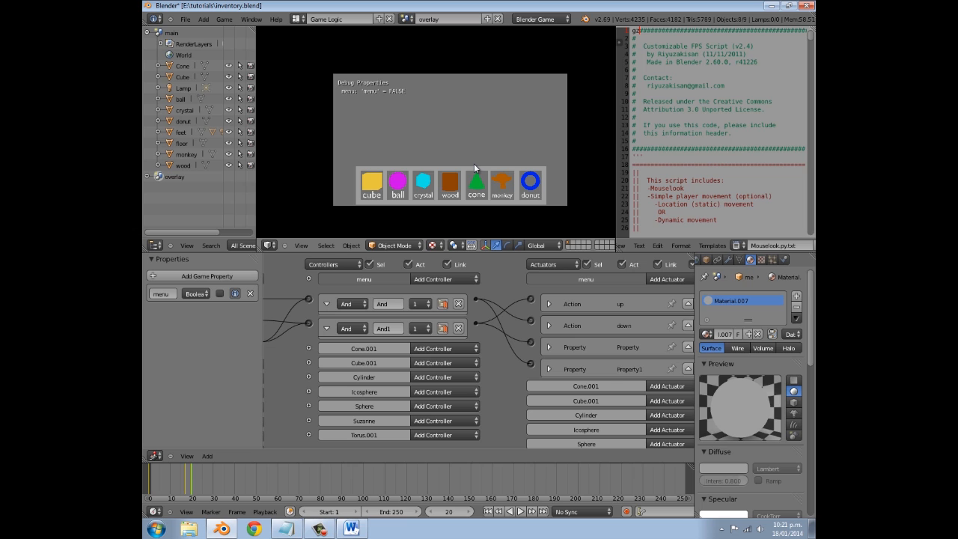
pyautogui.press('space')
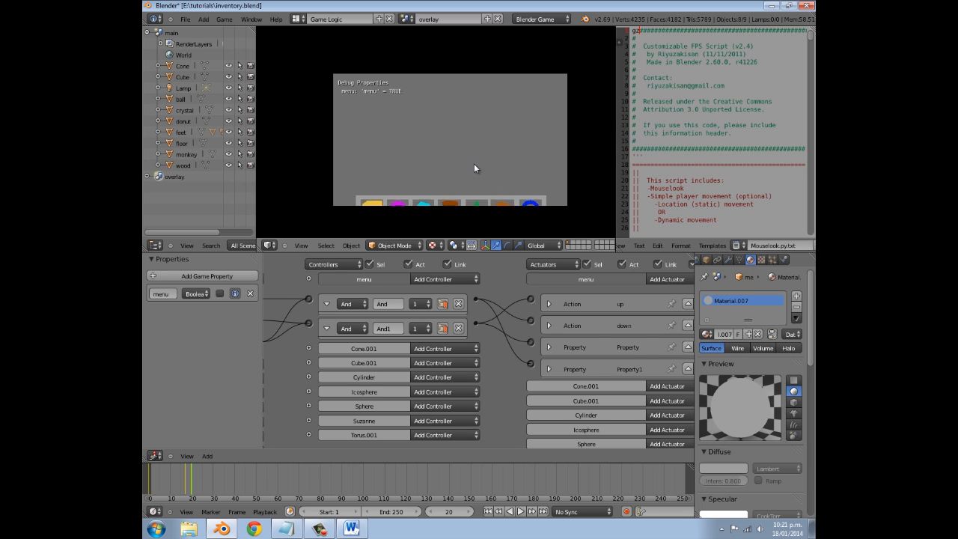
pyautogui.press('space')
pyautogui.press('Escape')
# - Add two Visibility actuators to the blue donut icon and collapse both of them
pyautogui.rightClick(533, 179)
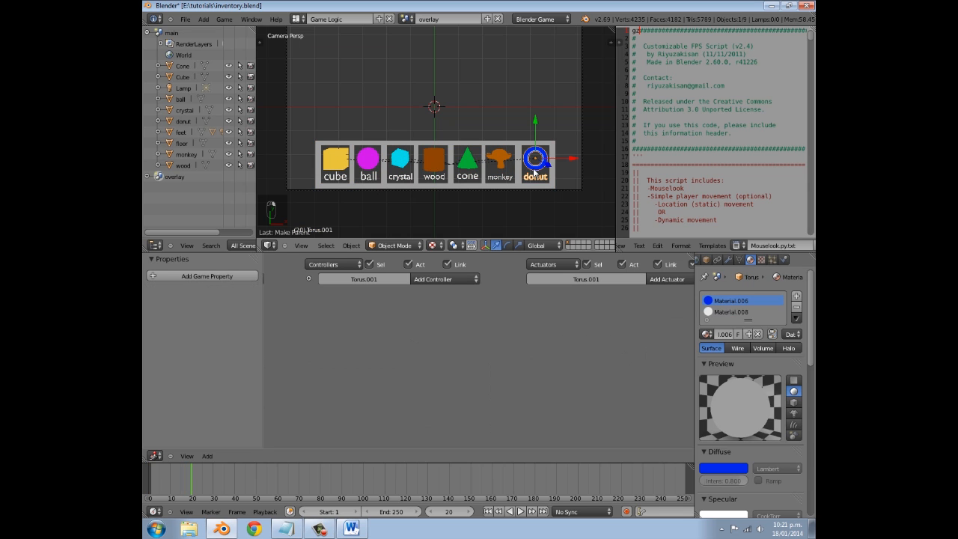
pyautogui.moveTo(602, 304); pyautogui.dragTo(359, 266, button='middle')
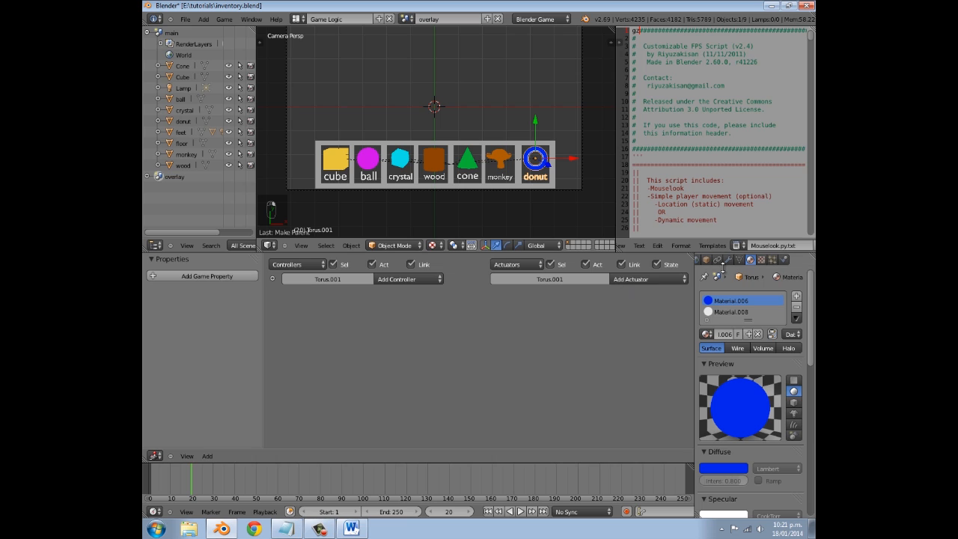
pyautogui.click(627, 278)
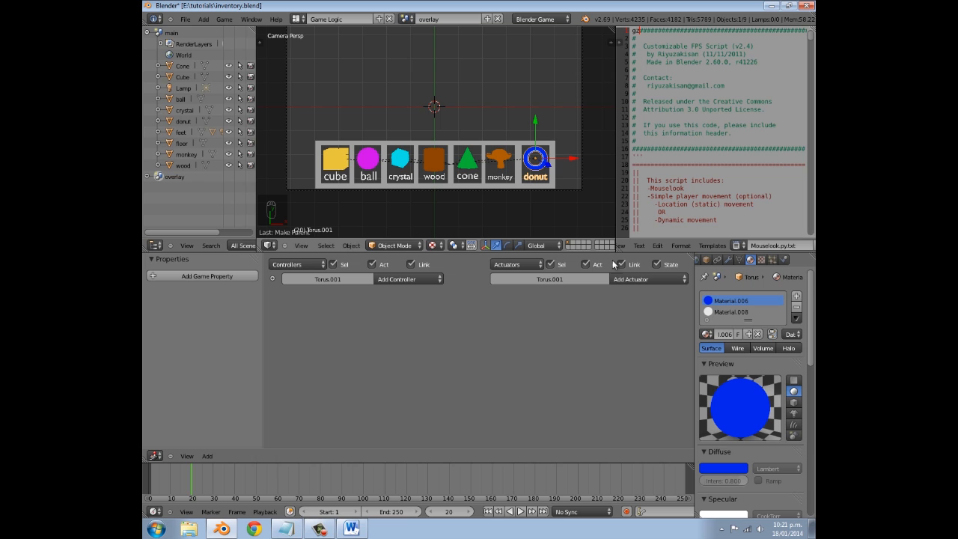
pyautogui.click(628, 279)
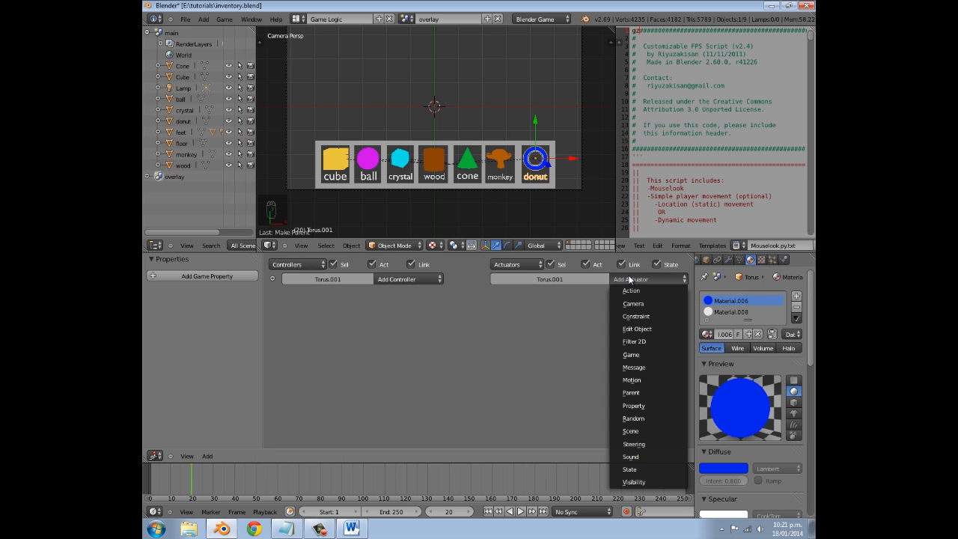
pyautogui.click(625, 481)
pyautogui.click(629, 278)
pyautogui.click(625, 481)
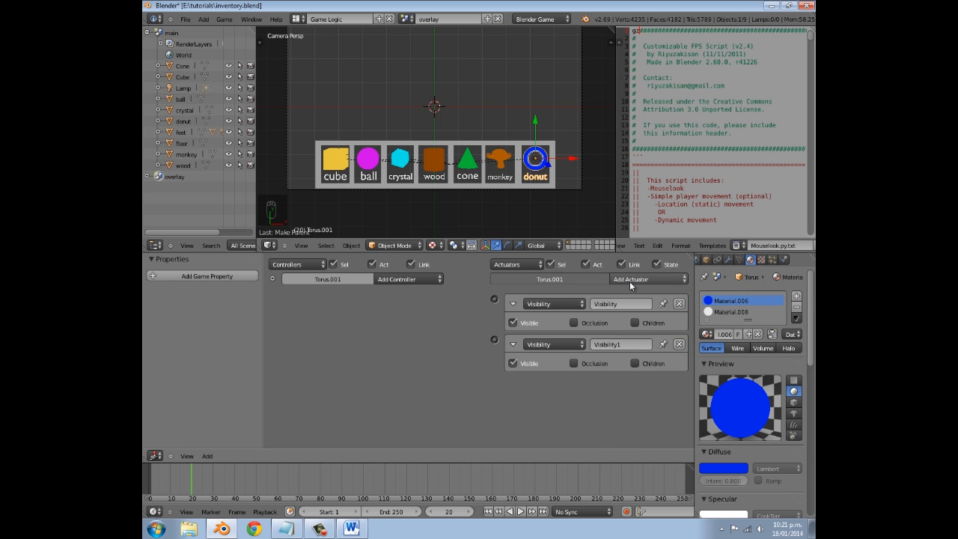
pyautogui.click(513, 343)
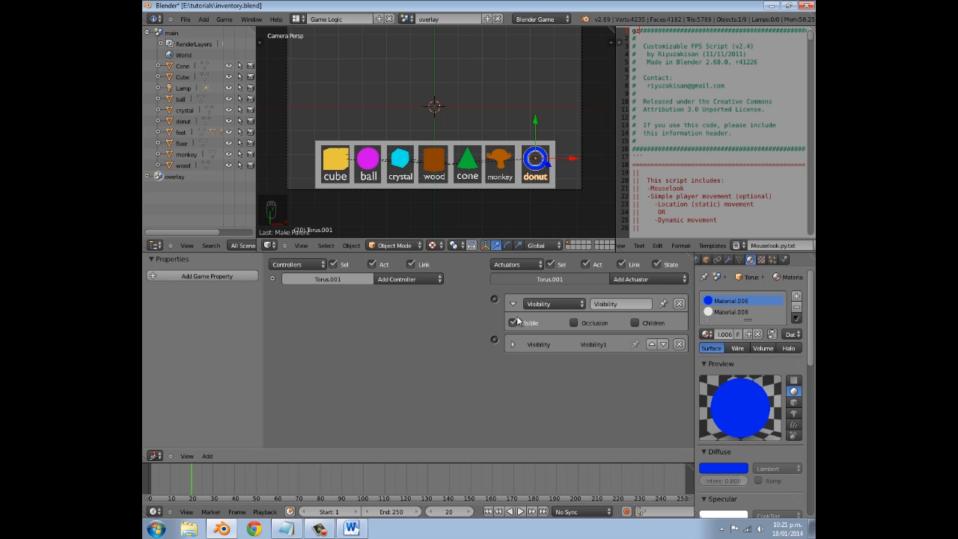
pyautogui.click(513, 305)
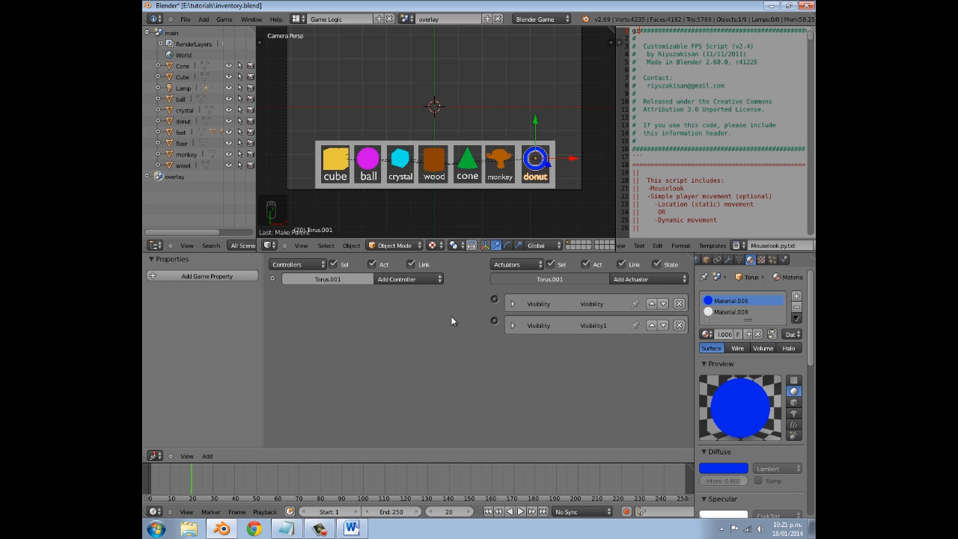
# - Add three game properties to the menu frame and name them cube, ball and crystal
pyautogui.moveTo(390, 307); pyautogui.dragTo(630, 323, button='middle')
pyautogui.scroll(-3, 452, 279)
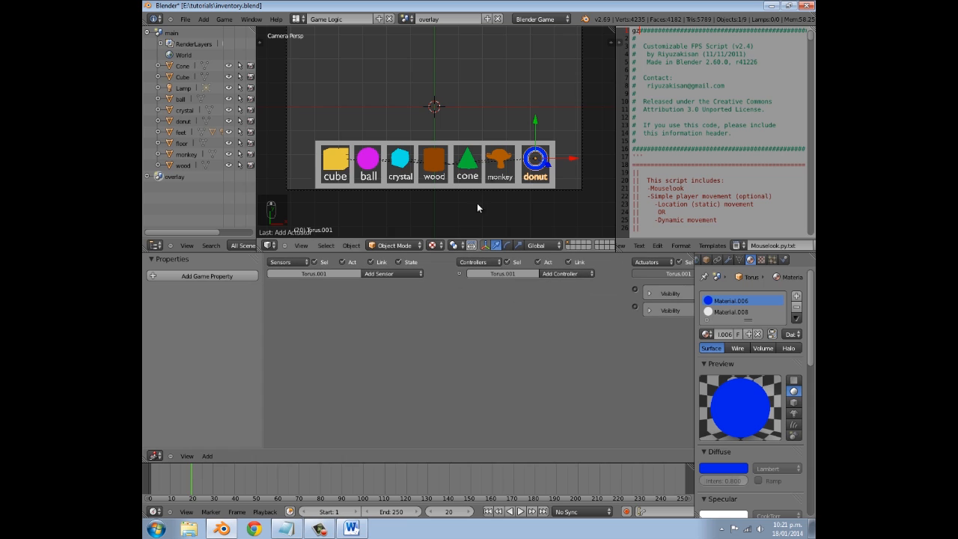
pyautogui.rightClick(483, 147)
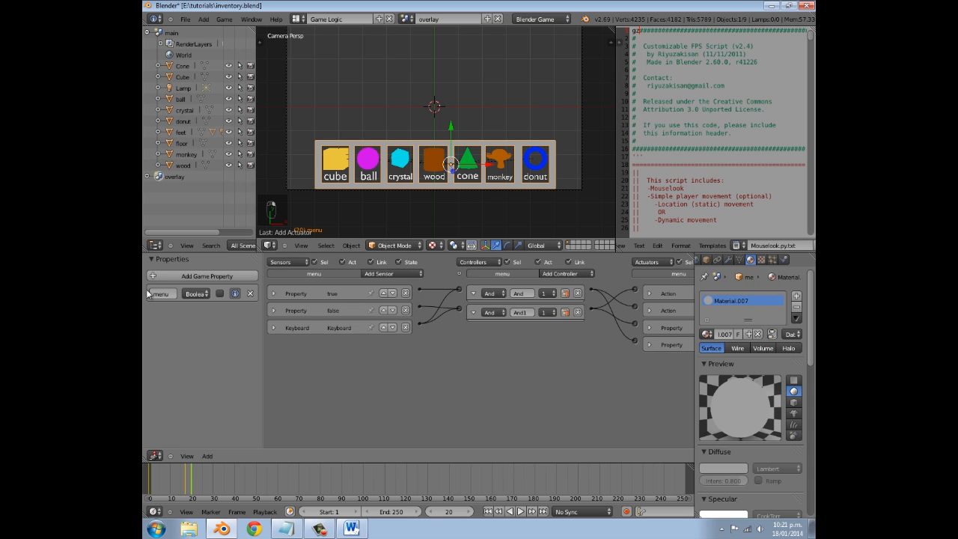
pyautogui.click(178, 277)
pyautogui.click(181, 278)
pyautogui.click(183, 278)
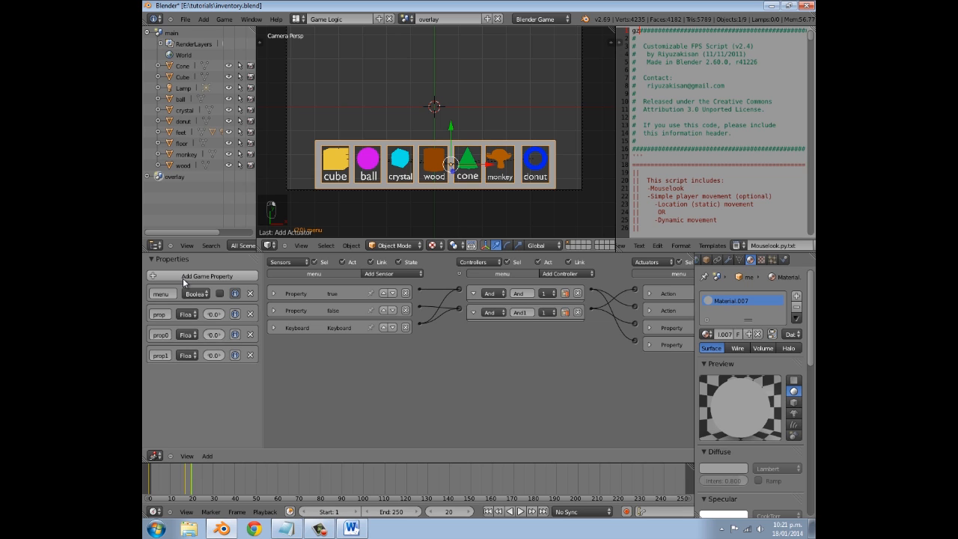
pyautogui.click(162, 315)
pyautogui.write('cube')
pyautogui.click(158, 335)
pyautogui.write('b')
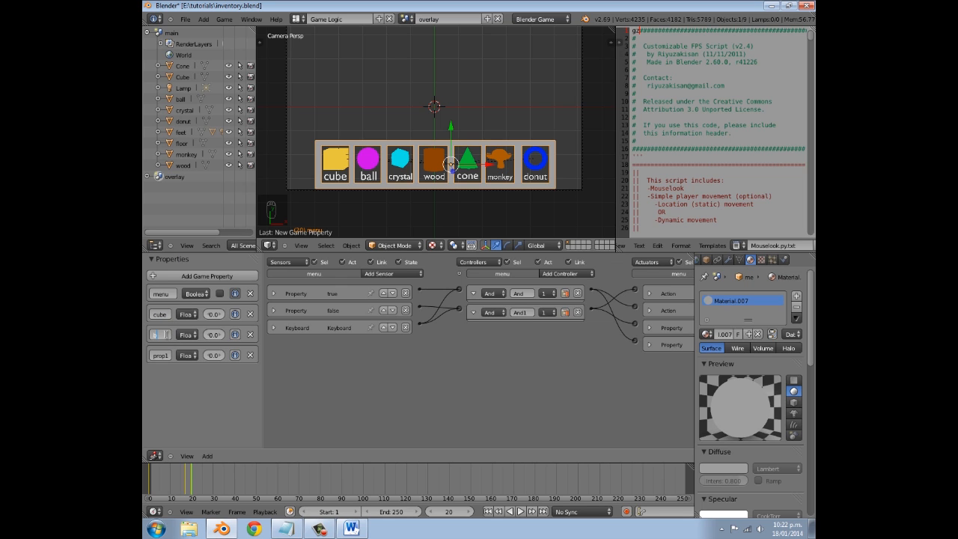
pyautogui.click(158, 355)
# - Add three more game properties to the menu frame, named wood, cone and monkey
pyautogui.click(190, 277)
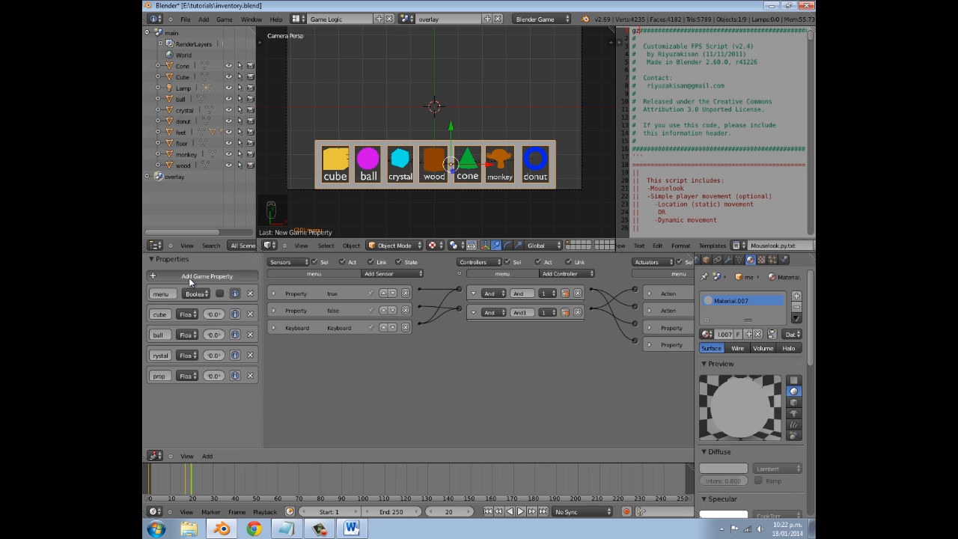
pyautogui.click(189, 279)
pyautogui.click(190, 280)
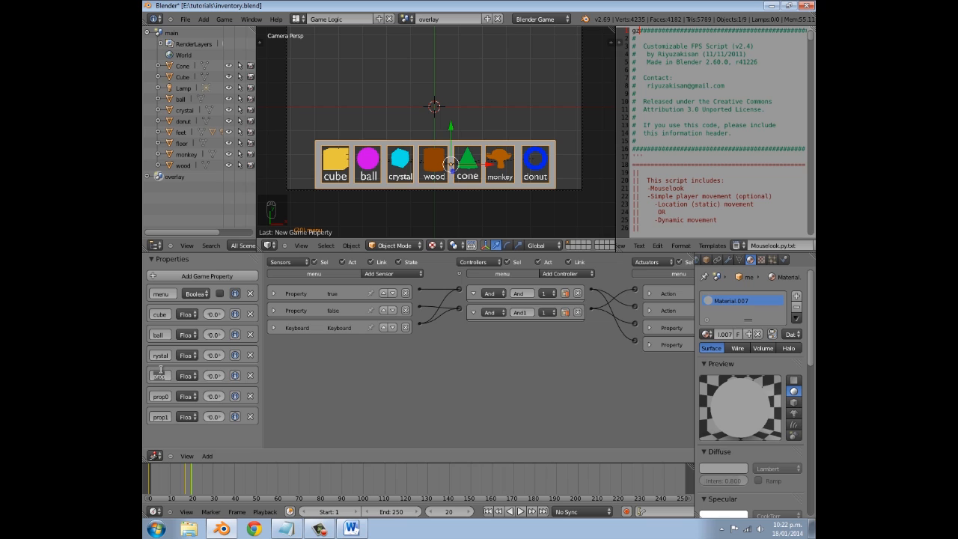
pyautogui.write('wood')
pyautogui.press('Return')
pyautogui.click(157, 394)
pyautogui.write('cone')
pyautogui.press('Return')
pyautogui.click(160, 417)
pyautogui.write('monkey')
pyautogui.press('Return')
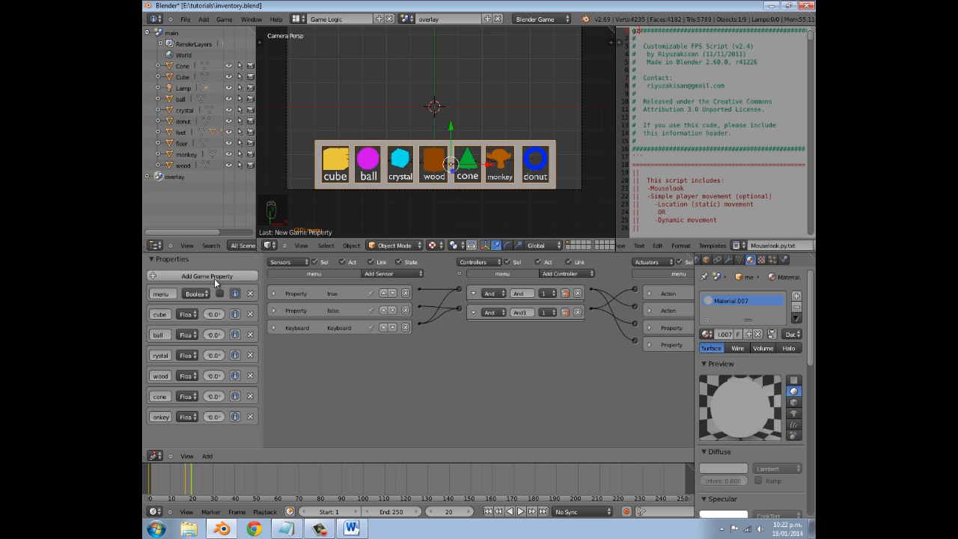
# - Add a final game property named donut to the menu frame
pyautogui.click(213, 275)
pyautogui.click(162, 436)
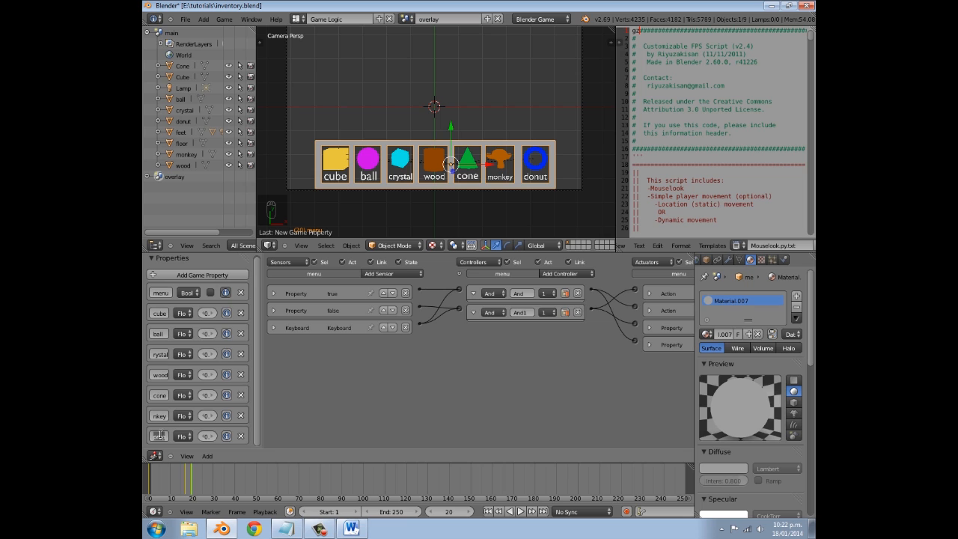
pyautogui.press('Return')
# - Change the type of the cube, ball, crystal, wood, cone, monkey and donut properties to Boolean
pyautogui.click(190, 309)
pyautogui.click(190, 302)
pyautogui.click(186, 328)
pyautogui.click(186, 325)
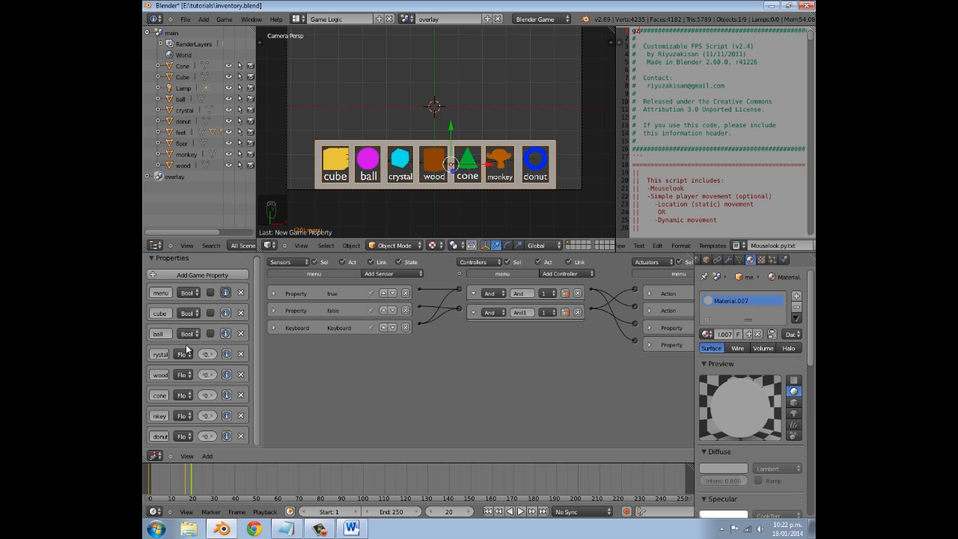
pyautogui.click(186, 354)
pyautogui.click(187, 352)
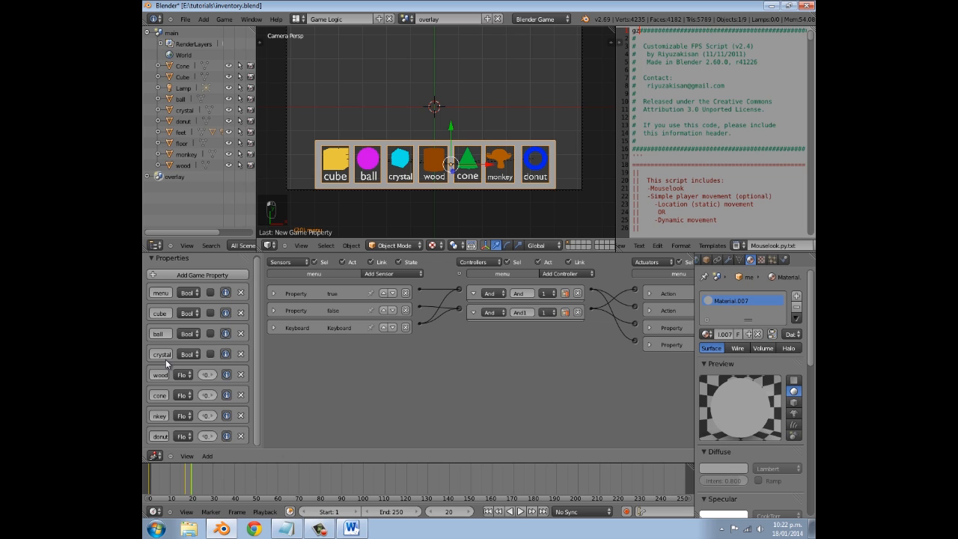
pyautogui.click(182, 374)
pyautogui.click(184, 368)
pyautogui.click(186, 395)
pyautogui.click(186, 386)
pyautogui.click(185, 415)
pyautogui.click(186, 405)
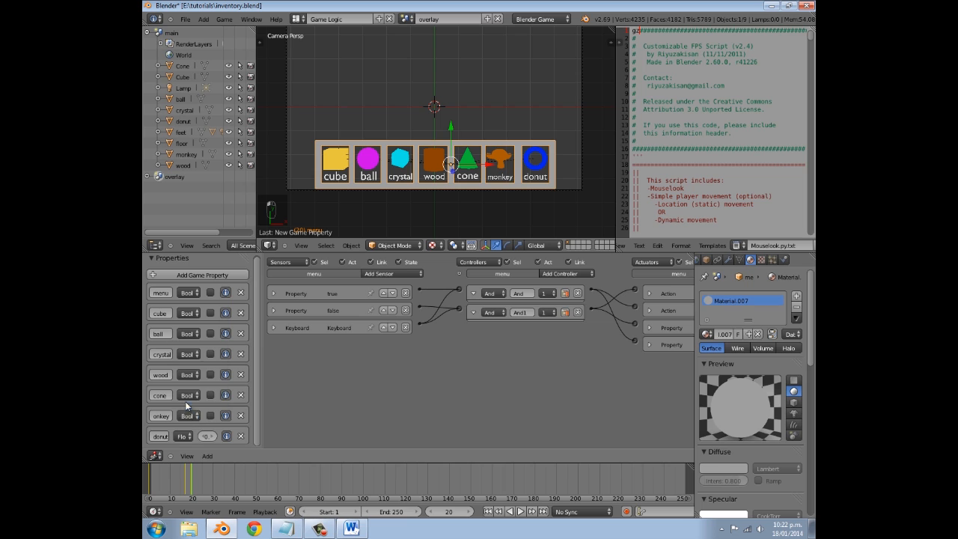
pyautogui.click(183, 436)
pyautogui.click(184, 425)
# - Add a Property sensor to the menu frame that checks whether cube equals True, with true level triggering enabled
pyautogui.click(388, 272)
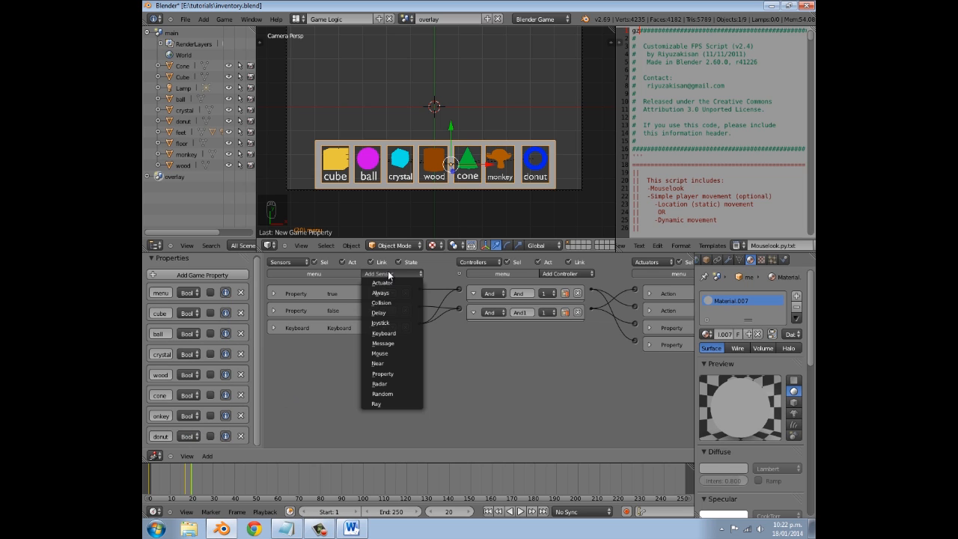
pyautogui.click(388, 374)
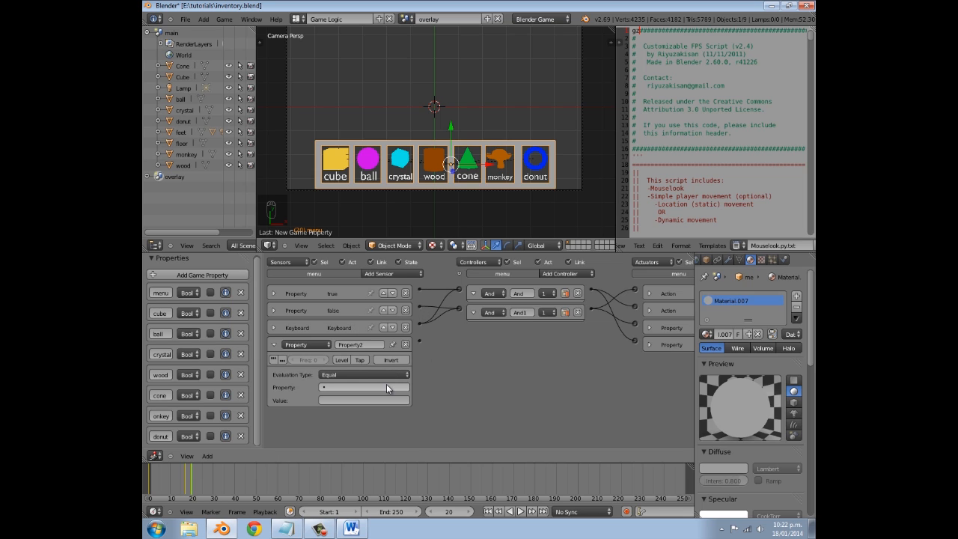
pyautogui.click(386, 385)
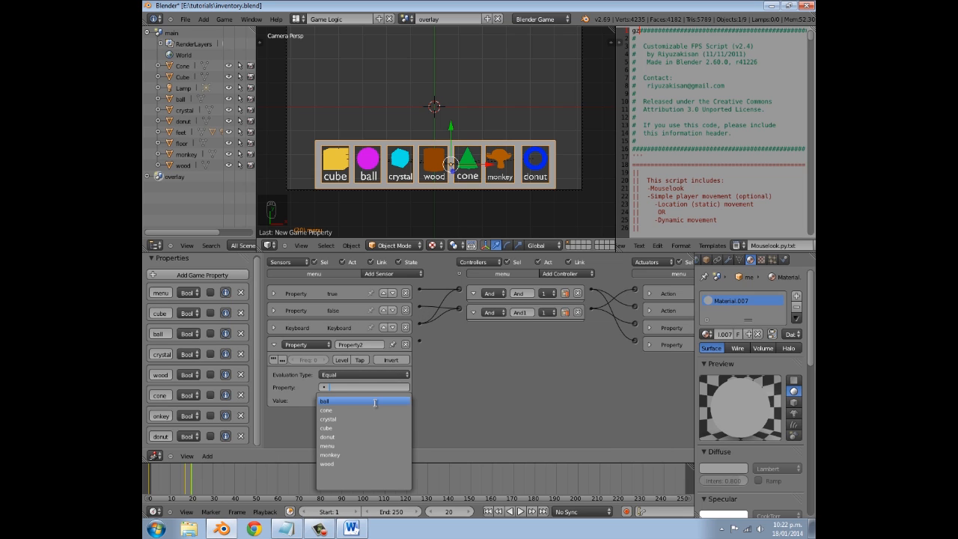
pyautogui.click(346, 429)
pyautogui.click(349, 400)
pyautogui.write('True')
pyautogui.press('Return')
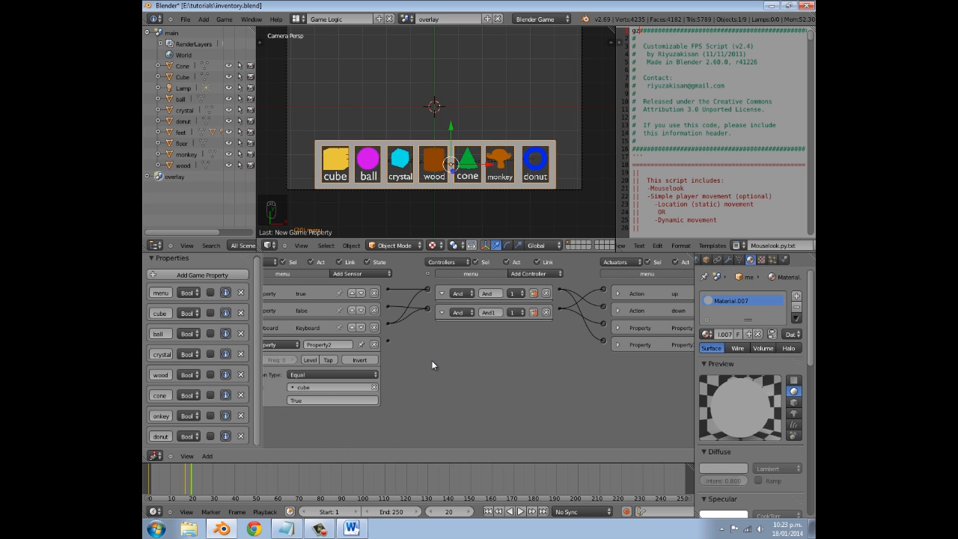
pyautogui.click(276, 360)
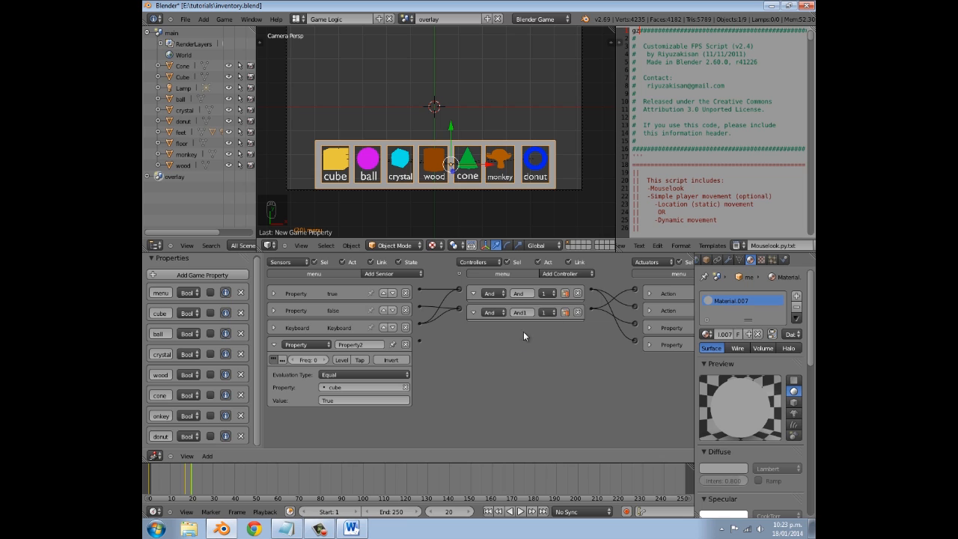
# - Add an And and a Nand controller to the menu frame and link the cube property sensor to both
pyautogui.click(548, 275)
pyautogui.click(554, 282)
pyautogui.click(551, 274)
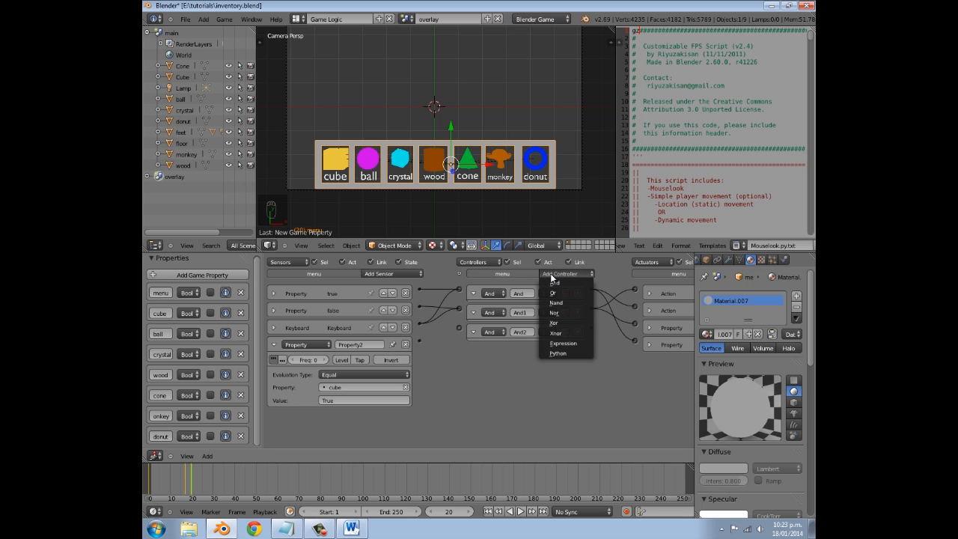
pyautogui.click(555, 302)
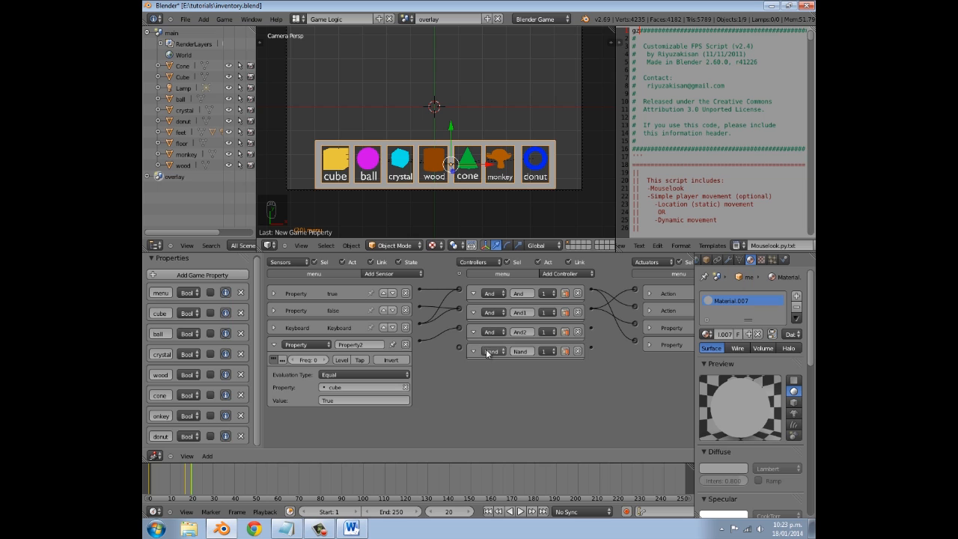
pyautogui.moveTo(461, 347); pyautogui.dragTo(458, 348)
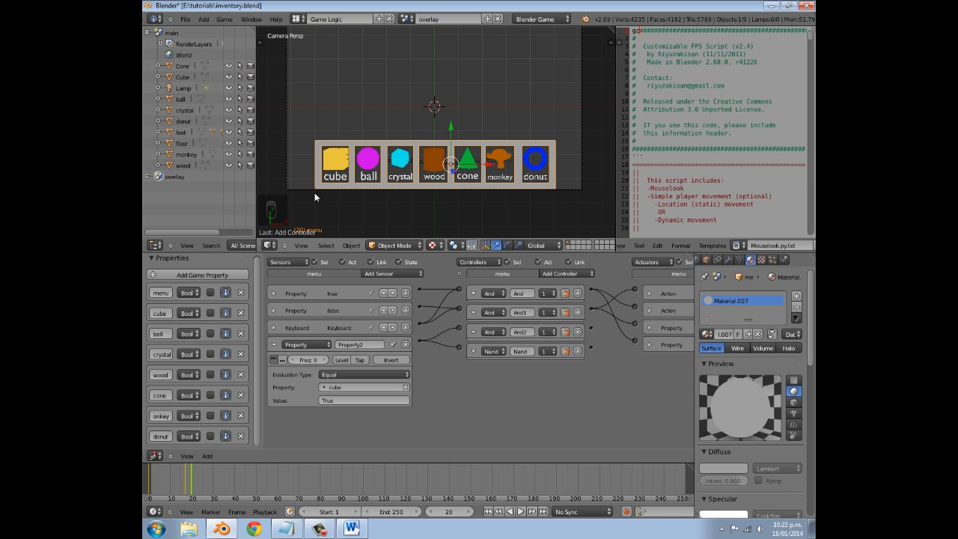
# - Add two Visibility actuators to the cube icon, one with Visible enabled and one with Visible disabled
pyautogui.rightClick(333, 159)
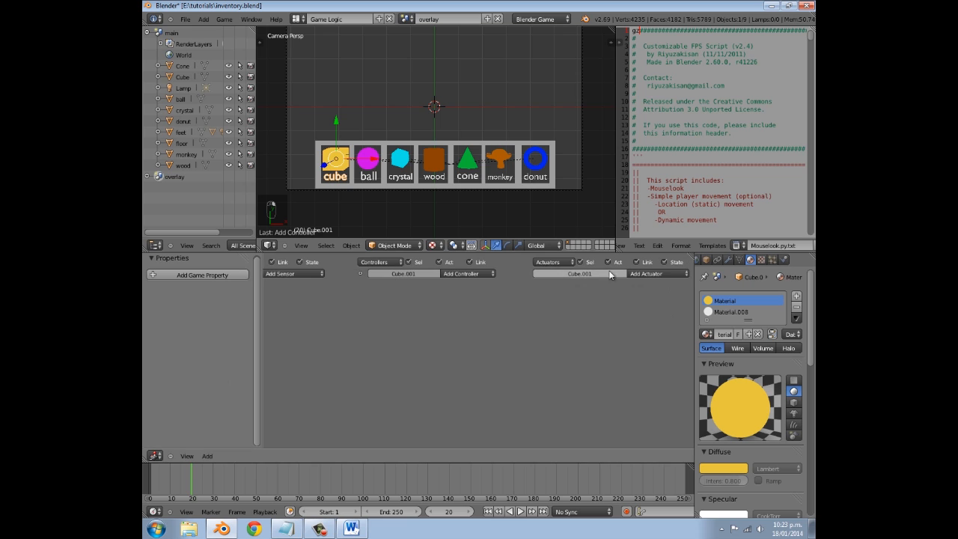
pyautogui.click(637, 274)
pyautogui.press('v')
pyautogui.click(636, 276)
pyautogui.press('v')
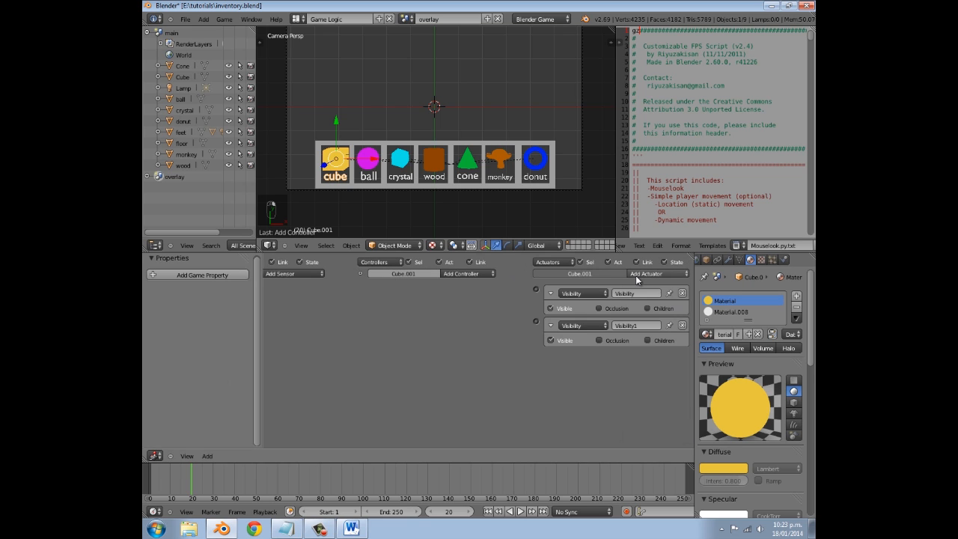
pyautogui.click(640, 273)
# - Give the ball icon two Visibility actuators, with Visible disabled on the second
pyautogui.rightClick(377, 165)
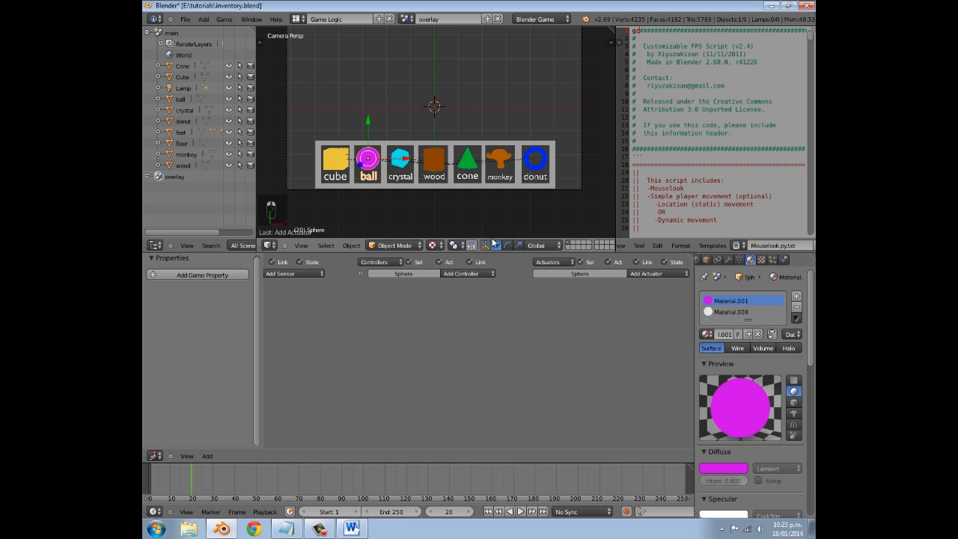
pyautogui.click(647, 272)
pyautogui.press('v')
pyautogui.click(647, 272)
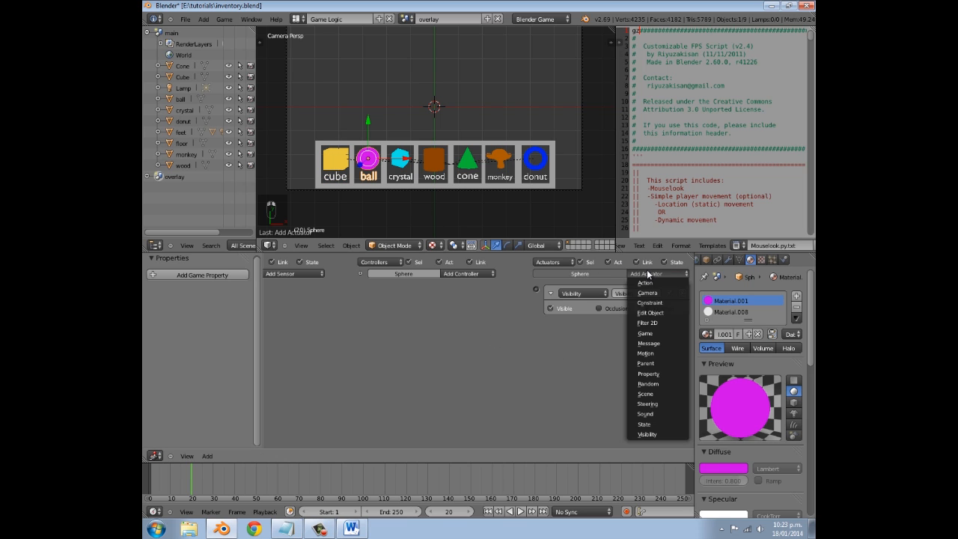
pyautogui.press('v')
# - Give the crystal icon two Visibility actuators, with Visible disabled on the second
pyautogui.rightClick(402, 160)
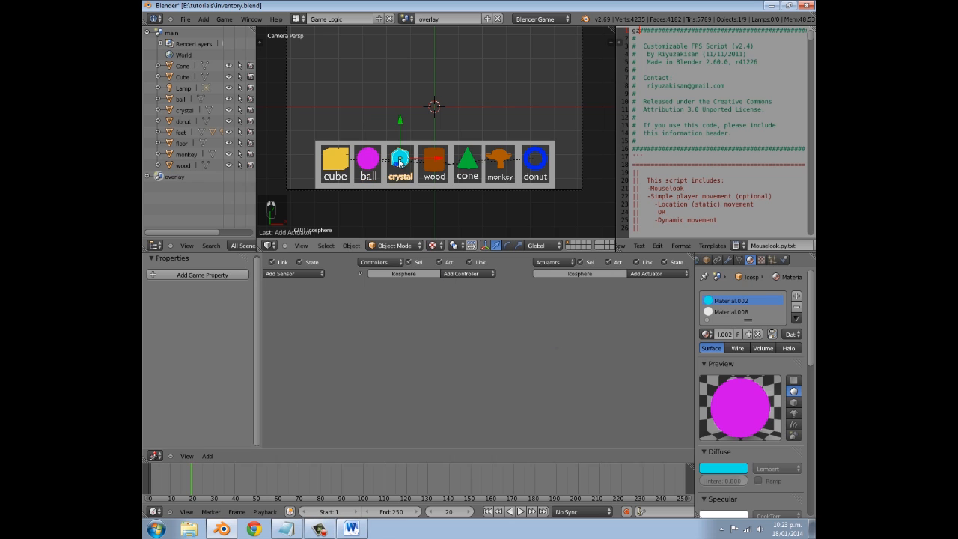
pyautogui.click(650, 271)
pyautogui.press('v')
pyautogui.click(650, 271)
pyautogui.press('v')
# - Add two Visibility actuators to the wood icon
pyautogui.rightClick(434, 161)
pyautogui.click(639, 272)
pyautogui.press('v')
pyautogui.click(640, 272)
# - Add two Visibility actuators to the cone icon
pyautogui.rightClick(467, 161)
pyautogui.click(648, 273)
pyautogui.press('v')
pyautogui.click(648, 272)
pyautogui.press('v')
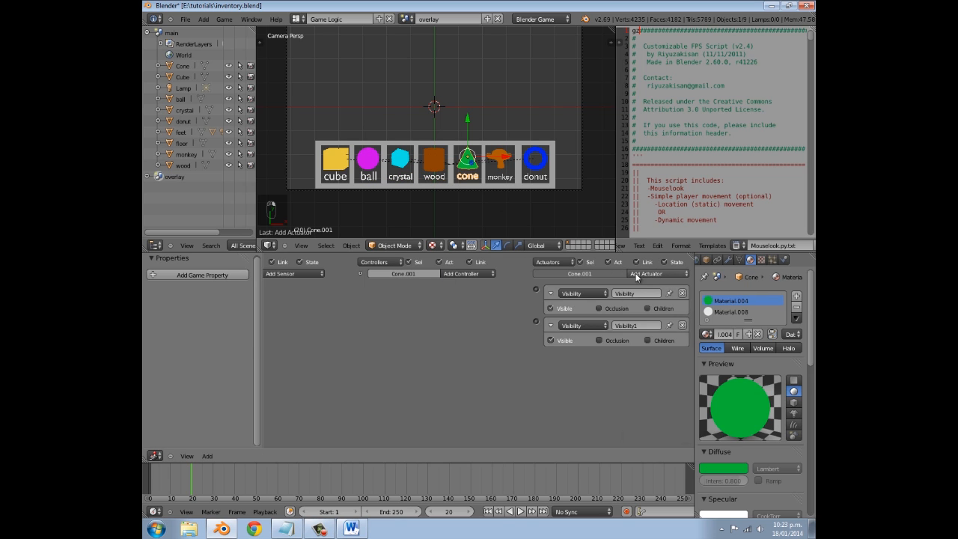
# - Add two Visibility actuators to the monkey icon and disable Visible on the second
pyautogui.rightClick(500, 161)
pyautogui.click(648, 273)
pyautogui.press('v')
pyautogui.click(648, 273)
pyautogui.press('v')
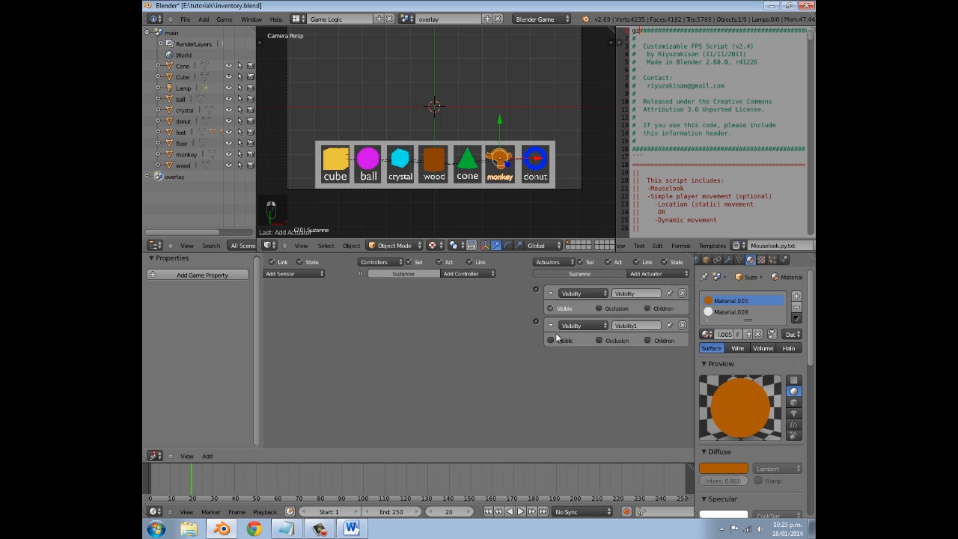
# - With the cube icon and menu frame selected, link the unconnected And controller to the cube's visible actuator and the Nand to its hidden actuator
pyautogui.moveTo(349, 303); pyautogui.dragTo(587, 343, button='middle')
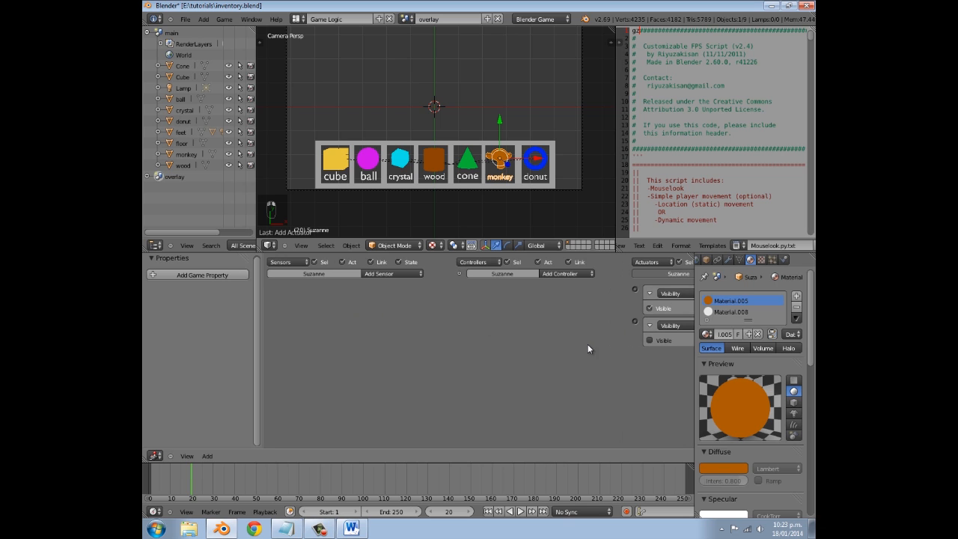
pyautogui.rightClick(451, 143)
pyautogui.rightClick(324, 154)
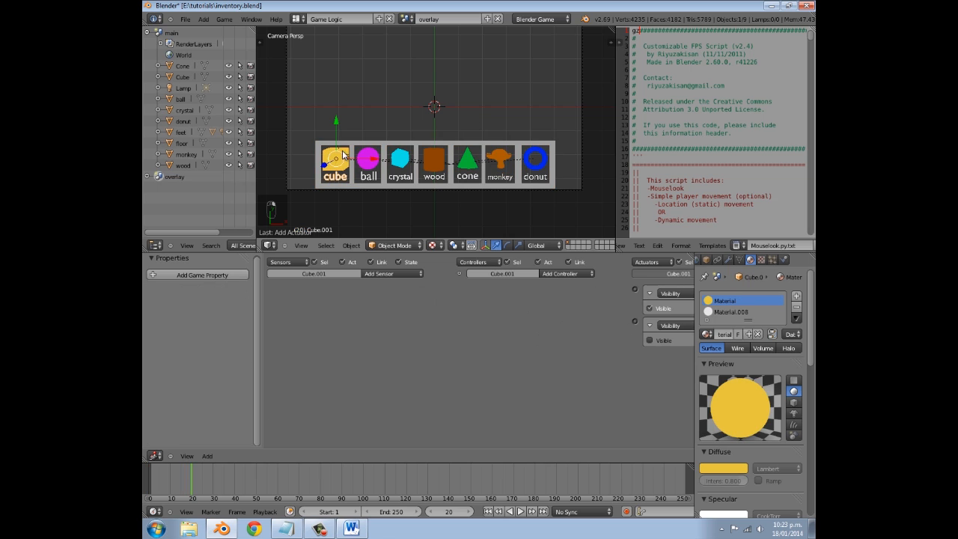
pyautogui.keyDown('shift'); pyautogui.rightClick(389, 148); pyautogui.keyUp('shift')
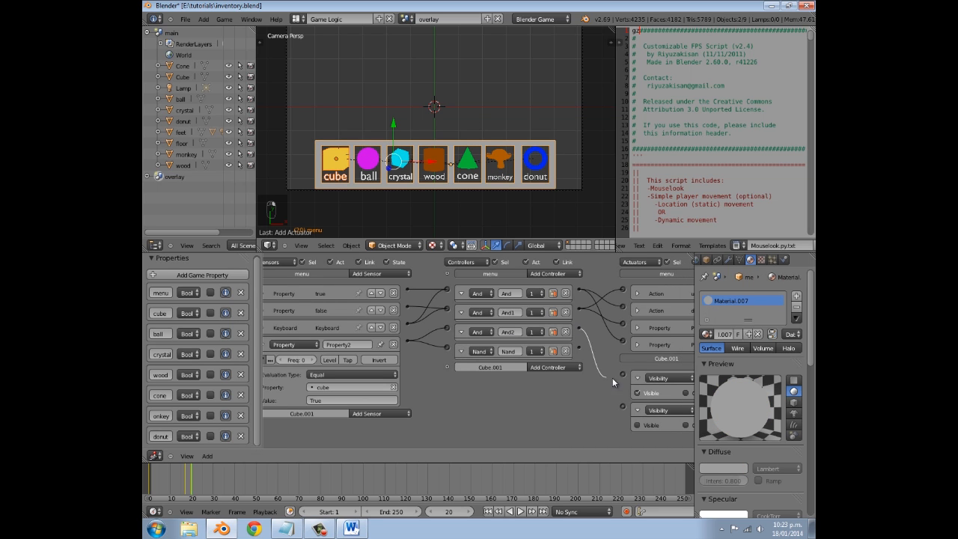
pyautogui.moveTo(626, 377); pyautogui.dragTo(623, 374)
pyautogui.moveTo(578, 331); pyautogui.dragTo(623, 406)
pyautogui.moveTo(557, 369); pyautogui.dragTo(569, 372, button='middle')
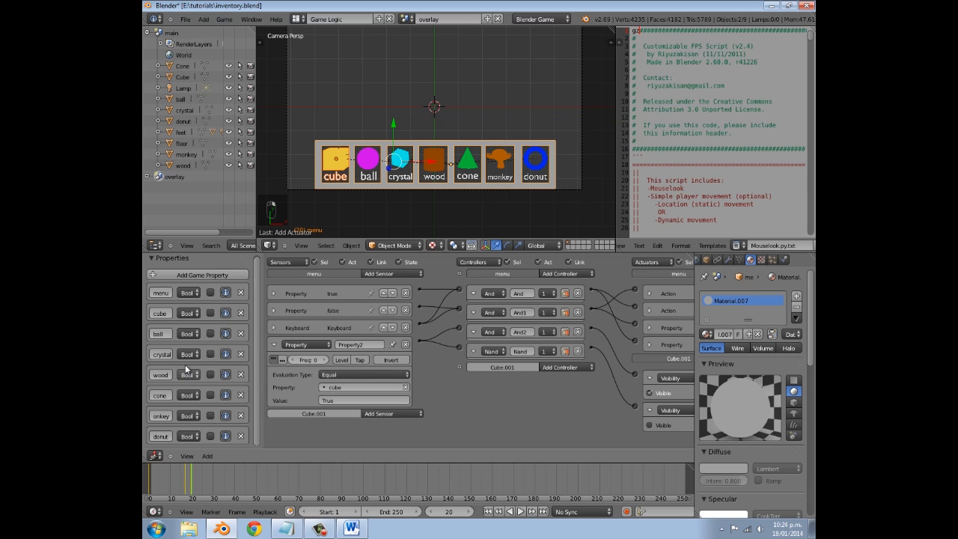
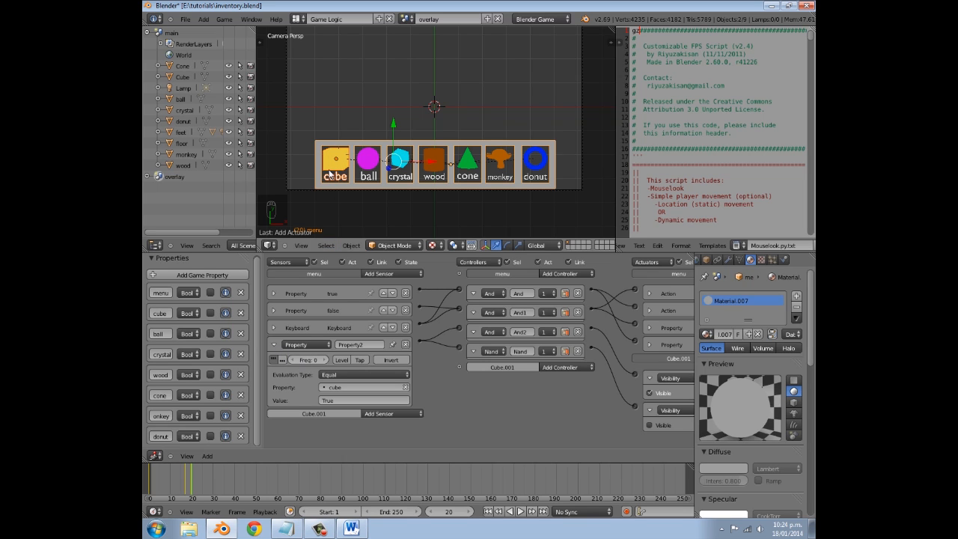
# - Collapse the cube icon's Visibility actuators, the menu frame's And and Nand controllers, and the cube property sensor
pyautogui.moveTo(467, 291); pyautogui.dragTo(368, 289, button='middle')
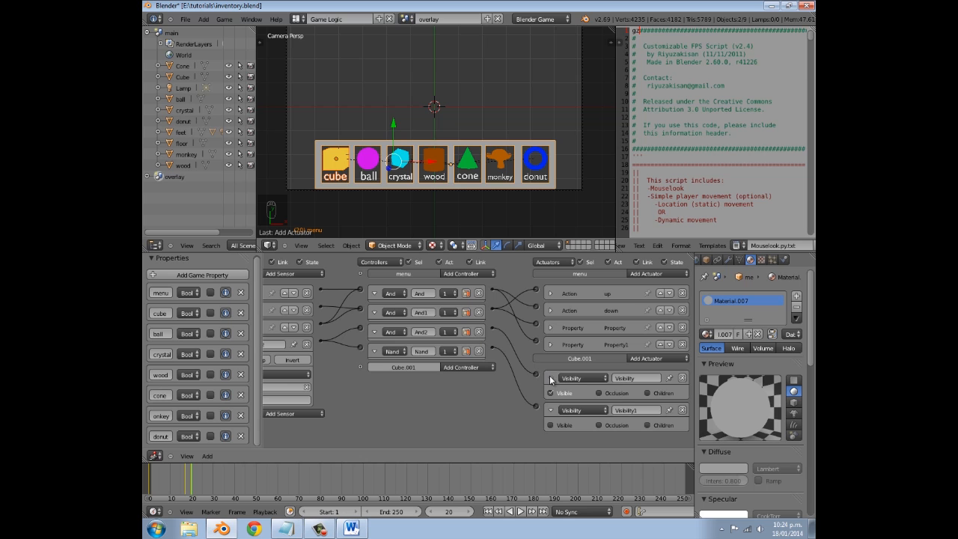
pyautogui.click(551, 378)
pyautogui.click(550, 395)
pyautogui.click(374, 293)
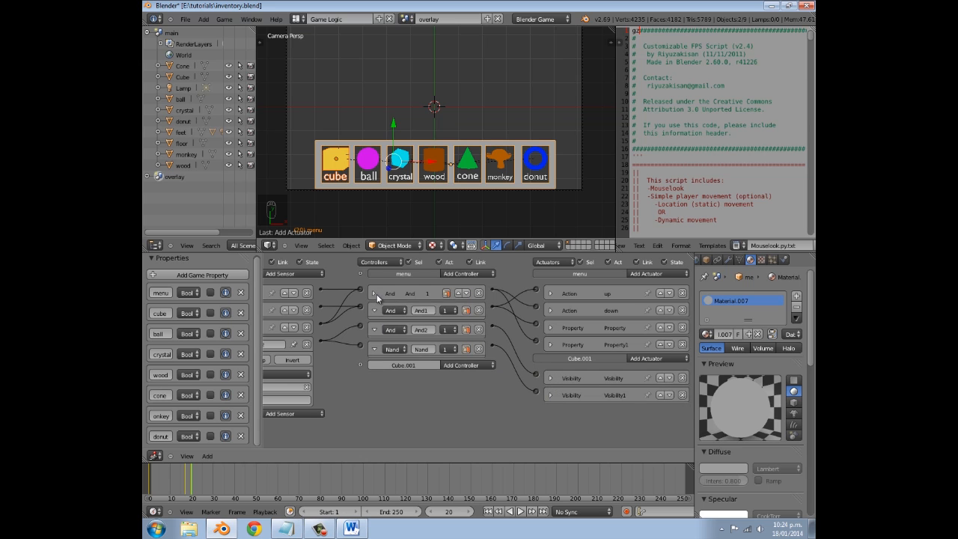
pyautogui.click(374, 311)
pyautogui.click(374, 328)
pyautogui.click(374, 345)
pyautogui.moveTo(394, 383); pyautogui.dragTo(492, 383, button='middle')
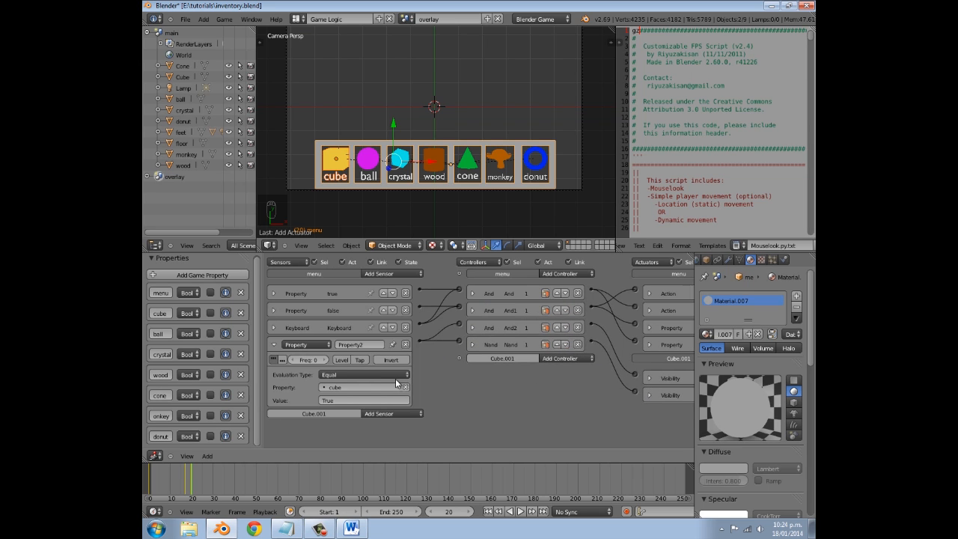
pyautogui.click(274, 344)
# - Add four more Property sensors to the menu frame and collapse them
pyautogui.click(387, 274)
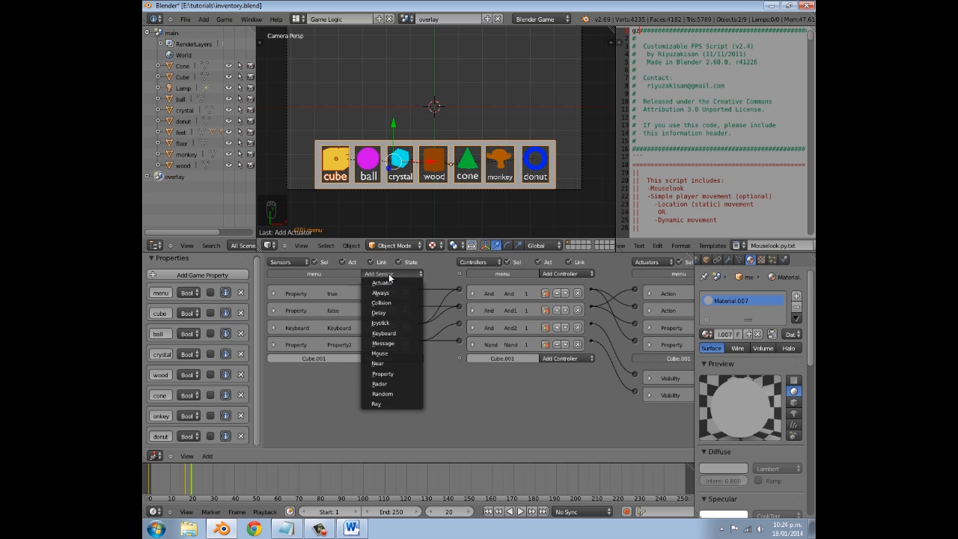
pyautogui.click(383, 373)
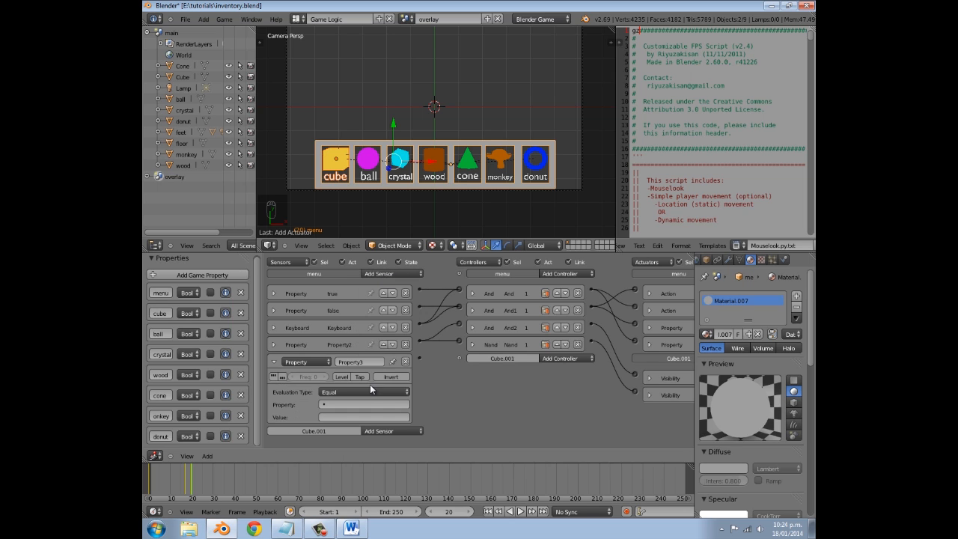
pyautogui.click(383, 274)
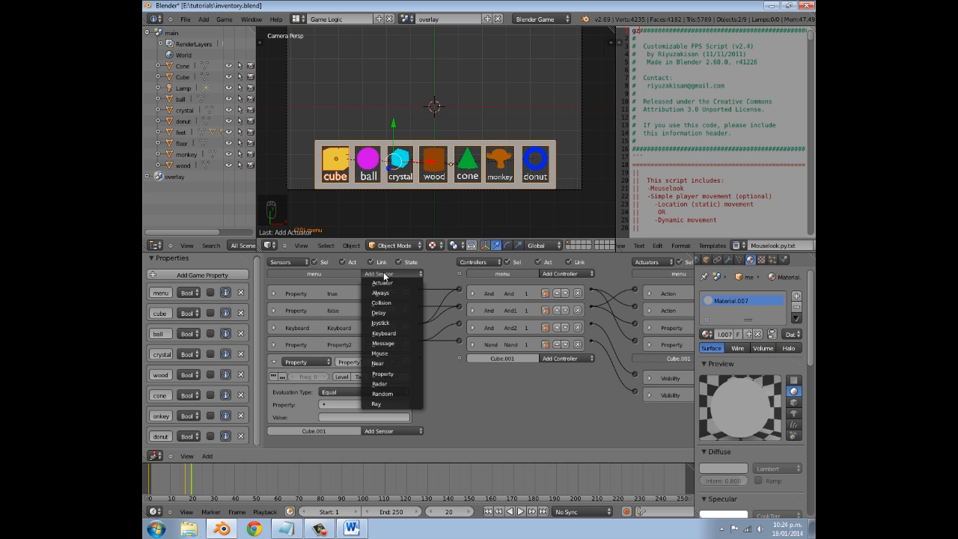
pyautogui.click(382, 373)
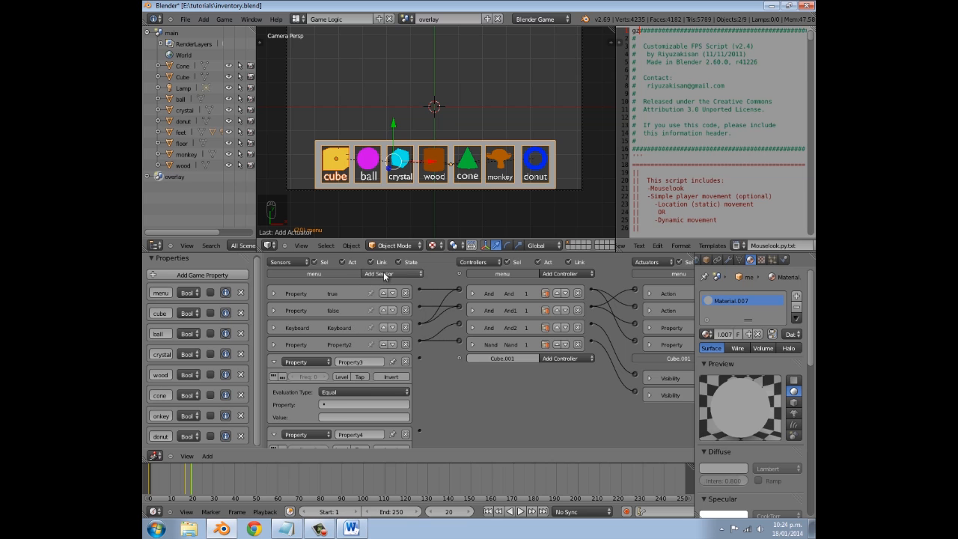
pyautogui.click(278, 343)
pyautogui.click(277, 343)
pyautogui.click(275, 358)
pyautogui.click(273, 379)
pyautogui.click(273, 394)
pyautogui.click(273, 413)
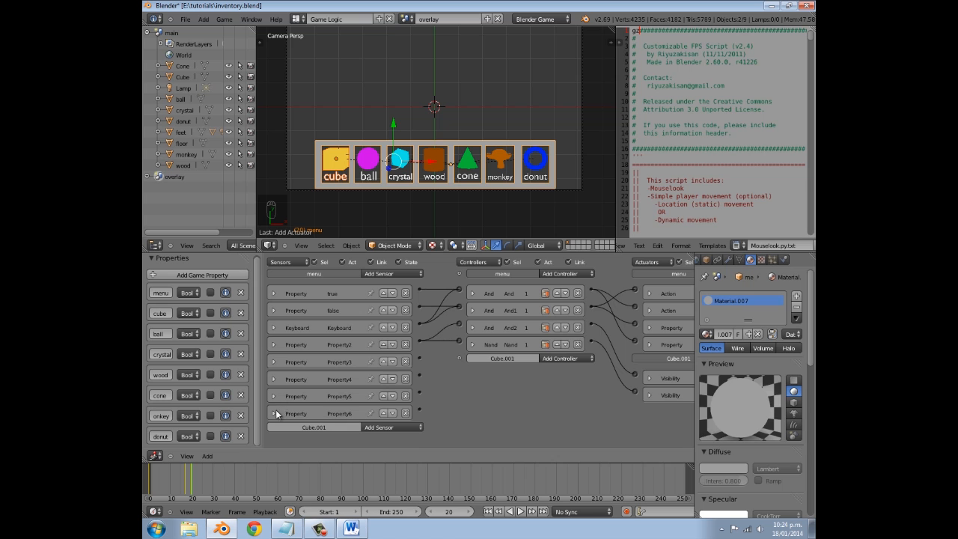
# - Add the last two Property sensors to the menu frame and collapse them
pyautogui.click(391, 426)
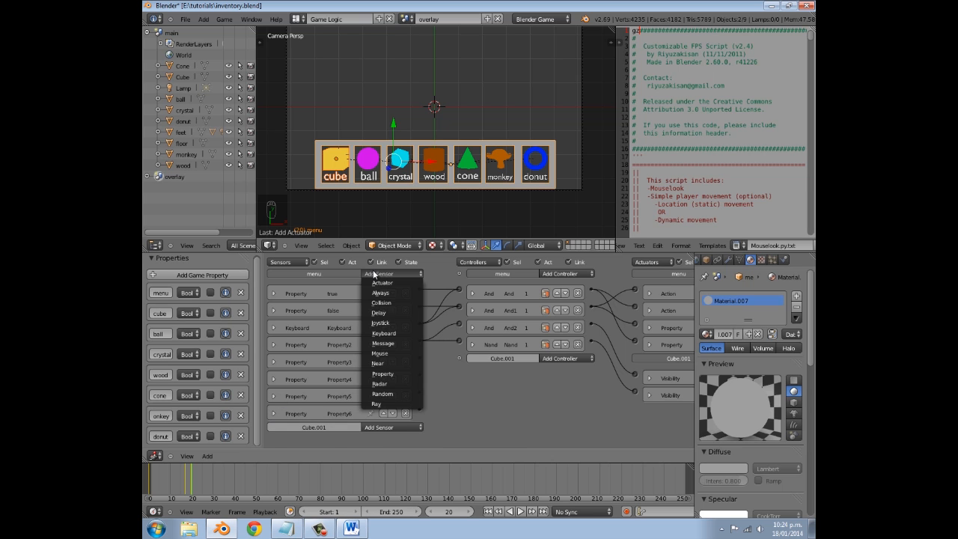
pyautogui.click(378, 366)
pyautogui.moveTo(338, 383); pyautogui.dragTo(335, 326, button='middle')
pyautogui.click(274, 373)
pyautogui.click(275, 392)
pyautogui.moveTo(441, 349); pyautogui.dragTo(461, 407, button='middle')
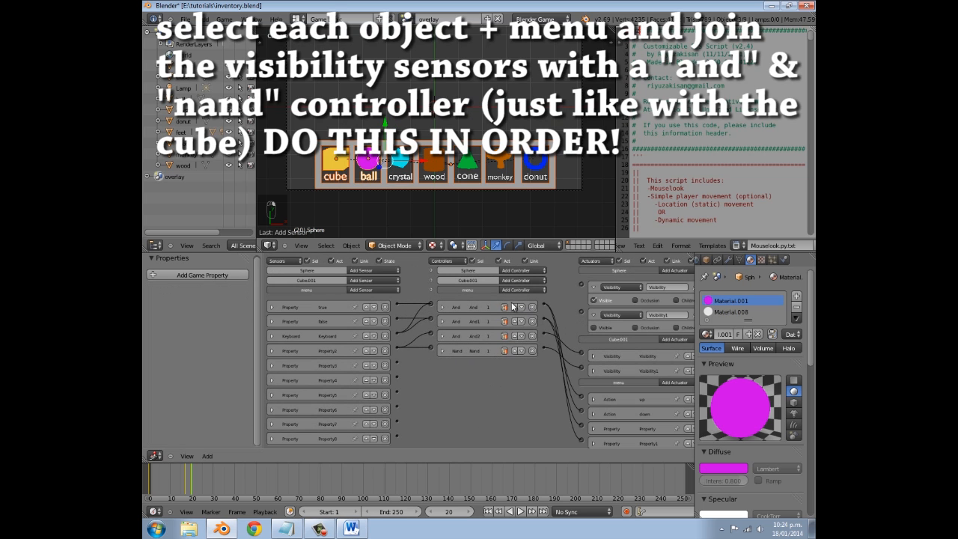
# - Select the ball icon with the menu frame and link sensor Property3 through new And and Nand controllers to the ball's visible and hidden actuators
pyautogui.press('a')
pyautogui.rightClick(330, 158)
pyautogui.press('a')
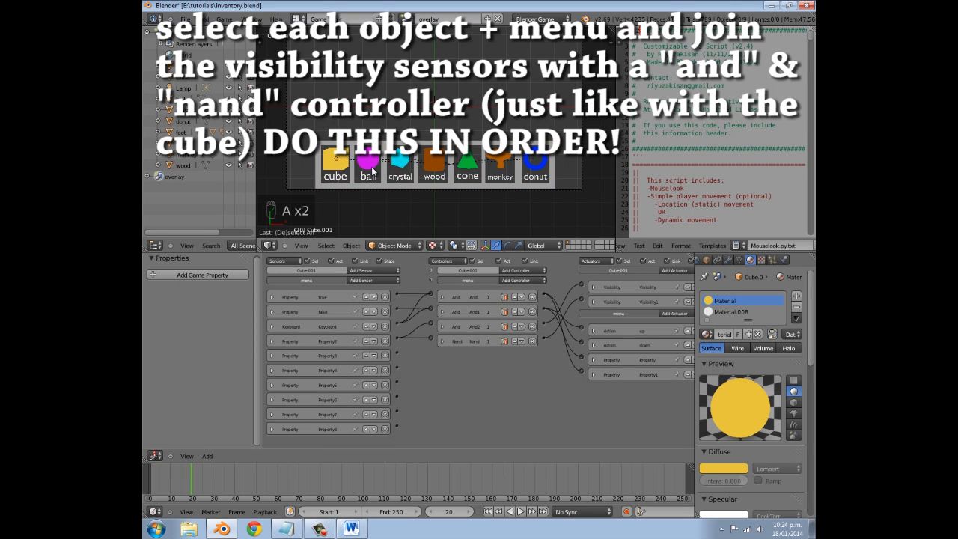
pyautogui.rightClick(373, 162)
pyautogui.keyDown('shift'); pyautogui.rightClick(395, 150); pyautogui.keyUp('shift')
pyautogui.click(511, 271)
pyautogui.click(512, 278)
pyautogui.click(511, 271)
pyautogui.click(513, 295)
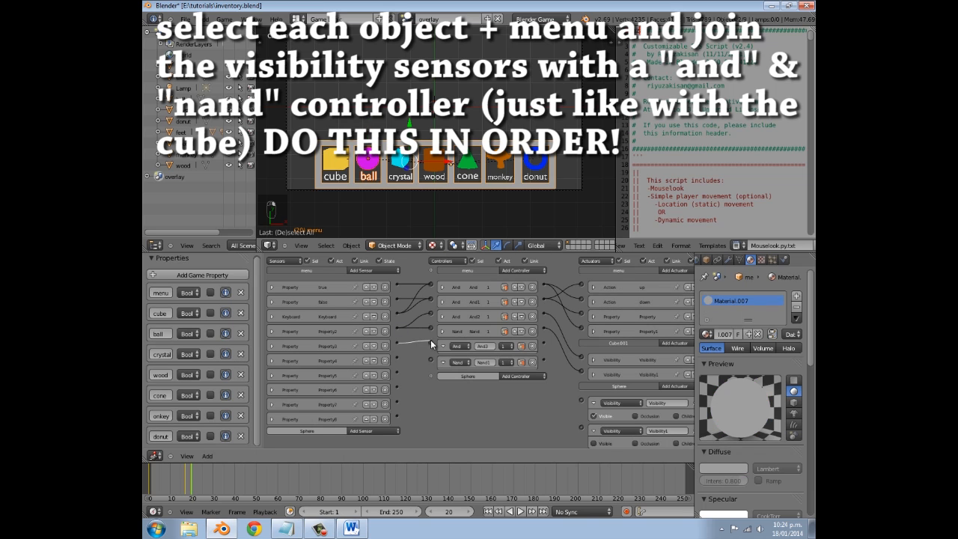
pyautogui.moveTo(545, 345); pyautogui.dragTo(581, 400)
pyautogui.moveTo(543, 362); pyautogui.dragTo(580, 427)
# - Add the crystal icon to the selection, create And and Nand controllers on the menu frame, and link sensor Property4 to both
pyautogui.keyDown('shift'); pyautogui.rightClick(405, 168); pyautogui.keyUp('shift')
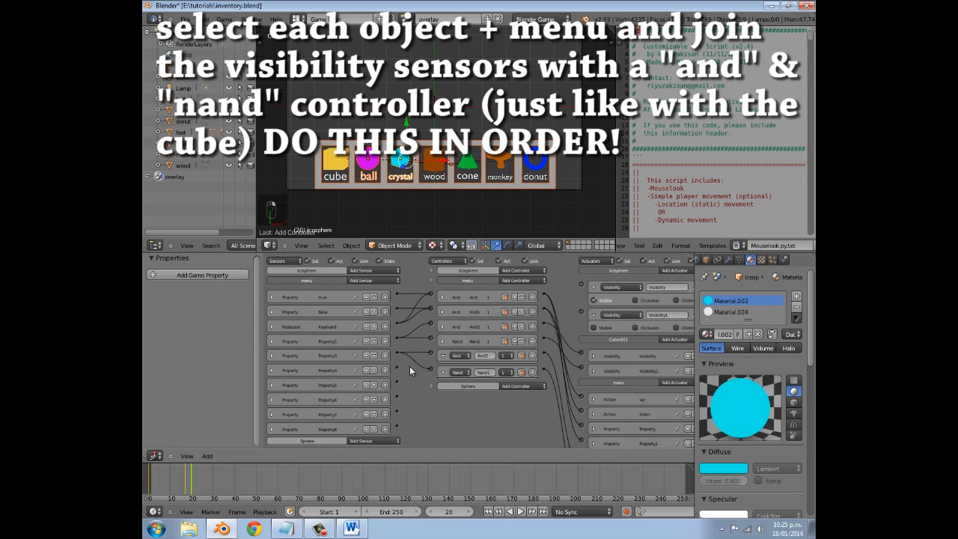
pyautogui.click(516, 280)
pyautogui.click(516, 287)
pyautogui.click(515, 280)
pyautogui.click(515, 305)
pyautogui.click(443, 355)
pyautogui.click(443, 370)
pyautogui.moveTo(397, 368); pyautogui.dragTo(426, 384)
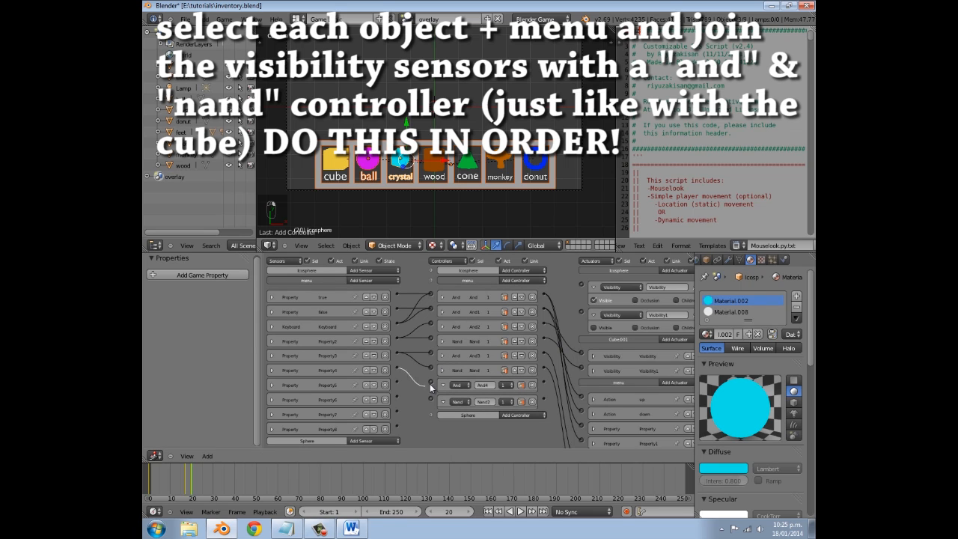
# - Connect the newest And to the crystal icon's visible actuator and the Nand to its hidden one, then collapse these bricks
pyautogui.moveTo(544, 382); pyautogui.dragTo(582, 284)
pyautogui.moveTo(544, 399); pyautogui.dragTo(581, 312)
pyautogui.click(593, 287)
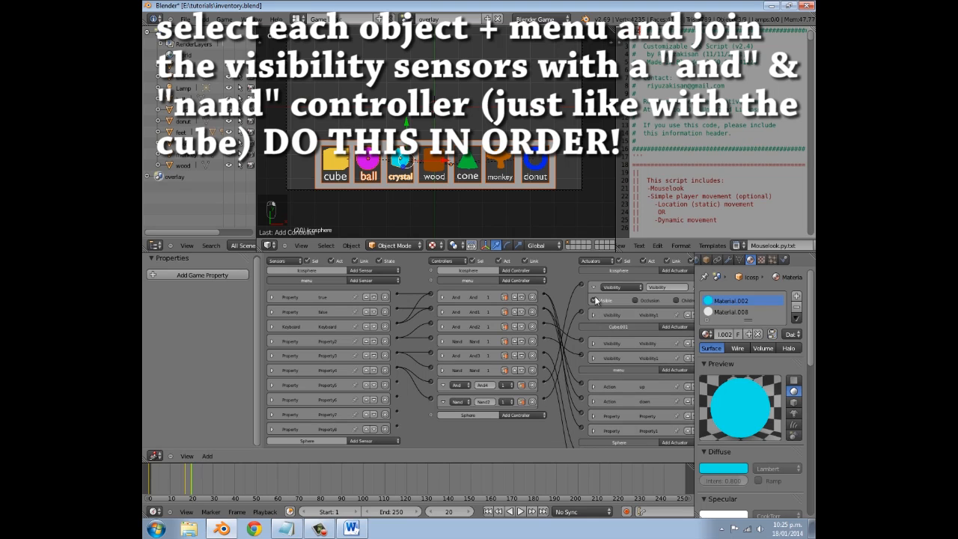
pyautogui.click(594, 301)
pyautogui.click(443, 384)
pyautogui.click(444, 399)
# - Add And and Nand controllers to the menu frame, link sensor Property5 to both, and collapse the ball icon's Visibility actuators
pyautogui.click(515, 281)
pyautogui.click(509, 291)
pyautogui.click(515, 281)
pyautogui.click(488, 314)
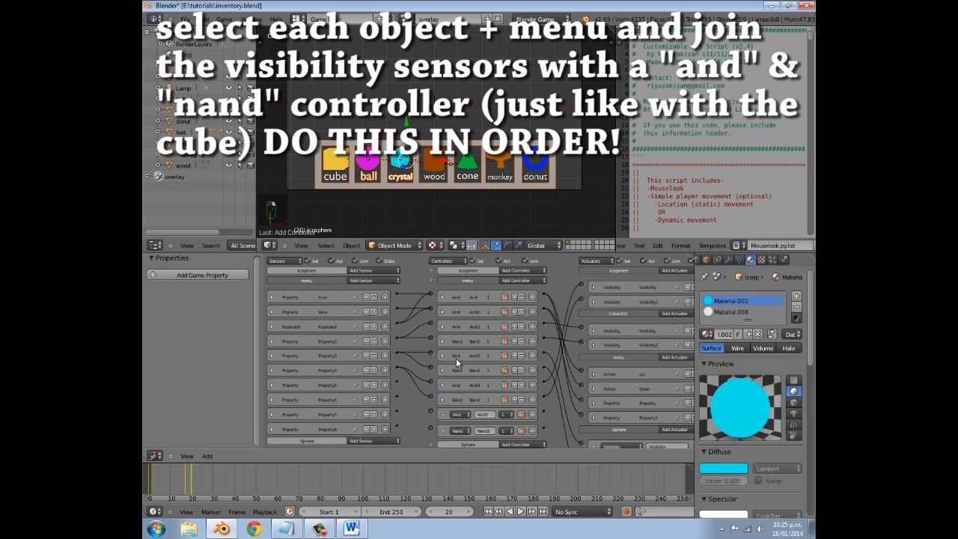
pyautogui.moveTo(486, 316); pyautogui.dragTo(478, 273, button='middle')
pyautogui.moveTo(389, 338); pyautogui.dragTo(423, 367)
pyautogui.moveTo(390, 338); pyautogui.dragTo(423, 384)
pyautogui.moveTo(536, 332)
pyautogui.mouseDown(button='middle')
pyautogui.moveTo(521, 375)
pyautogui.moveTo(528, 333)
pyautogui.mouseUp(button='middle')
pyautogui.click(573, 411)
pyautogui.click(572, 427)
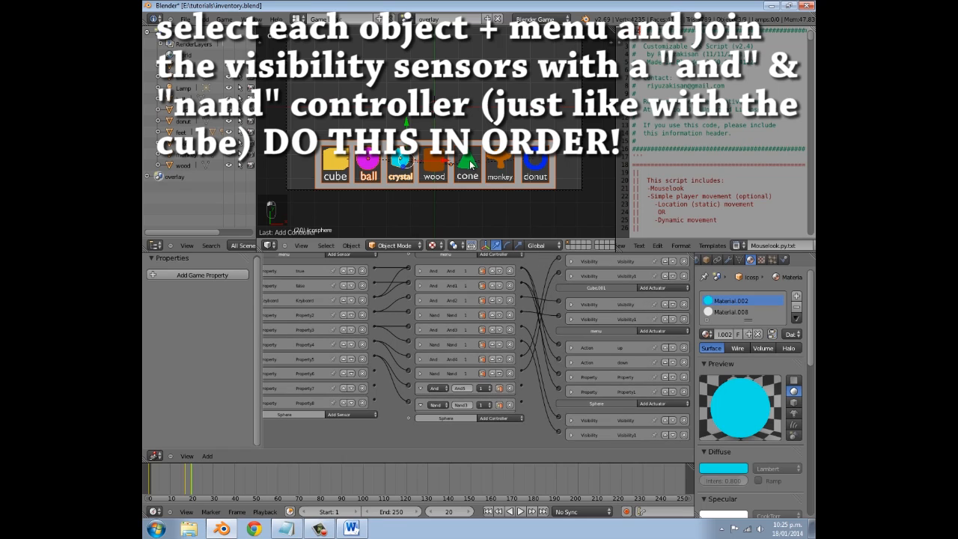
# - Add the wood icon to the selection, connect the newest And and Nand controllers to its Visibility actuators, and collapse these bricks
pyautogui.keyDown('shift'); pyautogui.rightClick(430, 159); pyautogui.keyUp('shift')
pyautogui.moveTo(522, 394); pyautogui.dragTo(559, 258)
pyautogui.moveTo(522, 411); pyautogui.dragTo(560, 285)
pyautogui.click(571, 289)
pyautogui.click(572, 262)
pyautogui.click(421, 398)
pyautogui.click(422, 411)
# - Add another And and Nand controller to the menu frame and link sensor Property6 to both
pyautogui.click(491, 265)
pyautogui.click(491, 272)
pyautogui.click(490, 265)
pyautogui.click(490, 288)
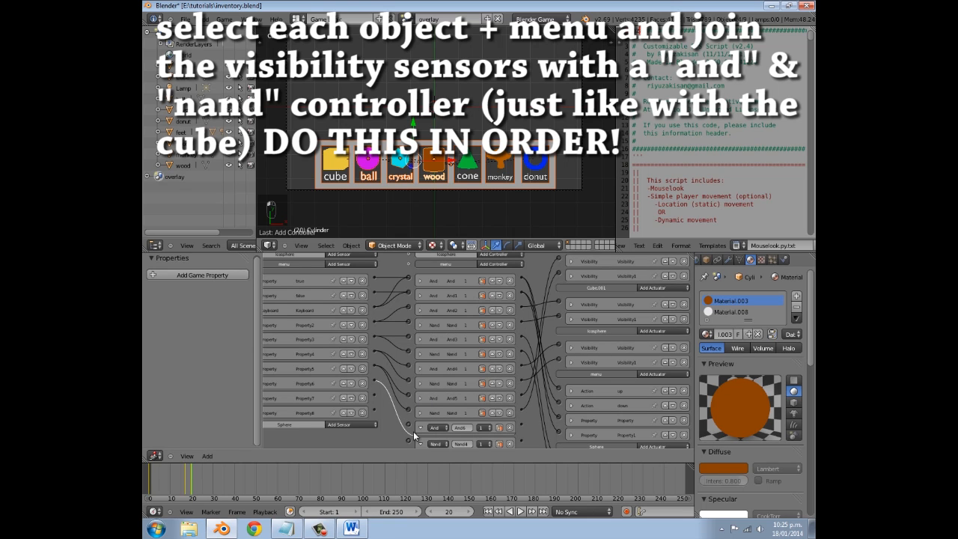
# - Add the cone icon to the selection, connect the newest And and Nand controllers to its Visibility actuators, and collapse those actuators
pyautogui.scroll(2, 562, 359)
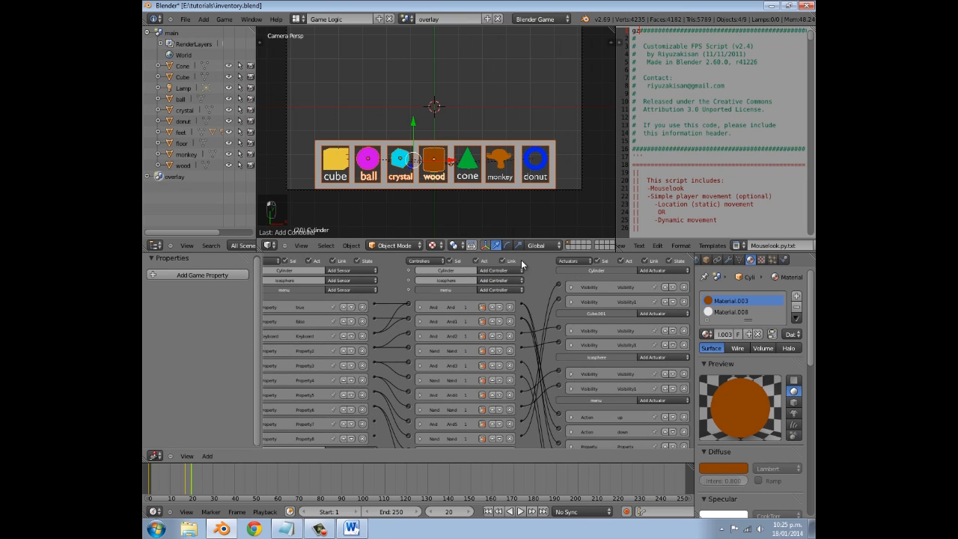
pyautogui.keyDown('shift'); pyautogui.rightClick(459, 159); pyautogui.keyUp('shift')
pyautogui.keyDown('ctrl'); pyautogui.scroll(-3, 541, 380); pyautogui.keyUp('ctrl')
pyautogui.moveTo(496, 277); pyautogui.dragTo(473, 421)
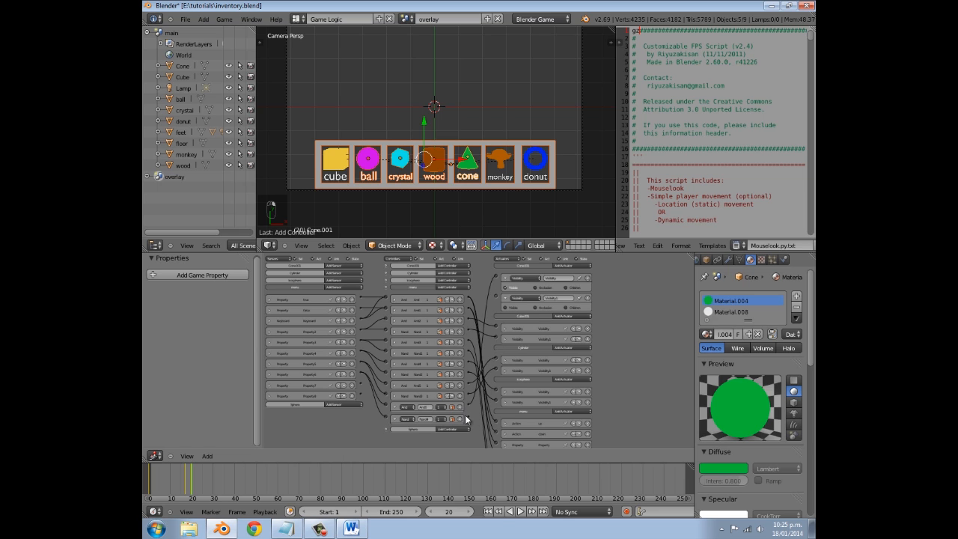
pyautogui.click(505, 280)
pyautogui.click(503, 289)
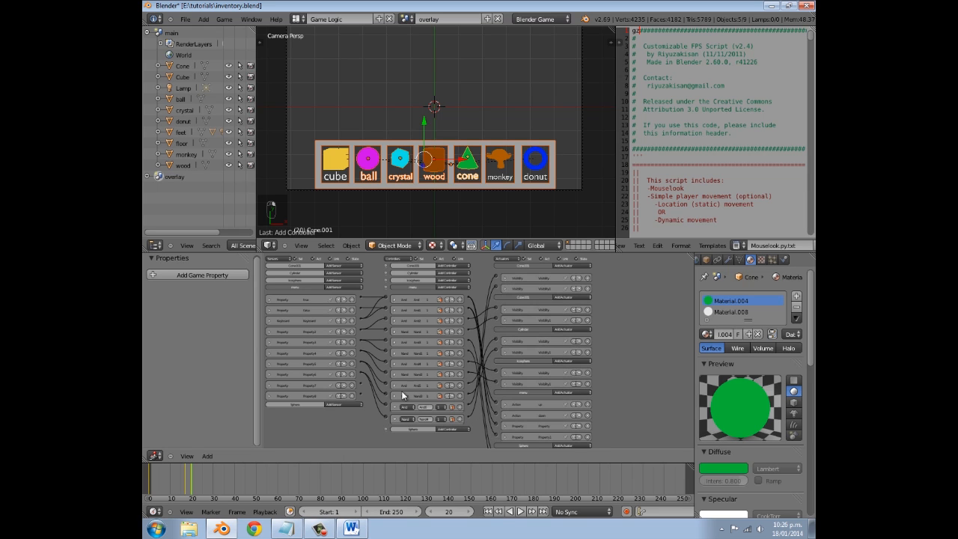
# - Create another And and Nand controller on the menu frame and link sensor Property7 to both
pyautogui.click(446, 287)
pyautogui.click(446, 305)
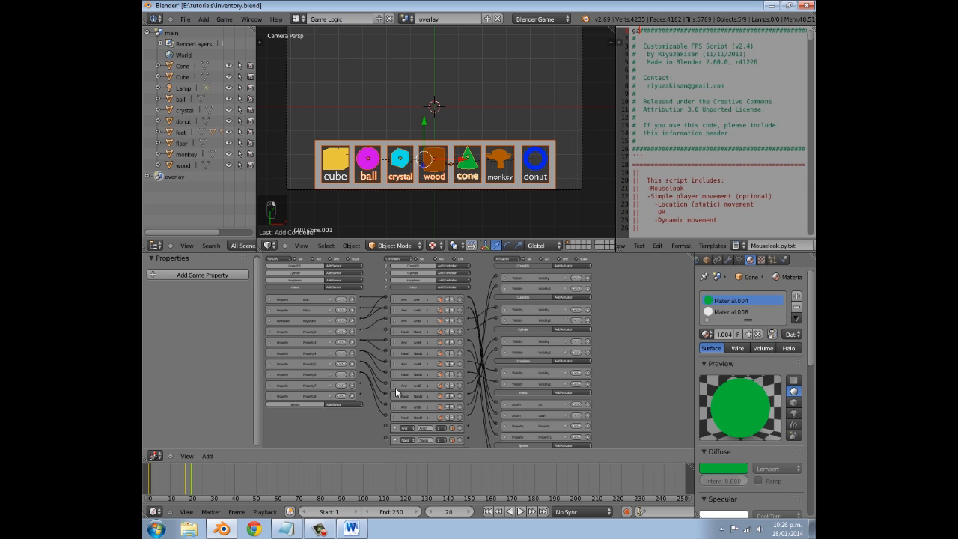
pyautogui.moveTo(362, 385); pyautogui.dragTo(387, 439)
# - Add the monkey icon to the selection, connect the newest And and Nand controllers to its Visibility actuators, and collapse those actuators
pyautogui.keyDown('shift'); pyautogui.rightClick(503, 158); pyautogui.keyUp('shift')
pyautogui.scroll(-2, 479, 352)
pyautogui.scroll(1, 472, 377)
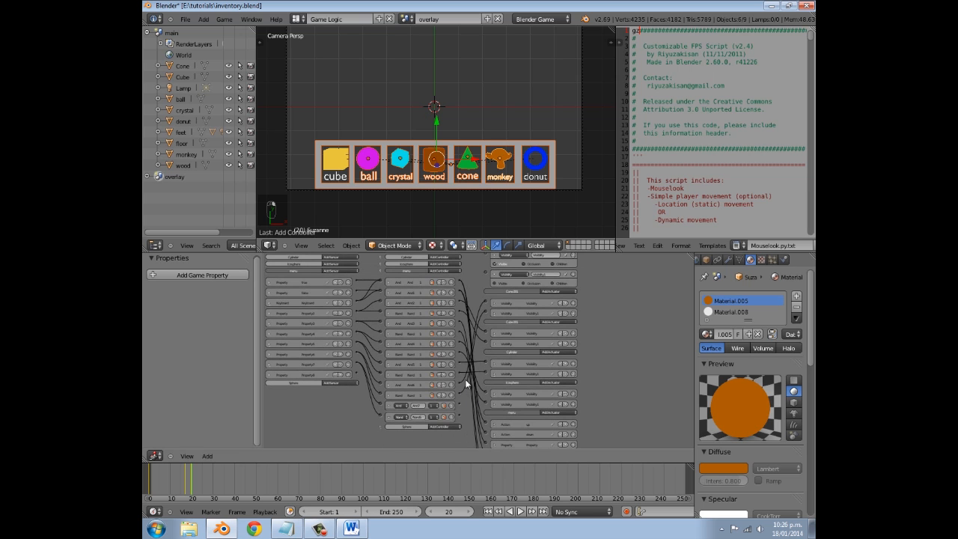
pyautogui.scroll(1, 455, 377)
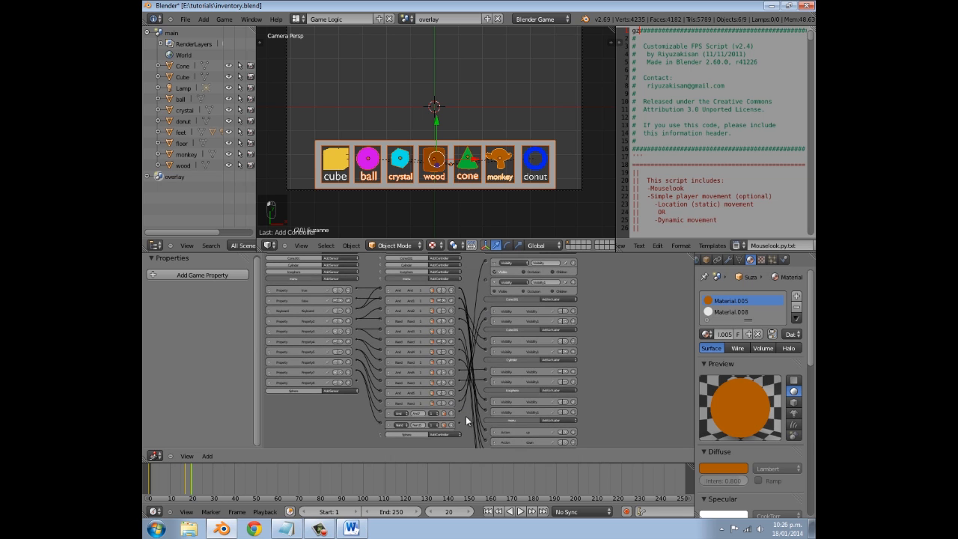
pyautogui.moveTo(454, 424); pyautogui.dragTo(487, 282)
pyautogui.click(494, 283)
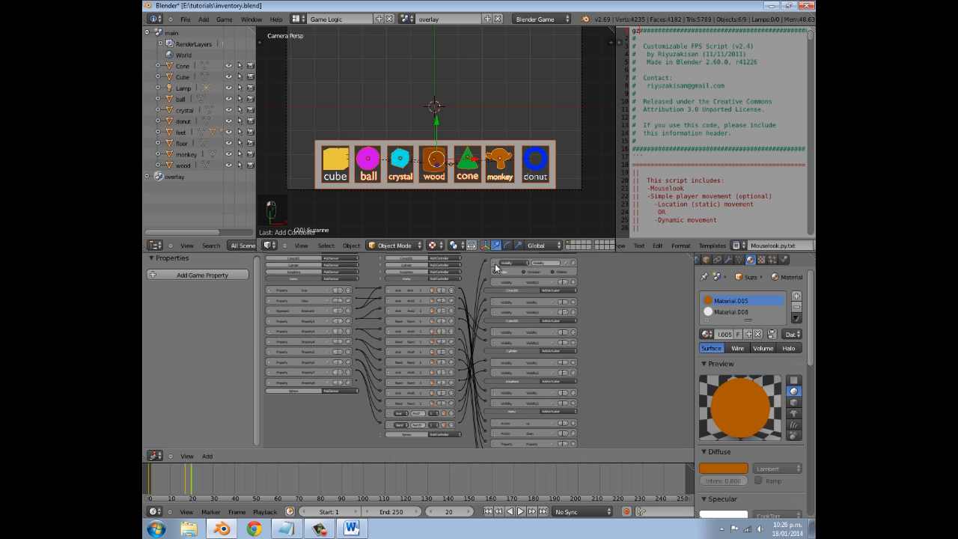
pyautogui.click(494, 263)
# - Add the donut icon to the selection, create And and Nand controllers on the menu frame, and collapse the previous controller pair
pyautogui.keyDown('shift'); pyautogui.rightClick(525, 161); pyautogui.keyUp('shift')
pyautogui.click(441, 279)
pyautogui.click(441, 286)
pyautogui.click(439, 279)
pyautogui.click(439, 300)
pyautogui.click(389, 413)
pyautogui.click(390, 424)
# - Connect the newest And and Nand controllers to the donut icon's Visibility actuators and to sensor Property8, then collapse both controllers
pyautogui.moveTo(459, 433); pyautogui.dragTo(485, 262)
pyautogui.moveTo(459, 443); pyautogui.dragTo(484, 272)
pyautogui.moveTo(408, 415); pyautogui.dragTo(408, 397, button='middle')
pyautogui.moveTo(380, 412); pyautogui.dragTo(358, 366)
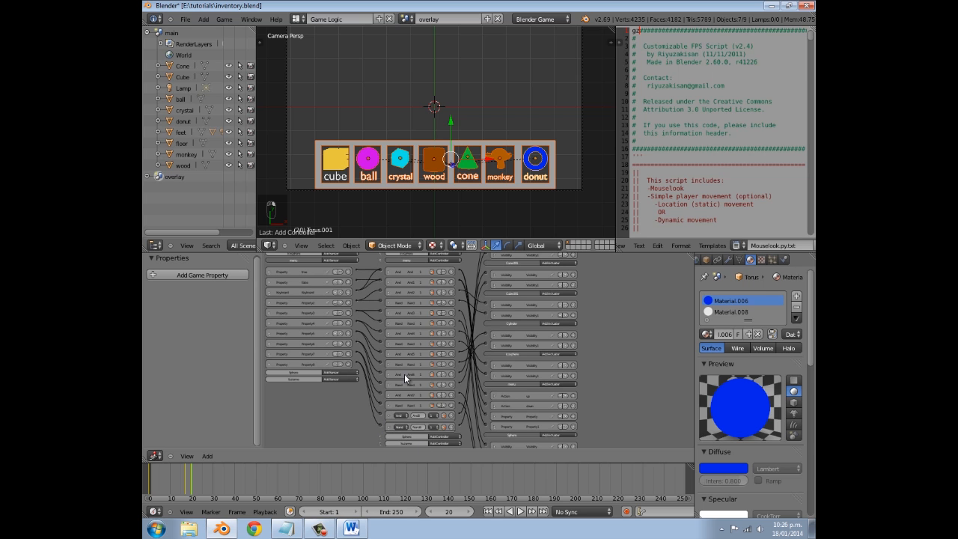
pyautogui.moveTo(404, 376); pyautogui.dragTo(405, 330, button='middle')
pyautogui.scroll(4, 436, 366)
pyautogui.moveTo(461, 282)
pyautogui.mouseDown(button='middle')
pyautogui.moveTo(455, 388)
pyautogui.moveTo(462, 265)
pyautogui.mouseUp(button='middle')
pyautogui.click(434, 392)
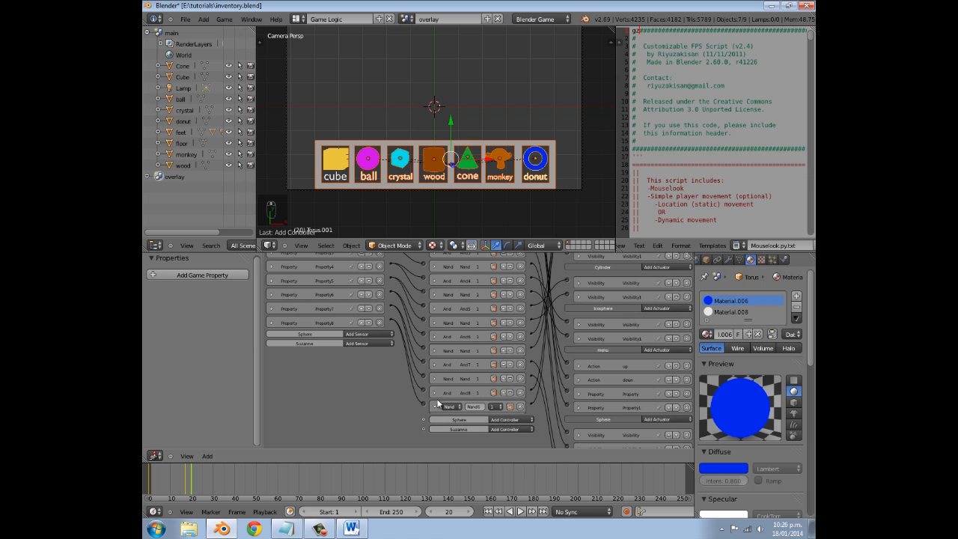
pyautogui.click(435, 407)
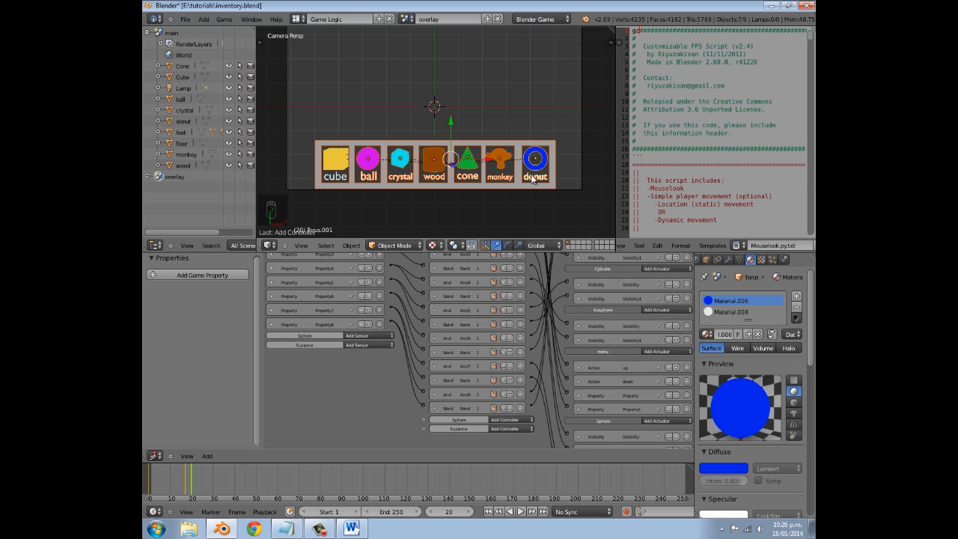
# - Examine the menu frame's Property2 and Property3 sensors to compare their property and value settings
pyautogui.scroll(5, 404, 367)
pyautogui.scroll(-3, 483, 366)
pyautogui.click(276, 306)
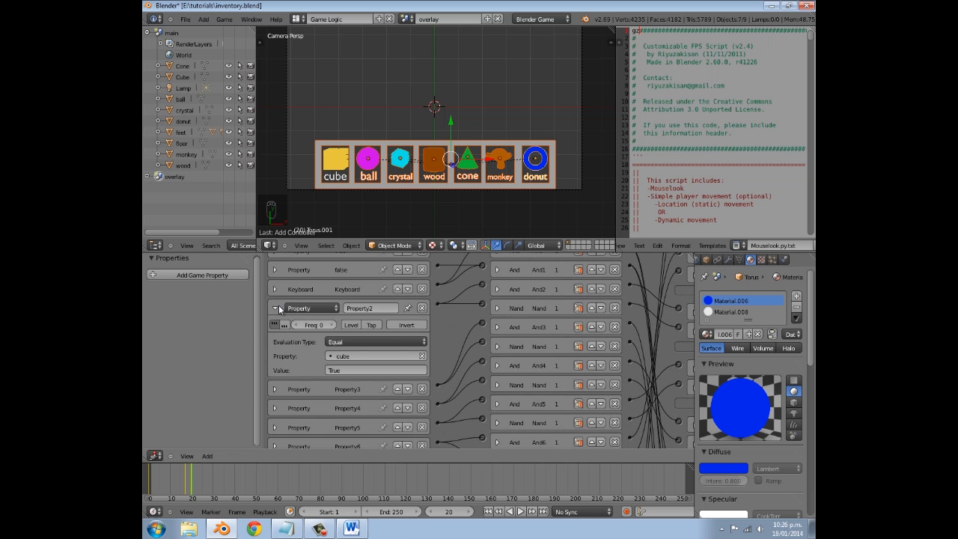
pyautogui.click(276, 308)
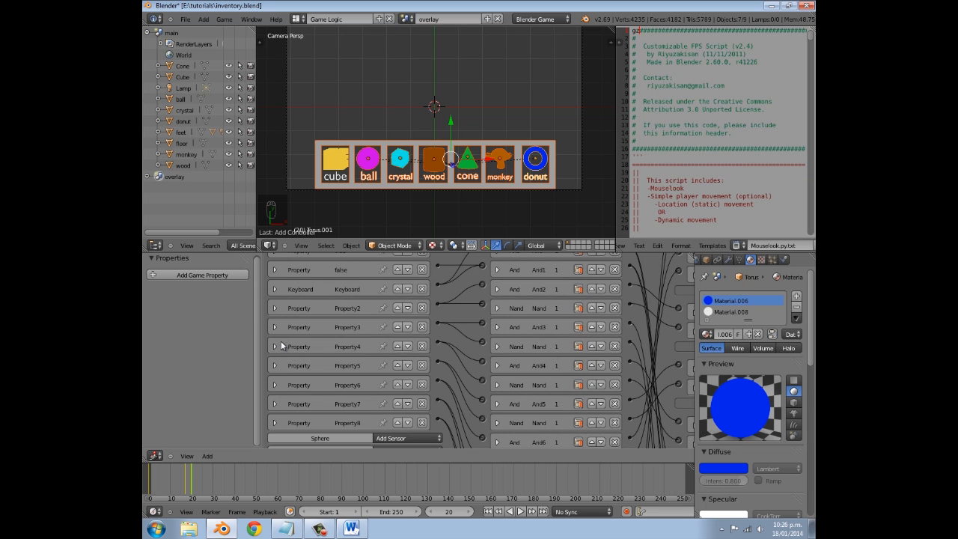
pyautogui.click(274, 327)
pyautogui.click(274, 327)
pyautogui.click(274, 327)
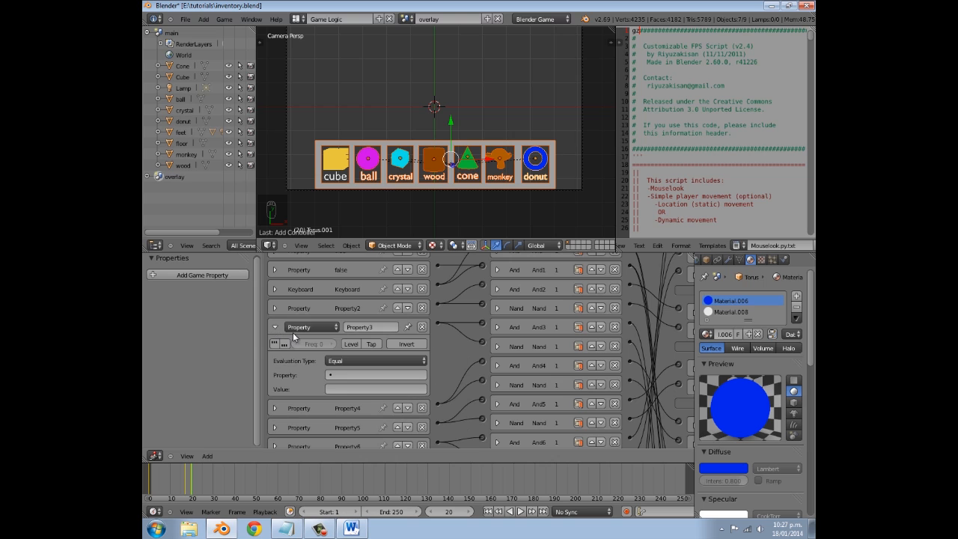
pyautogui.click(274, 327)
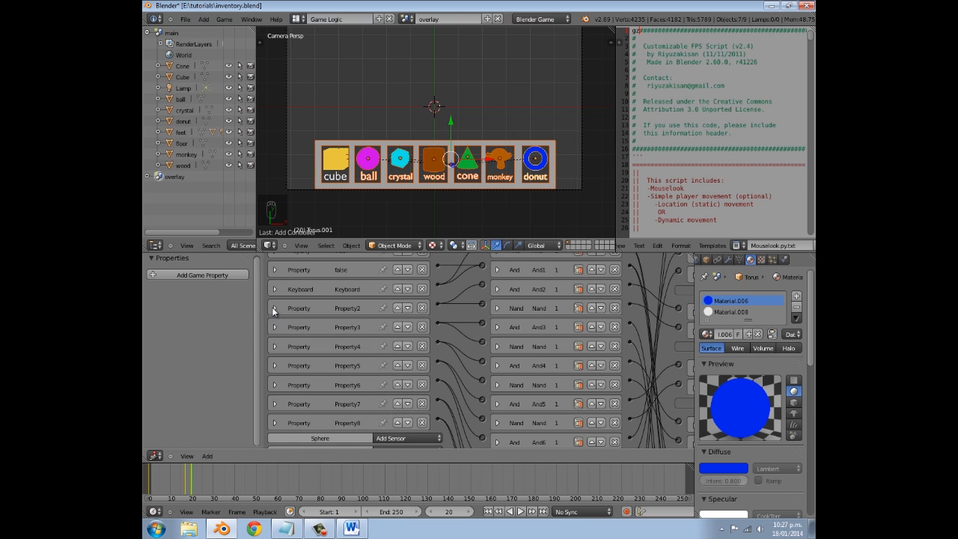
pyautogui.click(275, 307)
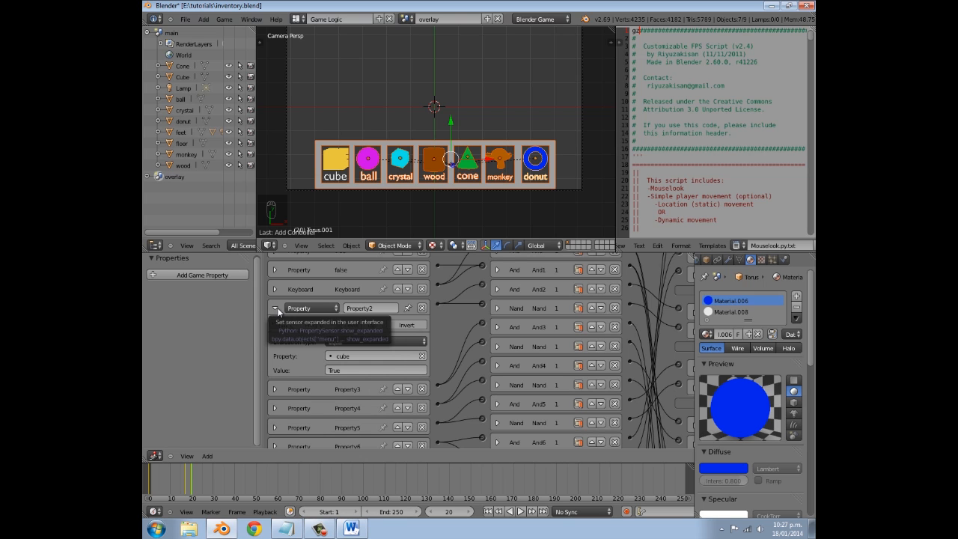
pyautogui.click(275, 308)
# - Set sensor Property3 to check the ball property for the value True, then collapse it
pyautogui.click(275, 327)
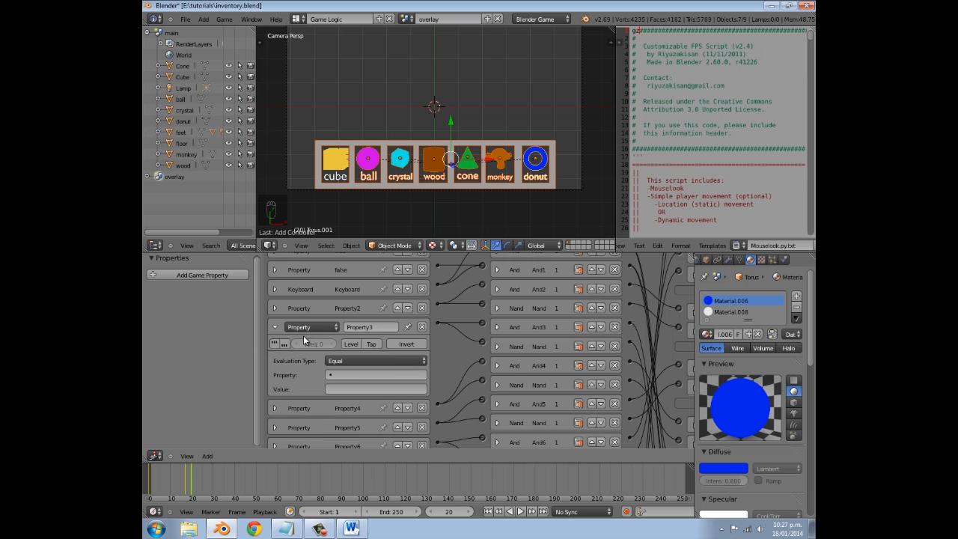
pyautogui.click(351, 374)
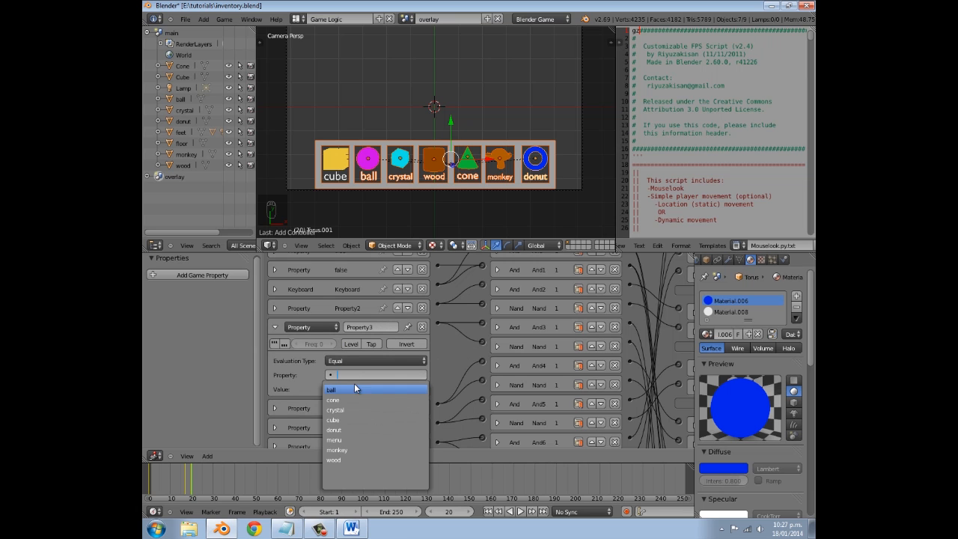
pyautogui.click(353, 386)
pyautogui.click(355, 387)
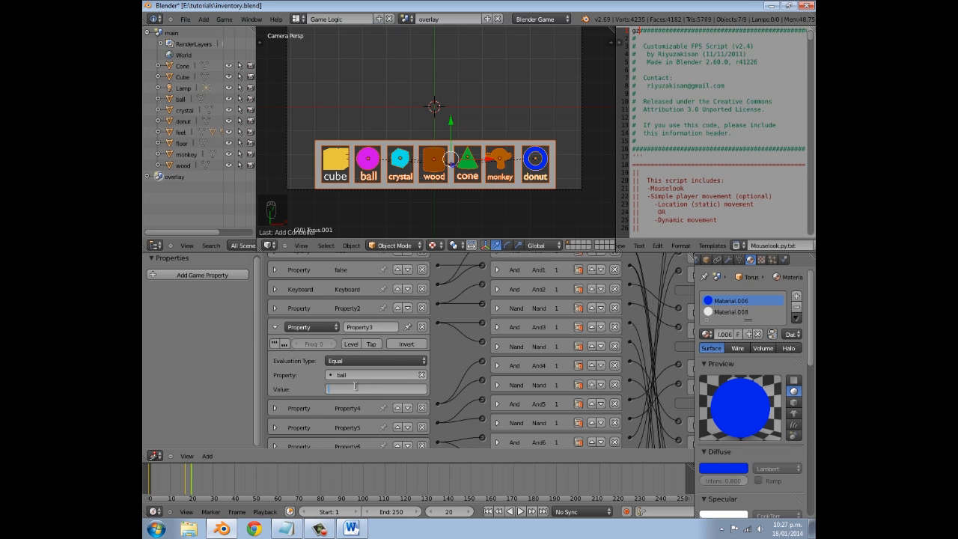
pyautogui.write('true')
pyautogui.press('Return')
pyautogui.click(273, 327)
# - Set sensor Property4 to check the crystal property for the value True, then collapse it
pyautogui.click(275, 346)
pyautogui.click(349, 394)
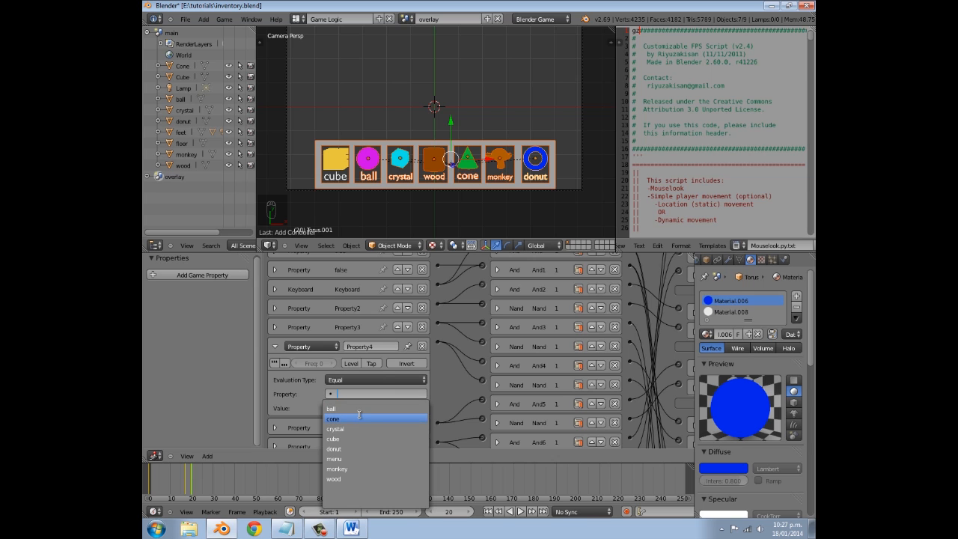
pyautogui.click(357, 428)
pyautogui.click(357, 410)
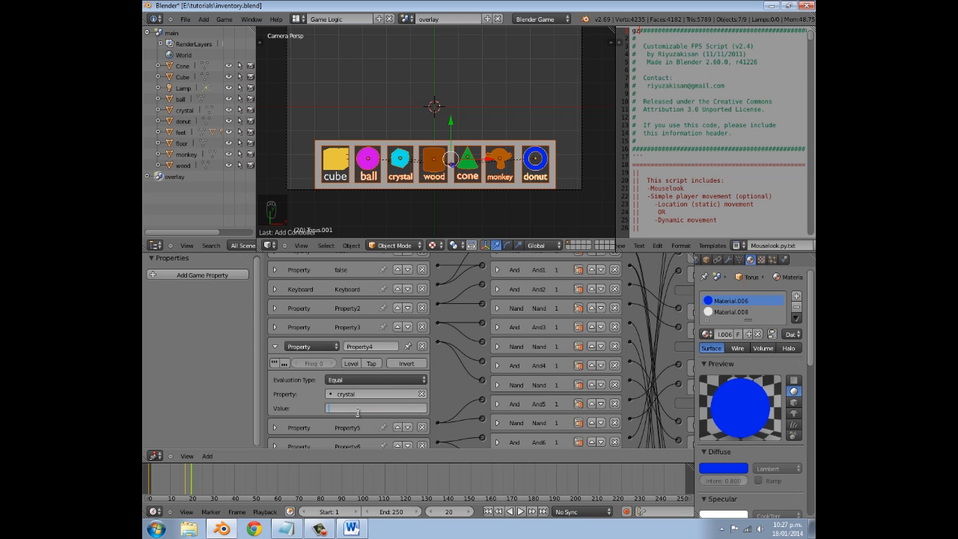
pyautogui.write('True')
pyautogui.press('Return')
pyautogui.click(274, 363)
# - Set sensor Property5 to check the wood property for the value True, then collapse it
pyautogui.click(275, 374)
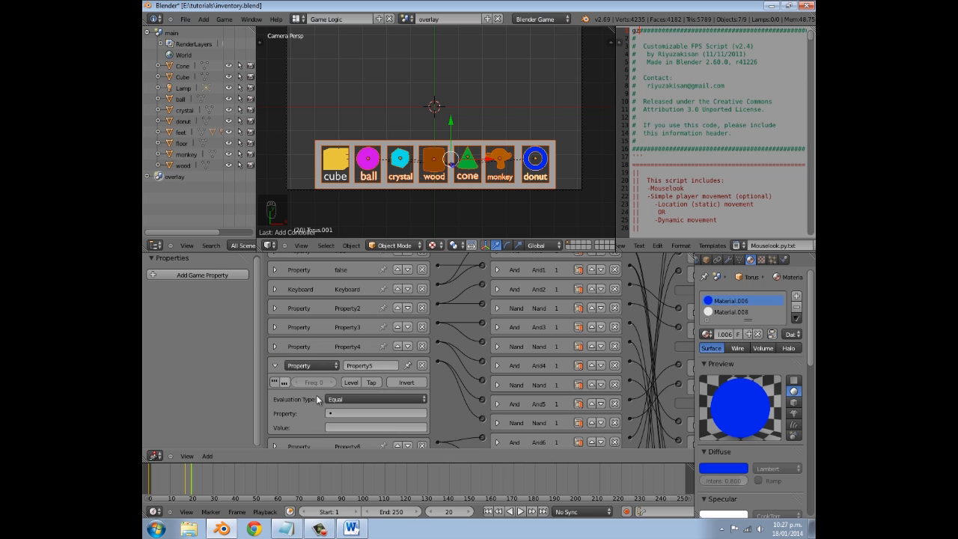
pyautogui.click(348, 410)
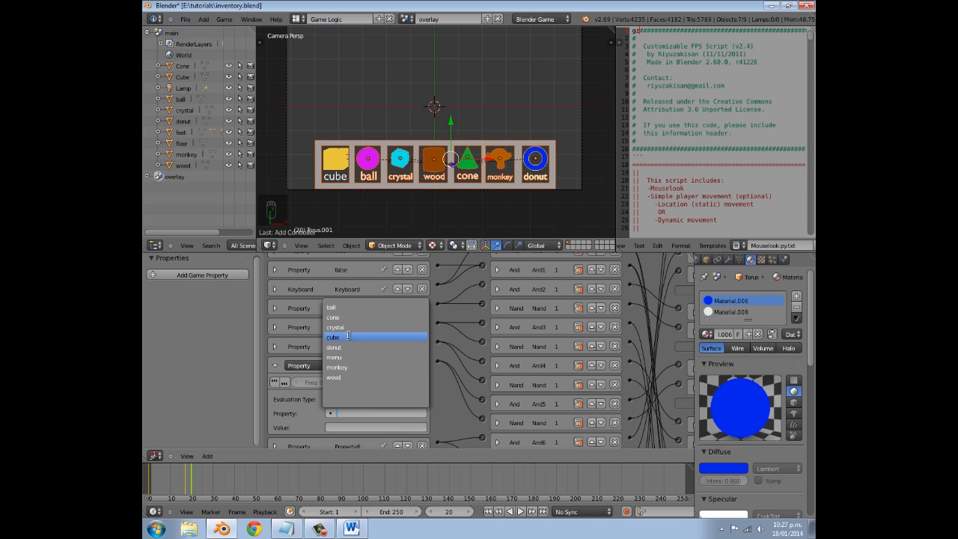
pyautogui.click(355, 377)
pyautogui.write('True')
pyautogui.press('Return')
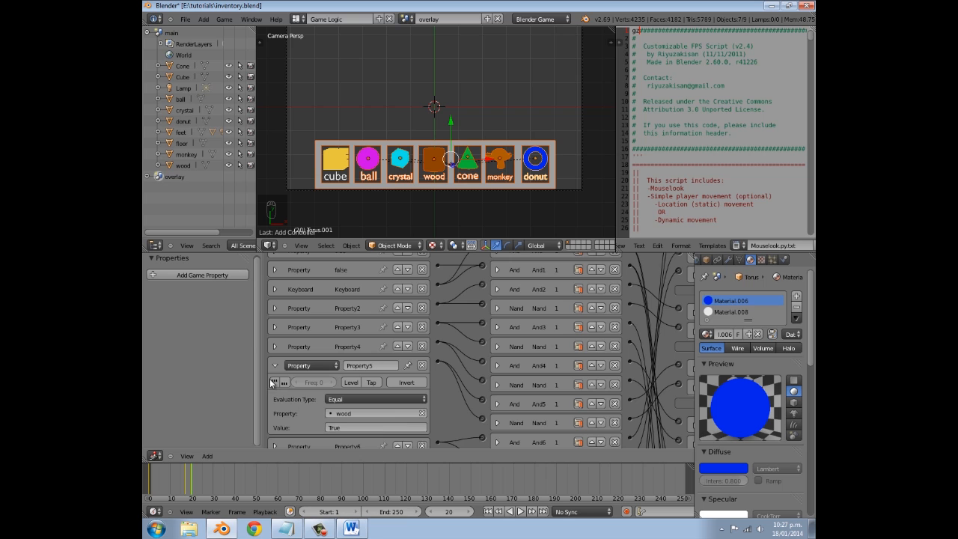
pyautogui.click(275, 366)
# - Set sensor Property6 to check the cone property for the value True, then collapse it
pyautogui.click(275, 384)
pyautogui.click(347, 433)
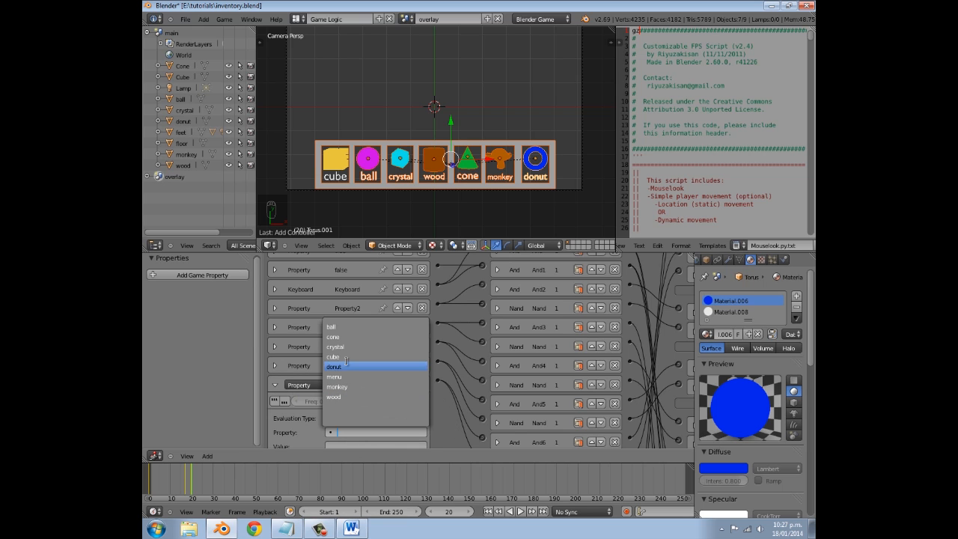
pyautogui.click(348, 334)
pyautogui.scroll(-3, 357, 379)
pyautogui.write('True')
pyautogui.press('Return')
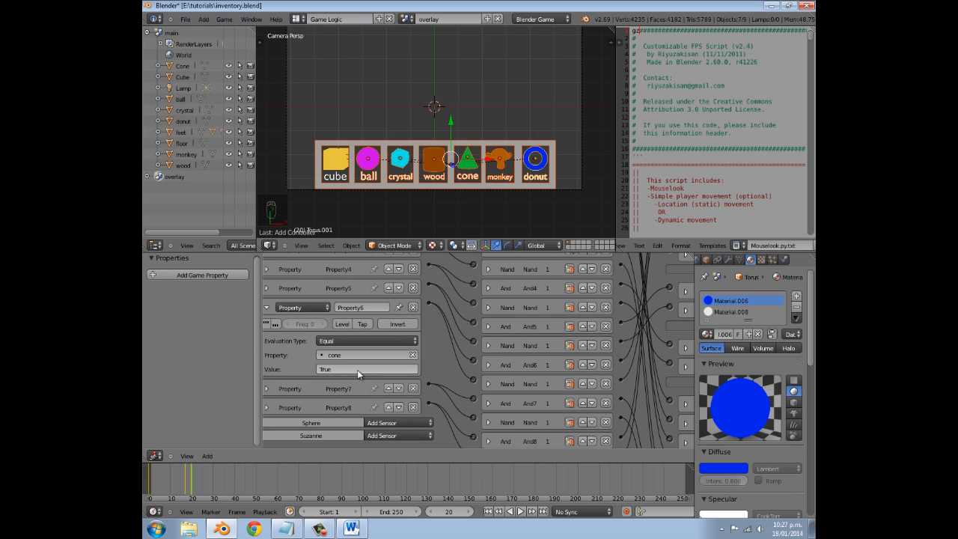
pyautogui.scroll(1, 278, 342)
pyautogui.click(275, 334)
# - Set sensor Property7 to check the monkey property for the value True, then collapse it
pyautogui.click(276, 353)
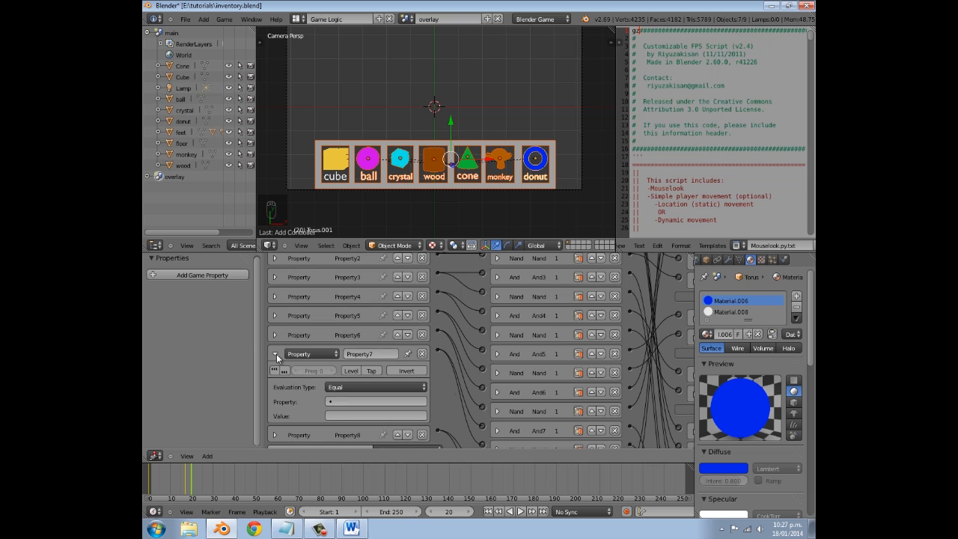
pyautogui.click(359, 401)
pyautogui.click(360, 441)
pyautogui.click(360, 416)
pyautogui.write('True')
pyautogui.press('Return')
pyautogui.click(274, 354)
# - Set sensor Property8 to check the donut property for the value True, then collapse it
pyautogui.click(275, 373)
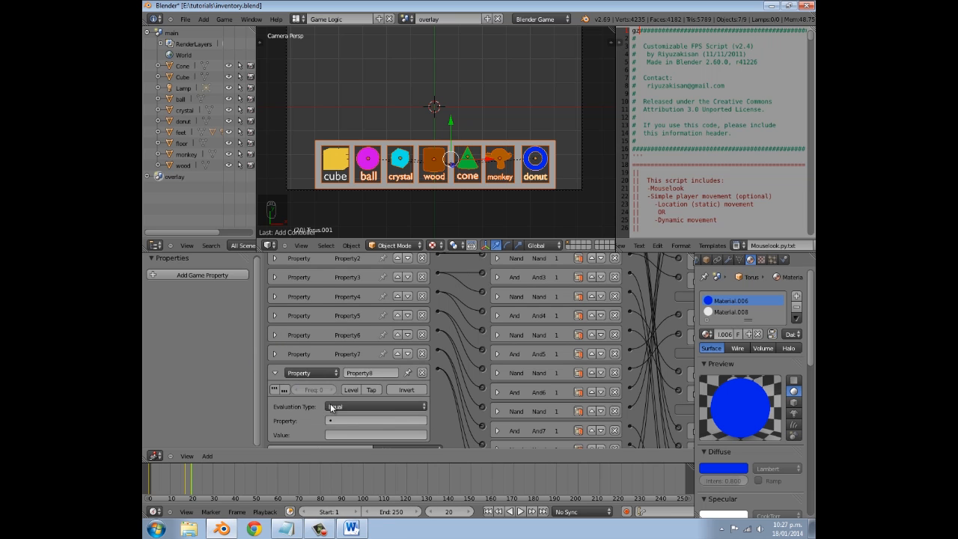
pyautogui.click(348, 420)
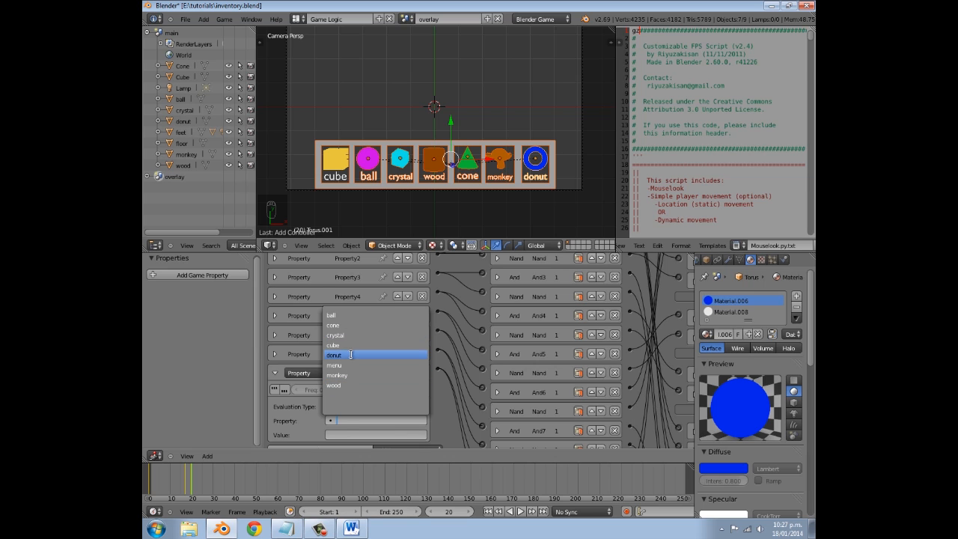
pyautogui.click(348, 355)
pyautogui.click(360, 434)
pyautogui.write('true')
pyautogui.press('Return')
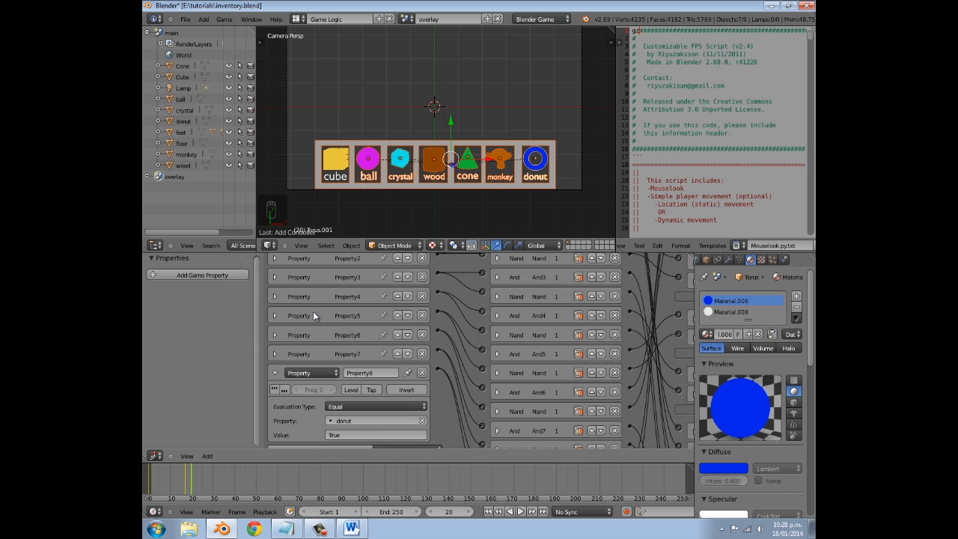
pyautogui.click(276, 390)
pyautogui.click(275, 373)
# - Review the connections between the logic bricks, then run the game to test the menu and its item icons, and stop it
pyautogui.moveTo(523, 299); pyautogui.dragTo(446, 349, button='middle')
pyautogui.scroll(-4, 439, 385)
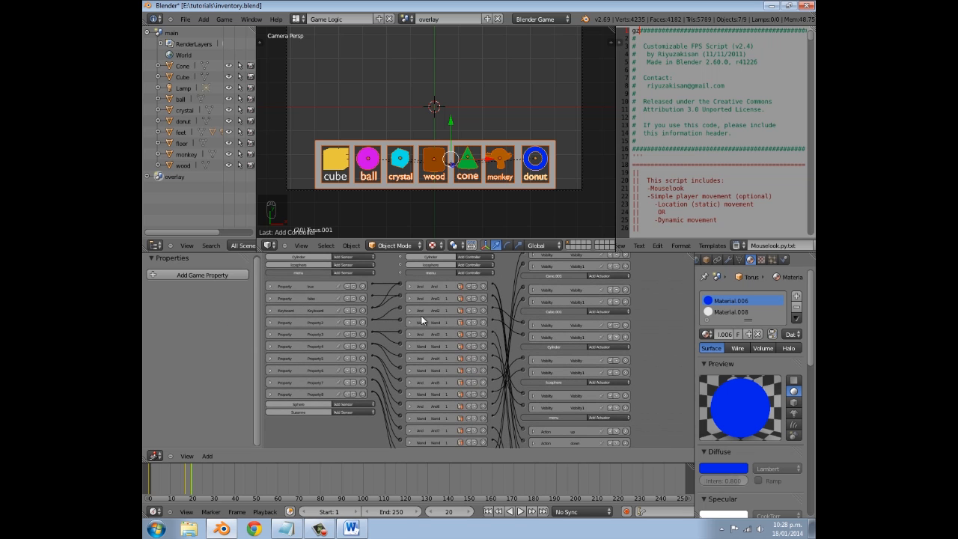
pyautogui.click(268, 332)
pyautogui.click(269, 332)
pyautogui.scroll(-5, 492, 334)
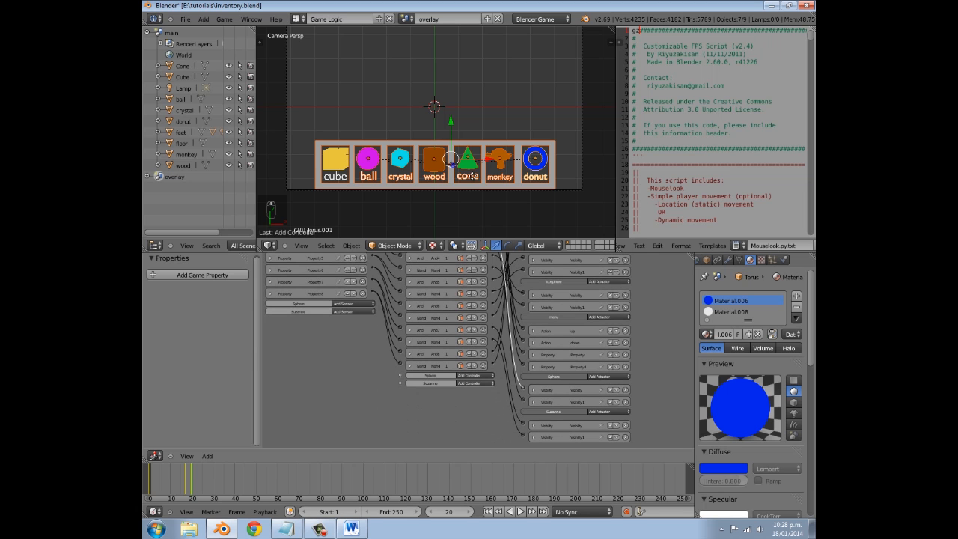
pyautogui.moveTo(471, 176); pyautogui.dragTo(431, 335, button='middle')
pyautogui.press('p')
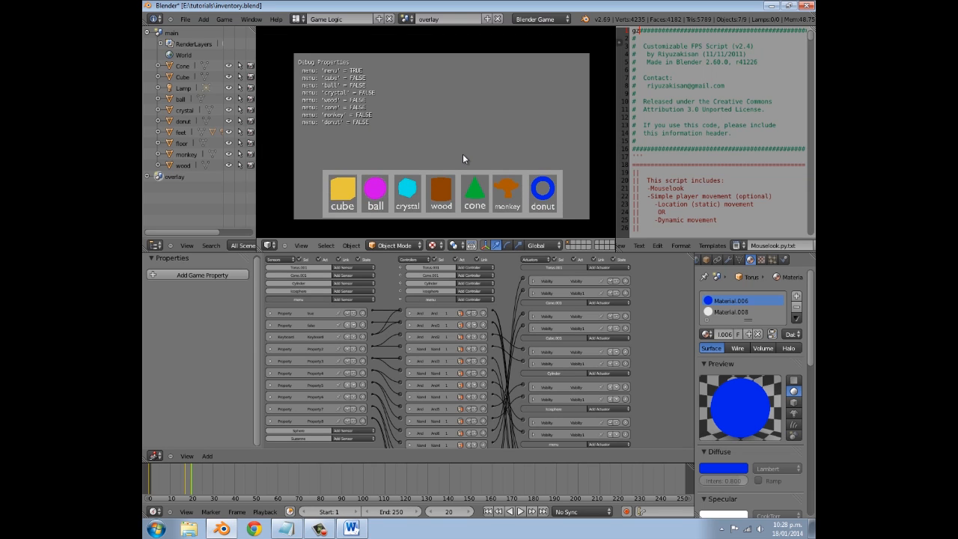
pyautogui.press('space')
pyautogui.press('Escape')
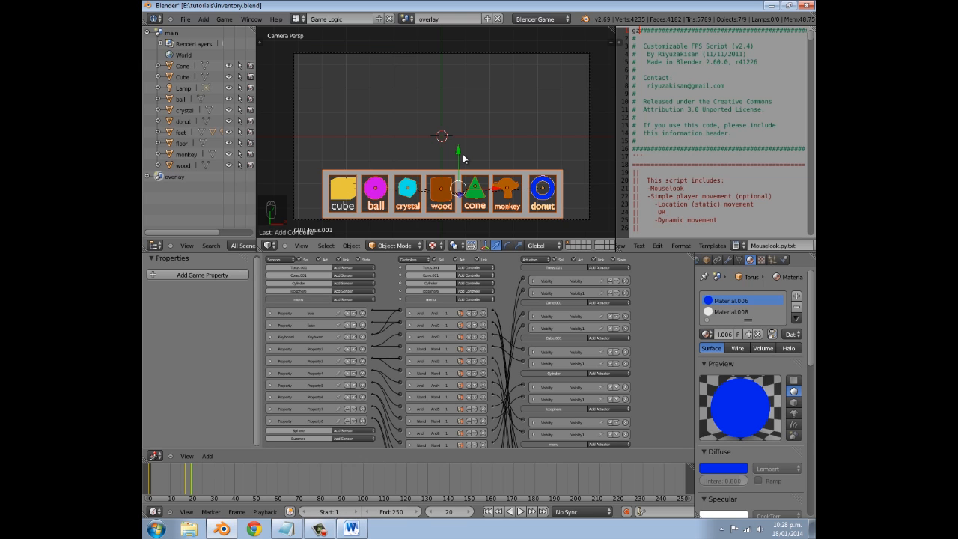
# - Set the physics type of the donut icon in the overlay menu to No Collision
pyautogui.scroll(3, 485, 171)
pyautogui.keyDown('shift'); pyautogui.moveTo(492, 172); pyautogui.dragTo(487, 164, button='middle'); pyautogui.keyUp('shift')
pyautogui.rightClick(507, 189)
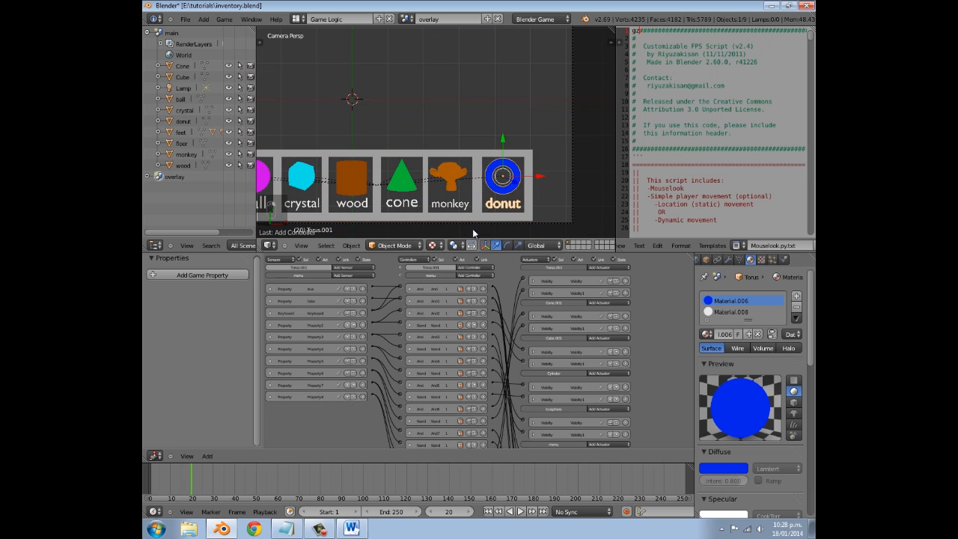
pyautogui.click(764, 260)
pyautogui.click(746, 310)
pyautogui.click(754, 298)
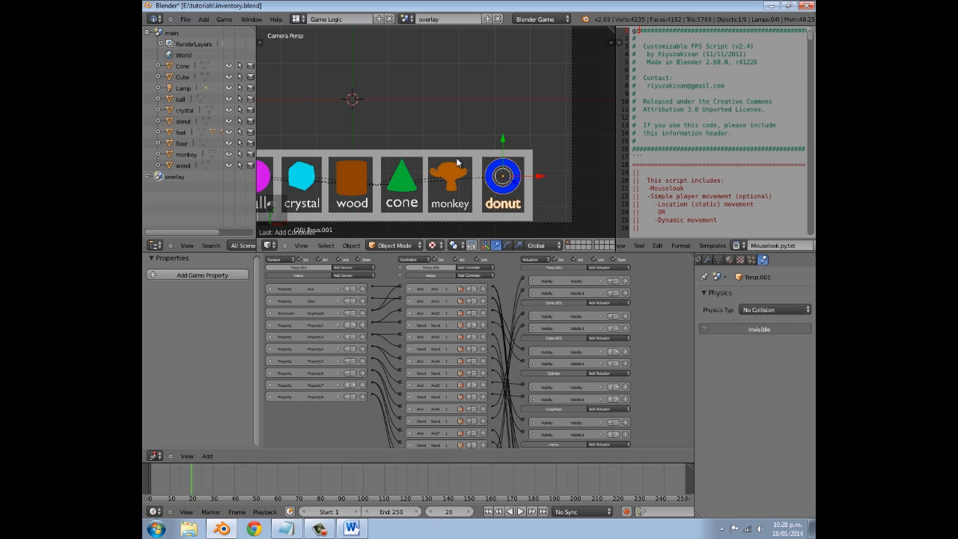
# - Set the monkey icon's physics type to No Collision
pyautogui.rightClick(458, 173)
pyautogui.rightClick(458, 173)
pyautogui.click(758, 309)
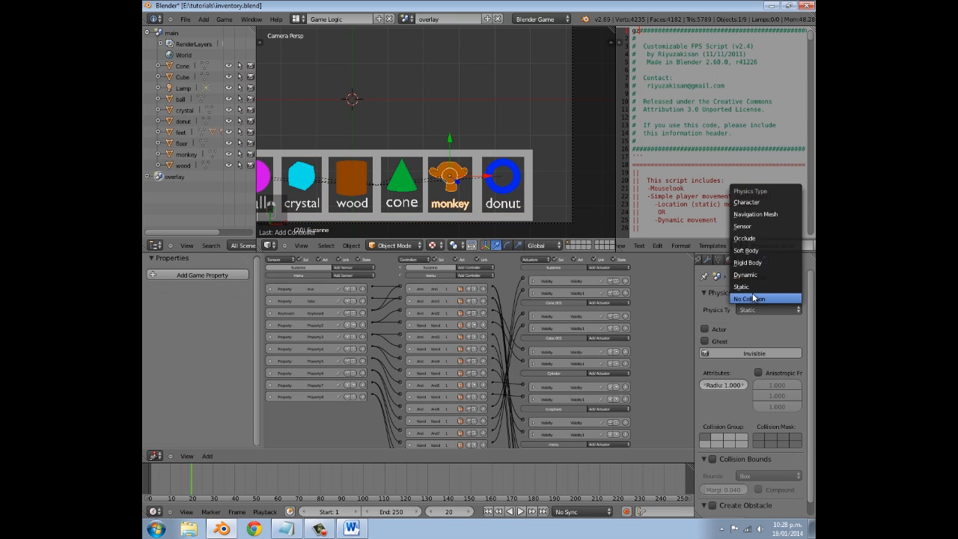
pyautogui.click(758, 297)
# - Set the cone icon's physics type to No Collision
pyautogui.rightClick(404, 187)
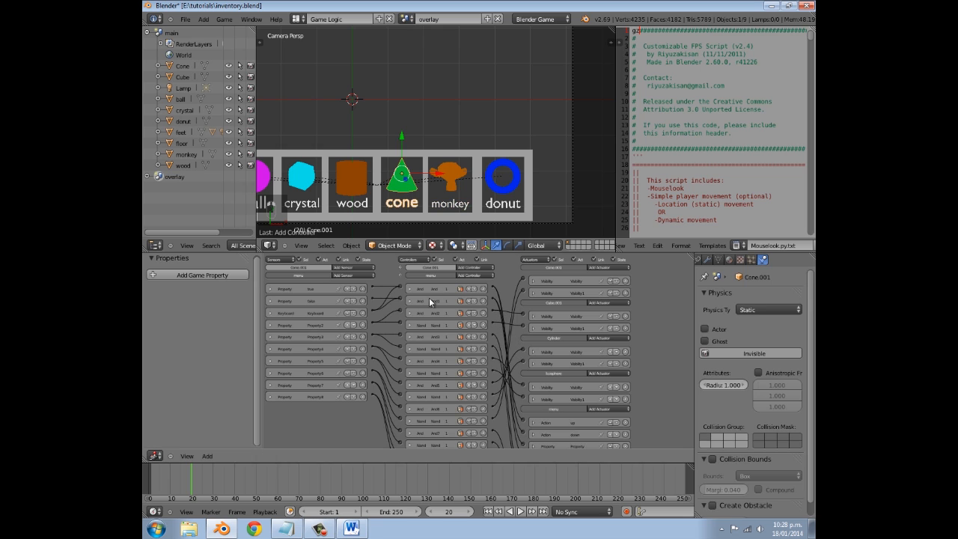
pyautogui.click(751, 307)
pyautogui.click(757, 297)
# - Set the wood icon's physics type to No Collision
pyautogui.keyDown('shift'); pyautogui.moveTo(388, 172); pyautogui.dragTo(521, 163, button='middle'); pyautogui.keyUp('shift')
pyautogui.rightClick(479, 177)
pyautogui.click(741, 309)
pyautogui.click(781, 298)
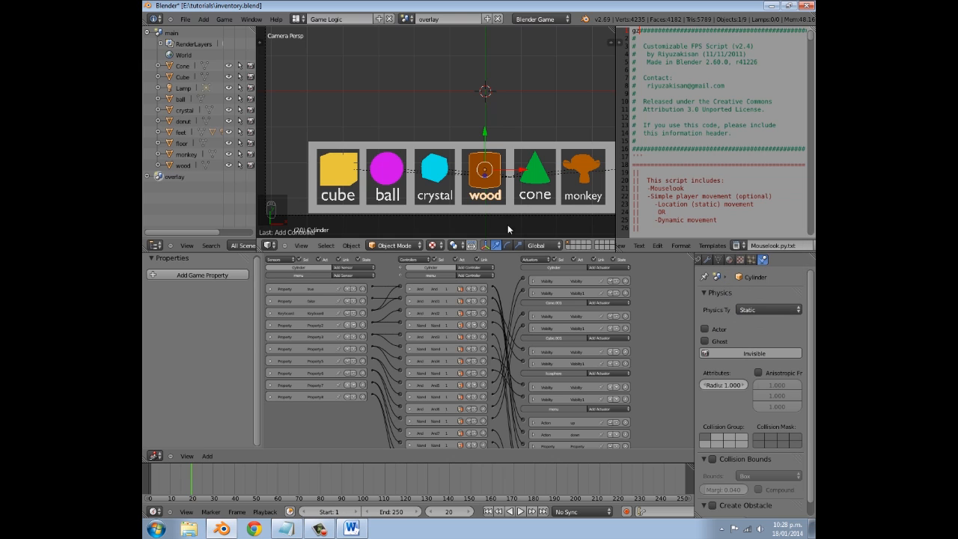
pyautogui.click(746, 310)
pyautogui.click(747, 299)
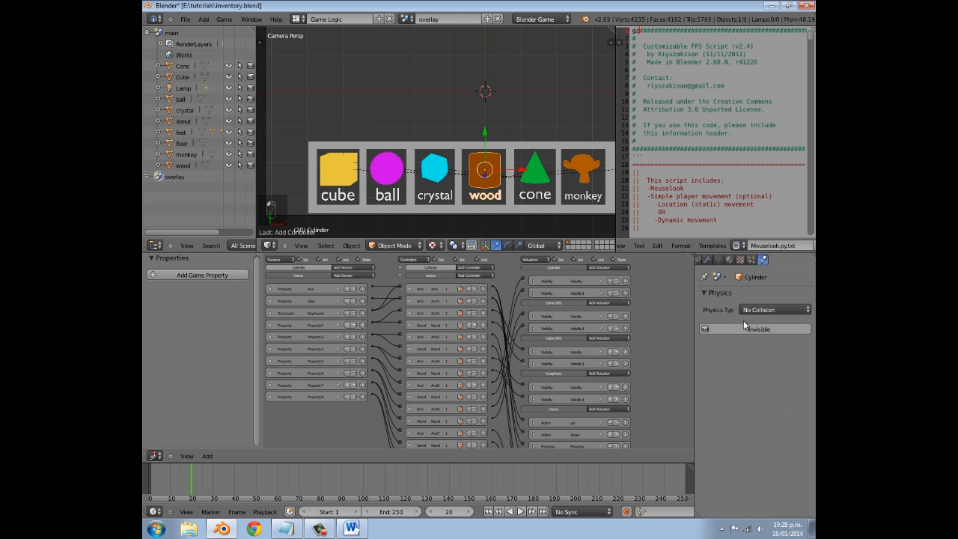
# - Set the crystal icon's physics type to No Collision
pyautogui.rightClick(434, 168)
pyautogui.click(752, 313)
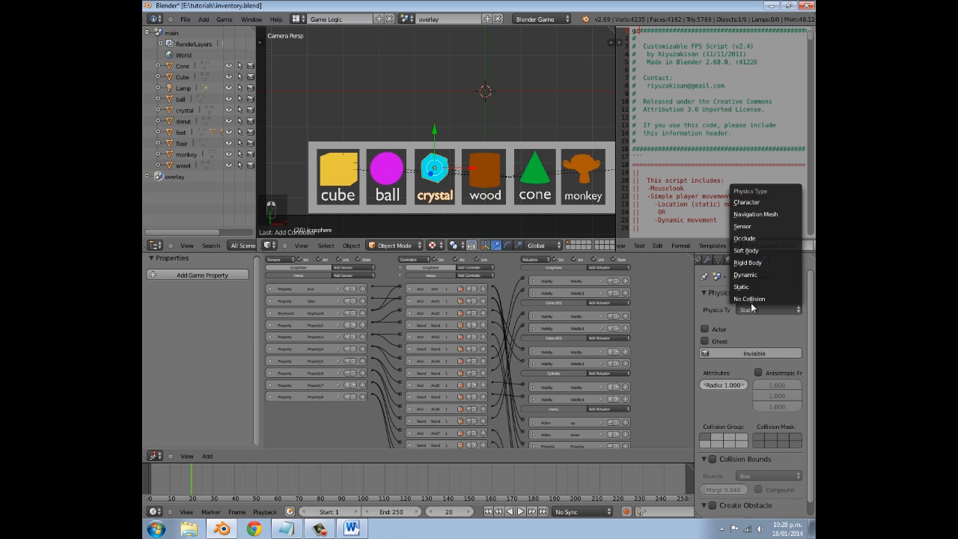
pyautogui.click(748, 300)
# - Set the ball icon's physics type to No Collision
pyautogui.rightClick(394, 168)
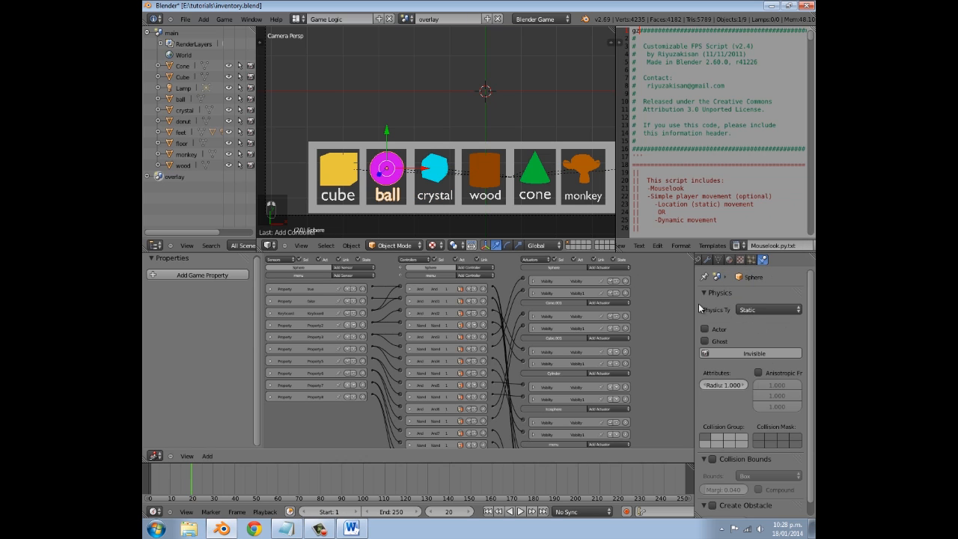
pyautogui.click(748, 310)
pyautogui.click(748, 299)
pyautogui.click(748, 327)
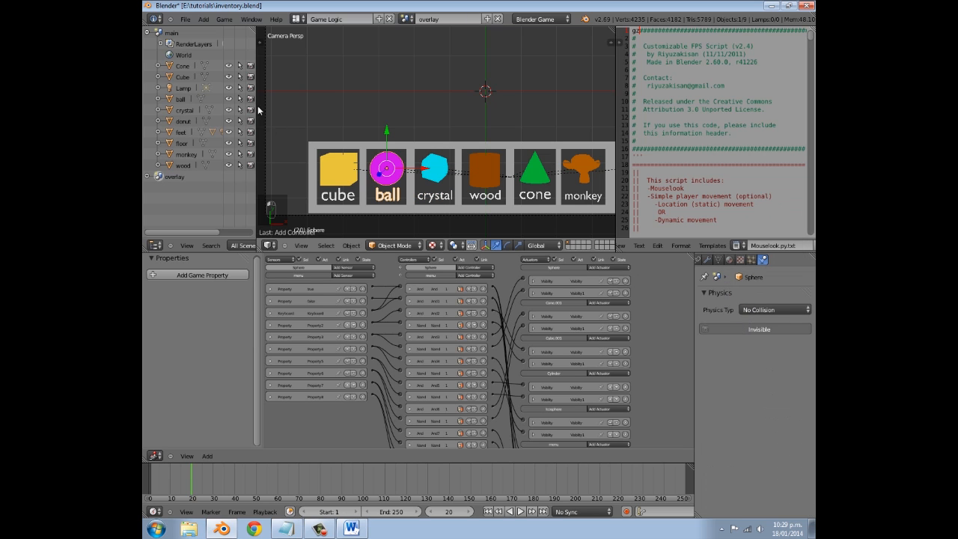
# - Select the cube icon and open its physics type choices
pyautogui.rightClick(347, 165)
pyautogui.click(766, 309)
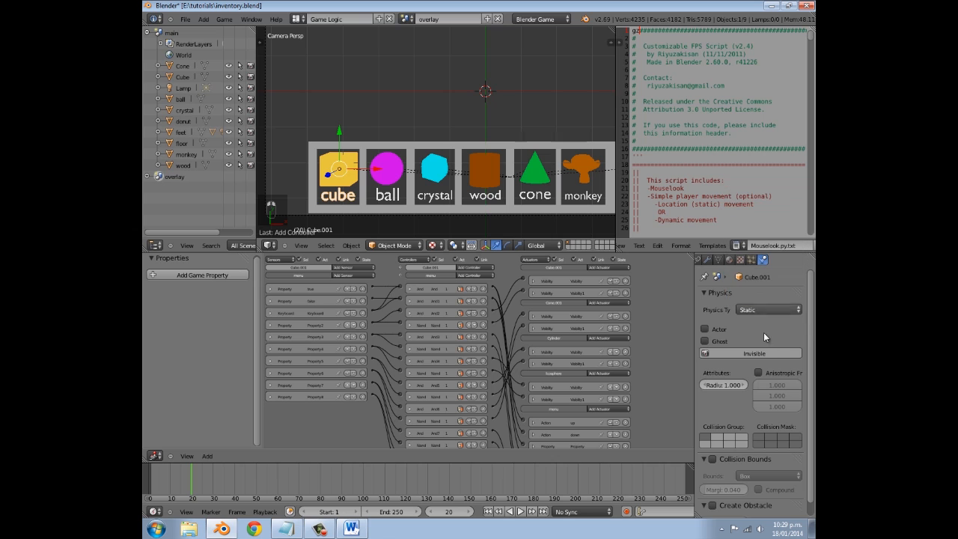
# - Run the game in the overlay scene to test the menu with its debug properties, and stop it
pyautogui.scroll(-4, 421, 173)
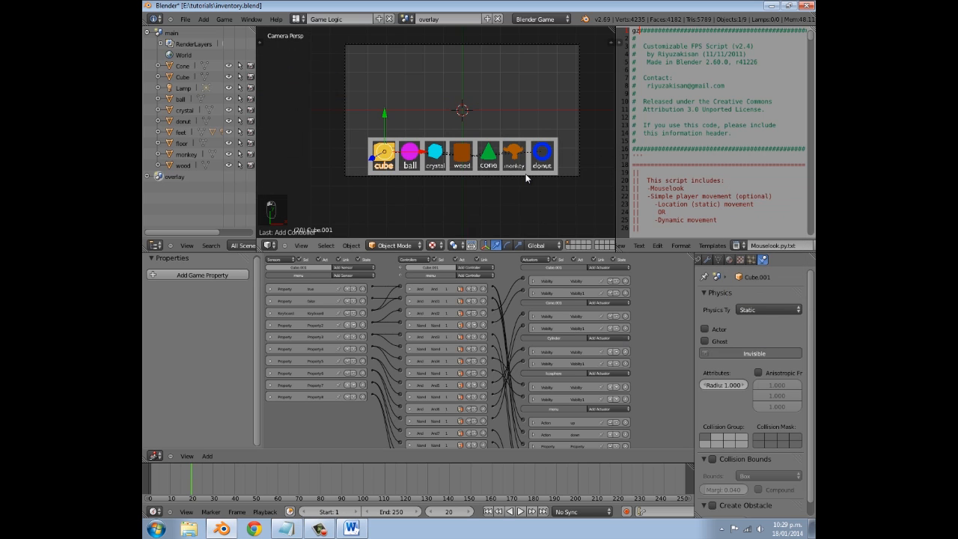
pyautogui.keyDown('shift'); pyautogui.moveTo(440, 130); pyautogui.dragTo(459, 107, button='middle'); pyautogui.keyUp('shift')
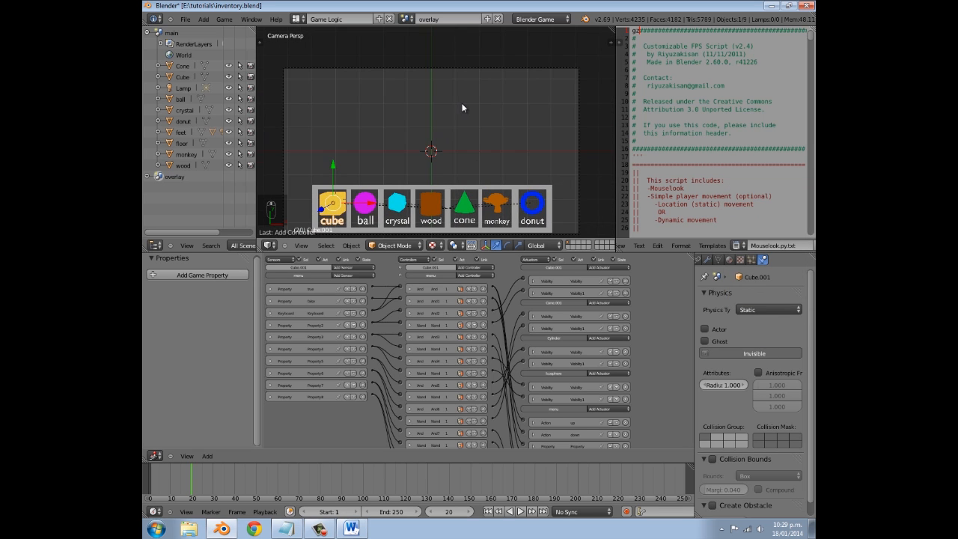
pyautogui.press('p')
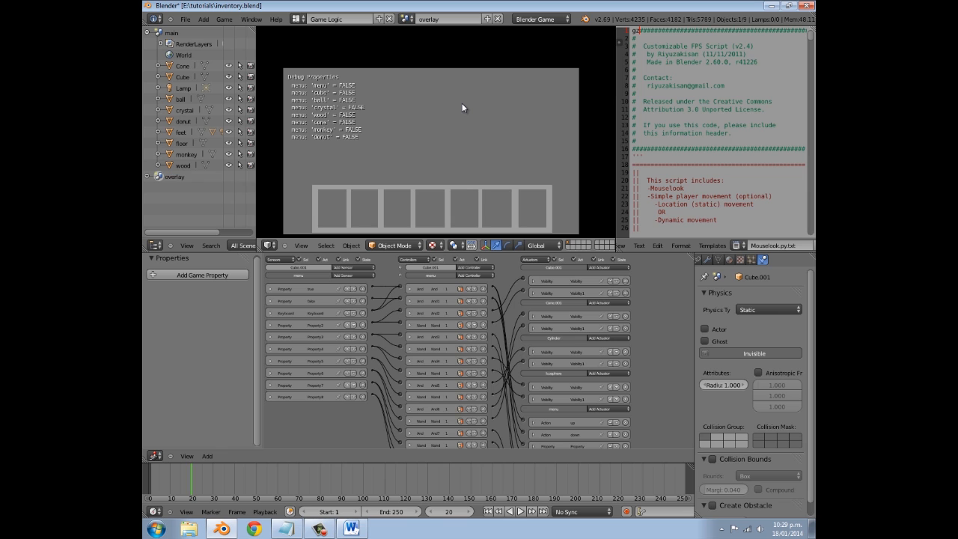
pyautogui.press('Escape')
# - Switch to the main scene and select Camera.001, the camera above the feet object
pyautogui.click(406, 19)
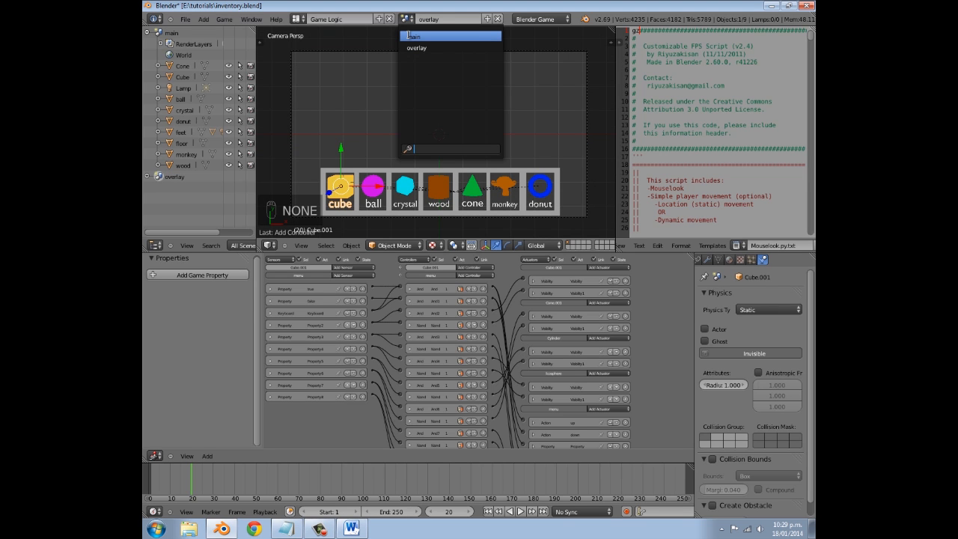
pyautogui.click(410, 36)
pyautogui.moveTo(404, 70); pyautogui.dragTo(393, 123, button='middle')
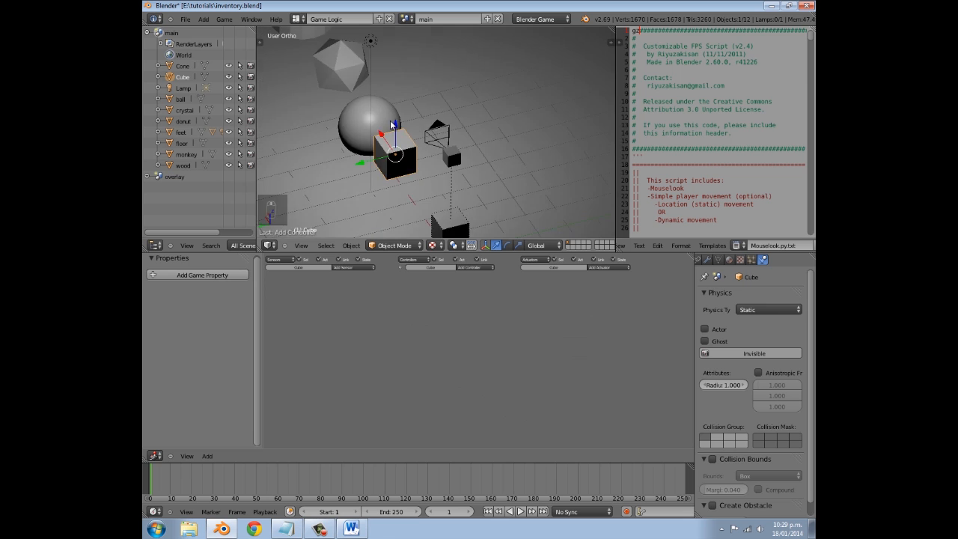
pyautogui.scroll(-6, 391, 124)
pyautogui.moveTo(388, 121); pyautogui.dragTo(490, 169, button='middle')
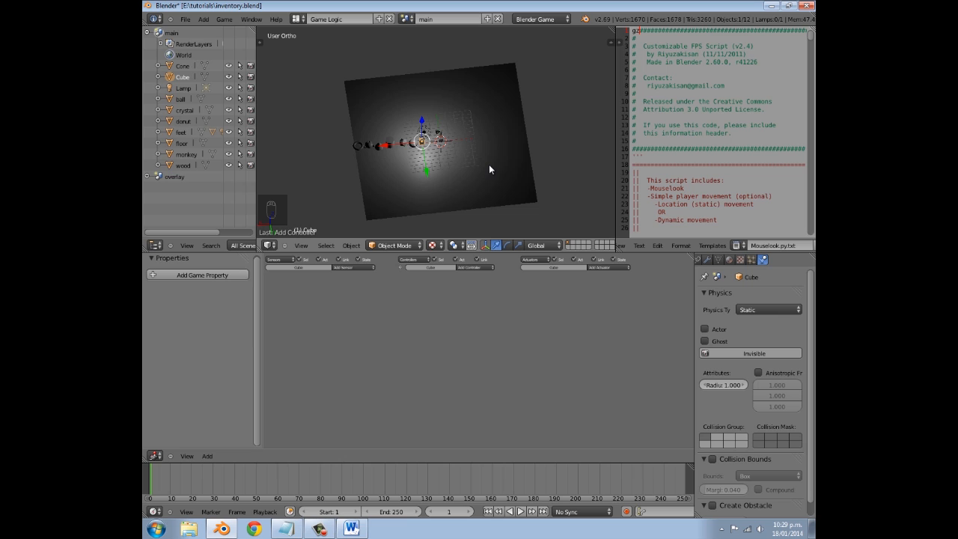
pyautogui.scroll(5, 488, 168)
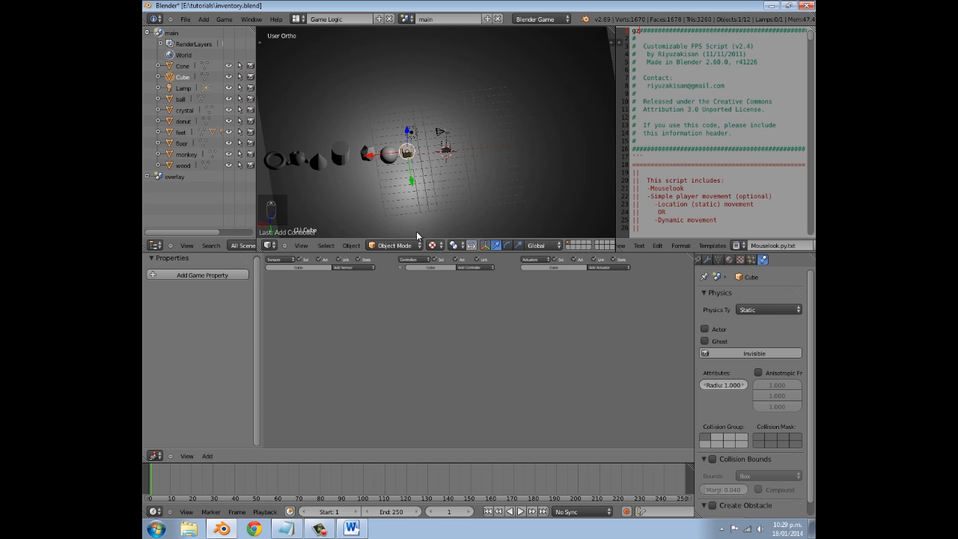
pyautogui.rightClick(442, 132)
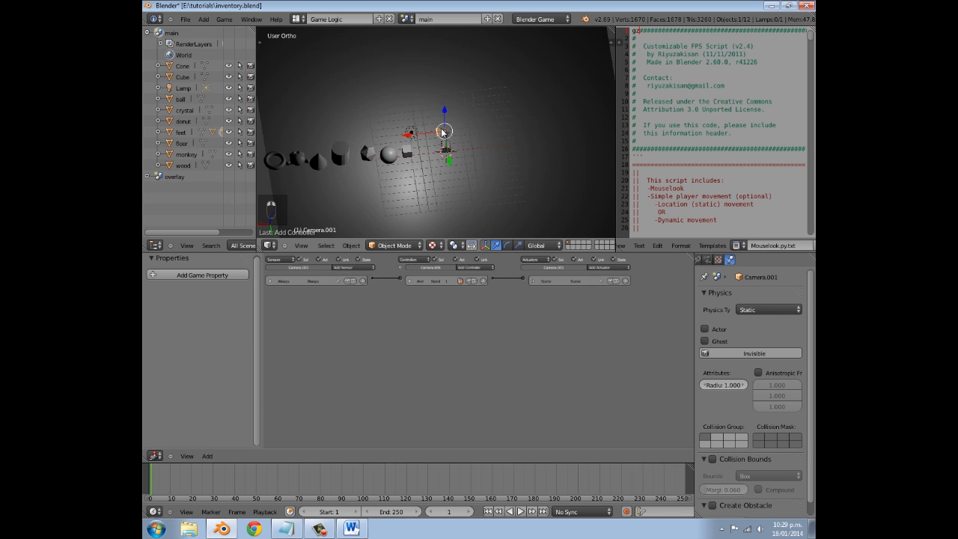
# - Add a Ray sensor to Camera.001 that looks for objects with the cube property
pyautogui.click(343, 267)
pyautogui.click(343, 358)
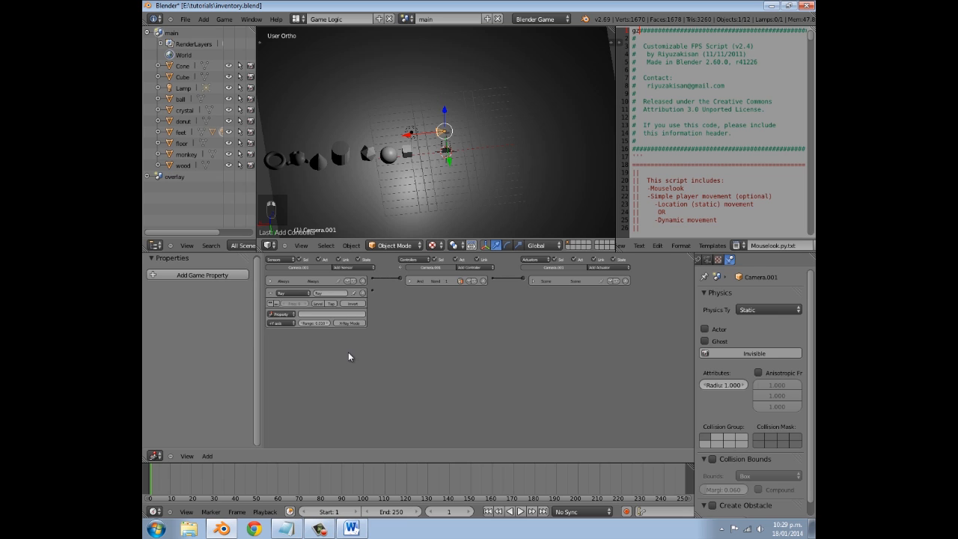
pyautogui.scroll(3, 348, 357)
pyautogui.click(321, 330)
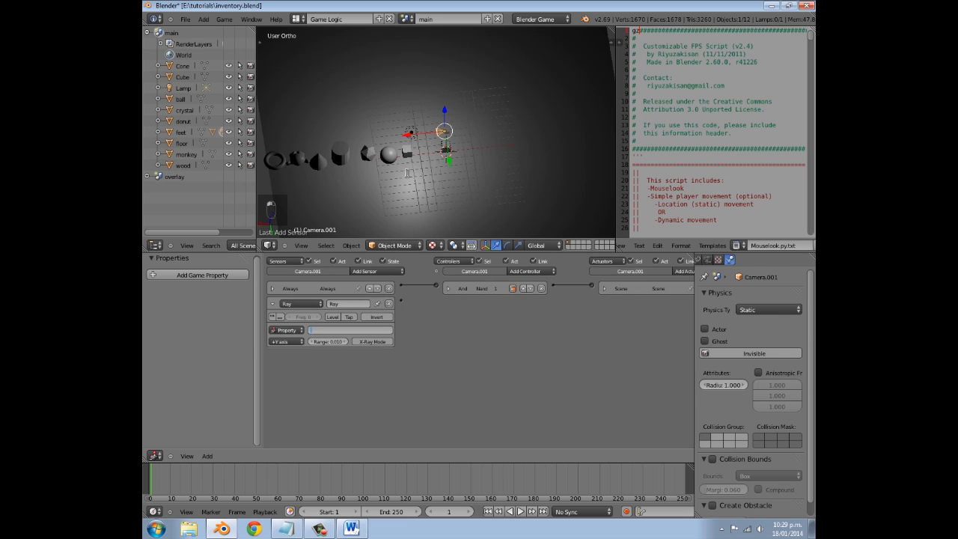
pyautogui.rightClick(411, 151)
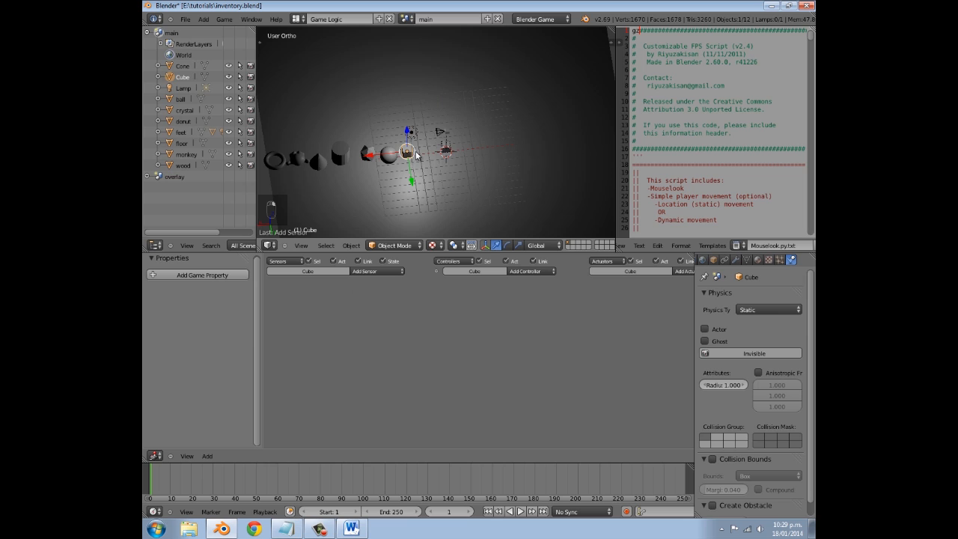
pyautogui.rightClick(440, 135)
pyautogui.click(342, 330)
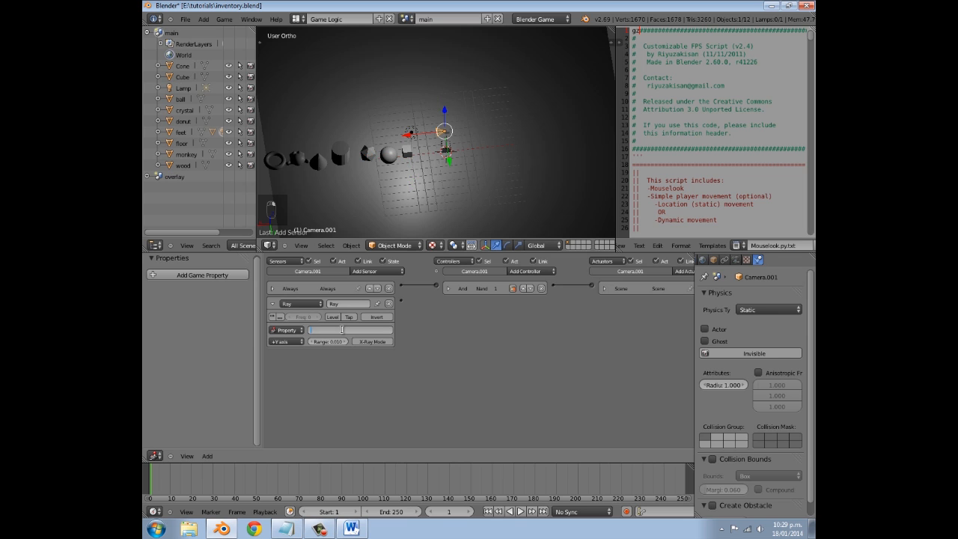
pyautogui.write('cube')
pyautogui.press('Return')
# - Point the Ray sensor along the -Z axis and set its range to 15
pyautogui.click(298, 342)
pyautogui.click(292, 288)
pyautogui.click(322, 342)
pyautogui.write('15')
pyautogui.press('Return')
# - Inspect the camera's position relative to the item objects, then run the game from the camera view and stop it
pyautogui.moveTo(463, 319); pyautogui.dragTo(370, 341, button='middle')
pyautogui.scroll(-1, 387, 130)
pyautogui.moveTo(386, 133); pyautogui.dragTo(432, 166, button='middle')
pyautogui.moveTo(480, 200); pyautogui.dragTo(415, 225, button='middle')
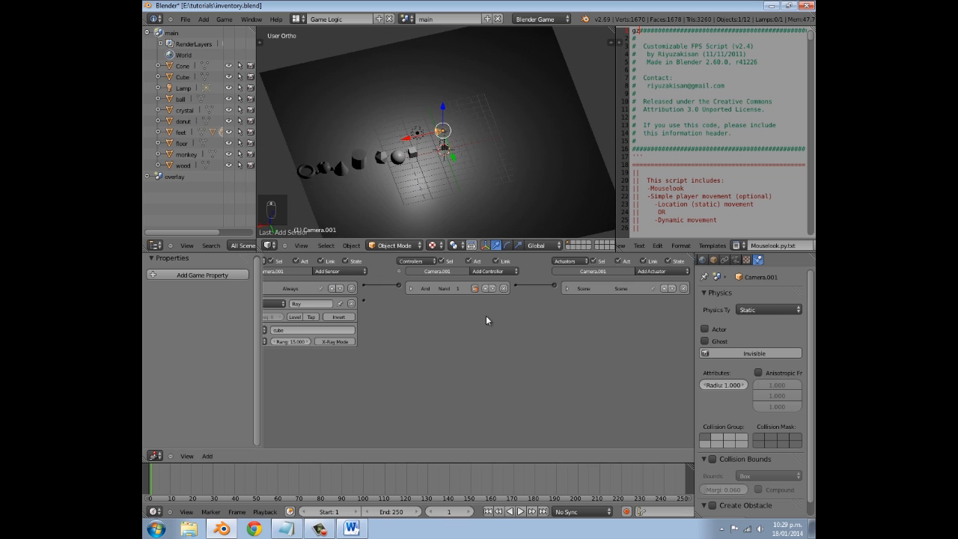
pyautogui.scroll(-2, 425, 343)
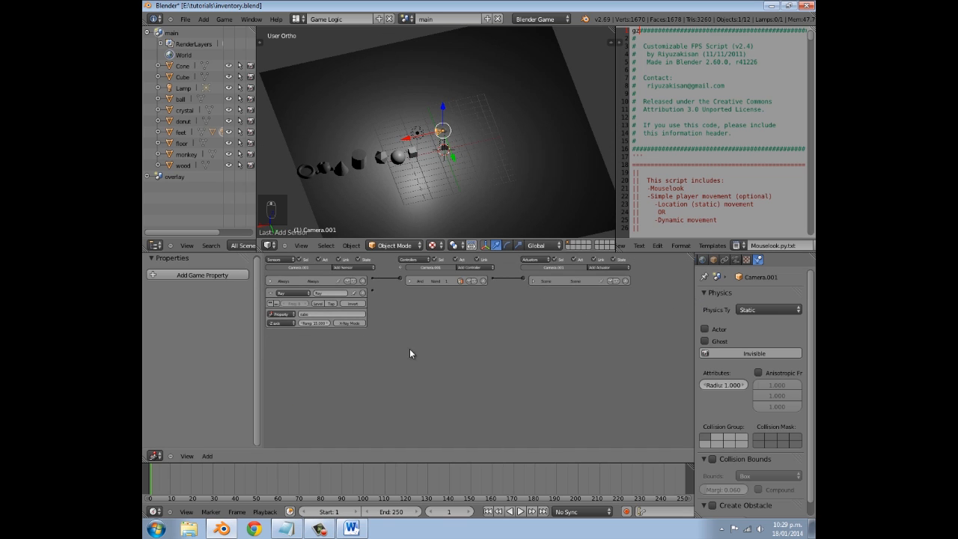
pyautogui.scroll(2, 406, 328)
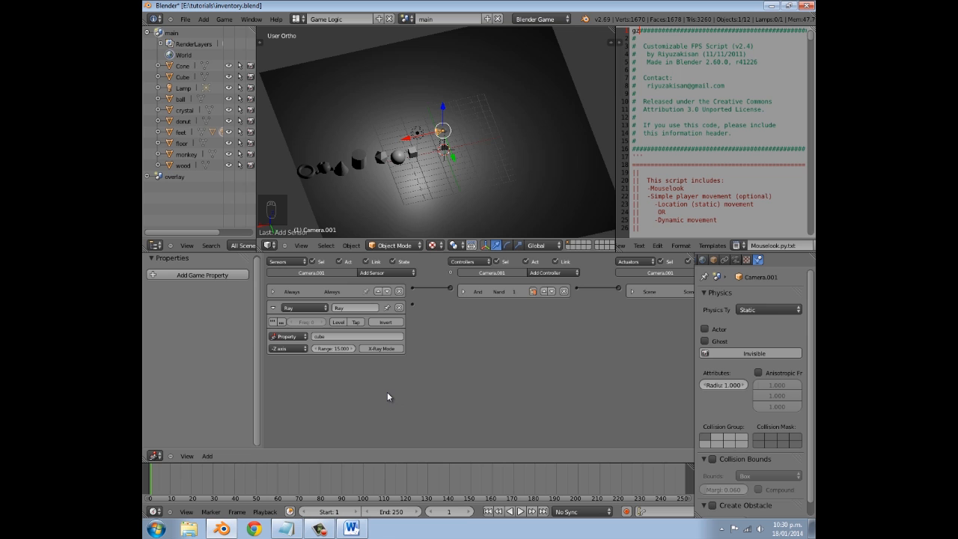
pyautogui.moveTo(454, 116); pyautogui.dragTo(428, 178, button='middle')
pyautogui.scroll(4, 398, 148)
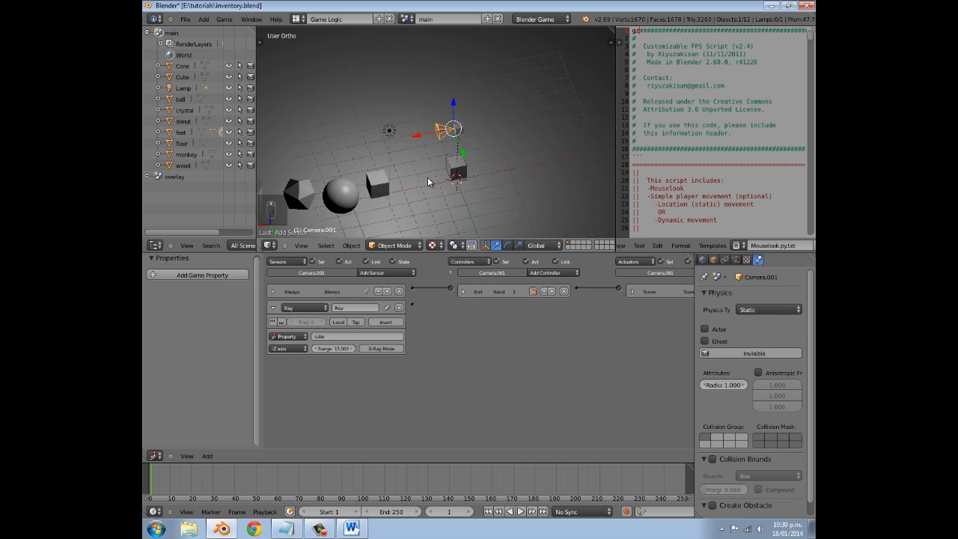
pyautogui.press('KP_0')
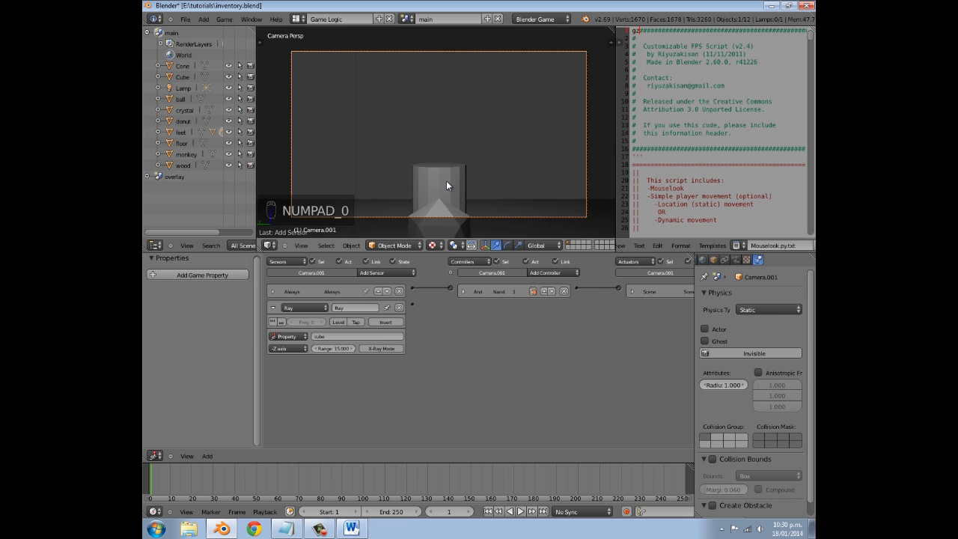
pyautogui.press('p')
pyautogui.press('Escape')
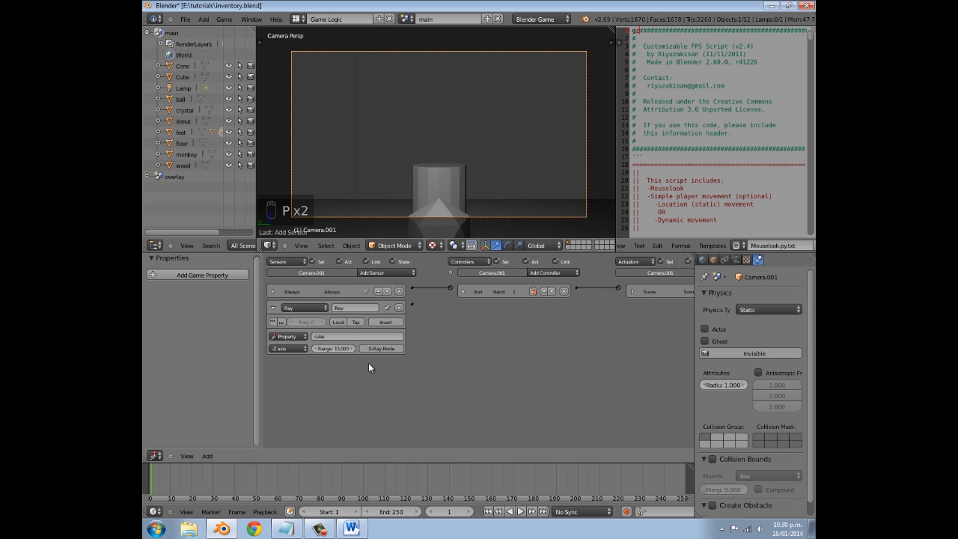
# - Delete the Ray sensor from Camera.001 and add a Collision sensor in its place
pyautogui.click(398, 308)
pyautogui.click(386, 273)
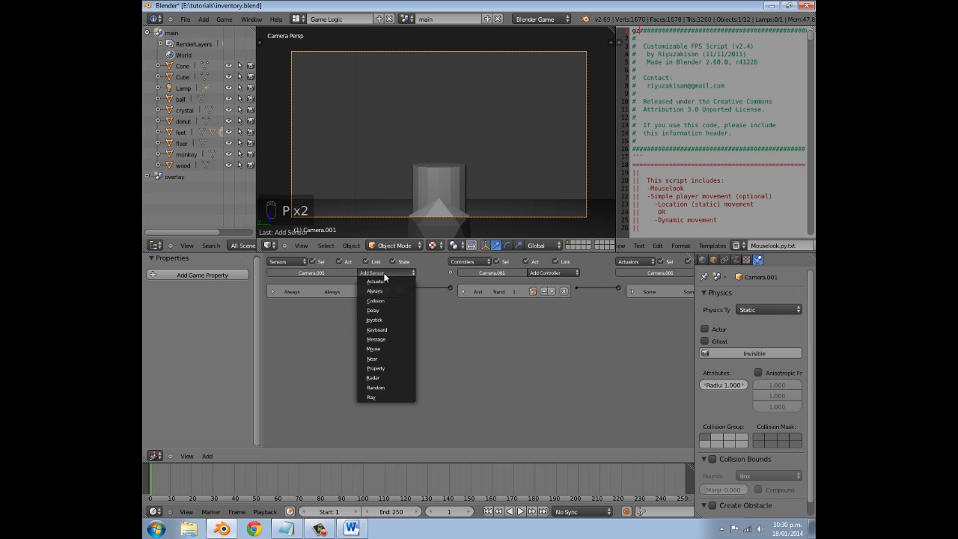
pyautogui.click(380, 307)
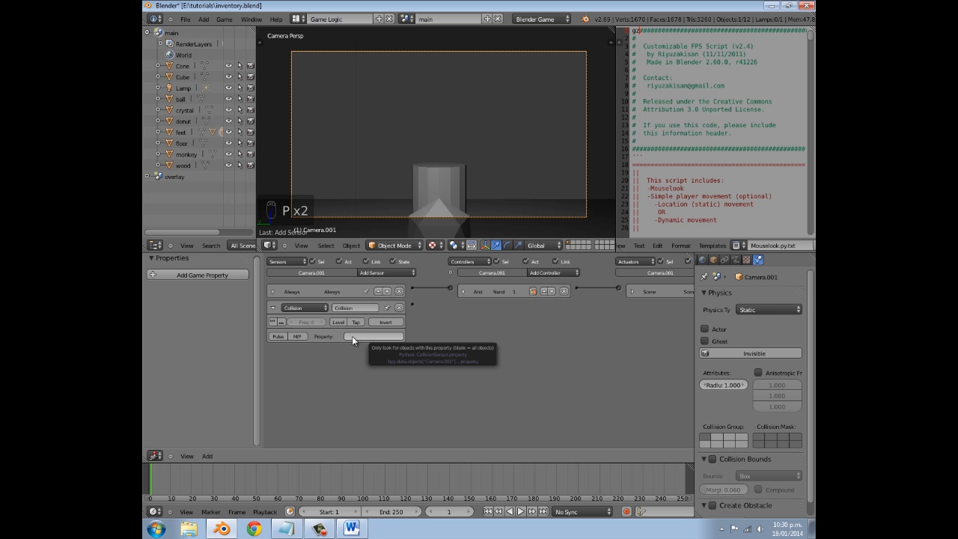
pyautogui.moveTo(412, 184); pyautogui.dragTo(444, 178, button='middle')
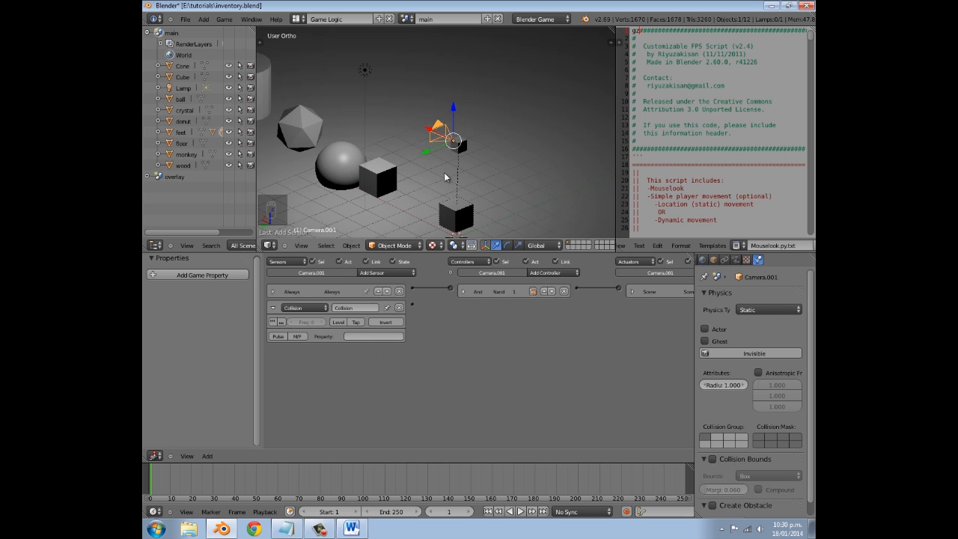
pyautogui.moveTo(469, 145); pyautogui.dragTo(458, 147, button='middle')
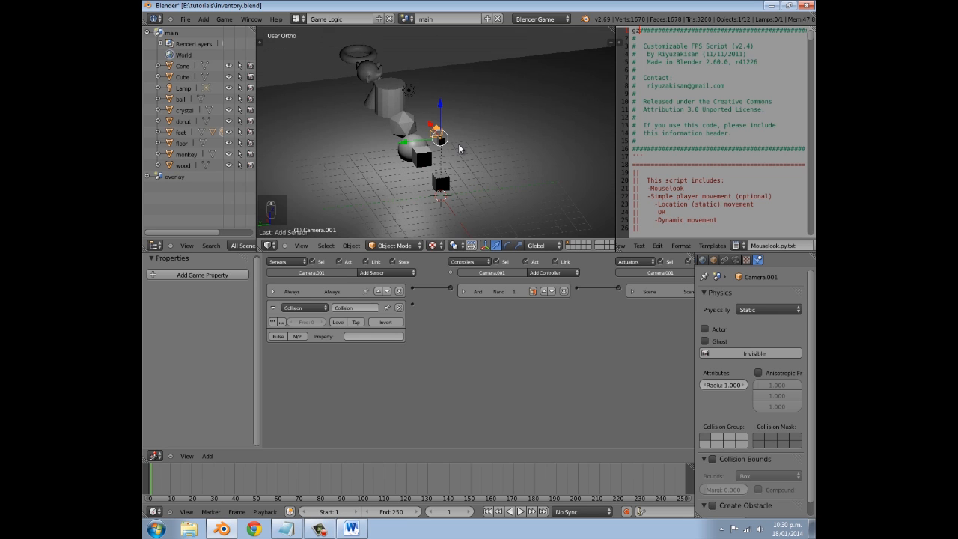
pyautogui.moveTo(487, 148); pyautogui.dragTo(497, 155, button='middle')
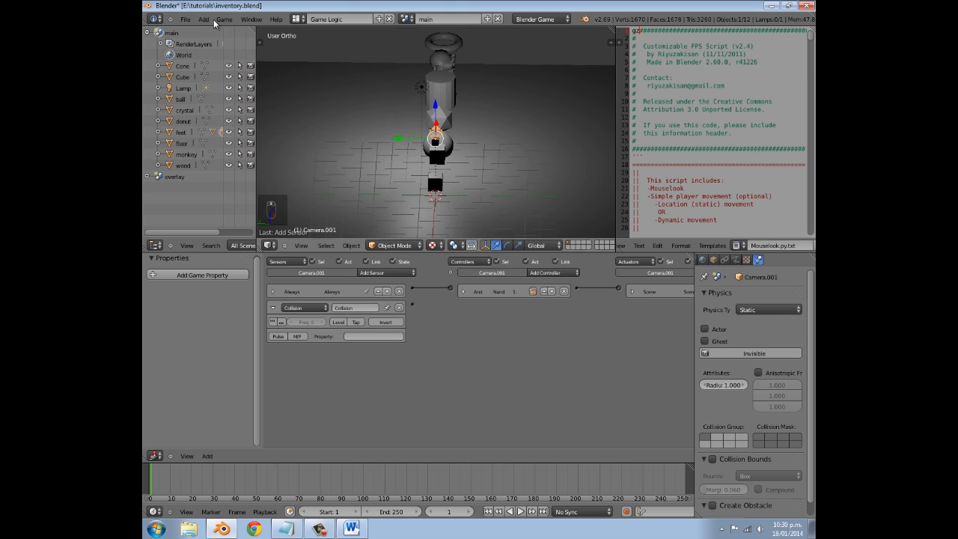
pyautogui.scroll(3, 400, 355)
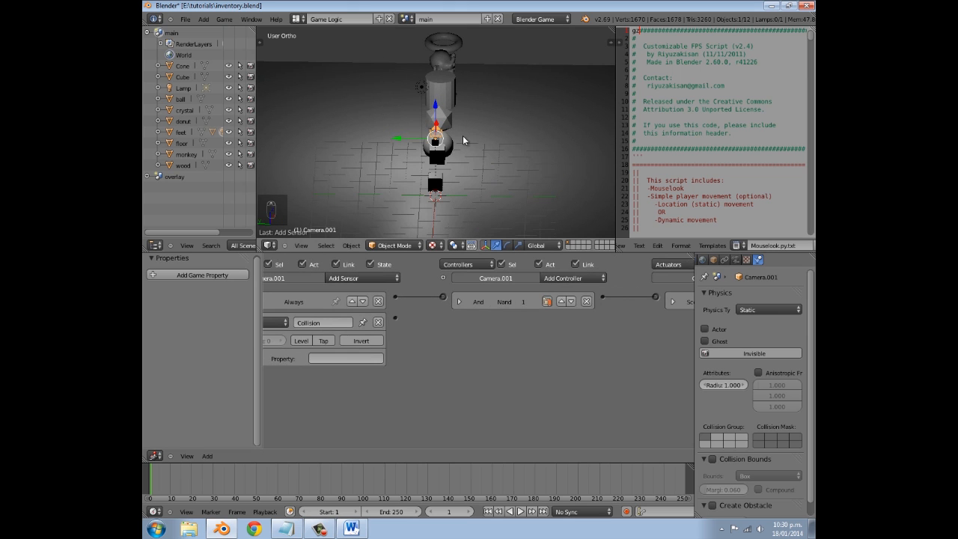
pyautogui.scroll(5, 428, 166)
pyautogui.moveTo(423, 169); pyautogui.dragTo(461, 144, button='middle')
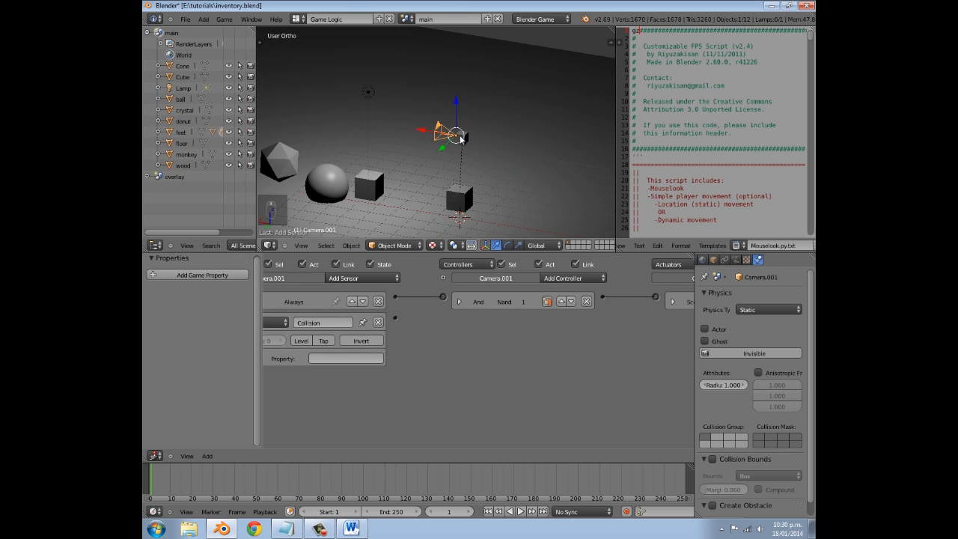
# - Move the Cube item out of the row of items towards the floor's far +Y side
pyautogui.rightClick(460, 137)
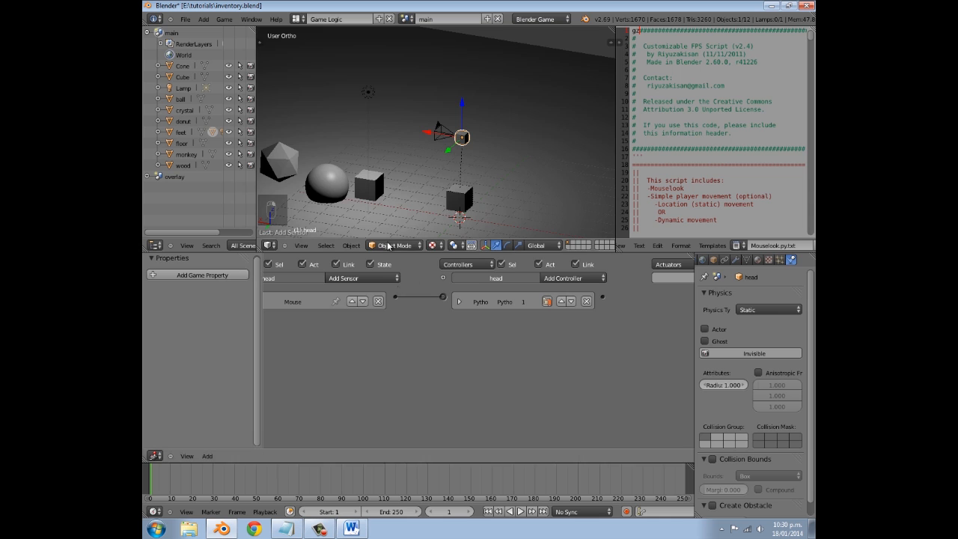
pyautogui.scroll(-4, 390, 193)
pyautogui.rightClick(402, 163)
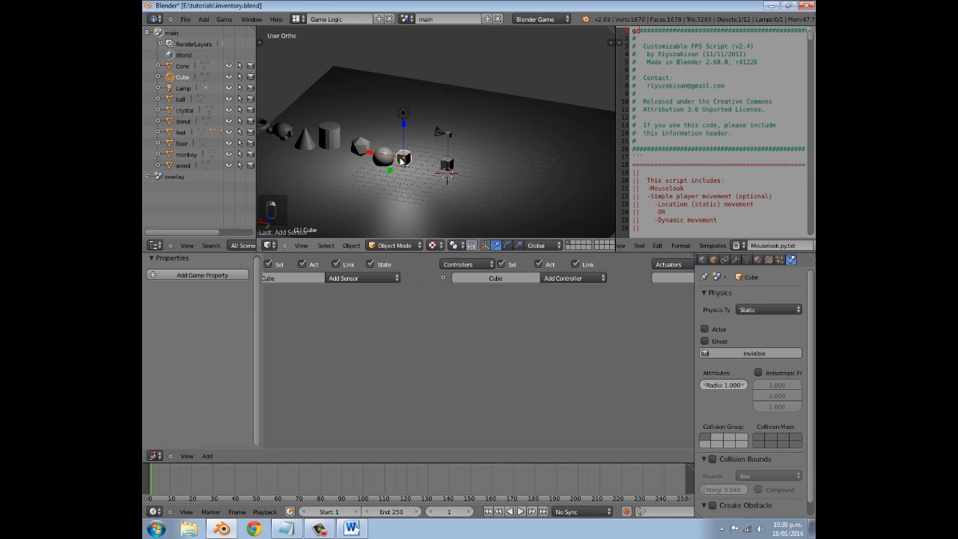
pyautogui.scroll(4, 392, 318)
pyautogui.moveTo(341, 153); pyautogui.dragTo(465, 132, button='middle')
pyautogui.scroll(-3, 425, 183)
pyautogui.scroll(4, 425, 183)
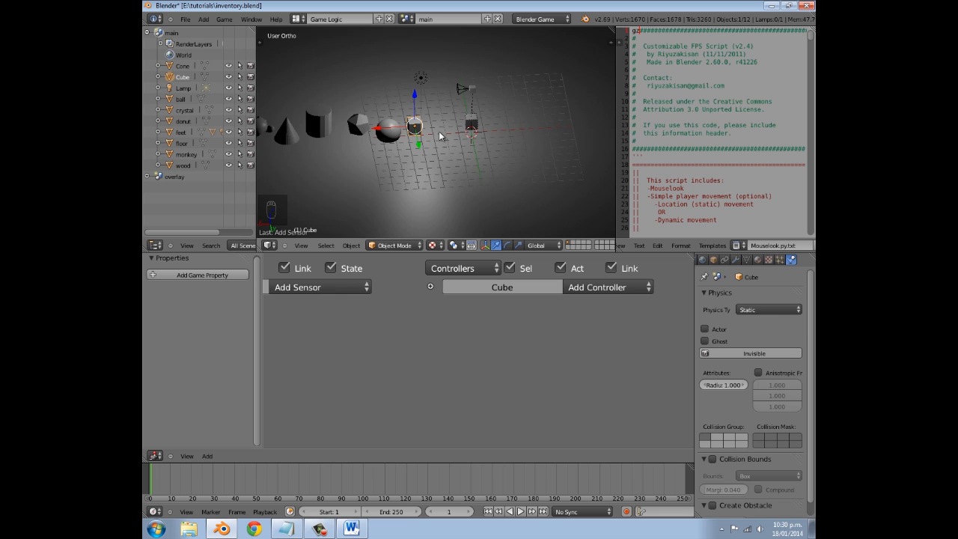
pyautogui.scroll(-4, 446, 148)
pyautogui.press('KP_7')
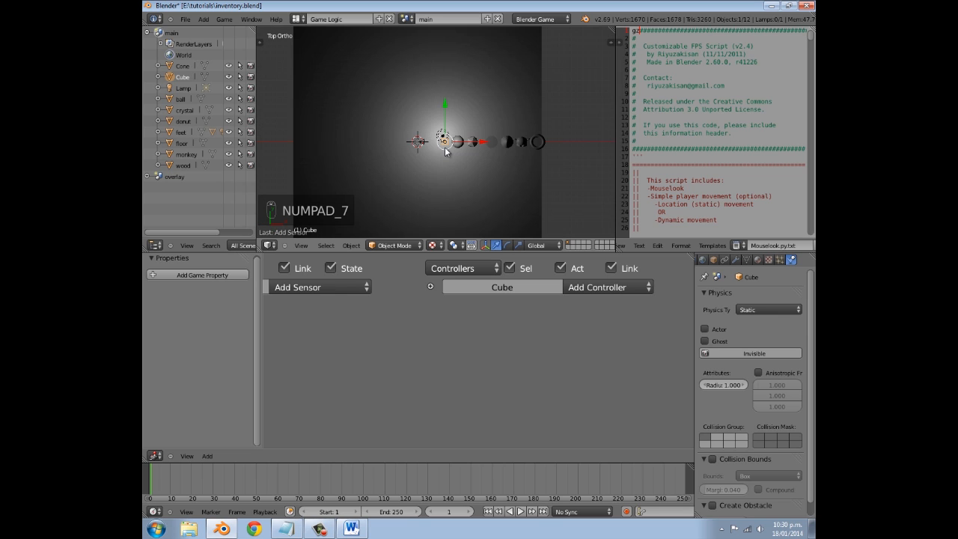
pyautogui.keyDown('shift'); pyautogui.moveTo(453, 114); pyautogui.dragTo(441, 157, button='middle'); pyautogui.keyUp('shift')
pyautogui.press('g')
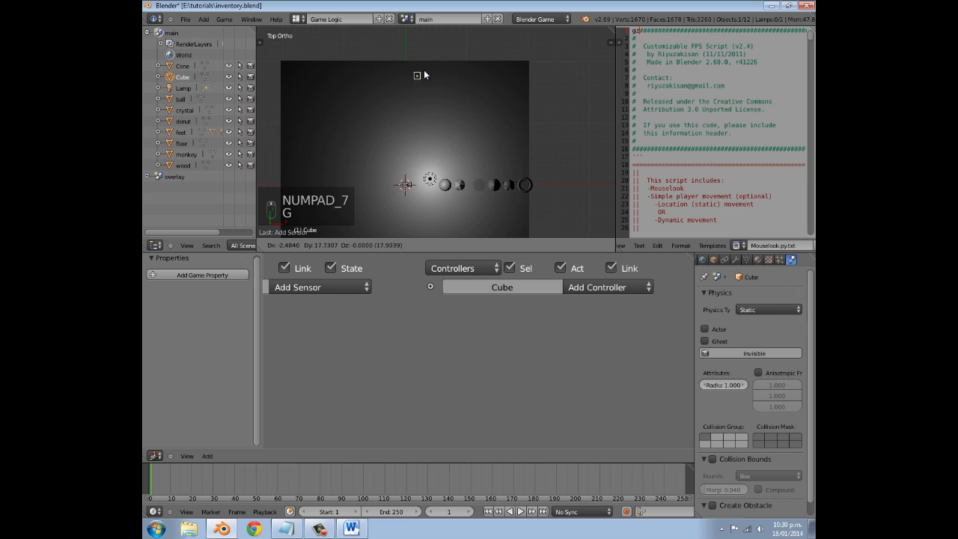
pyautogui.click(409, 83)
# - Reposition the ball, crystal and wood cylinder one by one so they continue a spaced arc across the floor
pyautogui.rightClick(444, 187)
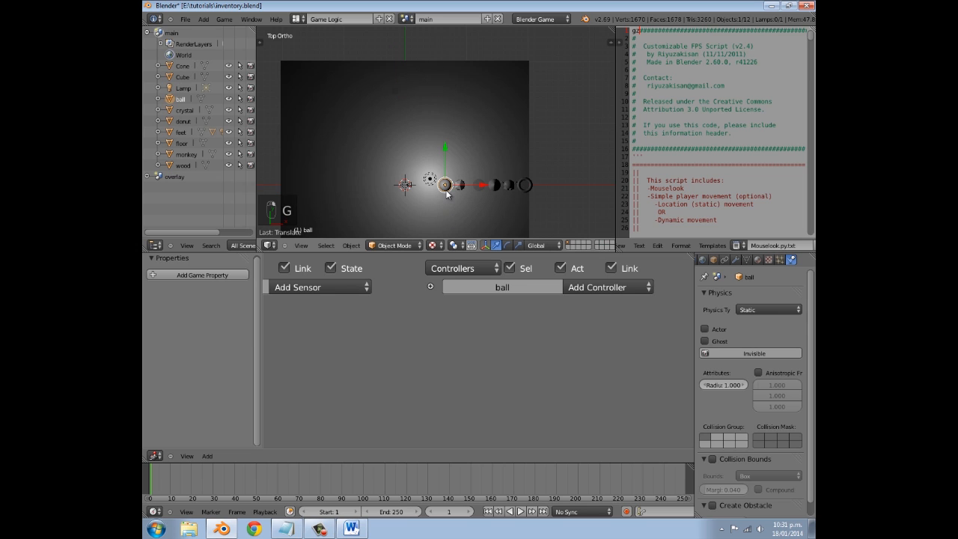
pyautogui.press('g')
pyautogui.click(439, 110)
pyautogui.rightClick(460, 185)
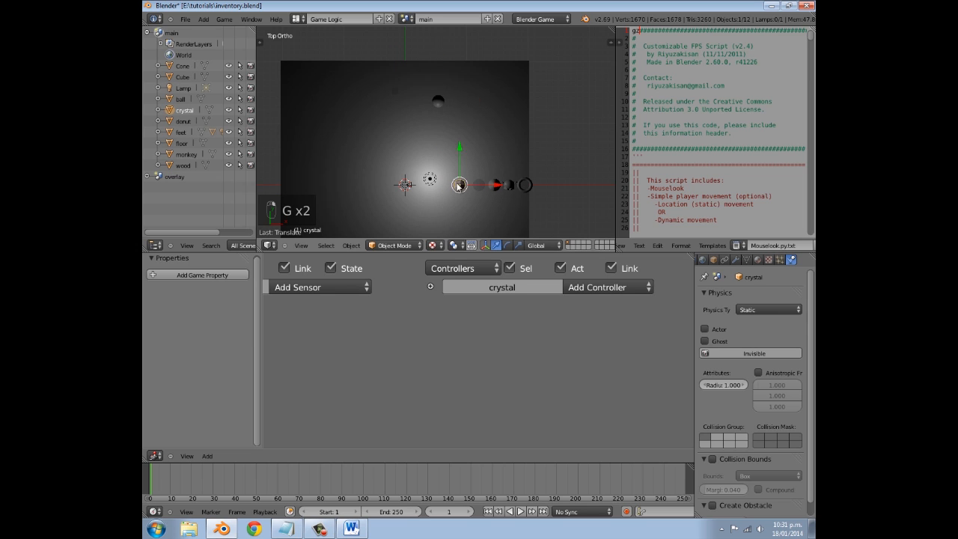
pyautogui.press('g')
pyautogui.click(470, 129)
pyautogui.keyDown('shift'); pyautogui.moveTo(485, 189); pyautogui.dragTo(480, 132, button='middle'); pyautogui.keyUp('shift')
pyautogui.rightClick(475, 130)
pyautogui.press('g')
pyautogui.click(475, 118)
# - Move the cone, monkey and donut to complete the arc towards the floor's -Y side
pyautogui.rightClick(489, 128)
pyautogui.press('g')
pyautogui.click(473, 164)
pyautogui.rightClick(502, 129)
pyautogui.press('g')
pyautogui.click(442, 212)
pyautogui.rightClick(516, 127)
pyautogui.press('g')
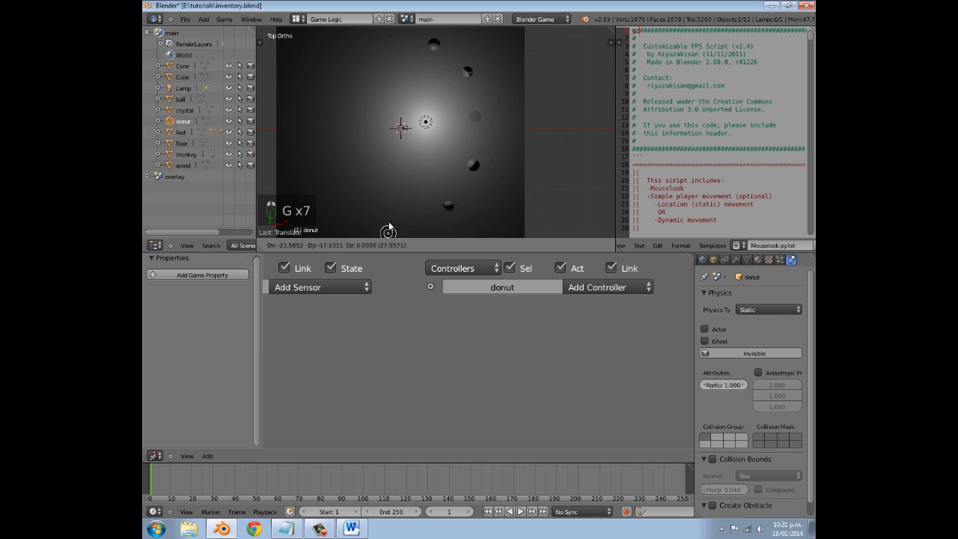
pyautogui.click(402, 224)
# - Add a new cube mesh at the 3D cursor and raise it along Z above the floor
pyautogui.scroll(-2, 400, 178)
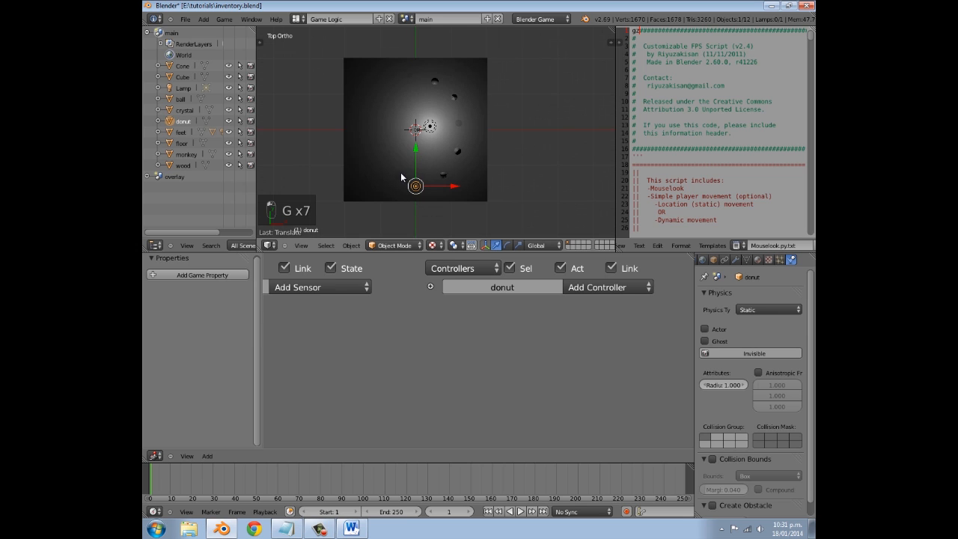
pyautogui.hotkey('shift', 'a')
pyautogui.moveTo(432, 78)
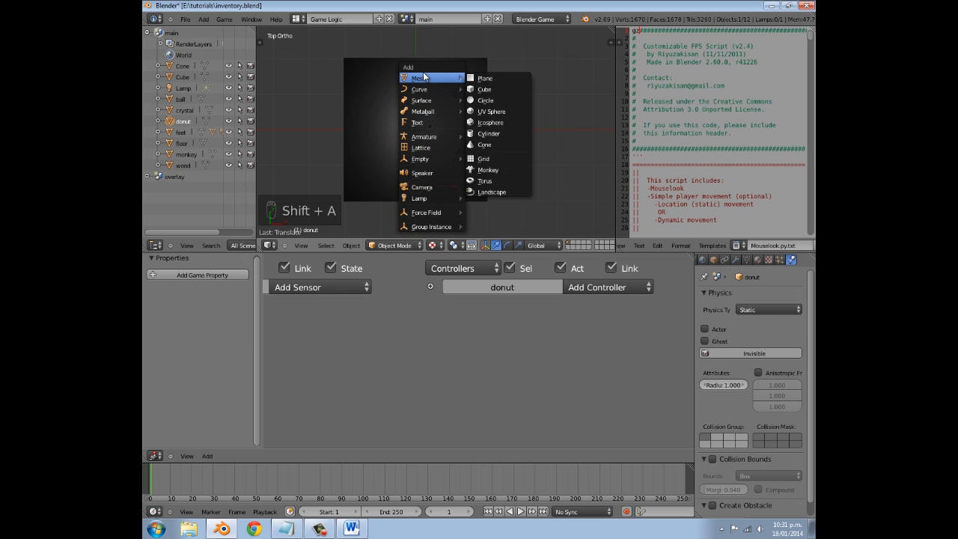
pyautogui.moveTo(464, 93); pyautogui.dragTo(373, 160, button='middle')
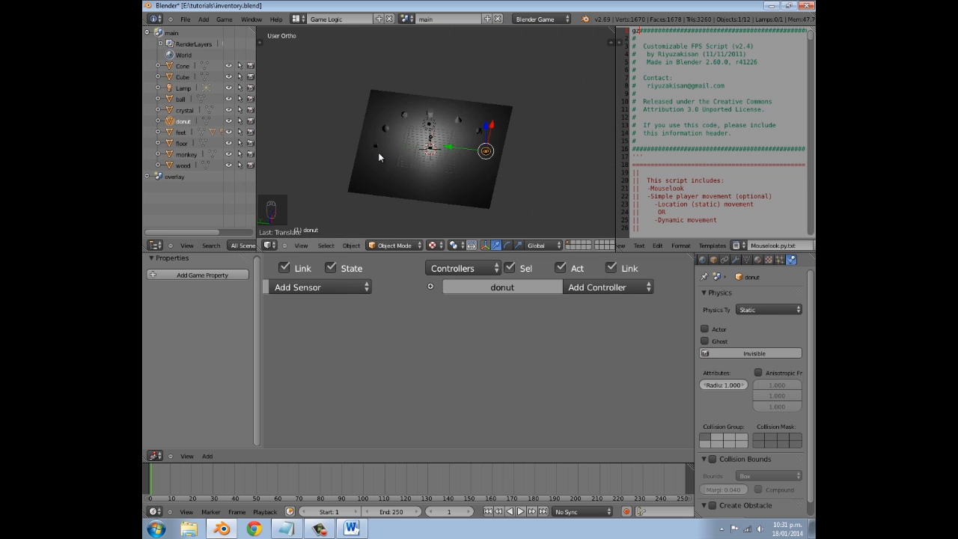
pyautogui.moveTo(481, 124); pyautogui.dragTo(415, 179, button='middle')
pyautogui.scroll(3, 413, 182)
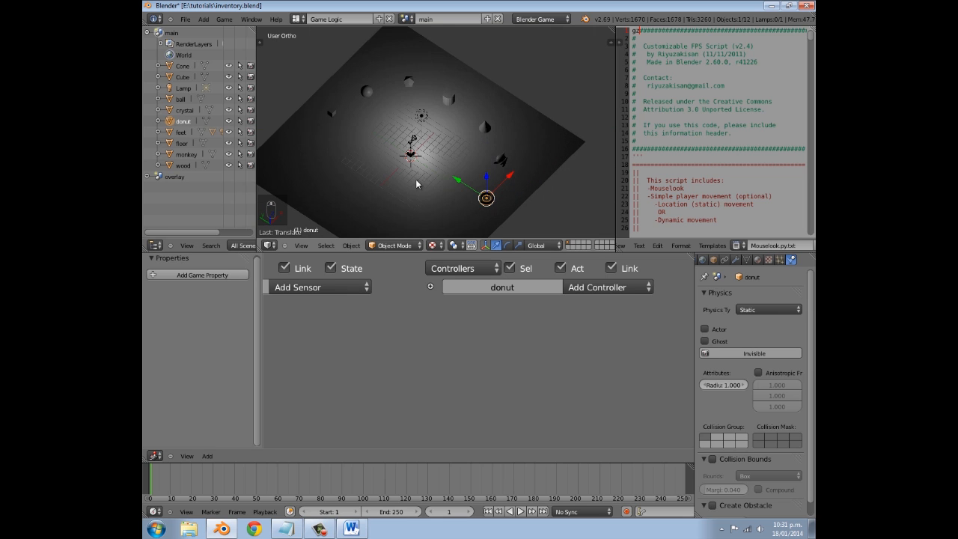
pyautogui.hotkey('shift', 'a')
pyautogui.click(495, 129)
pyautogui.hotkey('shift', 'a')
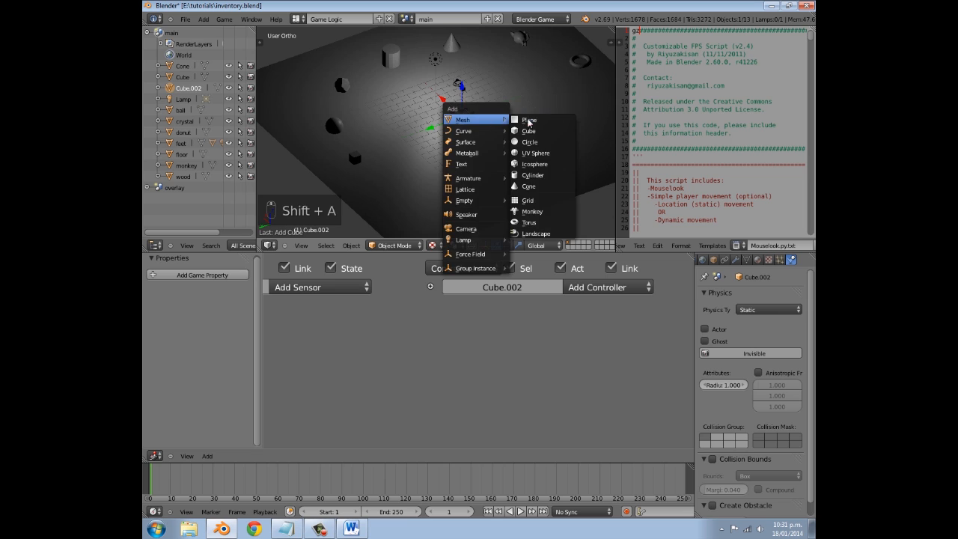
pyautogui.click(531, 132)
pyautogui.scroll(3, 486, 136)
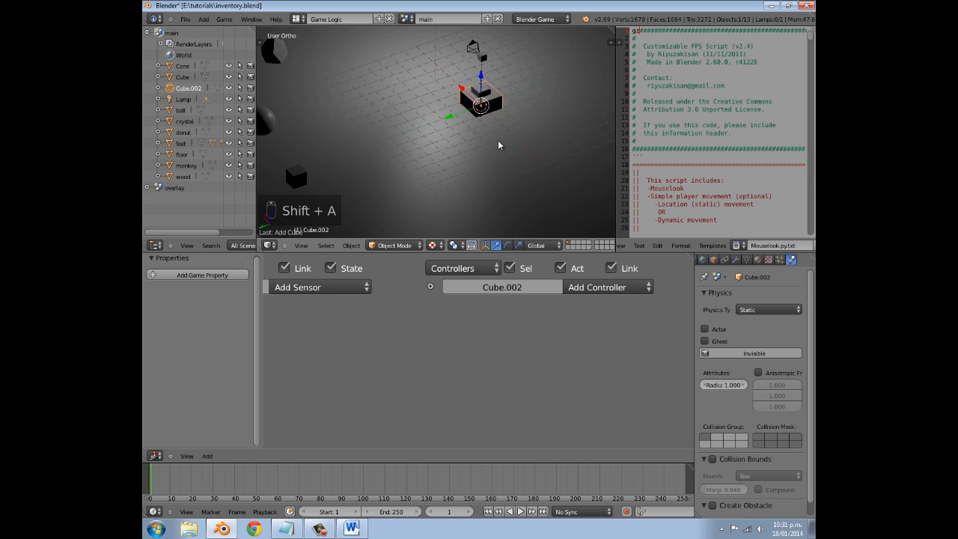
pyautogui.click(482, 62)
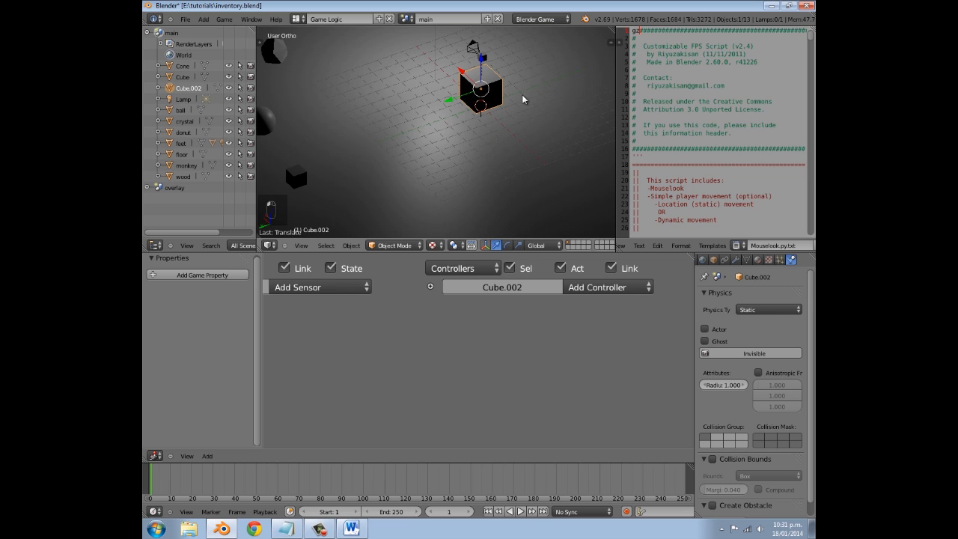
# - Flatten the new cube along Z and widen it only in X and Y to form a broad slab
pyautogui.press('s')
pyautogui.press('z')
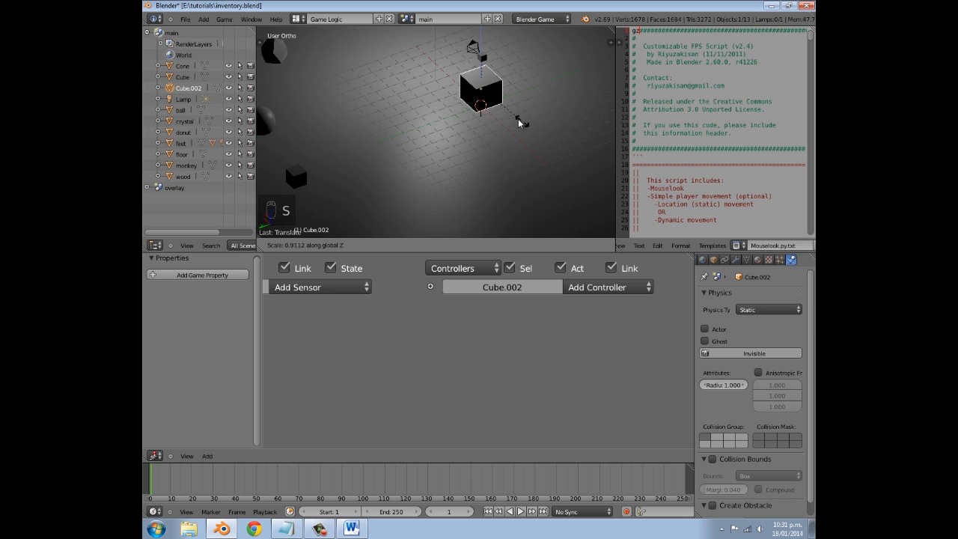
pyautogui.click(505, 114)
pyautogui.scroll(-4, 503, 113)
pyautogui.press('s')
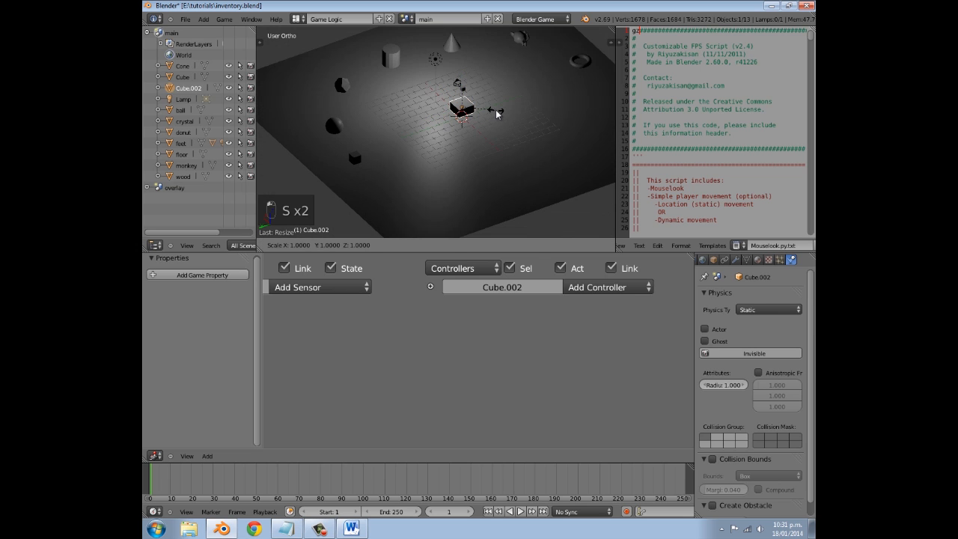
pyautogui.hotkey('shift', 'z')
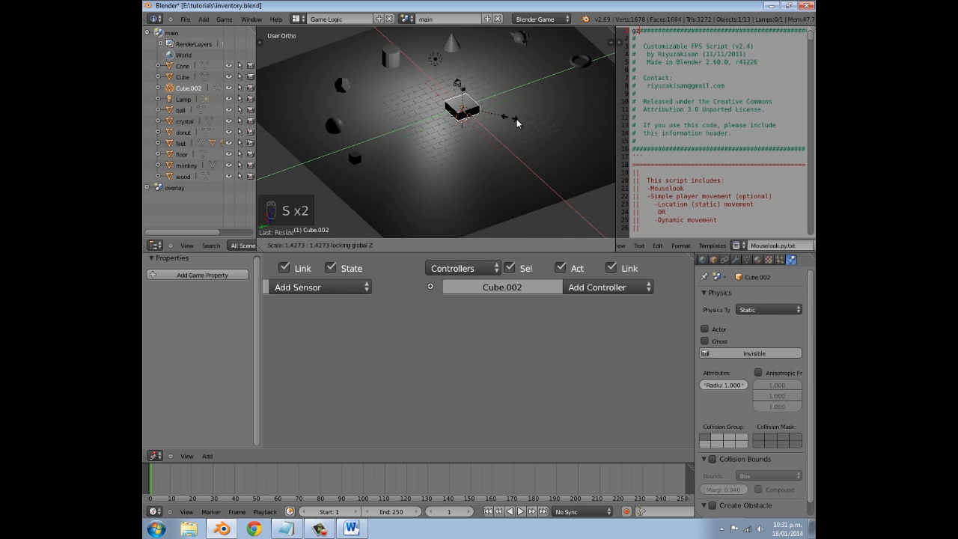
pyautogui.click(567, 137)
# - Enlarge the slab slightly and move it over the Cube item near the floor's +Y side
pyautogui.moveTo(432, 119); pyautogui.dragTo(377, 156)
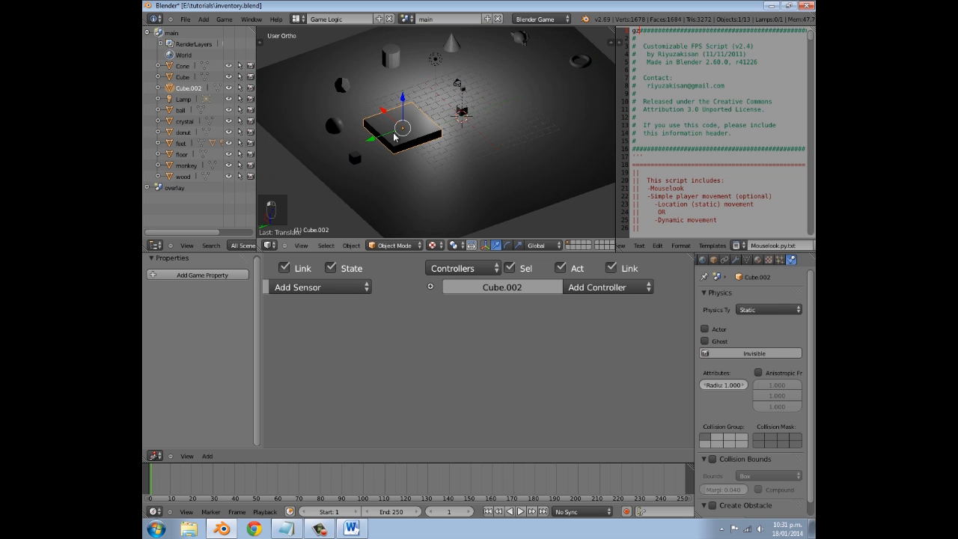
pyautogui.press('s')
pyautogui.click(489, 156)
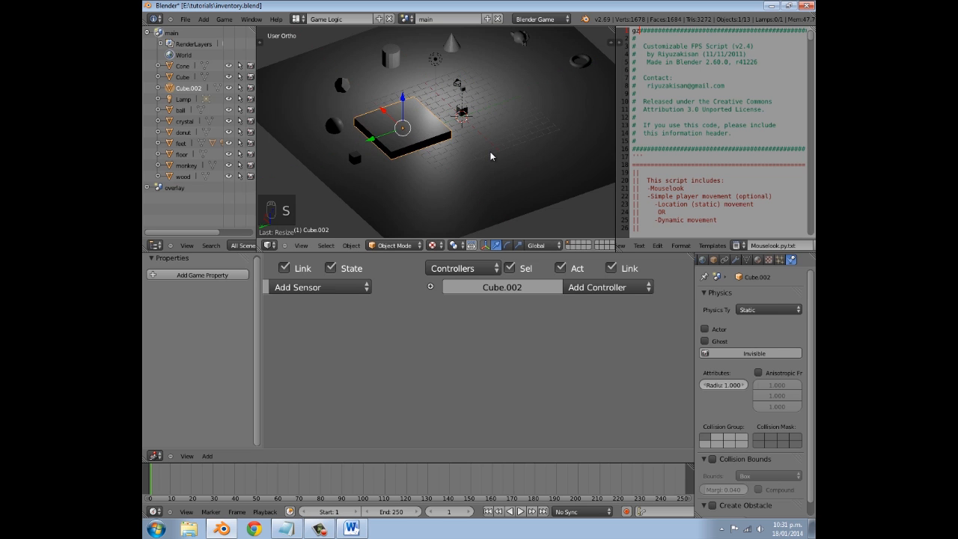
pyautogui.press('KP_7')
pyautogui.keyDown('shift'); pyautogui.moveTo(490, 156); pyautogui.dragTo(458, 179, button='middle'); pyautogui.keyUp('shift')
pyautogui.press('g')
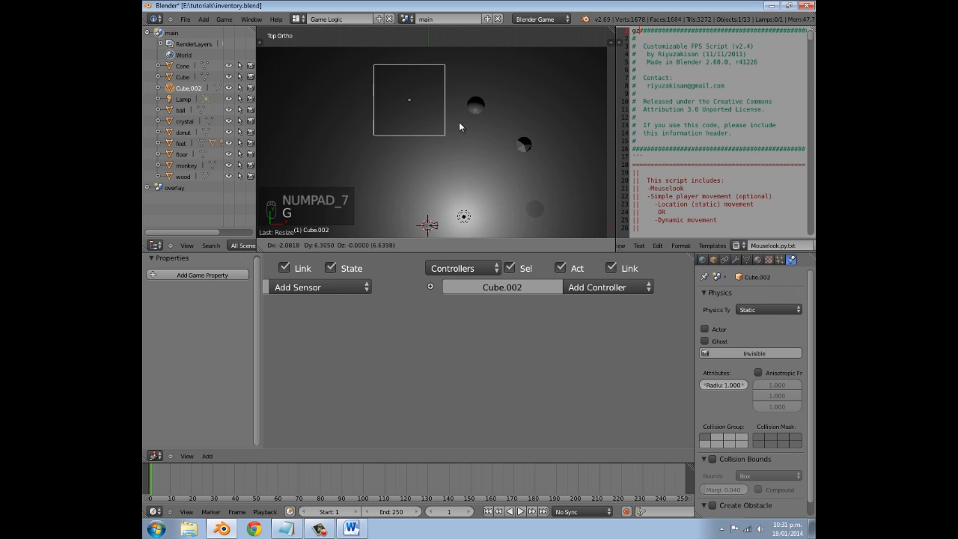
pyautogui.click(459, 138)
# - Display the scene in wireframe and adjust the slab's position and size so it is centred around the Cube item
pyautogui.press('z')
pyautogui.scroll(3, 459, 138)
pyautogui.keyDown('shift'); pyautogui.moveTo(448, 131); pyautogui.dragTo(457, 190, button='middle'); pyautogui.keyUp('shift')
pyautogui.press('g')
pyautogui.click(491, 157)
pyautogui.press('s')
pyautogui.press('g')
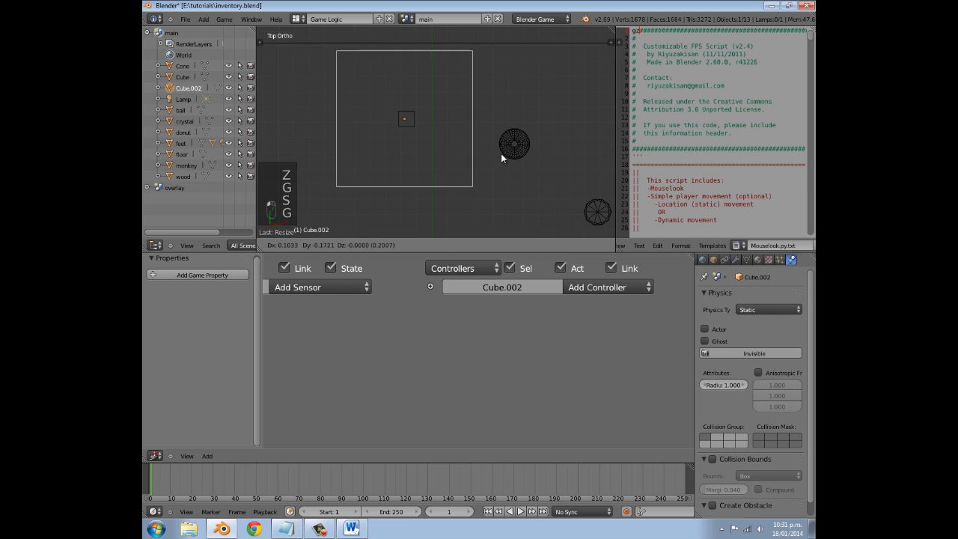
pyautogui.click(502, 153)
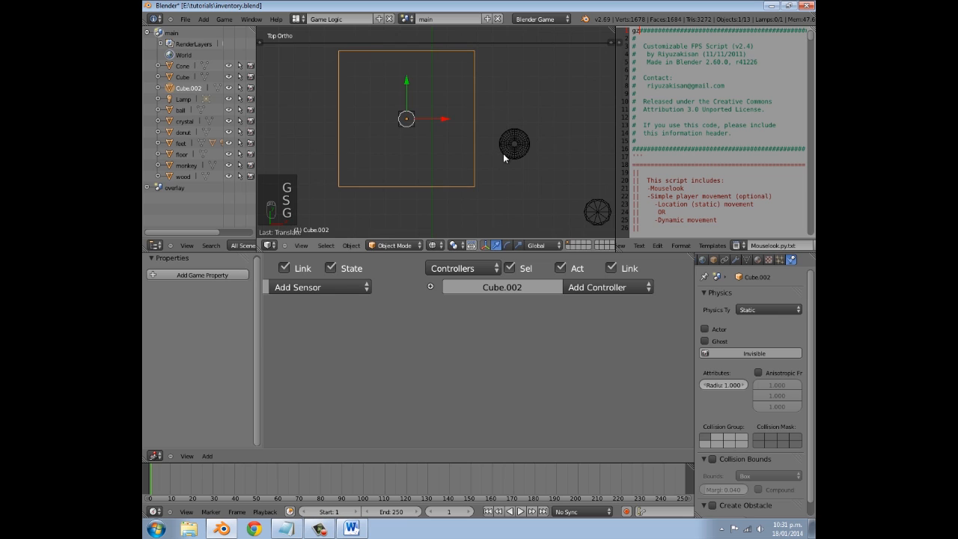
# - Set the slab's physics type to Sensor and rename the object as cube sensor
pyautogui.click(769, 313)
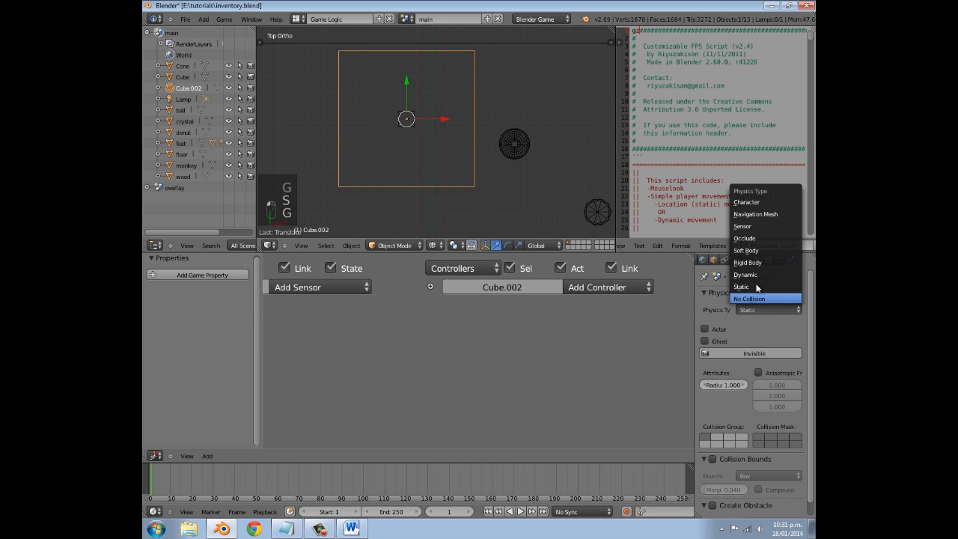
pyautogui.click(753, 227)
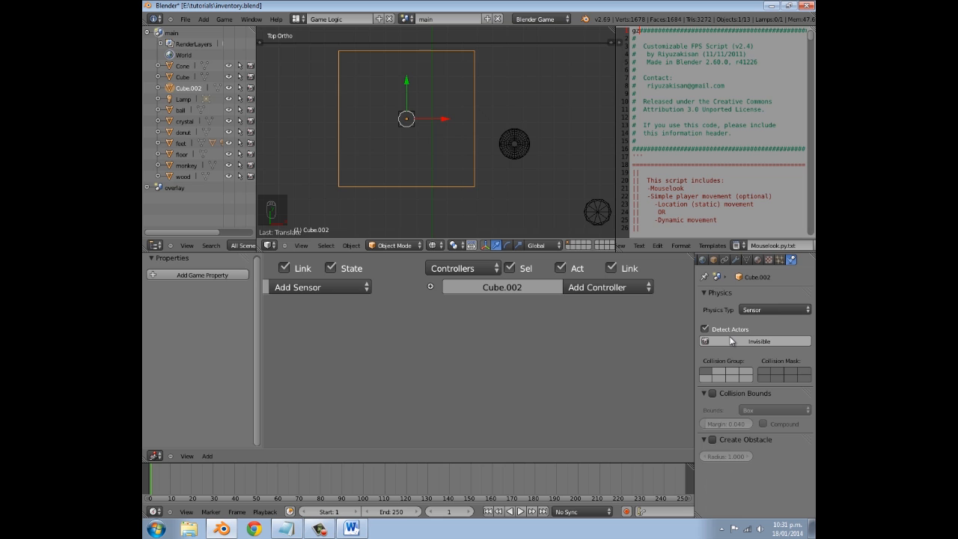
pyautogui.scroll(-1, 400, 174)
pyautogui.scroll(3, 408, 169)
pyautogui.moveTo(408, 169); pyautogui.dragTo(475, 165, button='middle')
pyautogui.click(713, 259)
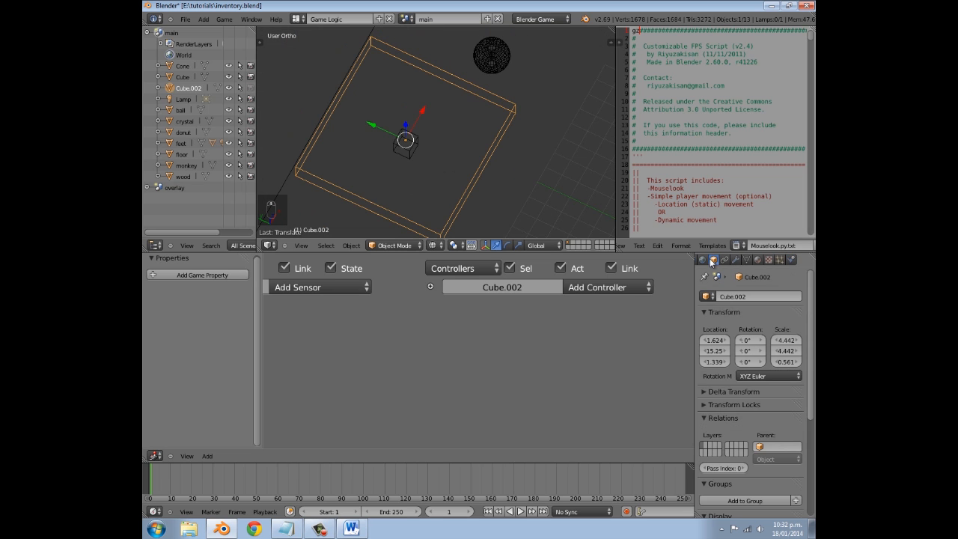
pyautogui.click(734, 294)
pyautogui.write('cube sensor')
pyautogui.press('Return')
# - Add a Collision sensor to cube sensor that reacts to the property player
pyautogui.scroll(-3, 434, 416)
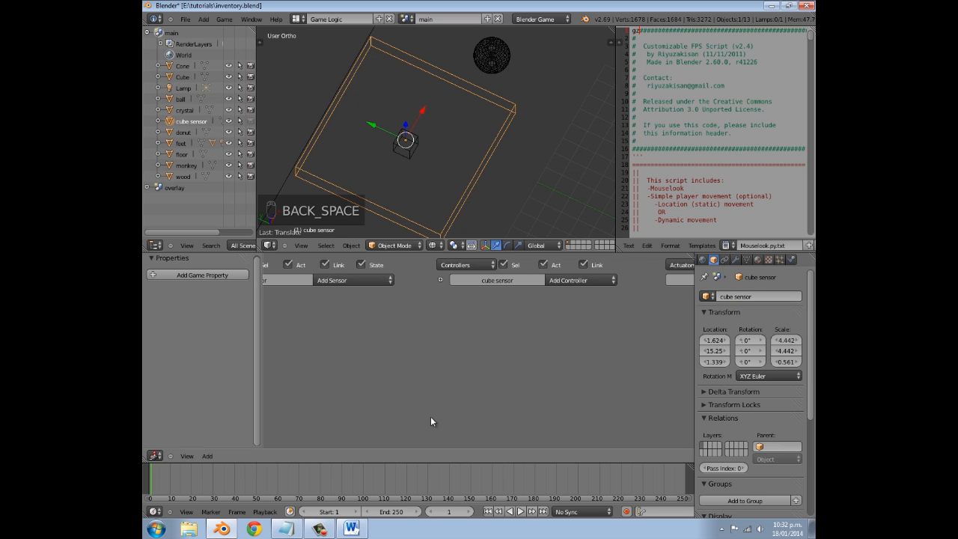
pyautogui.hscroll(-1, 383, 310)
pyautogui.click(383, 272)
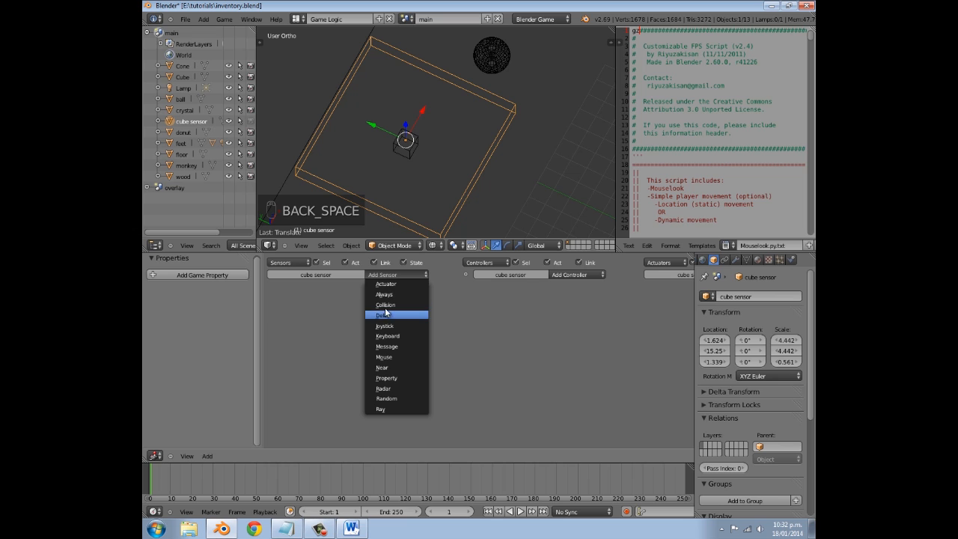
pyautogui.click(385, 305)
pyautogui.click(367, 326)
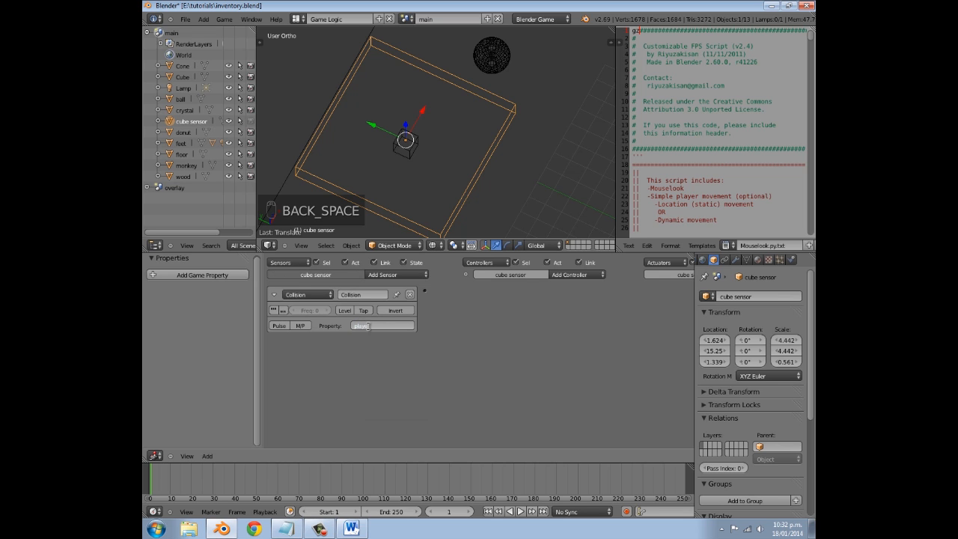
pyautogui.press('Return')
# - Add an And and a Nand controller to cube sensor and link the Collision sensor to both
pyautogui.keyDown('ctrl'); pyautogui.hscroll(1, 490, 333); pyautogui.keyUp('ctrl')
pyautogui.click(490, 276)
pyautogui.click(488, 283)
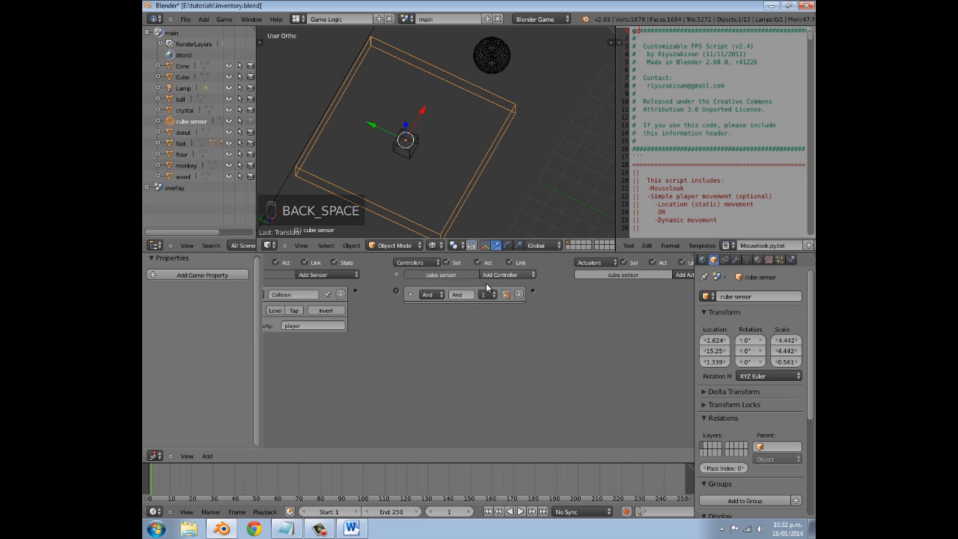
pyautogui.moveTo(356, 291); pyautogui.dragTo(395, 290)
pyautogui.moveTo(439, 314); pyautogui.dragTo(476, 325, button='middle')
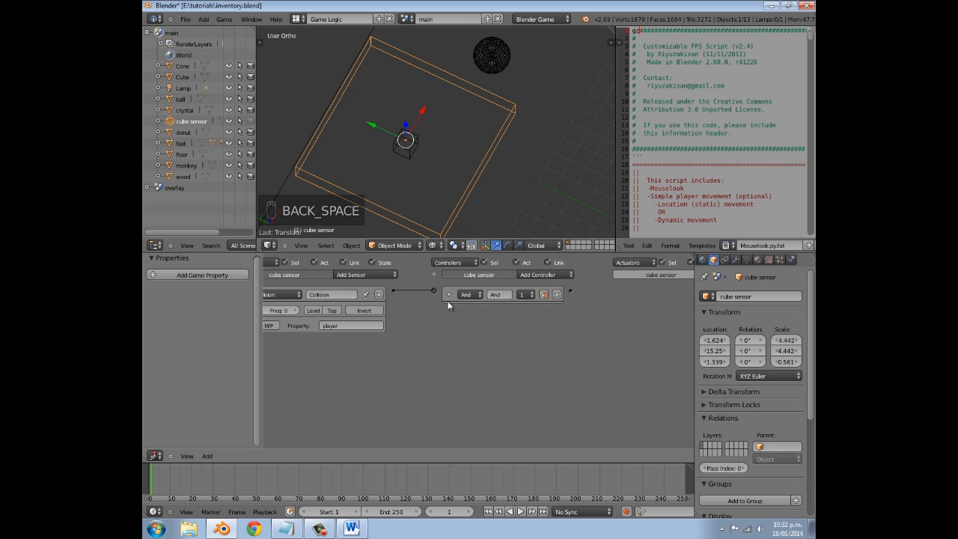
pyautogui.click(521, 280)
pyautogui.click(532, 306)
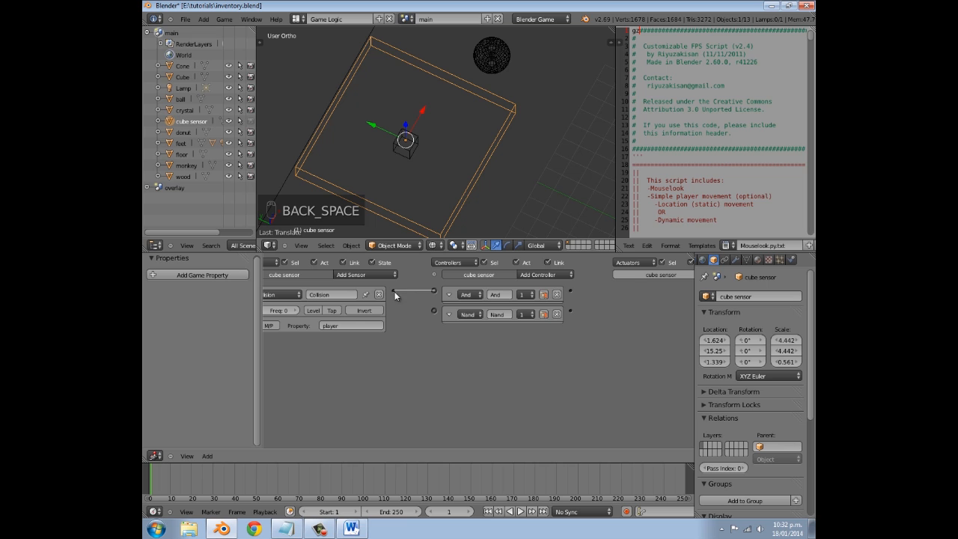
pyautogui.moveTo(465, 325); pyautogui.dragTo(499, 328, button='middle')
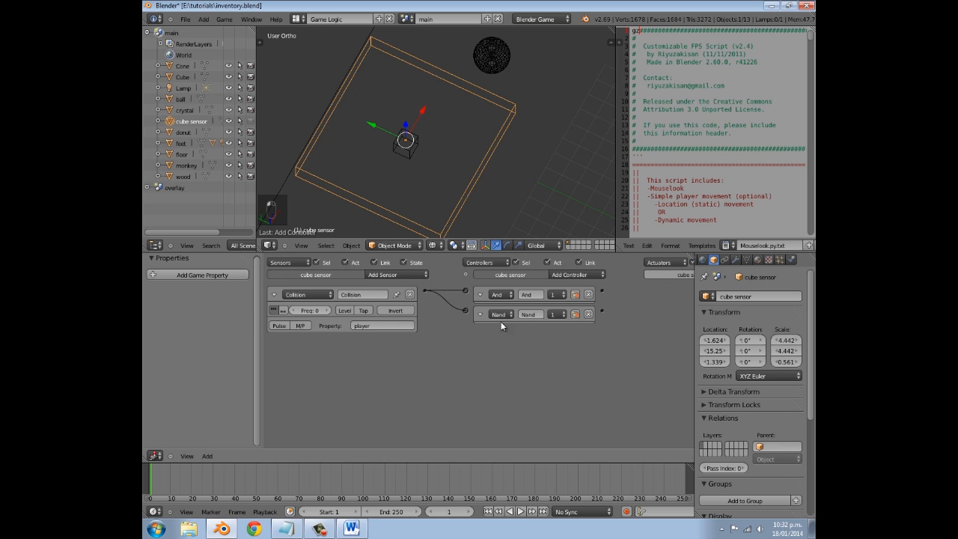
# - Add a second And controller and a Keyboard sensor to cube sensor
pyautogui.click(557, 274)
pyautogui.click(559, 279)
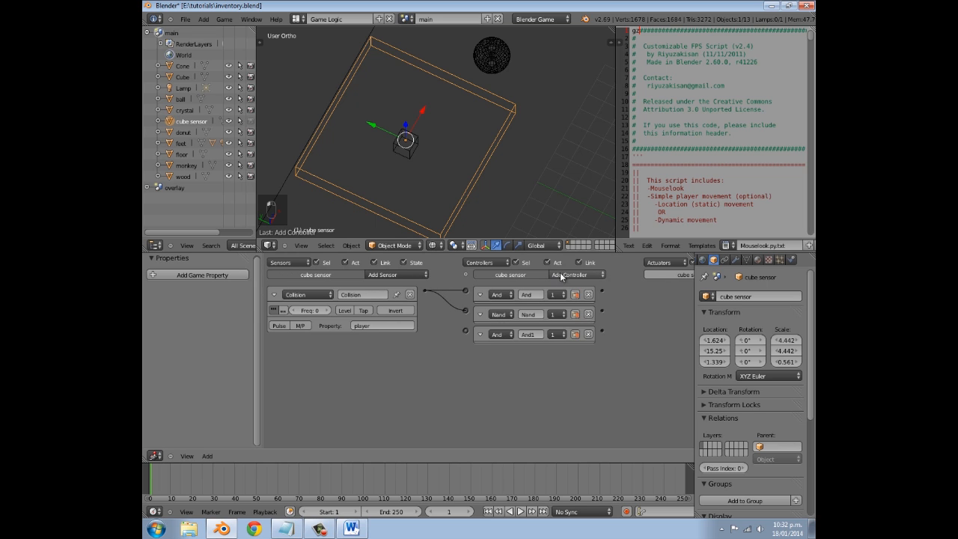
pyautogui.click(394, 273)
pyautogui.click(388, 338)
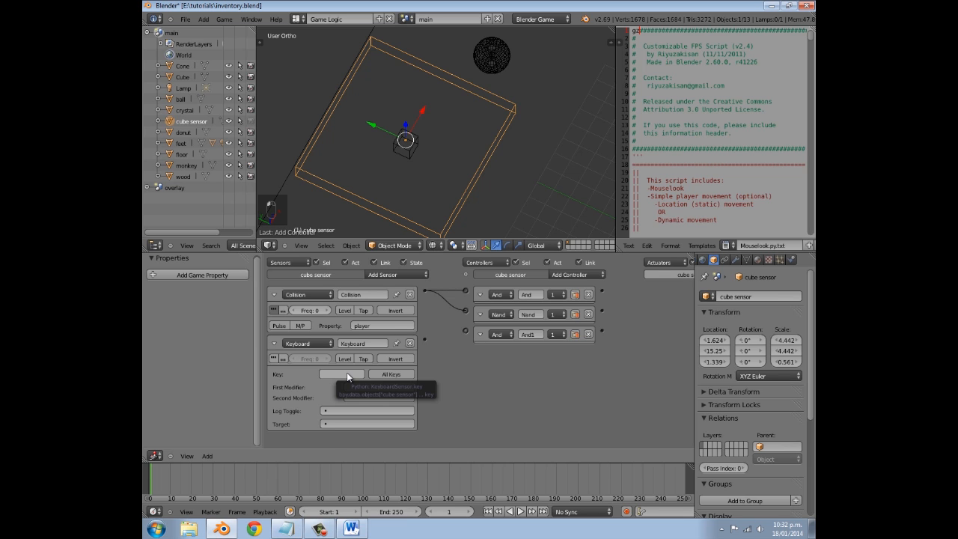
# - Set the Keyboard sensor's key to E and enable its Tap option
pyautogui.click(346, 373)
pyautogui.press('e')
pyautogui.click(362, 359)
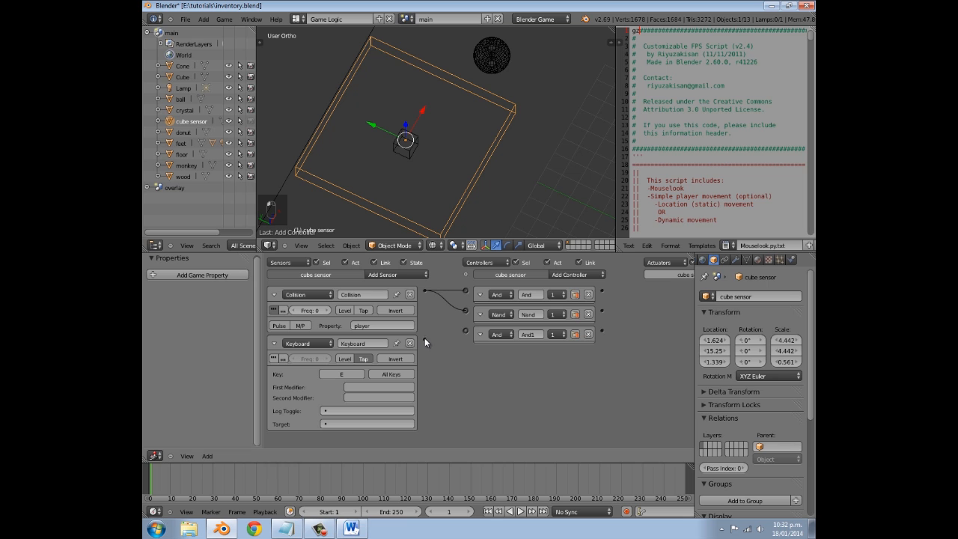
# - Link both the Keyboard sensor and the Collision sensor to the second And controller
pyautogui.moveTo(462, 328); pyautogui.dragTo(465, 331)
pyautogui.moveTo(509, 343); pyautogui.dragTo(431, 330, button='middle')
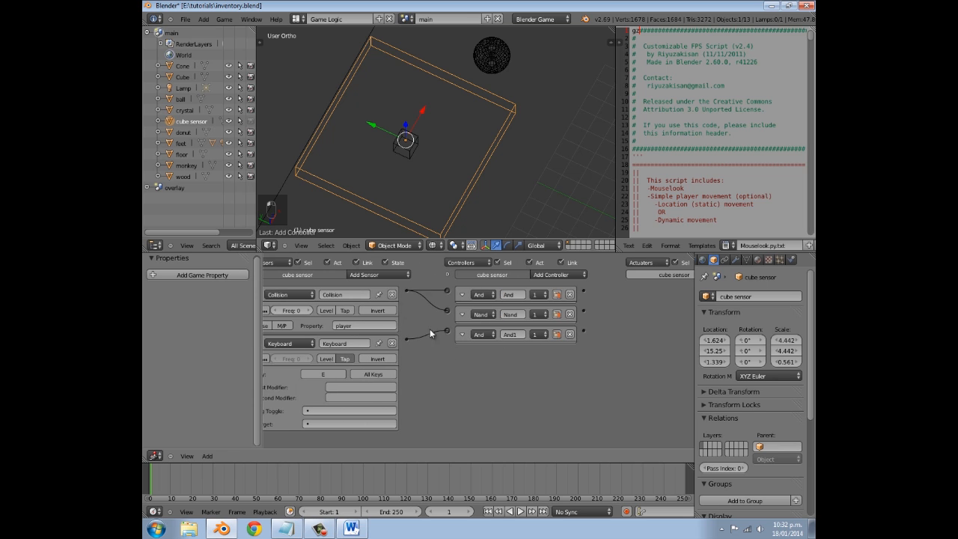
pyautogui.moveTo(407, 293); pyautogui.dragTo(446, 330)
pyautogui.moveTo(434, 299); pyautogui.dragTo(456, 303, button='middle')
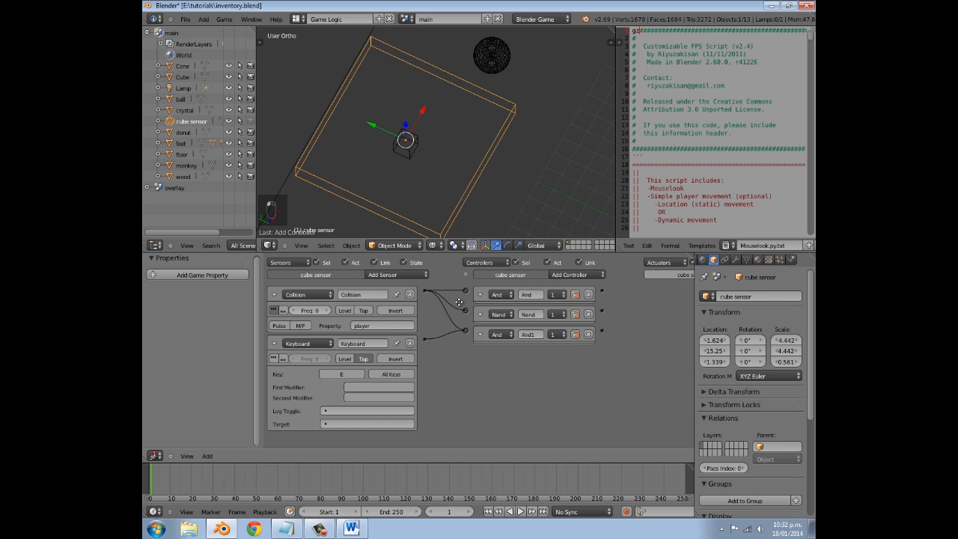
# - Collapse the And, Nand and second And controllers of cube sensor
pyautogui.moveTo(473, 338); pyautogui.dragTo(357, 341, button='middle')
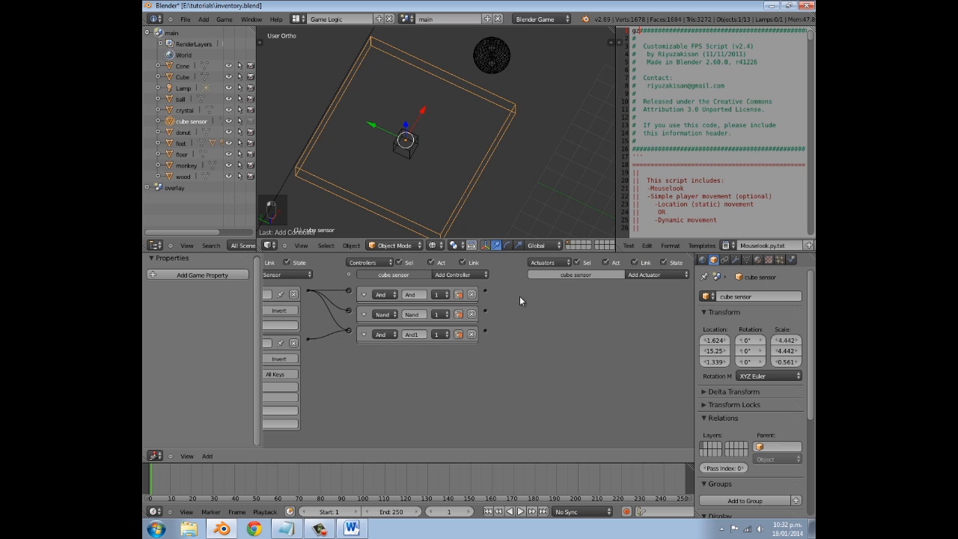
pyautogui.click(364, 294)
pyautogui.click(364, 312)
pyautogui.click(364, 330)
# - Add a text object at the centre of the scene
pyautogui.scroll(-6, 440, 139)
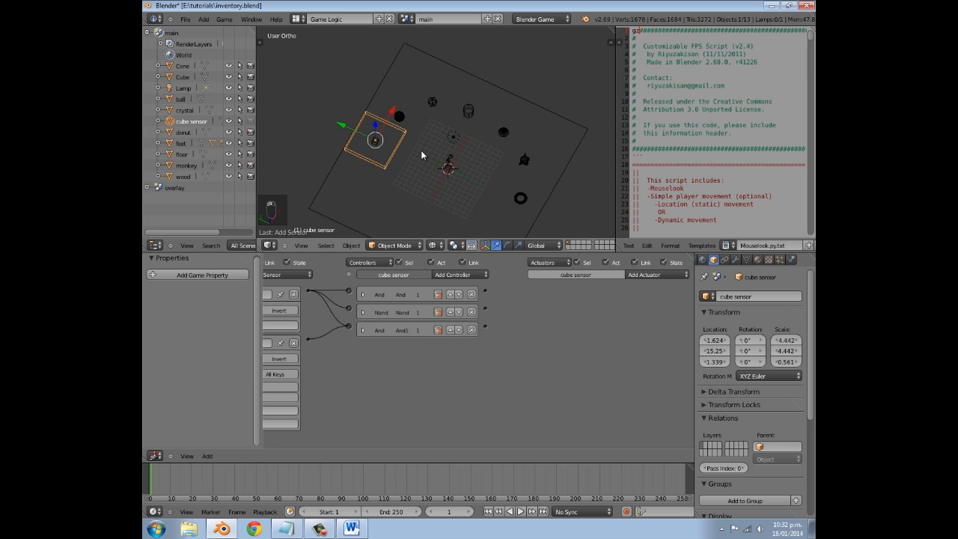
pyautogui.moveTo(420, 150); pyautogui.dragTo(452, 167, button='middle')
pyautogui.scroll(4, 452, 166)
pyautogui.hotkey('shift', 'a')
pyautogui.click(485, 182)
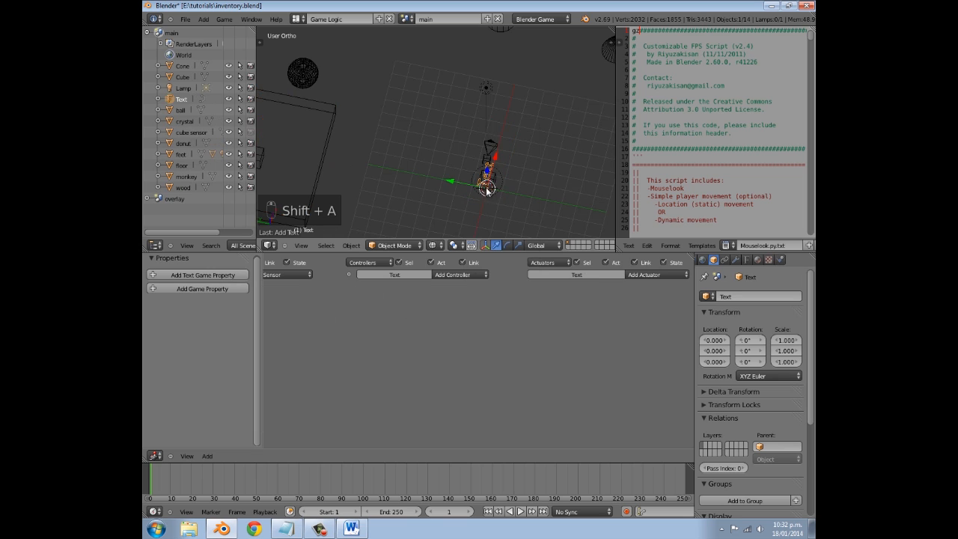
# - Replace the text object's default text with "ress E to pick up"
pyautogui.moveTo(490, 188); pyautogui.dragTo(419, 199, button='middle')
pyautogui.press('Tab')
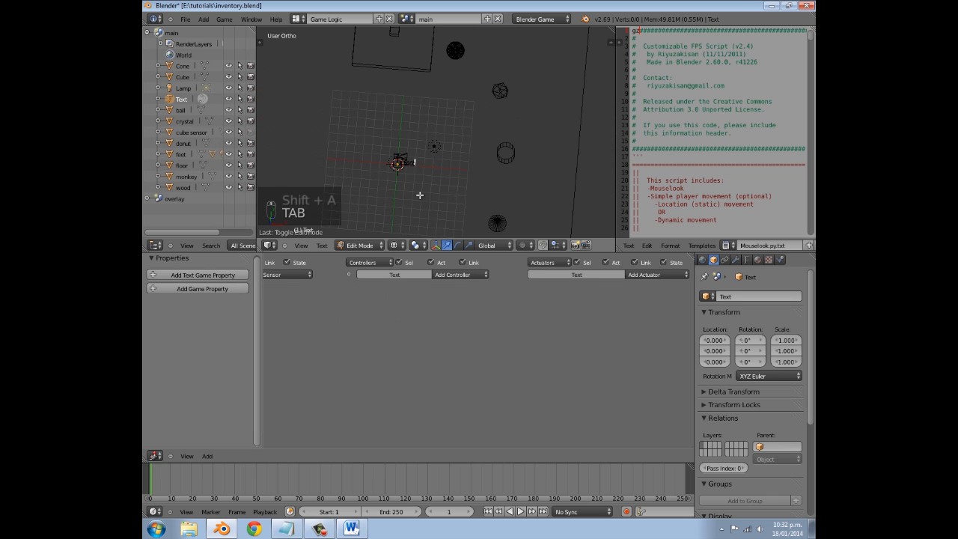
pyautogui.press('BackSpace')
pyautogui.press('BackSpace')
pyautogui.press('BackSpace')
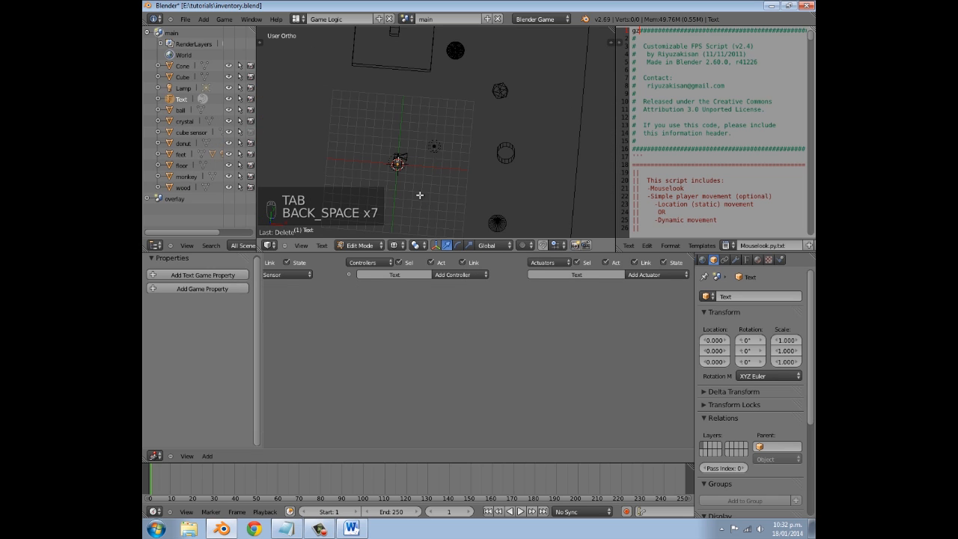
pyautogui.write('press')
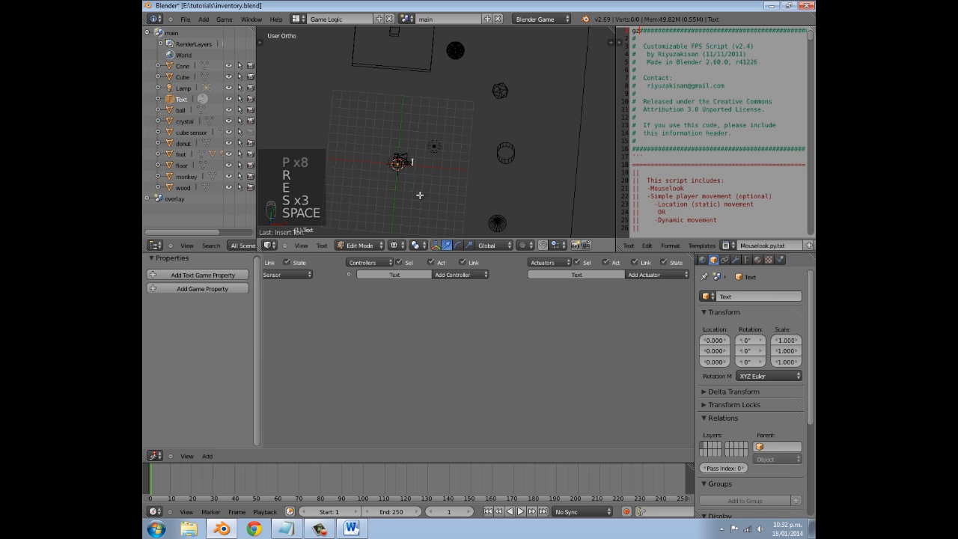
pyautogui.write('  E to pick up')
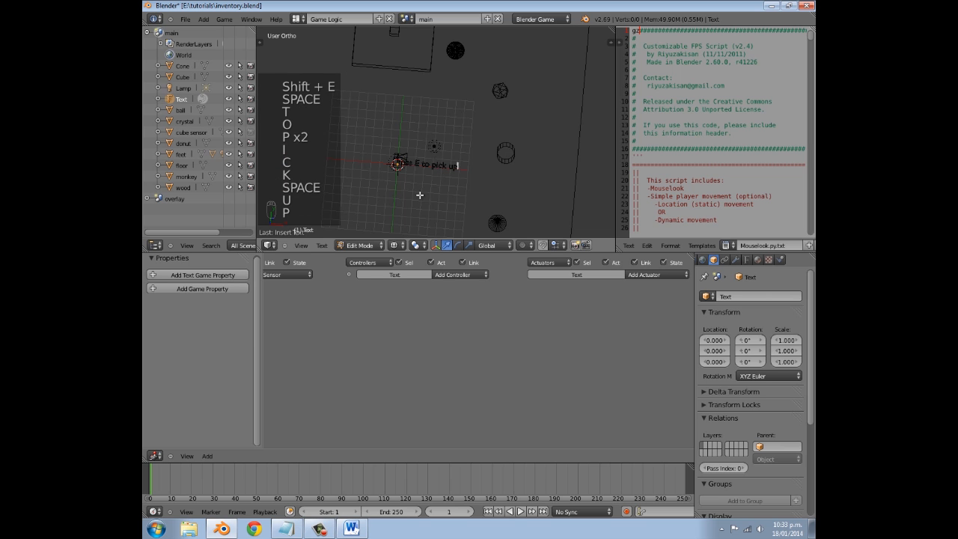
pyautogui.press('Tab')
# - Rotate the text 90° and a further 180° about Z, and move it along X to about 2.477
pyautogui.moveTo(420, 199); pyautogui.dragTo(432, 142, button='middle')
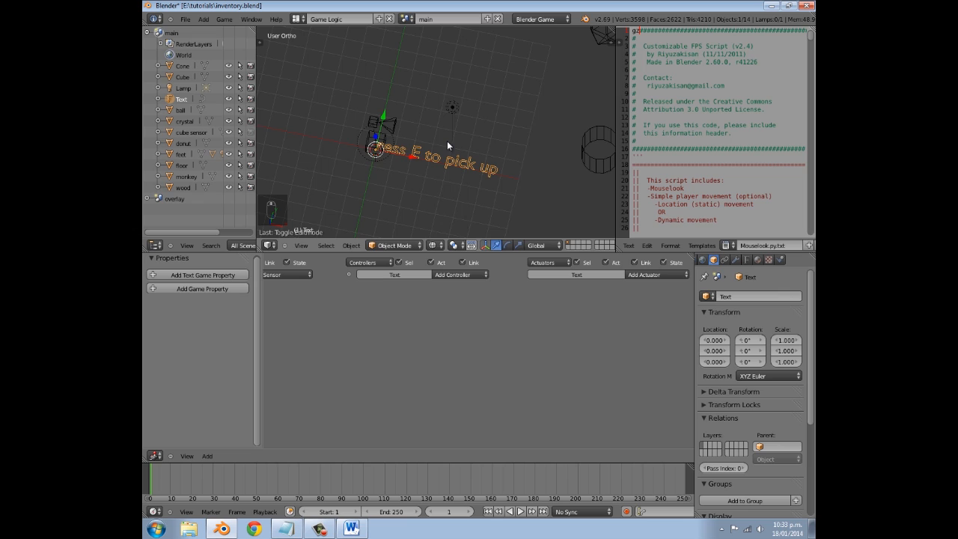
pyautogui.write('rz90')
pyautogui.press('Return')
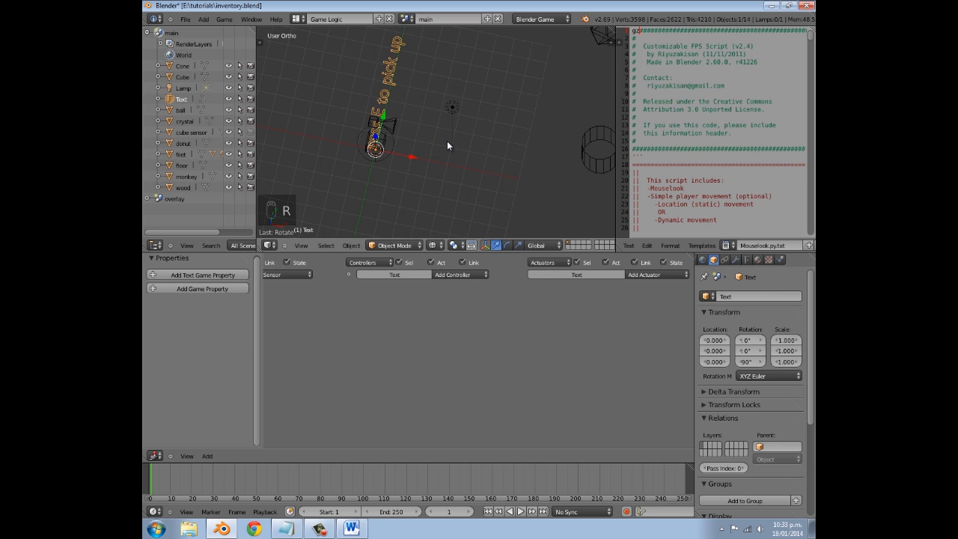
pyautogui.write('rz180')
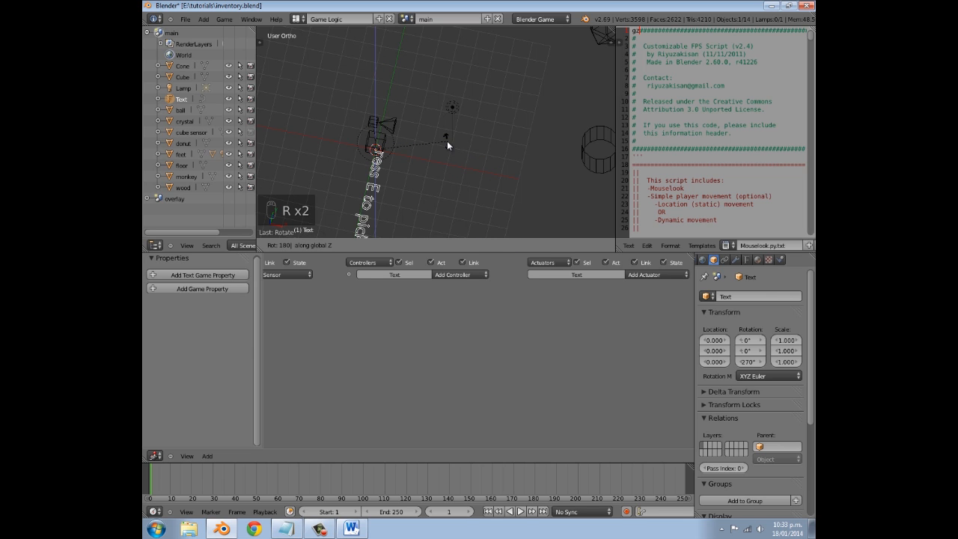
pyautogui.press('Return')
pyautogui.press('g')
pyautogui.press('x')
pyautogui.click(456, 160)
# - Insert a capital P at the start of the text so that it reads "Press E to pick up"
pyautogui.press('Tab')
pyautogui.scroll(-3, 456, 161)
pyautogui.moveTo(391, 193); pyautogui.dragTo(516, 210, button='middle')
pyautogui.scroll(3, 517, 206)
pyautogui.press('Left')
pyautogui.press('Left')
pyautogui.press('Left')
pyautogui.press('Left')
pyautogui.press('Left')
pyautogui.press('Left')
pyautogui.press('Left')
pyautogui.press('Left')
pyautogui.press('Left')
pyautogui.press('Left')
pyautogui.press('Left')
pyautogui.press('Left')
pyautogui.press('Left')
pyautogui.press('Left')
pyautogui.press('Left')
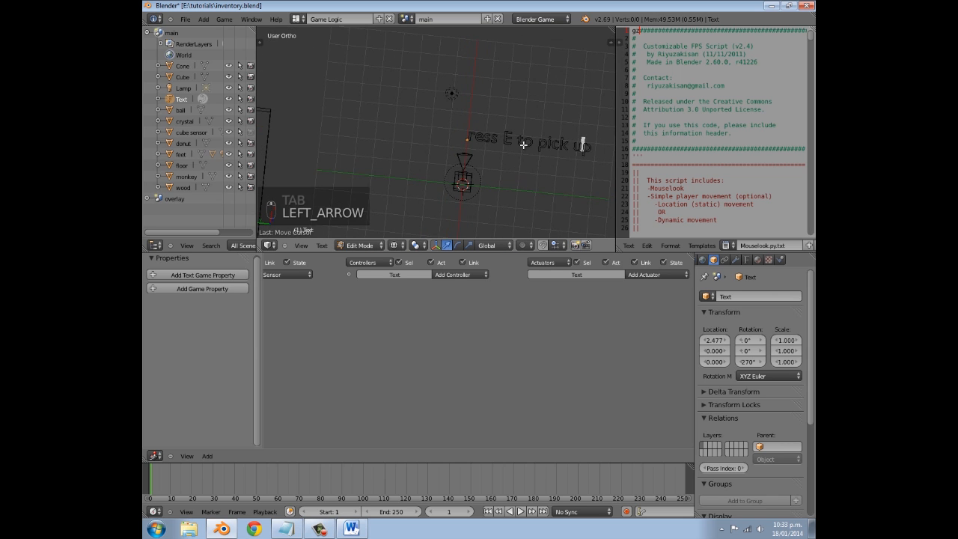
pyautogui.press('Left')
pyautogui.press('Left')
pyautogui.press('Left')
pyautogui.press('Left')
pyautogui.press('Left')
pyautogui.press('Left')
pyautogui.press('Left')
pyautogui.press('Left')
pyautogui.press('Left')
pyautogui.press('Left')
pyautogui.press('Left')
pyautogui.press('Left')
pyautogui.press('Left')
pyautogui.press('Left')
pyautogui.press('Left')
pyautogui.press('Left')
pyautogui.press('Left')
pyautogui.press('Left')
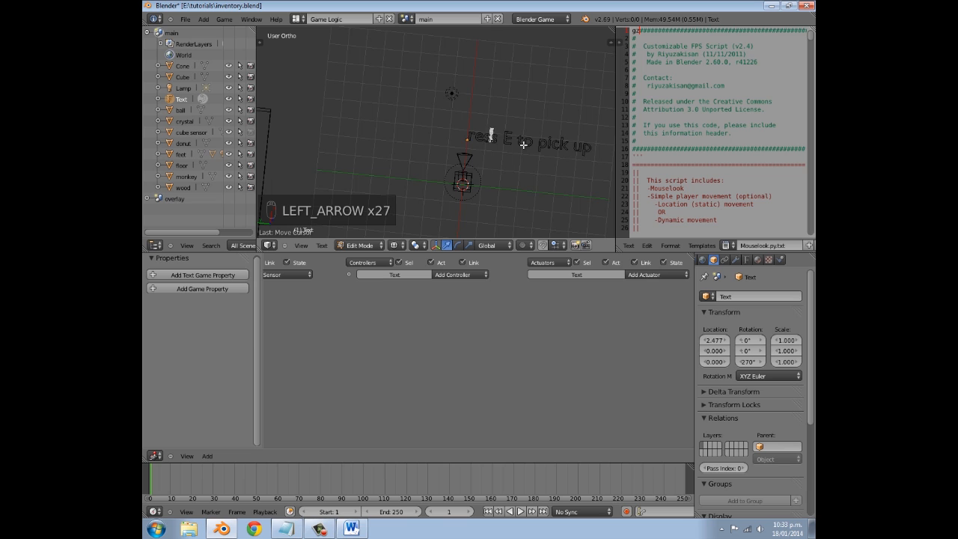
pyautogui.write('P')
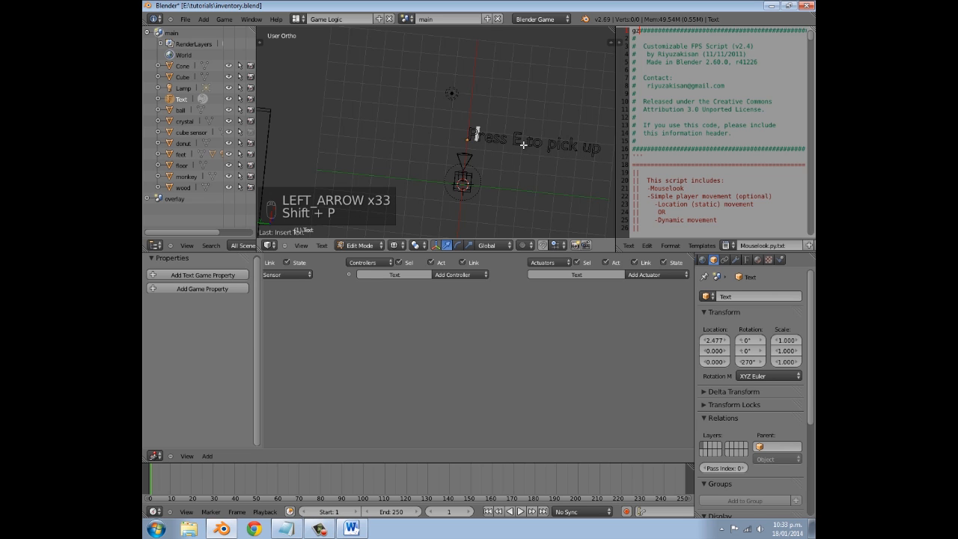
pyautogui.press('Tab')
# - Rotate the text 90° about the X axis and 90° about the Y axis
pyautogui.scroll(2, 523, 144)
pyautogui.keyDown('shift'); pyautogui.moveTo(505, 164); pyautogui.dragTo(448, 156, button='middle'); pyautogui.keyUp('shift')
pyautogui.write('rx90')
pyautogui.press('Return')
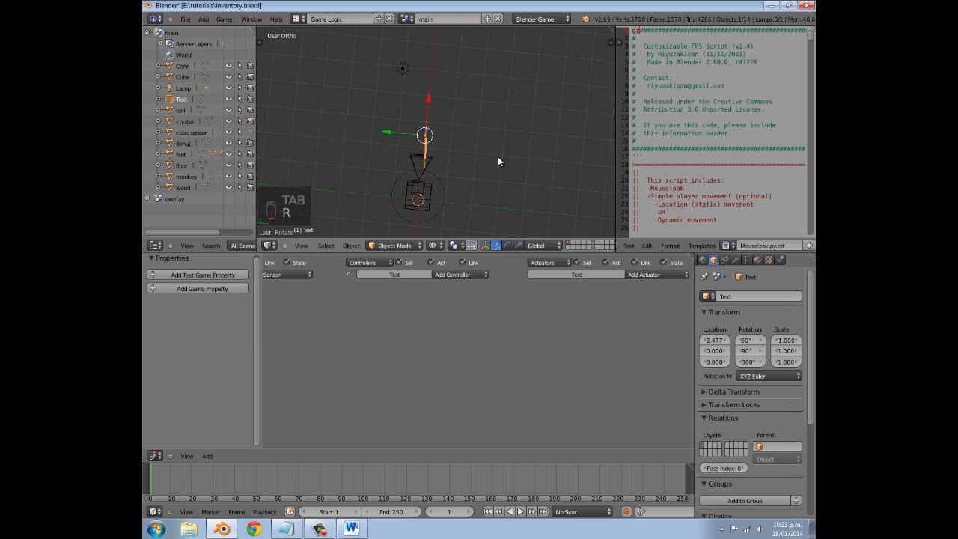
pyautogui.moveTo(366, 186); pyautogui.dragTo(491, 113, button='middle')
pyautogui.write('ry90')
pyautogui.press('Return')
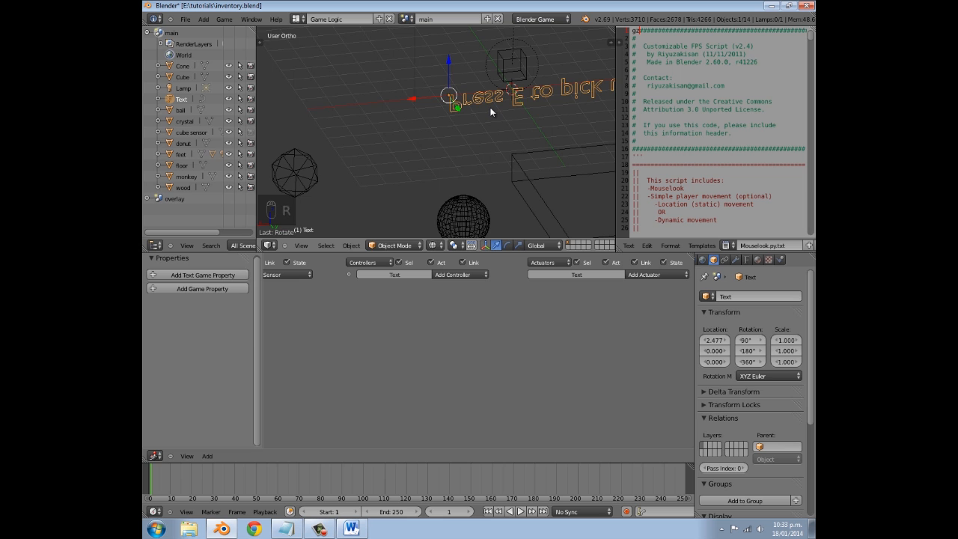
# - Rotate the text another 180° about the Y axis in two 90° turns so that it stands upright
pyautogui.write('ry90')
pyautogui.press('Return')
pyautogui.write('r')
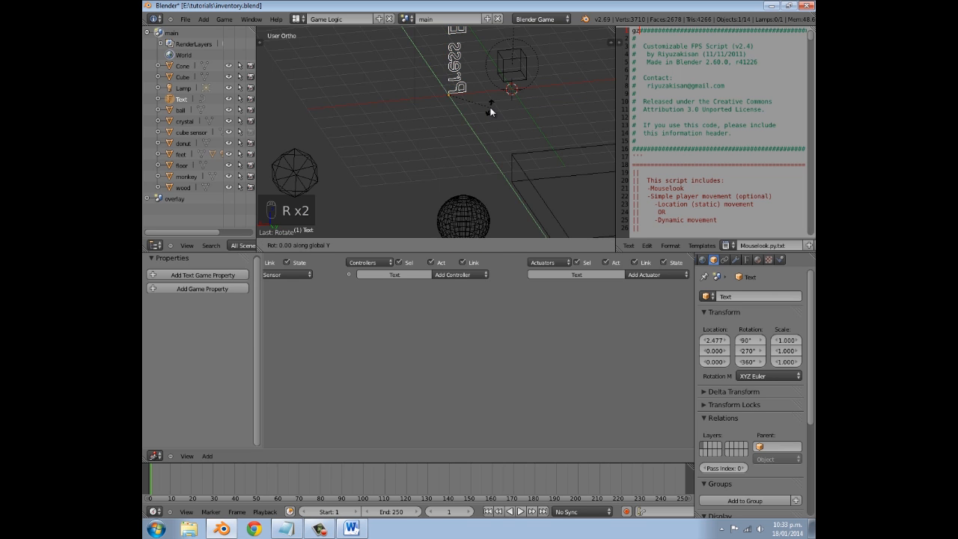
pyautogui.write('y90')
pyautogui.press('Return')
pyautogui.moveTo(492, 113); pyautogui.dragTo(522, 116, button='middle')
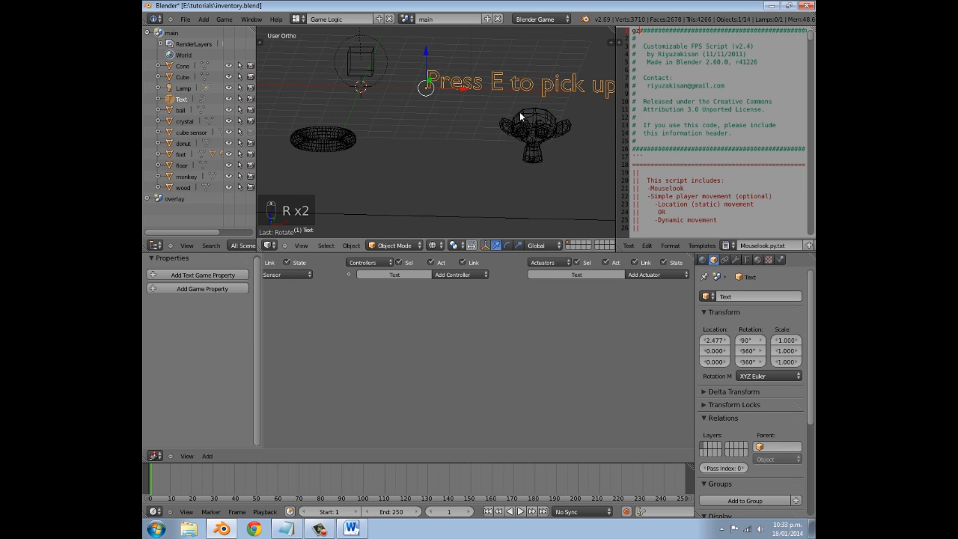
# - Try rotating the text 90° about the Z axis, and undo the rotation
pyautogui.scroll(-3, 496, 87)
pyautogui.moveTo(451, 98); pyautogui.dragTo(481, 118, button='middle')
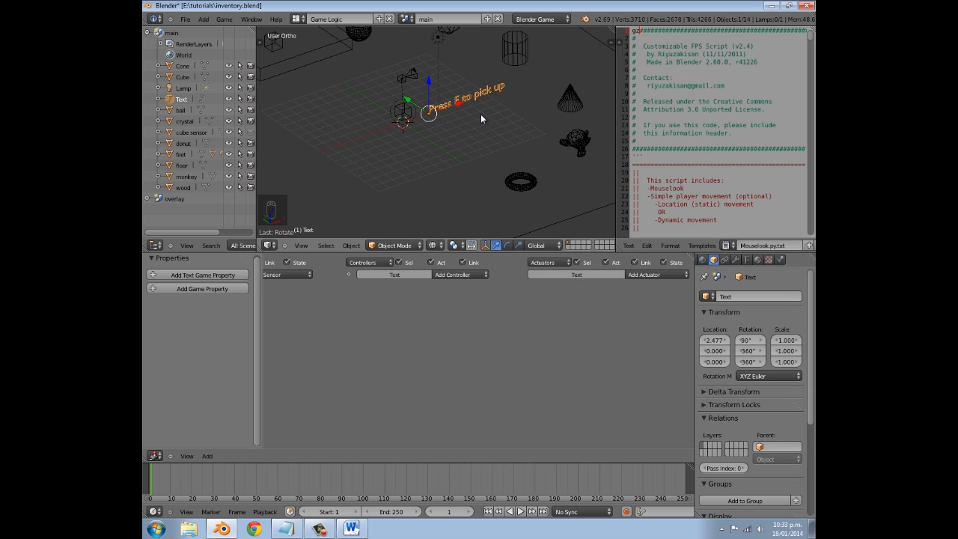
pyautogui.press('r')
pyautogui.click(481, 113)
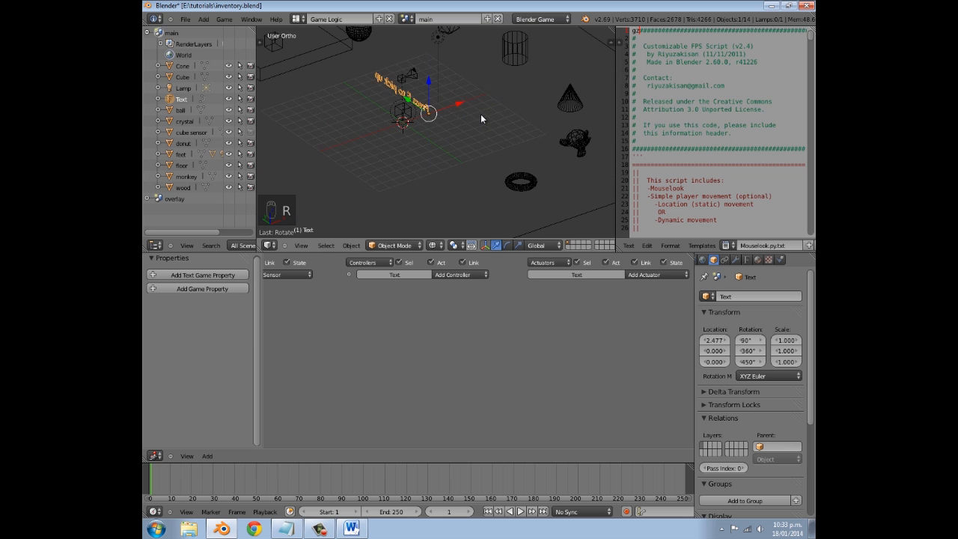
pyautogui.hotkey('ctrl', 'z')
# - Rotate the text -90° about the Z axis and scale it down to about 0.230
pyautogui.write('rz-90')
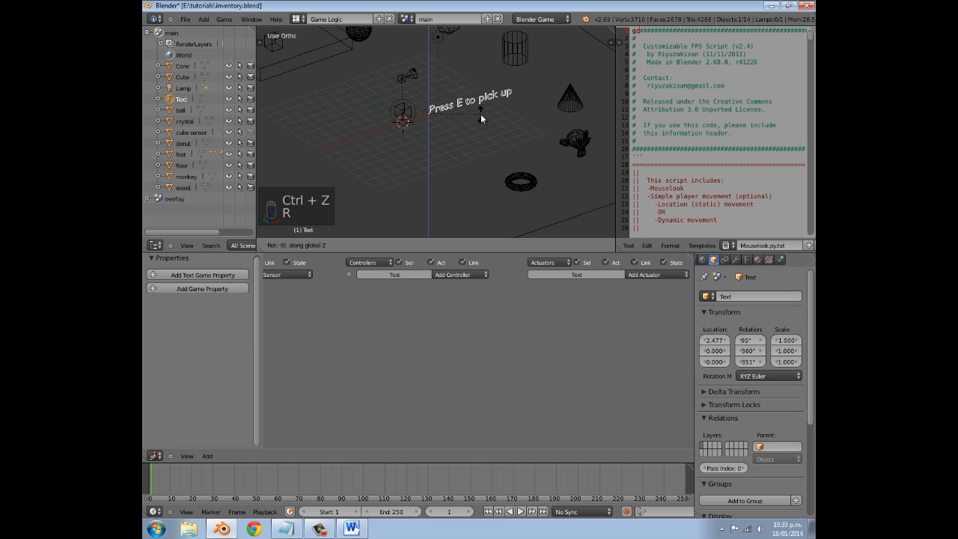
pyautogui.press('Return')
pyautogui.press('s')
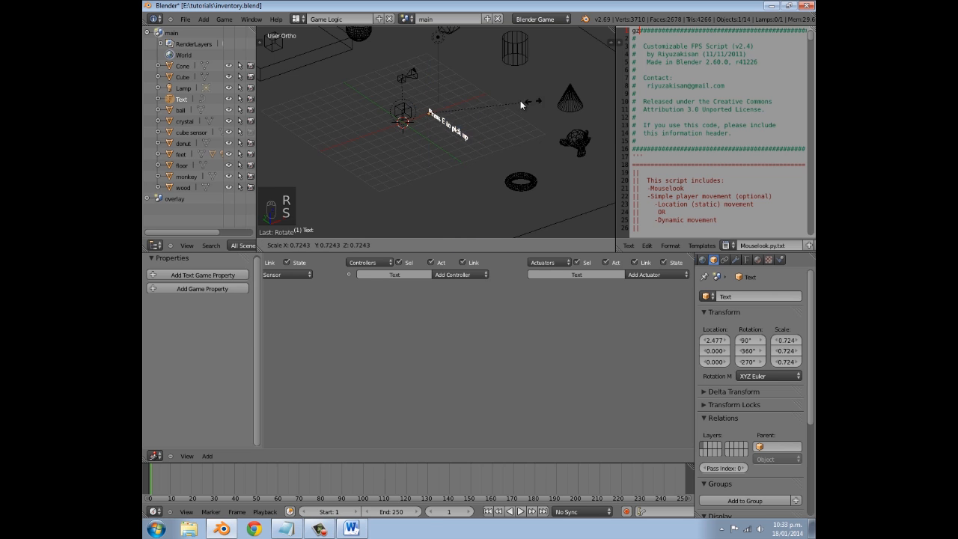
pyautogui.click(490, 96)
pyautogui.scroll(4, 491, 96)
pyautogui.write('ss')
pyautogui.click(510, 92)
# - Move the text up in front of the camera, to about X 1.270, Y 0.349, Z 3.654
pyautogui.keyDown('shift'); pyautogui.moveTo(459, 99); pyautogui.dragTo(474, 202, button='middle'); pyautogui.keyUp('shift')
pyautogui.press('g')
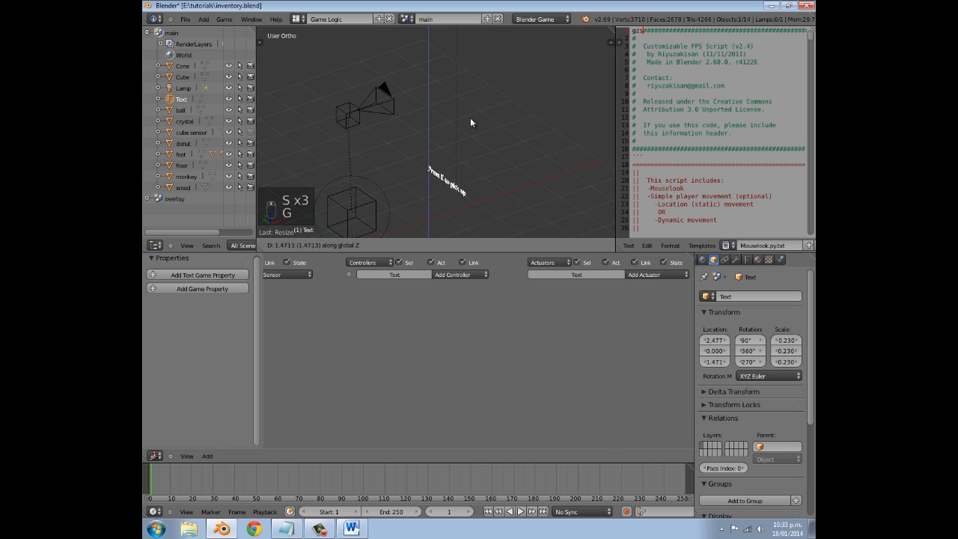
pyautogui.click(463, 82)
pyautogui.moveTo(457, 89); pyautogui.dragTo(364, 89)
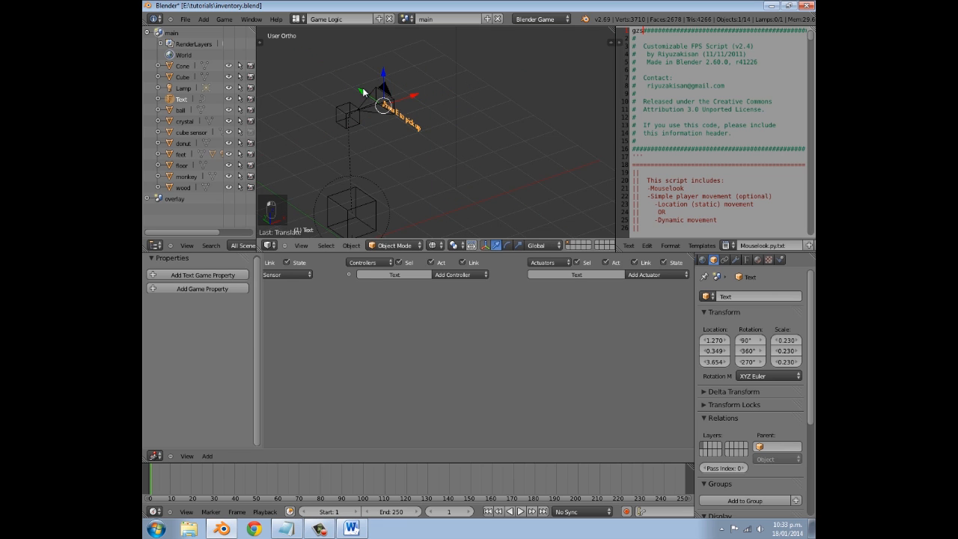
# - In camera view, move the text into the frame and scale it down to about 0.078
pyautogui.press('KP_0')
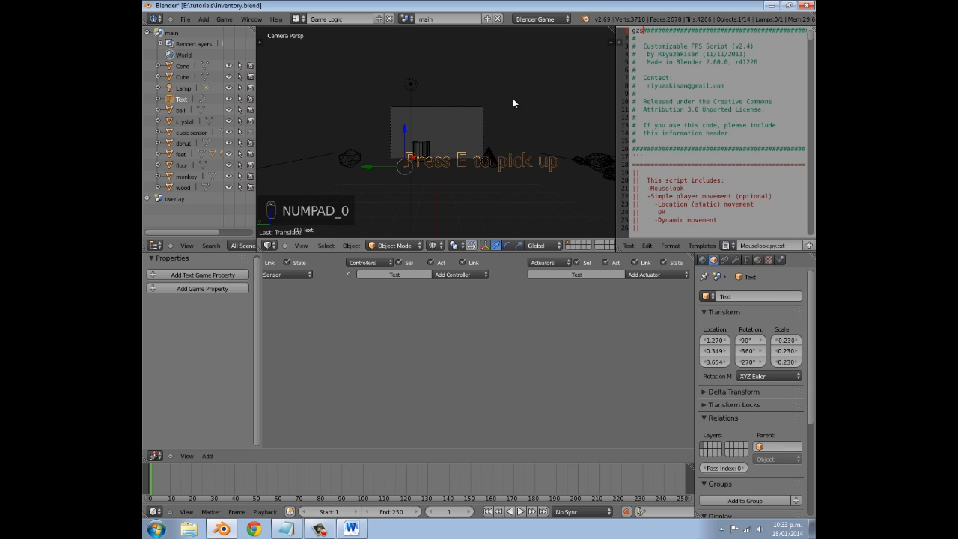
pyautogui.press('s')
pyautogui.click(455, 130)
pyautogui.press('g')
pyautogui.click(461, 141)
pyautogui.press('s')
pyautogui.click(458, 143)
# - Scale the text to about 0.056 and place it low in the camera frame, at about Y 0.194, Z 3.778
pyautogui.scroll(4, 447, 153)
pyautogui.press('g')
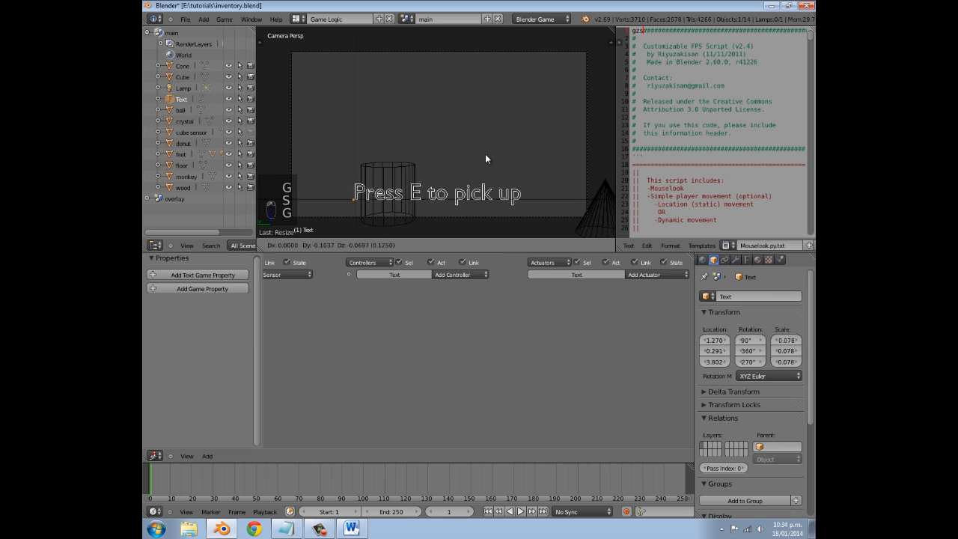
pyautogui.click(520, 142)
pyautogui.press('s')
pyautogui.click(485, 159)
pyautogui.press('g')
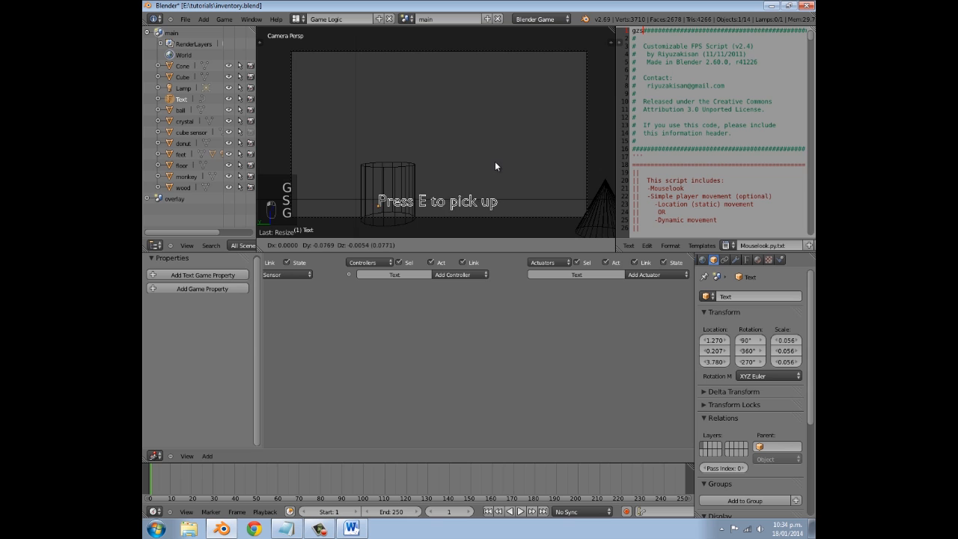
pyautogui.click(499, 163)
# - Move the text closer to the camera along X to about 1.049 and raise it in the frame to about Z 3.827
pyautogui.scroll(-4, 485, 166)
pyautogui.moveTo(485, 166); pyautogui.dragTo(375, 144, button='middle')
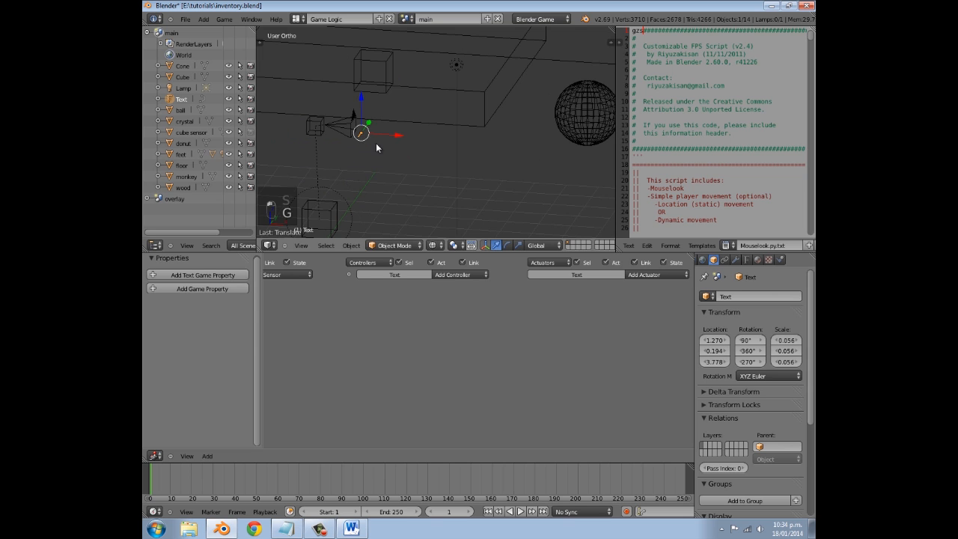
pyautogui.press('g')
pyautogui.press('x')
pyautogui.click(384, 139)
pyautogui.press('KP_0')
pyautogui.scroll(4, 404, 146)
pyautogui.press('g')
pyautogui.click(449, 147)
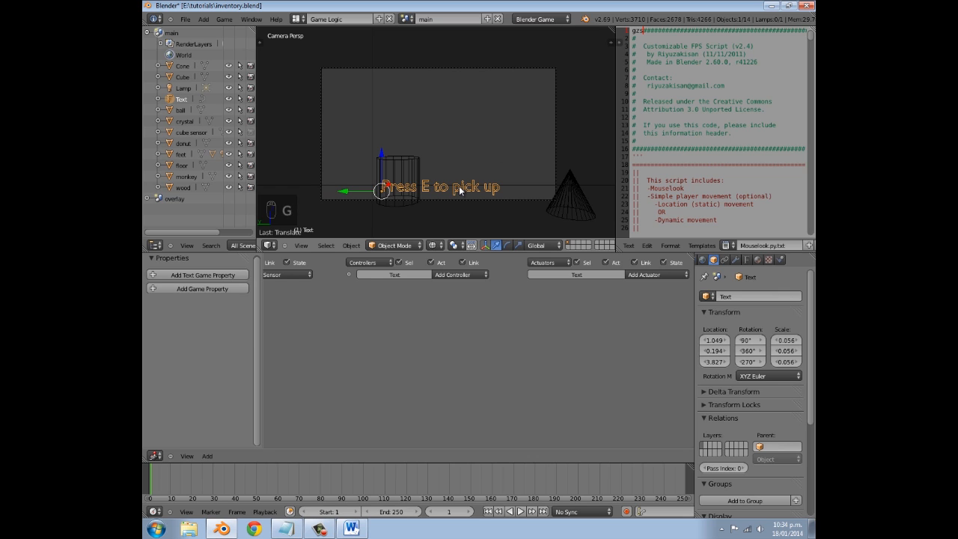
# - Convert the text to a mesh and parent it to Camera.001
pyautogui.hotkey('alt', 'c')
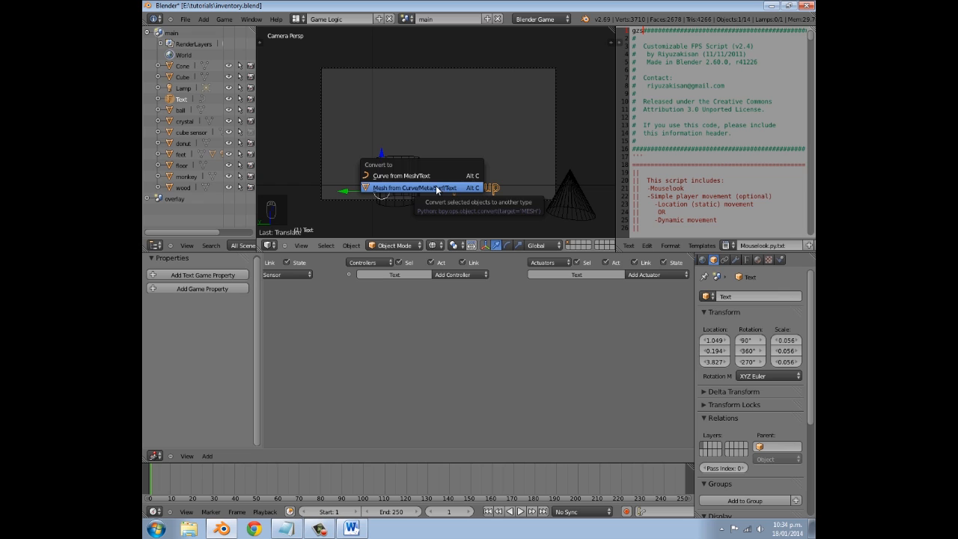
pyautogui.click(438, 187)
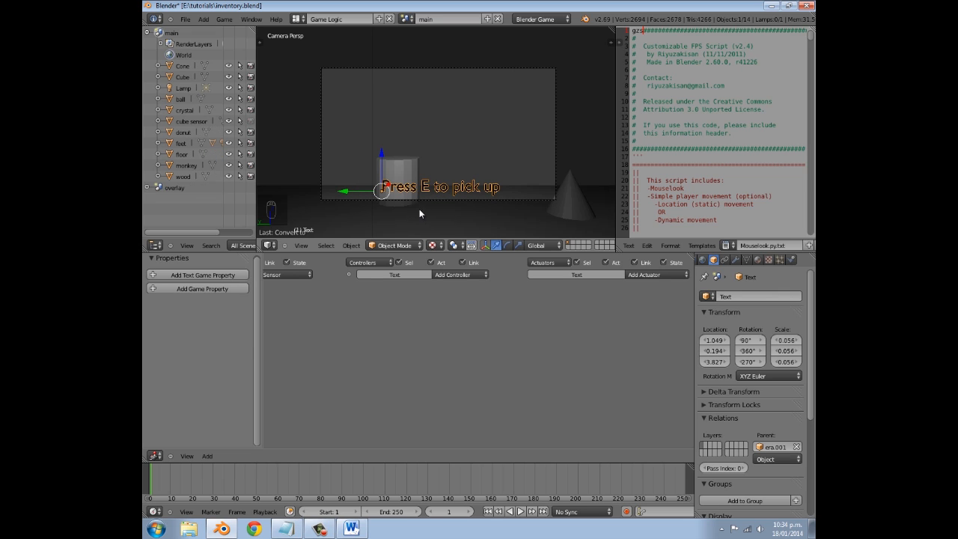
pyautogui.keyDown('shift'); pyautogui.rightClick(554, 164); pyautogui.keyUp('shift')
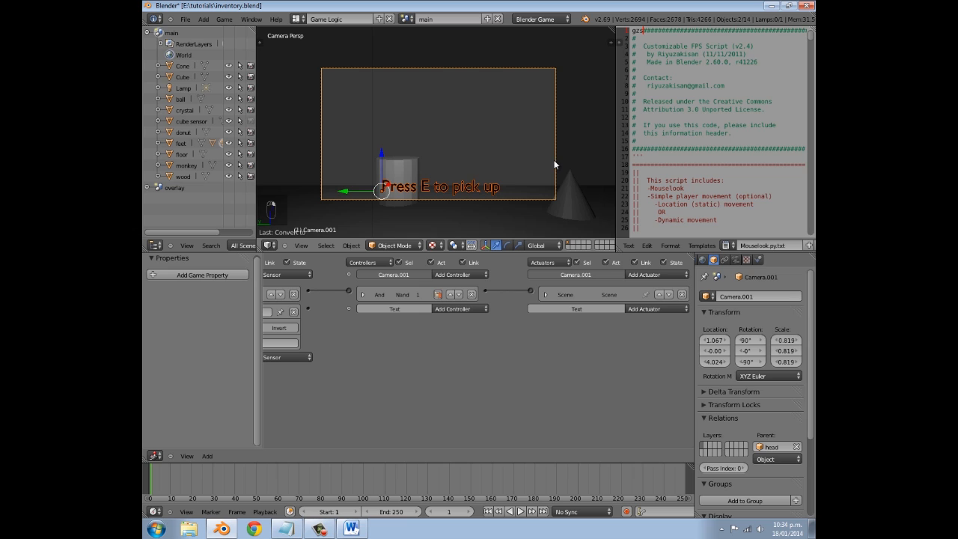
pyautogui.hotkey('ctrl', 'p')
pyautogui.click(536, 160)
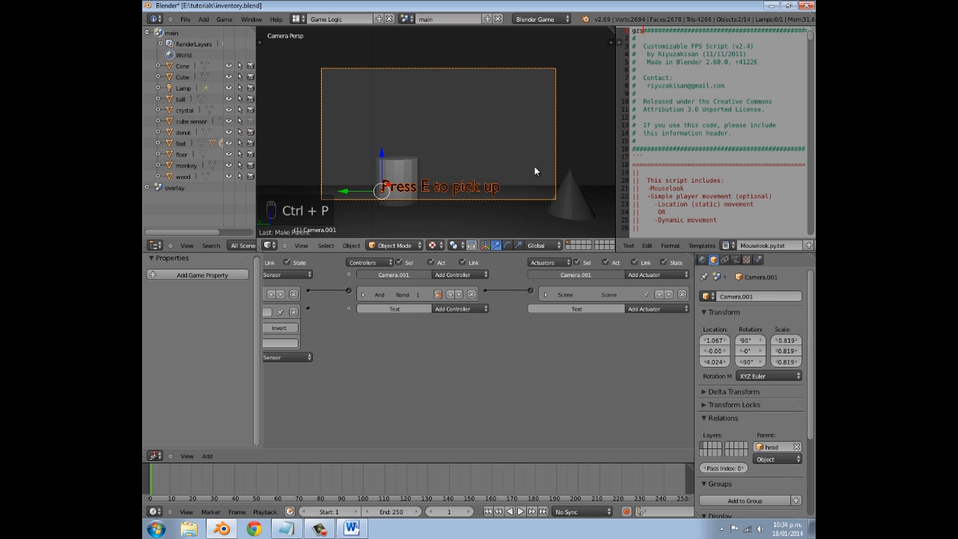
# - Deselect everything and run the game briefly to check the prompt over the inventory overlay
pyautogui.press('a')
pyautogui.press('p')
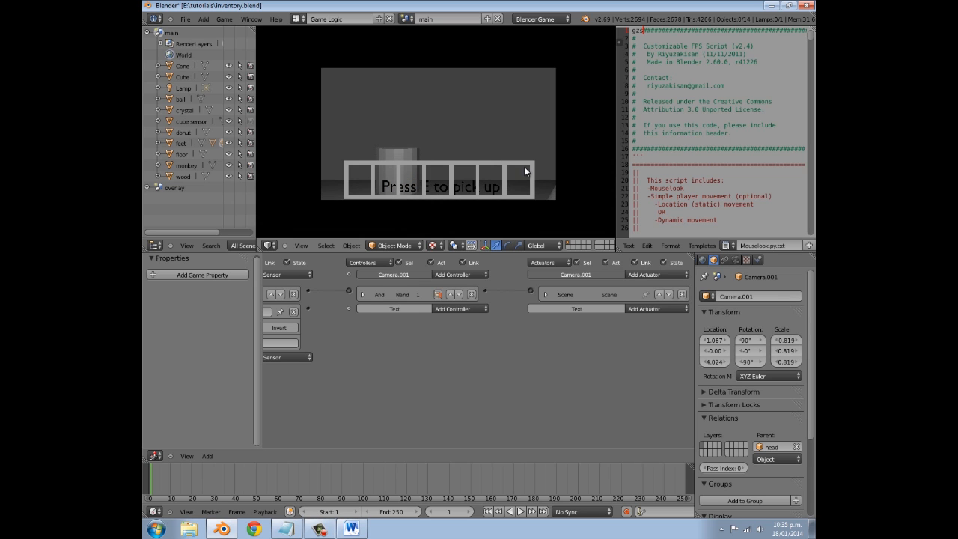
pyautogui.press('Escape')
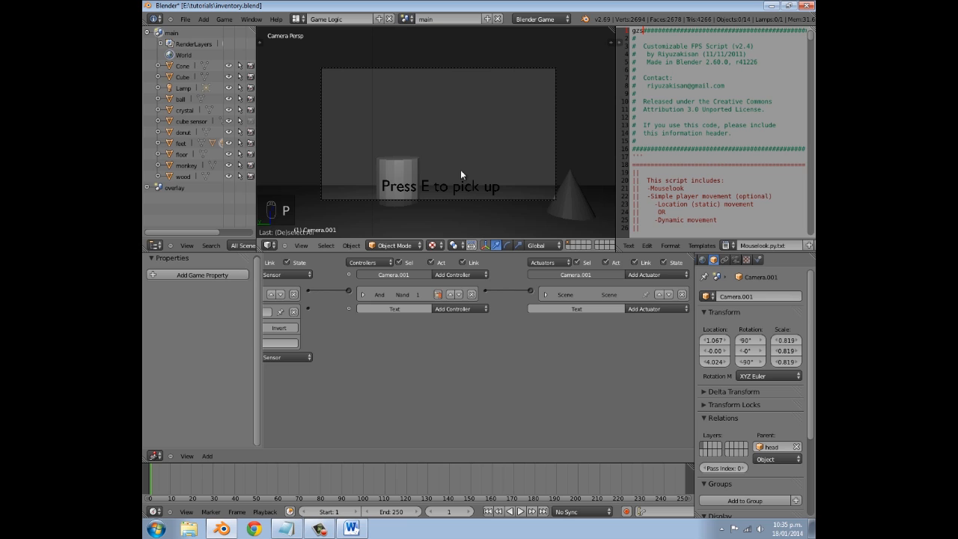
# - Select the text prompt and create a new material for it
pyautogui.rightClick(488, 199)
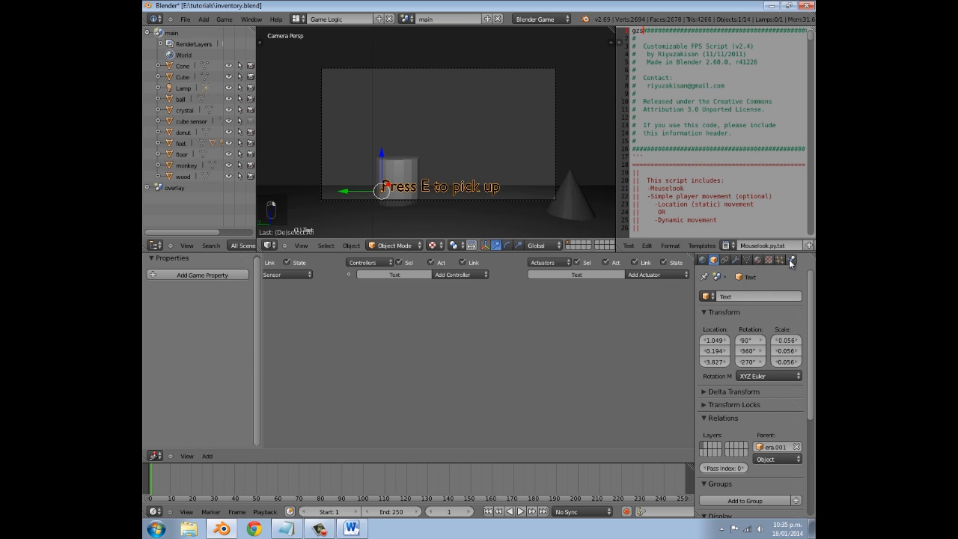
pyautogui.click(791, 259)
pyautogui.click(757, 260)
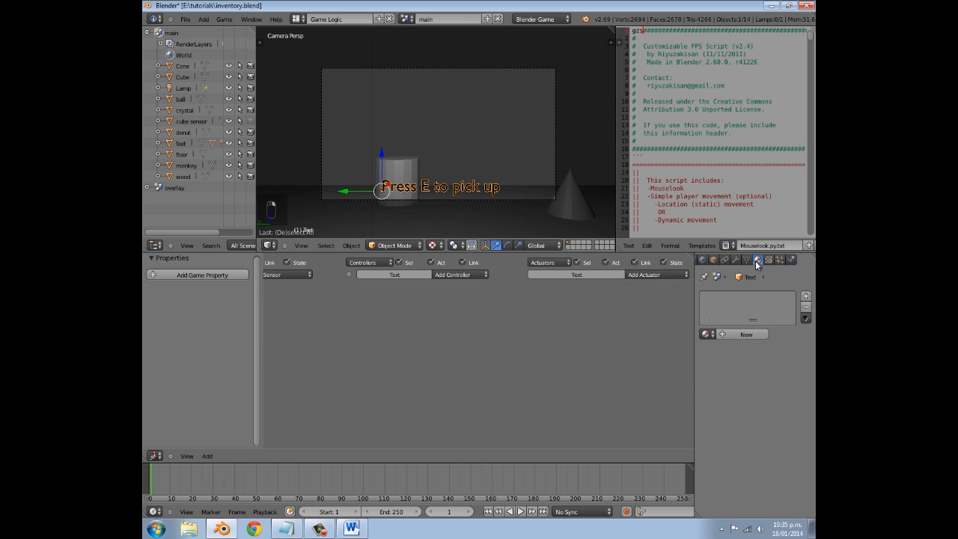
pyautogui.click(744, 334)
pyautogui.click(758, 334)
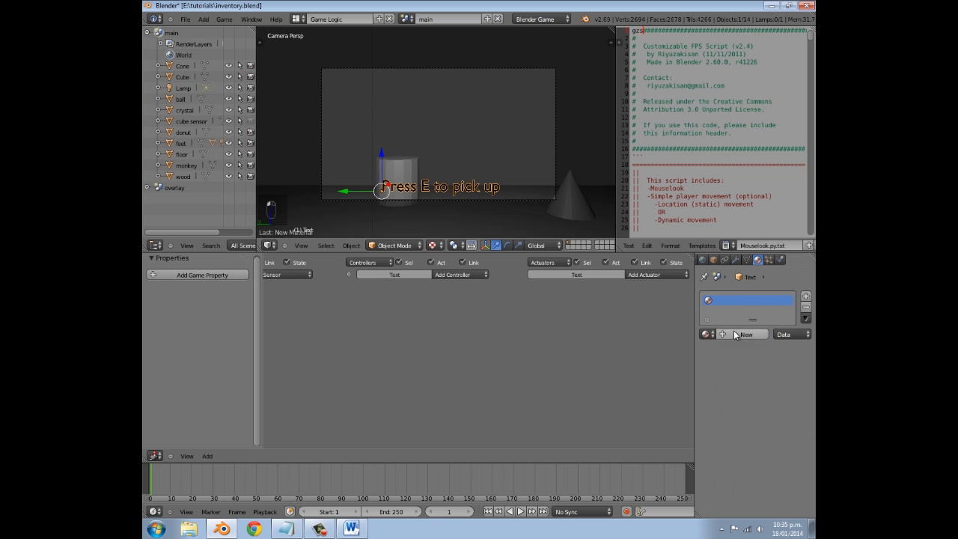
# - Assign the existing white material Material.008 to the "Press E to pick up" text
pyautogui.click(706, 334)
pyautogui.click(675, 441)
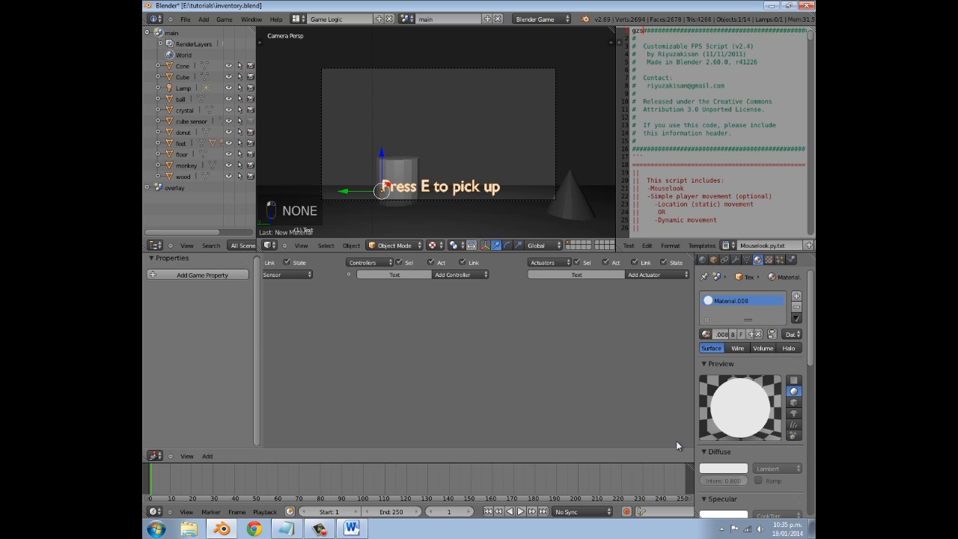
pyautogui.scroll(-5, 456, 206)
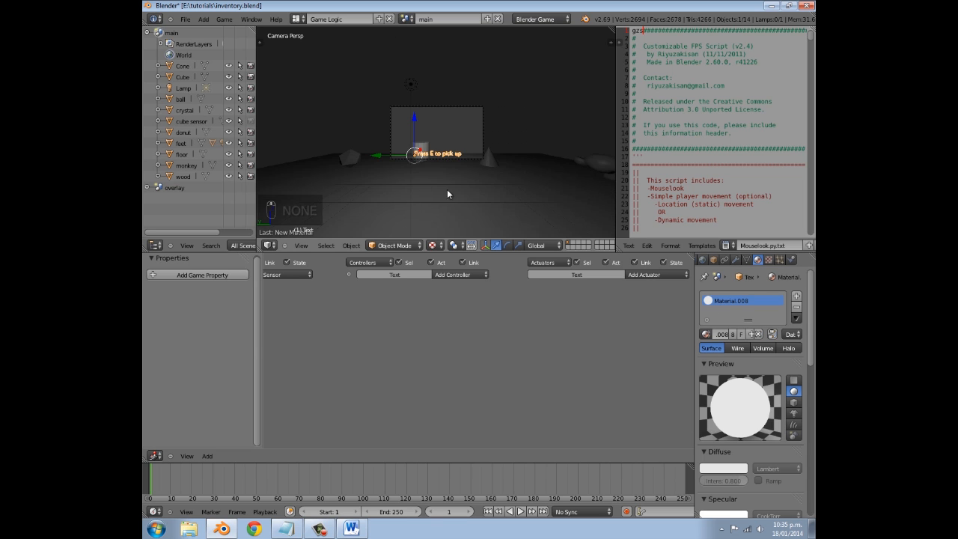
pyautogui.press('KP_0')
# - Set the current frame to 0 in both the main and overlay scenes, ending back in the main scene
pyautogui.rightClick(483, 139)
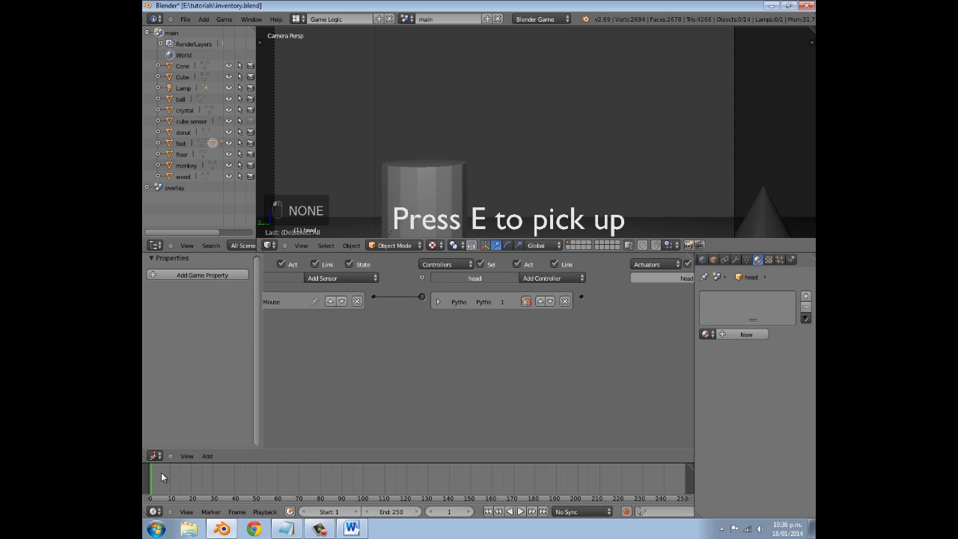
pyautogui.moveTo(165, 471); pyautogui.dragTo(149, 472)
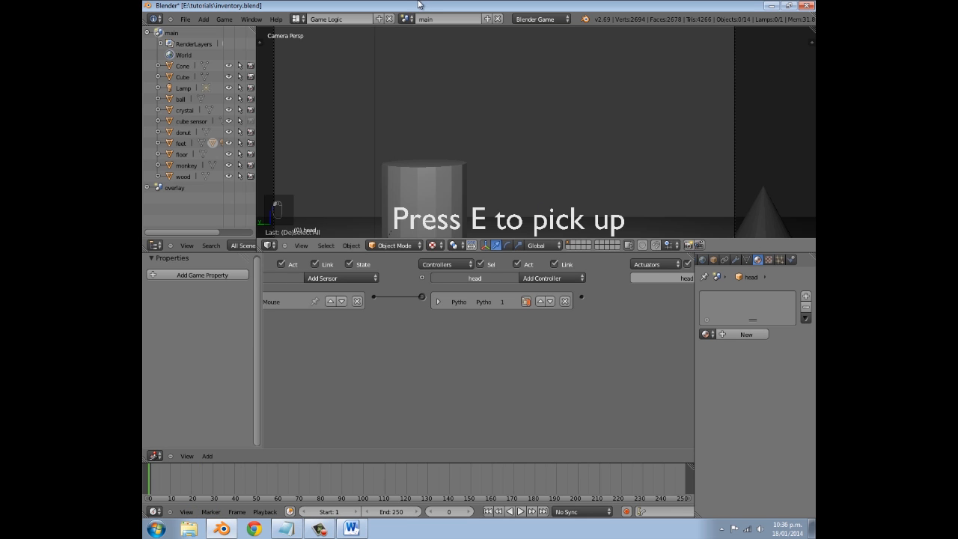
pyautogui.click(409, 21)
pyautogui.click(416, 45)
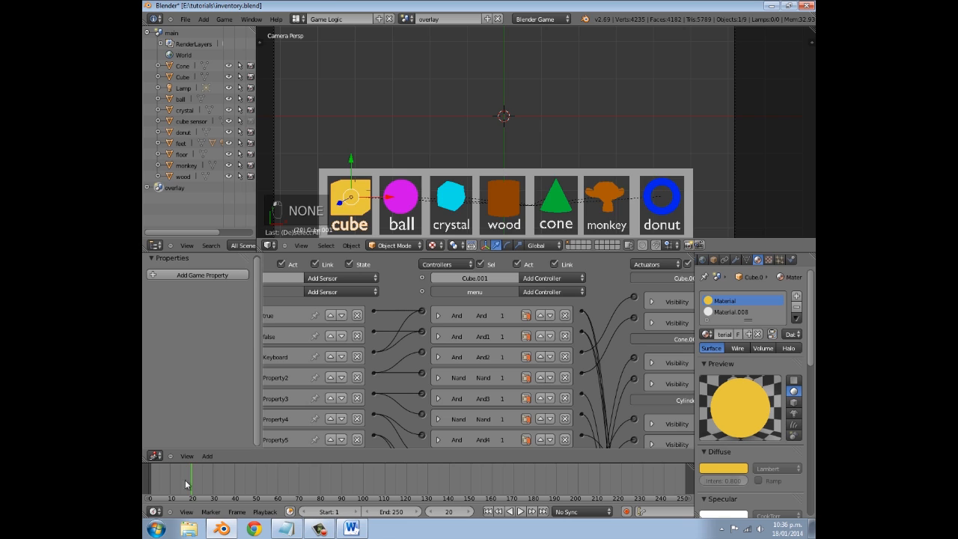
pyautogui.click(410, 18)
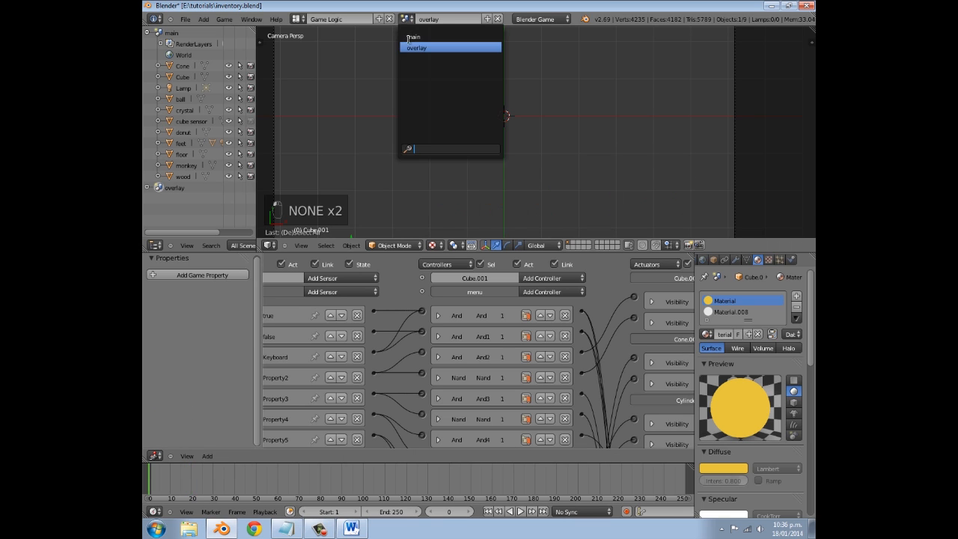
pyautogui.click(416, 33)
# - Test the game in the camera view to check how the pickup text displays, and stop it
pyautogui.scroll(-3, 506, 196)
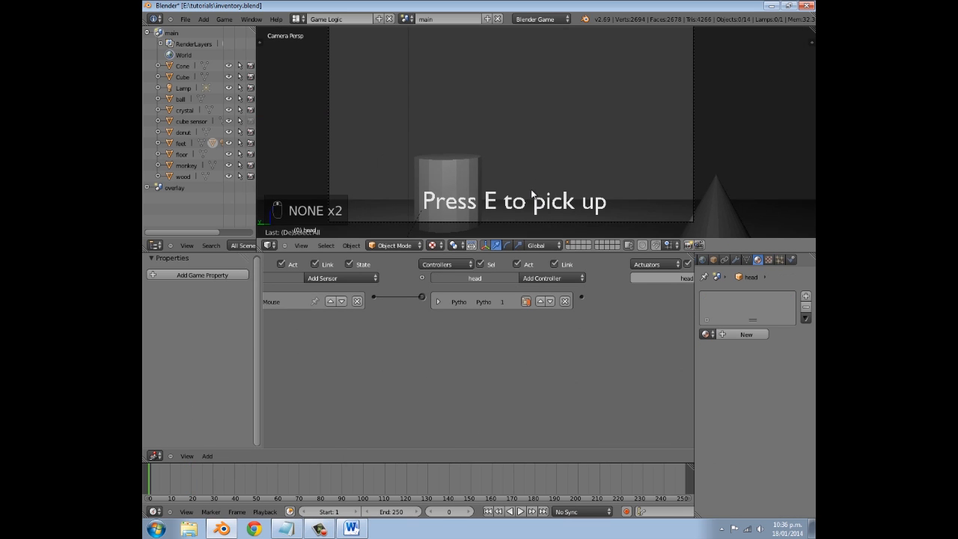
pyautogui.keyDown('shift'); pyautogui.moveTo(542, 166); pyautogui.dragTo(542, 175, button='middle'); pyautogui.keyUp('shift')
pyautogui.press('p')
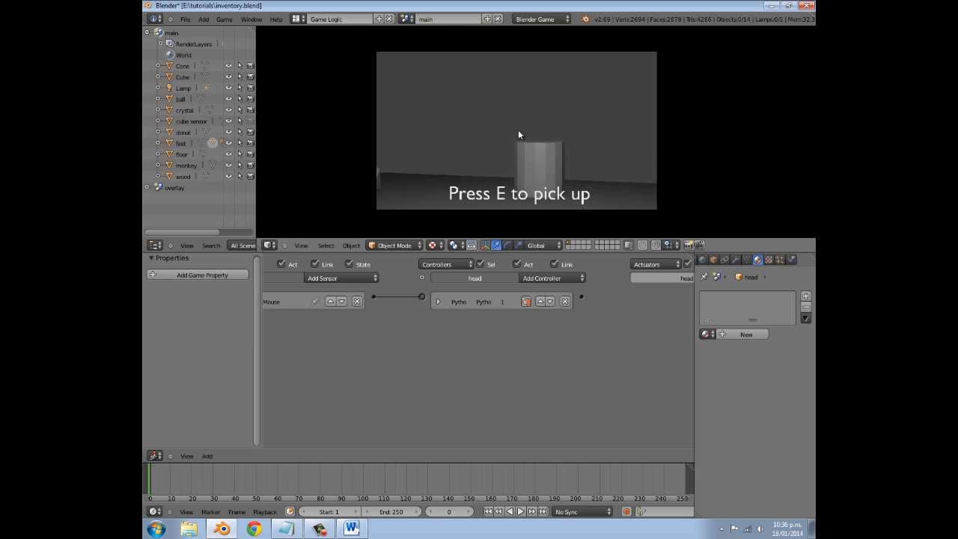
pyautogui.press('Escape')
# - Make the "Press E to pick up" text start Invisible through its physics settings
pyautogui.rightClick(526, 197)
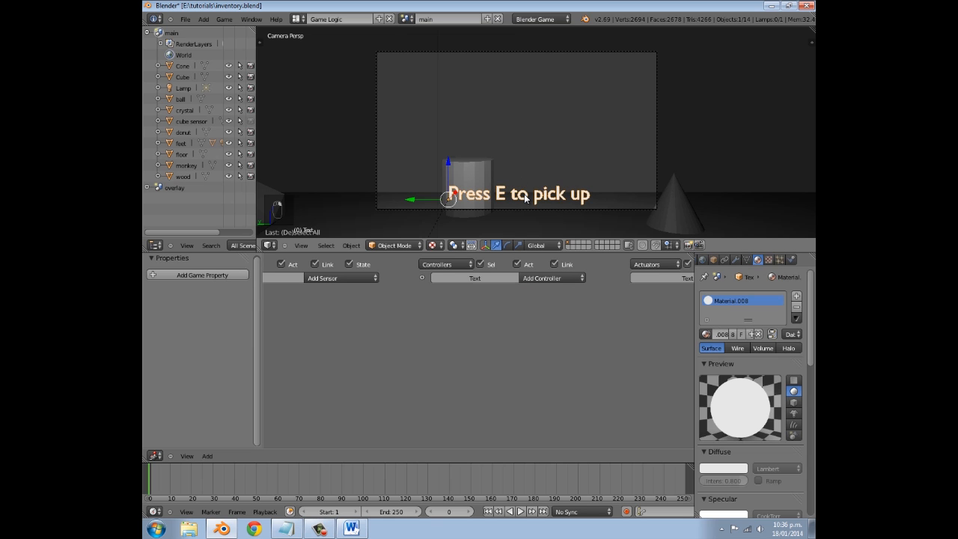
pyautogui.click(791, 258)
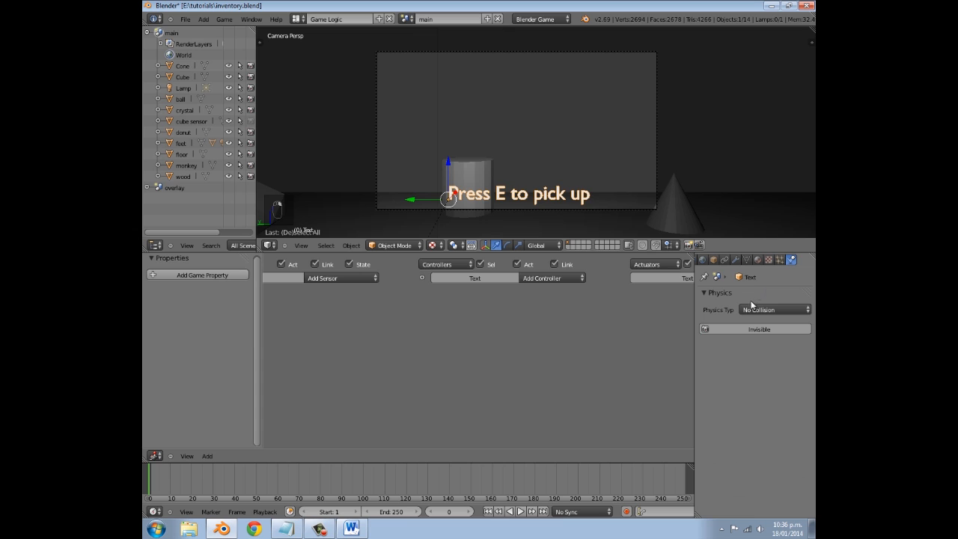
pyautogui.click(753, 329)
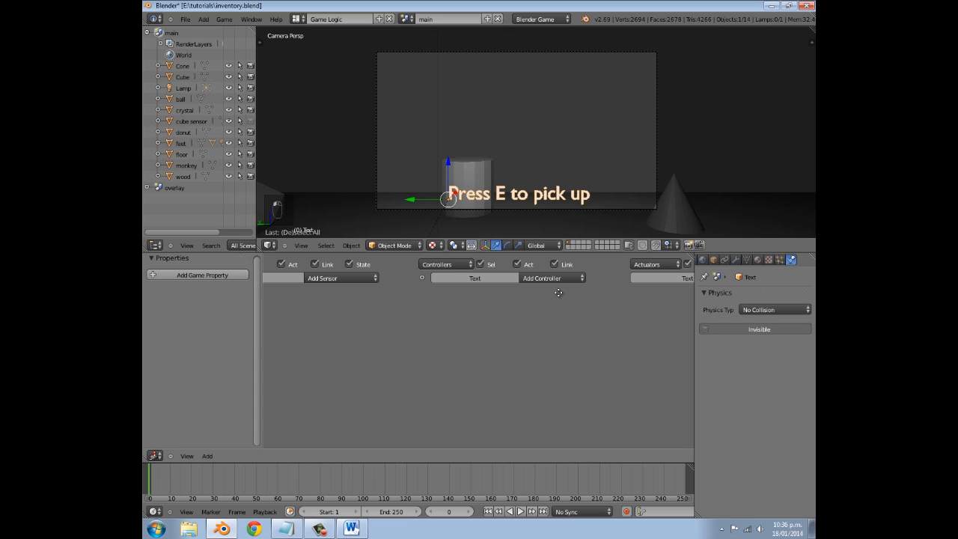
# - Add two Visibility actuators to the text, one with Visible on and Visibility1 with Visible off, and collapse both
pyautogui.keyDown('ctrl'); pyautogui.scroll(-3, 584, 292); pyautogui.keyUp('ctrl')
pyautogui.click(629, 281)
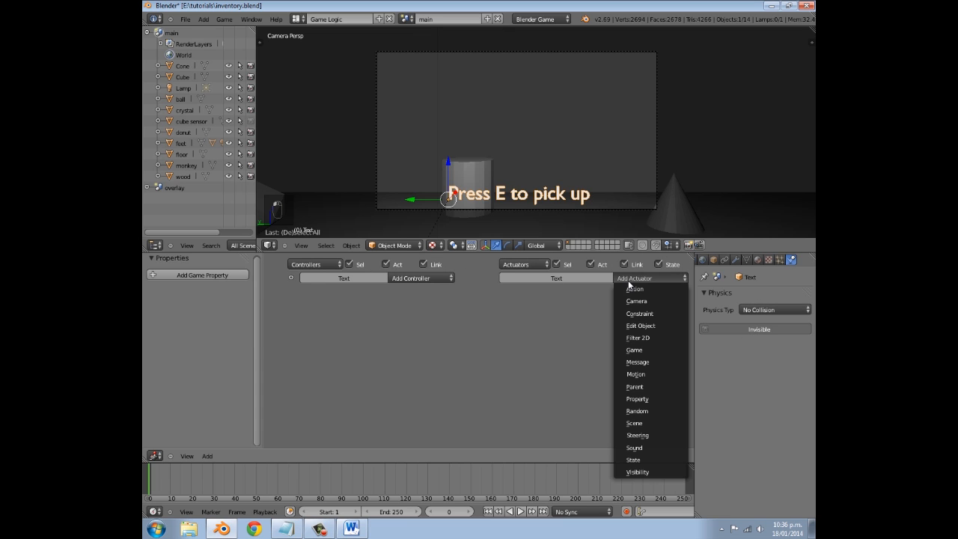
pyautogui.press('v')
pyautogui.click(628, 280)
pyautogui.press('v')
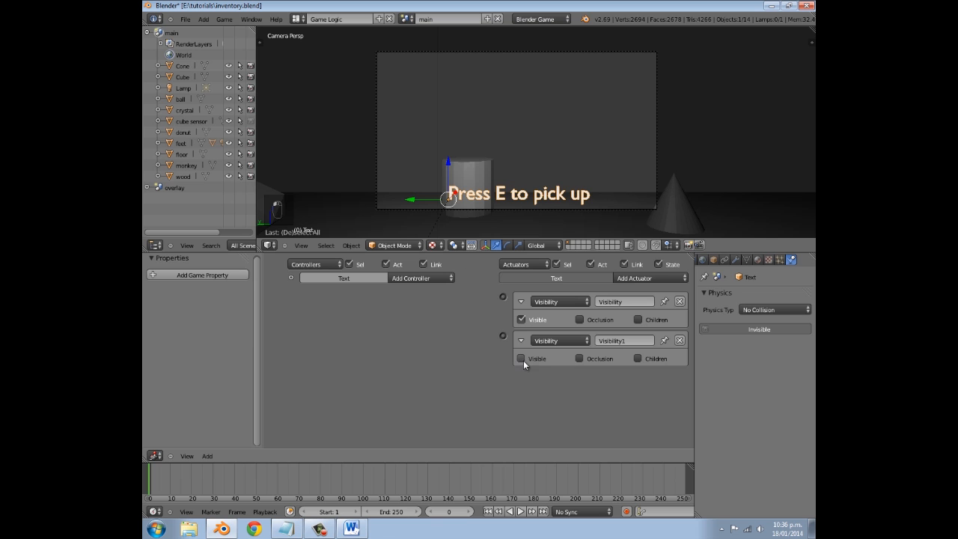
pyautogui.click(520, 301)
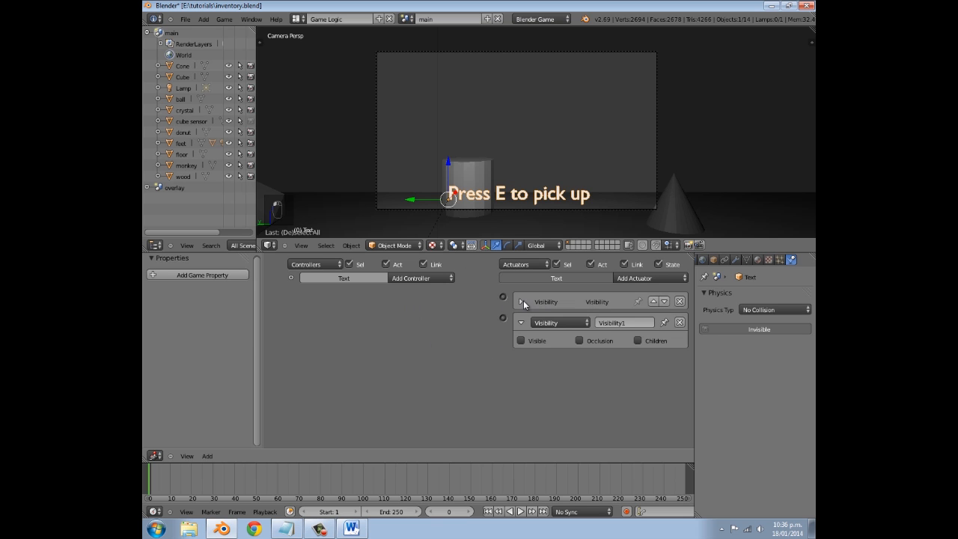
pyautogui.click(523, 323)
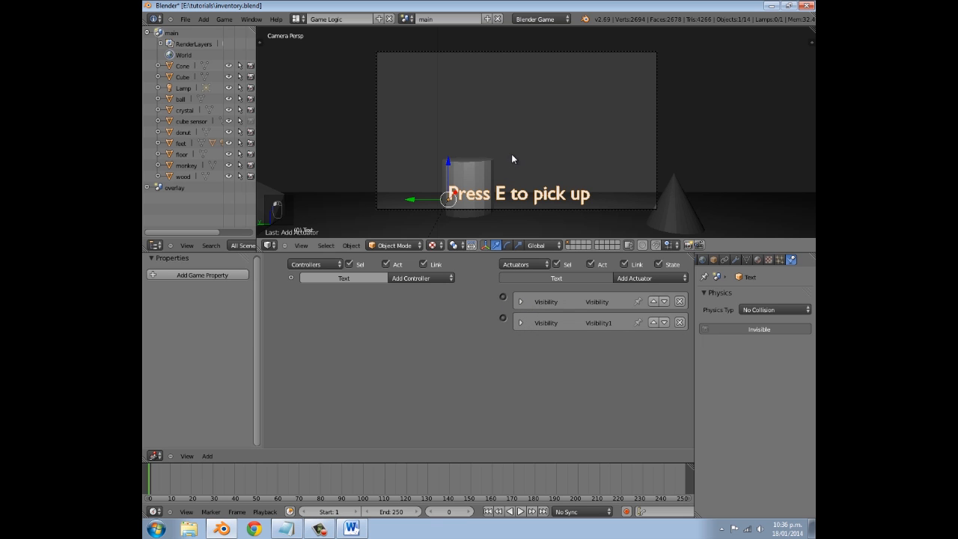
# - Enable Collision Bounds with Box bounds on the cube sensor
pyautogui.scroll(-3, 515, 157)
pyautogui.moveTo(476, 142); pyautogui.dragTo(408, 165, button='middle')
pyautogui.press('KP_5')
pyautogui.scroll(-7, 514, 109)
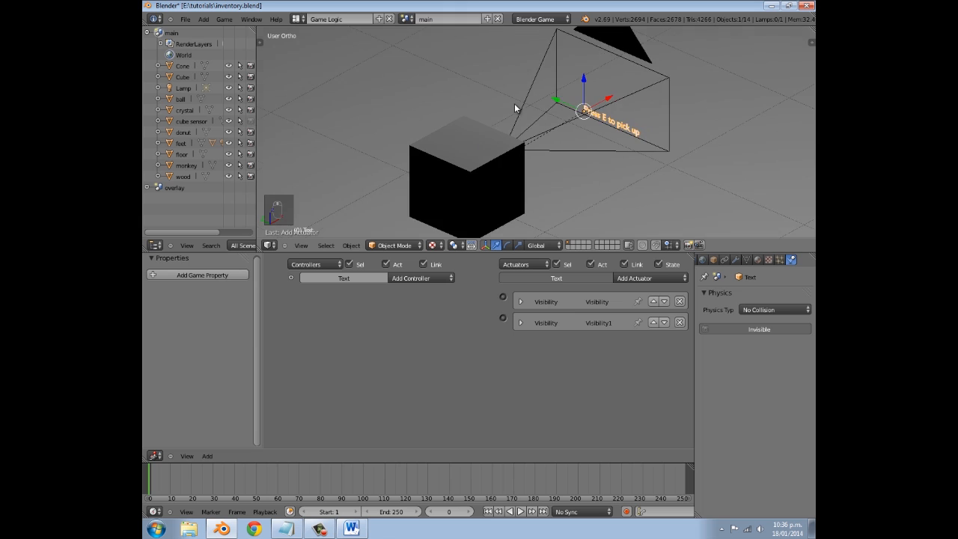
pyautogui.scroll(-3, 515, 109)
pyautogui.scroll(4, 524, 119)
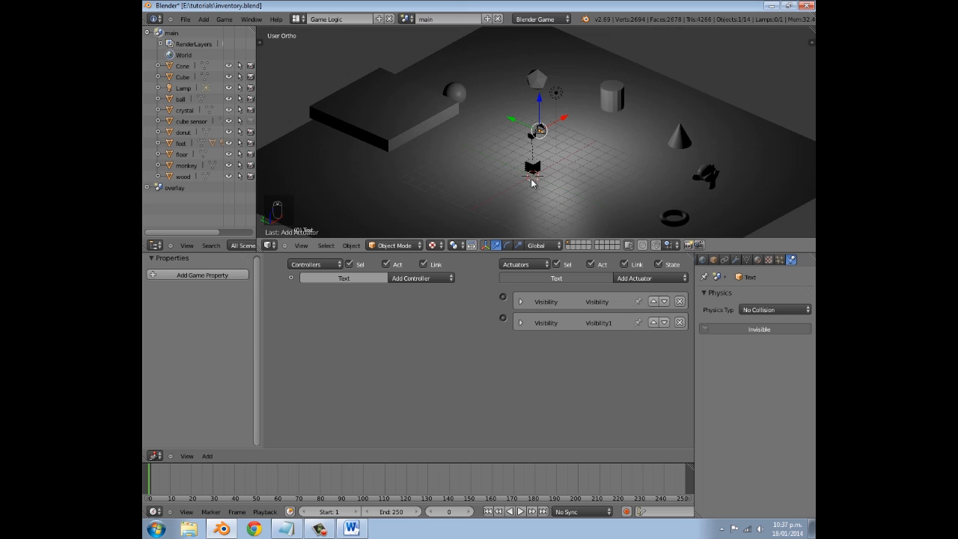
pyautogui.rightClick(393, 128)
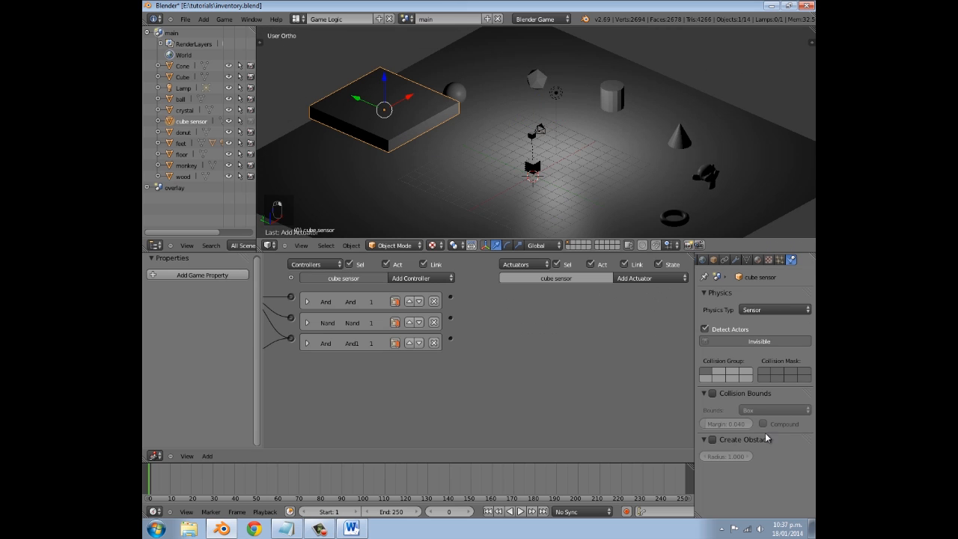
pyautogui.click(712, 393)
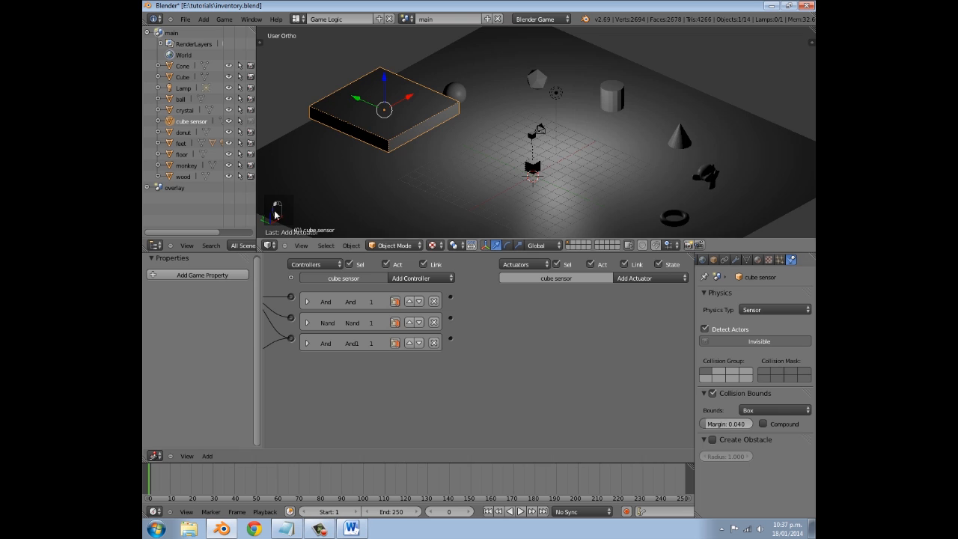
# - Lower the cube sensor about 1.03 units along the global Z axis
pyautogui.scroll(3, 408, 128)
pyautogui.keyDown('shift'); pyautogui.moveTo(408, 123); pyautogui.dragTo(541, 132, button='middle'); pyautogui.keyUp('shift')
pyautogui.press('g')
pyautogui.press('z')
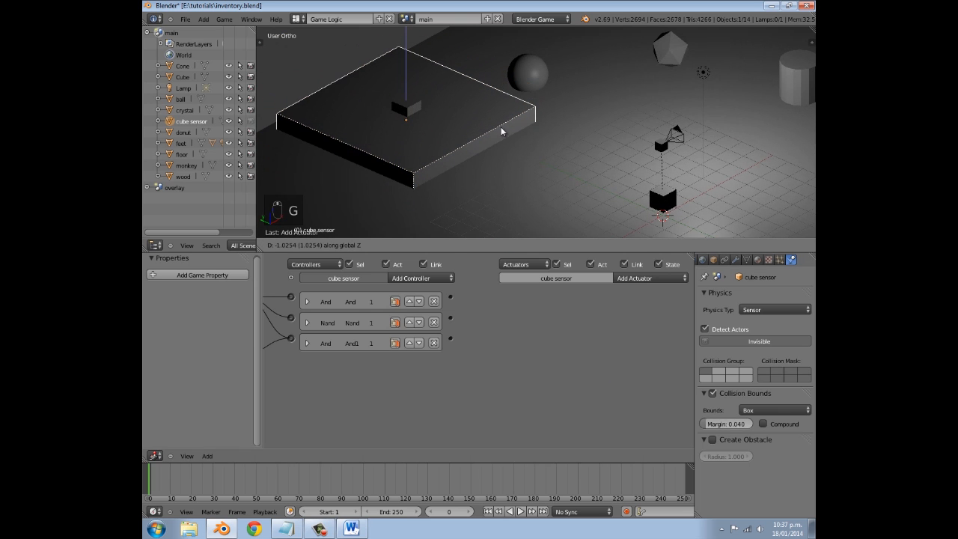
pyautogui.click(501, 128)
pyautogui.scroll(4, 718, 150)
pyautogui.keyDown('shift'); pyautogui.moveTo(702, 147); pyautogui.dragTo(557, 133, button='middle'); pyautogui.keyUp('shift')
pyautogui.scroll(-2, 557, 125)
pyautogui.scroll(3, 639, 141)
pyautogui.scroll(-3, 598, 138)
pyautogui.press('g')
pyautogui.rightClick(337, 123)
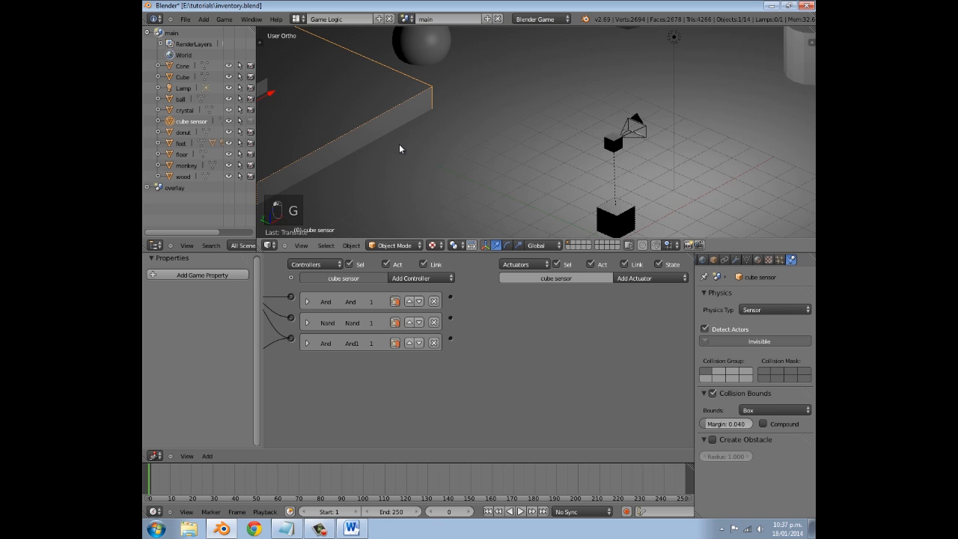
# - Add the text to the cube sensor selection, linking the sensor's And controller to Visibility and its Nand controller to Visibility1
pyautogui.scroll(3, 555, 137)
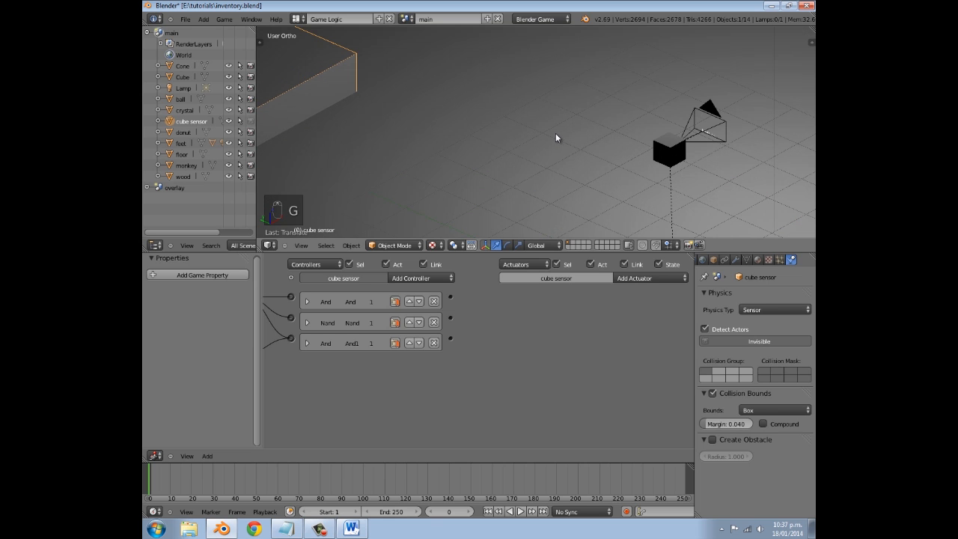
pyautogui.moveTo(556, 139); pyautogui.dragTo(642, 139, button='middle')
pyautogui.keyDown('shift'); pyautogui.rightClick(623, 137); pyautogui.keyUp('shift')
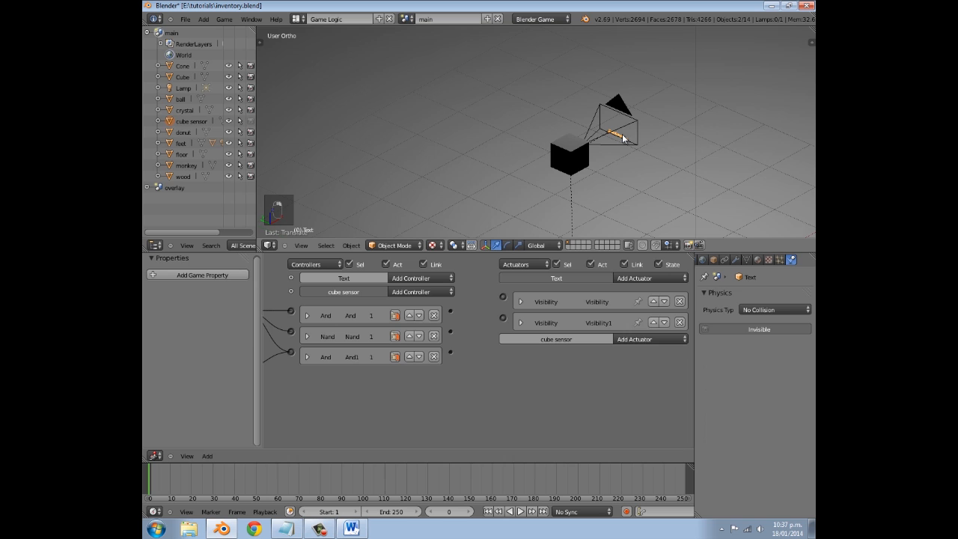
pyautogui.moveTo(447, 319); pyautogui.dragTo(525, 354, button='middle')
pyautogui.moveTo(282, 372); pyautogui.dragTo(413, 384, button='middle')
pyautogui.moveTo(627, 328); pyautogui.dragTo(522, 323, button='middle')
pyautogui.moveTo(606, 311)
pyautogui.mouseDown()
pyautogui.moveTo(607, 297)
pyautogui.moveTo(622, 302)
pyautogui.mouseUp()
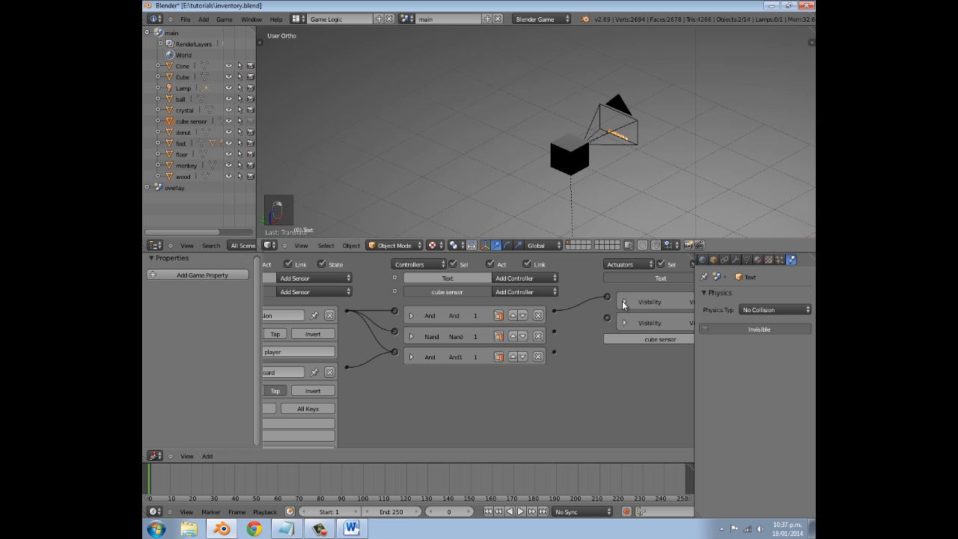
pyautogui.moveTo(554, 330); pyautogui.dragTo(607, 314)
pyautogui.click(626, 323)
pyautogui.click(626, 323)
# - Link the cube sensor's And1 controller to the text's Visibility1 actuator
pyautogui.scroll(-2, 556, 335)
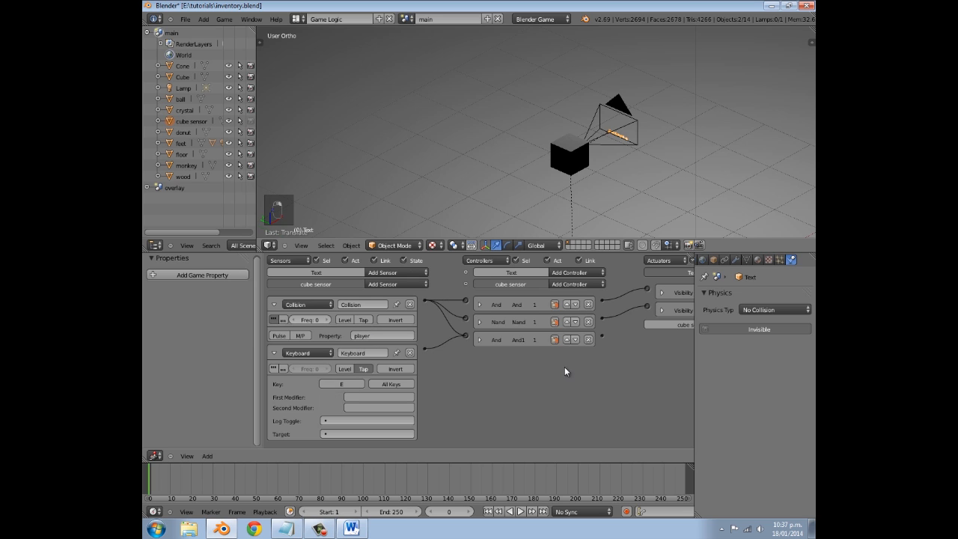
pyautogui.moveTo(552, 335); pyautogui.dragTo(454, 336, button='middle')
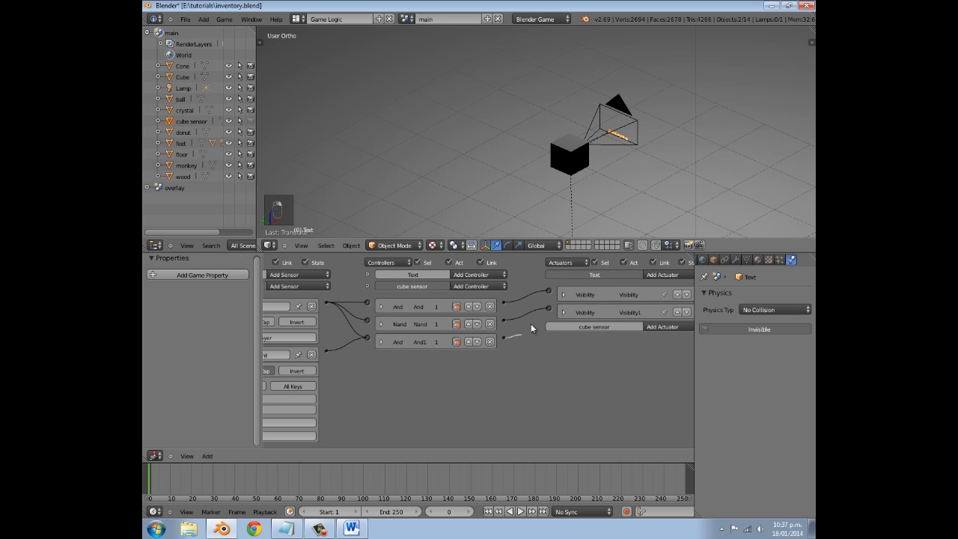
pyautogui.moveTo(546, 314); pyautogui.dragTo(551, 309)
pyautogui.moveTo(536, 366); pyautogui.dragTo(634, 372, button='middle')
# - Add an Edit Object actuator set to End Object on the cube sensor and link its And1 controller to it
pyautogui.scroll(-6, 491, 215)
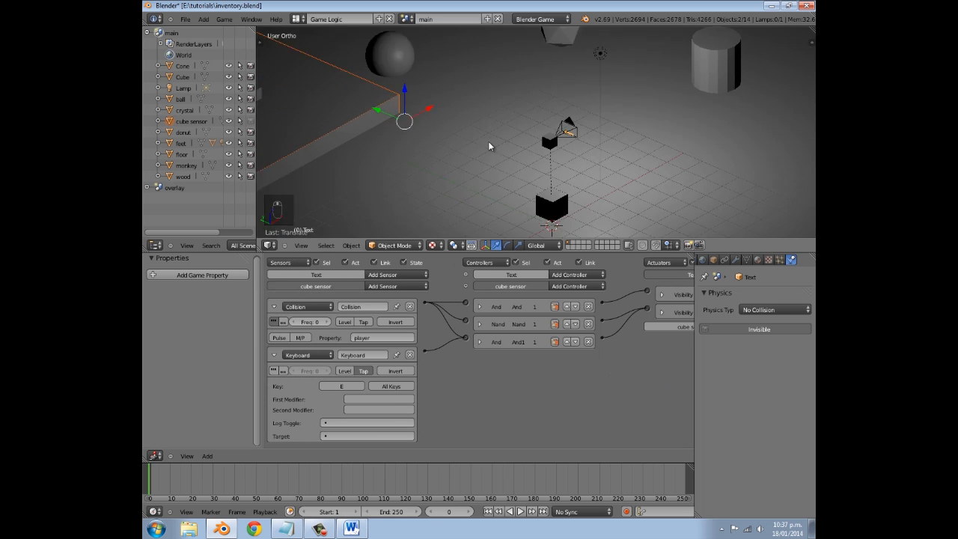
pyautogui.rightClick(463, 156)
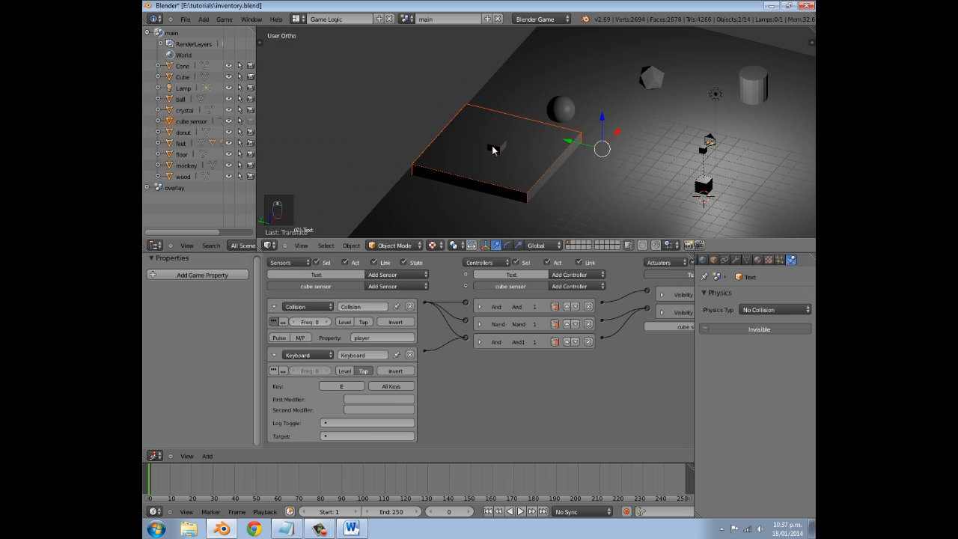
pyautogui.keyDown('ctrl'); pyautogui.scroll(2, 583, 149); pyautogui.keyUp('ctrl')
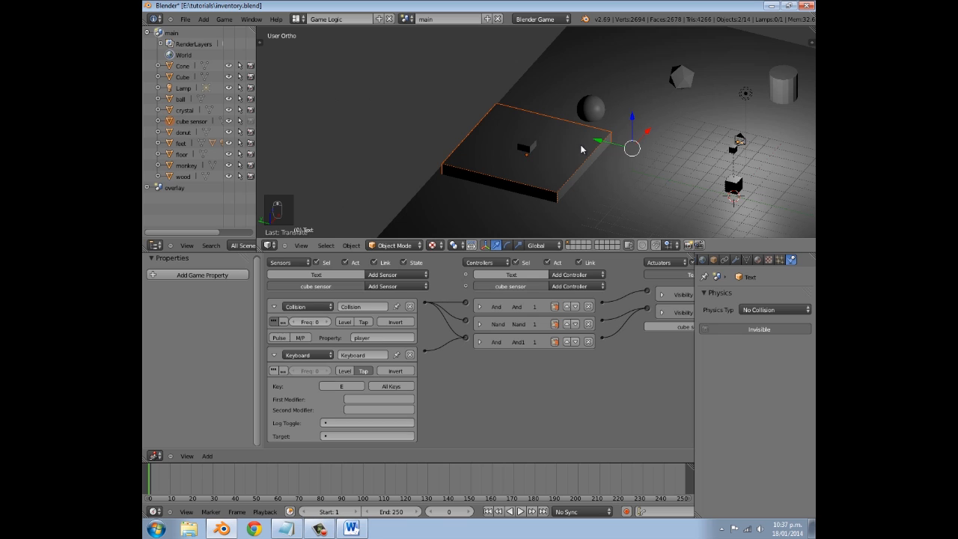
pyautogui.rightClick(580, 149)
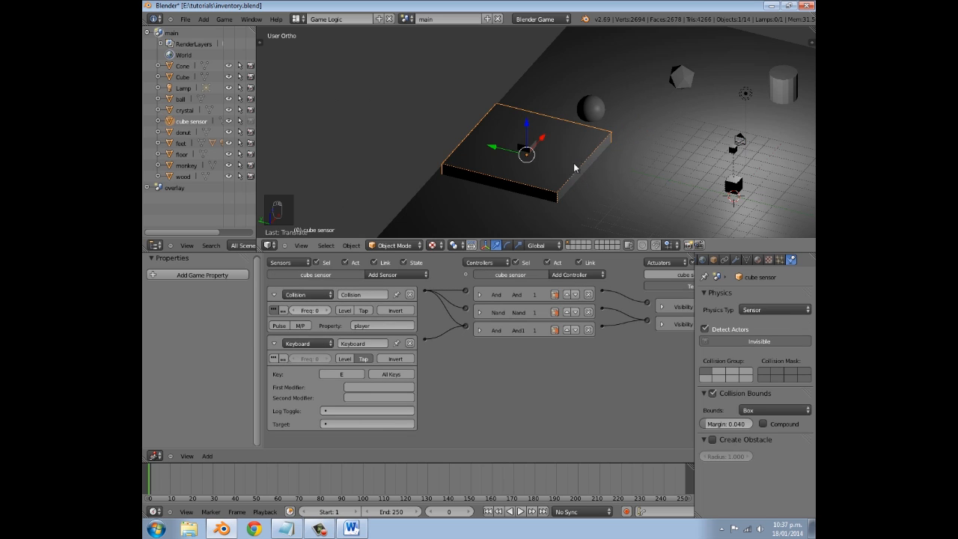
pyautogui.moveTo(621, 298); pyautogui.dragTo(504, 299, button='middle')
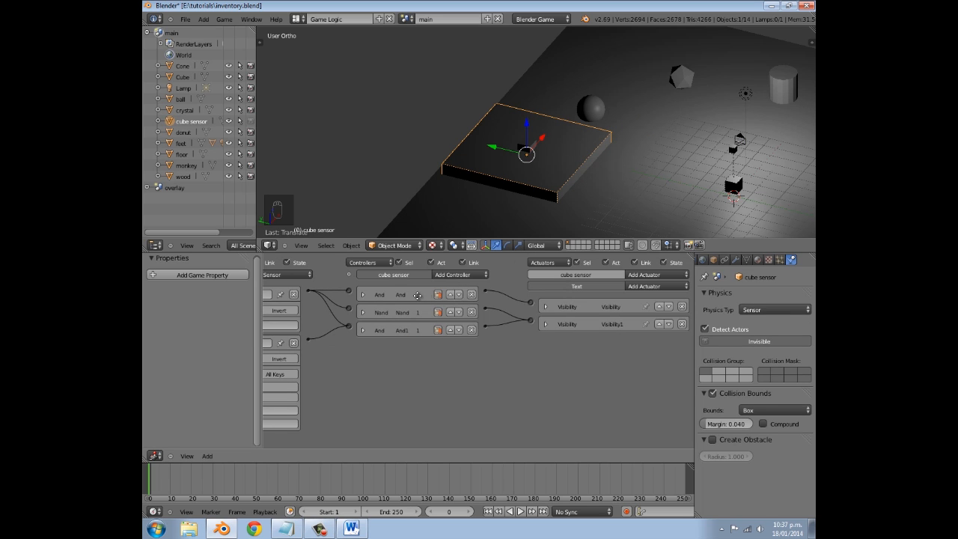
pyautogui.click(645, 275)
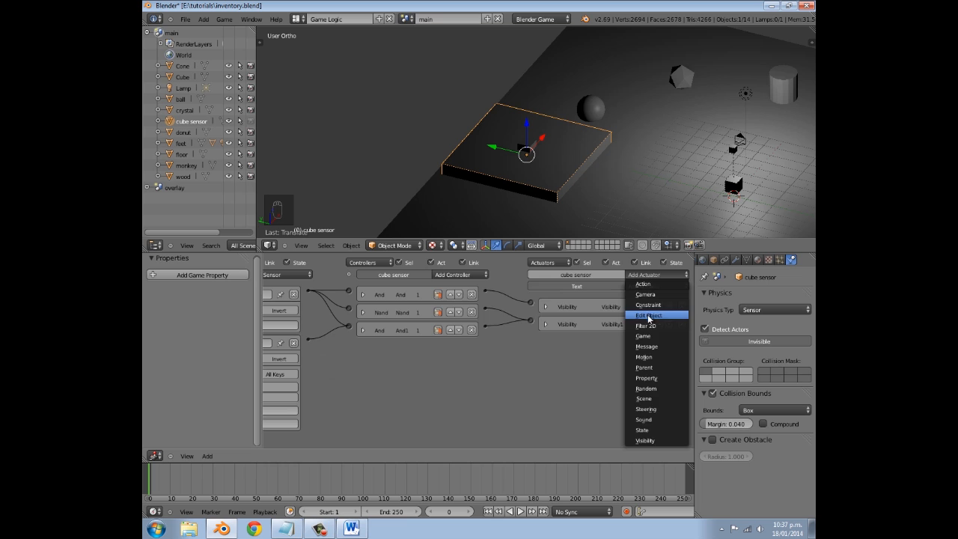
pyautogui.click(648, 315)
pyautogui.click(599, 311)
pyautogui.click(605, 295)
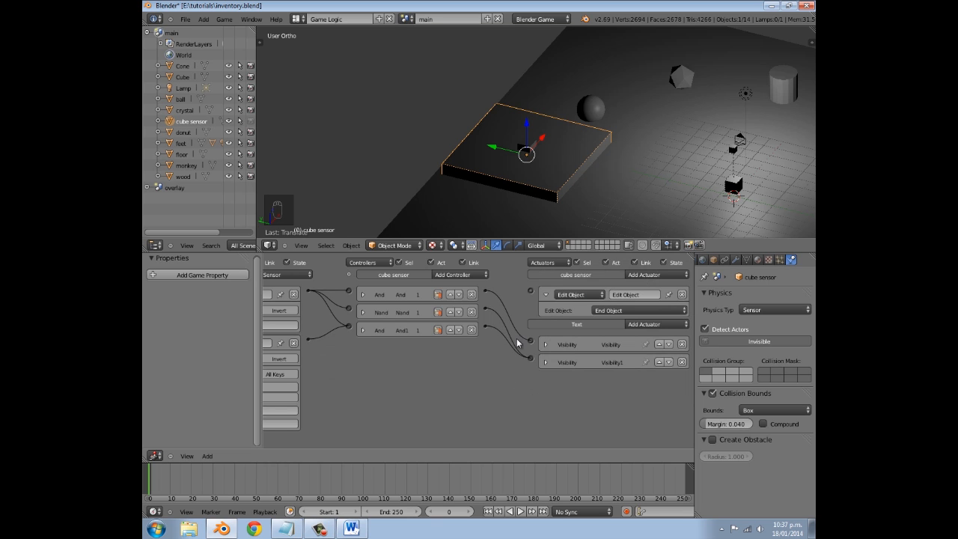
pyautogui.moveTo(487, 330); pyautogui.dragTo(530, 291)
pyautogui.click(545, 295)
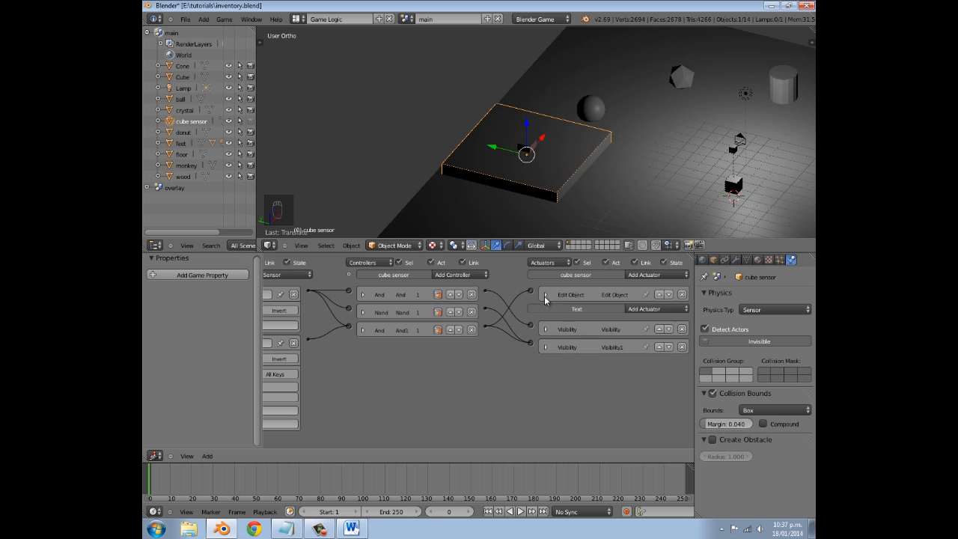
pyautogui.scroll(3, 550, 206)
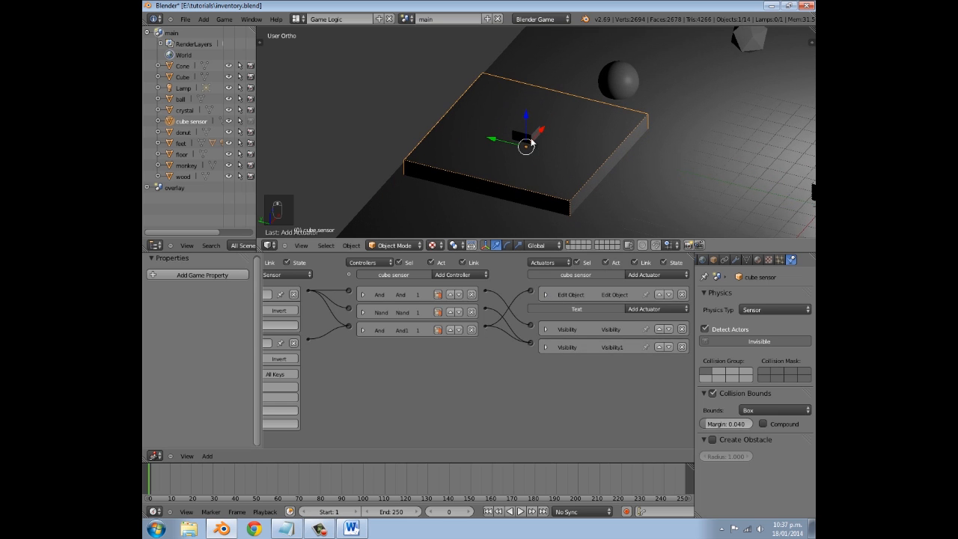
# - Add an Edit Object actuator set to End Object on the cube and link the cube sensor's And1 controller to it
pyautogui.rightClick(528, 133)
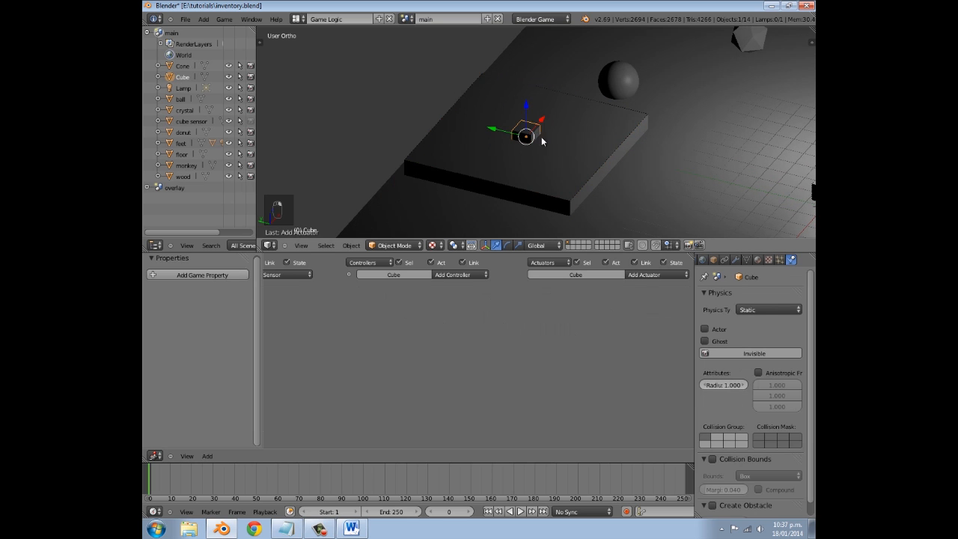
pyautogui.click(644, 274)
pyautogui.click(640, 312)
pyautogui.click(605, 315)
pyautogui.click(607, 293)
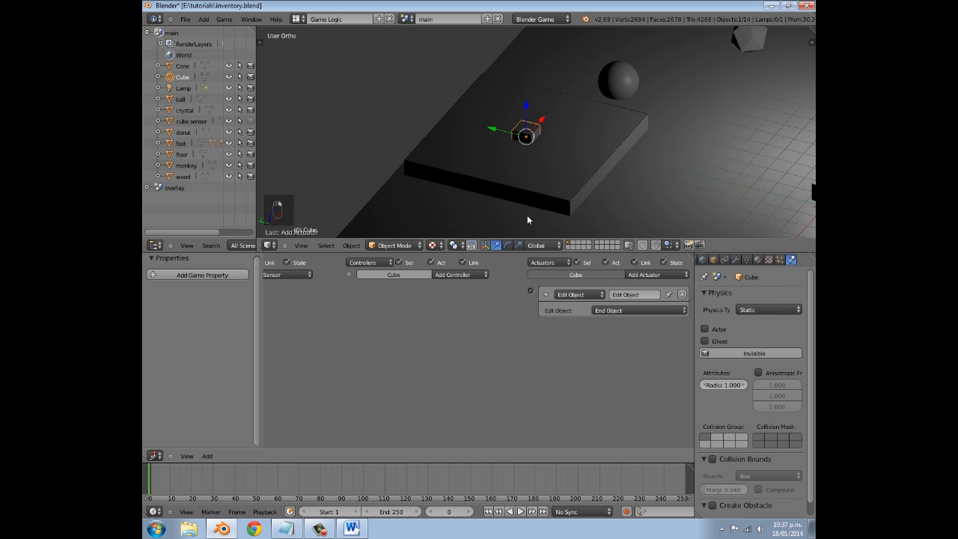
pyautogui.keyDown('shift'); pyautogui.rightClick(570, 162); pyautogui.keyUp('shift')
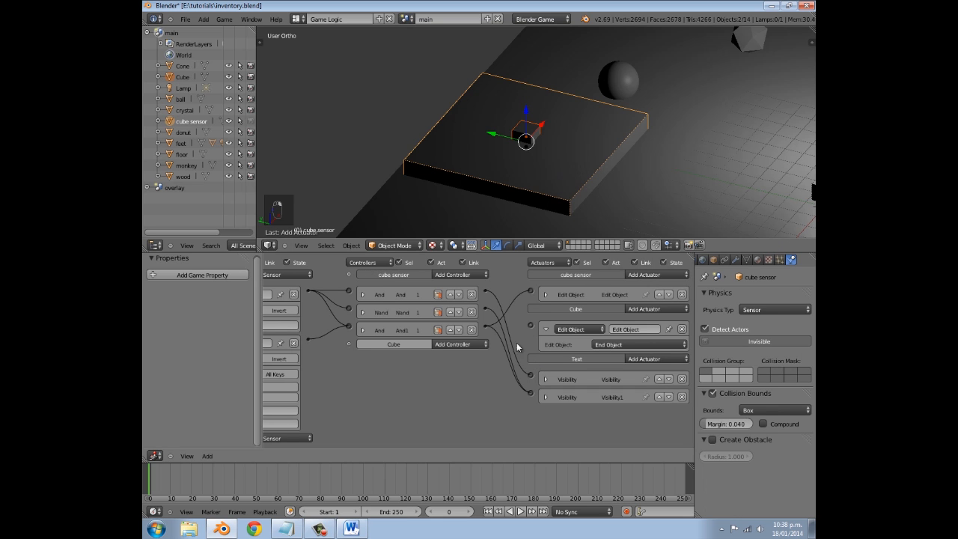
pyautogui.moveTo(487, 326); pyautogui.dragTo(531, 325)
# - Collapse the cube sensor's Collision and Keyboard sensors and the cube's Edit Object actuator
pyautogui.moveTo(472, 340); pyautogui.dragTo(562, 348, button='middle')
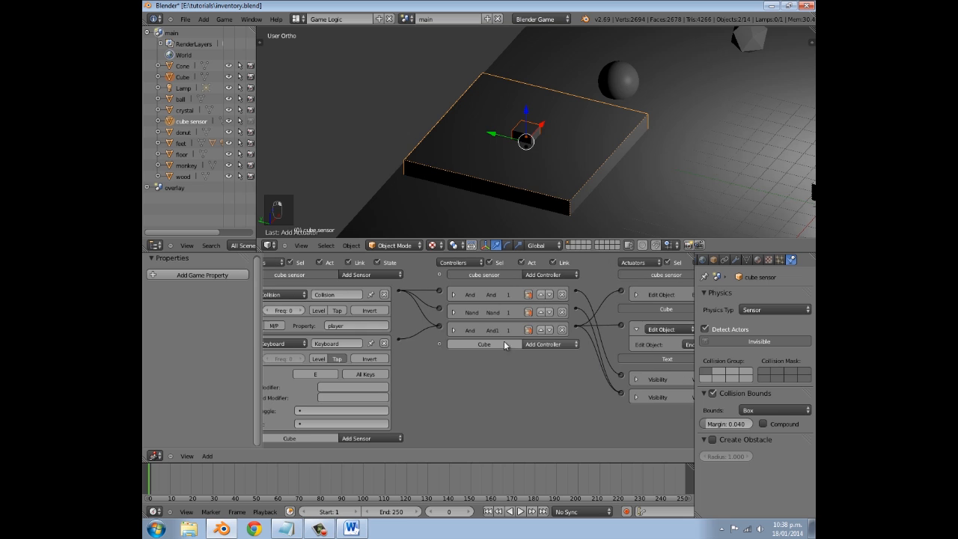
pyautogui.moveTo(294, 337); pyautogui.dragTo(315, 335, button='middle')
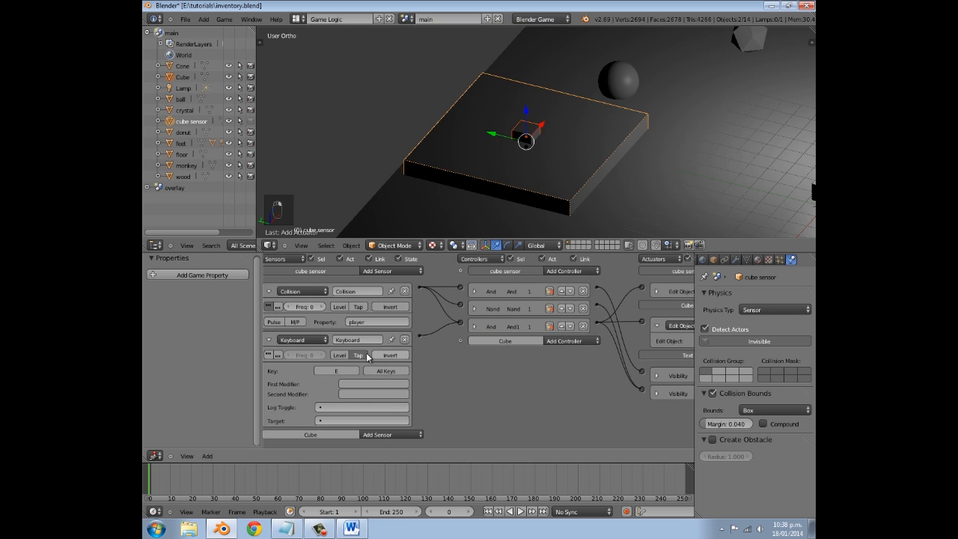
pyautogui.click(268, 294)
pyautogui.click(270, 312)
pyautogui.moveTo(479, 383); pyautogui.dragTo(302, 363, button='middle')
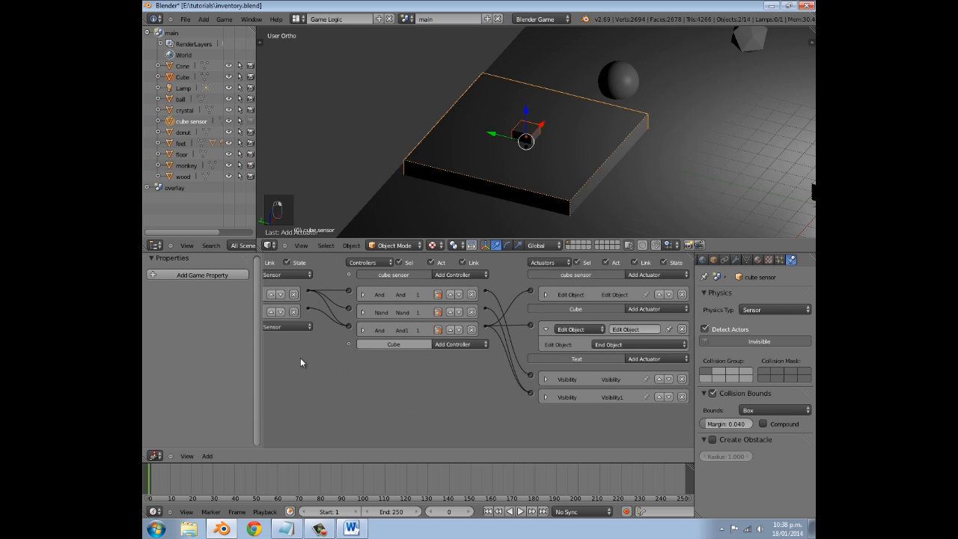
pyautogui.click(545, 329)
# - Look over the main scene's objects and check the overlay scene, returning to the main scene
pyautogui.scroll(-6, 540, 194)
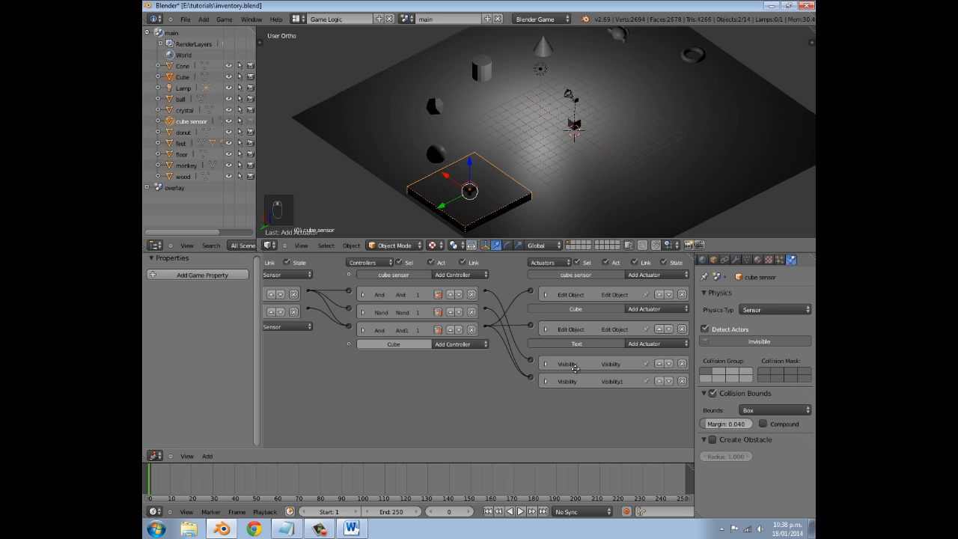
pyautogui.moveTo(537, 205); pyautogui.dragTo(664, 137, button='middle')
pyautogui.moveTo(575, 166); pyautogui.dragTo(553, 217, button='middle')
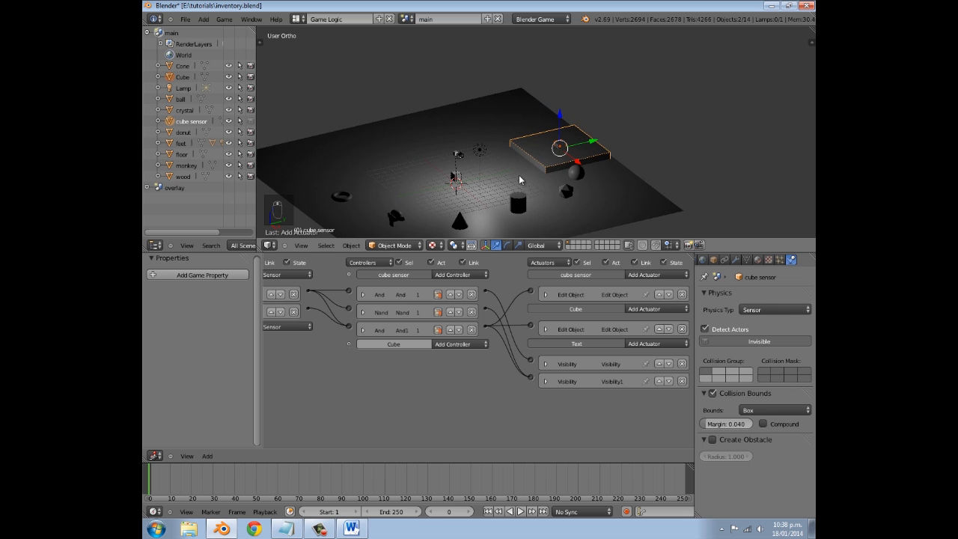
pyautogui.click(408, 19)
pyautogui.click(412, 44)
pyautogui.click(408, 19)
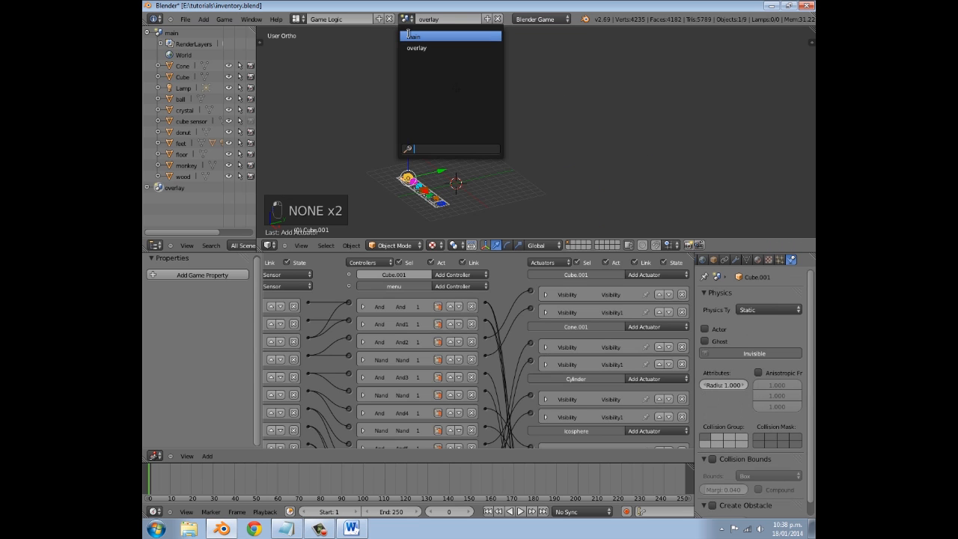
pyautogui.click(410, 36)
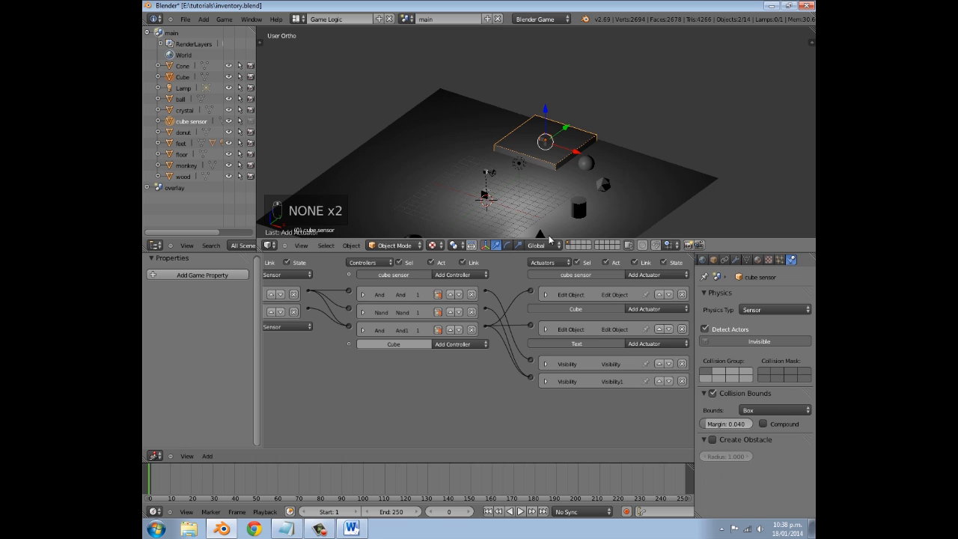
# - Add a Message actuator with subject cubeT to the cube, link the cube sensor's And1 controller to it, and collapse it
pyautogui.scroll(2, 590, 314)
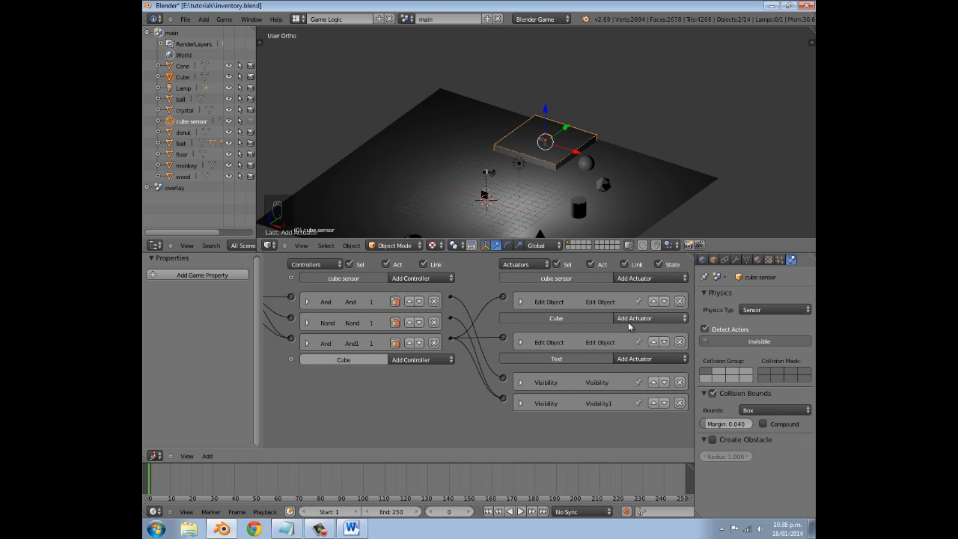
pyautogui.click(633, 282)
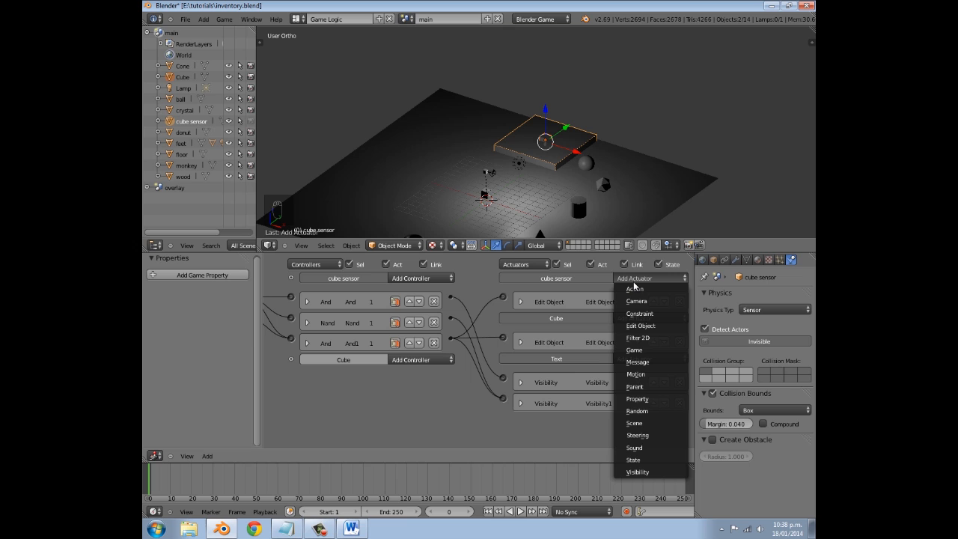
pyautogui.click(648, 318)
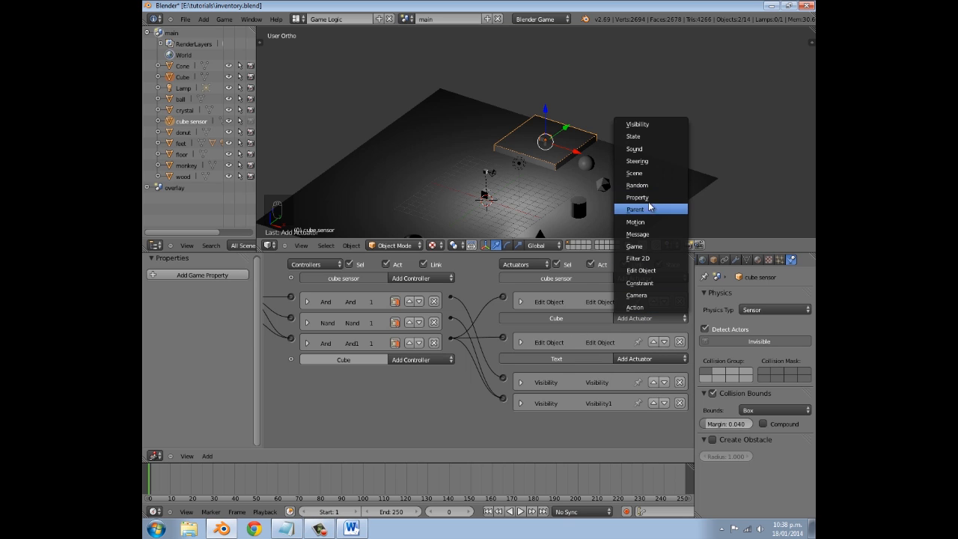
pyautogui.click(648, 234)
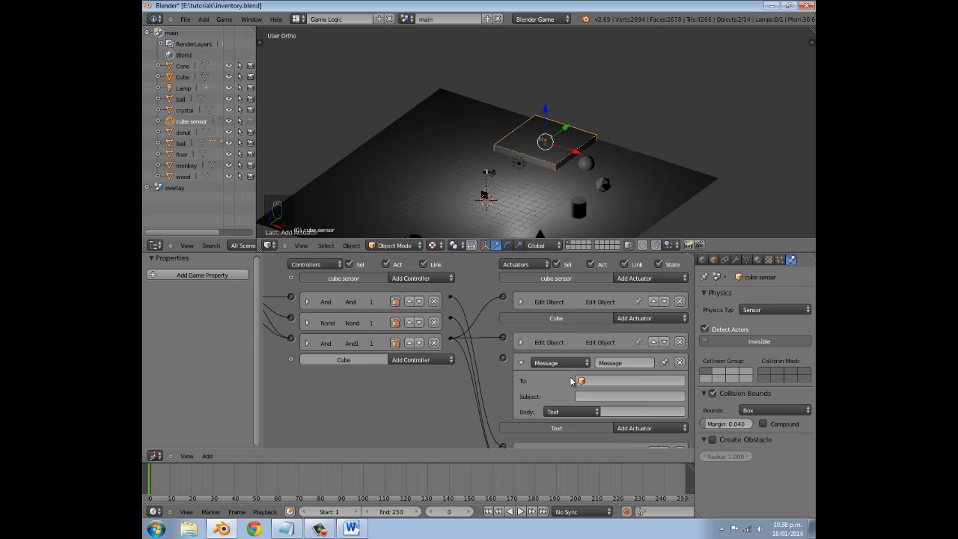
pyautogui.scroll(-3, 591, 347)
pyautogui.moveTo(465, 298); pyautogui.dragTo(515, 315)
pyautogui.moveTo(576, 342); pyautogui.dragTo(512, 342, button='middle')
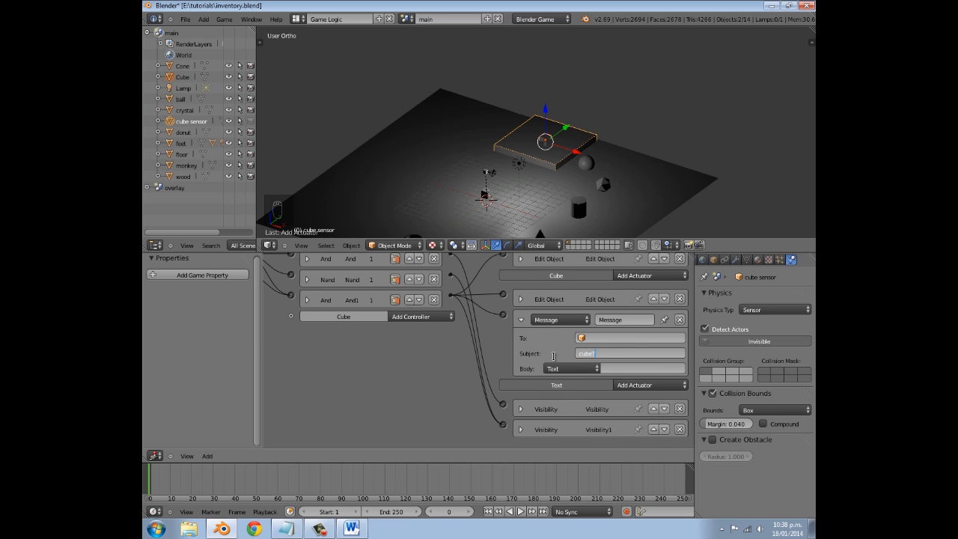
pyautogui.press('Return')
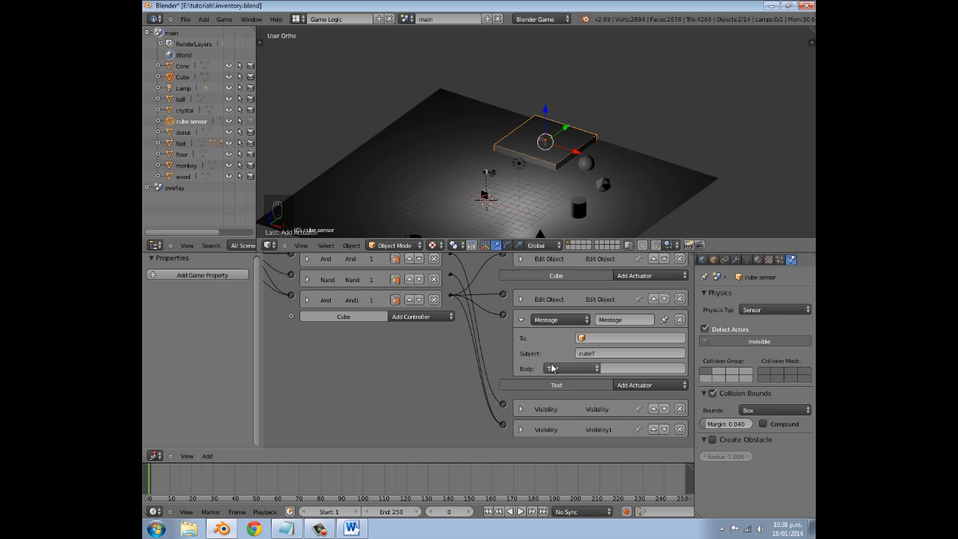
pyautogui.click(523, 322)
pyautogui.click(520, 362)
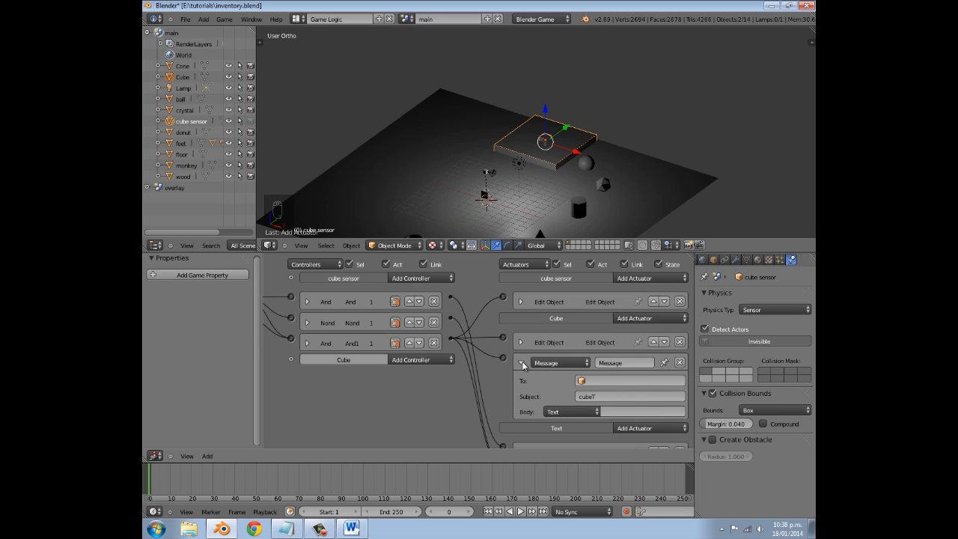
pyautogui.click(520, 362)
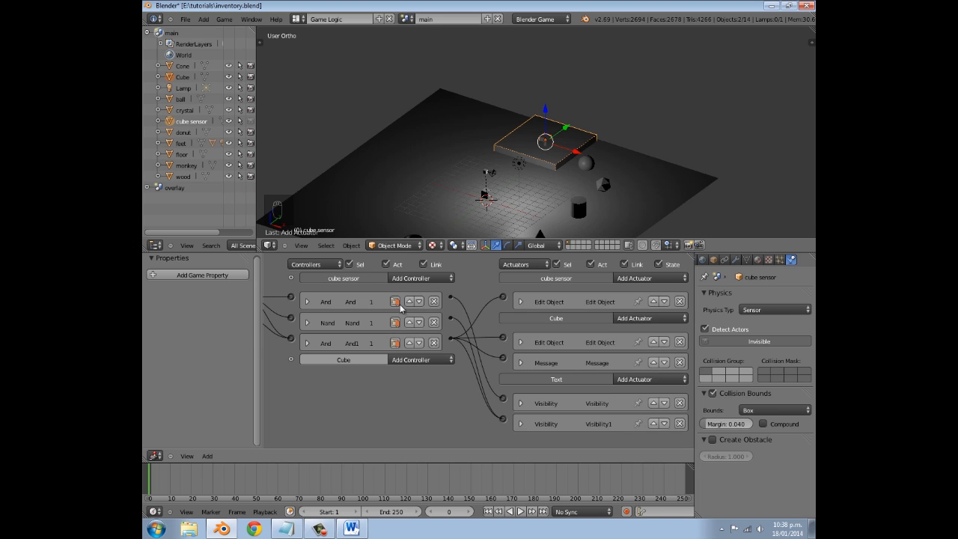
# - In the overlay scene, add a Message sensor with subject cubeT to the camera
pyautogui.click(406, 19)
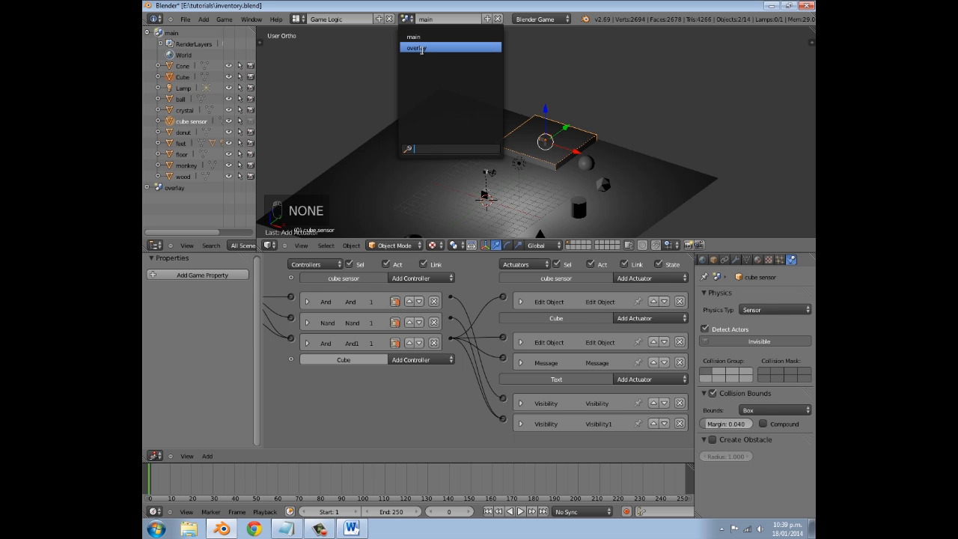
pyautogui.click(416, 48)
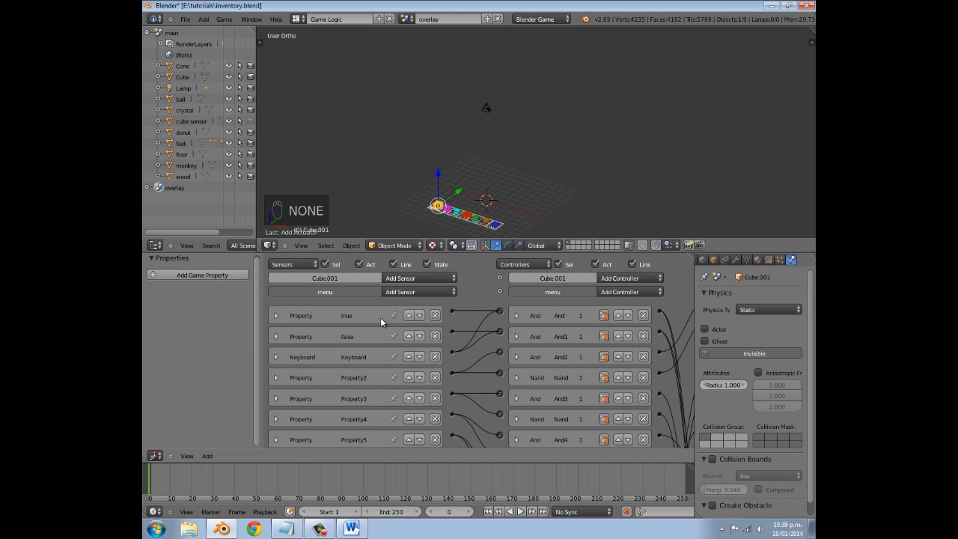
pyautogui.scroll(-3, 420, 352)
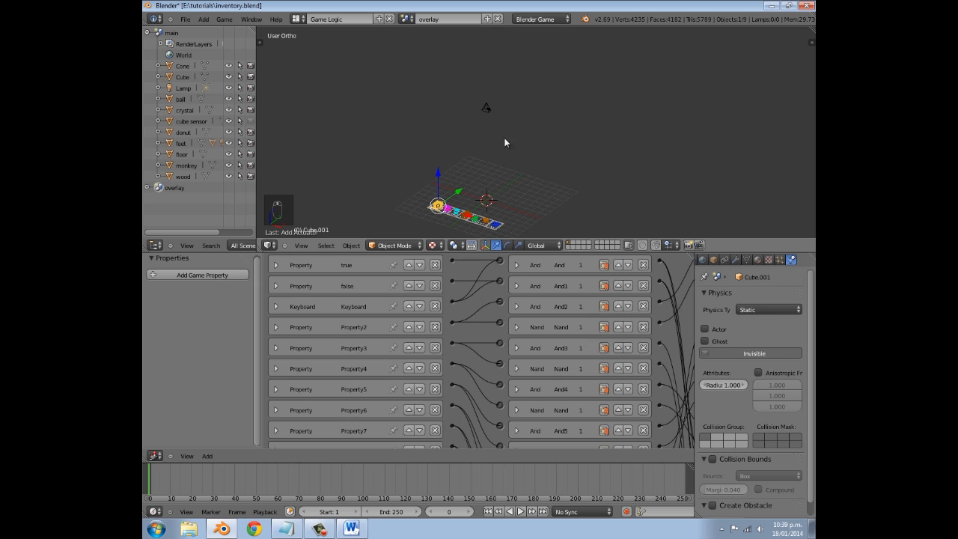
pyautogui.rightClick(489, 108)
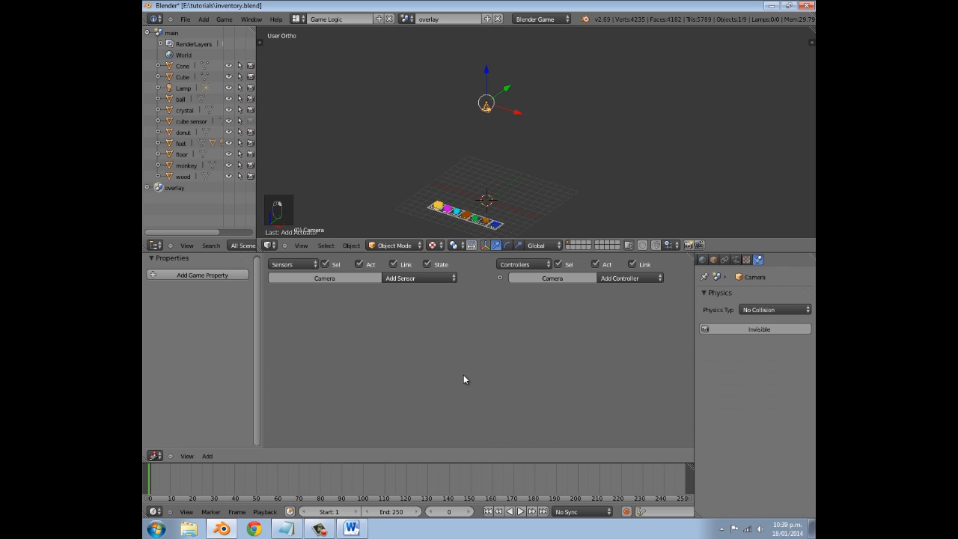
pyautogui.click(408, 277)
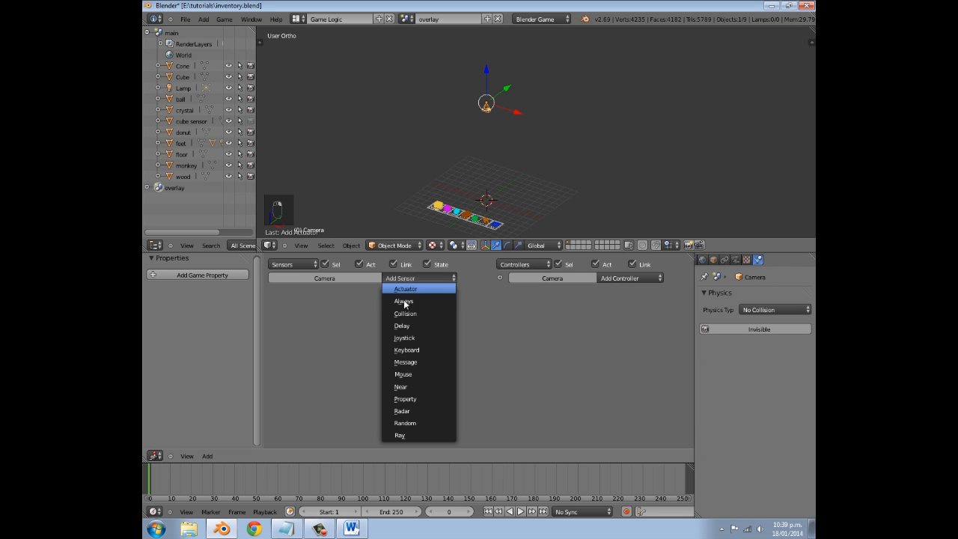
pyautogui.click(411, 363)
pyautogui.click(378, 338)
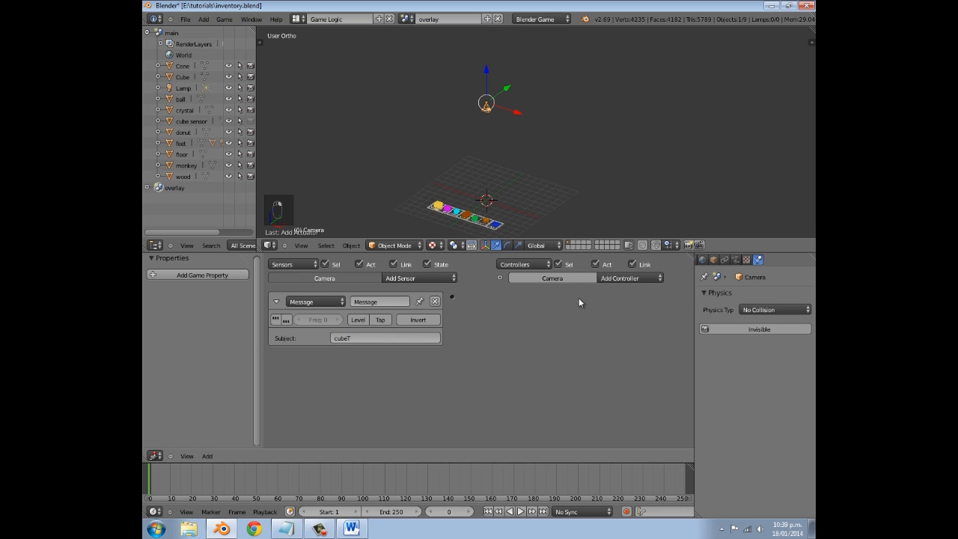
# - Add an And controller to the overlay camera and link the Message sensor to it
pyautogui.click(614, 278)
pyautogui.click(617, 297)
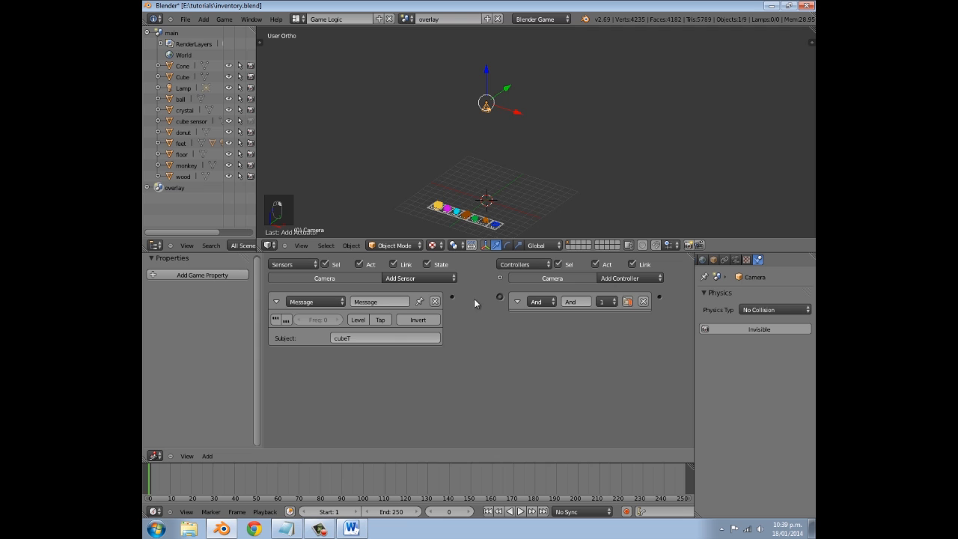
pyautogui.moveTo(500, 300); pyautogui.dragTo(499, 298)
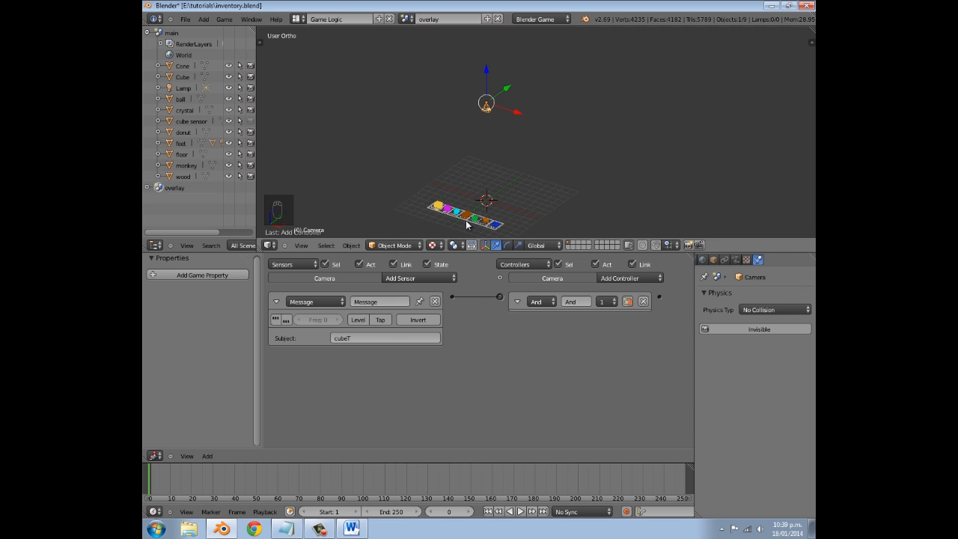
# - Add the menu to the camera selection and give it a Property actuator in Assign mode for the cube property, filling in its value
pyautogui.keyDown('shift'); pyautogui.rightClick(465, 220); pyautogui.keyUp('shift')
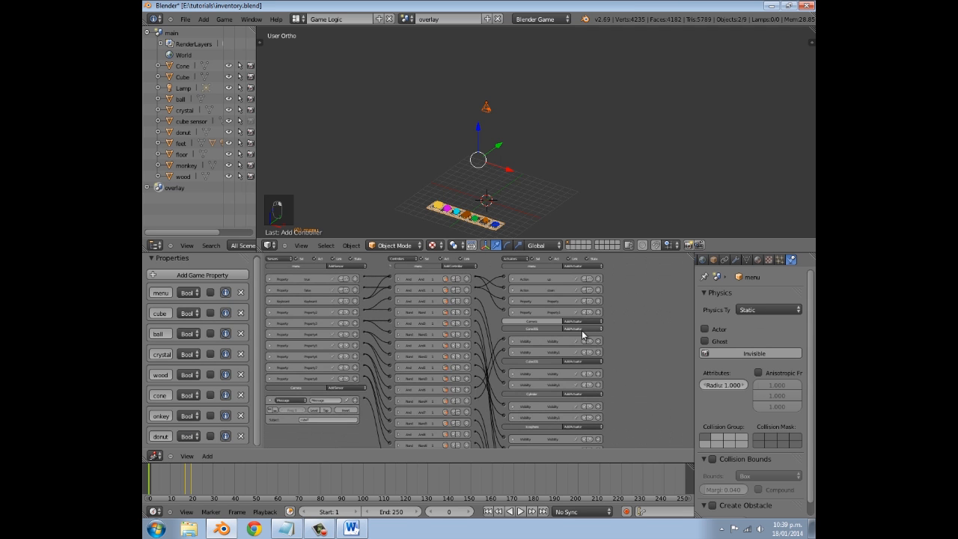
pyautogui.scroll(4, 581, 330)
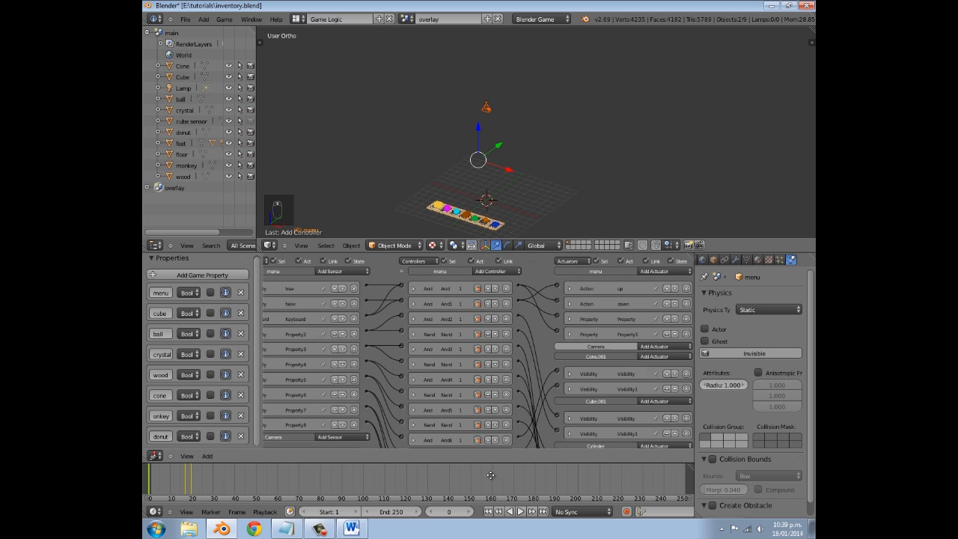
pyautogui.click(658, 271)
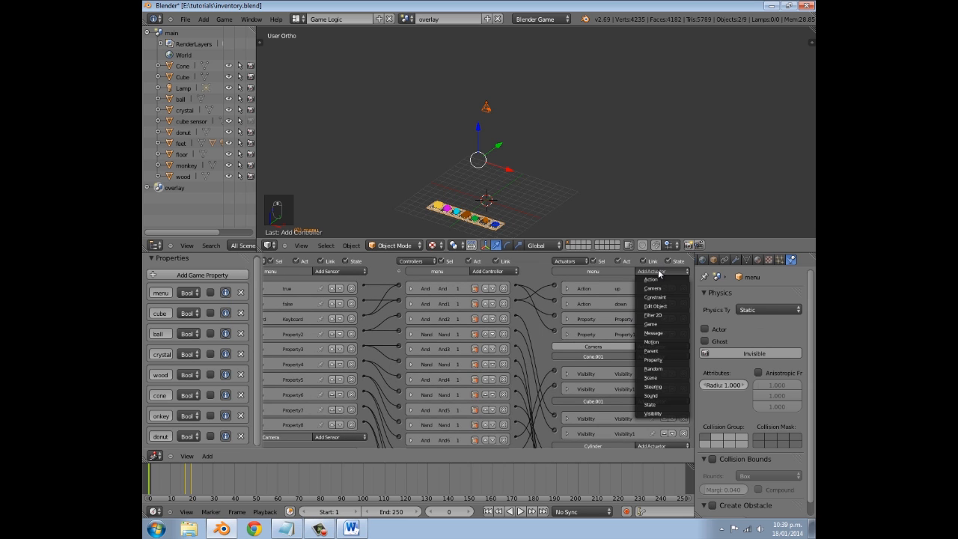
pyautogui.click(655, 361)
pyautogui.click(630, 371)
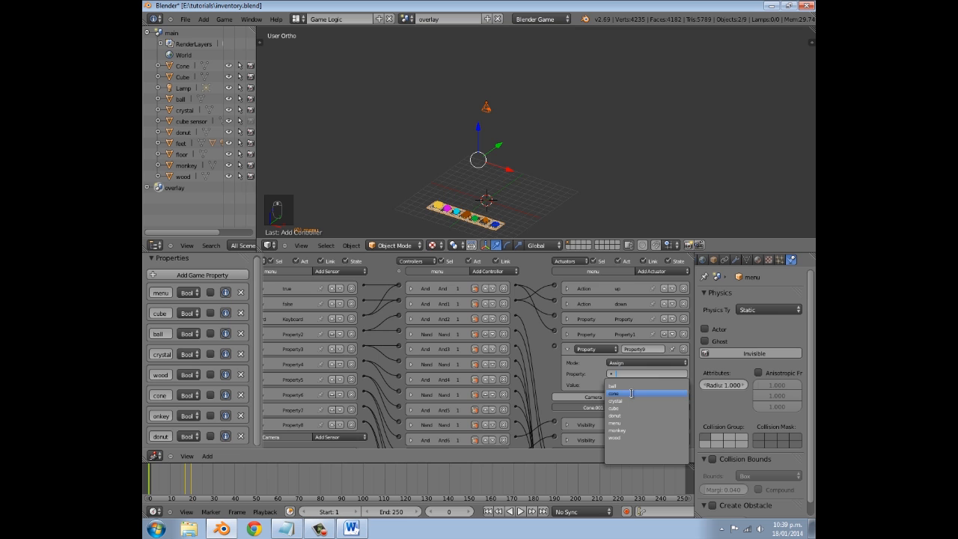
pyautogui.click(630, 397)
pyautogui.click(626, 384)
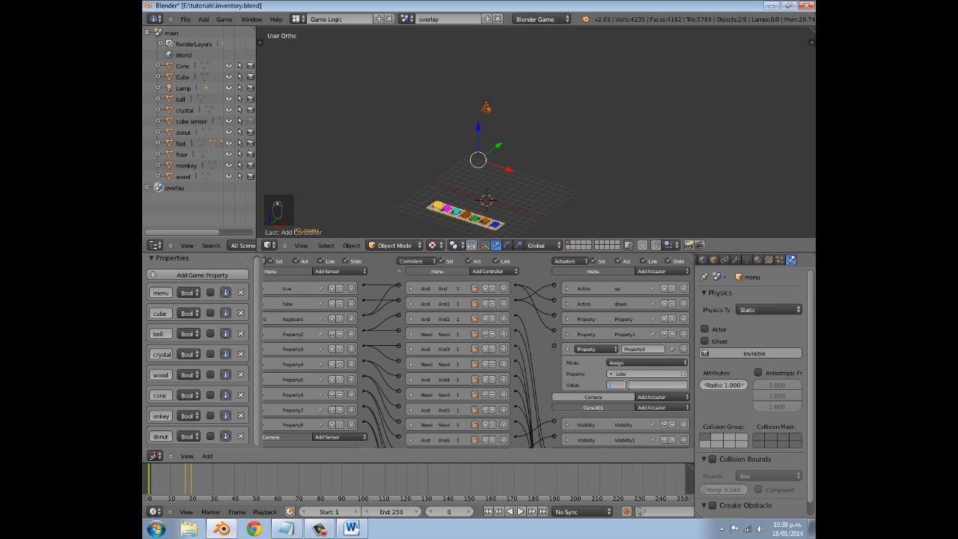
pyautogui.press('Return')
# - Link the camera's And controller to the menu's new Property actuator and collapse the camera's and actuator's logic bricks
pyautogui.scroll(-5, 626, 383)
pyautogui.moveTo(466, 405); pyautogui.dragTo(466, 365, button='middle')
pyautogui.moveTo(458, 410); pyautogui.dragTo(486, 275)
pyautogui.click(492, 279)
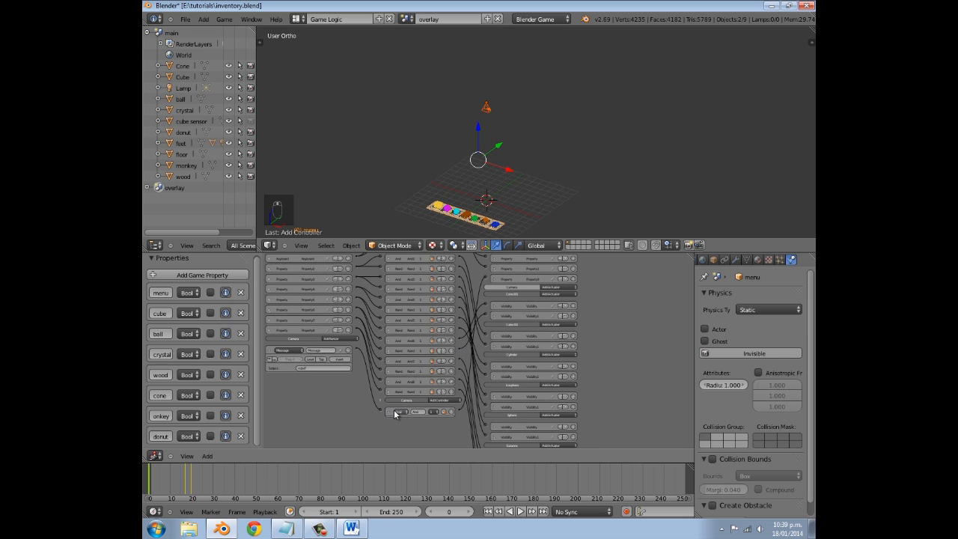
pyautogui.click(270, 350)
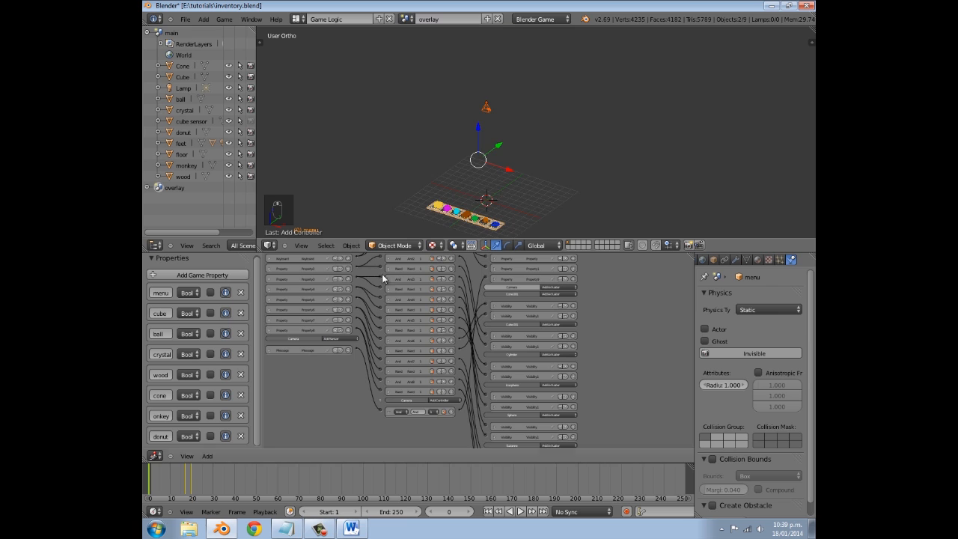
pyautogui.scroll(4, 474, 111)
pyautogui.scroll(-4, 474, 111)
# - Switch from the overlay scene to the main scene
pyautogui.moveTo(422, 138); pyautogui.dragTo(486, 121, button='middle')
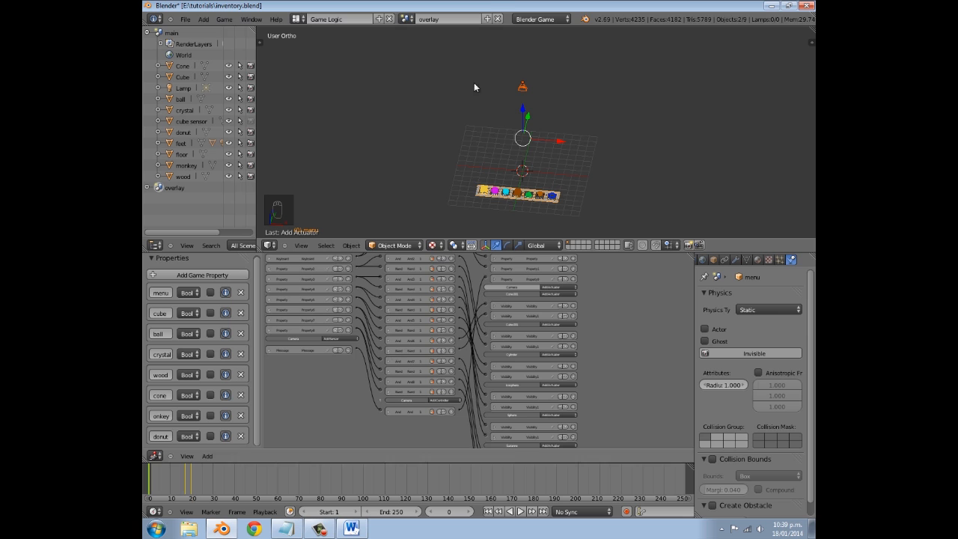
pyautogui.click(406, 19)
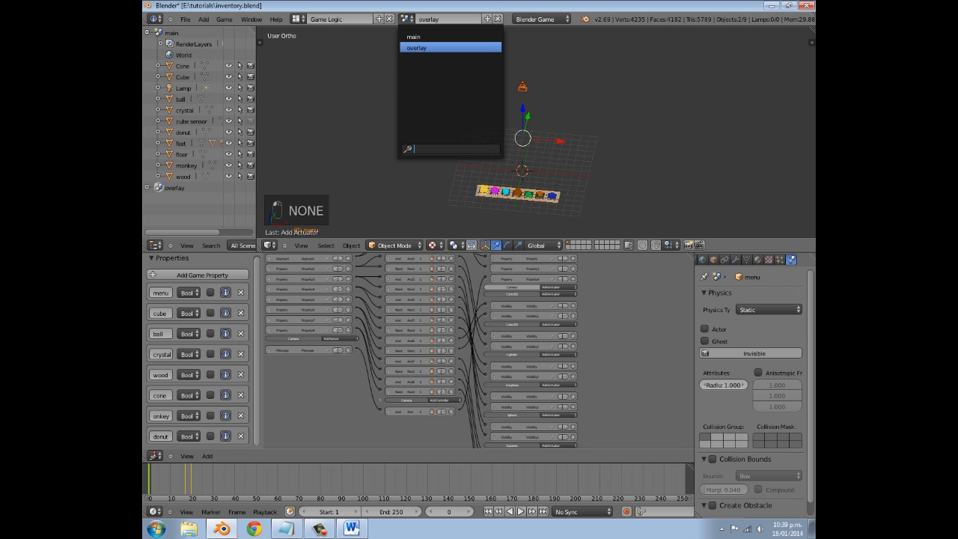
pyautogui.click(439, 48)
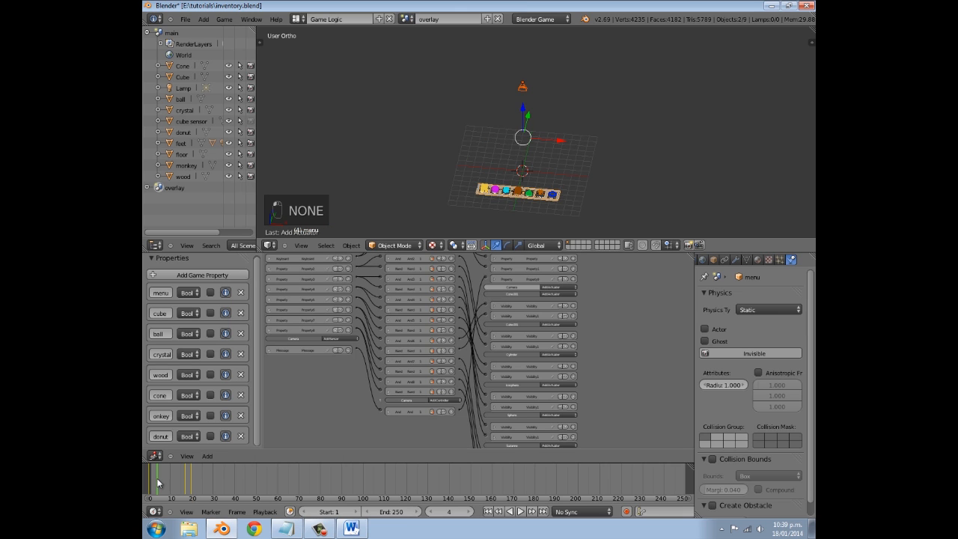
pyautogui.click(421, 19)
pyautogui.click(414, 34)
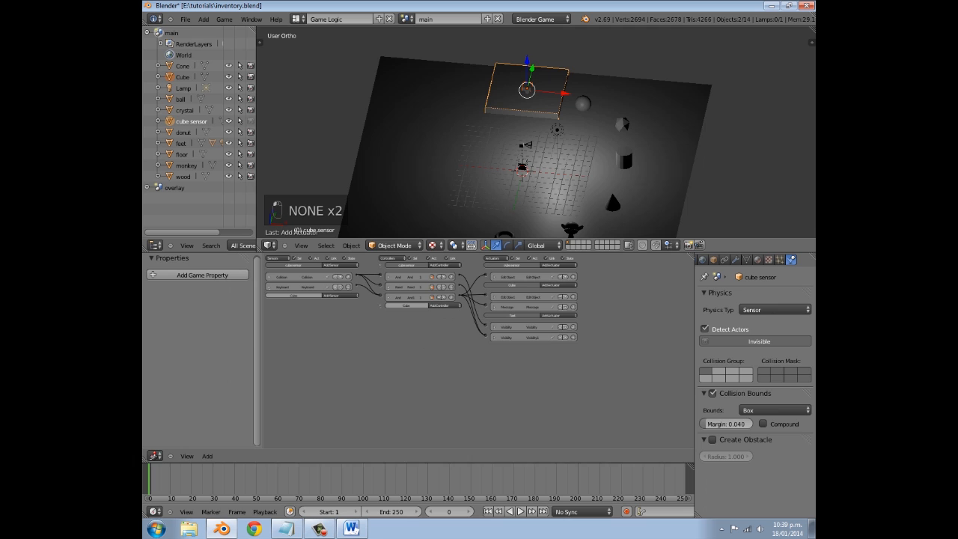
# - Play-test the game from the camera view: walk to the cube, pick it up, open the inventory, and quit the game
pyautogui.scroll(2, 449, 144)
pyautogui.press('KP_0')
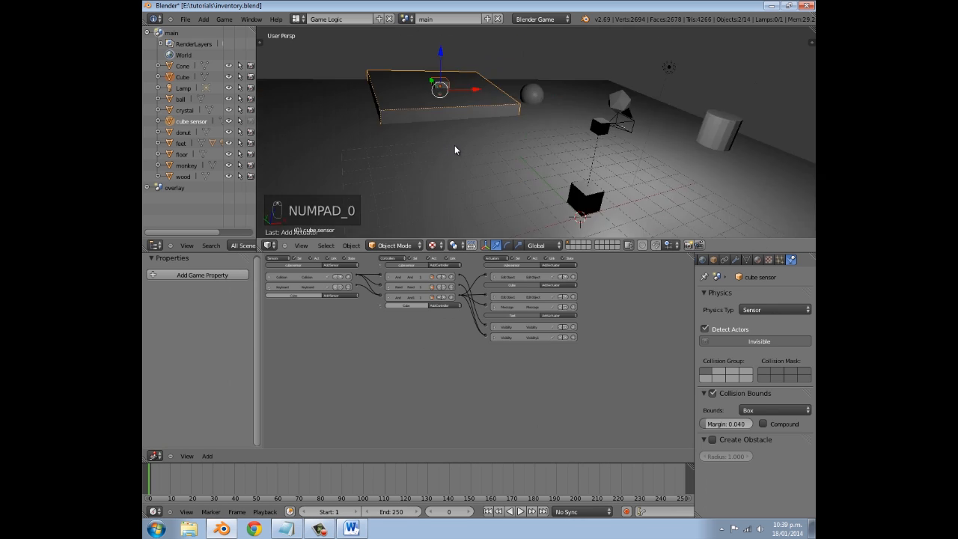
pyautogui.press('p')
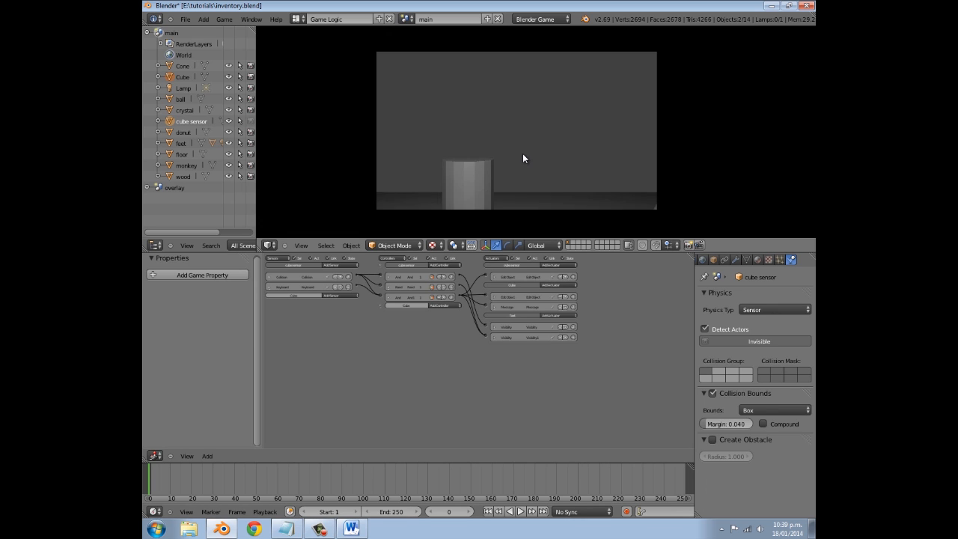
pyautogui.press('w')
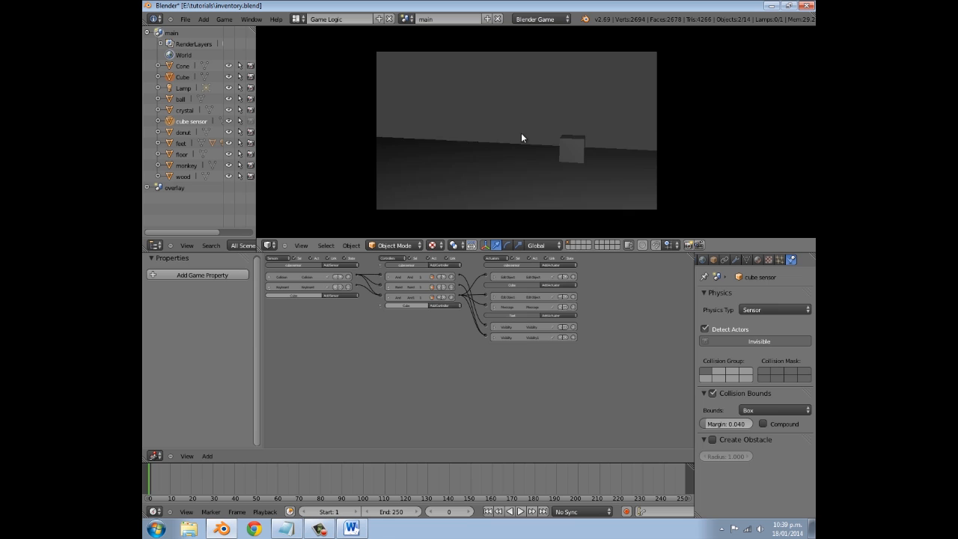
pyautogui.press('w')
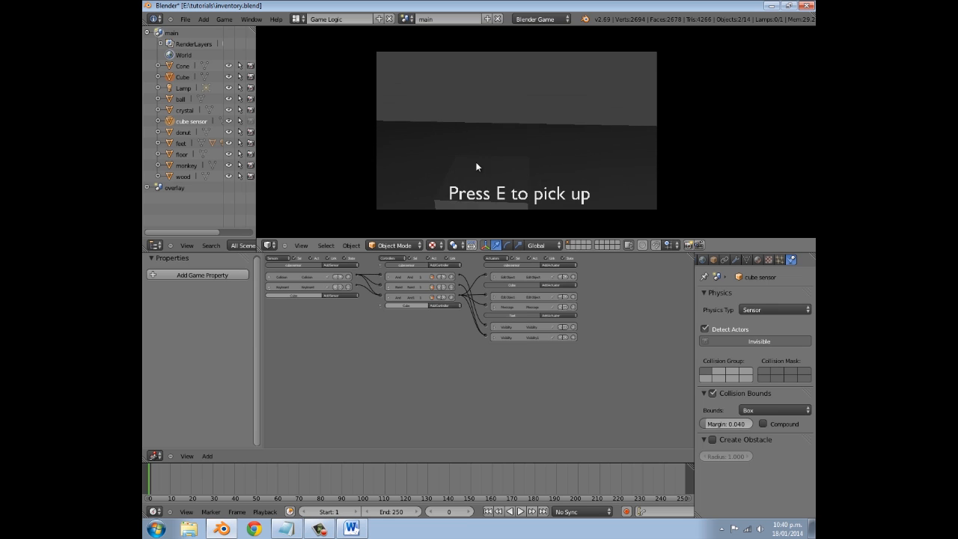
pyautogui.press('e')
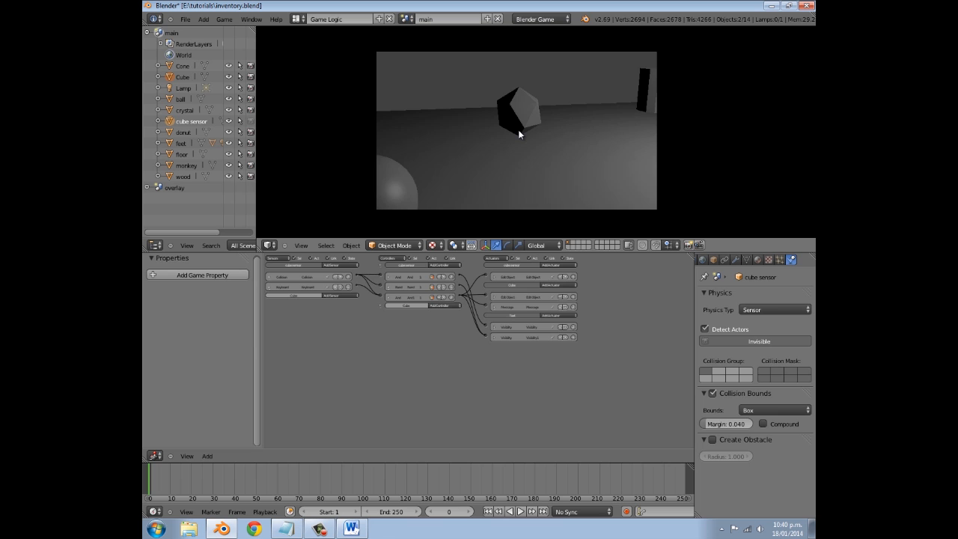
pyautogui.press('i')
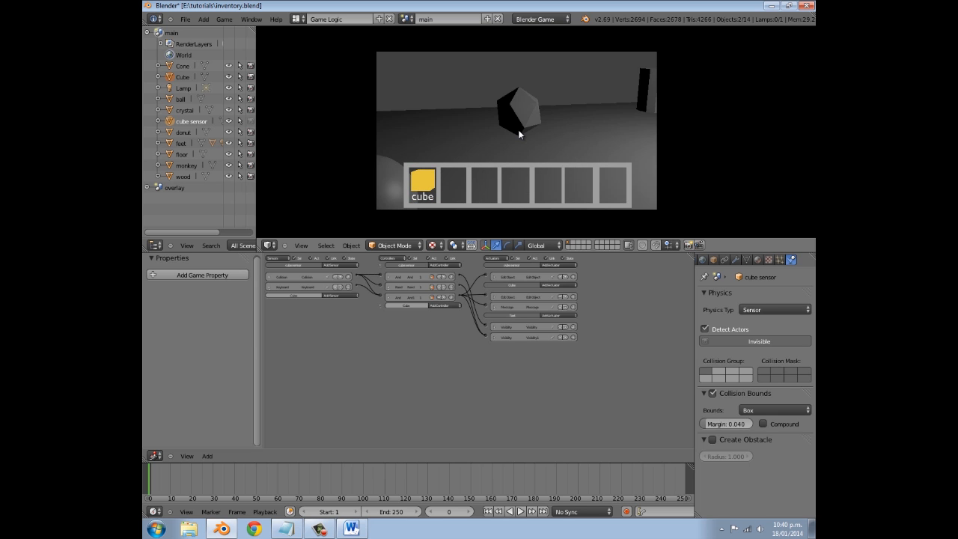
pyautogui.press('Escape')
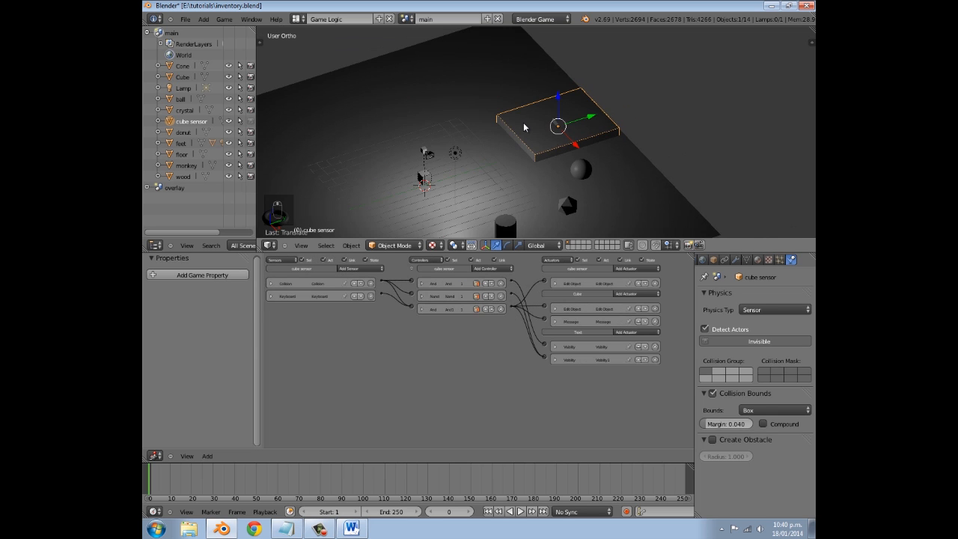
# - In top view, rotate the cube sensor slightly clockwise and adjust its scale
pyautogui.press('KP_7')
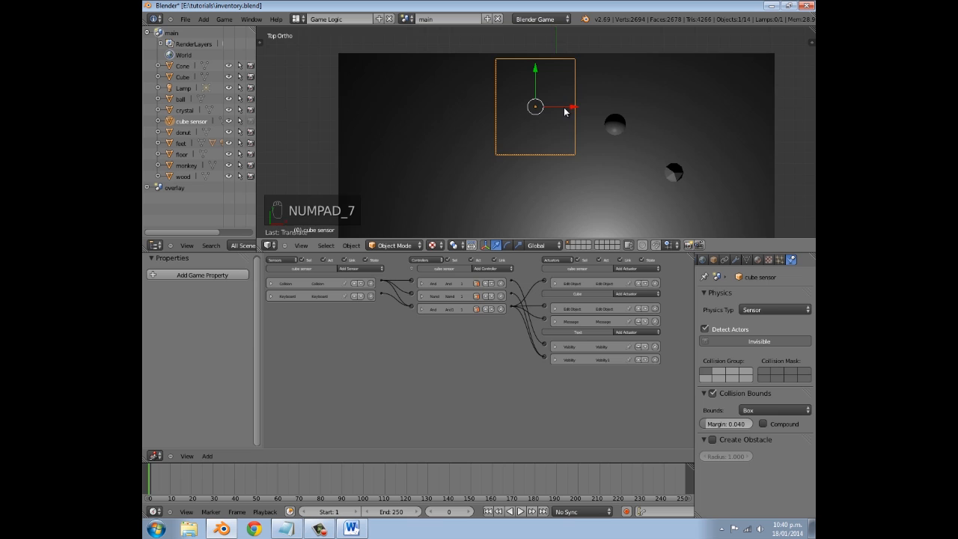
pyautogui.press('r')
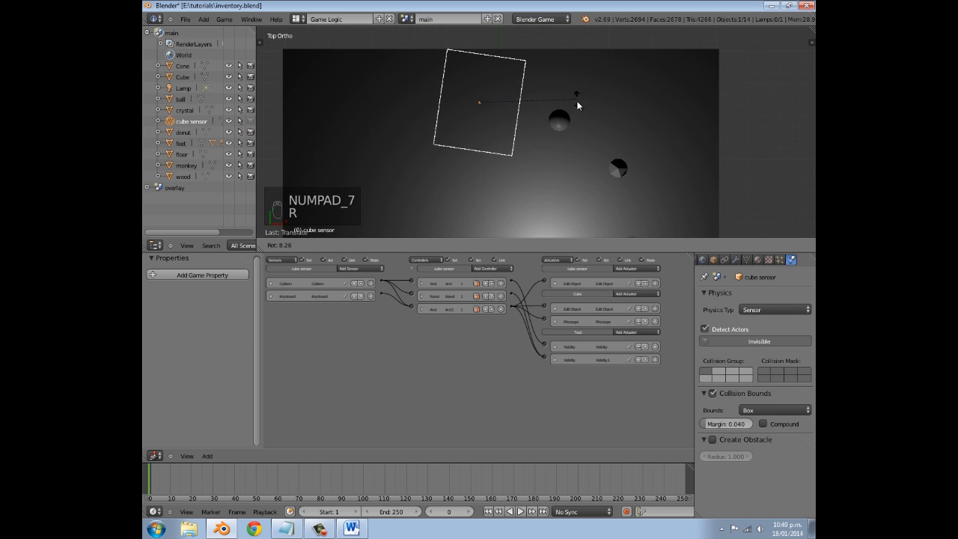
pyautogui.click(577, 97)
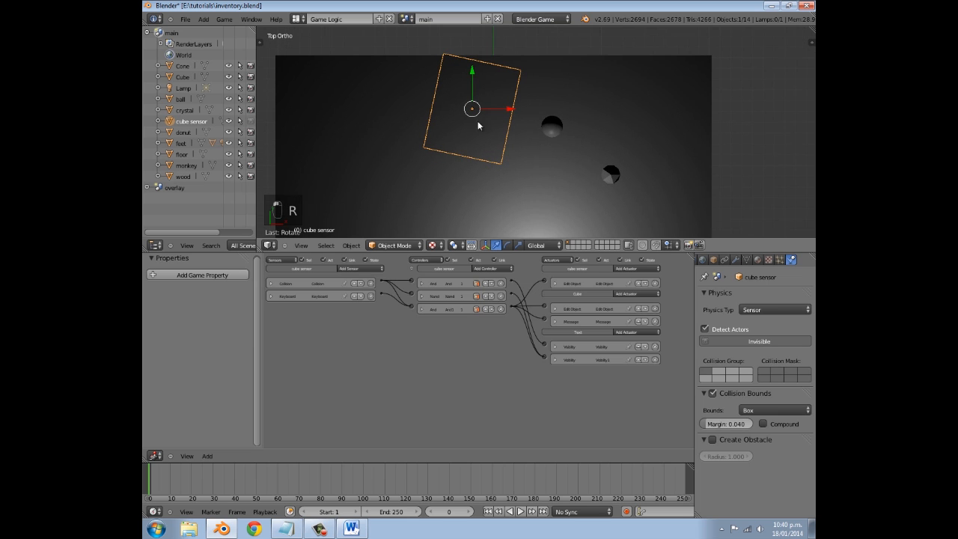
pyautogui.press('s')
pyautogui.click(540, 108)
pyautogui.scroll(1, 524, 124)
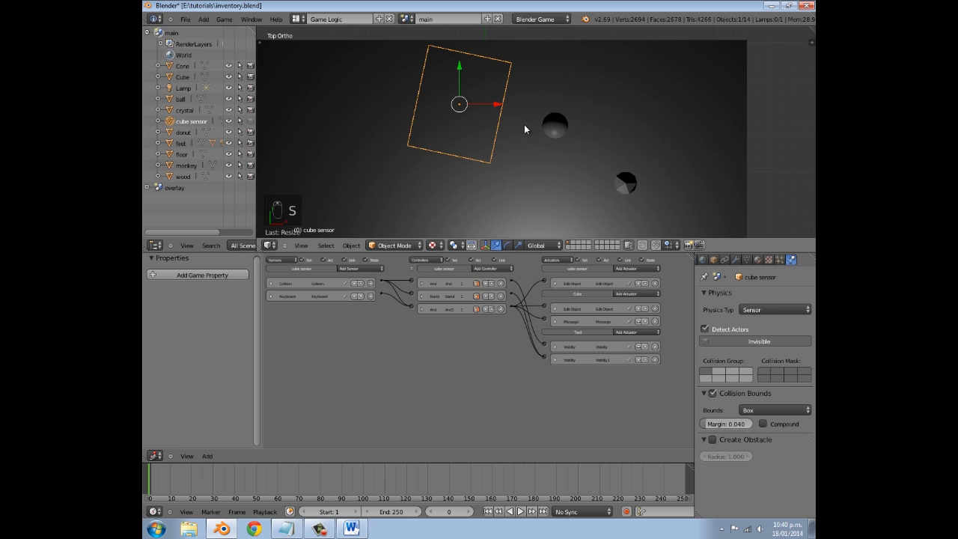
# - Duplicate the cube sensor, place the copy centred over the ball, and rotate it to about -20.9° around Z
pyautogui.hotkey('shift', 'd')
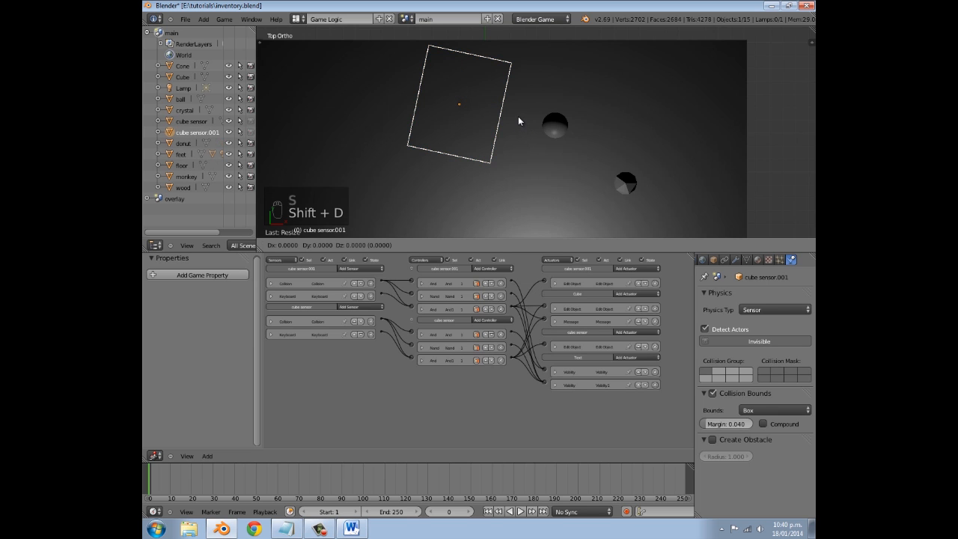
pyautogui.click(612, 142)
pyautogui.press('r')
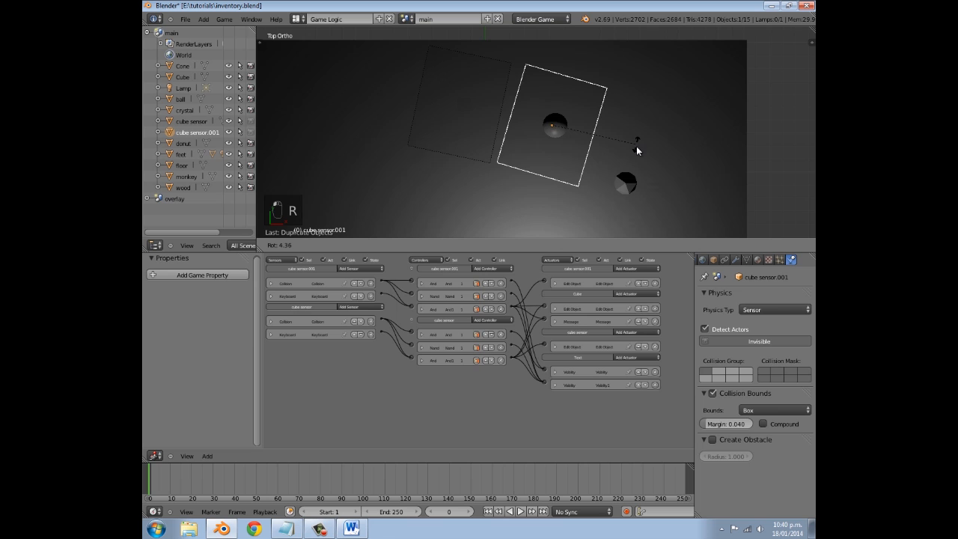
pyautogui.click(636, 152)
pyautogui.press('g')
pyautogui.click(637, 153)
pyautogui.press('g')
pyautogui.click(637, 153)
pyautogui.press('g')
pyautogui.click(642, 158)
# - Rename the duplicated sensor to ball sensor and cut its And1 controller's links to the Cube's actuators
pyautogui.scroll(2, 544, 326)
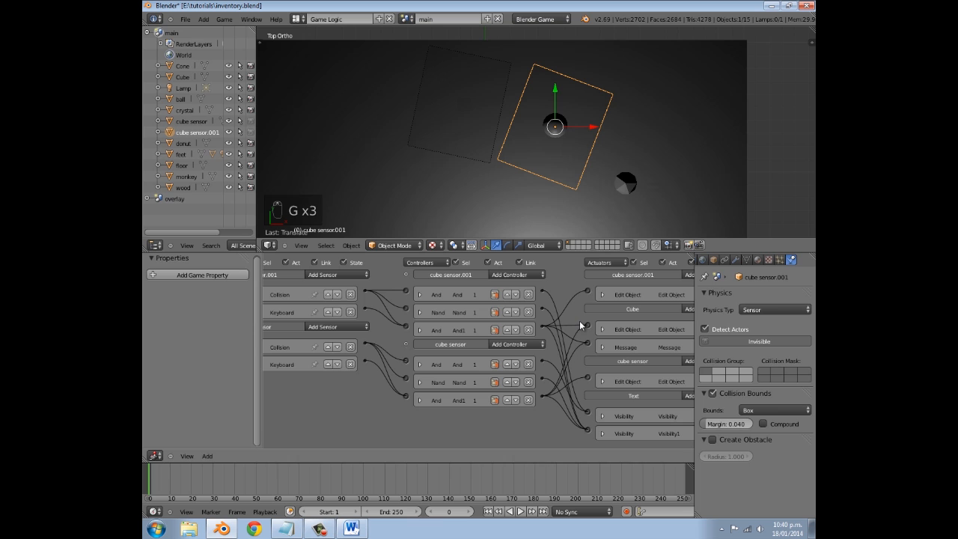
pyautogui.click(713, 260)
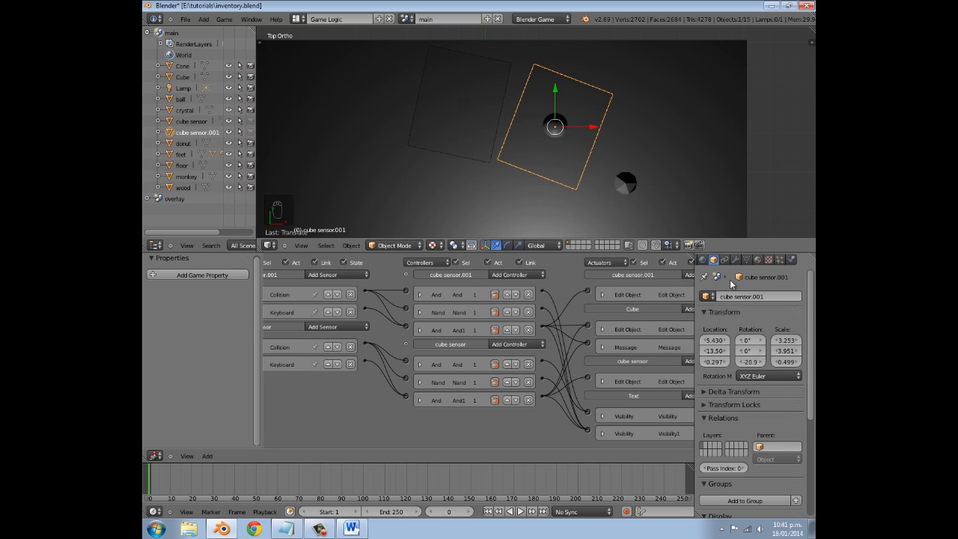
pyautogui.write('ball sensor')
pyautogui.press('Return')
pyautogui.scroll(2, 566, 307)
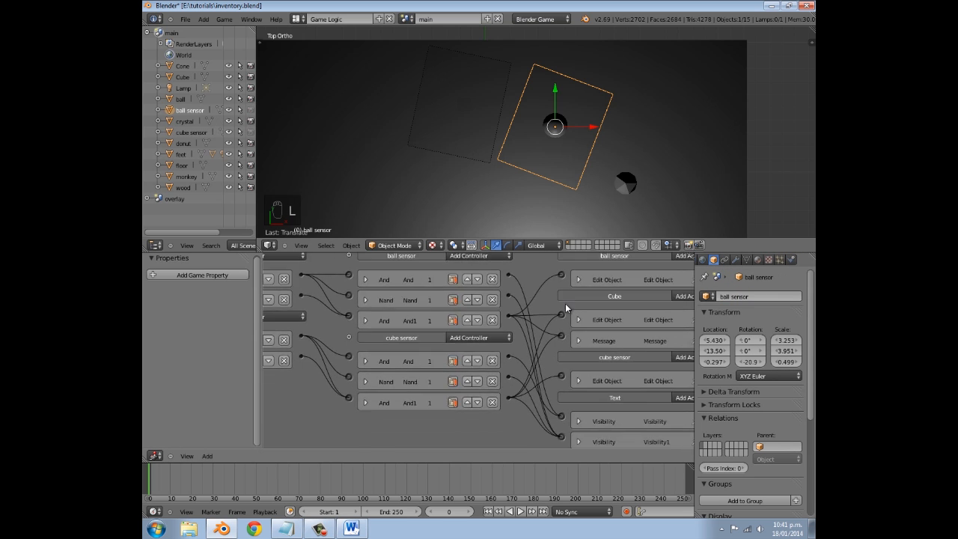
pyautogui.scroll(-1, 565, 308)
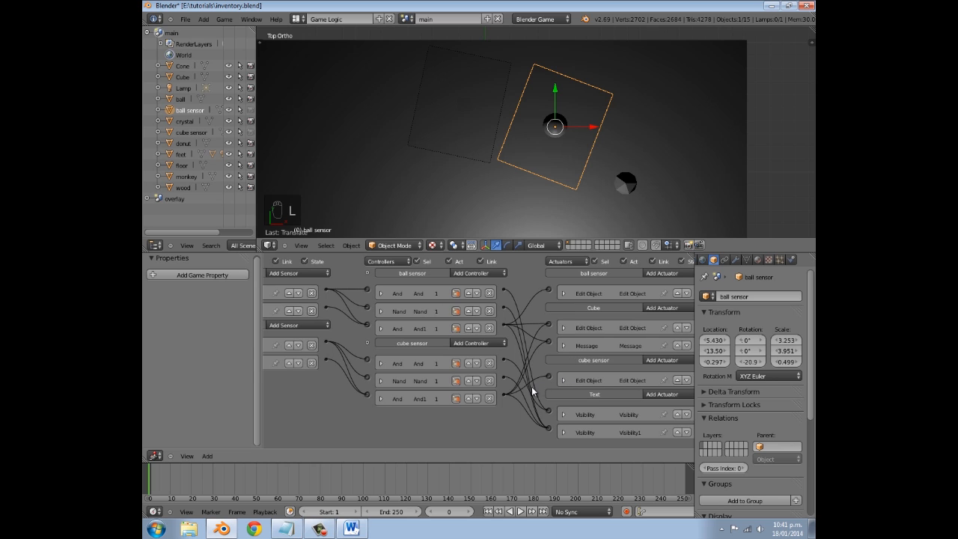
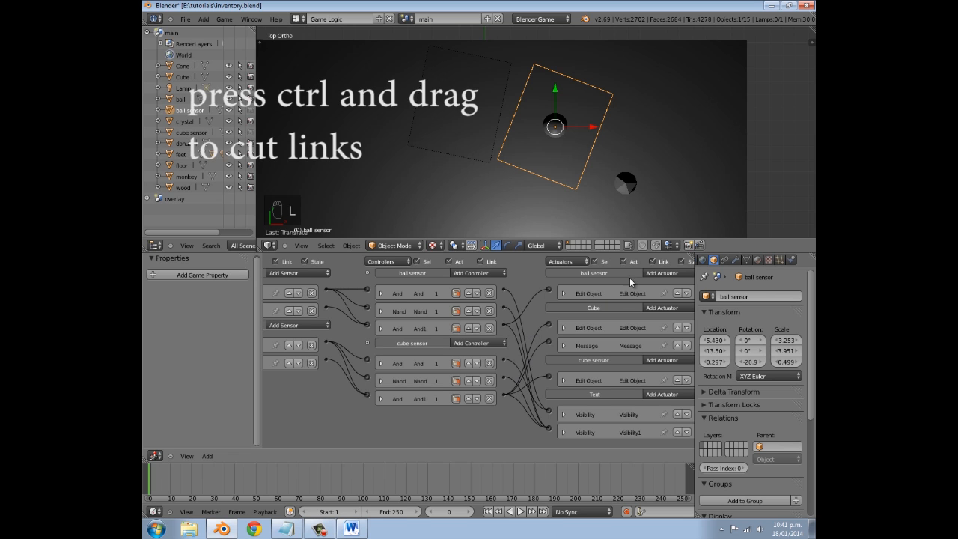
# - Add the ball to the selection, give it an Edit Object actuator set to End Object, and link the ball sensor's And1 controller to it
pyautogui.scroll(3, 563, 126)
pyautogui.keyDown('shift'); pyautogui.moveTo(561, 117); pyautogui.dragTo(558, 118, button='middle'); pyautogui.keyUp('shift')
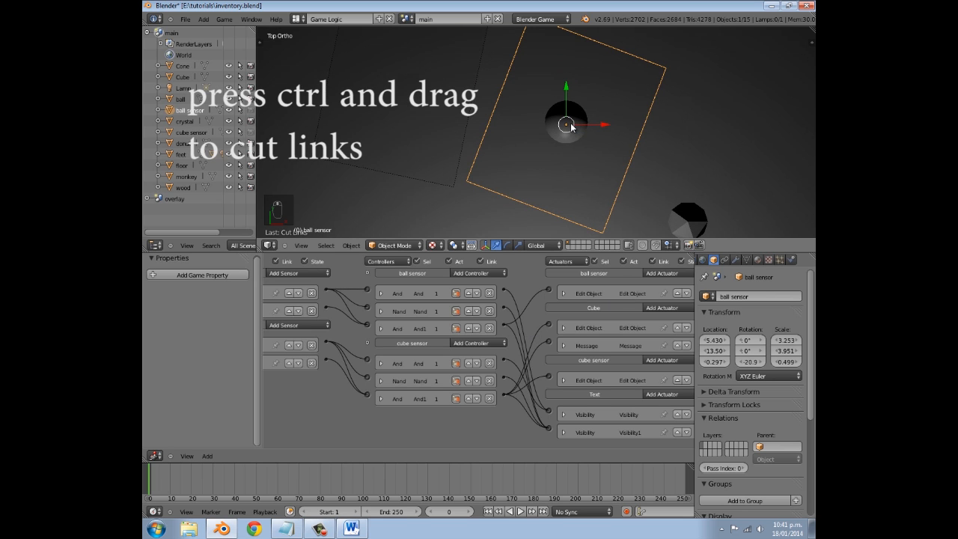
pyautogui.keyDown('shift'); pyautogui.rightClick(567, 125); pyautogui.keyUp('shift')
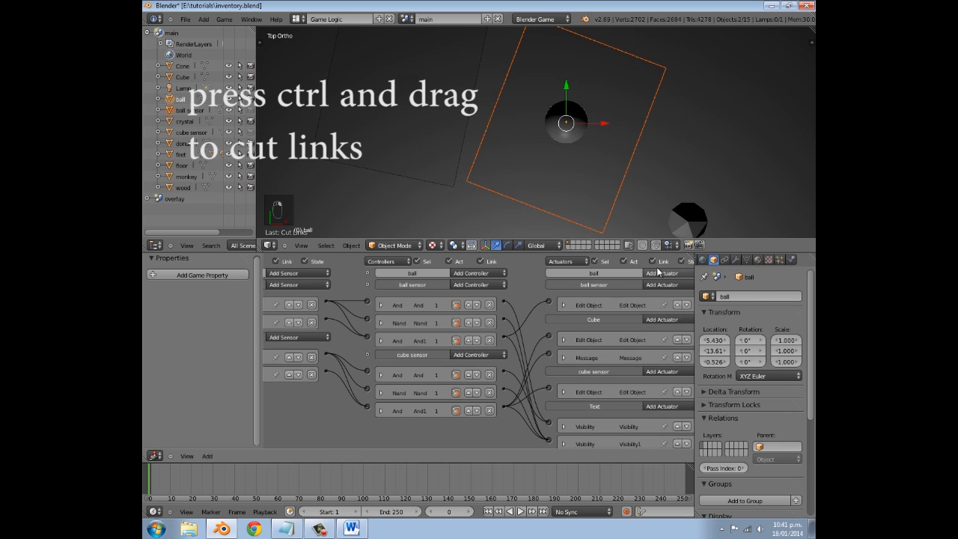
pyautogui.click(662, 273)
pyautogui.click(662, 314)
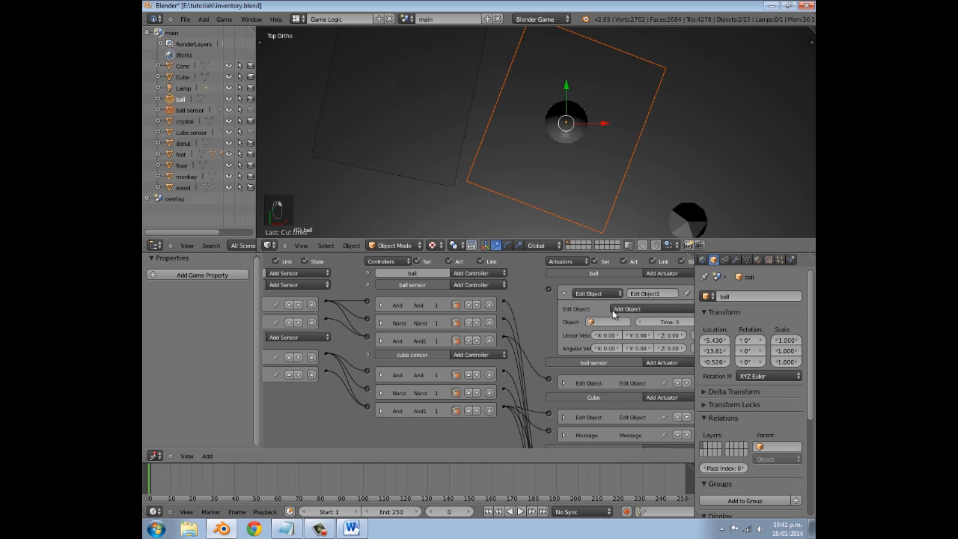
pyautogui.click(632, 309)
pyautogui.click(607, 293)
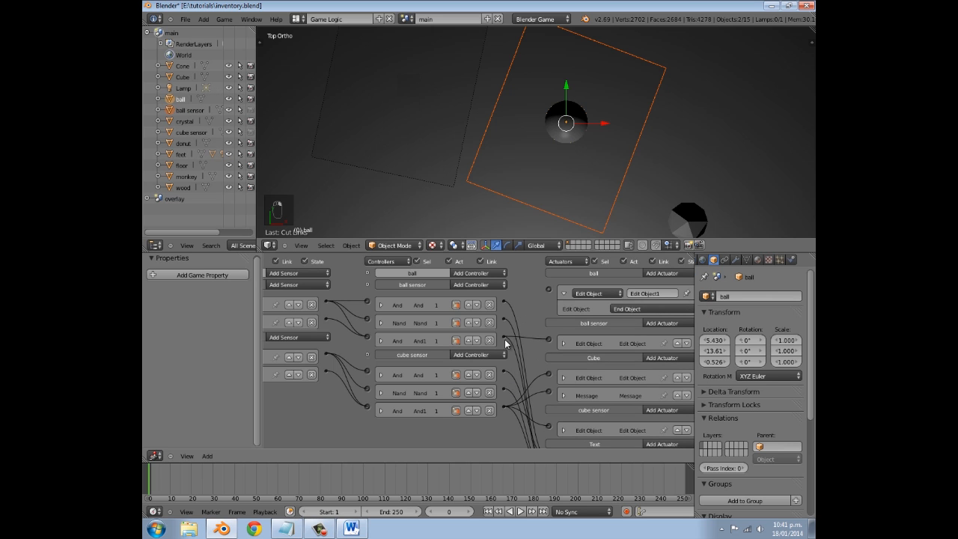
pyautogui.moveTo(504, 340); pyautogui.dragTo(549, 288)
pyautogui.click(565, 295)
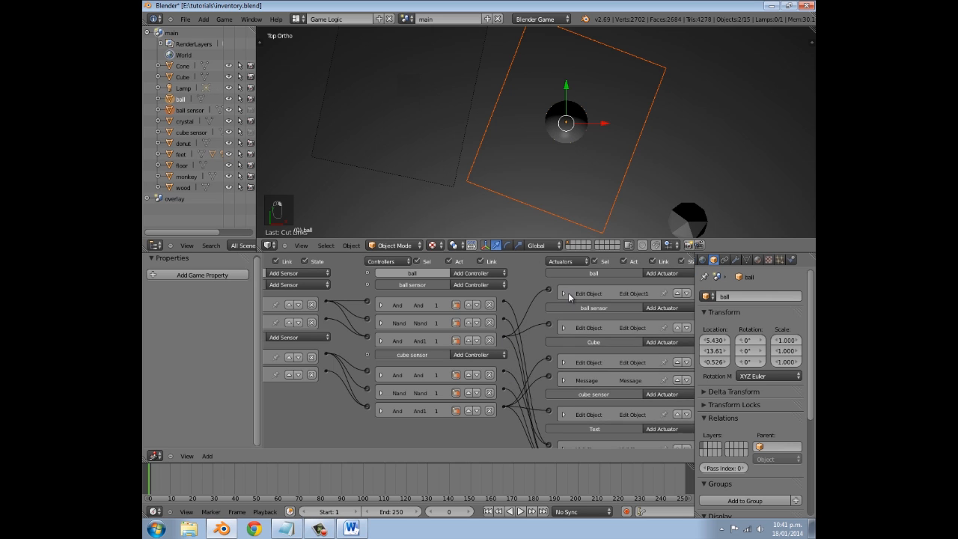
# - Add a Message actuator to the ball, link the ball sensor's And1 controller to it, and open its subject for editing
pyautogui.moveTo(564, 302)
pyautogui.mouseDown(button='middle')
pyautogui.moveTo(567, 269)
pyautogui.moveTo(547, 303)
pyautogui.mouseUp(button='middle')
pyautogui.click(644, 274)
pyautogui.click(647, 355)
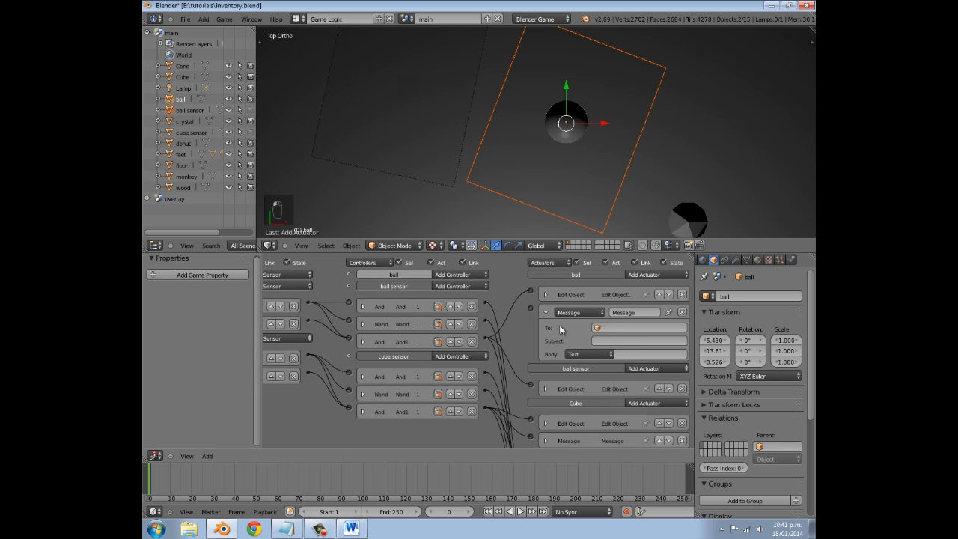
pyautogui.moveTo(487, 340); pyautogui.dragTo(533, 311)
pyautogui.click(609, 341)
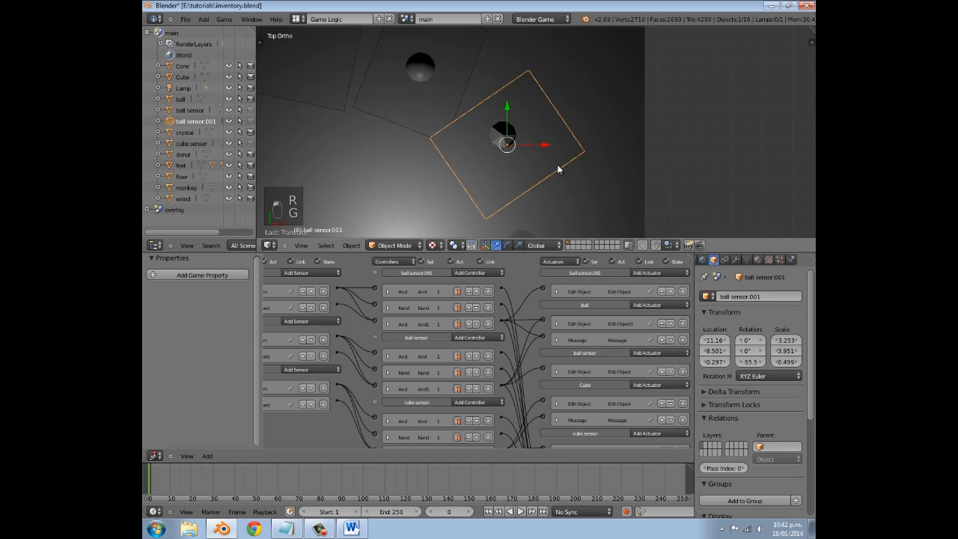
# - Shift the crystal away from the ball sensor and move the duplicated sensor over it, to about X 12.51, Y 8.25
pyautogui.scroll(-4, 541, 152)
pyautogui.scroll(2, 541, 152)
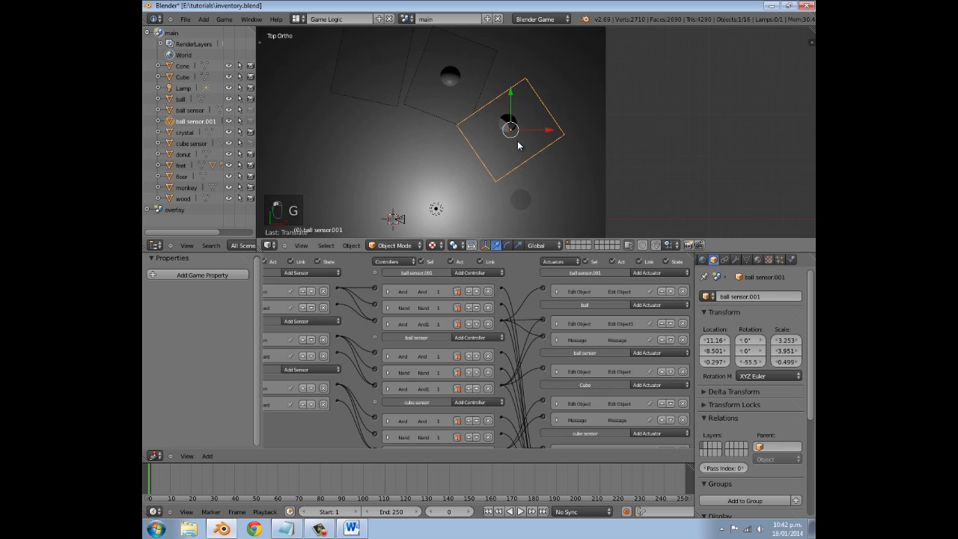
pyautogui.press('g')
pyautogui.rightClick(526, 140)
pyautogui.press('g')
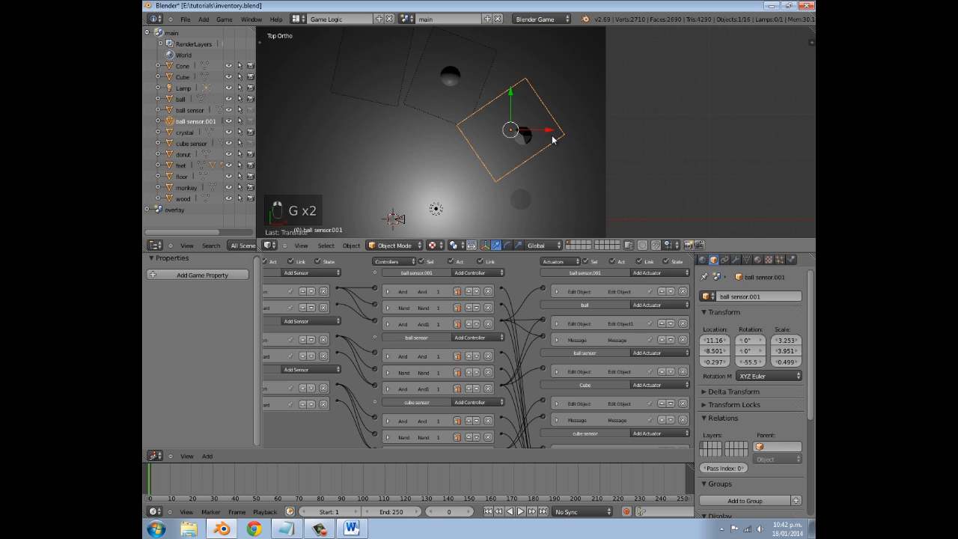
pyautogui.click(566, 142)
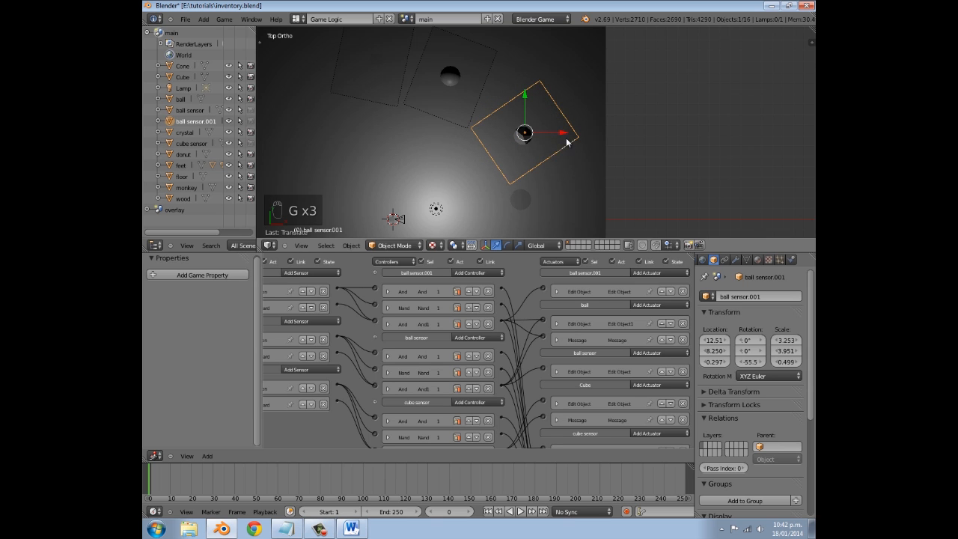
# - Move the crystal farther back and place its sensor around it at about X 13.06, Y 10.25, rotated to about -22.7° around Z
pyautogui.press('g')
pyautogui.click(536, 114)
pyautogui.press('g')
pyautogui.click(560, 131)
pyautogui.press('r')
pyautogui.click(574, 117)
pyautogui.press('g')
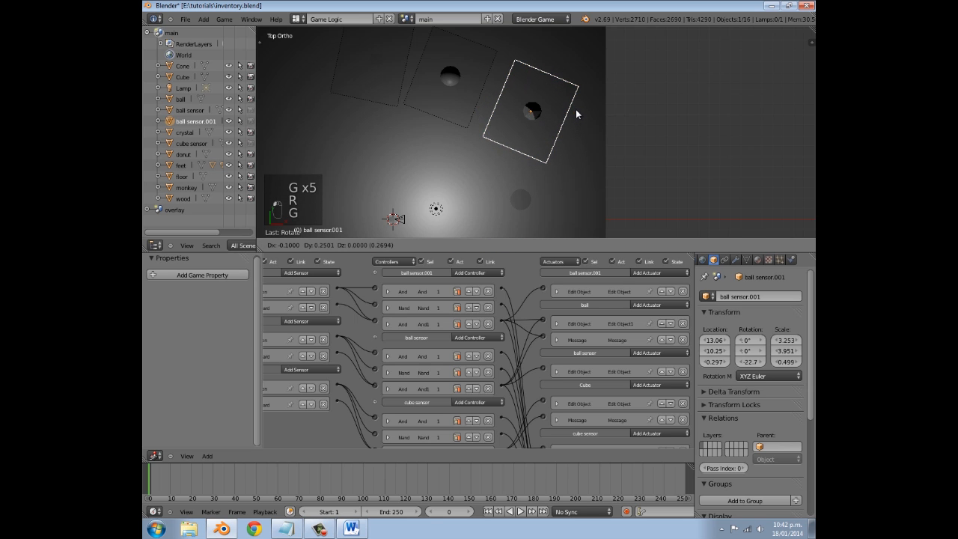
pyautogui.click(568, 114)
pyautogui.scroll(1, 555, 121)
pyautogui.moveTo(555, 122)
pyautogui.mouseDown(button='middle')
pyautogui.moveTo(483, 145)
pyautogui.moveTo(566, 132)
pyautogui.mouseUp(button='middle')
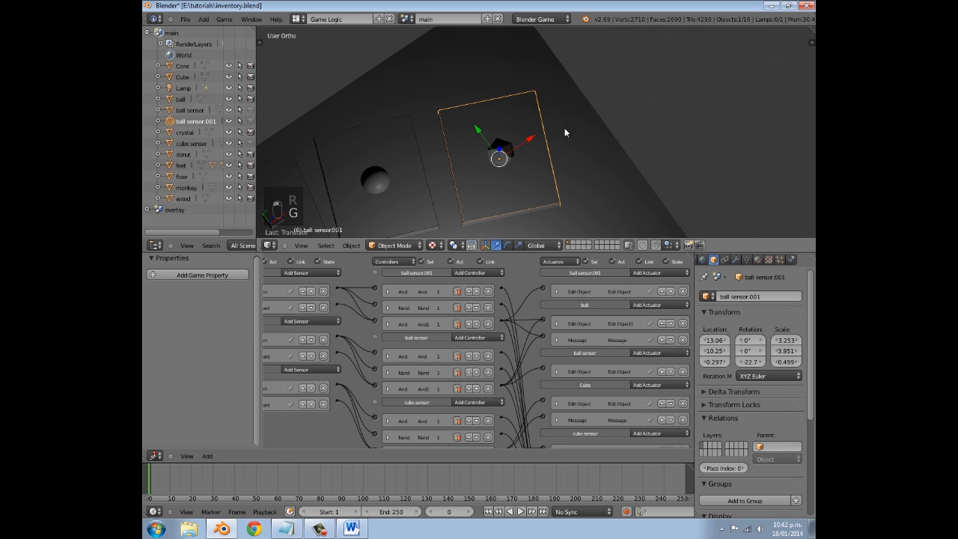
pyautogui.moveTo(466, 172); pyautogui.dragTo(537, 154, button='middle')
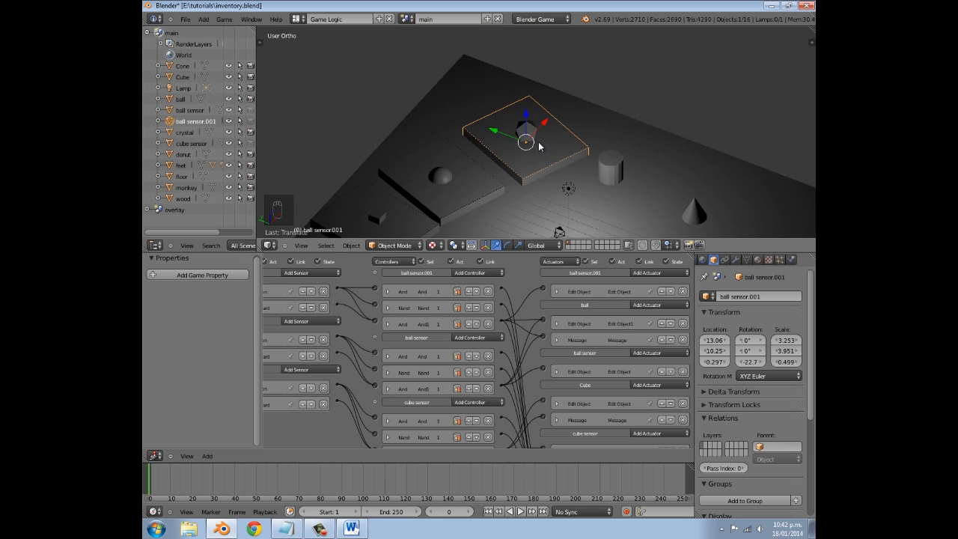
# - Rename the duplicated sensor around the crystal as "crystal sensor"
pyautogui.click(752, 296)
pyautogui.click(756, 296)
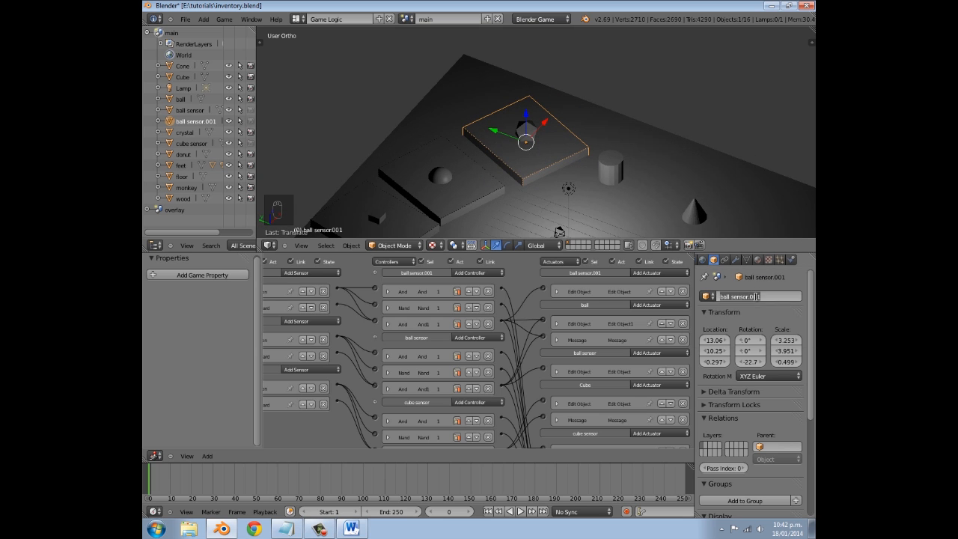
pyautogui.write('crystal')
pyautogui.press('Return')
pyautogui.scroll(-1, 752, 299)
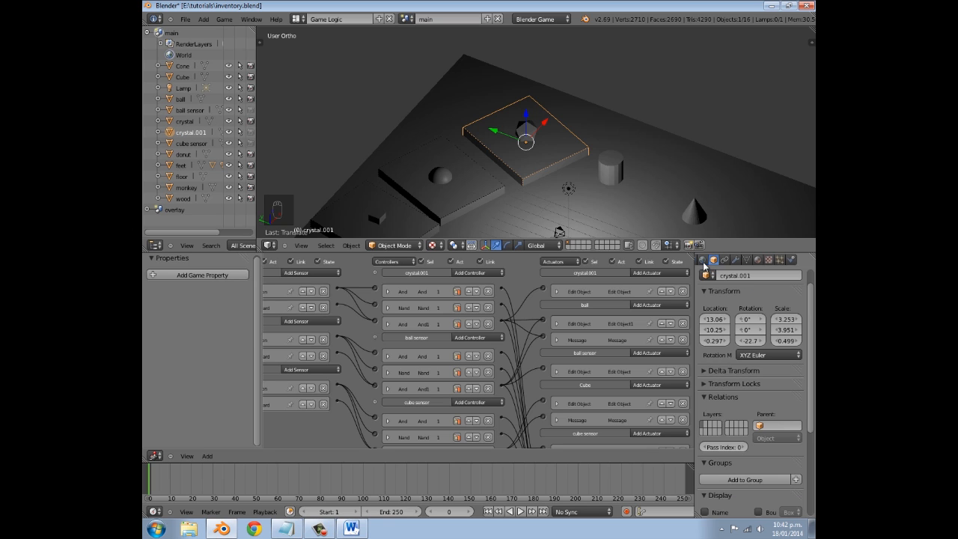
pyautogui.click(746, 274)
pyautogui.write('crystal sensor')
pyautogui.press('Return')
# - Cut the links running from the crystal sensor's And1 controller to the ball's Edit Object and Message actuators
pyautogui.scroll(-2, 526, 317)
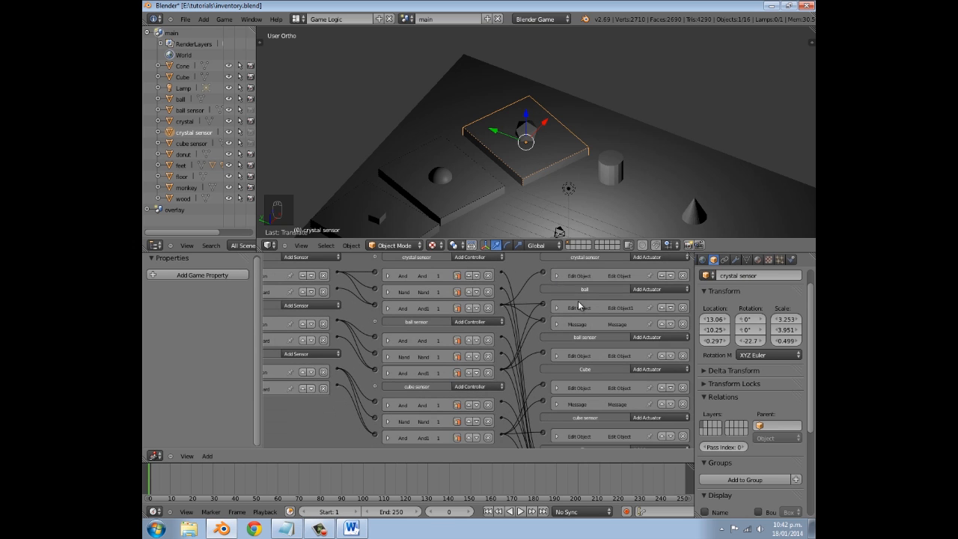
pyautogui.scroll(2, 525, 316)
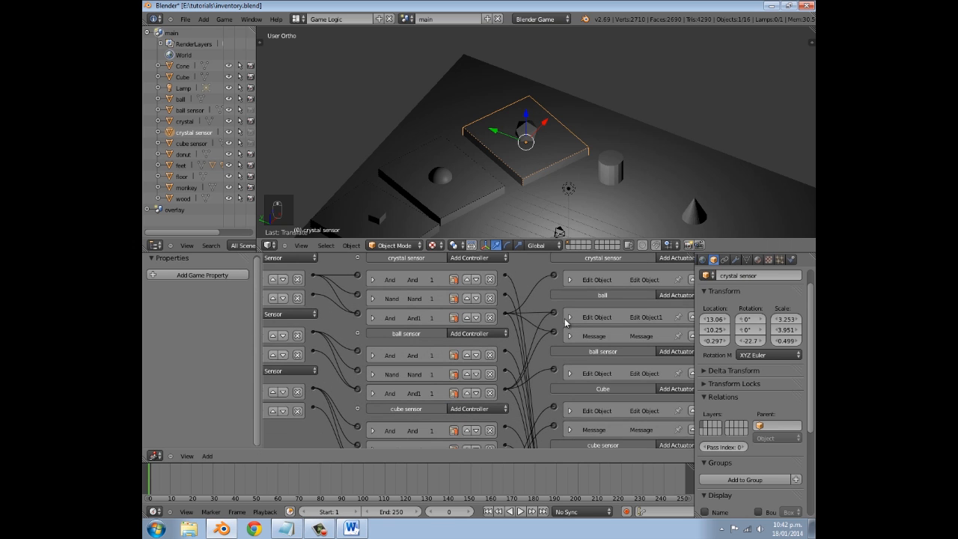
pyautogui.keyDown('ctrl'); pyautogui.moveTo(536, 321); pyautogui.dragTo(533, 335); pyautogui.keyUp('ctrl')
pyautogui.moveTo(563, 307); pyautogui.dragTo(548, 325, button='middle')
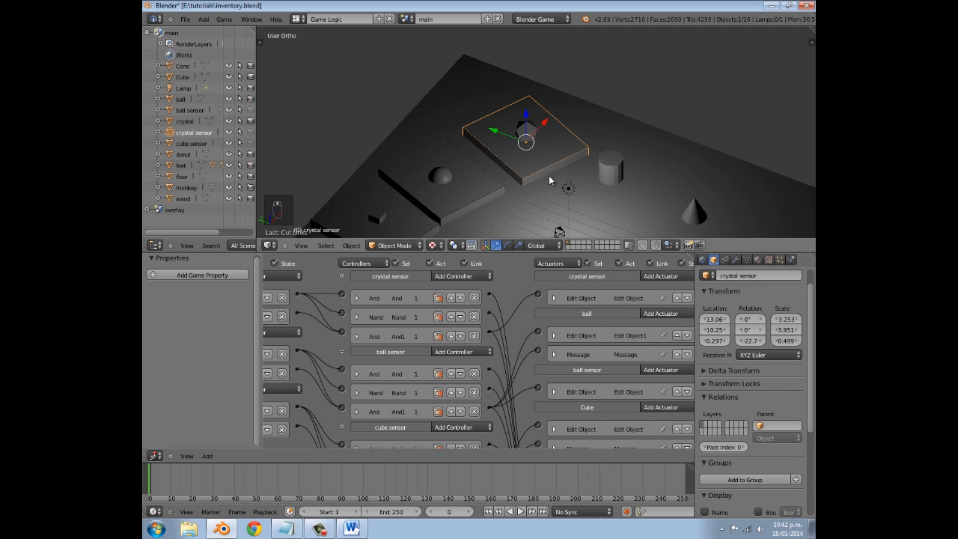
# - Add the crystal to the selection and give it an Edit Object actuator set to End Object
pyautogui.scroll(5, 548, 175)
pyautogui.keyDown('shift'); pyautogui.rightClick(511, 134); pyautogui.keyUp('shift')
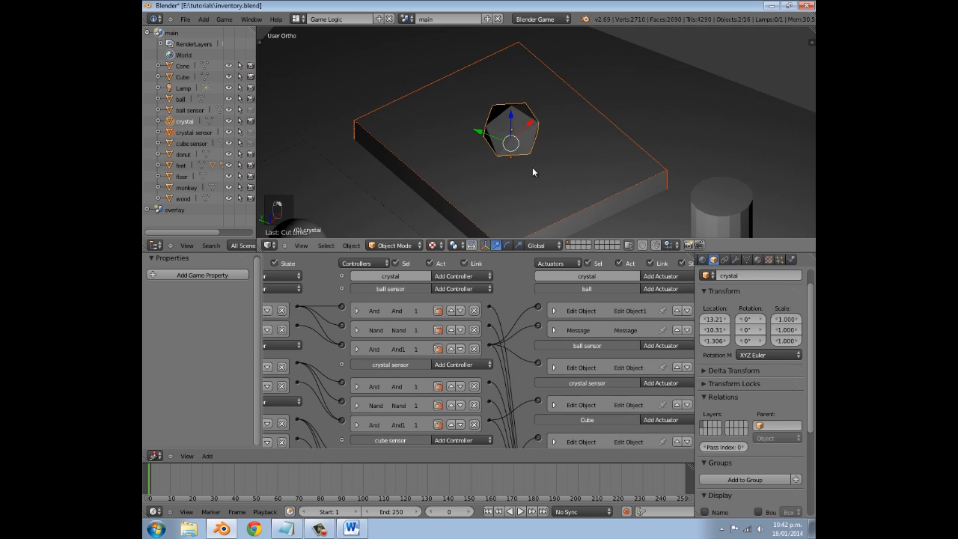
pyautogui.click(660, 275)
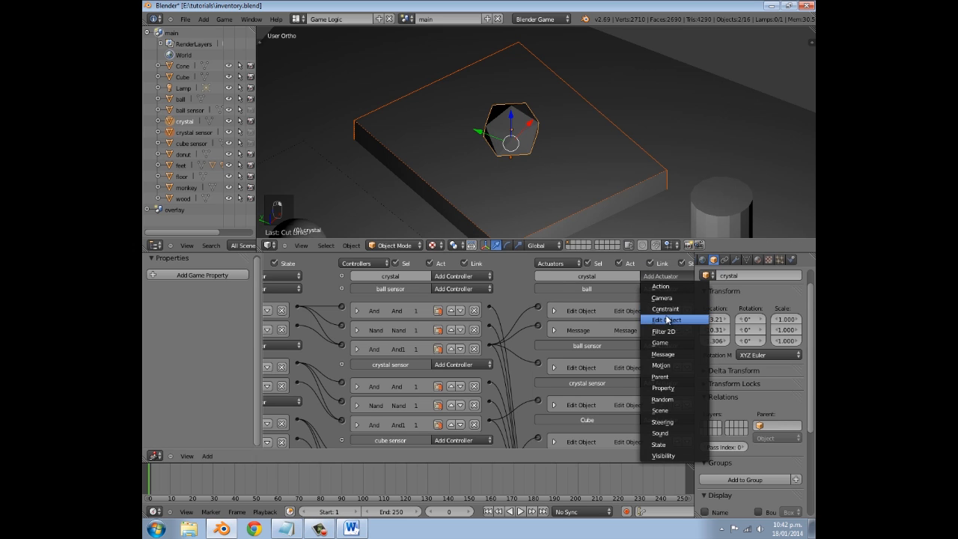
pyautogui.click(674, 320)
pyautogui.click(602, 317)
pyautogui.click(642, 293)
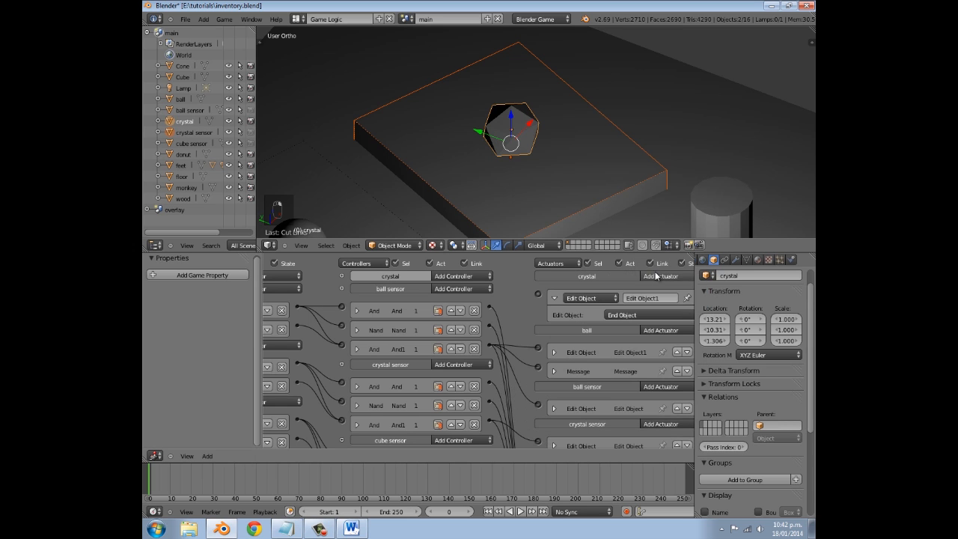
# - Add a Message actuator to the crystal with the subject crystalT
pyautogui.click(660, 276)
pyautogui.click(662, 353)
pyautogui.click(626, 364)
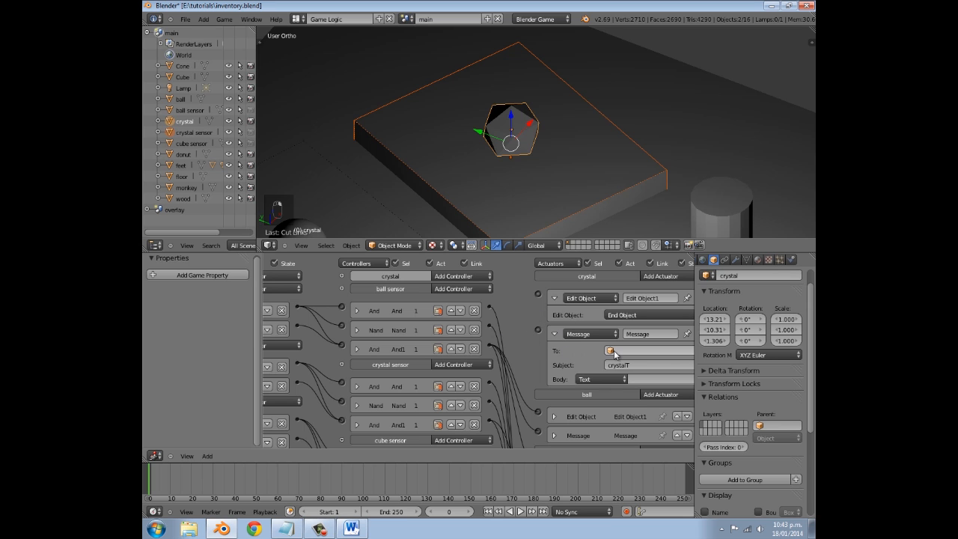
# - Link the crystal sensor's And1 controller to the crystal's Message and Edit Object actuators, and collapse both actuators
pyautogui.scroll(-2, 526, 343)
pyautogui.moveTo(528, 336)
pyautogui.mouseDown(button='middle')
pyautogui.moveTo(527, 346)
pyautogui.moveTo(525, 306)
pyautogui.moveTo(524, 323)
pyautogui.mouseUp(button='middle')
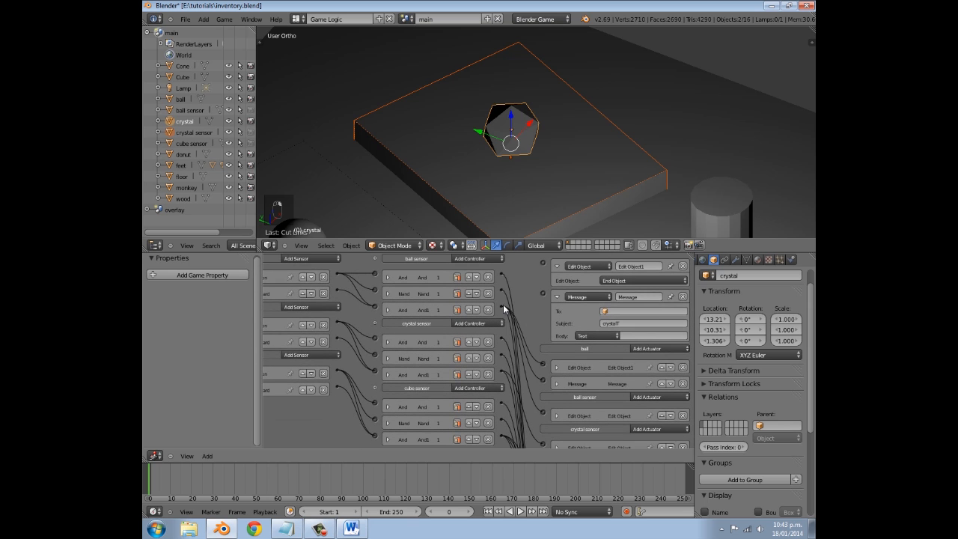
pyautogui.moveTo(537, 275); pyautogui.dragTo(535, 274)
pyautogui.moveTo(518, 294); pyautogui.dragTo(514, 335, button='middle')
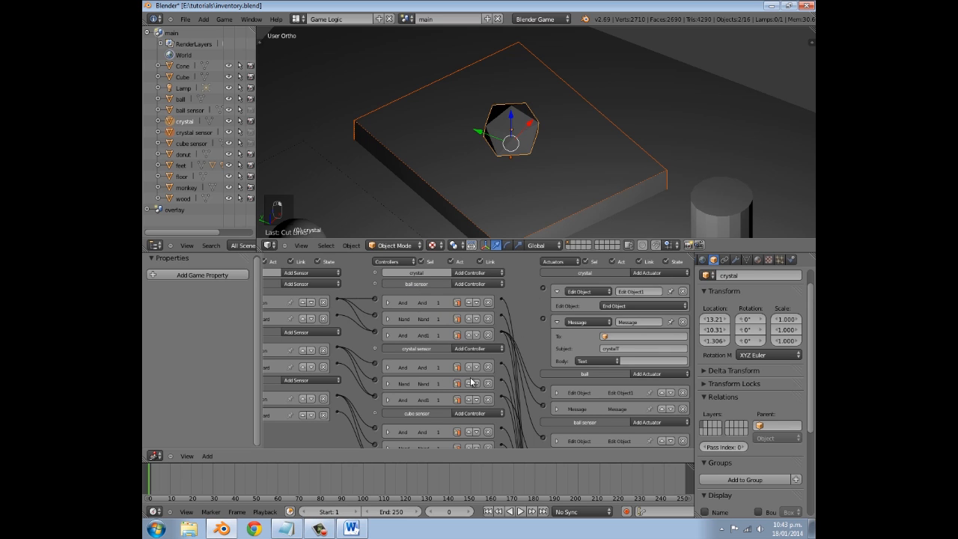
pyautogui.moveTo(502, 399); pyautogui.dragTo(542, 322)
pyautogui.moveTo(503, 396); pyautogui.dragTo(544, 289)
pyautogui.click(556, 291)
pyautogui.click(556, 308)
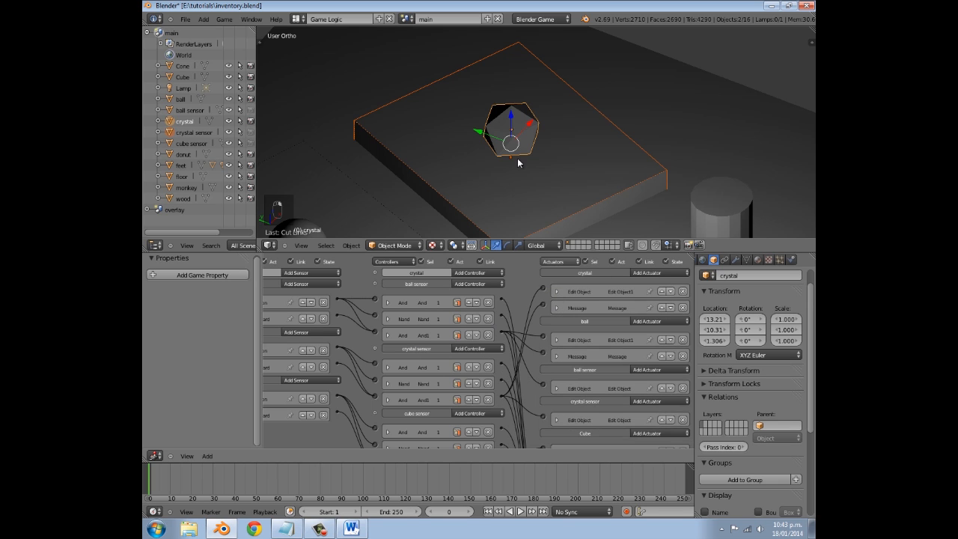
# - Select only the crystal and lower it slightly along Z toward its sensor
pyautogui.scroll(-7, 533, 160)
pyautogui.rightClick(530, 136)
pyautogui.scroll(5, 526, 134)
pyautogui.rightClick(525, 133)
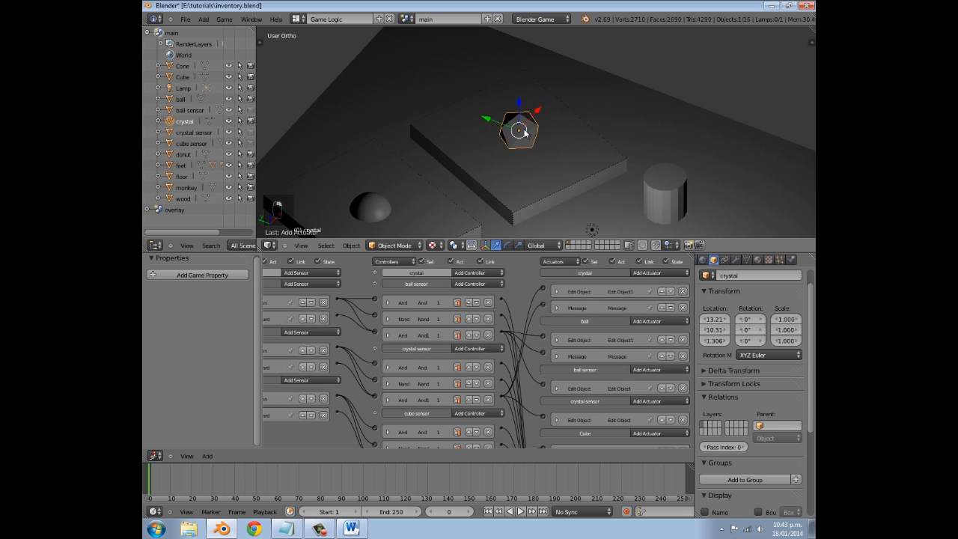
pyautogui.press('g')
pyautogui.press('z')
pyautogui.click(527, 181)
# - Duplicate the crystal sensor around the wood cylinder at about X 12.21, Y 1.649, rotated to about -95.7° around Z
pyautogui.rightClick(552, 163)
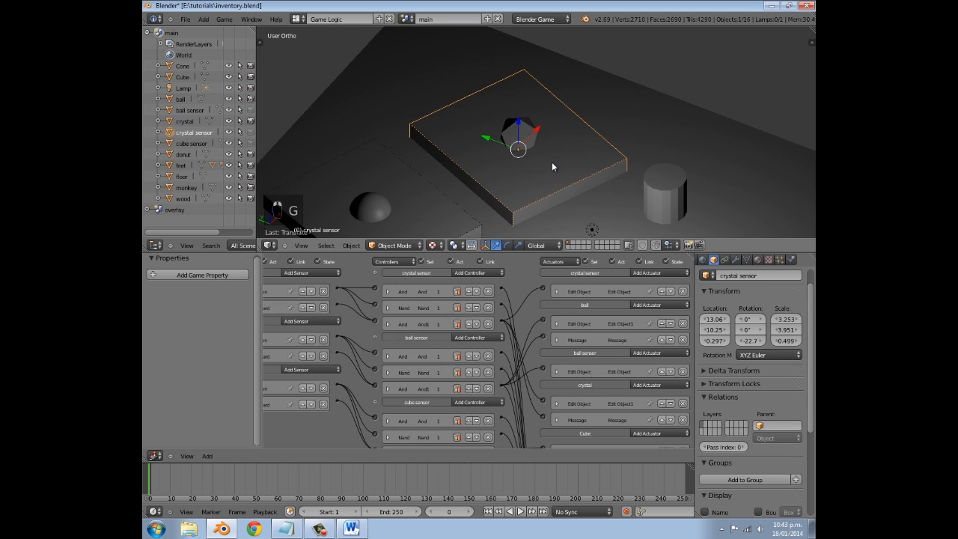
pyautogui.scroll(-4, 551, 166)
pyautogui.press('KP_7')
pyautogui.press('pagedown')
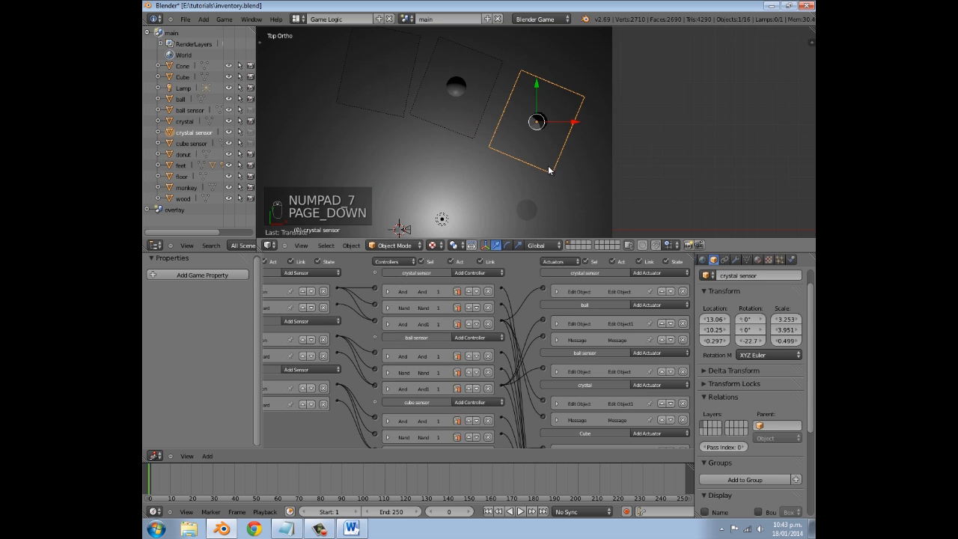
pyautogui.scroll(1, 533, 139)
pyautogui.hotkey('shift', 'd')
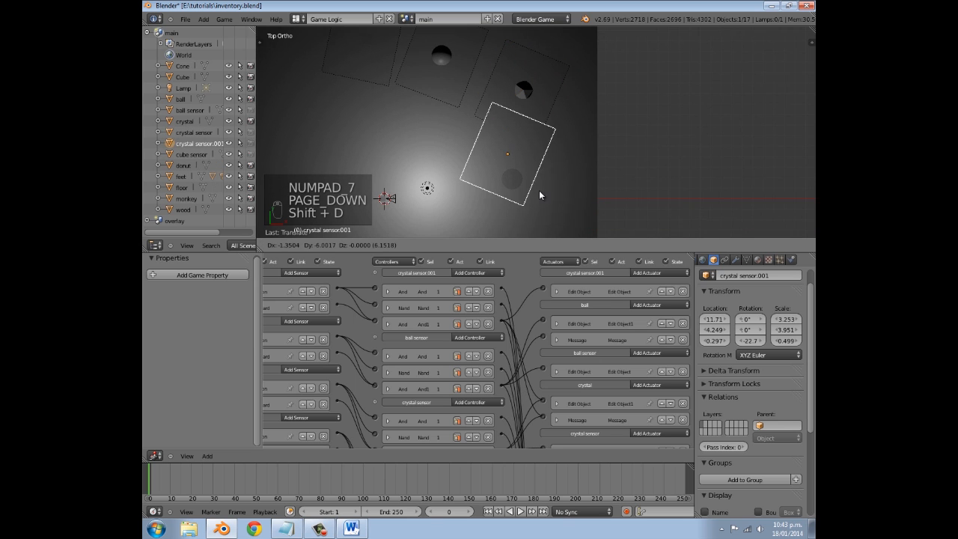
pyautogui.click(544, 216)
pyautogui.press('r')
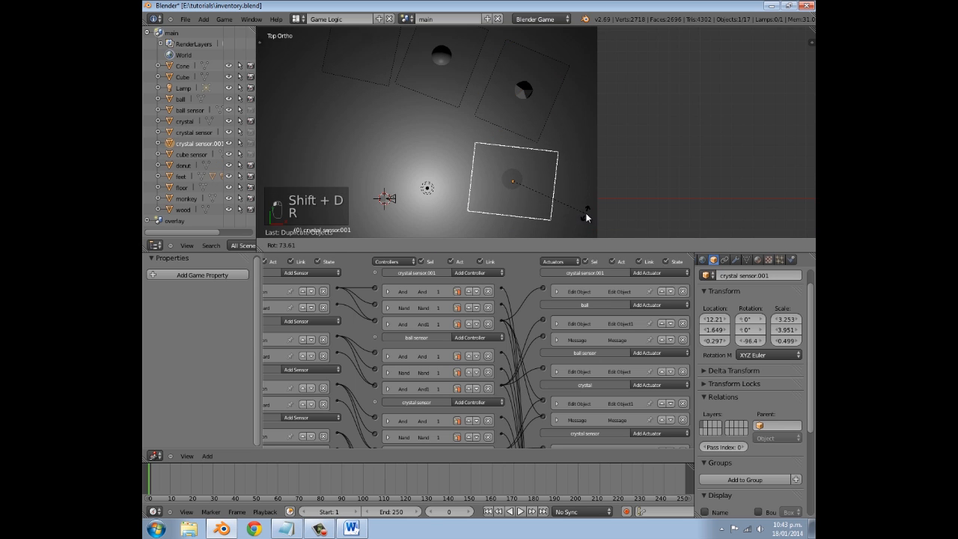
pyautogui.click(586, 212)
# - Stretch the duplicated sensor along the Y axis to a scale of about 3.541 in X and 3.955 in Y
pyautogui.moveTo(543, 186); pyautogui.dragTo(580, 172, button='middle')
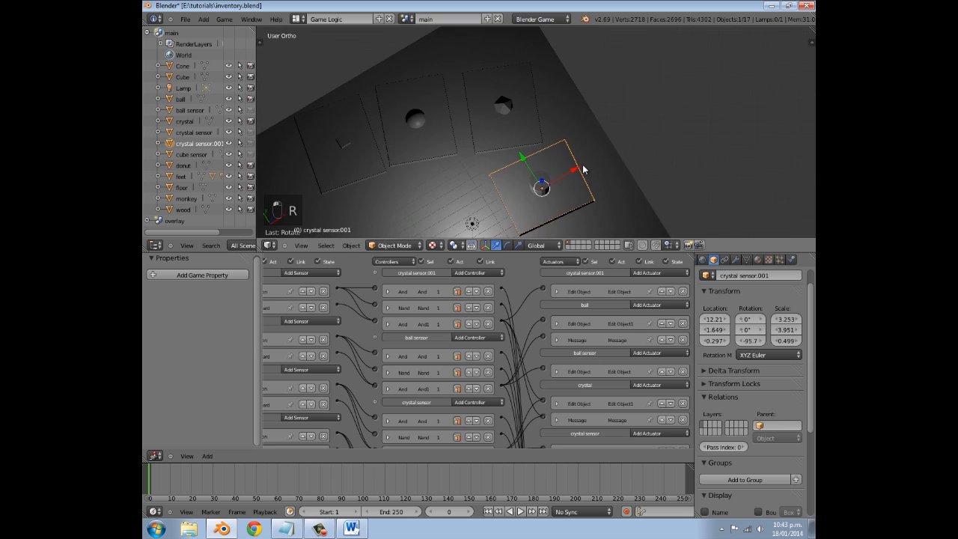
pyautogui.press('s')
pyautogui.press('y')
pyautogui.click(589, 169)
# - Rename the sensor around the wood cylinder as "wood sensor"
pyautogui.keyDown('shift'); pyautogui.moveTo(551, 203); pyautogui.dragTo(548, 162, button='middle'); pyautogui.keyUp('shift')
pyautogui.scroll(4, 529, 308)
pyautogui.scroll(-3, 535, 322)
pyautogui.scroll(-3, 538, 324)
pyautogui.moveTo(502, 357)
pyautogui.mouseDown(button='middle')
pyautogui.moveTo(526, 347)
pyautogui.moveTo(511, 369)
pyautogui.mouseUp(button='middle')
pyautogui.scroll(4, 526, 346)
pyautogui.click(730, 276)
pyautogui.write('w')
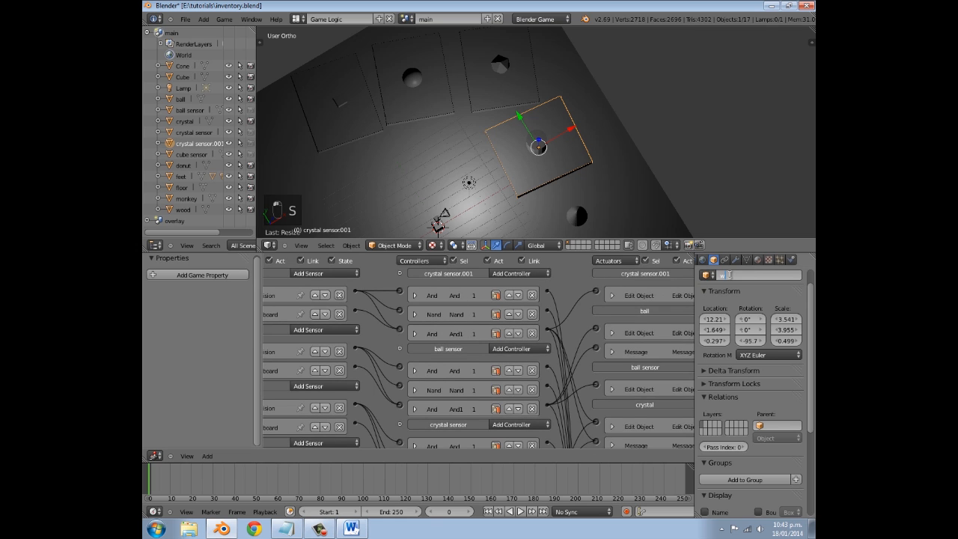
pyautogui.write('ood sensor')
pyautogui.press('Return')
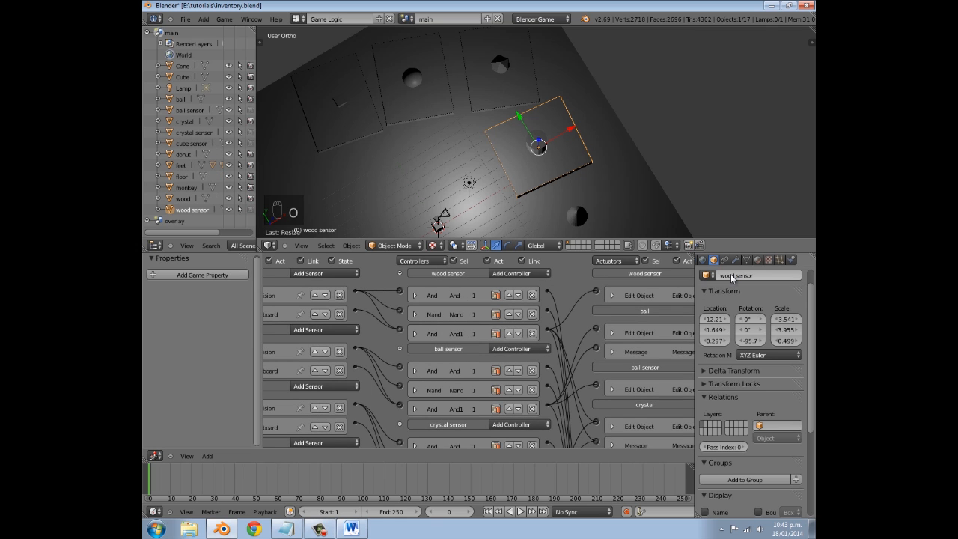
# - Cut the links running from the wood sensor's And1 controller to the crystal's actuators
pyautogui.moveTo(621, 333); pyautogui.dragTo(531, 361, button='middle')
pyautogui.scroll(2, 522, 325)
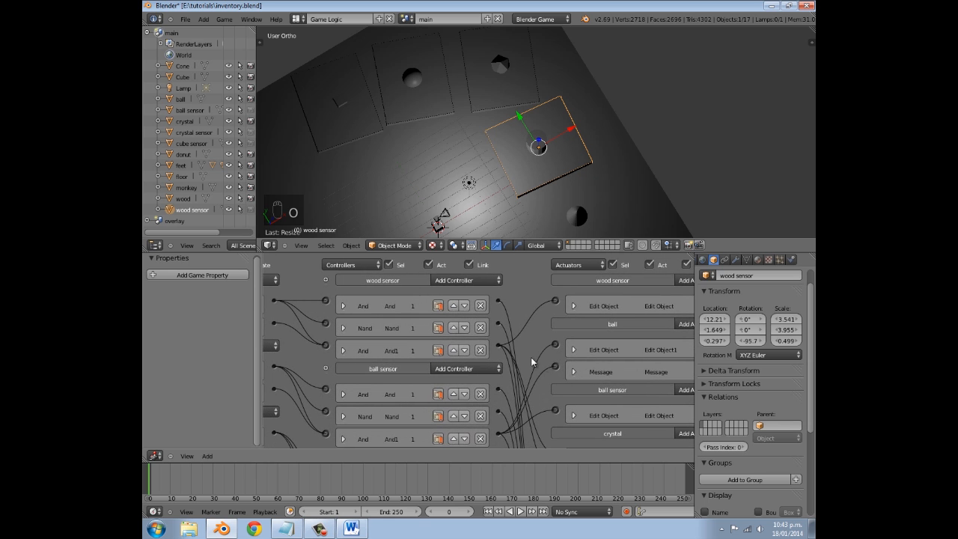
pyautogui.scroll(-3, 506, 348)
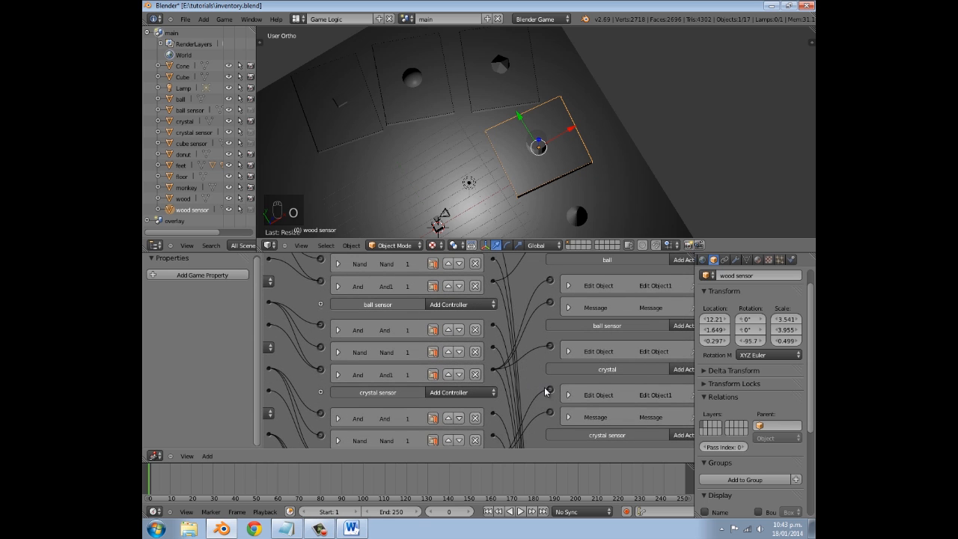
pyautogui.moveTo(515, 335); pyautogui.dragTo(519, 398, button='middle')
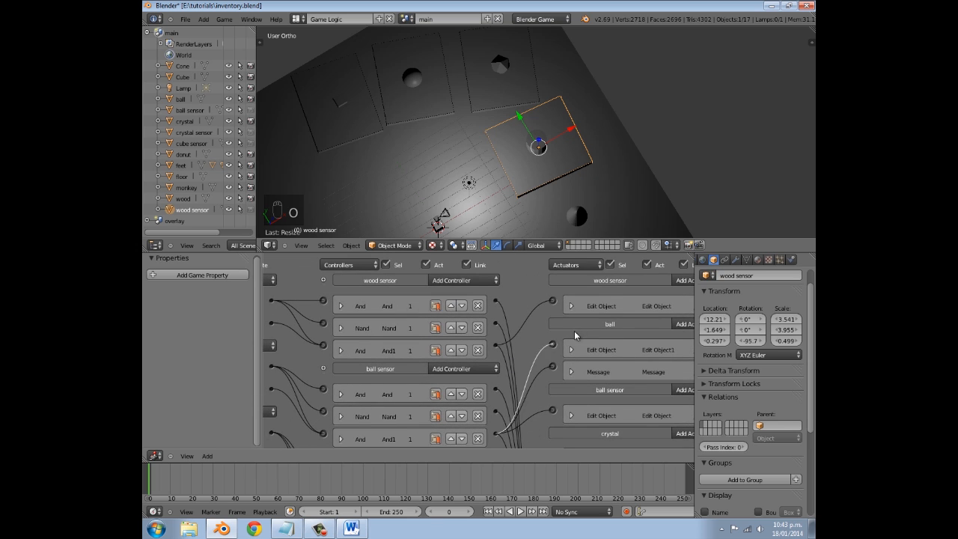
pyautogui.moveTo(608, 298); pyautogui.dragTo(544, 299, button='middle')
# - Add the wood cylinder to the selection and give it a Message actuator and an Edit Object actuator set to End Object
pyautogui.rightClick(539, 144)
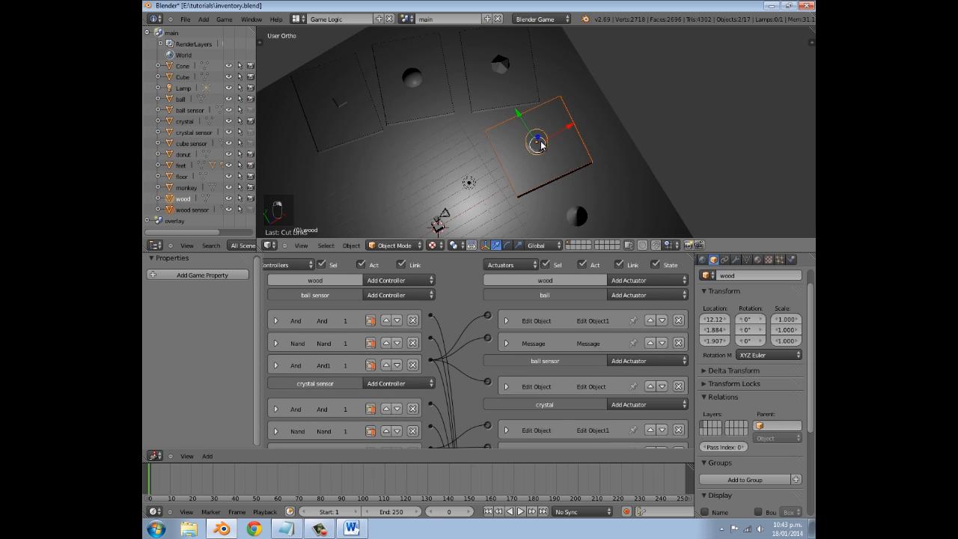
pyautogui.click(619, 280)
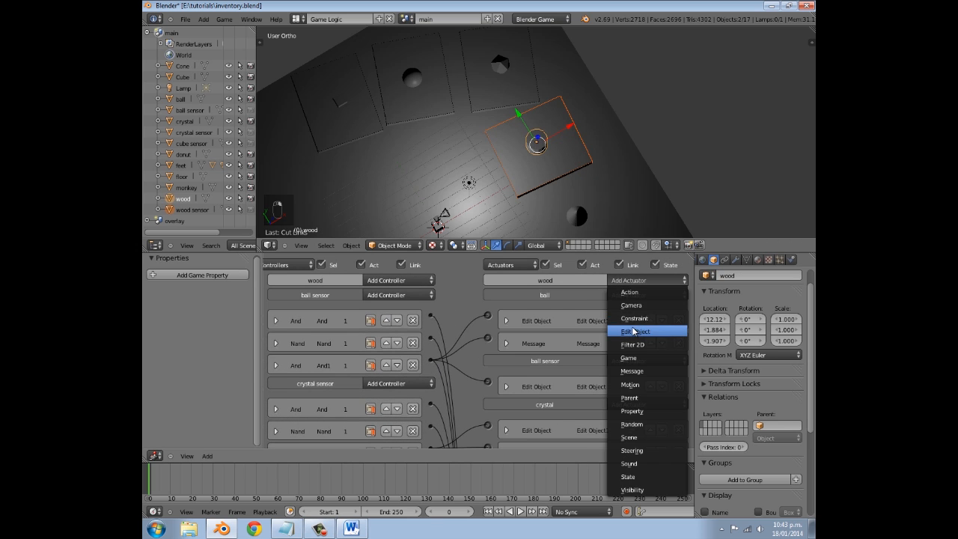
pyautogui.click(633, 331)
pyautogui.click(609, 283)
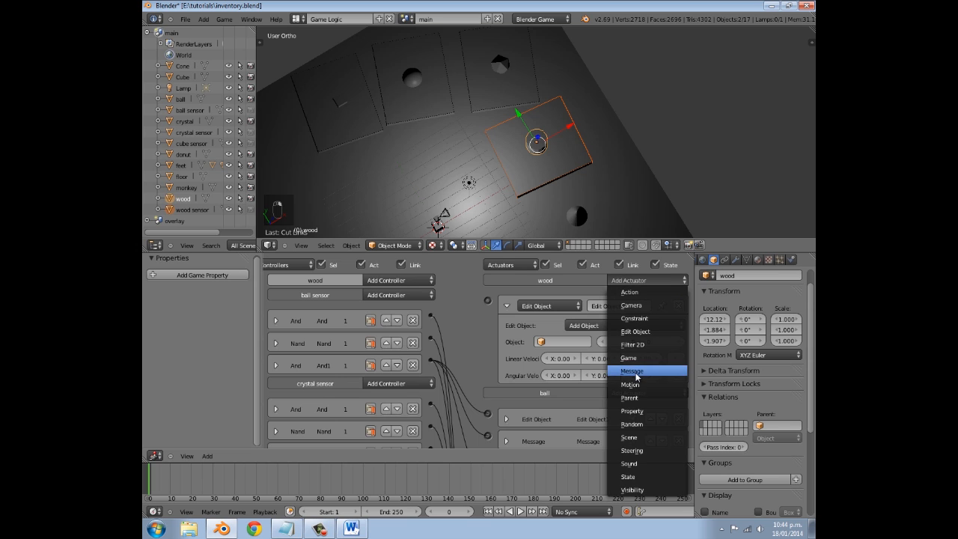
pyautogui.click(631, 371)
pyautogui.click(591, 326)
pyautogui.click(586, 300)
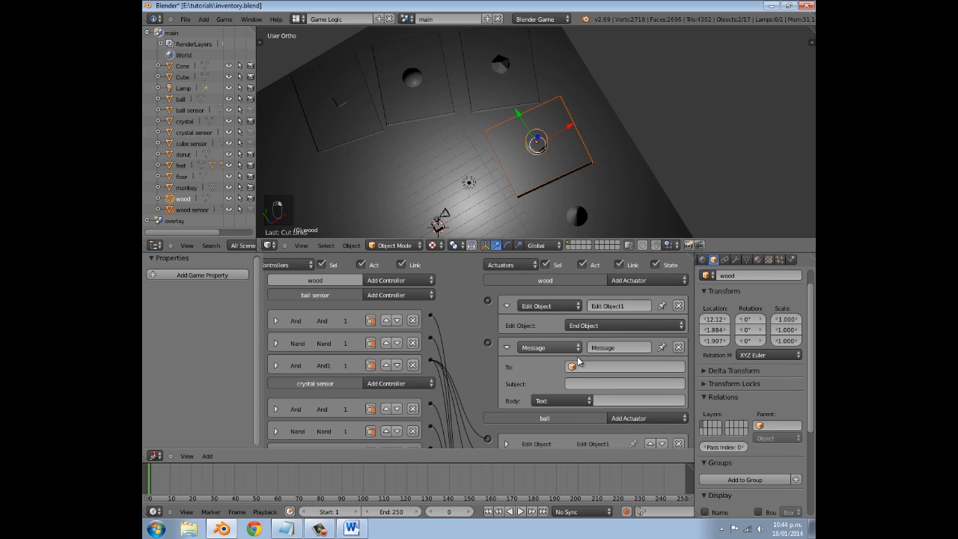
# - Set the subject of the wood's Message actuator to woodT
pyautogui.click(589, 383)
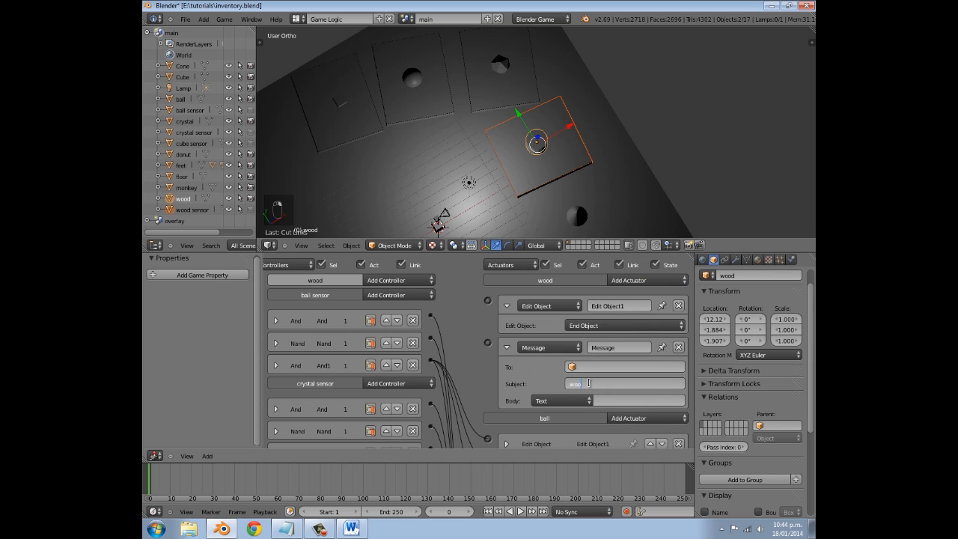
pyautogui.write('woodT')
pyautogui.press('Return')
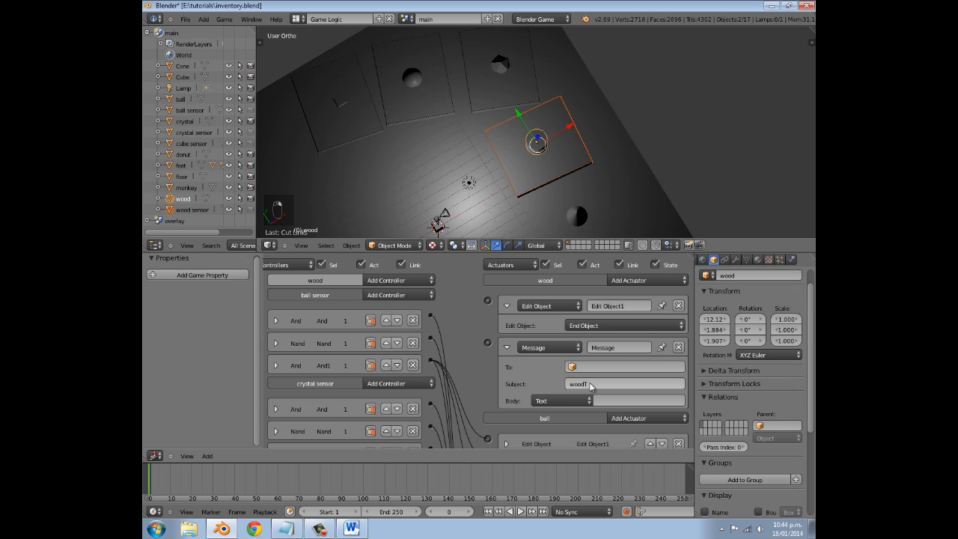
# - Link the wood sensor's And1 controller to the wood's Message and Edit Object actuators, and collapse both actuators
pyautogui.scroll(-4, 469, 366)
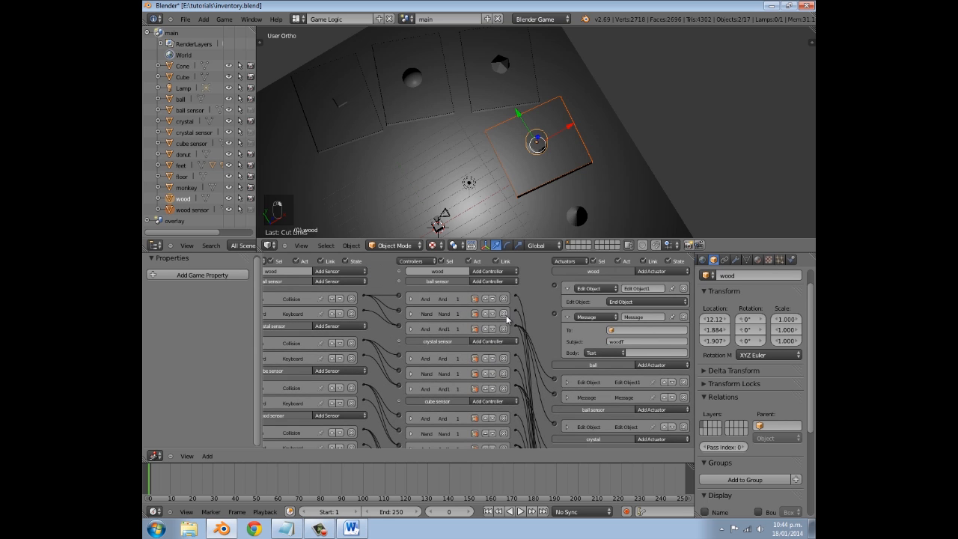
pyautogui.scroll(-2, 509, 321)
pyautogui.scroll(-4, 509, 321)
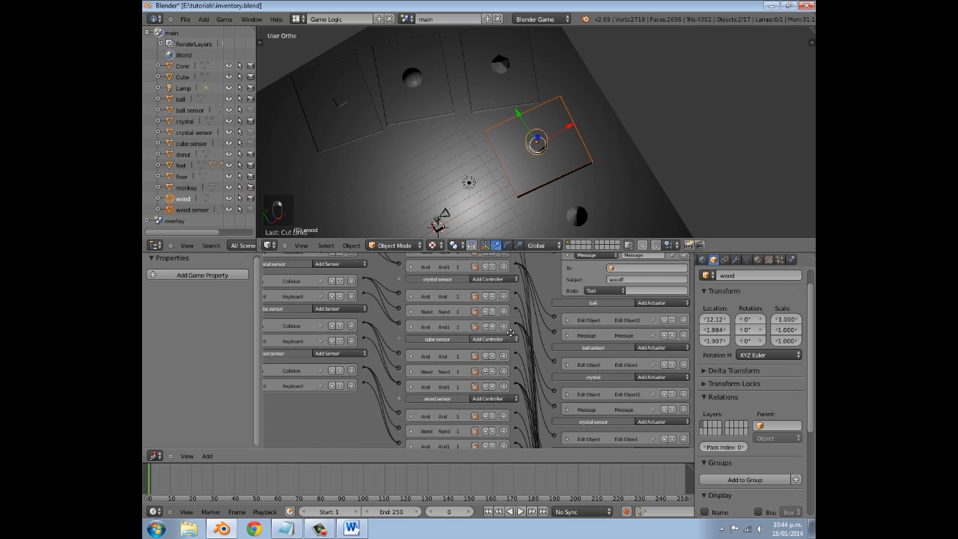
pyautogui.scroll(-3, 503, 339)
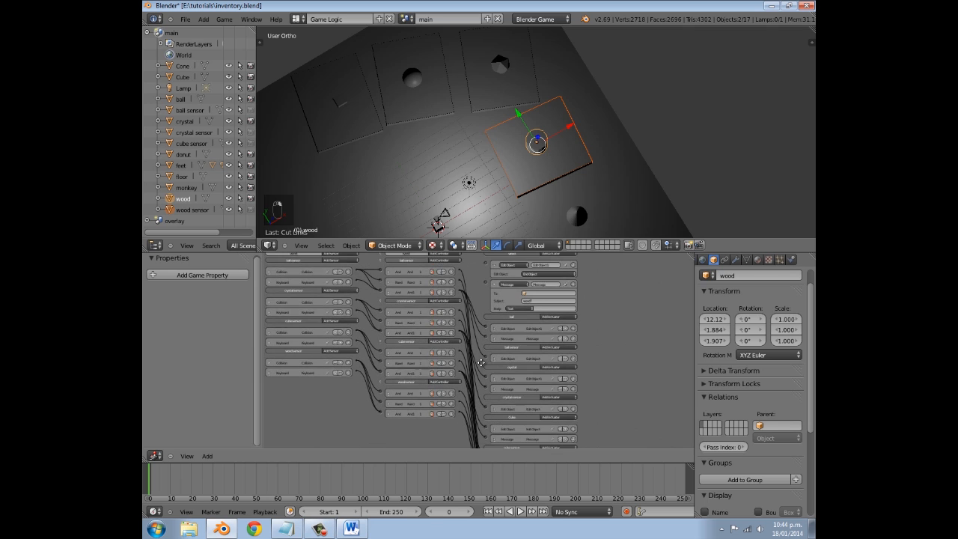
pyautogui.moveTo(460, 428); pyautogui.dragTo(486, 303)
pyautogui.moveTo(485, 276); pyautogui.dragTo(486, 275)
pyautogui.scroll(5, 502, 301)
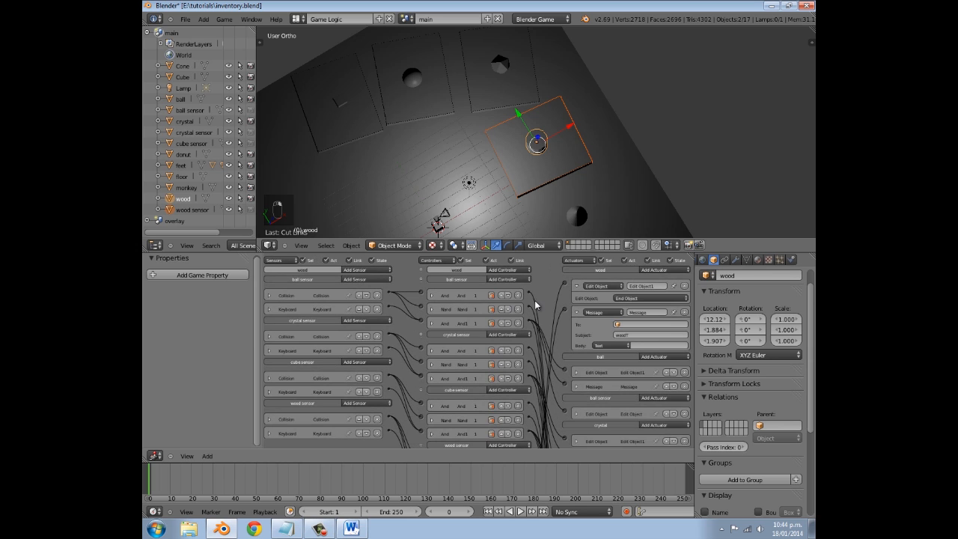
pyautogui.keyDown('ctrl'); pyautogui.hscroll(2, 550, 322); pyautogui.keyUp('ctrl')
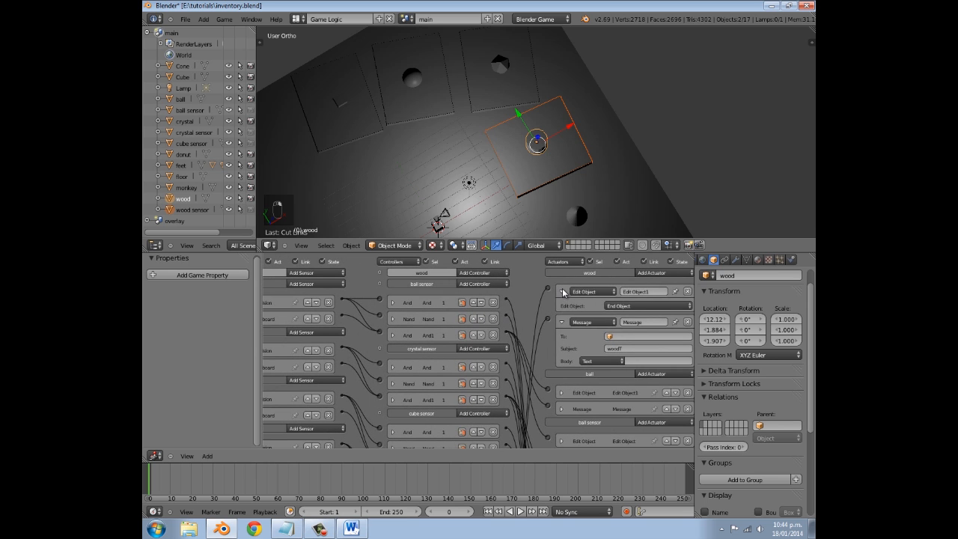
pyautogui.click(562, 291)
pyautogui.click(561, 308)
pyautogui.scroll(-5, 544, 355)
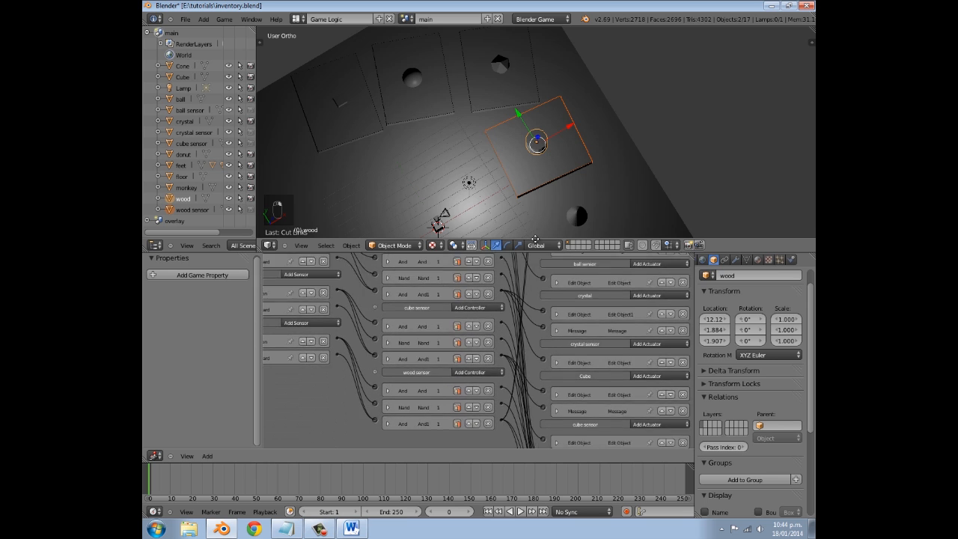
# - Rename the wood object as awood to bring its logic bricks to the front of the list, and restore the name wood
pyautogui.scroll(3, 491, 337)
pyautogui.scroll(-5, 481, 341)
pyautogui.moveTo(480, 373); pyautogui.dragTo(470, 252, button='middle')
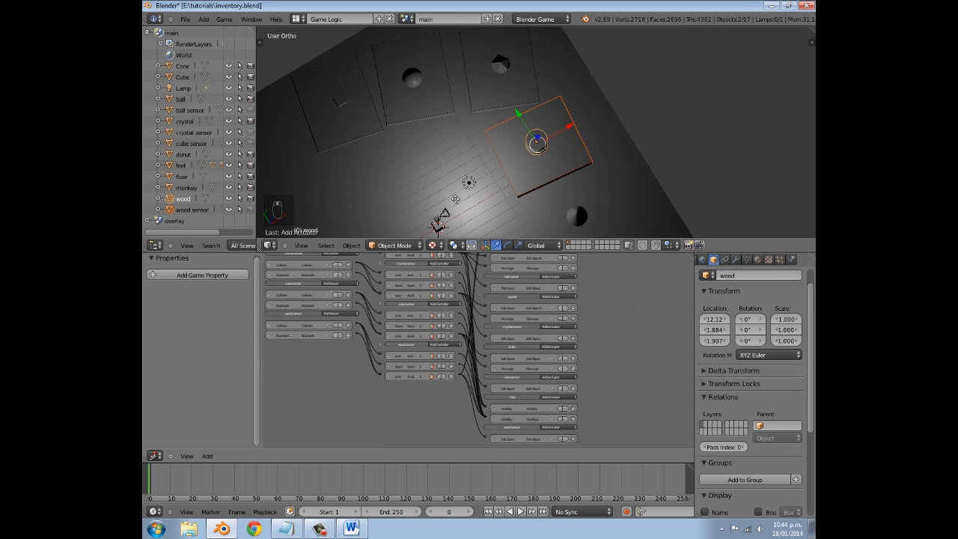
pyautogui.scroll(4, 457, 337)
pyautogui.scroll(-3, 478, 366)
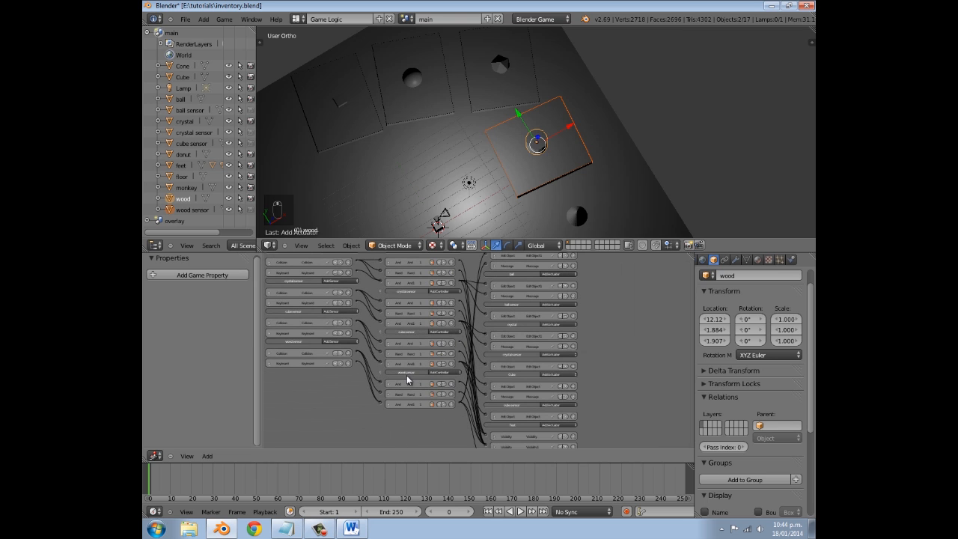
pyautogui.moveTo(407, 380); pyautogui.dragTo(410, 394, button='middle')
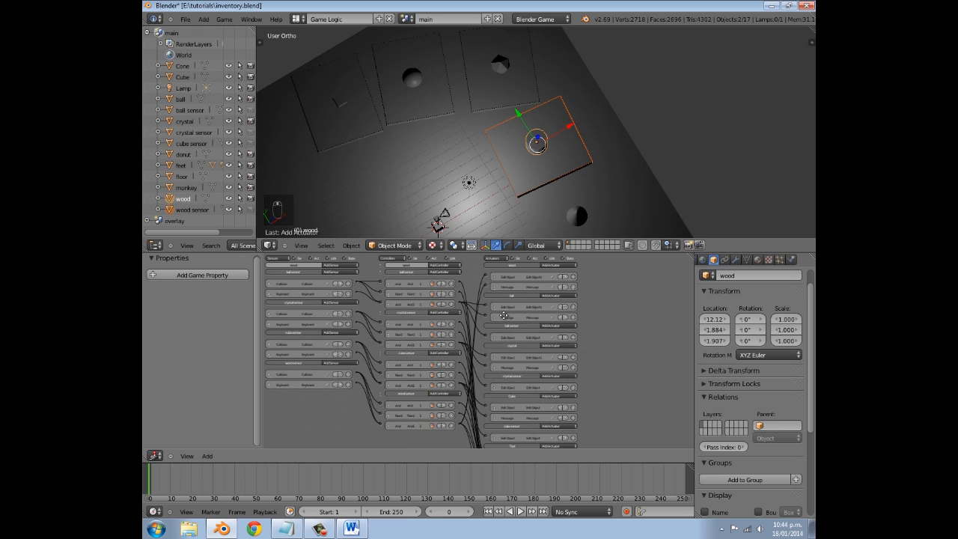
pyautogui.click(722, 275)
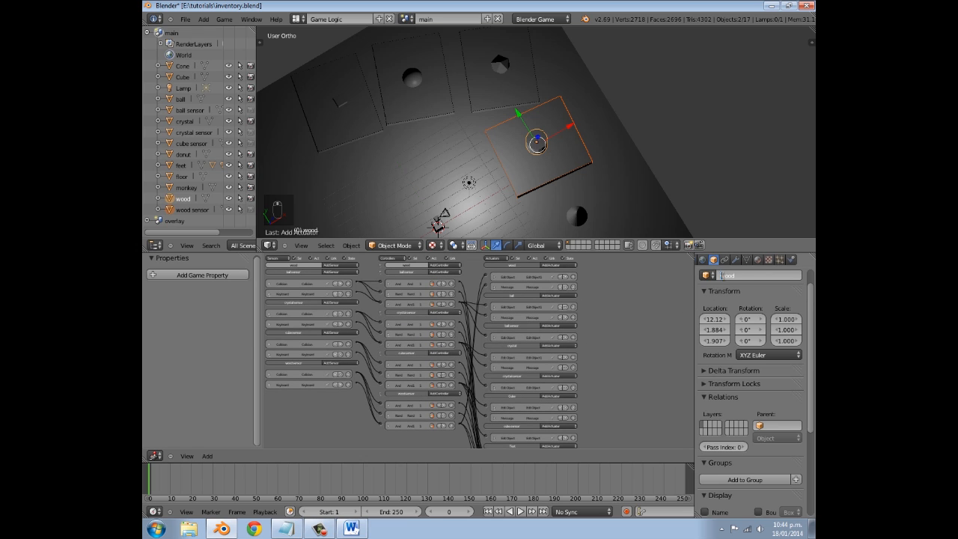
pyautogui.write('a')
pyautogui.press('Return')
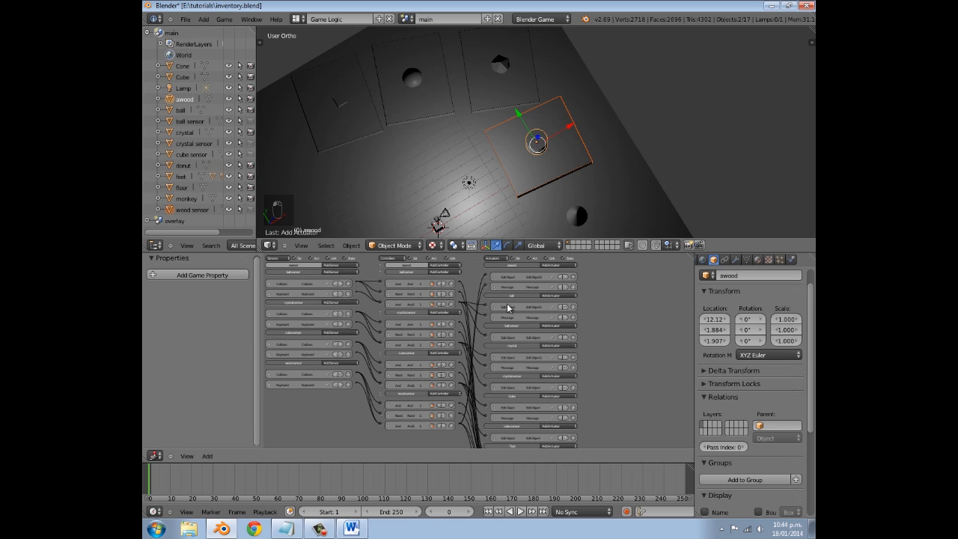
pyautogui.scroll(1, 498, 302)
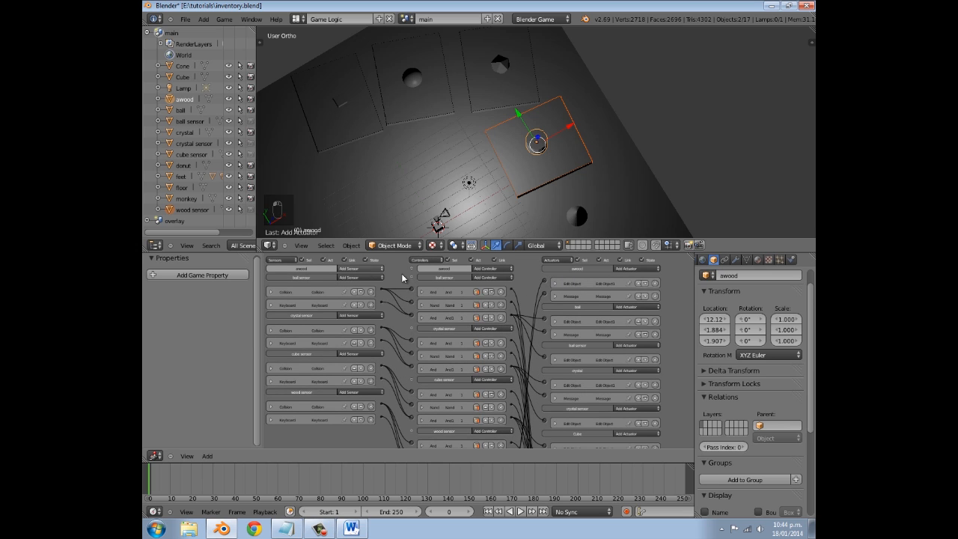
pyautogui.click(744, 276)
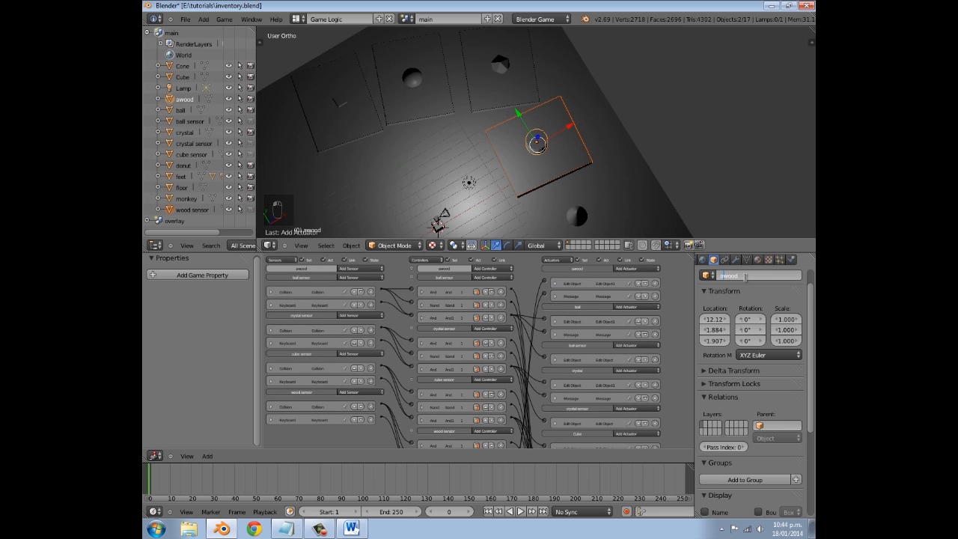
pyautogui.press('Return')
# - Duplicate the wood sensor in top view and place the copy over the cone at about X 11.83, Y -5.76
pyautogui.scroll(2, 484, 128)
pyautogui.keyDown('shift'); pyautogui.moveTo(484, 128); pyautogui.dragTo(422, 76, button='middle'); pyautogui.keyUp('shift')
pyautogui.scroll(-3, 512, 144)
pyautogui.press('KP_7')
pyautogui.press('a')
pyautogui.press('a')
pyautogui.rightClick(528, 111)
pyautogui.scroll(4, 538, 116)
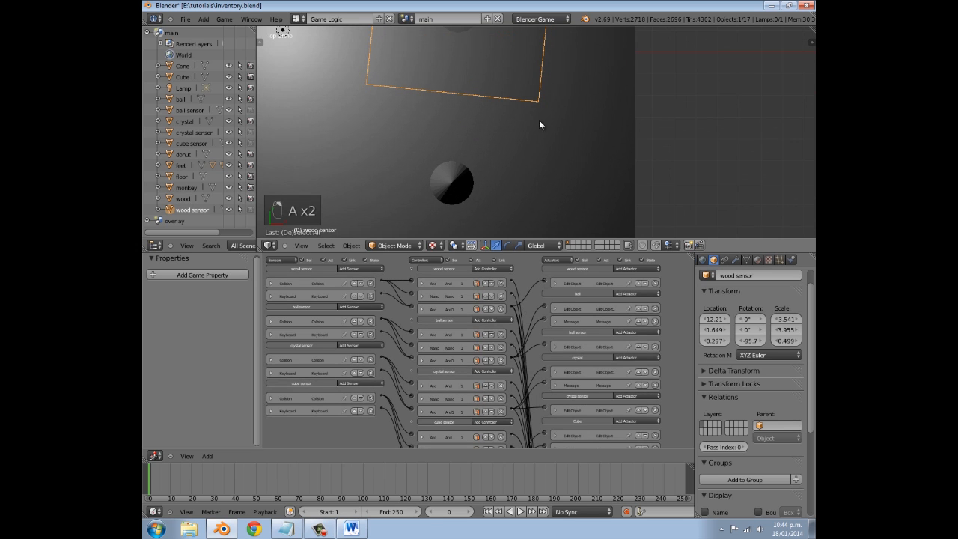
pyautogui.scroll(-3, 529, 69)
pyautogui.hotkey('shift', 'd')
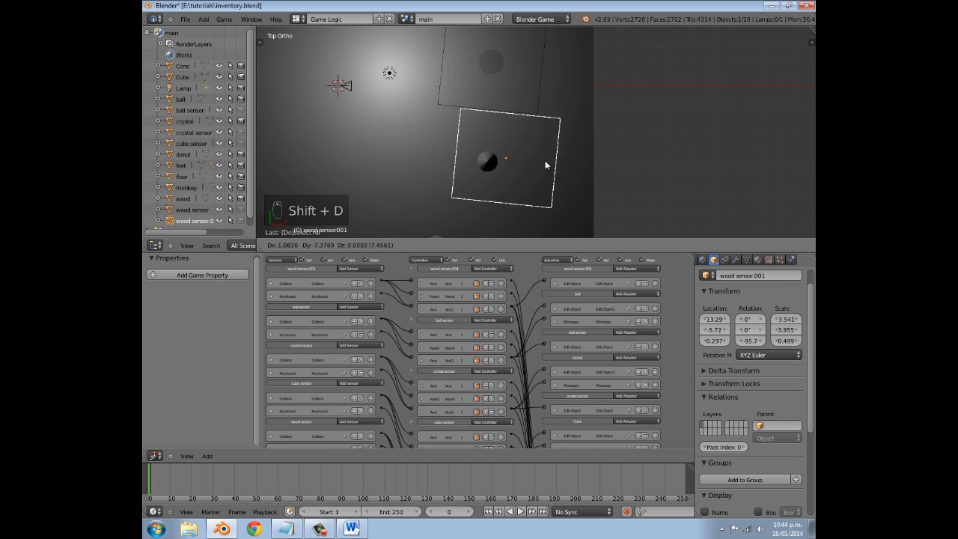
pyautogui.click(529, 163)
pyautogui.scroll(-3, 539, 167)
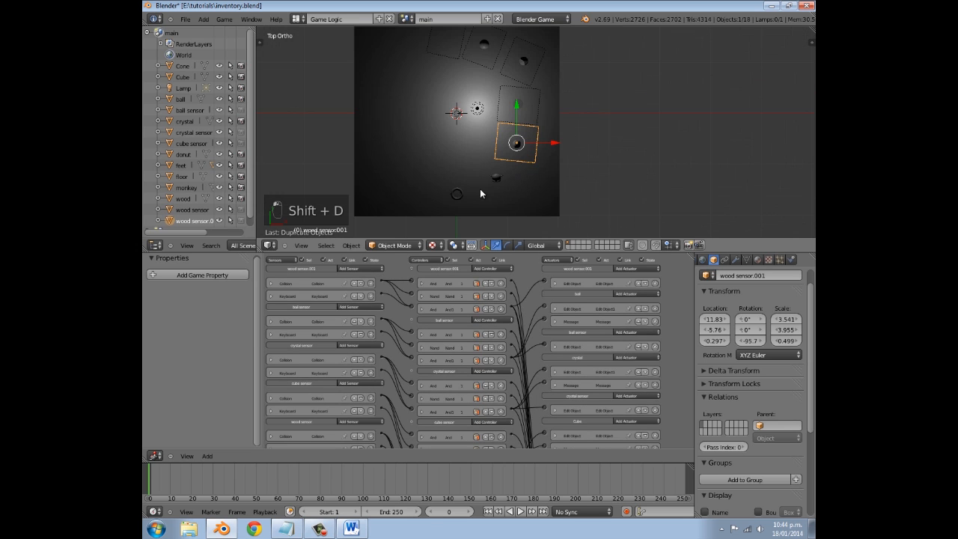
# - Centre the duplicated sensor on the cone at about X 11.77, Y -6.05, and enlarge it to a scale of about 3.822 by 4.269 by 0.539
pyautogui.scroll(10, 486, 189)
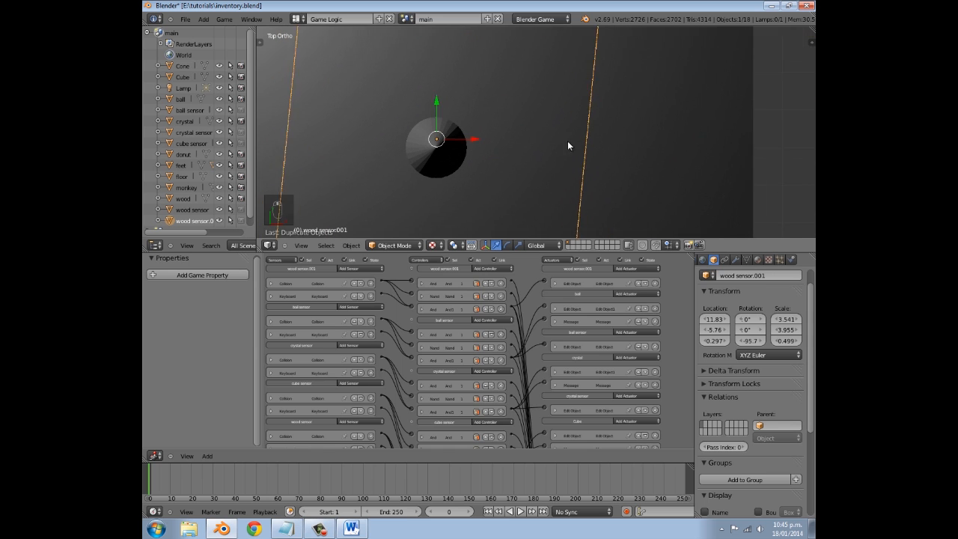
pyautogui.scroll(4, 564, 300)
pyautogui.scroll(-3, 473, 162)
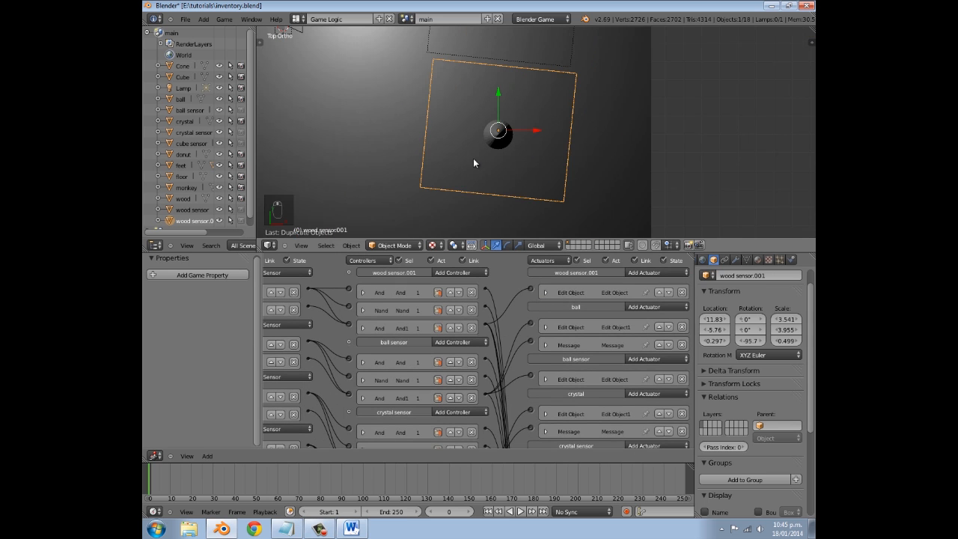
pyautogui.press('g')
pyautogui.click(556, 150)
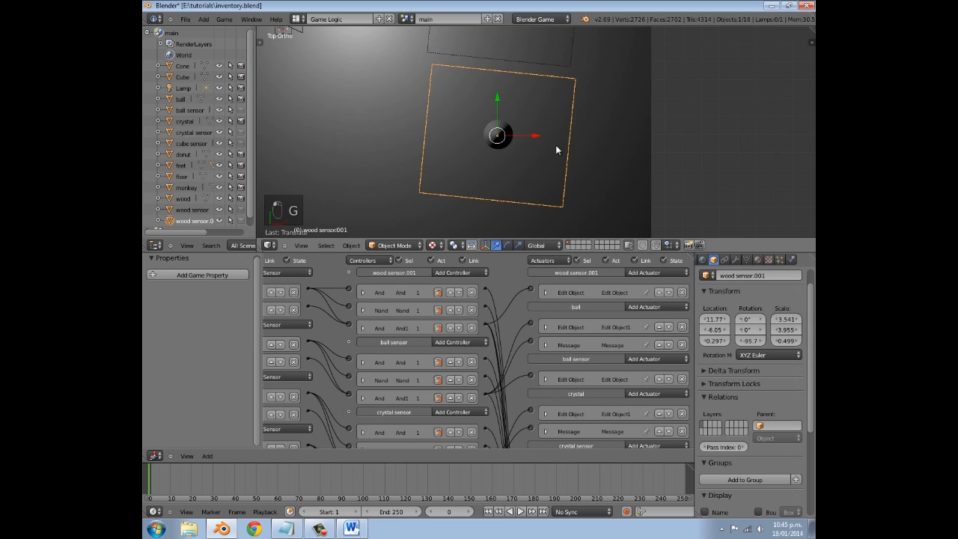
pyautogui.press('s')
pyautogui.click(593, 156)
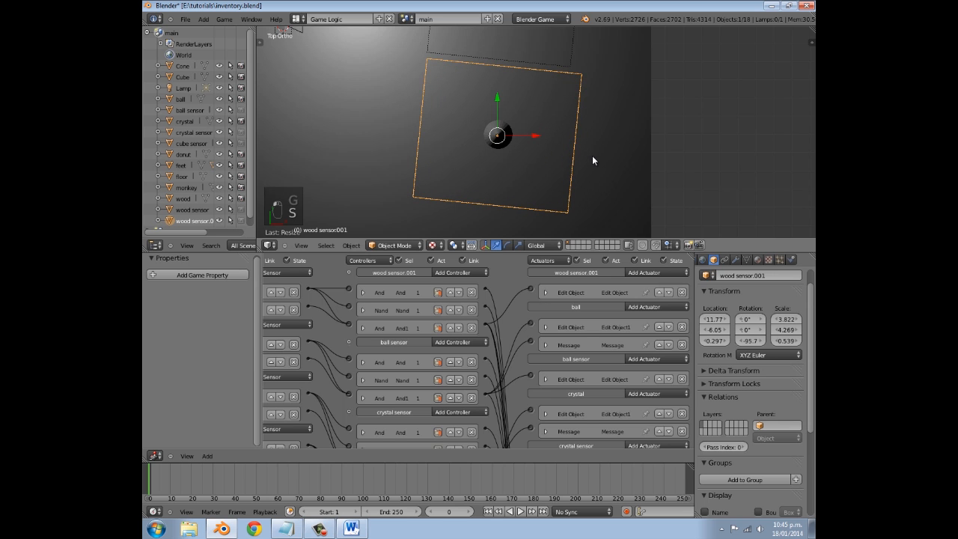
# - Rename the duplicated sensor around the cone as cone sensor
pyautogui.moveTo(553, 323); pyautogui.dragTo(631, 346, button='middle')
pyautogui.click(730, 275)
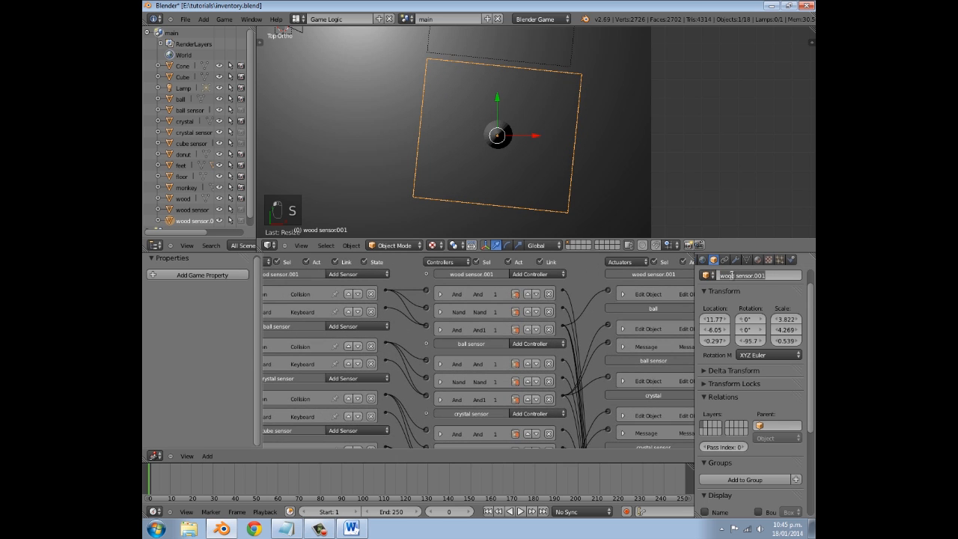
pyautogui.write('cone sensor')
pyautogui.press('Return')
# - Cut the links running from the cone sensor's And1 controller to the wood's actuators
pyautogui.scroll(2, 558, 318)
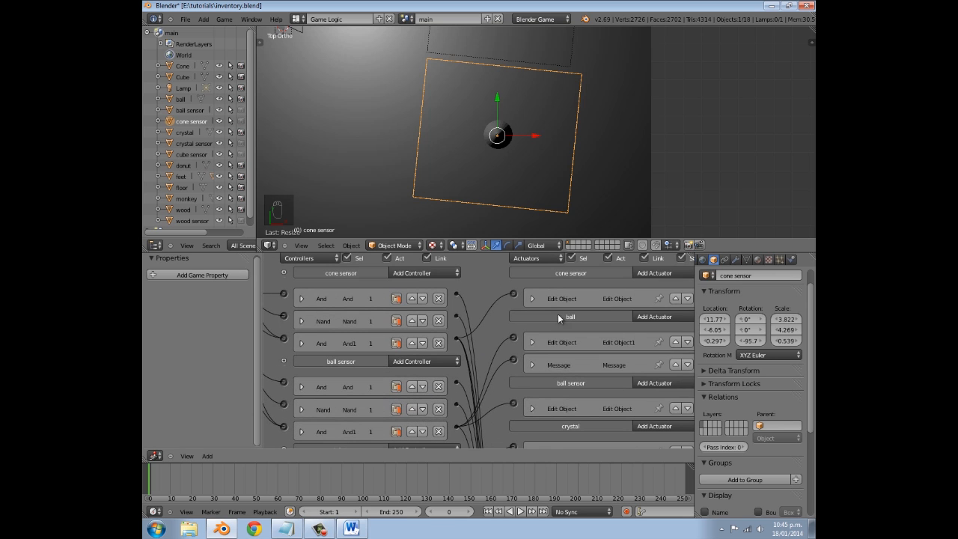
pyautogui.click(534, 298)
pyautogui.click(534, 297)
pyautogui.scroll(-2, 549, 321)
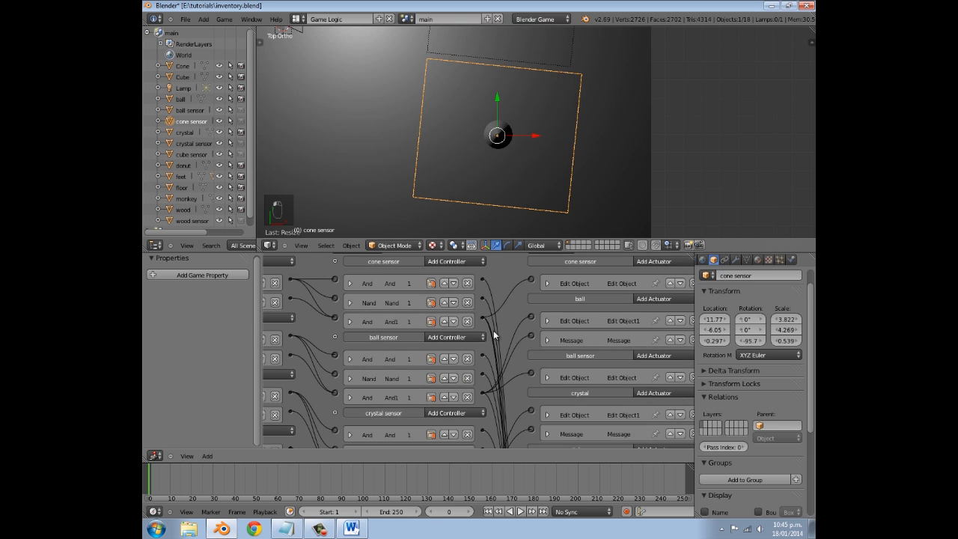
pyautogui.moveTo(483, 320); pyautogui.dragTo(464, 48, button='middle')
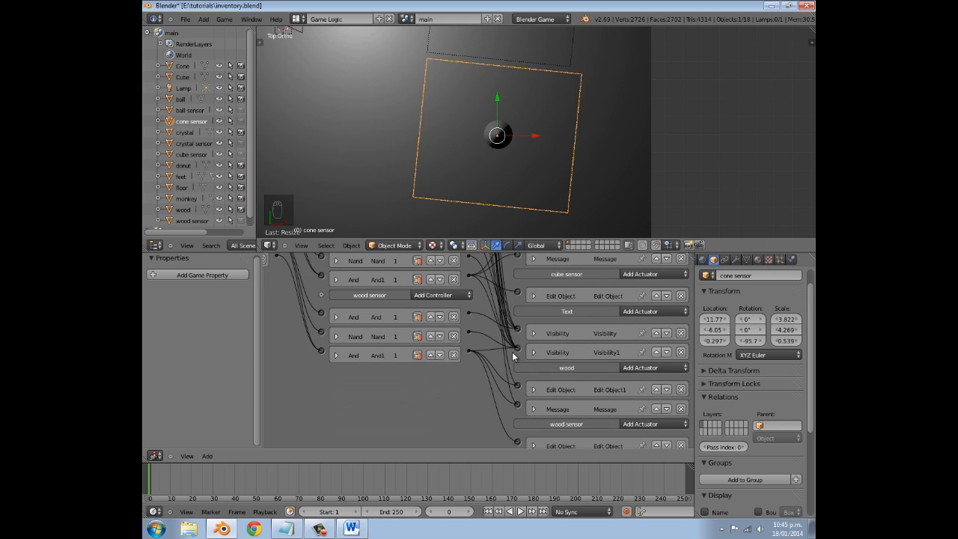
pyautogui.moveTo(491, 290); pyautogui.dragTo(486, 443, button='middle')
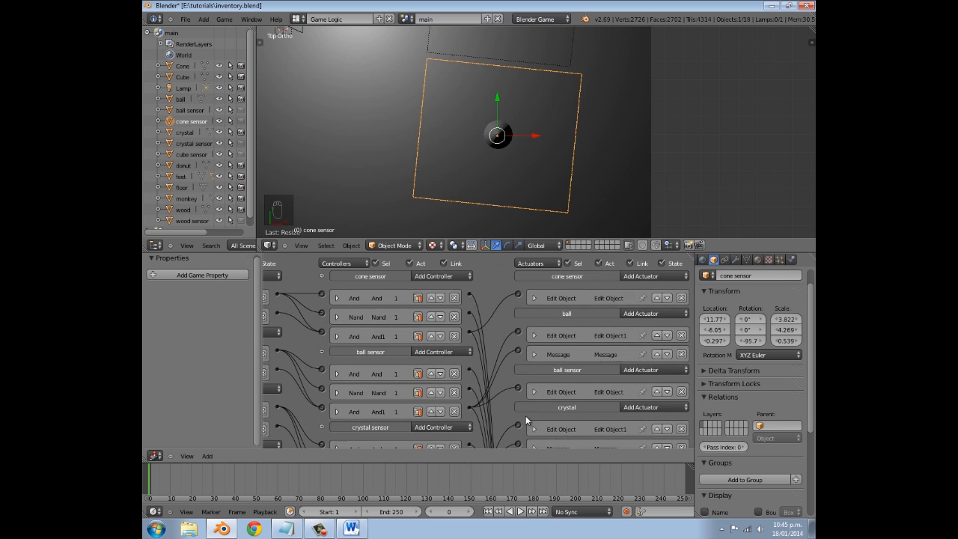
# - Add the cone to the selection and give it an Edit Object actuator set to End Object and a Message actuator with subject coneT
pyautogui.keyDown('shift'); pyautogui.rightClick(497, 134); pyautogui.keyUp('shift')
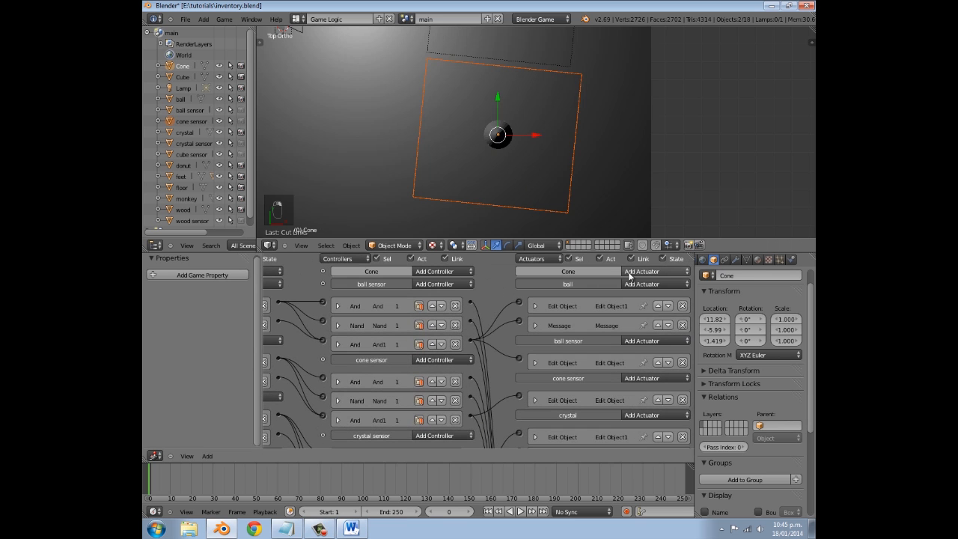
pyautogui.click(634, 272)
pyautogui.click(647, 315)
pyautogui.click(636, 310)
pyautogui.click(611, 293)
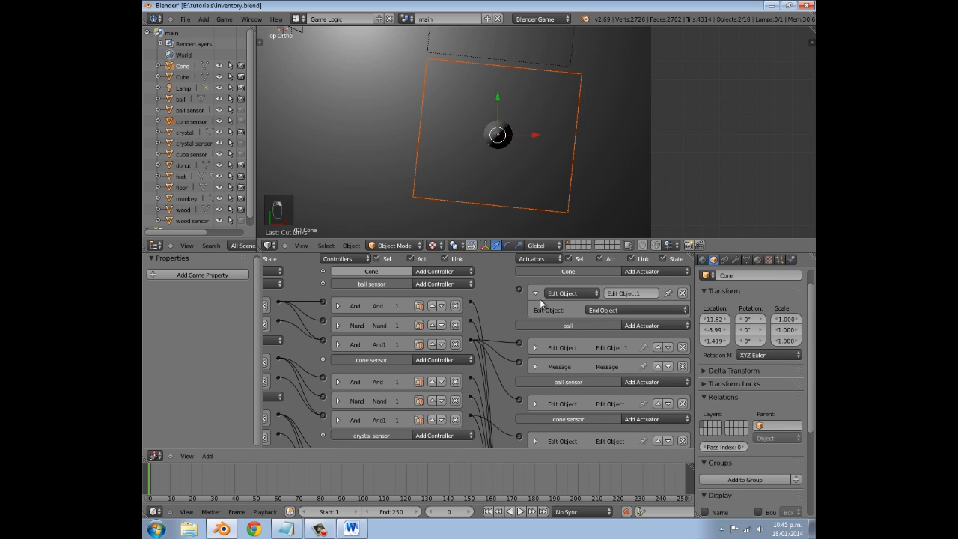
pyautogui.click(636, 272)
pyautogui.click(645, 358)
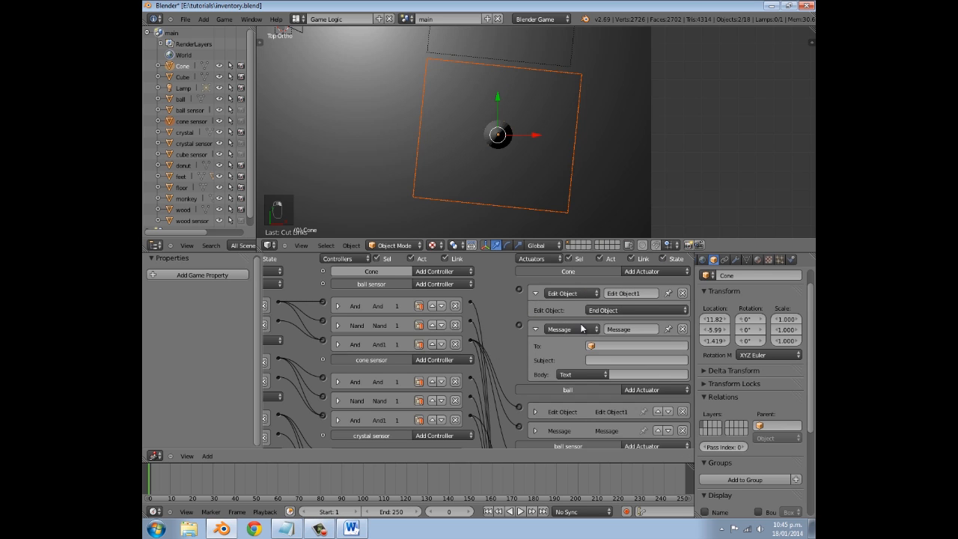
pyautogui.click(597, 359)
pyautogui.press('Return')
# - Link the cone sensor's And1 controller to the cone's Edit Object and Message actuators, and collapse both actuators
pyautogui.scroll(-3, 531, 333)
pyautogui.scroll(-2, 524, 329)
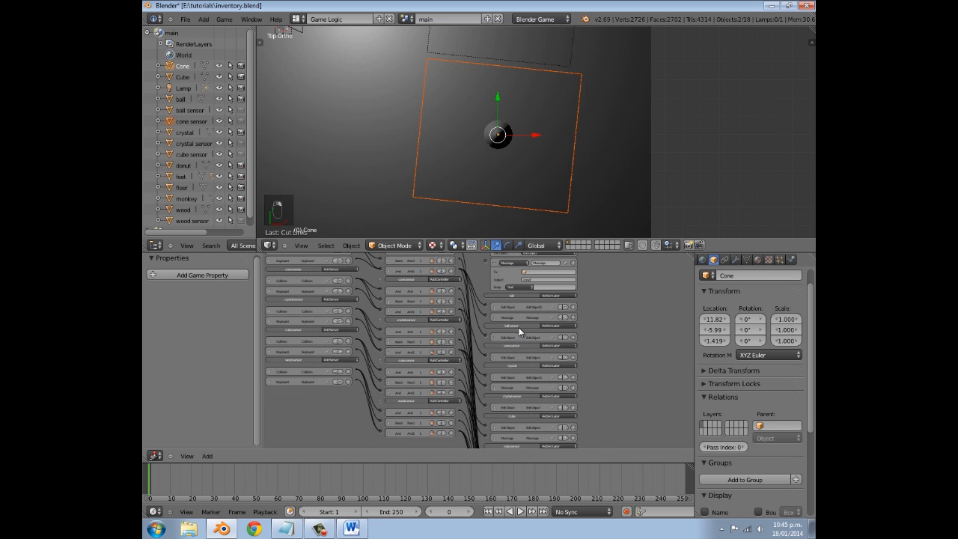
pyautogui.scroll(3, 475, 345)
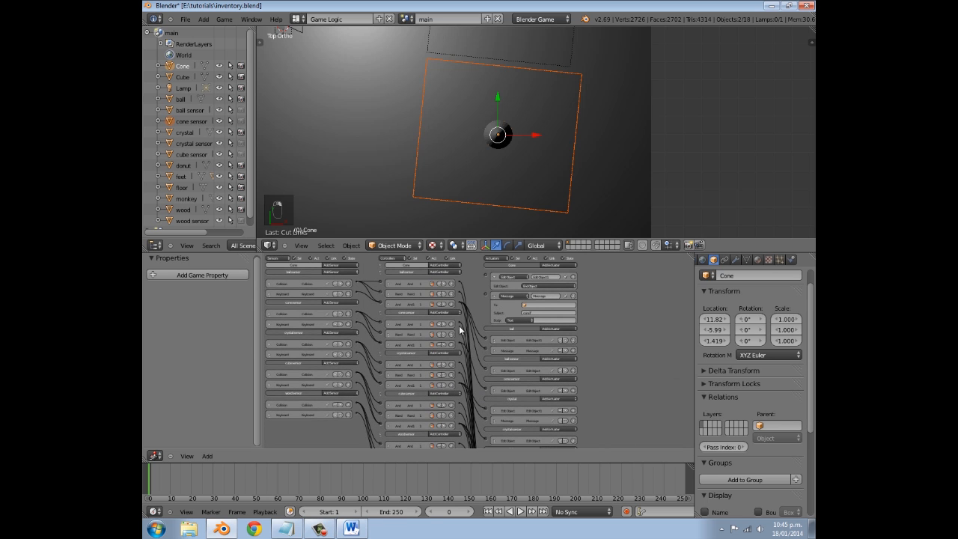
pyautogui.moveTo(459, 343); pyautogui.dragTo(486, 275)
pyautogui.scroll(2, 512, 371)
pyautogui.moveTo(518, 392); pyautogui.dragTo(560, 315)
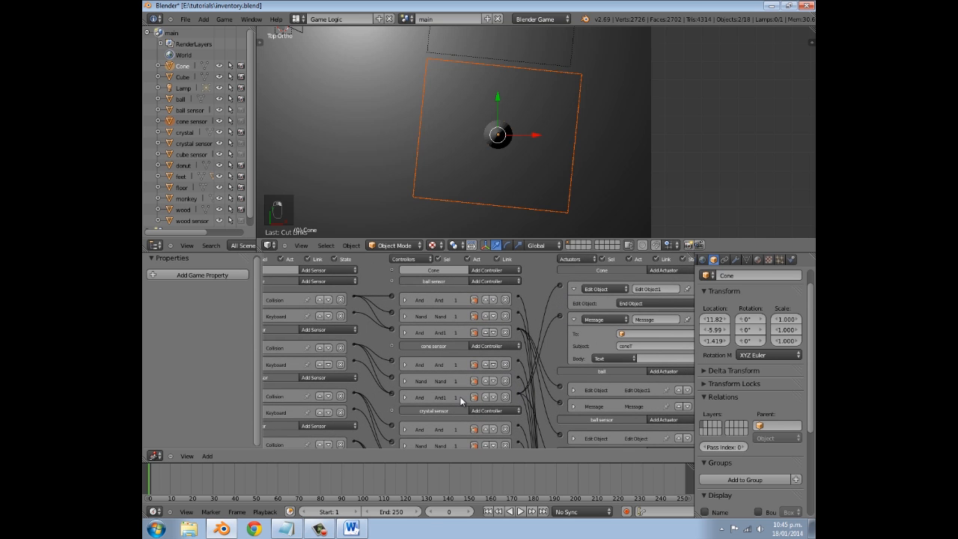
pyautogui.click(575, 320)
pyautogui.click(573, 289)
# - Duplicate the cone sensor, place the copy over the monkey at about X 7.878, Y -12.9, and rotate it to about -130° around Z
pyautogui.scroll(-4, 463, 163)
pyautogui.rightClick(513, 166)
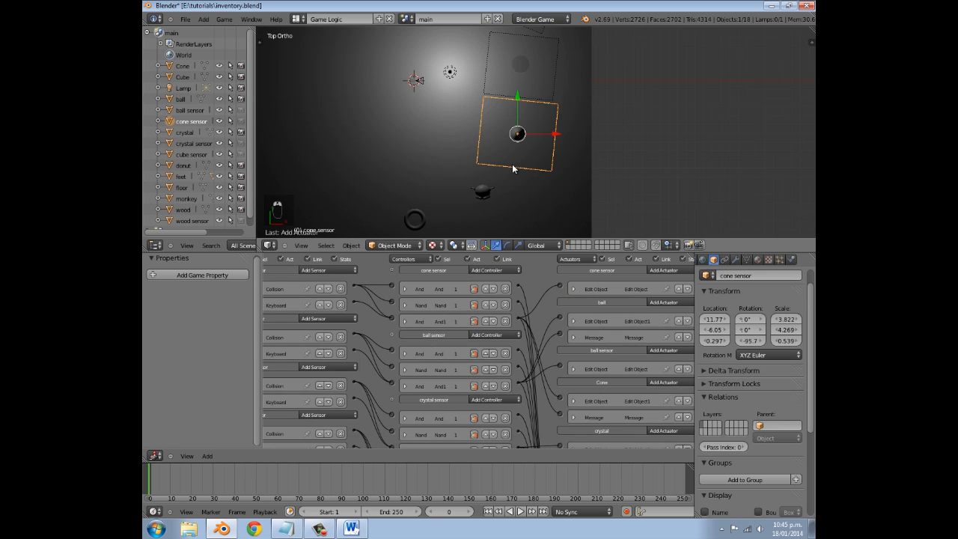
pyautogui.hotkey('shift', 'd')
pyautogui.click(522, 218)
pyautogui.scroll(2, 530, 139)
pyautogui.press('r')
pyautogui.click(553, 167)
# - Narrow the cone sensor along global Y to a scale of about 3.095 by 4.261, and rotate it to about -115° around Z
pyautogui.rightClick(562, 90)
pyautogui.scroll(-3, 573, 91)
pyautogui.press('s')
pyautogui.press('y')
pyautogui.click(577, 98)
pyautogui.press('r')
pyautogui.click(578, 113)
pyautogui.scroll(2, 568, 112)
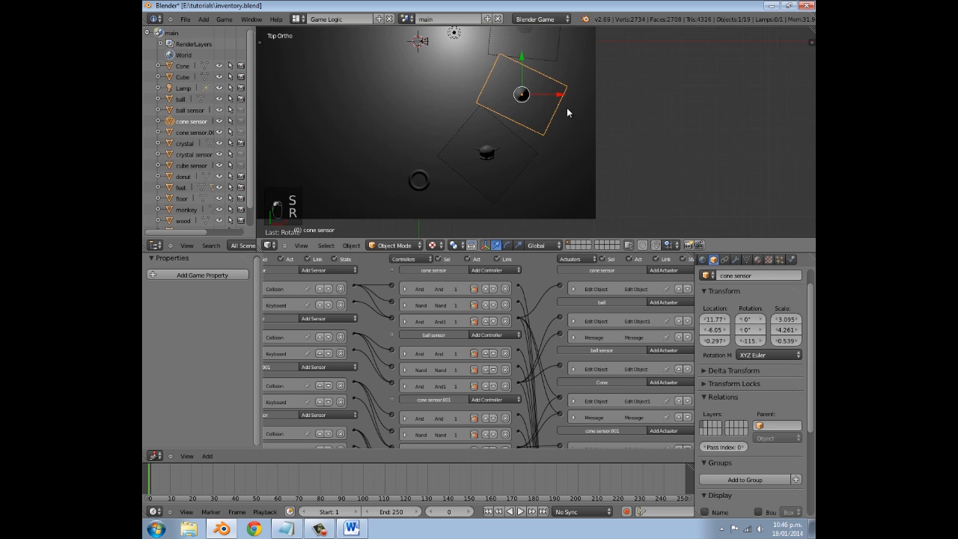
# - Add the cone to the selection and move it with its sensor, placing the cone at about X 14.04, Y -6.71
pyautogui.keyDown('shift'); pyautogui.rightClick(526, 96); pyautogui.keyUp('shift')
pyautogui.press('g')
pyautogui.click(546, 104)
pyautogui.scroll(-2, 536, 129)
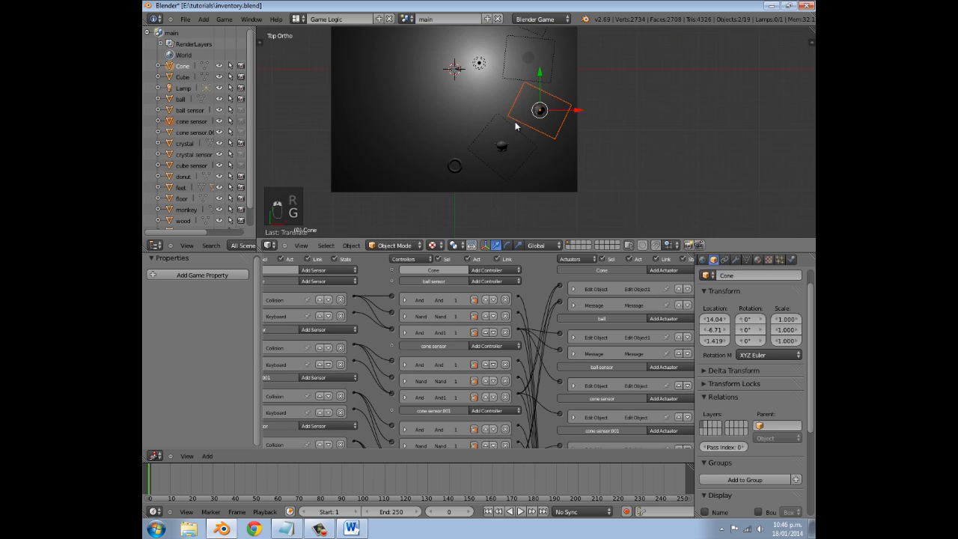
# - Shrink the duplicated sensor around the monkey along global Y to a scale of about 3.566 by 4.068
pyautogui.scroll(3, 515, 145)
pyautogui.rightClick(521, 151)
pyautogui.keyDown('shift'); pyautogui.moveTo(554, 81); pyautogui.dragTo(539, 112, button='middle'); pyautogui.keyUp('shift')
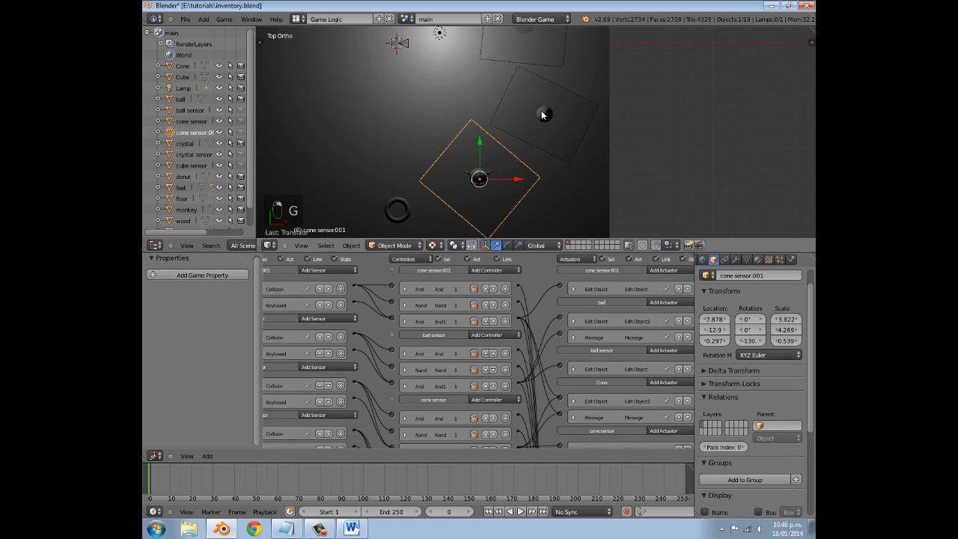
pyautogui.keyDown('shift'); pyautogui.moveTo(521, 155); pyautogui.dragTo(573, 128, button='middle'); pyautogui.keyUp('shift')
pyautogui.scroll(4, 577, 116)
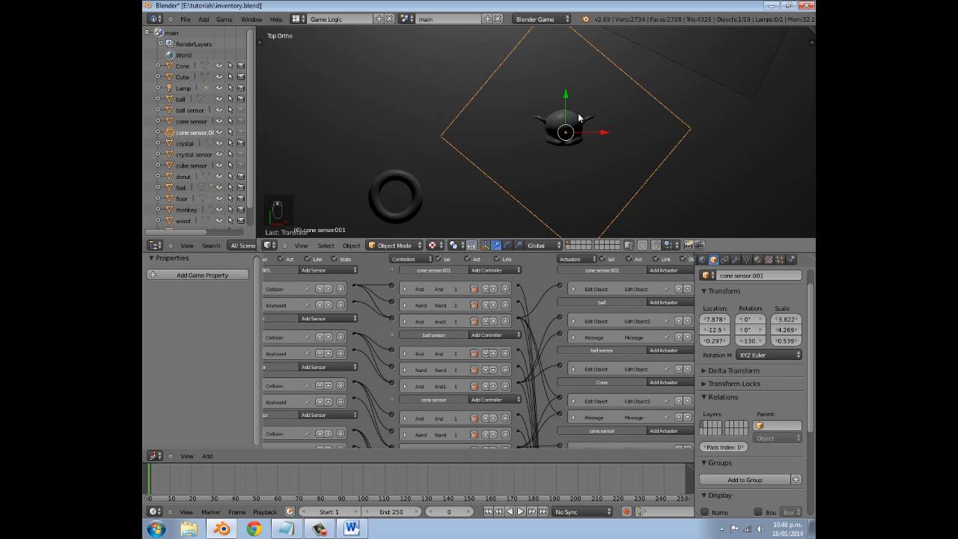
pyautogui.scroll(-3, 588, 113)
pyautogui.scroll(1, 582, 134)
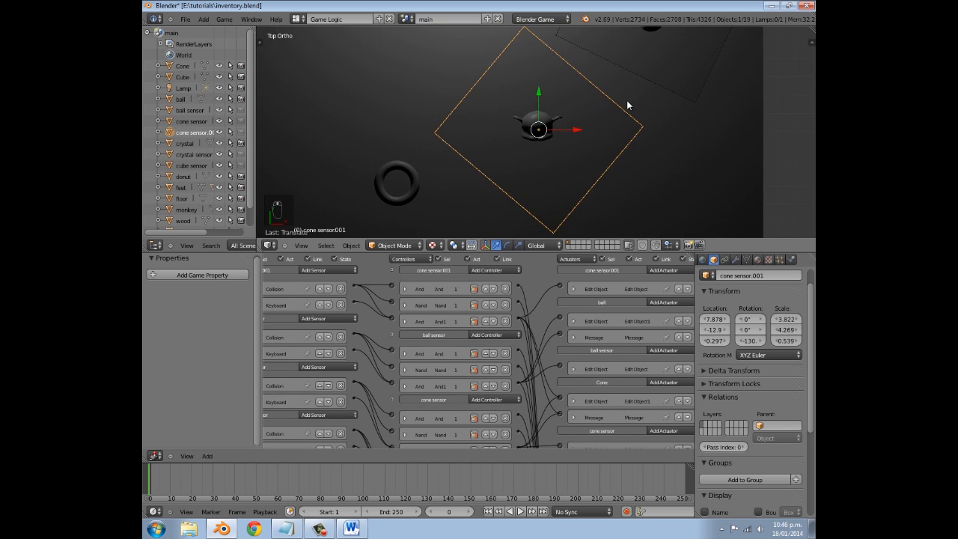
pyautogui.press('s')
pyautogui.press('y')
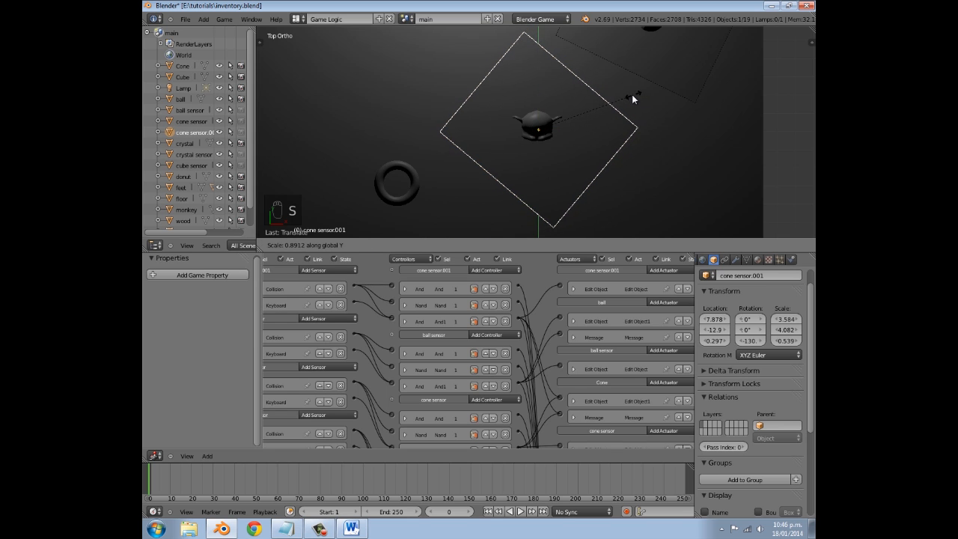
pyautogui.click(632, 95)
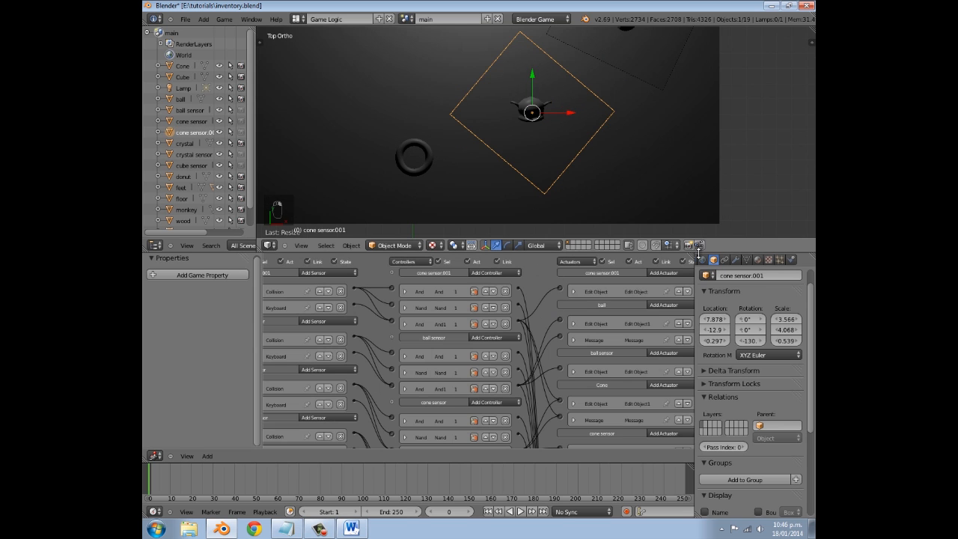
# - Rename the duplicated sensor around the monkey as monkey sensor
pyautogui.click(735, 275)
pyautogui.write('mon')
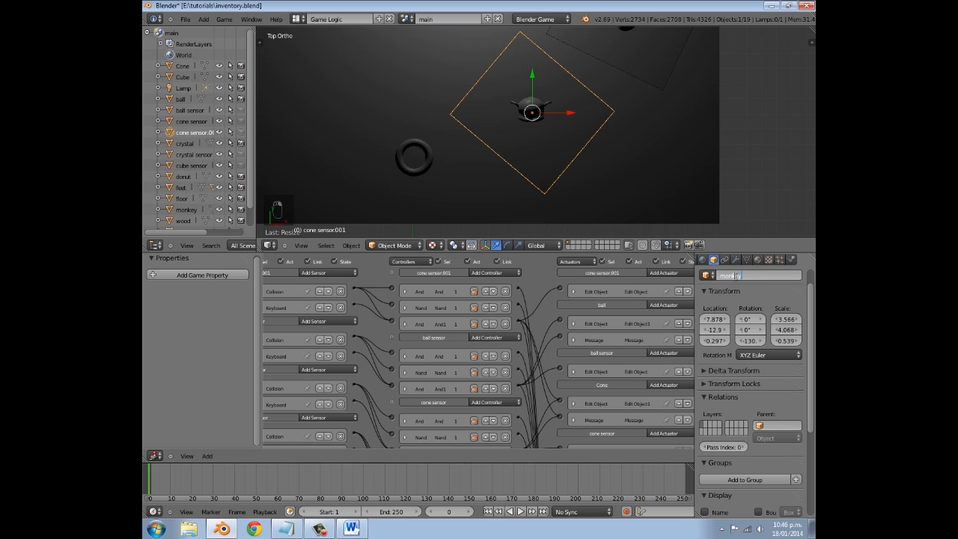
pyautogui.write('key sensor')
pyautogui.press('Return')
# - Cut the links from the monkey sensor's And1 controller to the cone's Edit Object and Message actuators
pyautogui.moveTo(584, 318); pyautogui.dragTo(566, 454, button='middle')
pyautogui.scroll(1, 583, 314)
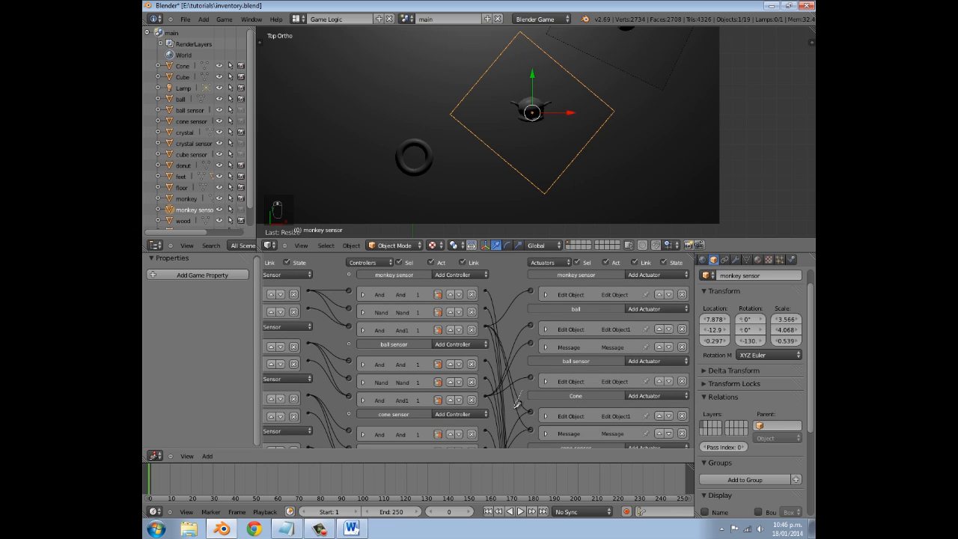
pyautogui.moveTo(516, 402); pyautogui.dragTo(516, 407)
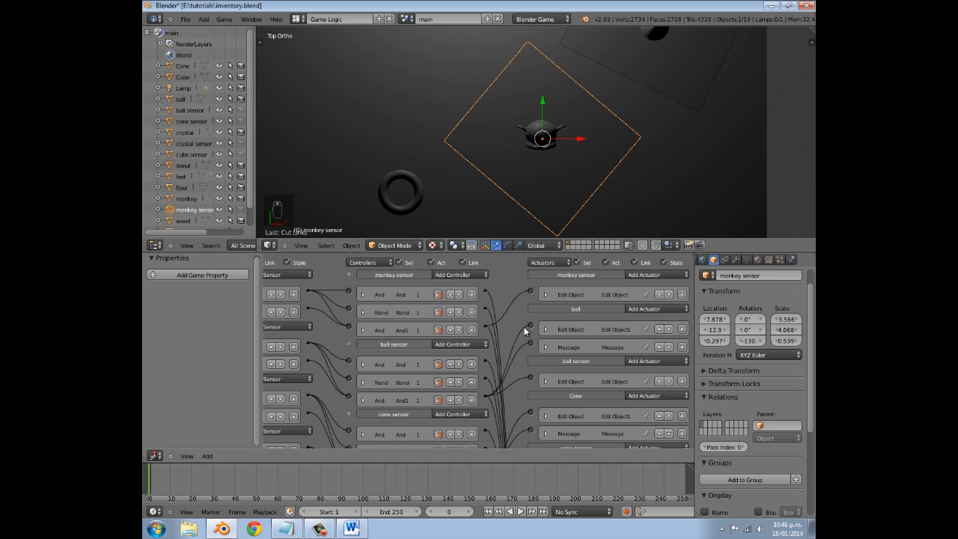
# - Add the monkey to the selection and give it an End Object actuator and a Message actuator with the subject monkey?
pyautogui.keyDown('shift'); pyautogui.rightClick(552, 144); pyautogui.keyUp('shift')
pyautogui.click(643, 275)
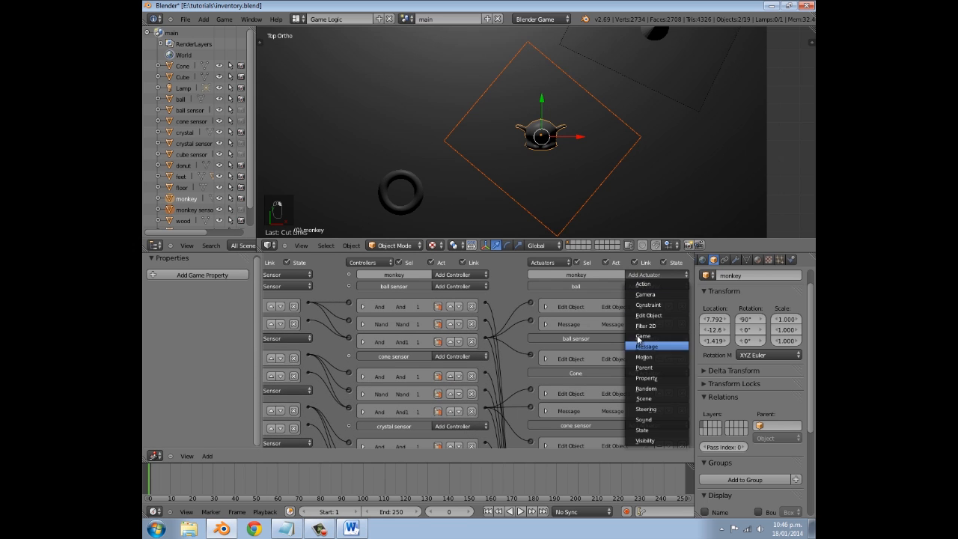
pyautogui.click(648, 317)
pyautogui.click(640, 274)
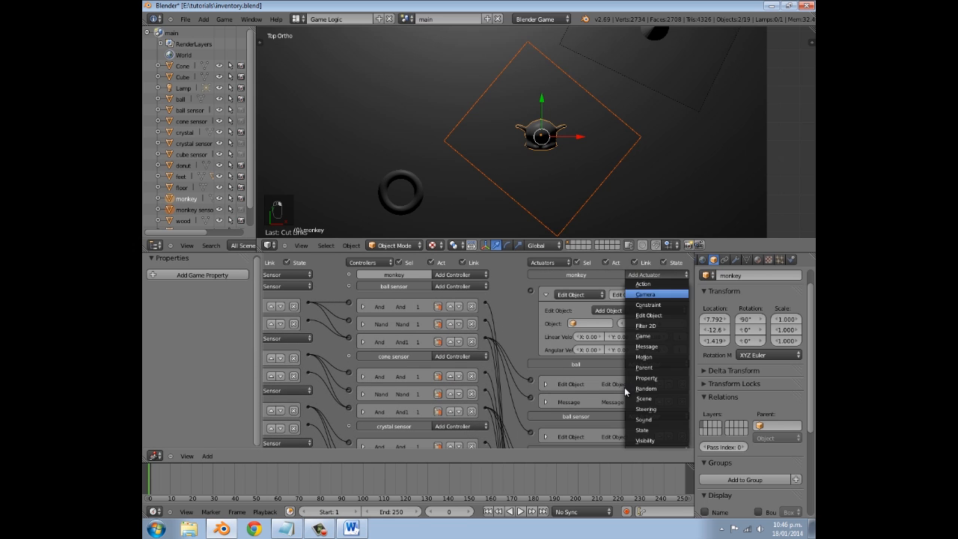
pyautogui.click(646, 348)
pyautogui.click(621, 309)
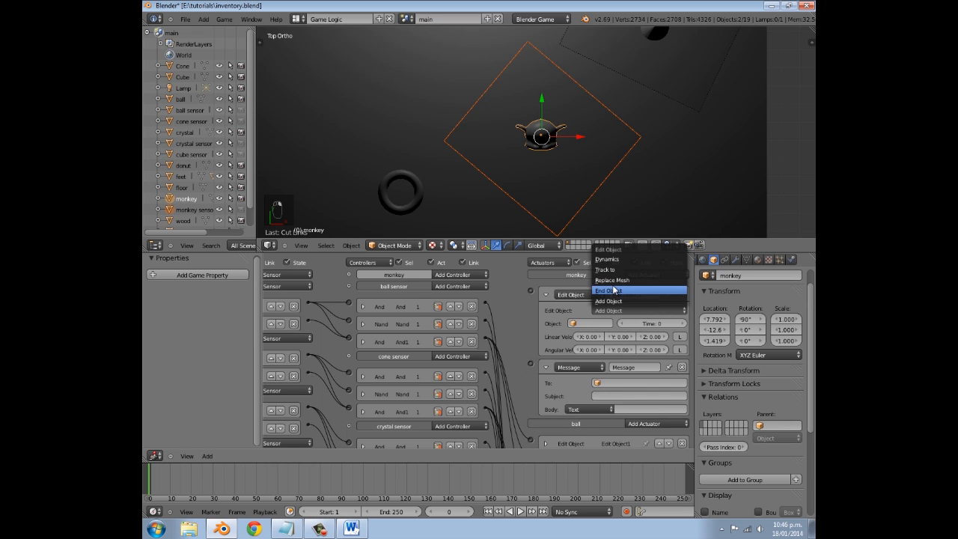
pyautogui.click(615, 291)
pyautogui.click(616, 357)
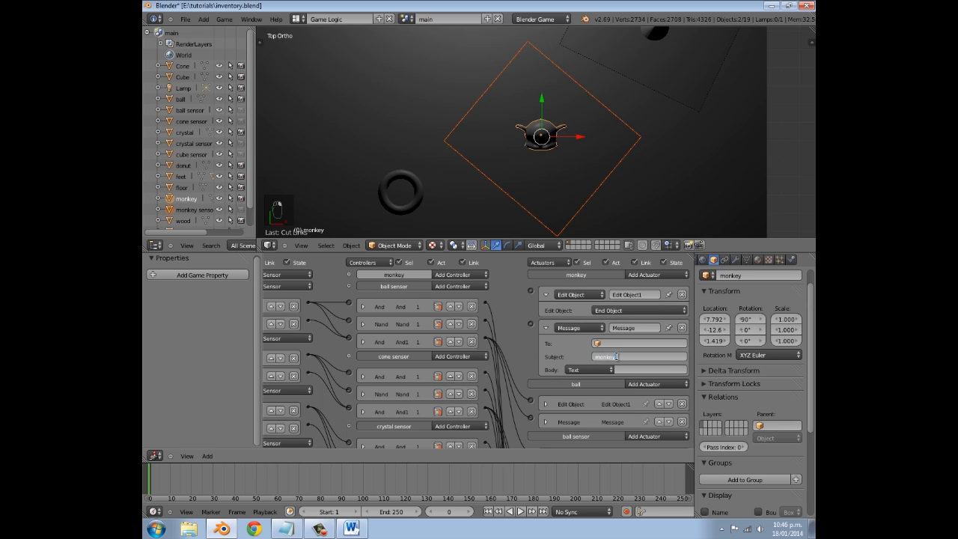
pyautogui.press('Return')
# - Link the monkey sensor's And1 controller to the monkey's Edit Object and Message actuators, and collapse both actuators
pyautogui.moveTo(501, 378); pyautogui.dragTo(473, 402, button='middle')
pyautogui.scroll(-3, 502, 351)
pyautogui.scroll(-2, 508, 362)
pyautogui.scroll(-2, 500, 356)
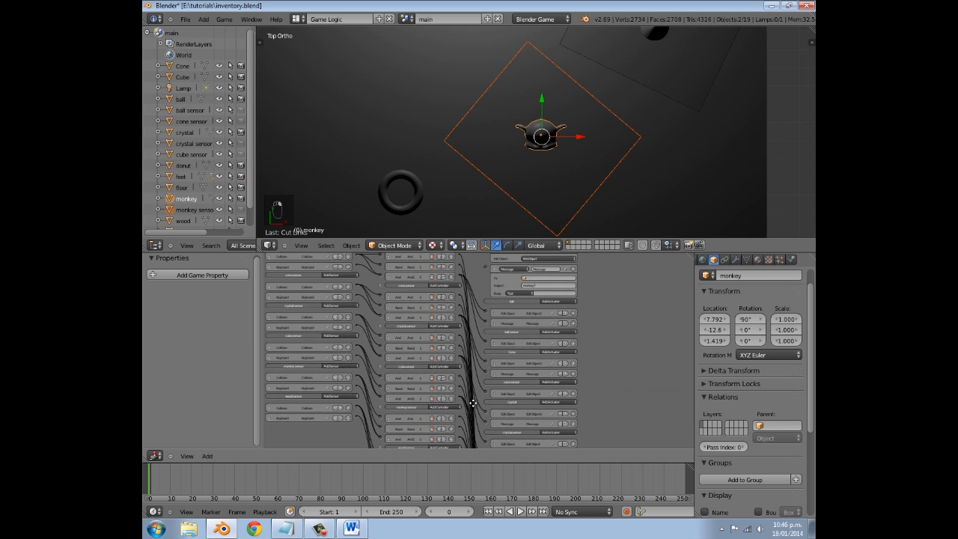
pyautogui.scroll(2, 467, 419)
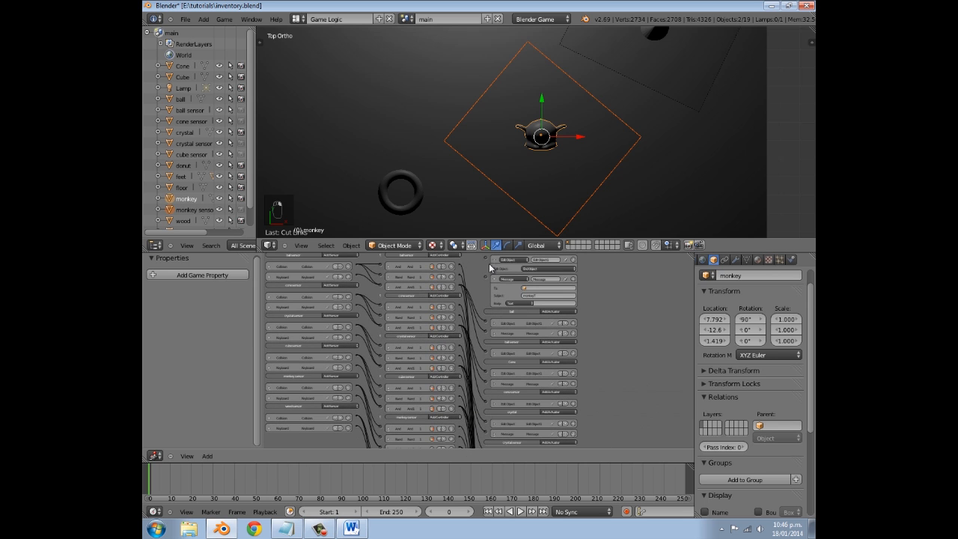
pyautogui.moveTo(473, 239); pyautogui.dragTo(436, 60)
pyautogui.moveTo(476, 170); pyautogui.dragTo(478, 242, button='middle')
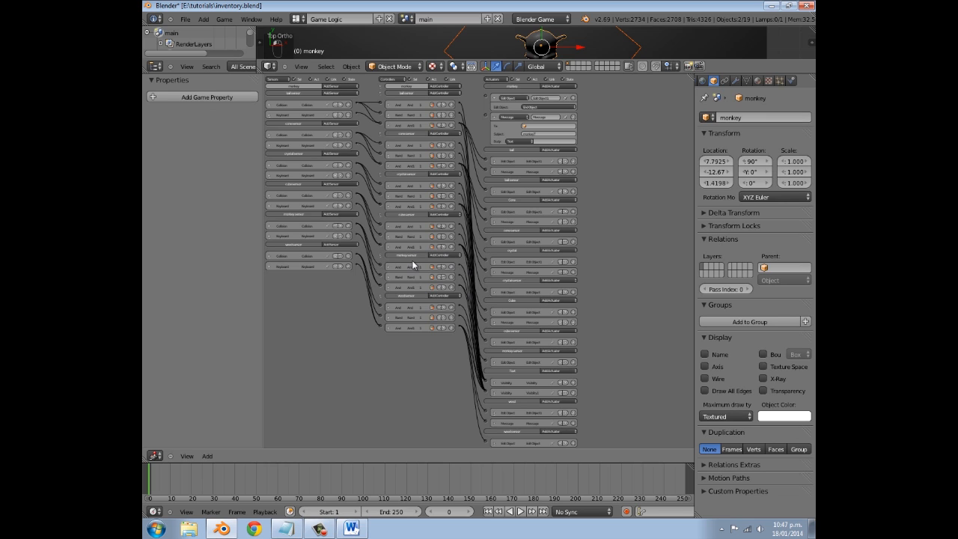
pyautogui.moveTo(460, 287); pyautogui.dragTo(486, 96)
pyautogui.moveTo(459, 286); pyautogui.dragTo(486, 114)
pyautogui.click(494, 98)
pyautogui.click(494, 107)
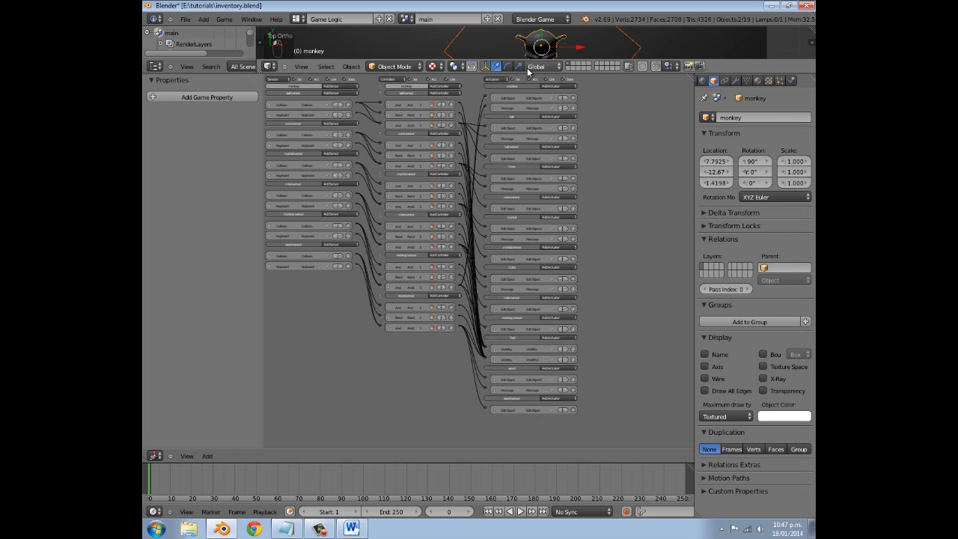
# - Duplicate the monkey sensor and place the copy around the donut at about X 0.227, Y -15.9
pyautogui.moveTo(534, 73); pyautogui.dragTo(535, 374)
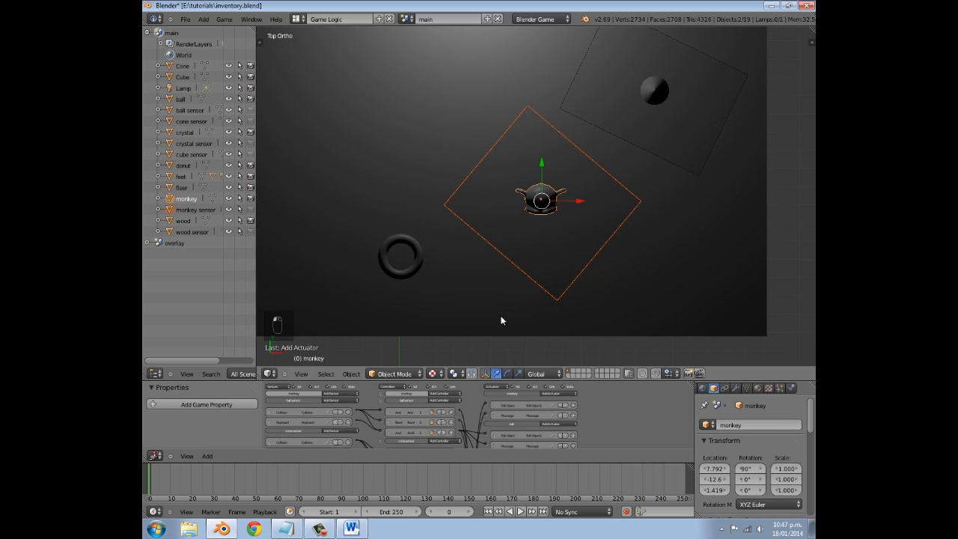
pyautogui.rightClick(536, 238)
pyautogui.hotkey('shift', 'd')
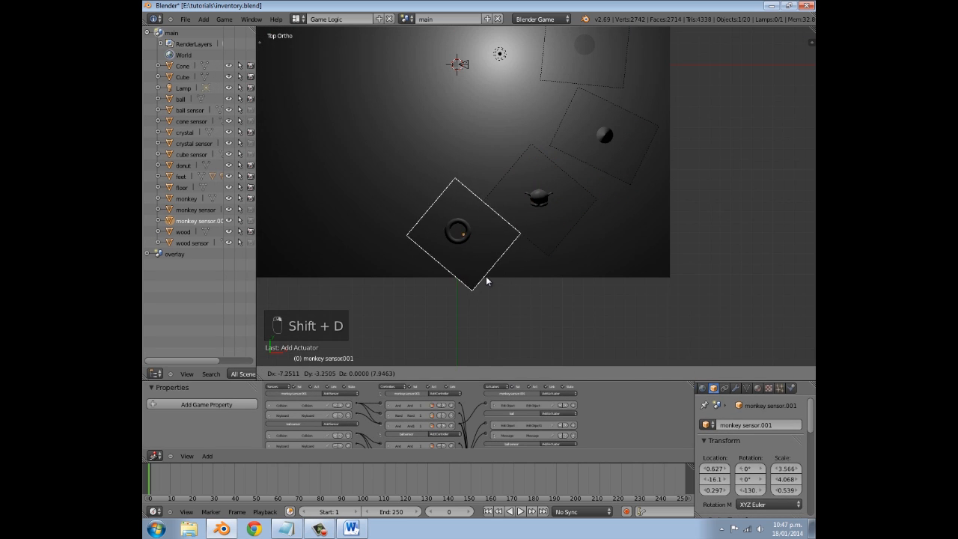
pyautogui.click(496, 277)
# - Move the monkey sensor slightly away from the duplicate and reposition the monkey inside it at about X 8.34, Y -12.3
pyautogui.rightClick(574, 215)
pyautogui.press('g')
pyautogui.click(597, 209)
pyautogui.rightClick(548, 198)
pyautogui.press('g')
pyautogui.click(556, 195)
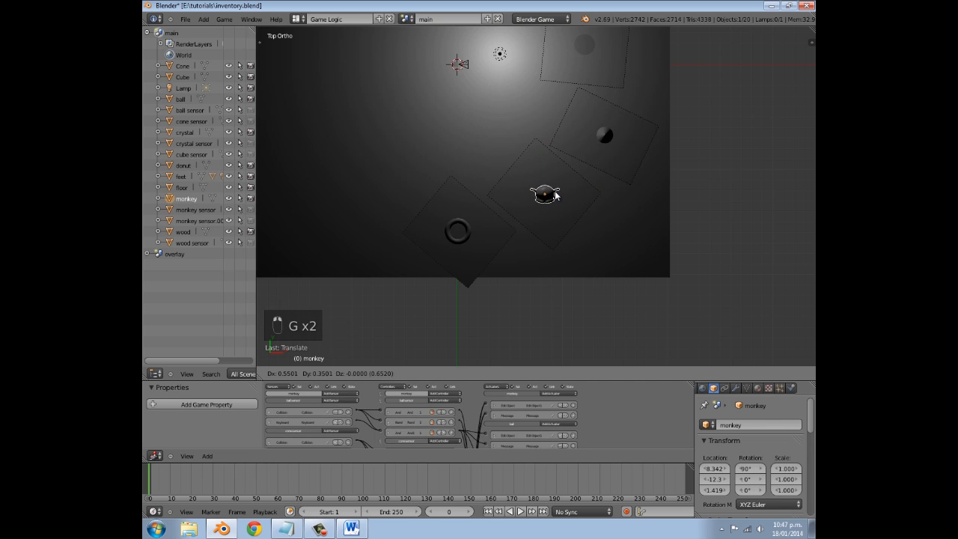
# - Rotate the duplicated sensor around the donut to about -150° around Z
pyautogui.rightClick(470, 227)
pyautogui.press('r')
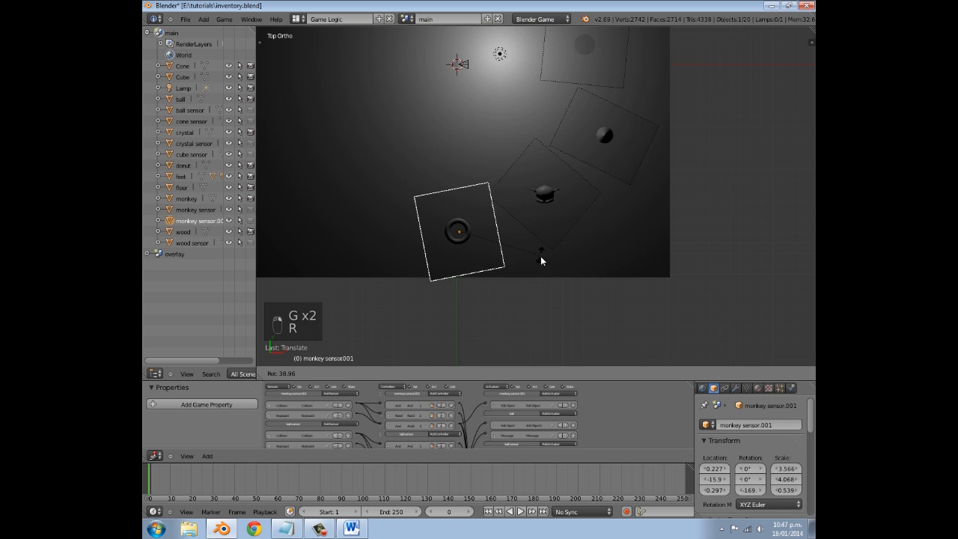
pyautogui.click(537, 233)
# - Enlarge the floor uniformly to a scale of about 34.65
pyautogui.scroll(3, 487, 275)
pyautogui.rightClick(526, 282)
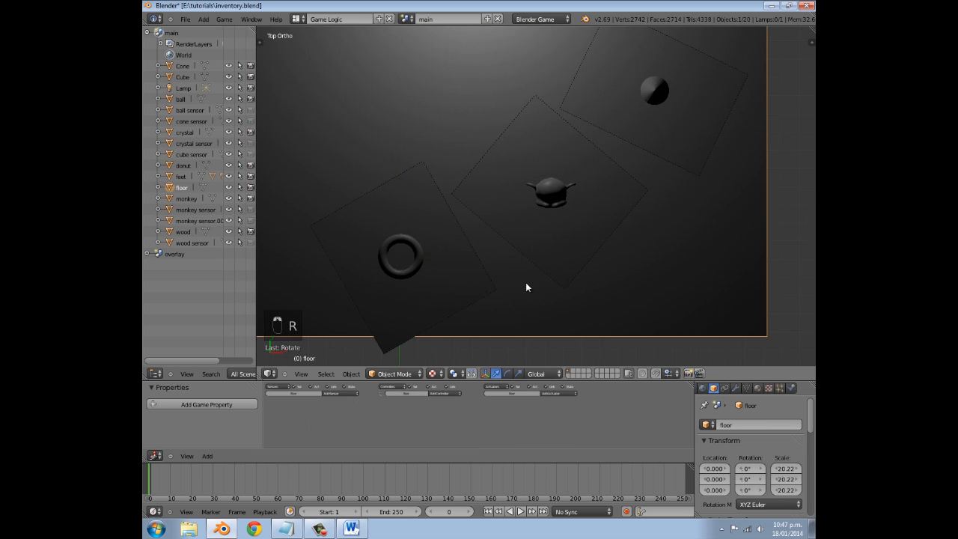
pyautogui.scroll(-5, 525, 283)
pyautogui.moveTo(639, 214); pyautogui.dragTo(606, 167, button='middle')
pyautogui.press('s')
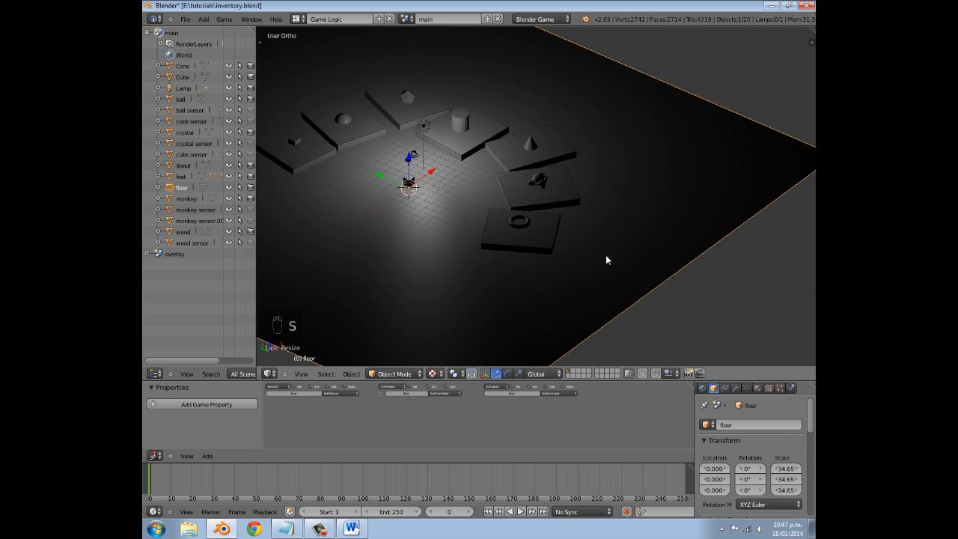
pyautogui.click(541, 277)
pyautogui.press('KP_7')
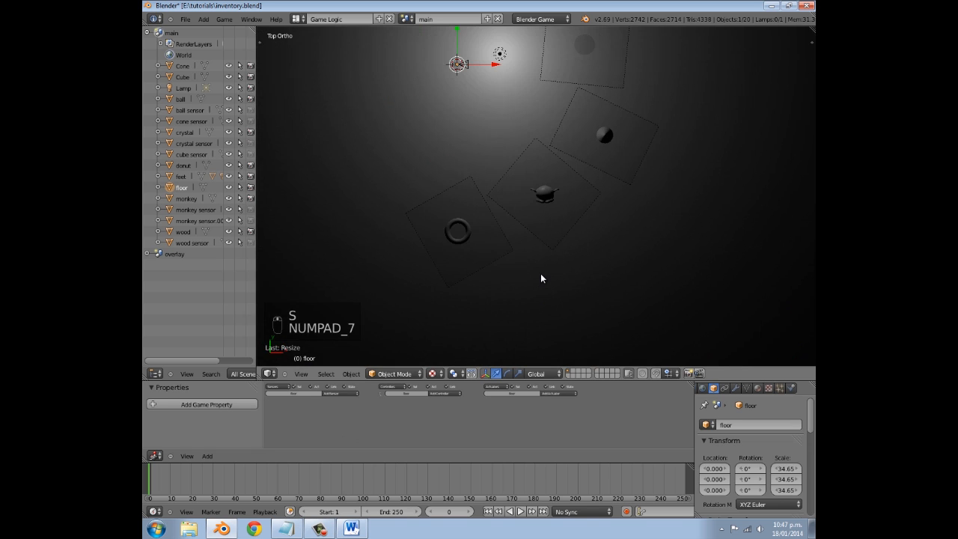
# - Rename the duplicated sensor around the donut as donut sensor
pyautogui.scroll(3, 553, 221)
pyautogui.scroll(-4, 588, 162)
pyautogui.scroll(4, 562, 246)
pyautogui.rightClick(540, 227)
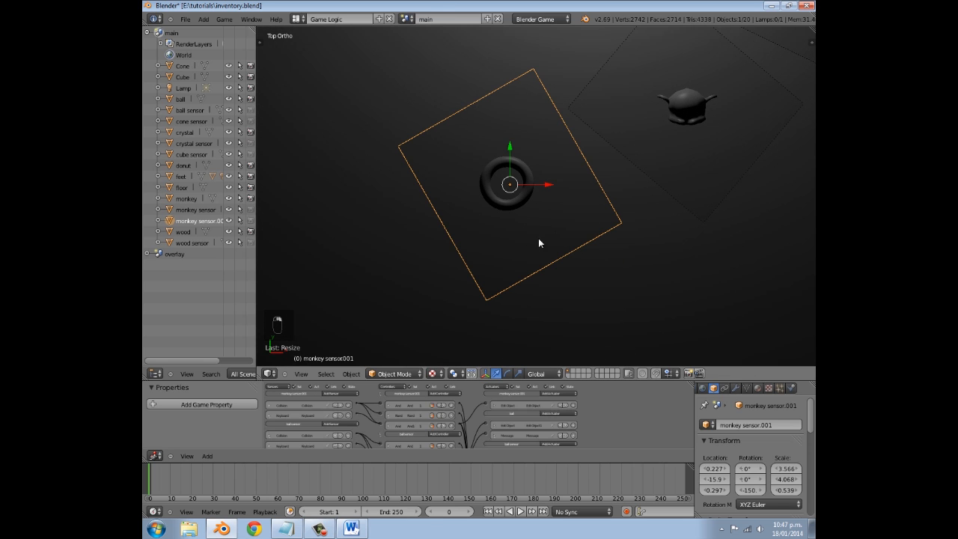
pyautogui.moveTo(491, 384); pyautogui.dragTo(497, 202)
pyautogui.scroll(2, 558, 268)
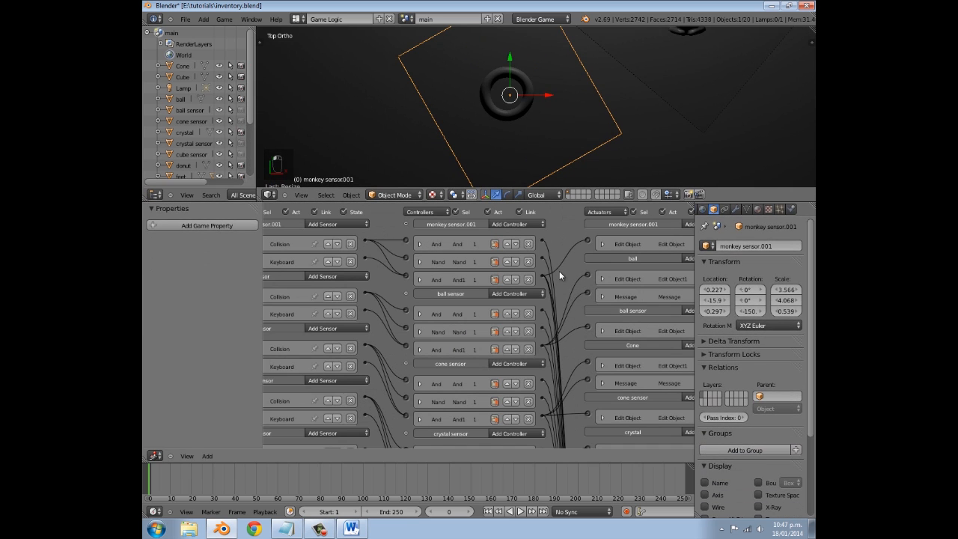
pyautogui.click(770, 245)
pyautogui.write('donut')
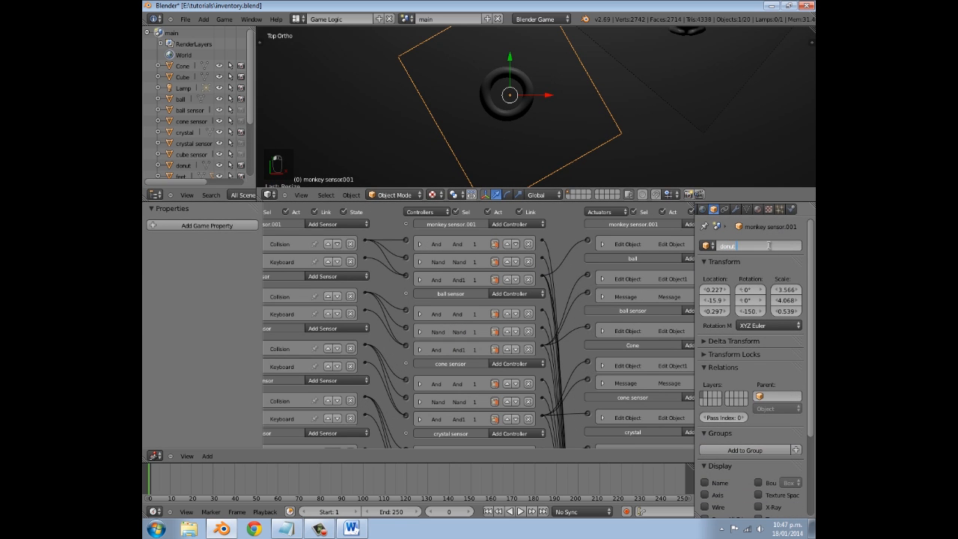
pyautogui.press('Return')
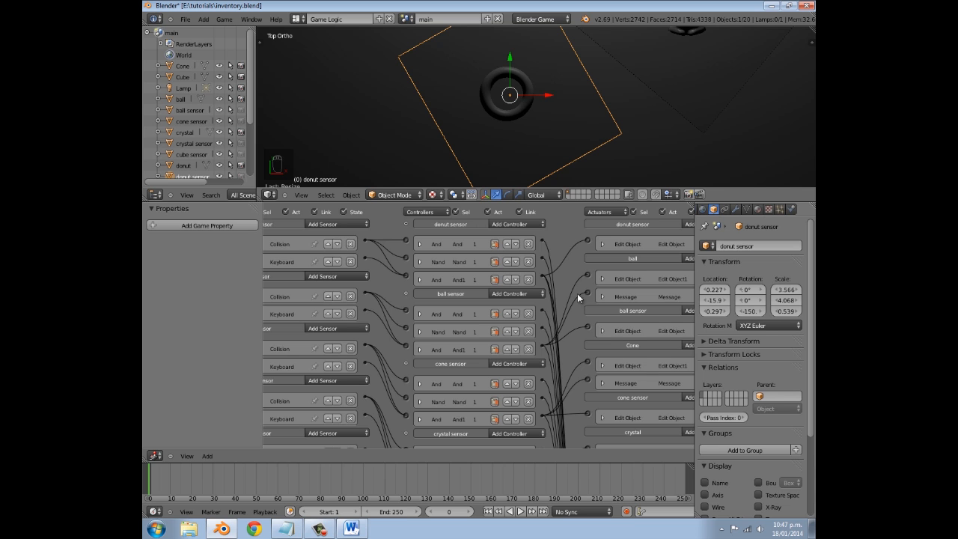
# - Cut the links from the donut sensor's And1 controller to the monkey's Edit Object and Message actuators
pyautogui.scroll(-3, 574, 306)
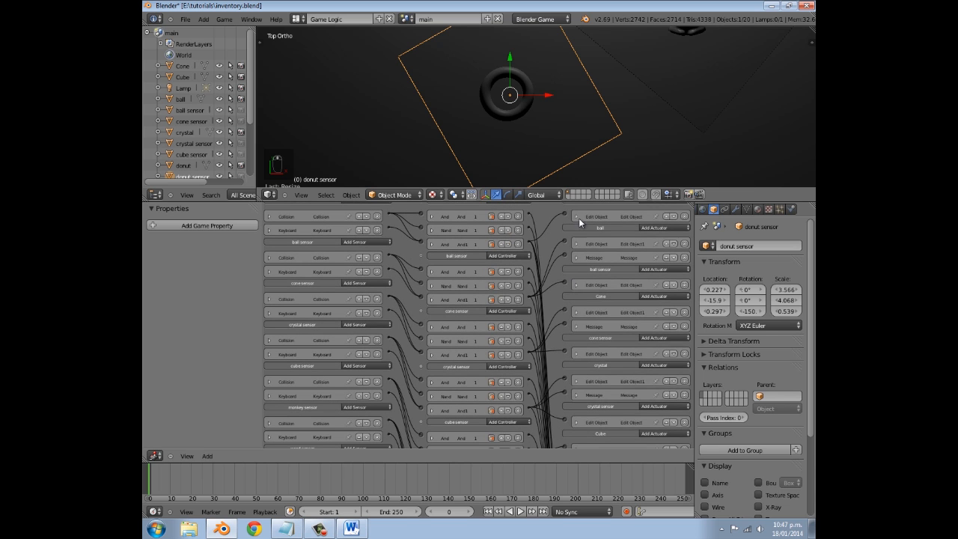
pyautogui.click(577, 216)
pyautogui.click(577, 217)
pyautogui.scroll(-6, 528, 226)
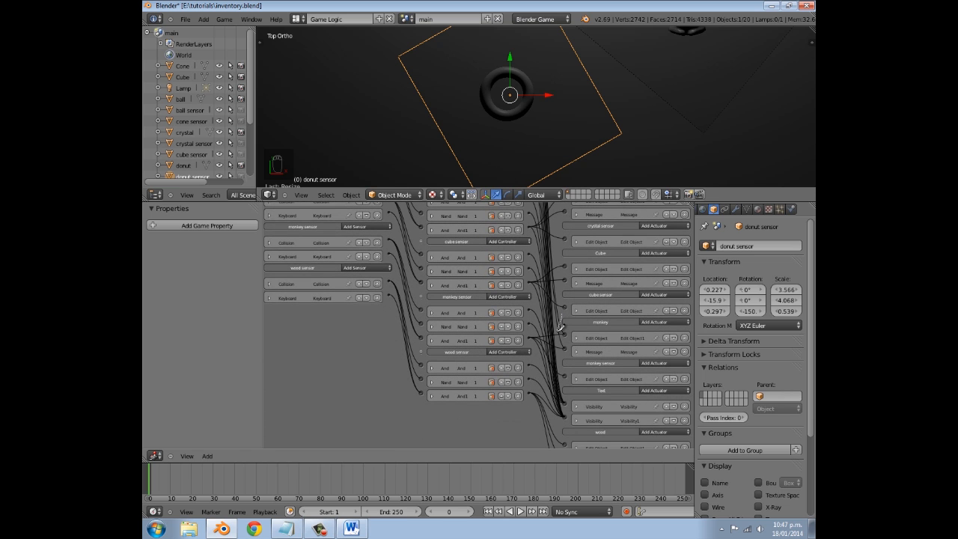
pyautogui.scroll(6, 532, 370)
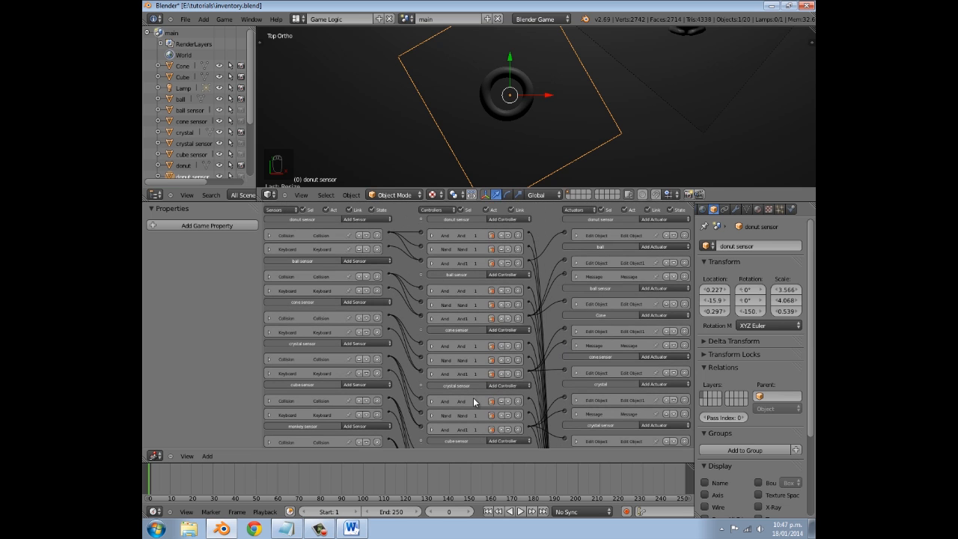
pyautogui.scroll(-3, 516, 120)
# - Select the donut together with the donut sensor, making the donut the active object
pyautogui.rightClick(529, 107)
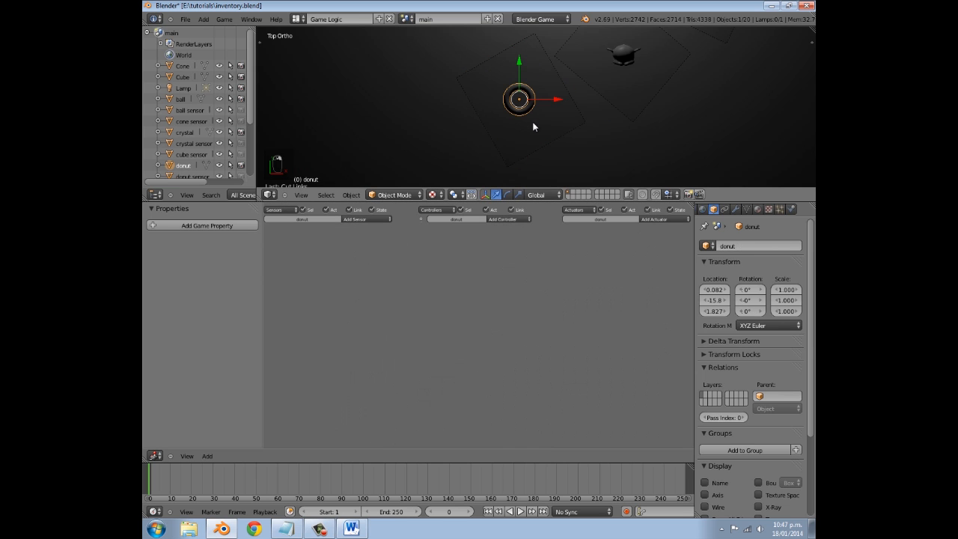
pyautogui.keyDown('shift'); pyautogui.rightClick(554, 133); pyautogui.keyUp('shift')
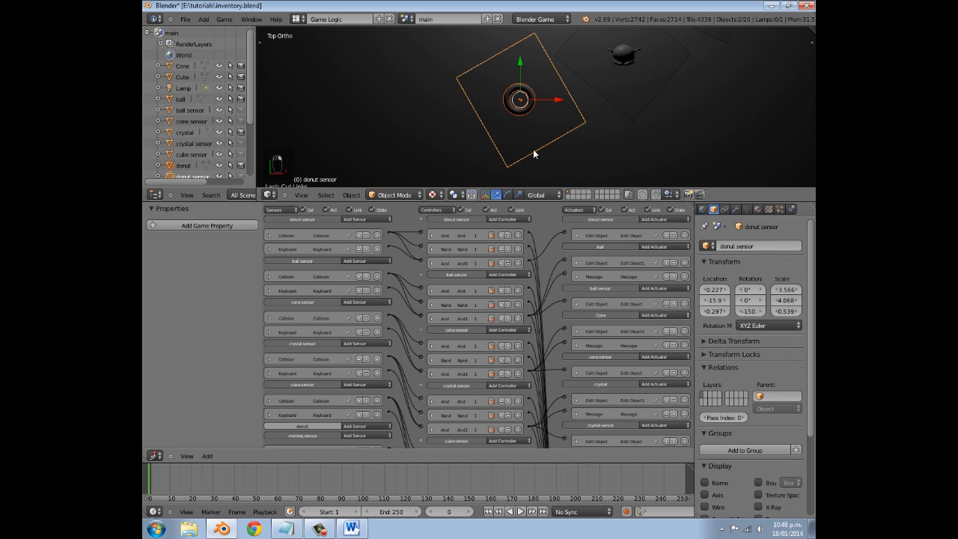
pyautogui.keyDown('shift'); pyautogui.rightClick(530, 100); pyautogui.keyUp('shift')
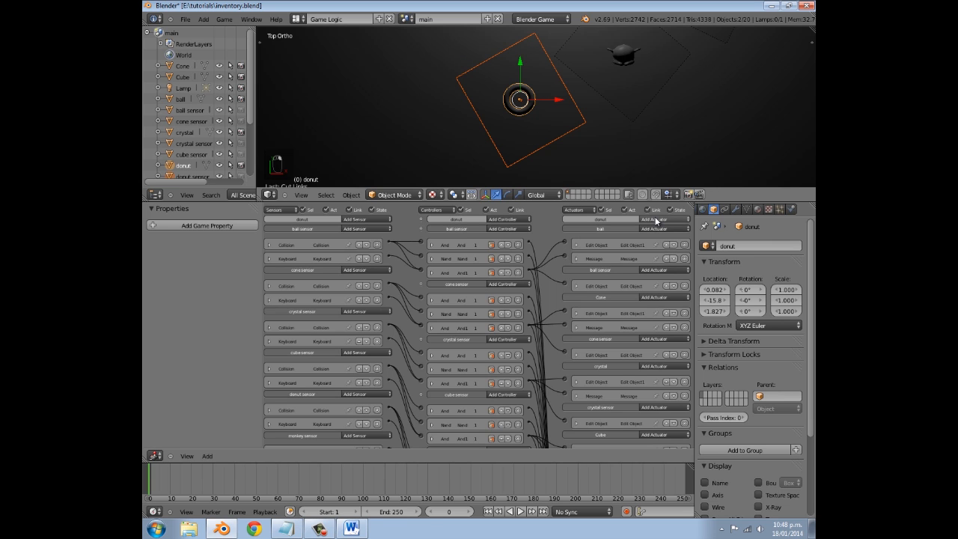
pyautogui.keyDown('shift'); pyautogui.rightClick(550, 113); pyautogui.keyUp('shift')
pyautogui.keyDown('shift'); pyautogui.rightClick(530, 102); pyautogui.keyUp('shift')
pyautogui.keyDown('shift'); pyautogui.rightClick(556, 112); pyautogui.keyUp('shift')
pyautogui.keyDown('shift'); pyautogui.rightClick(531, 104); pyautogui.keyUp('shift')
pyautogui.keyDown('shift'); pyautogui.rightClick(545, 110); pyautogui.keyUp('shift')
pyautogui.keyDown('shift'); pyautogui.rightClick(526, 102); pyautogui.keyUp('shift')
pyautogui.keyDown('shift'); pyautogui.rightClick(552, 112); pyautogui.keyUp('shift')
pyautogui.keyDown('shift'); pyautogui.rightClick(533, 107); pyautogui.keyUp('shift')
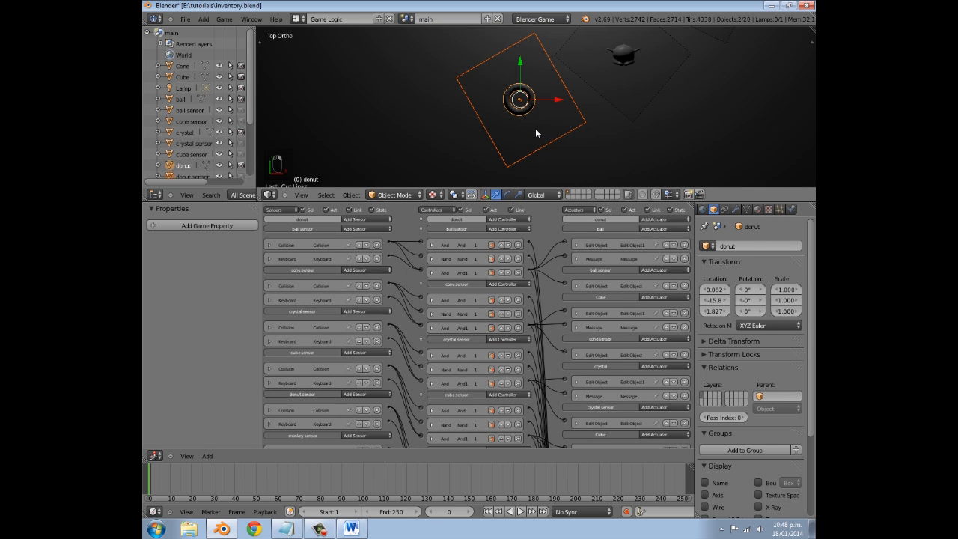
pyautogui.keyDown('shift'); pyautogui.rightClick(547, 130); pyautogui.keyUp('shift')
pyautogui.keyDown('shift'); pyautogui.rightClick(531, 113); pyautogui.keyUp('shift')
# - Add an Edit Object actuator to the donut and set it to End Object
pyautogui.moveTo(536, 128); pyautogui.dragTo(671, 67, button='middle')
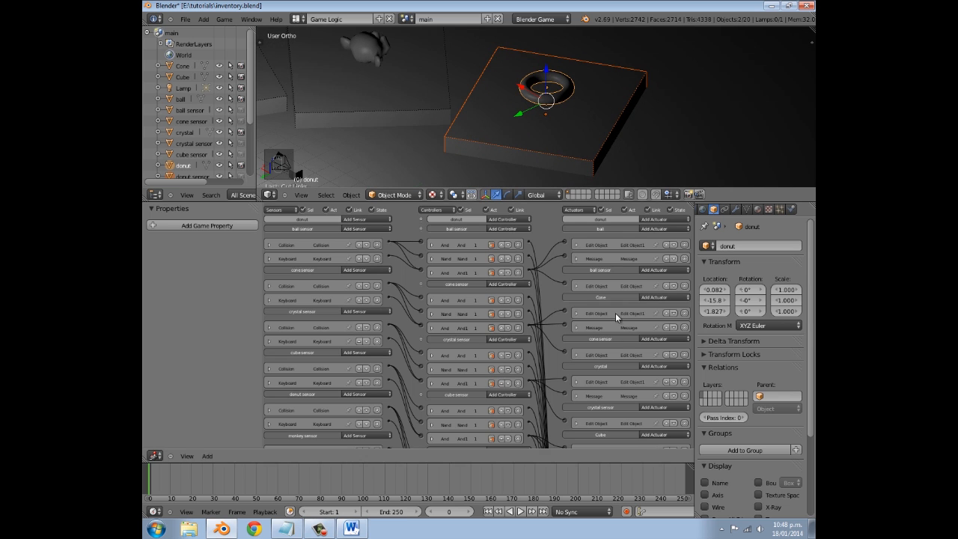
pyautogui.scroll(2, 621, 314)
pyautogui.click(680, 225)
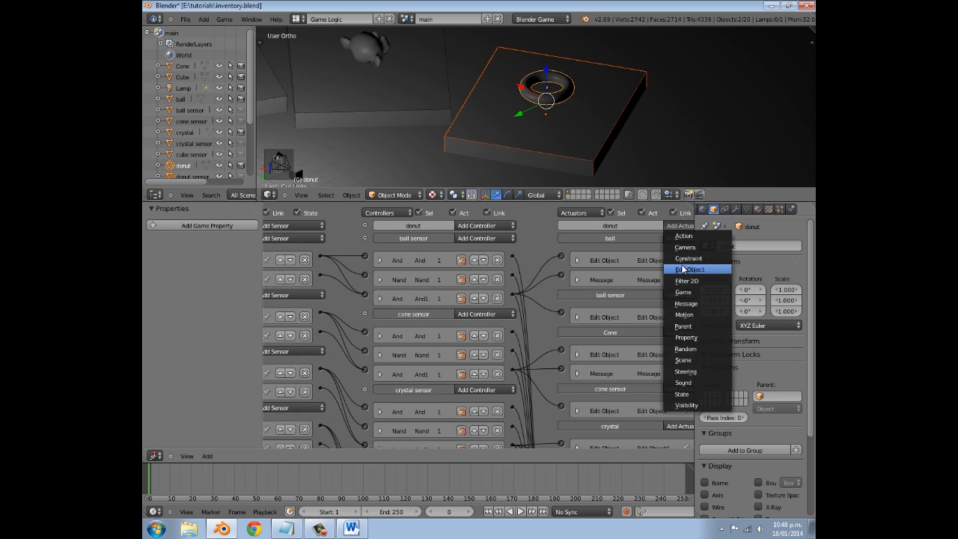
pyautogui.click(697, 269)
pyautogui.click(648, 264)
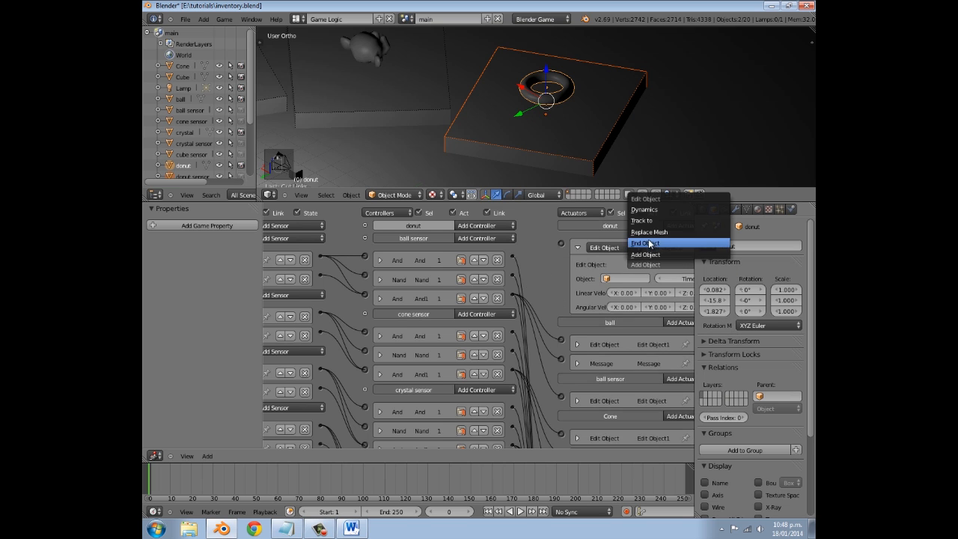
pyautogui.click(650, 244)
# - Add a Message actuator to the donut with the subject donut?
pyautogui.moveTo(651, 244); pyautogui.dragTo(611, 242, button='middle')
pyautogui.click(656, 223)
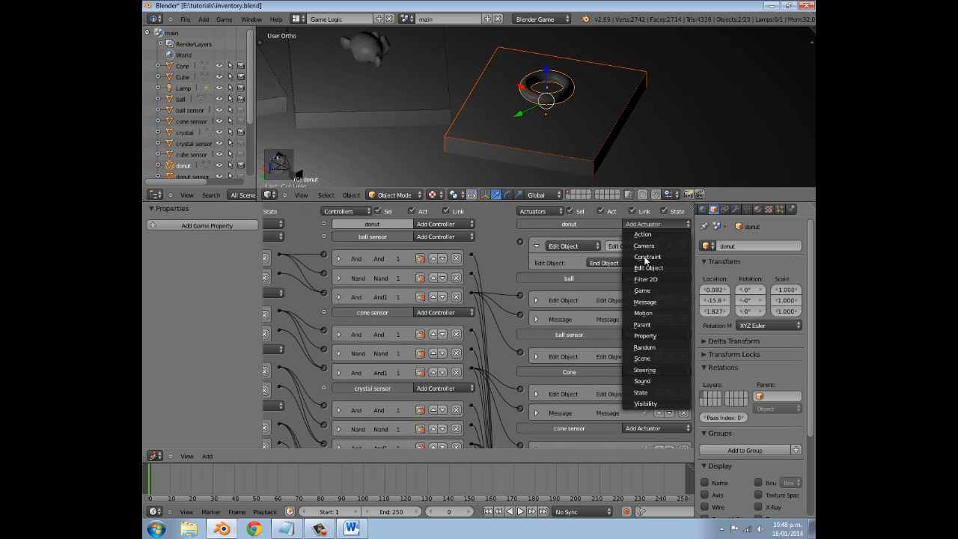
pyautogui.click(645, 303)
pyautogui.click(621, 314)
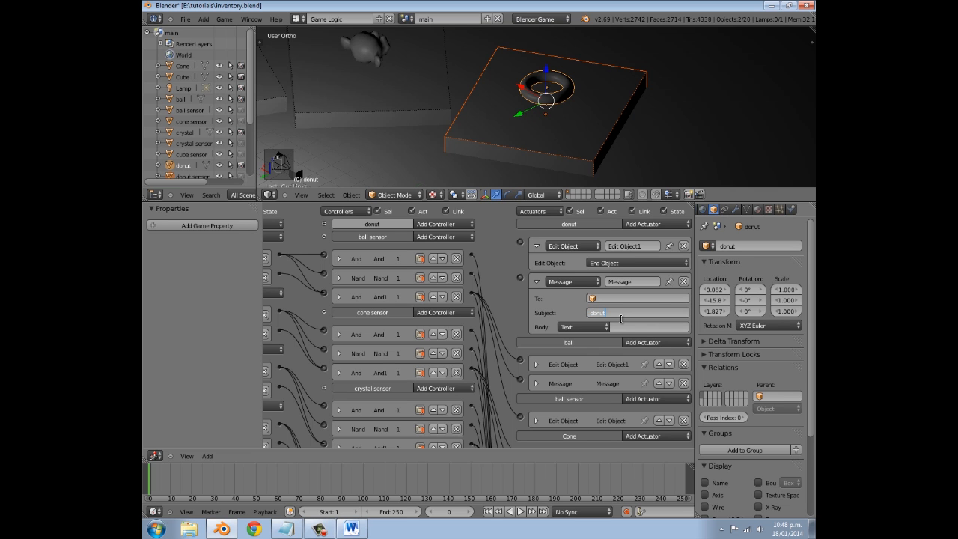
pyautogui.click(505, 297)
# - Link the donut sensor's last And controller to the donut's Message and Edit Object actuators, and collapse both actuators
pyautogui.scroll(-4, 494, 325)
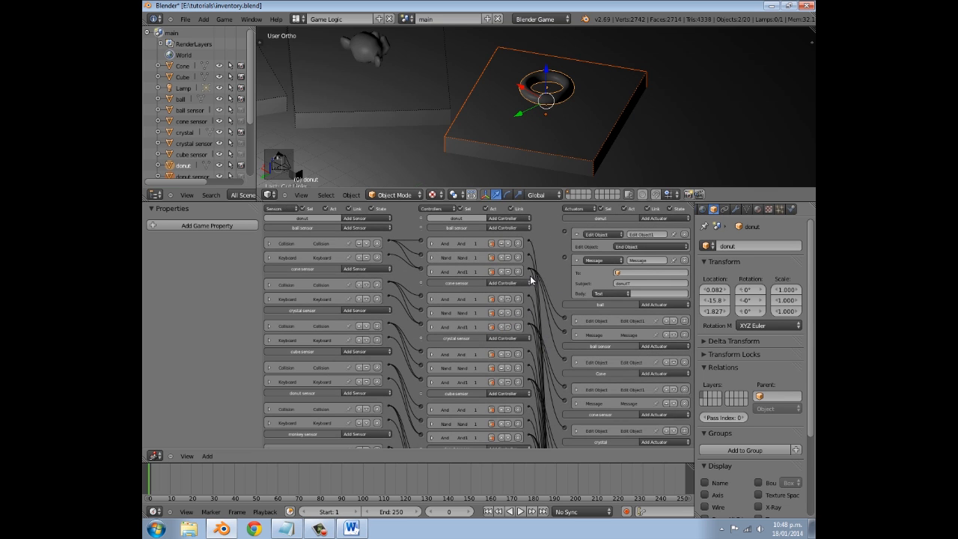
pyautogui.scroll(-2, 530, 274)
pyautogui.scroll(-1, 475, 304)
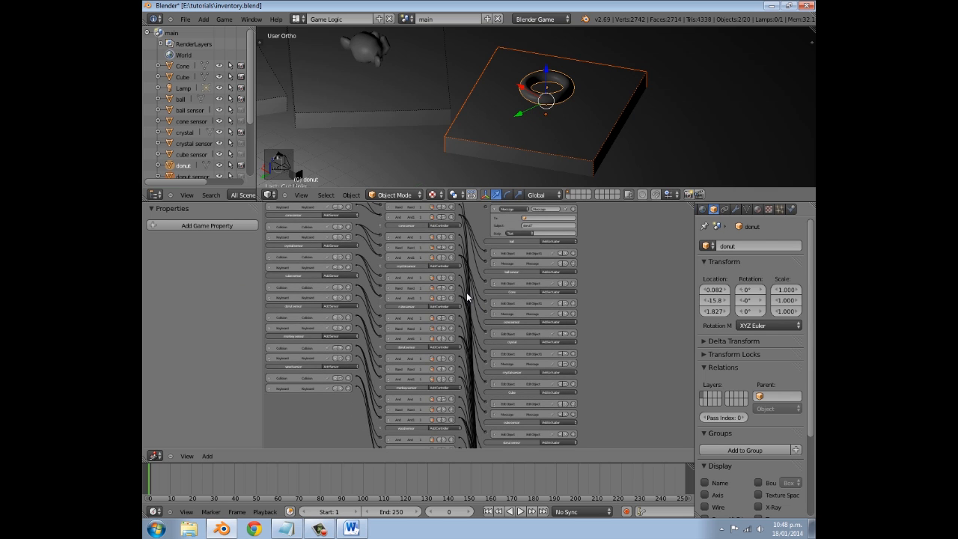
pyautogui.hotkey('ctrl', 'Up')
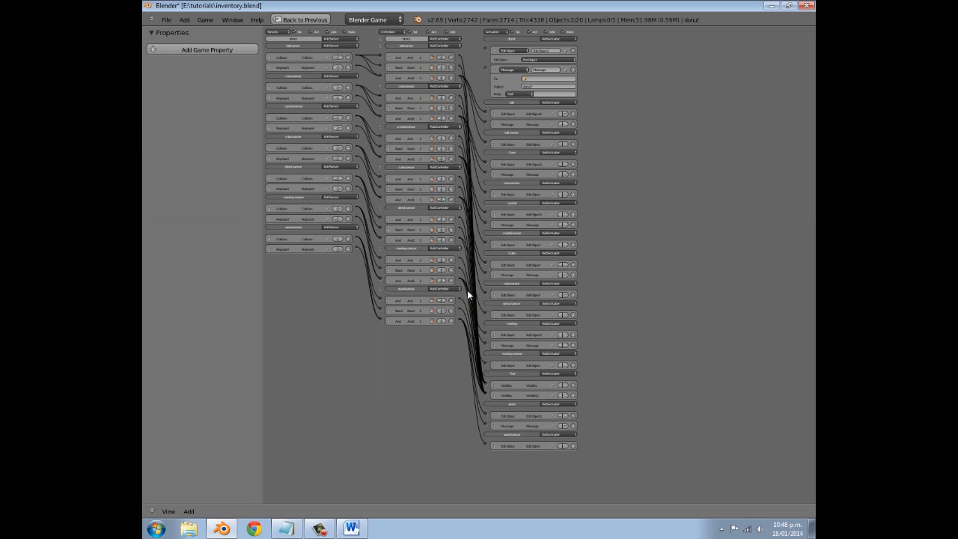
pyautogui.scroll(2, 465, 295)
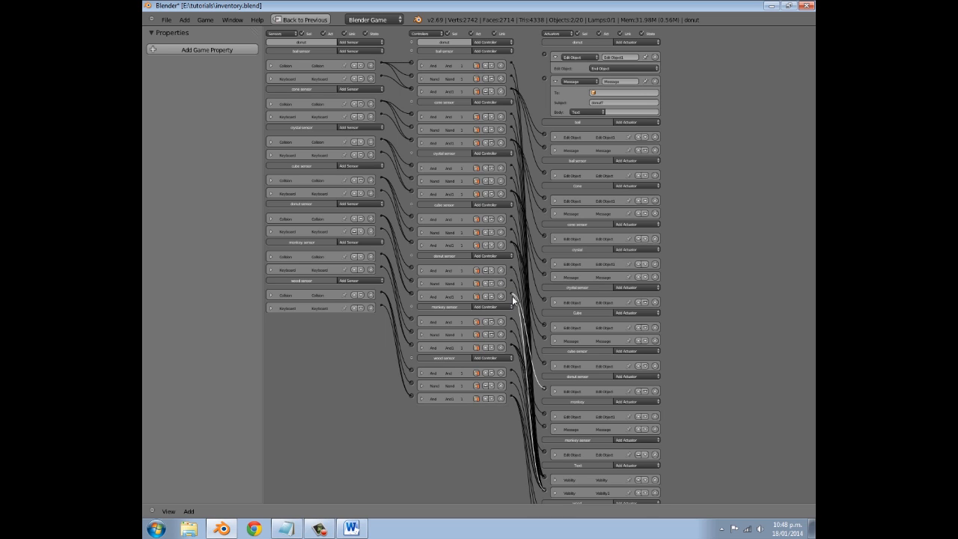
pyautogui.moveTo(512, 292); pyautogui.dragTo(544, 78)
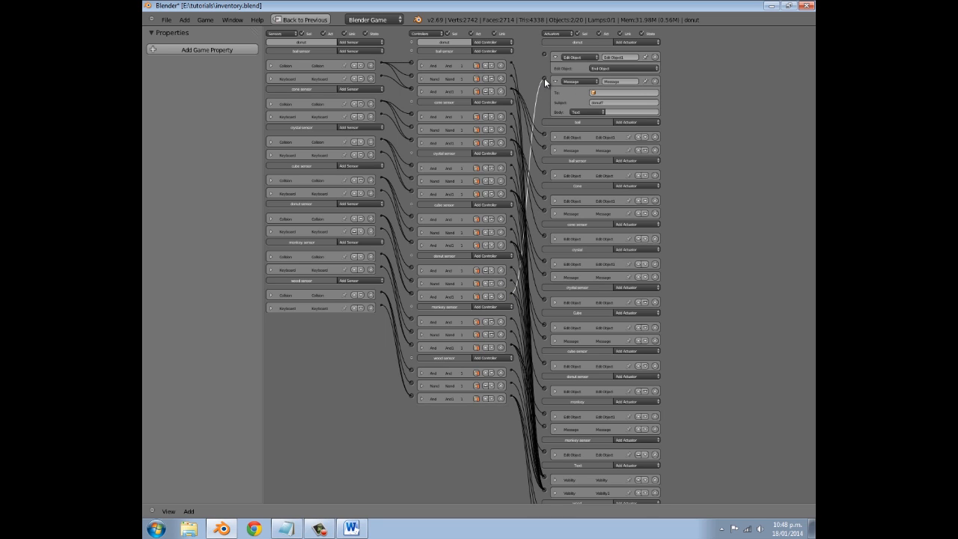
pyautogui.moveTo(513, 284); pyautogui.dragTo(545, 54)
pyautogui.click(556, 56)
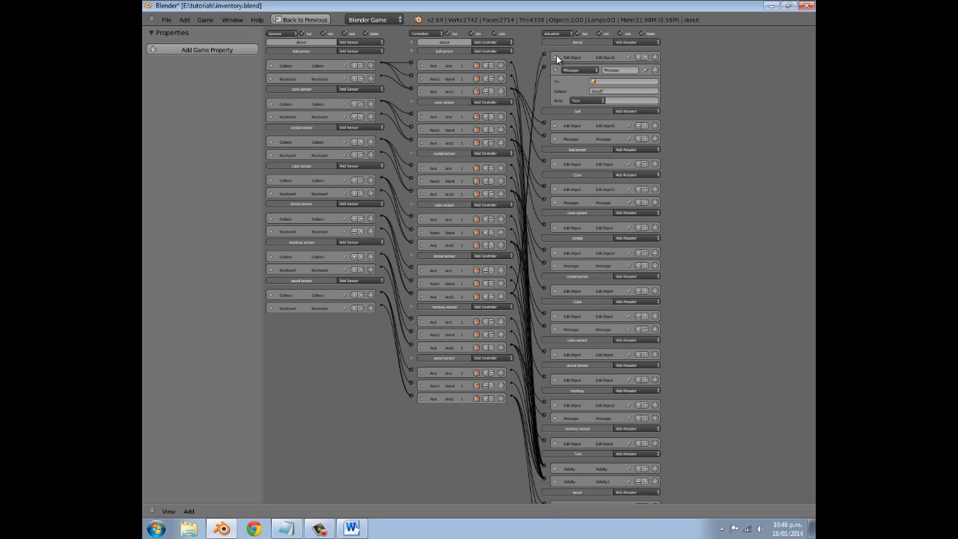
pyautogui.click(556, 69)
pyautogui.hotkey('ctrl', 'Down')
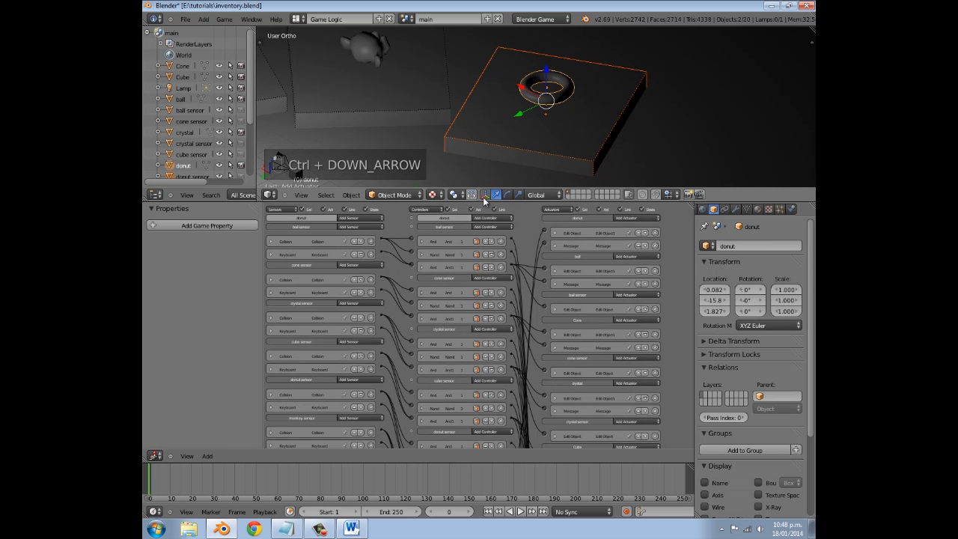
# - Switch to the overlay scene and select its camera
pyautogui.scroll(-6, 472, 342)
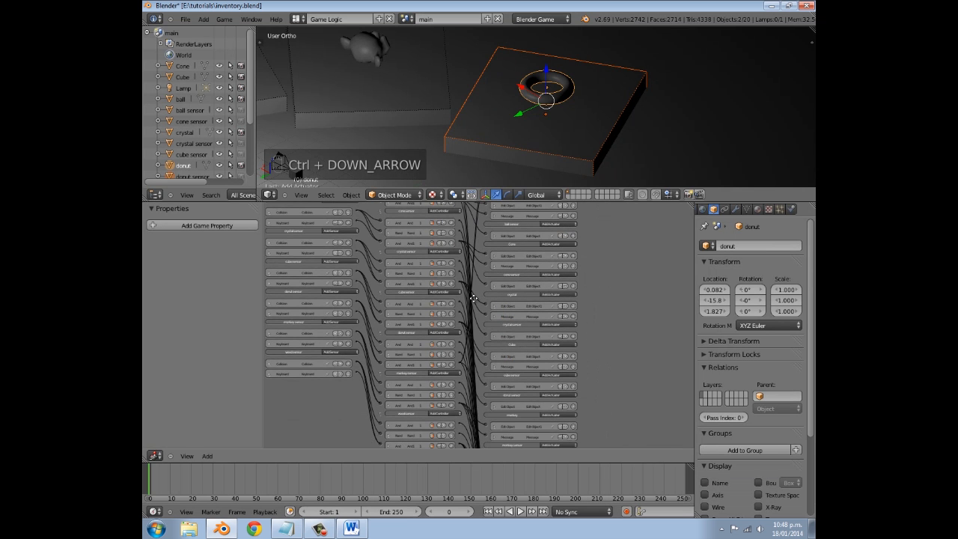
pyautogui.scroll(6, 468, 266)
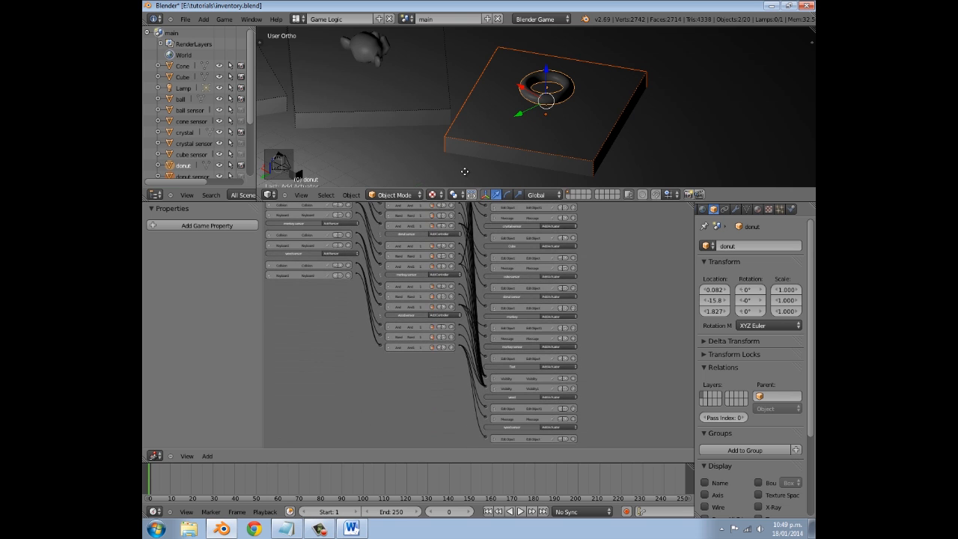
pyautogui.moveTo(466, 368); pyautogui.dragTo(488, 205, button='middle')
pyautogui.moveTo(487, 201); pyautogui.dragTo(490, 310)
pyautogui.scroll(-5, 492, 241)
pyautogui.moveTo(473, 235); pyautogui.dragTo(523, 202, button='middle')
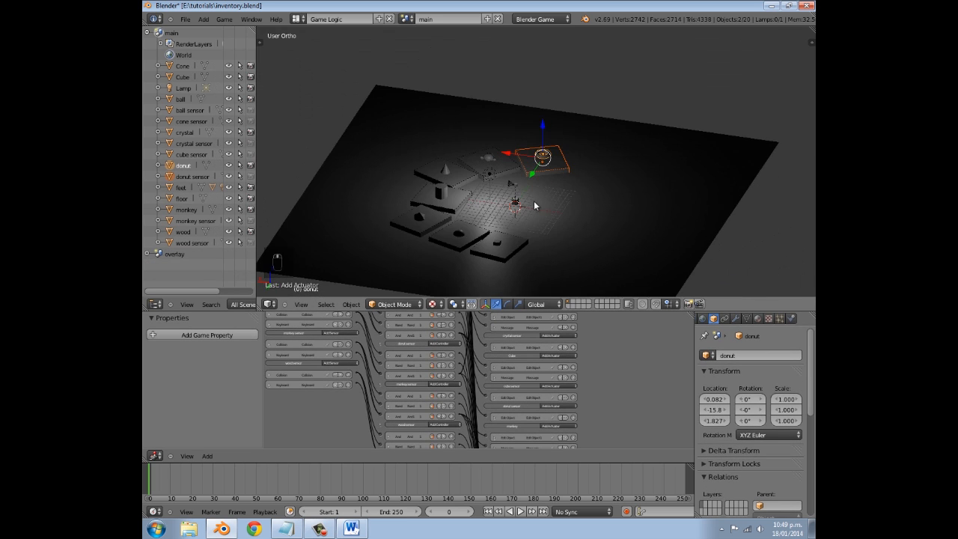
pyautogui.click(409, 19)
pyautogui.click(416, 48)
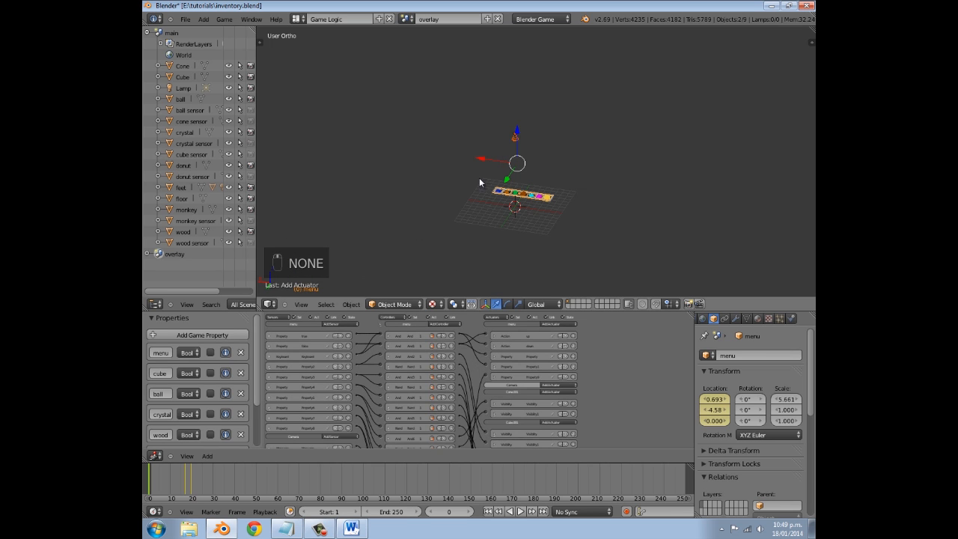
pyautogui.rightClick(515, 135)
# - Add six more Message sensors to the overlay camera
pyautogui.scroll(4, 370, 352)
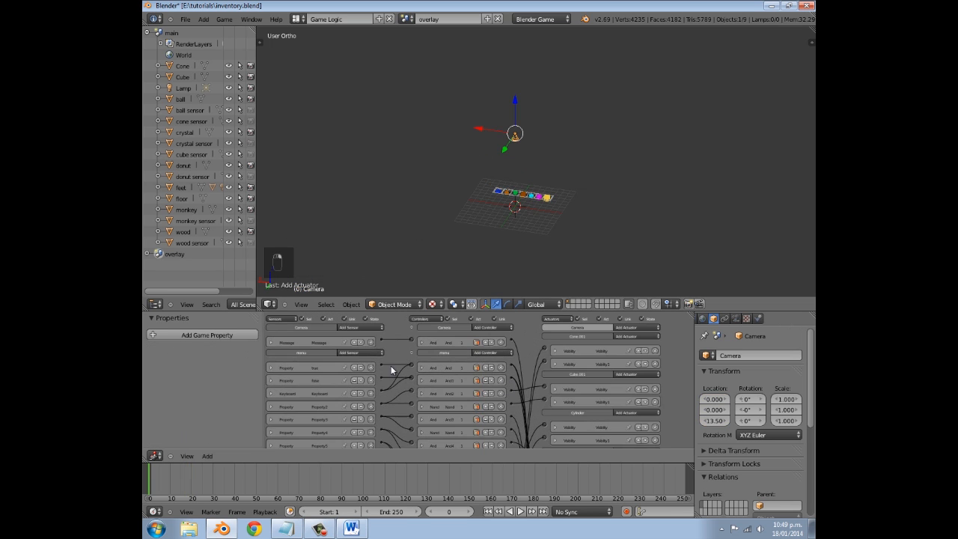
pyautogui.click(339, 333)
pyautogui.press('m')
pyautogui.click(339, 334)
pyautogui.press('m')
pyautogui.click(339, 334)
pyautogui.press('m')
pyautogui.click(339, 334)
pyautogui.press('m')
pyautogui.click(339, 334)
pyautogui.press('m')
# - Set the subjects of the camera's Message1, Message2 and Message3 sensors to ballT, crystalT and woodT
pyautogui.moveTo(326, 394); pyautogui.dragTo(385, 384, button='middle')
pyautogui.click(349, 392)
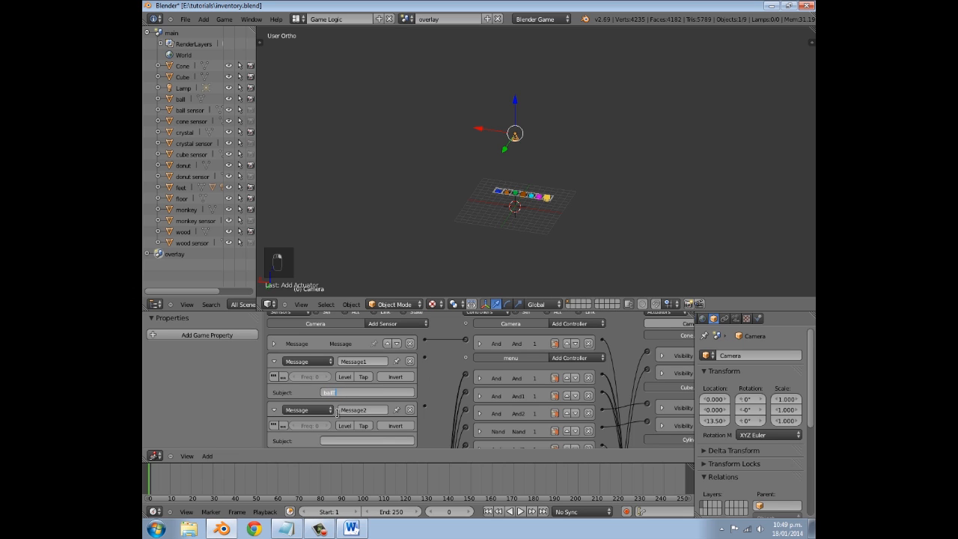
pyautogui.click(346, 440)
pyautogui.write('crystalT')
pyautogui.press('Return')
pyautogui.scroll(-2, 335, 425)
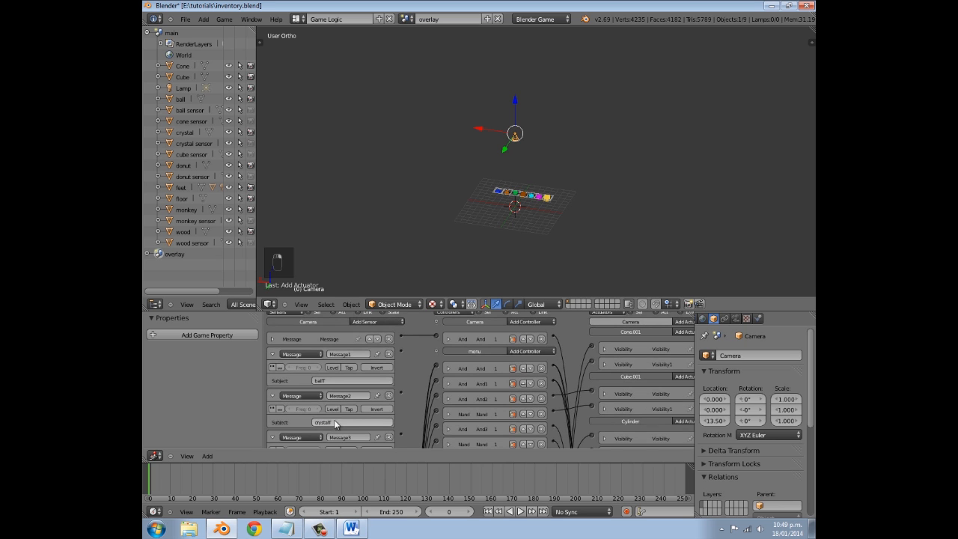
pyautogui.scroll(-2, 335, 425)
pyautogui.click(329, 410)
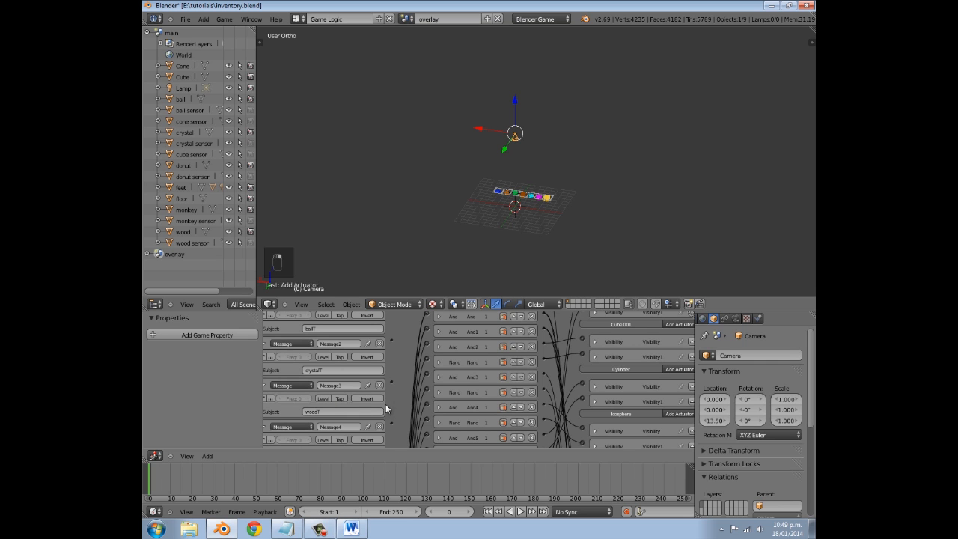
# - Set the subjects of the camera's Message4, Message5 and Message6 sensors to coneT, monkeyT and donutT
pyautogui.scroll(2, 388, 400)
pyautogui.click(348, 387)
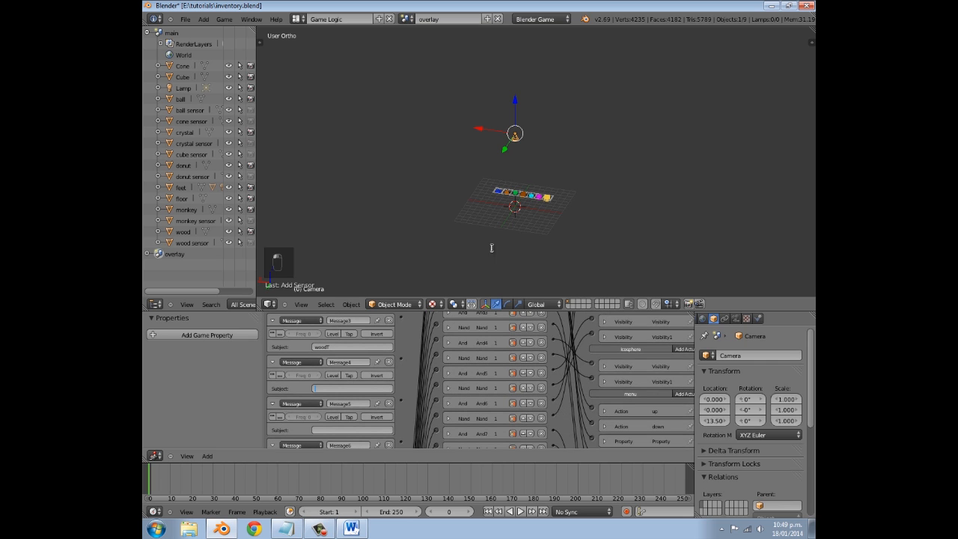
pyautogui.scroll(5, 510, 222)
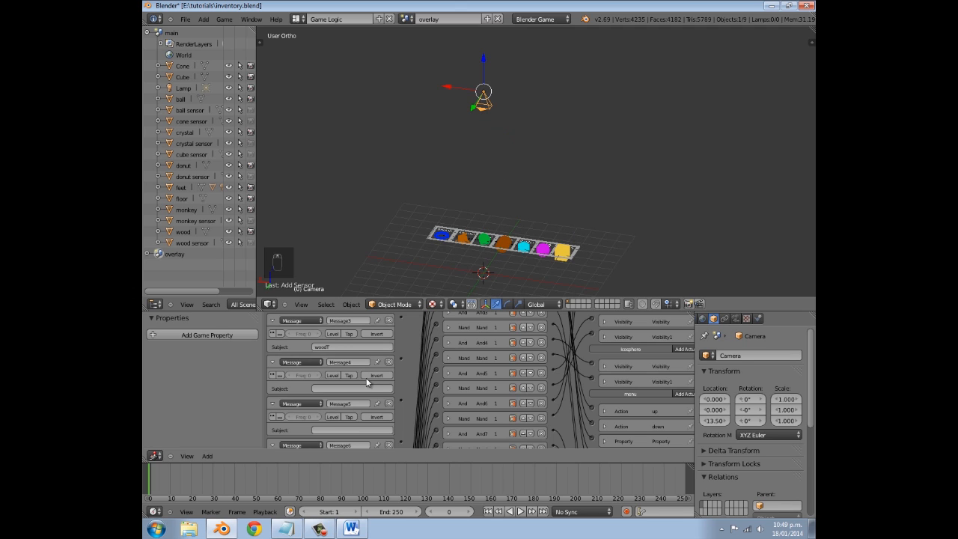
pyautogui.click(342, 387)
pyautogui.press('Return')
pyautogui.scroll(-1, 343, 386)
pyautogui.click(347, 391)
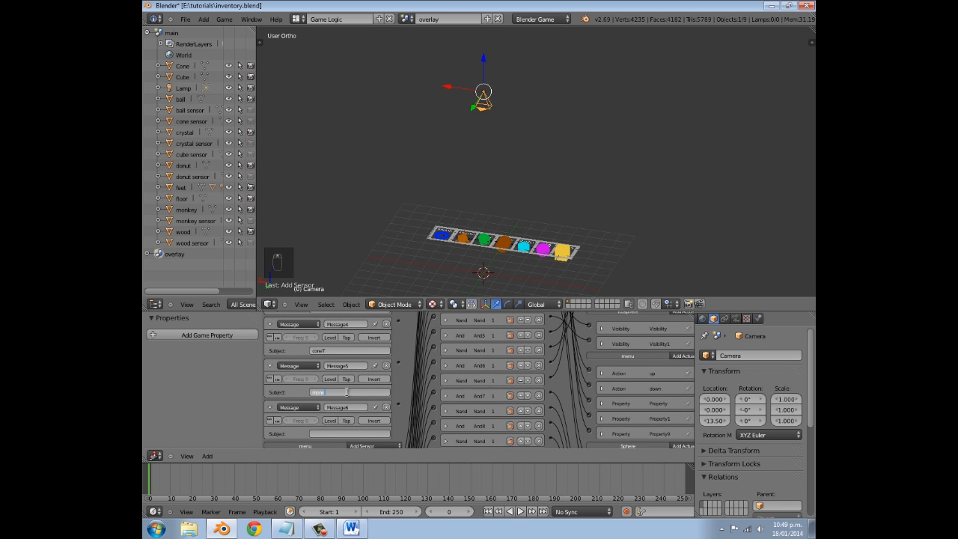
pyautogui.click(347, 432)
pyautogui.press('Return')
# - Collapse the camera's six new Message sensors, Message1 through Message6
pyautogui.scroll(-5, 349, 434)
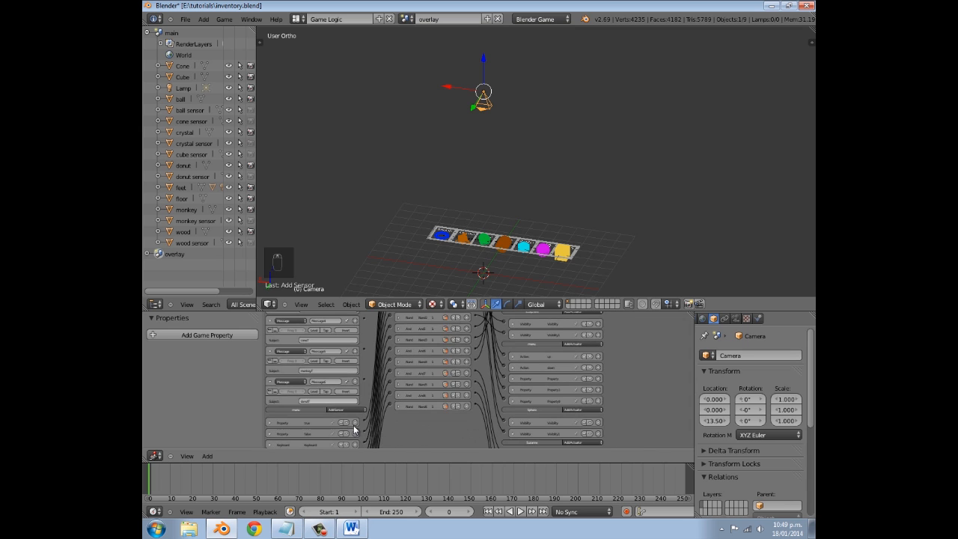
pyautogui.moveTo(380, 336); pyautogui.dragTo(383, 404, button='middle')
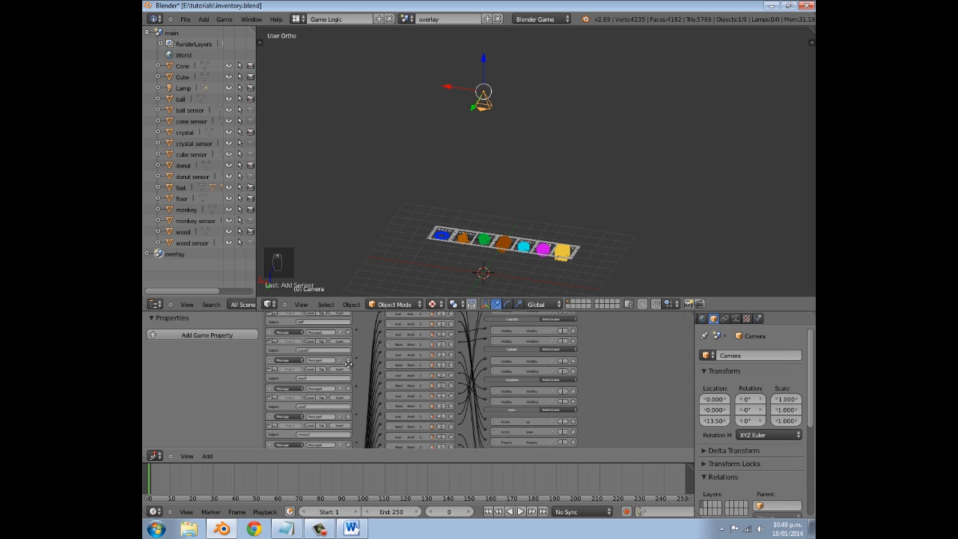
pyautogui.moveTo(347, 362); pyautogui.dragTo(380, 427, button='middle')
pyautogui.click(269, 347)
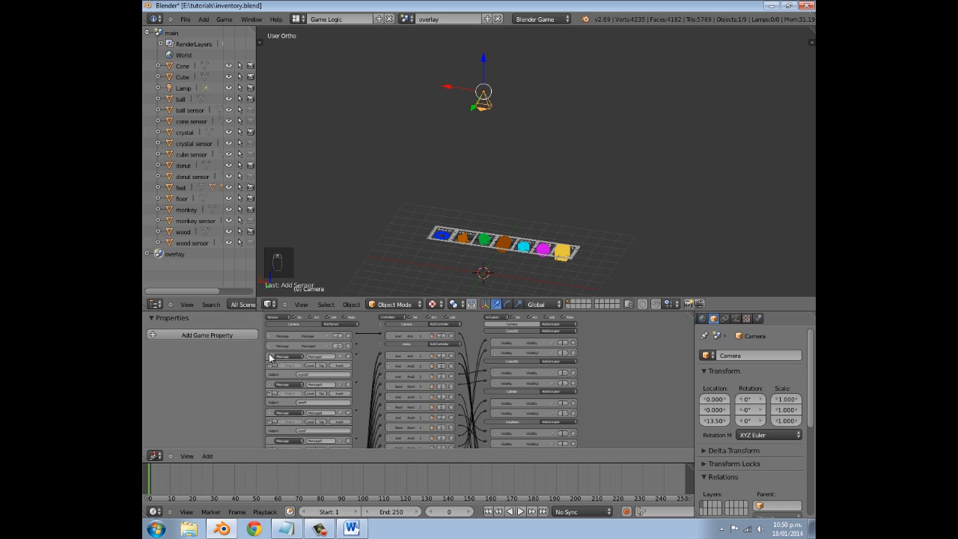
pyautogui.click(270, 356)
pyautogui.click(268, 365)
pyautogui.click(268, 375)
pyautogui.click(269, 386)
pyautogui.click(270, 398)
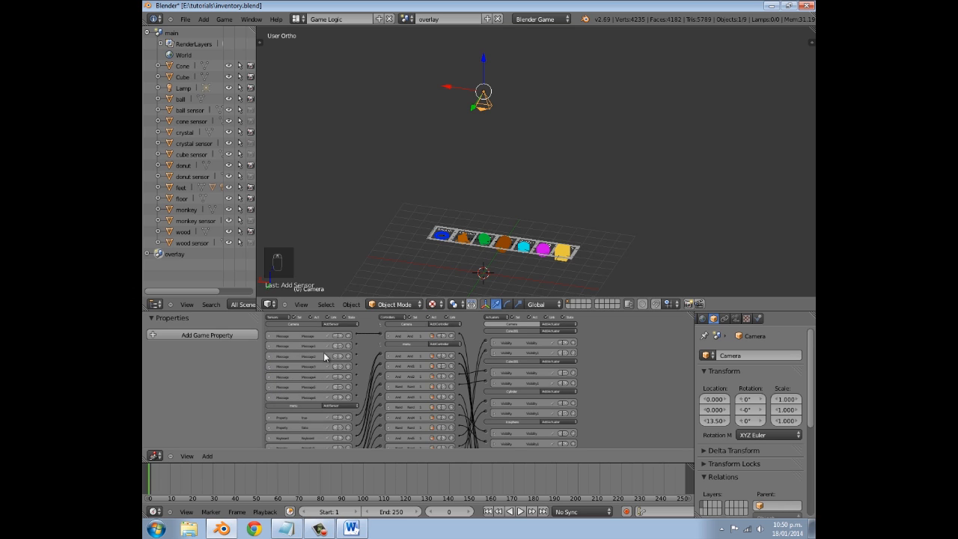
# - Add the menu to the selection alongside the camera, making the menu the active object
pyautogui.scroll(2, 520, 357)
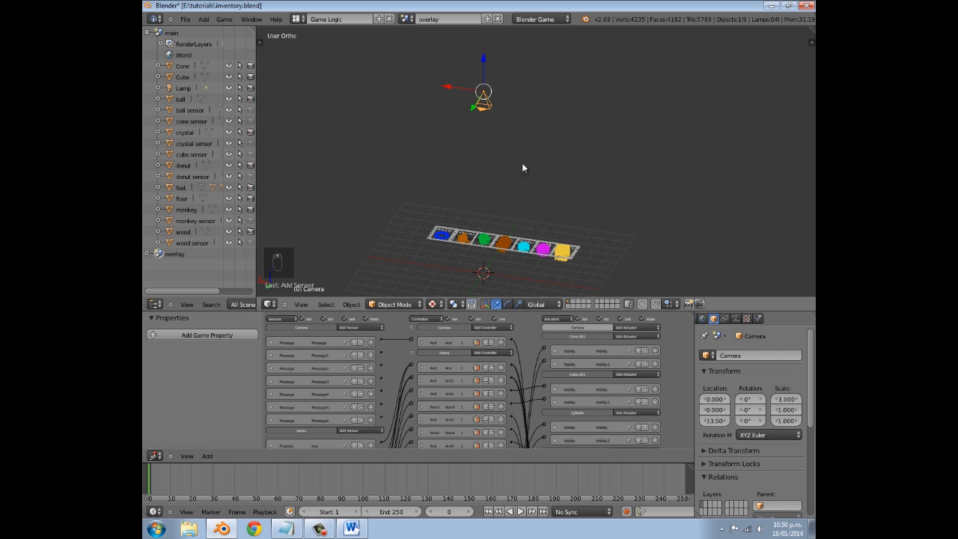
pyautogui.scroll(-3, 538, 210)
pyautogui.scroll(3, 531, 225)
pyautogui.keyDown('shift'); pyautogui.rightClick(520, 249); pyautogui.keyUp('shift')
pyautogui.click(620, 328)
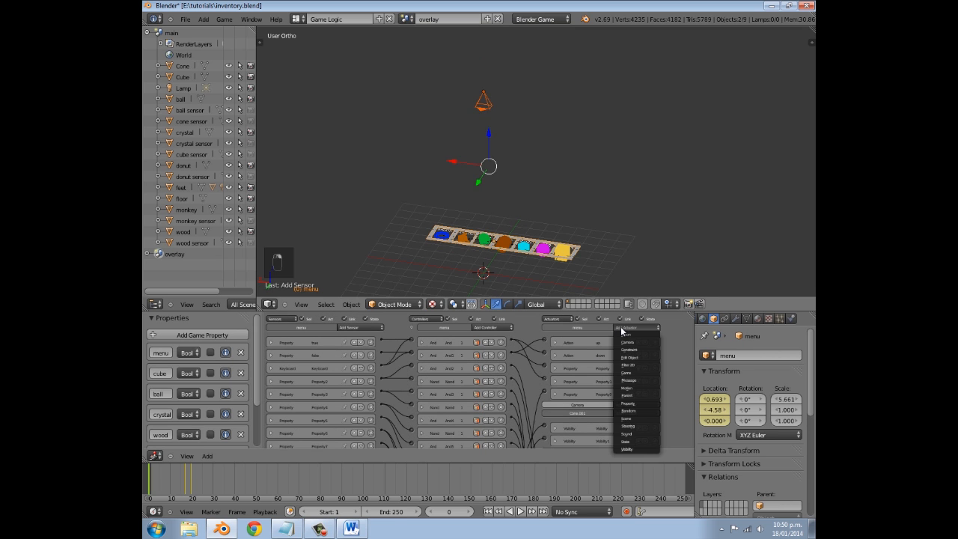
pyautogui.click(627, 395)
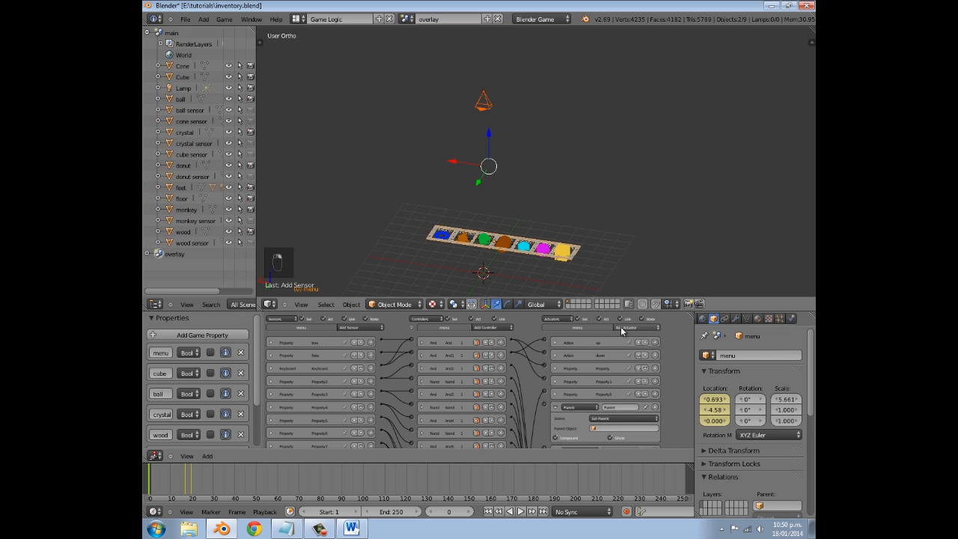
pyautogui.click(655, 408)
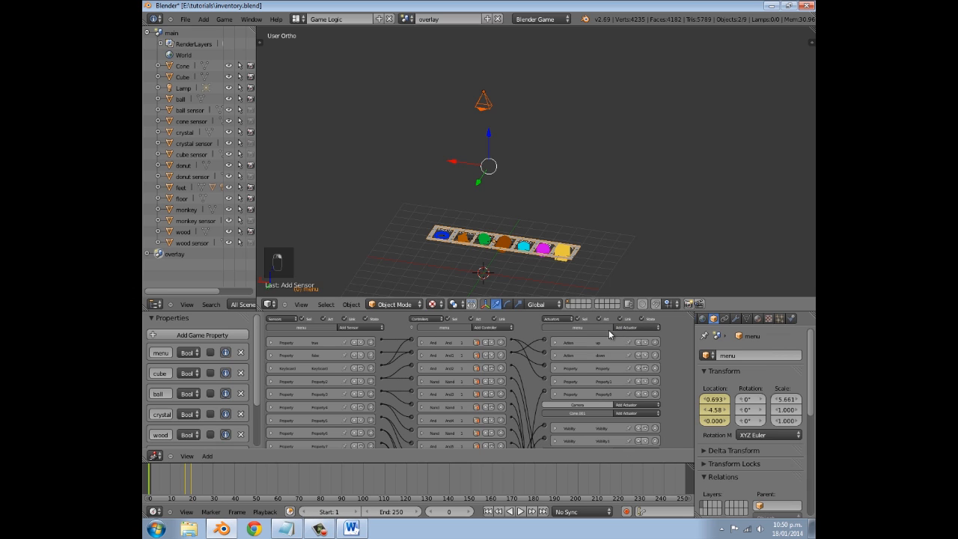
# - Add six Property actuators to the menu object
pyautogui.click(627, 330)
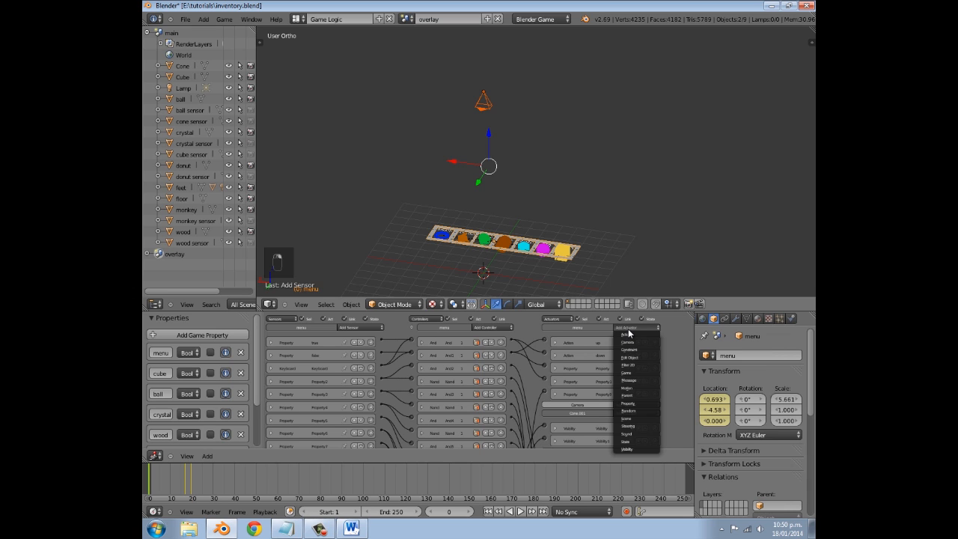
pyautogui.press('y')
pyautogui.click(627, 329)
pyautogui.press('y')
pyautogui.click(628, 329)
pyautogui.press('y')
pyautogui.click(627, 329)
pyautogui.press('y')
pyautogui.click(628, 329)
pyautogui.press('y')
pyautogui.click(628, 329)
pyautogui.press('y')
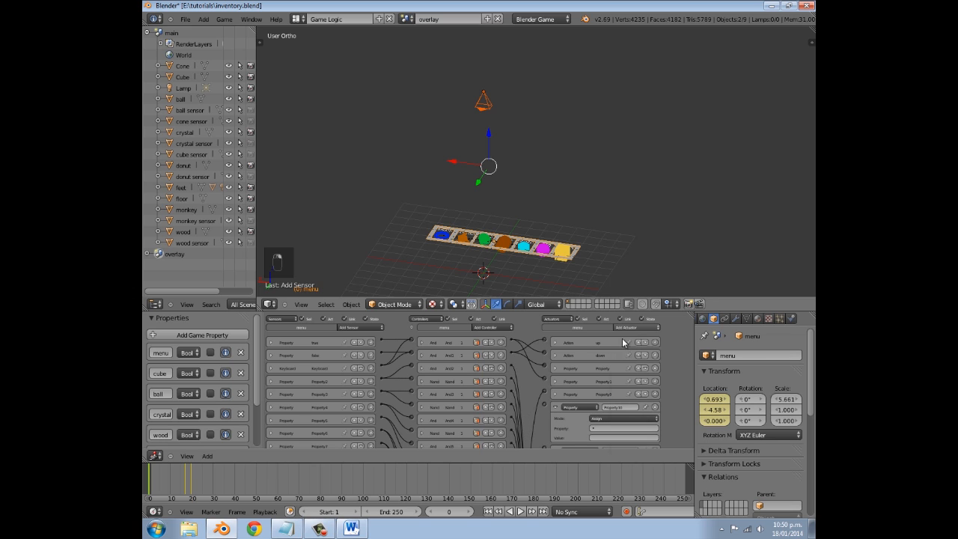
# - Set the menu's Property10 actuator to assign True to the ball property, and collapse it
pyautogui.click(602, 428)
pyautogui.click(609, 438)
pyautogui.click(609, 437)
pyautogui.press('Return')
pyautogui.scroll(2, 588, 441)
pyautogui.scroll(2, 588, 440)
pyautogui.moveTo(588, 440); pyautogui.dragTo(550, 361, button='middle')
pyautogui.click(603, 382)
pyautogui.write('True')
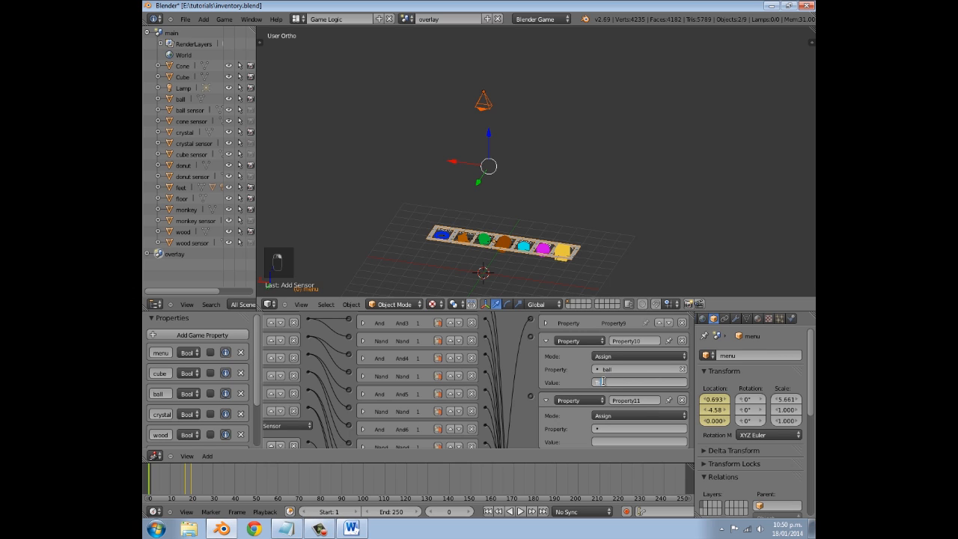
pyautogui.press('Return')
pyautogui.click(545, 341)
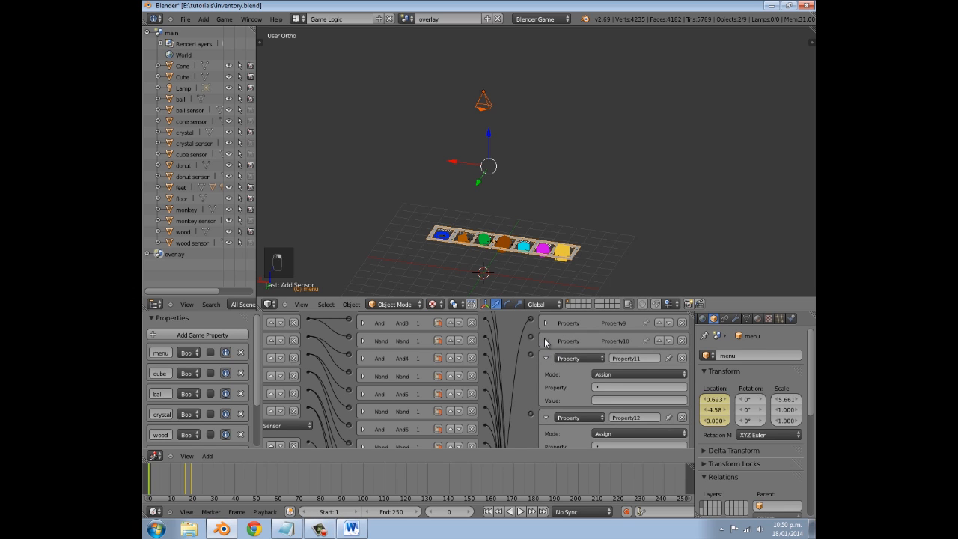
# - Set the menu's Property11 actuator to assign True to the crystal property, and collapse it
pyautogui.click(607, 388)
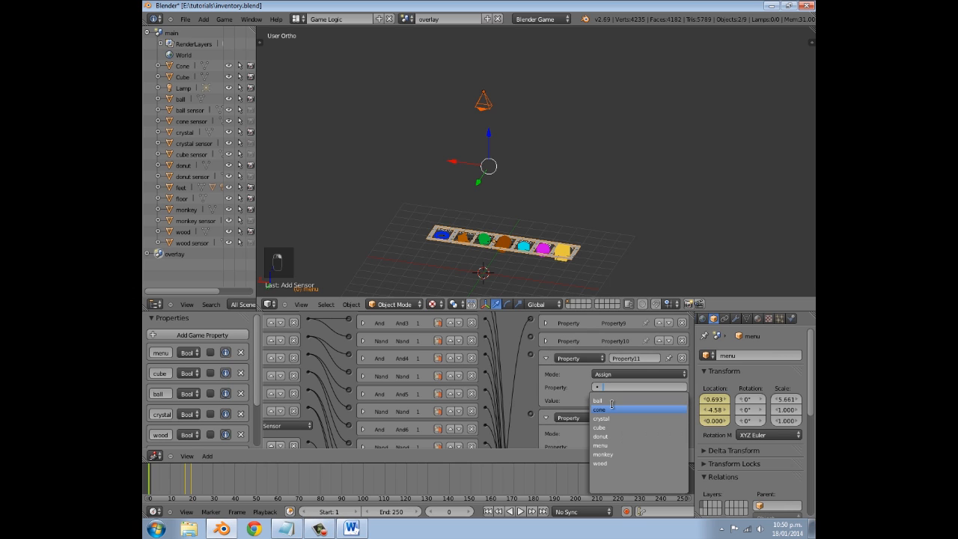
pyautogui.click(620, 418)
pyautogui.click(627, 401)
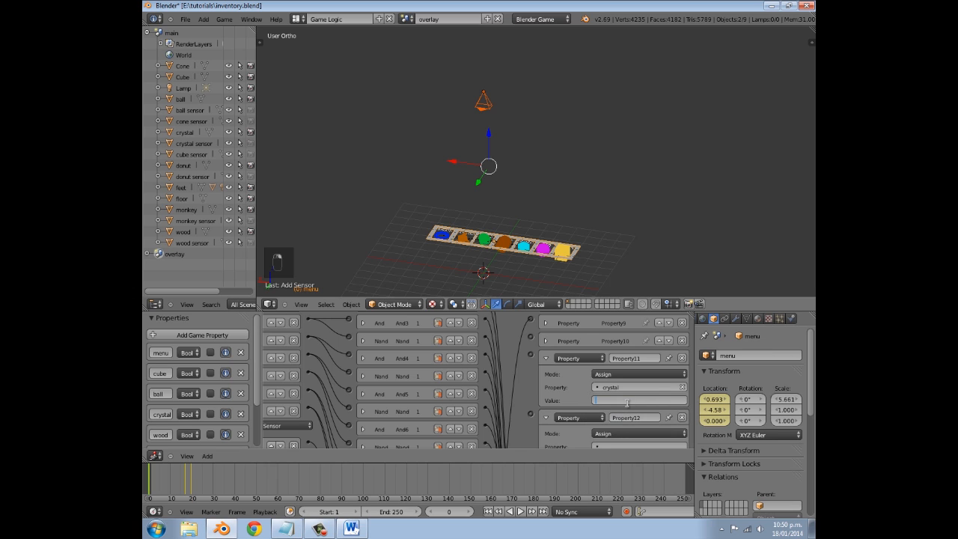
pyautogui.write('True')
pyautogui.press('Return')
pyautogui.click(547, 358)
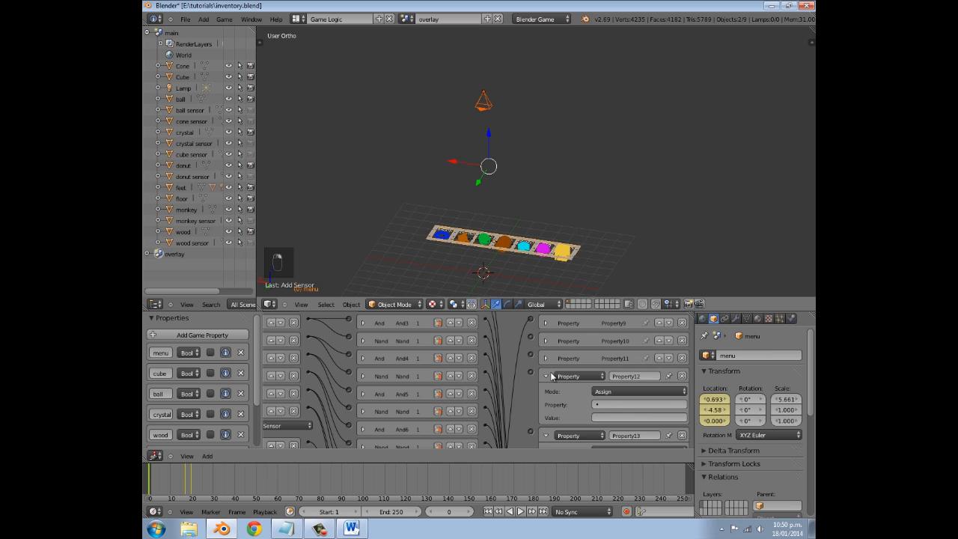
# - Set the menu's Property12 actuator to assign True to the wood property, and collapse it
pyautogui.click(619, 404)
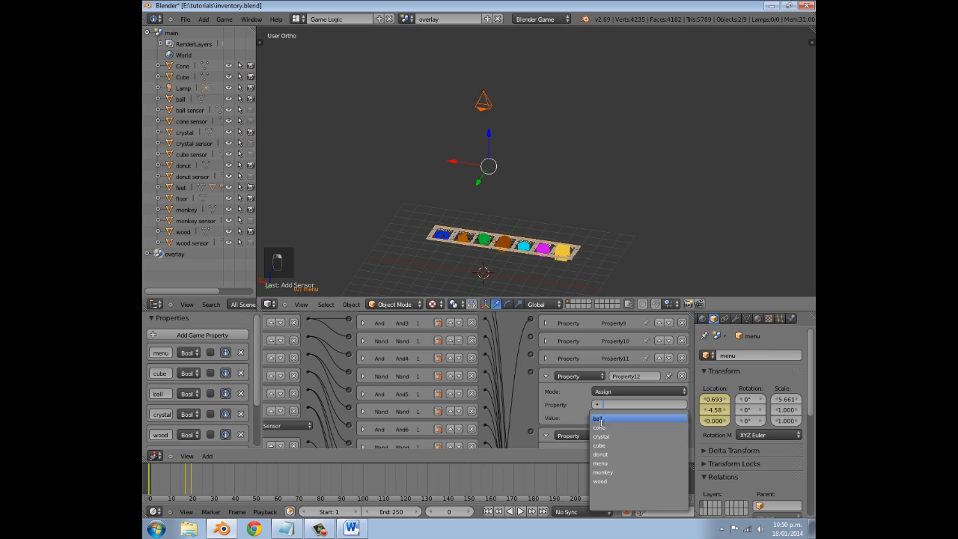
pyautogui.click(602, 481)
pyautogui.click(619, 417)
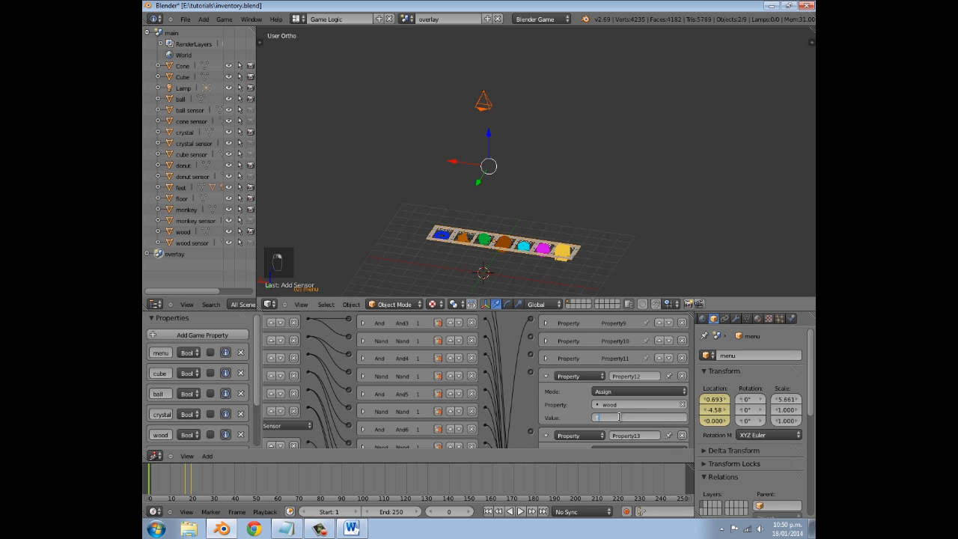
pyautogui.click(546, 375)
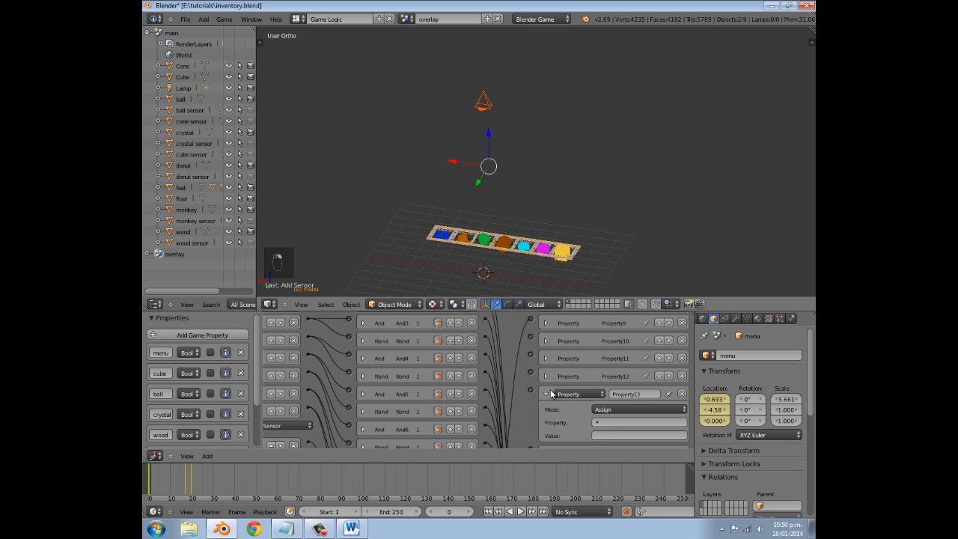
# - Set the menu's Property13 actuator to assign True to the cone property, and collapse it
pyautogui.click(618, 421)
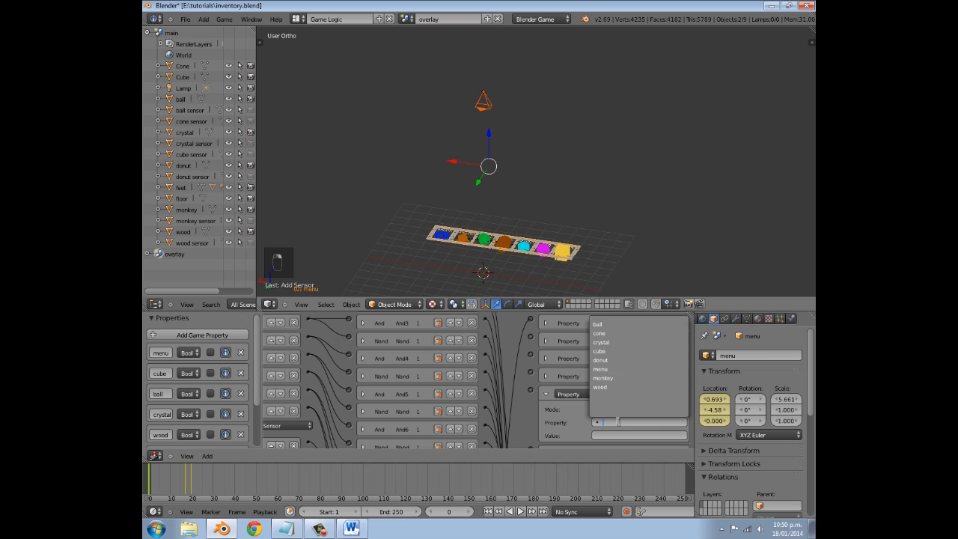
pyautogui.click(614, 351)
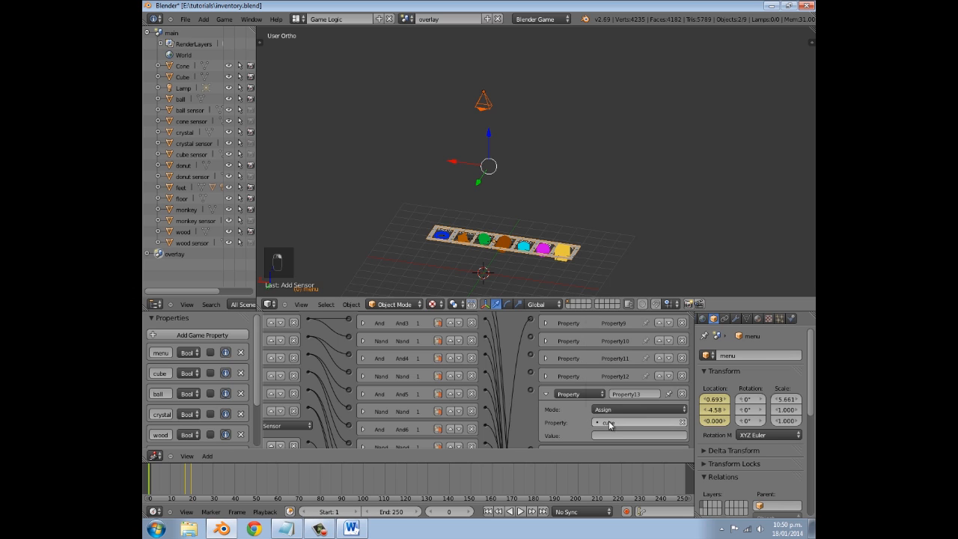
pyautogui.click(613, 422)
pyautogui.click(611, 336)
pyautogui.click(615, 436)
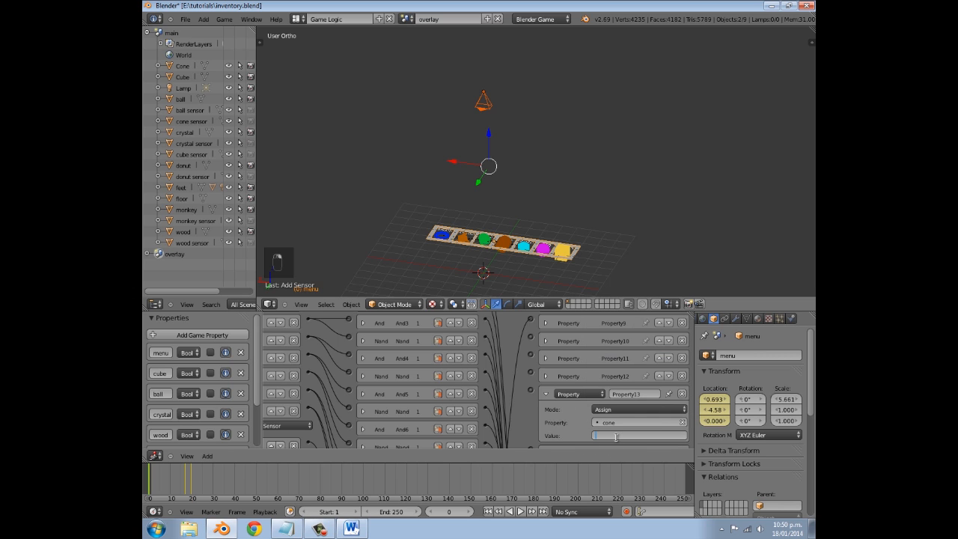
pyautogui.write('True')
pyautogui.scroll(1, 546, 396)
# - Set the menu's Property14 actuator to assign True to the monkey property, and collapse it
pyautogui.click(622, 439)
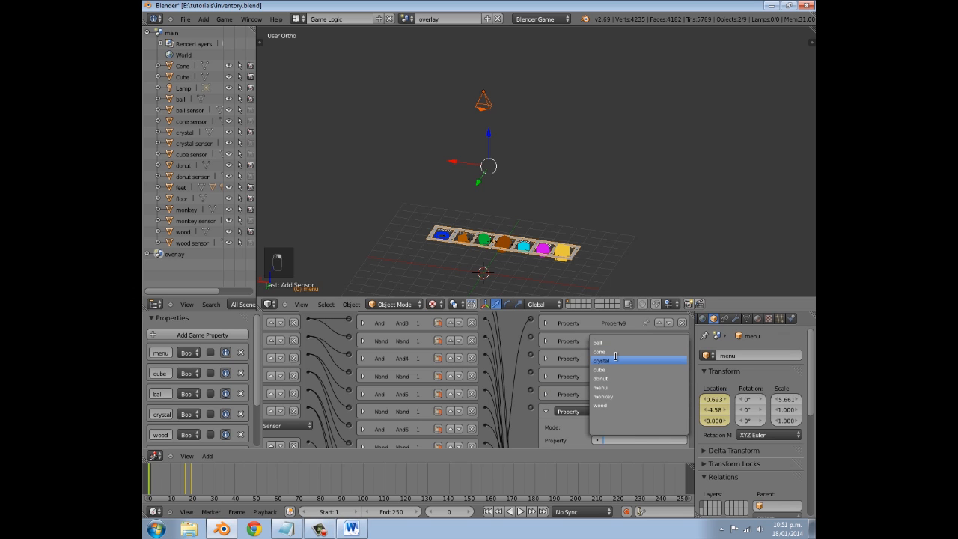
pyautogui.click(614, 396)
pyautogui.scroll(-3, 614, 385)
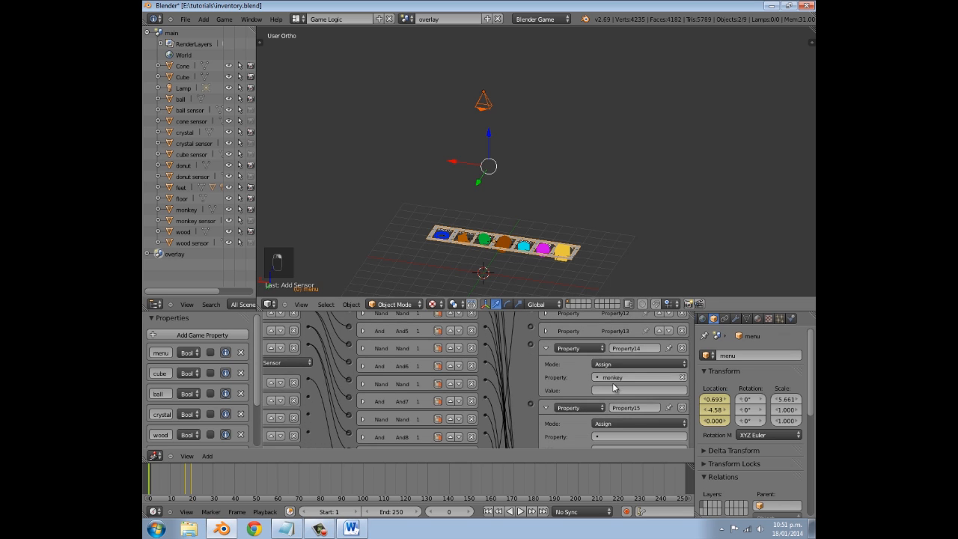
pyautogui.click(614, 386)
pyautogui.write('True')
pyautogui.press('Return')
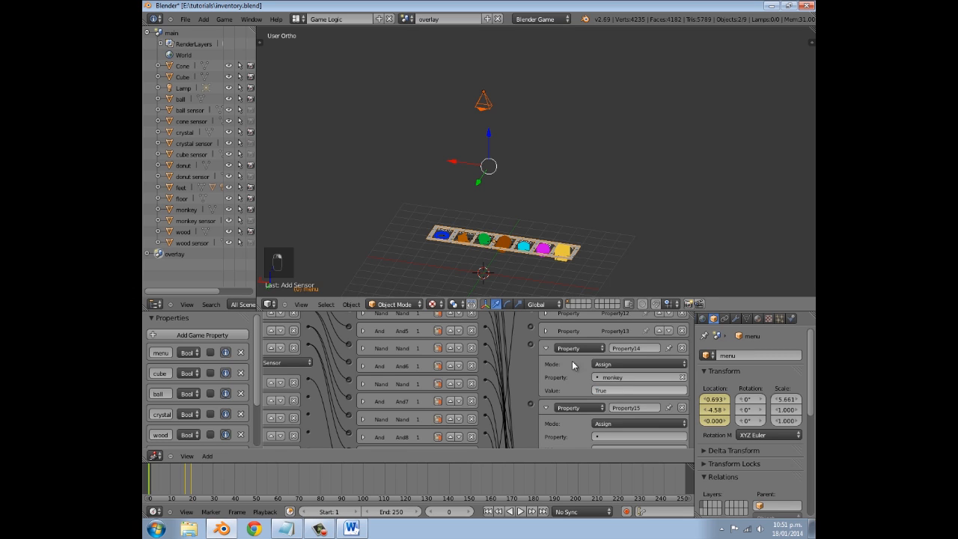
pyautogui.click(546, 349)
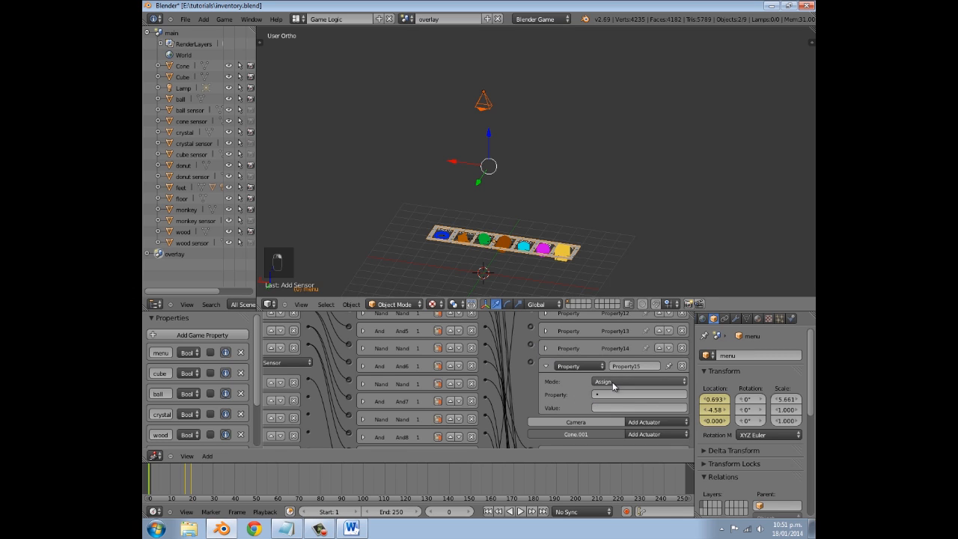
# - Set the menu's Property15 actuator to assign True to the donut property
pyautogui.click(615, 395)
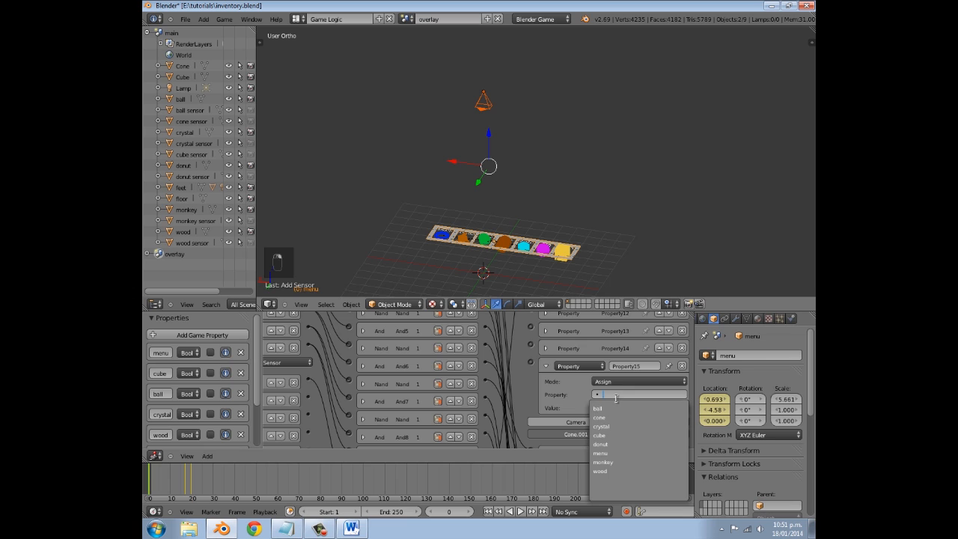
pyautogui.click(617, 445)
pyautogui.click(618, 408)
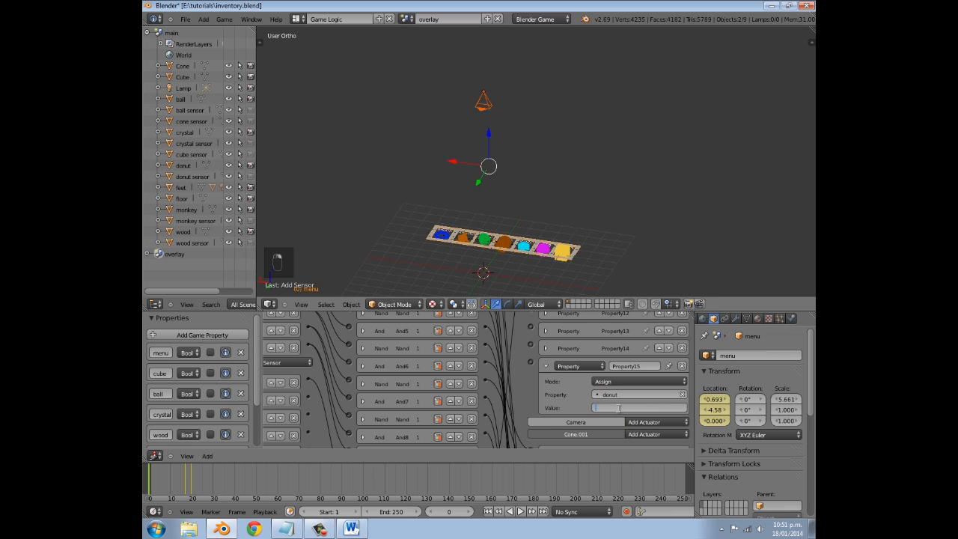
pyautogui.write('True')
pyautogui.press('Return')
# - Add five And controllers to the menu object
pyautogui.scroll(-5, 619, 407)
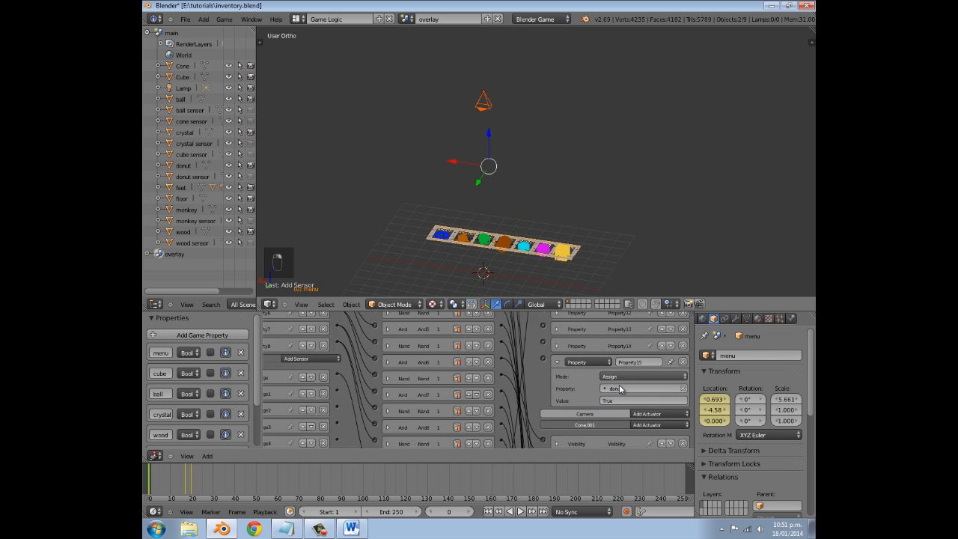
pyautogui.scroll(-5, 484, 364)
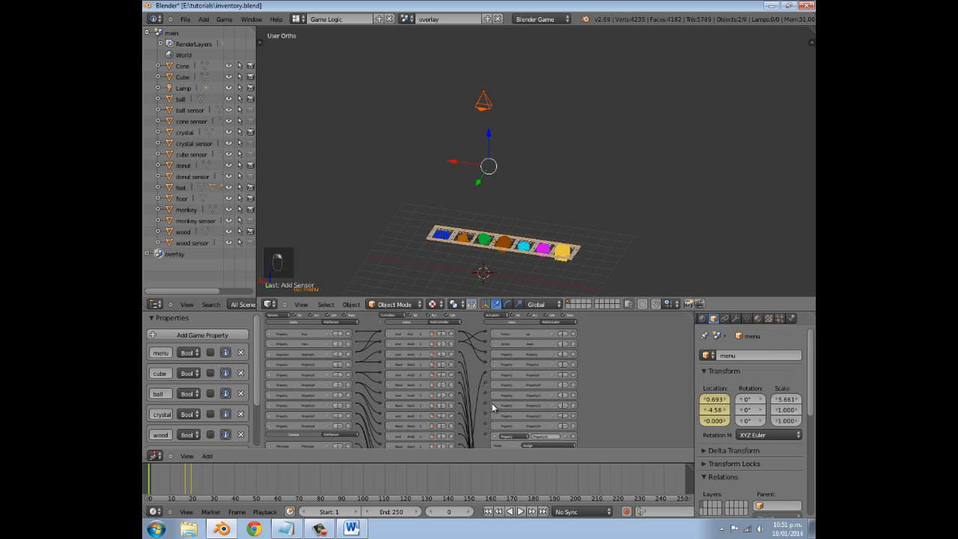
pyautogui.scroll(5, 464, 374)
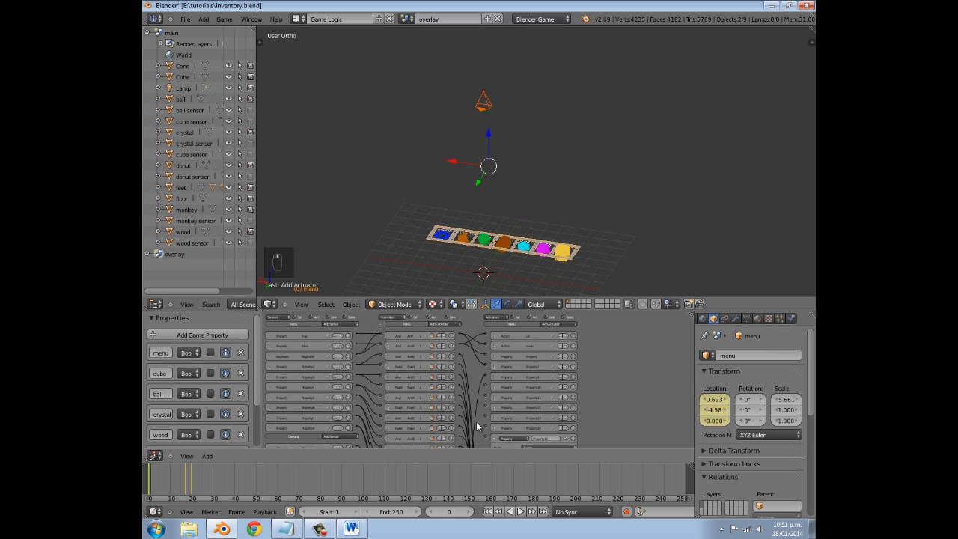
pyautogui.click(440, 324)
pyautogui.click(439, 325)
pyautogui.click(439, 325)
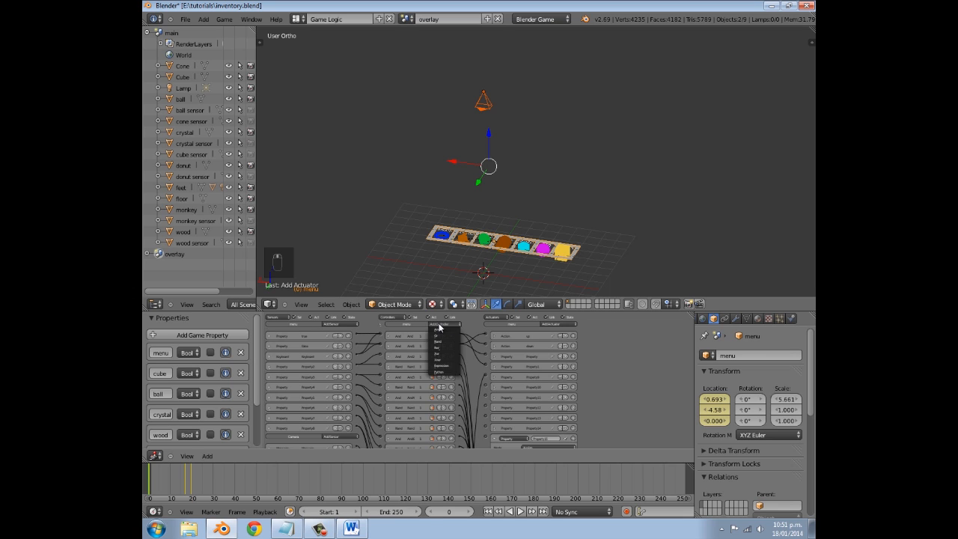
pyautogui.click(438, 334)
# - Link the camera's Message1 sensor through And9 to Property10, and Message2 through And10 to Property11, with the logic editor maximized
pyautogui.scroll(-3, 441, 359)
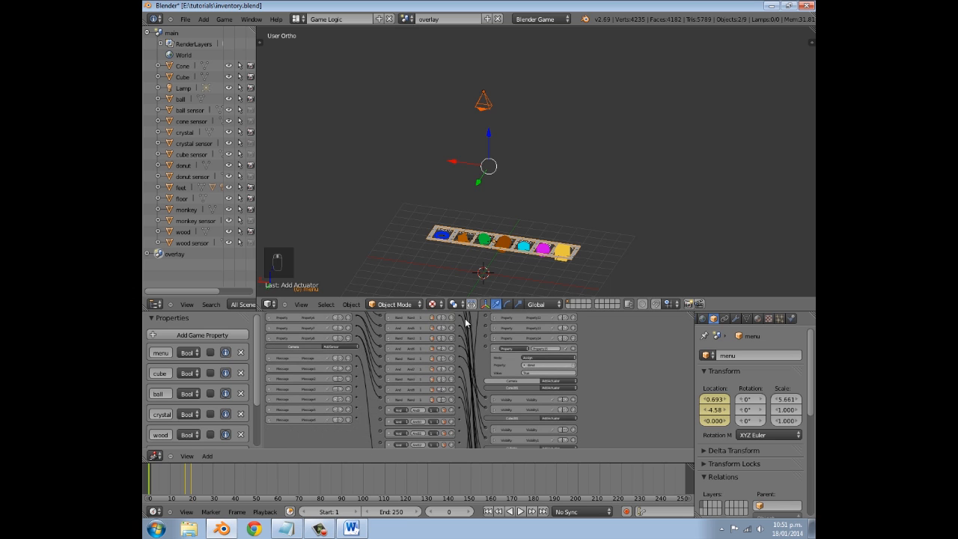
pyautogui.moveTo(357, 366); pyautogui.dragTo(380, 409)
pyautogui.scroll(2, 430, 411)
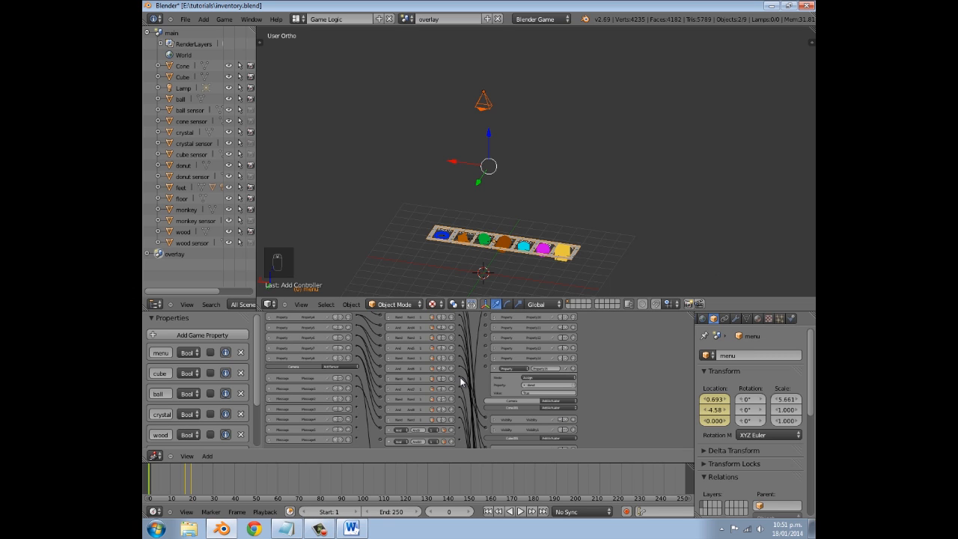
pyautogui.hotkey('ctrl', 'Up')
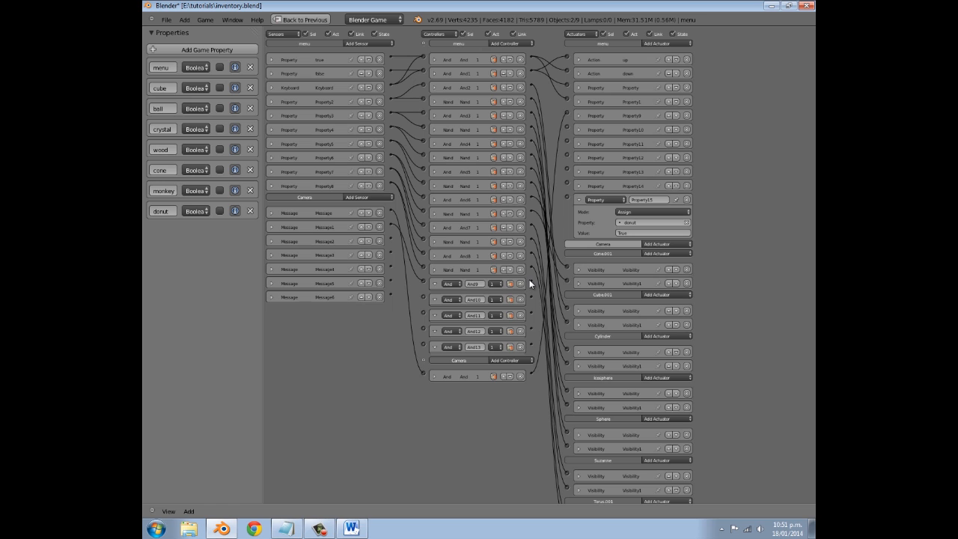
pyautogui.moveTo(580, 189); pyautogui.dragTo(567, 124)
pyautogui.moveTo(424, 295); pyautogui.dragTo(424, 295)
pyautogui.moveTo(531, 300); pyautogui.dragTo(566, 143)
# - Link the Message3, Message4 and Message5 sensors through And11, And12 and And13 to the Property12, Property13 and Property14 actuators respectively
pyautogui.moveTo(391, 253); pyautogui.dragTo(424, 314)
pyautogui.moveTo(533, 317); pyautogui.dragTo(568, 157)
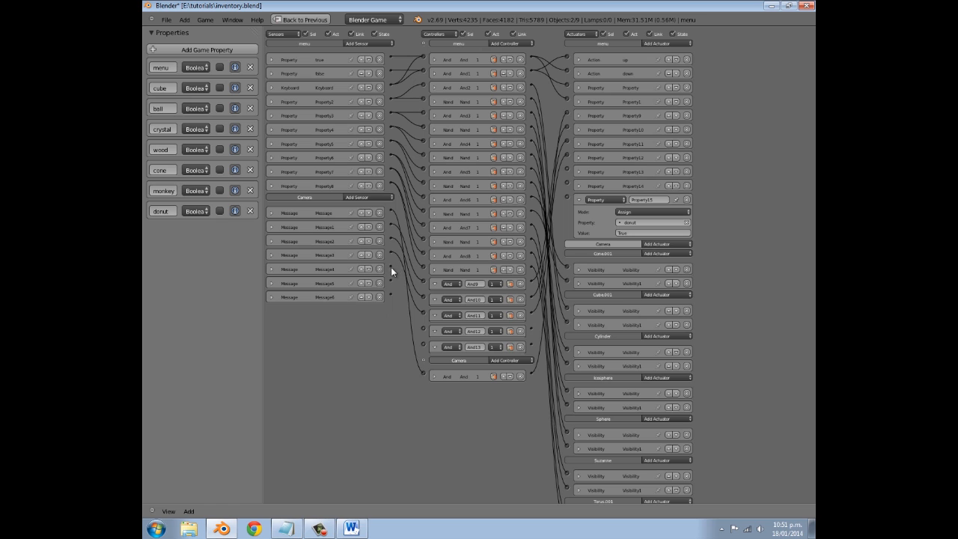
pyautogui.moveTo(421, 326); pyautogui.dragTo(423, 327)
pyautogui.moveTo(531, 331); pyautogui.dragTo(568, 166)
pyautogui.moveTo(389, 284); pyautogui.dragTo(426, 343)
pyautogui.moveTo(423, 345); pyautogui.dragTo(424, 344)
pyautogui.moveTo(530, 346); pyautogui.dragTo(566, 183)
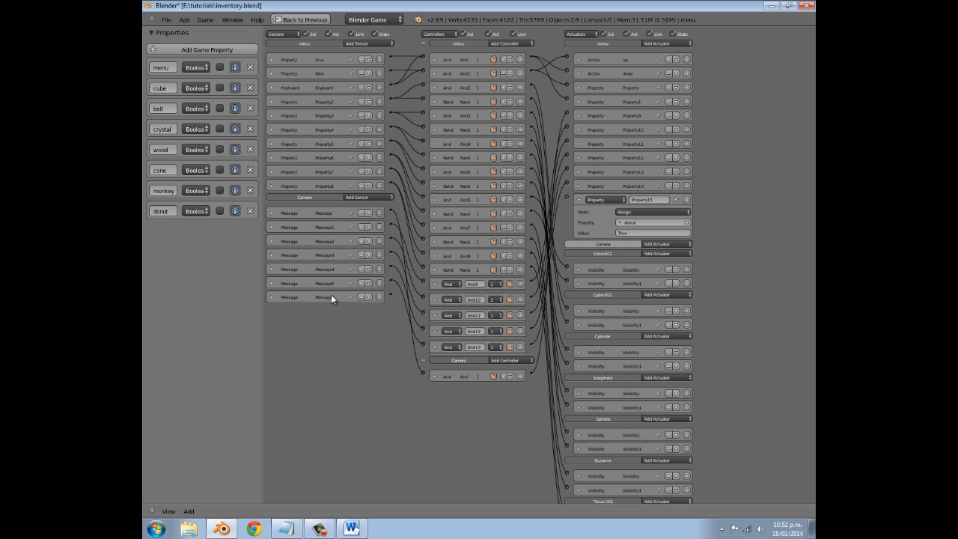
# - Add one more And controller to the menu and link the Message6 sensor through it to the Property15 actuator
pyautogui.click(500, 42)
pyautogui.click(501, 44)
pyautogui.moveTo(395, 304); pyautogui.dragTo(424, 359)
pyautogui.moveTo(569, 279); pyautogui.dragTo(566, 196)
pyautogui.scroll(2, 591, 221)
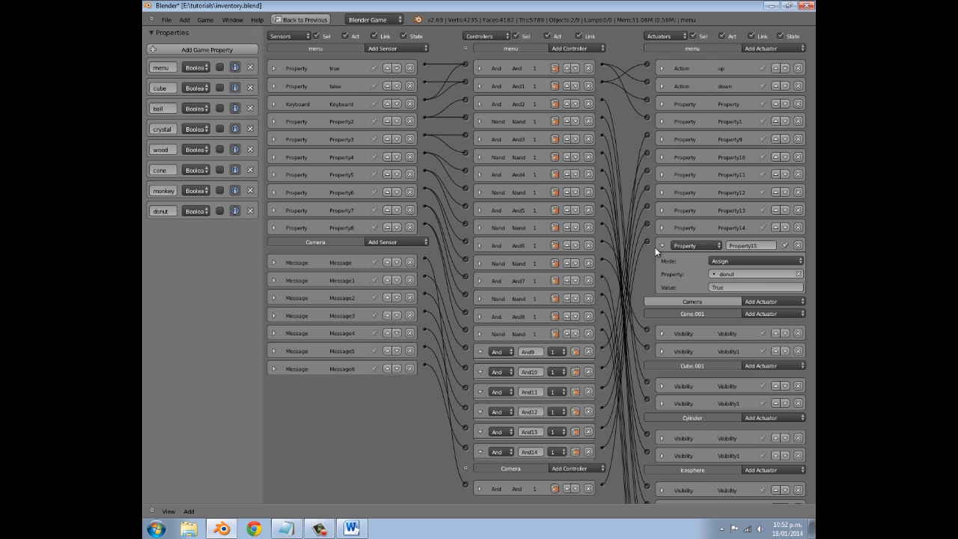
# - Collapse the menu's six newest And controllers and the Property15 actuator, and restore the multi-editor layout
pyautogui.click(479, 351)
pyautogui.click(479, 369)
pyautogui.click(480, 388)
pyautogui.click(480, 406)
pyautogui.click(480, 420)
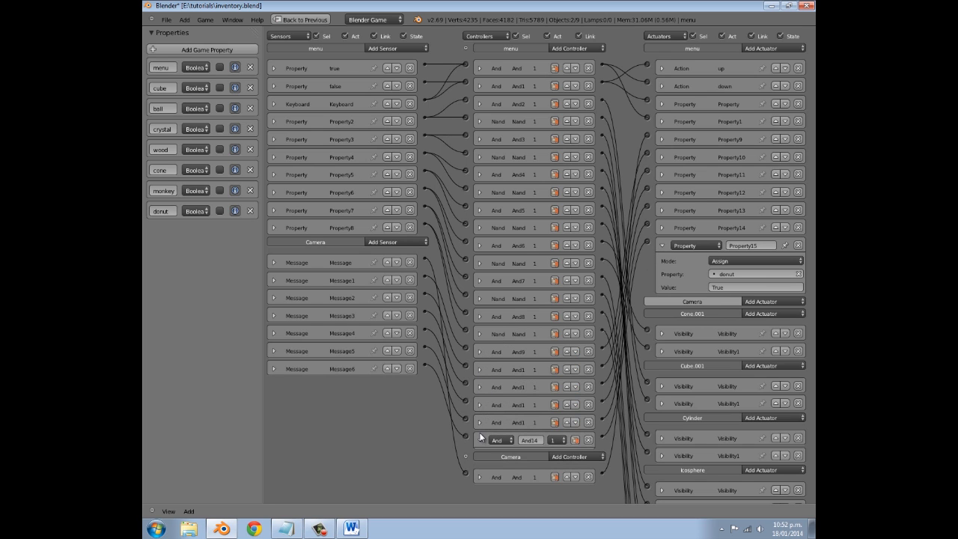
pyautogui.click(480, 440)
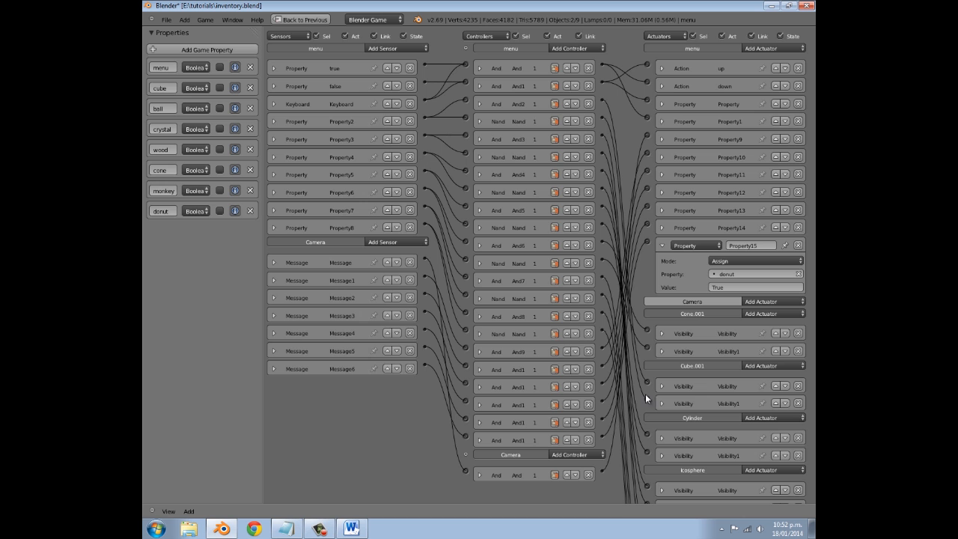
pyautogui.click(663, 245)
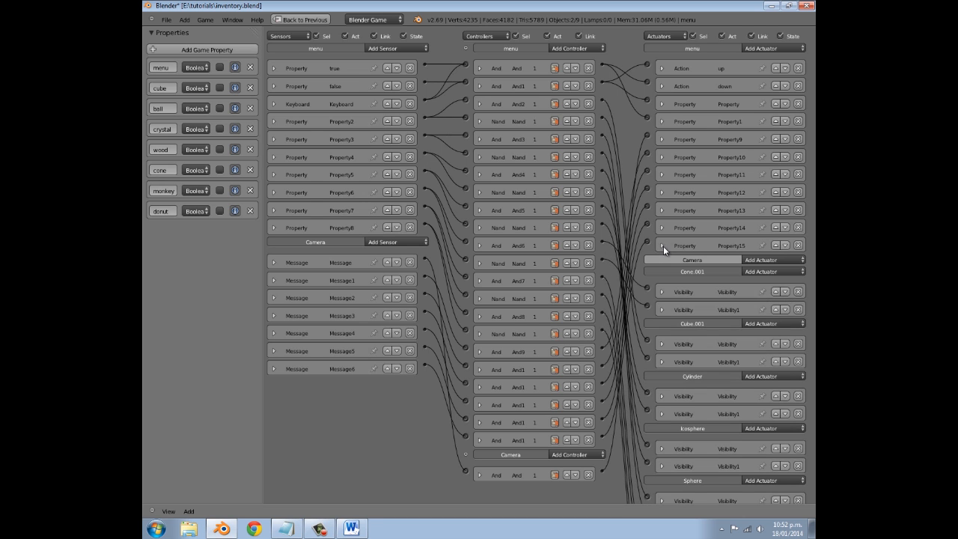
pyautogui.scroll(-2, 566, 302)
pyautogui.scroll(2, 565, 302)
pyautogui.hotkey('ctrl', 'Down')
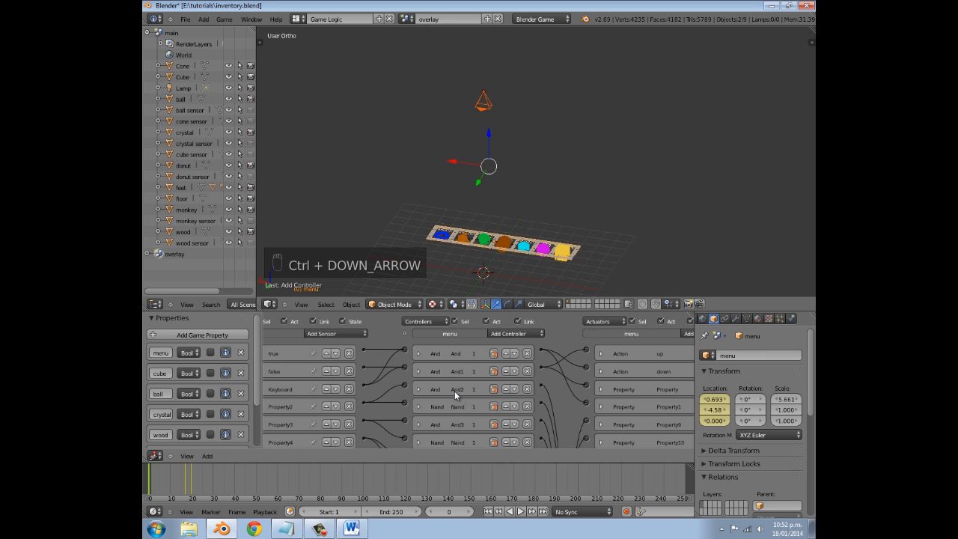
# - Deselect all objects in the overlay scene and switch to the main scene
pyautogui.scroll(-2, 520, 225)
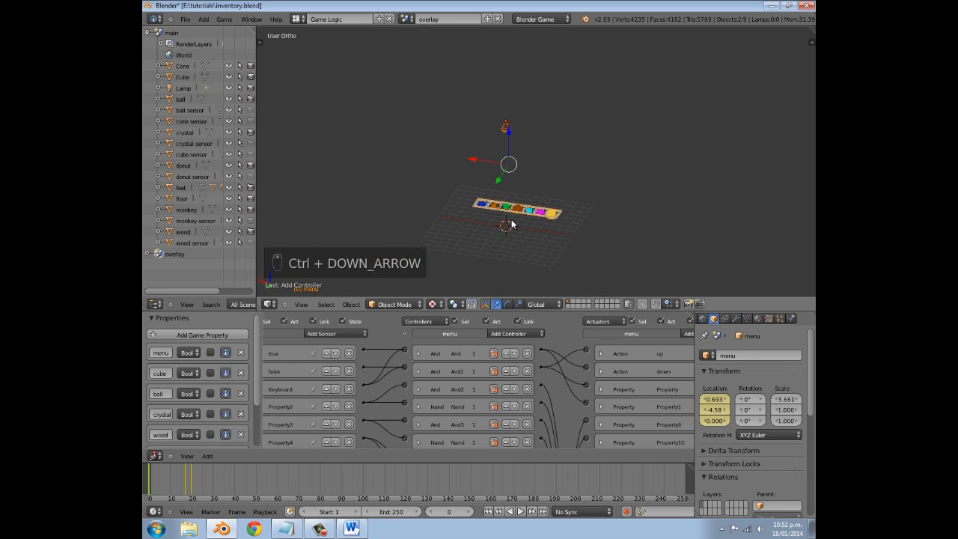
pyautogui.press('a')
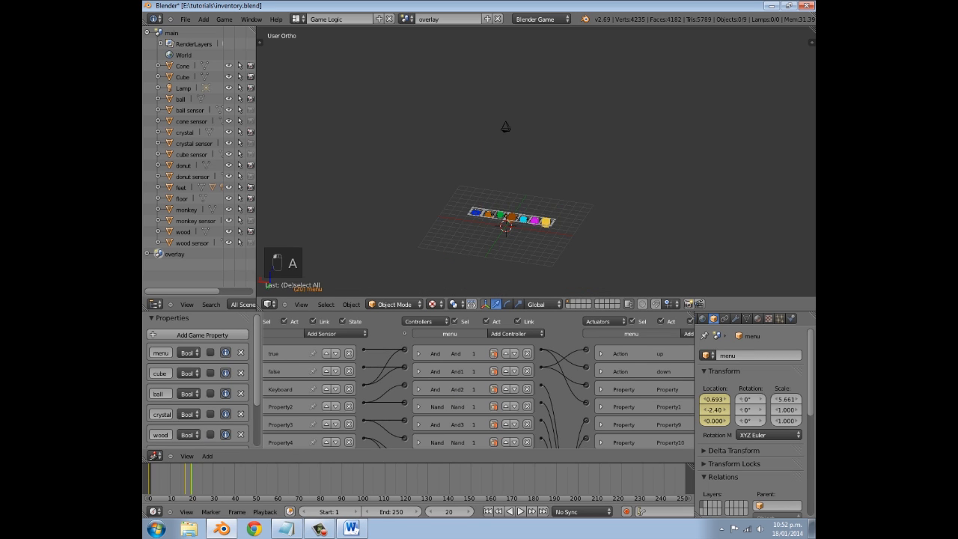
pyautogui.click(407, 18)
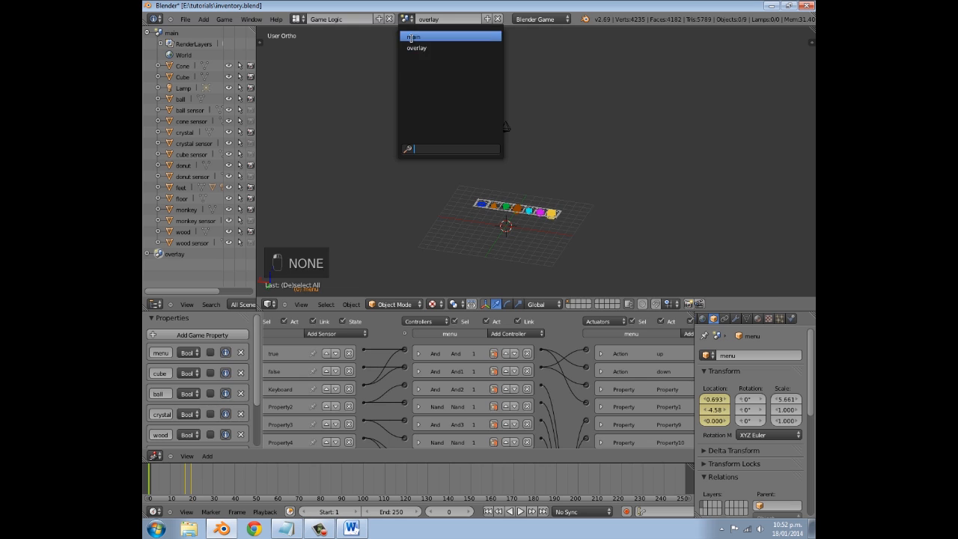
pyautogui.click(412, 38)
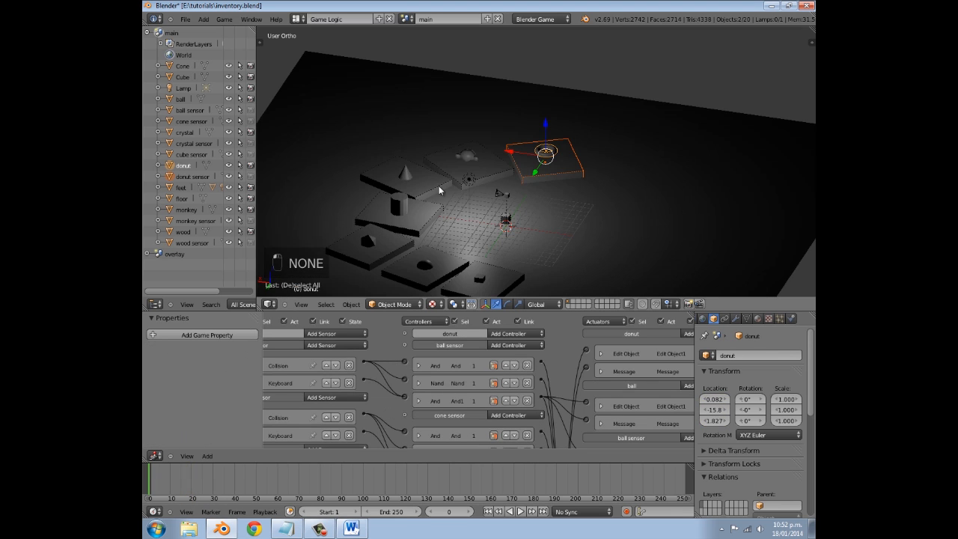
# - Run the game from the camera view, walk up to the monkey and pick it up
pyautogui.press('KP_0')
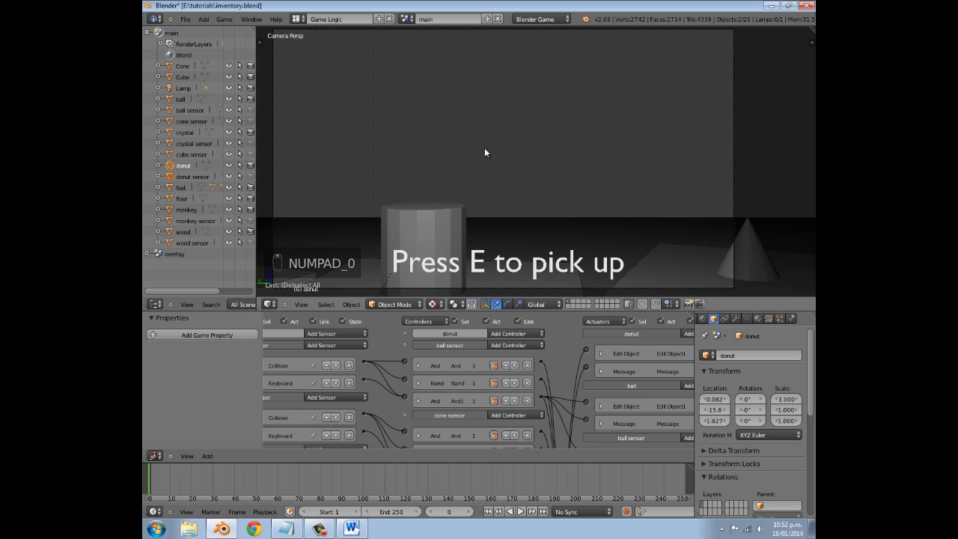
pyautogui.keyDown('shift'); pyautogui.moveTo(498, 149); pyautogui.dragTo(523, 157, button='middle'); pyautogui.keyUp('shift')
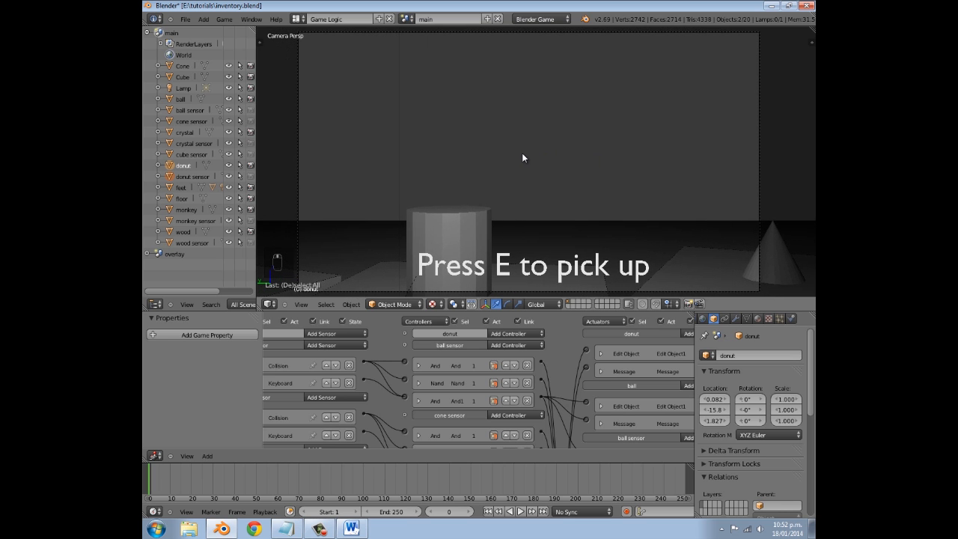
pyautogui.press('p')
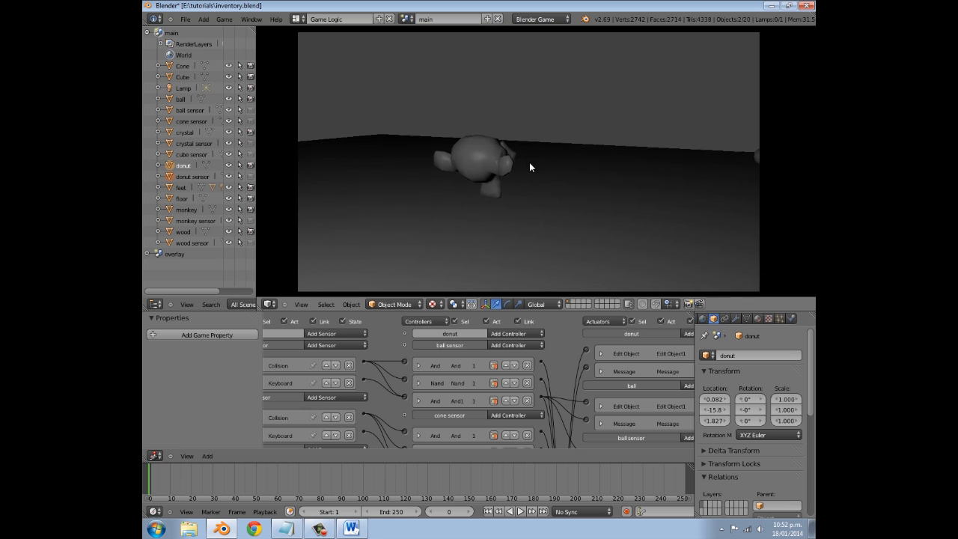
pyautogui.press('w')
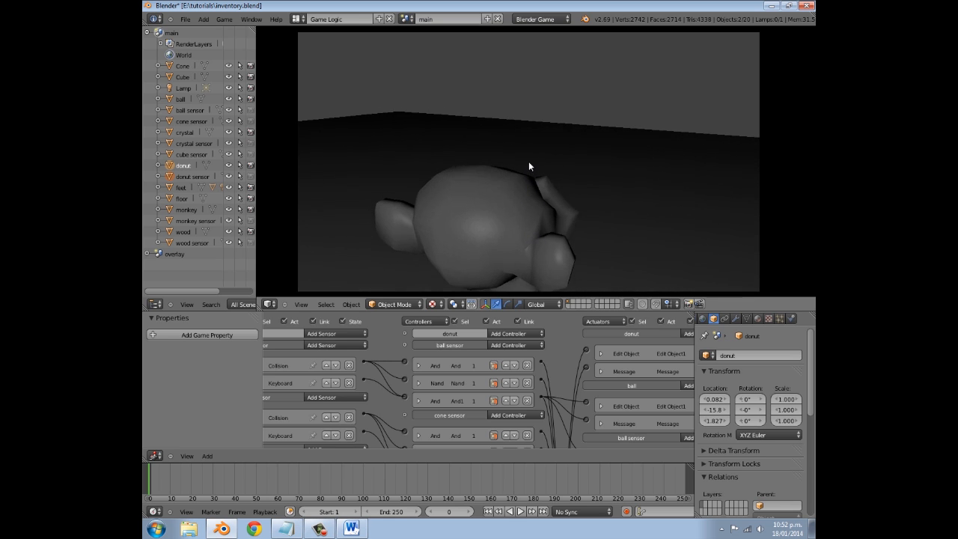
pyautogui.press('e')
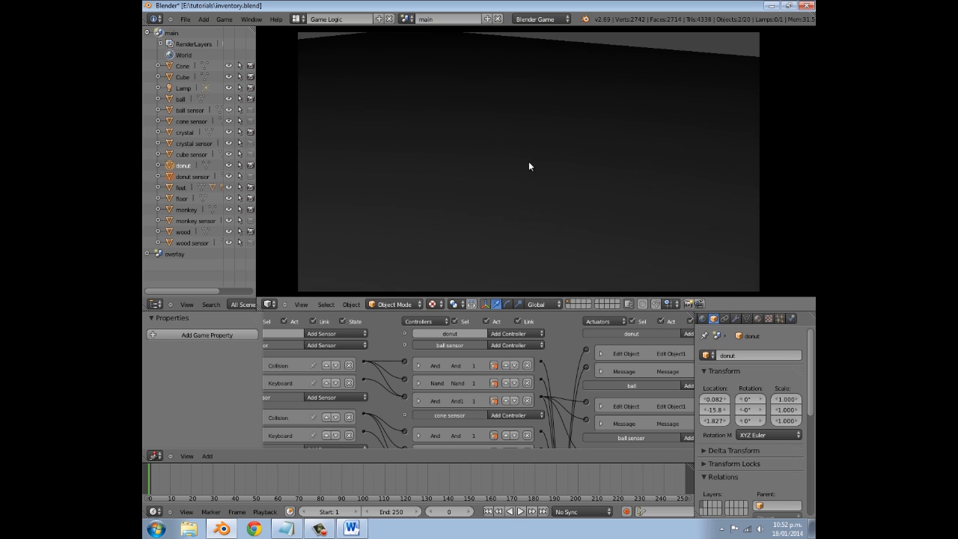
# - Open and close the inventory in the running game to check its contents after the monkey pickup
pyautogui.press('i')
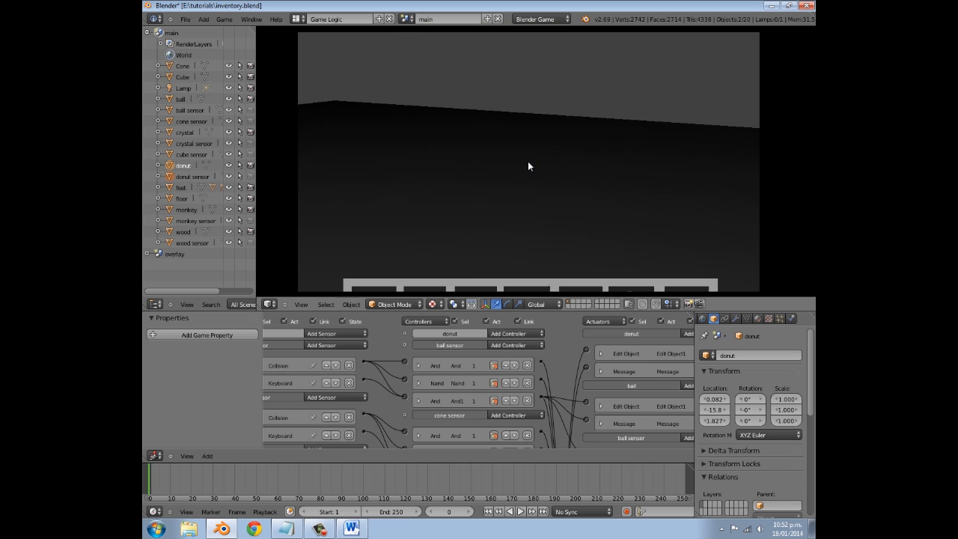
pyautogui.press('i')
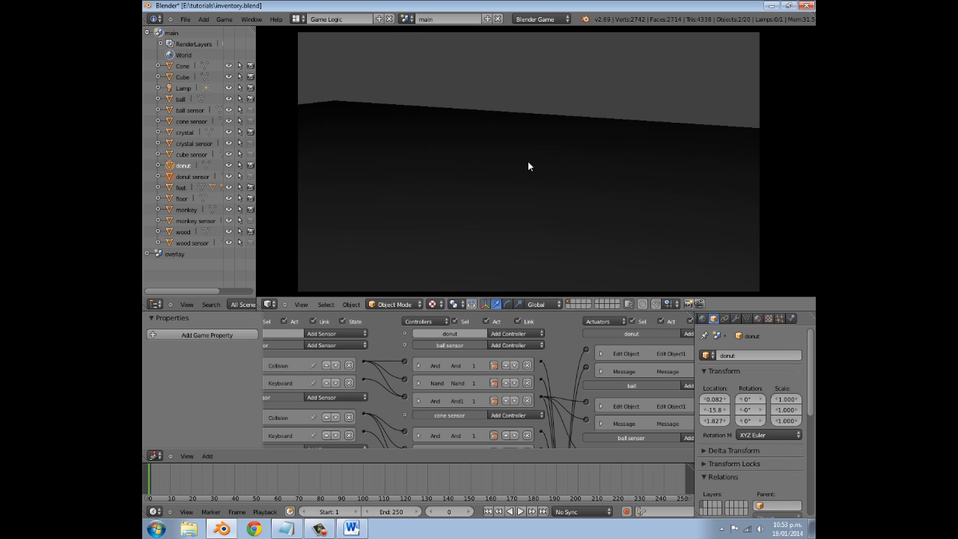
pyautogui.press('i')
pyautogui.press('i')
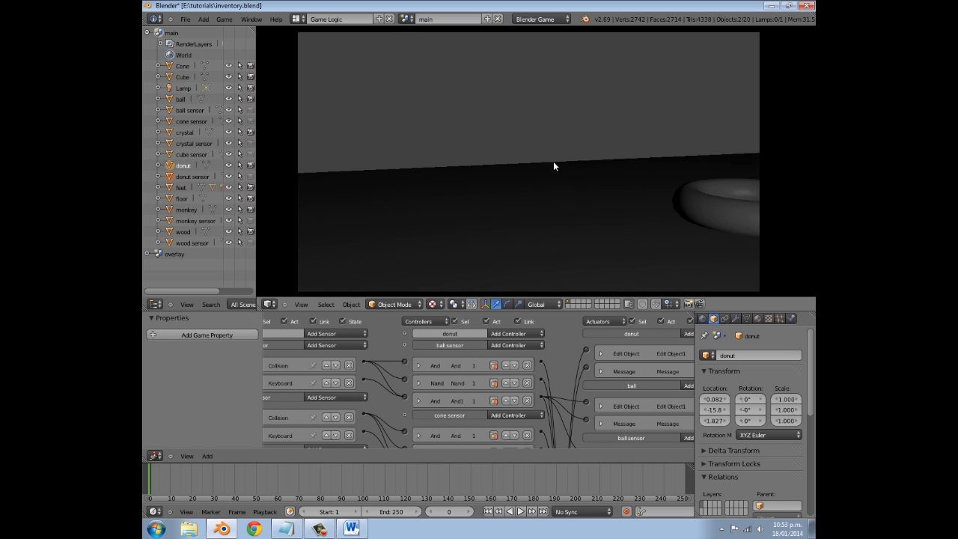
# - Walk up to the donut, pick it up and check the inventory for its icon
pyautogui.press('w')
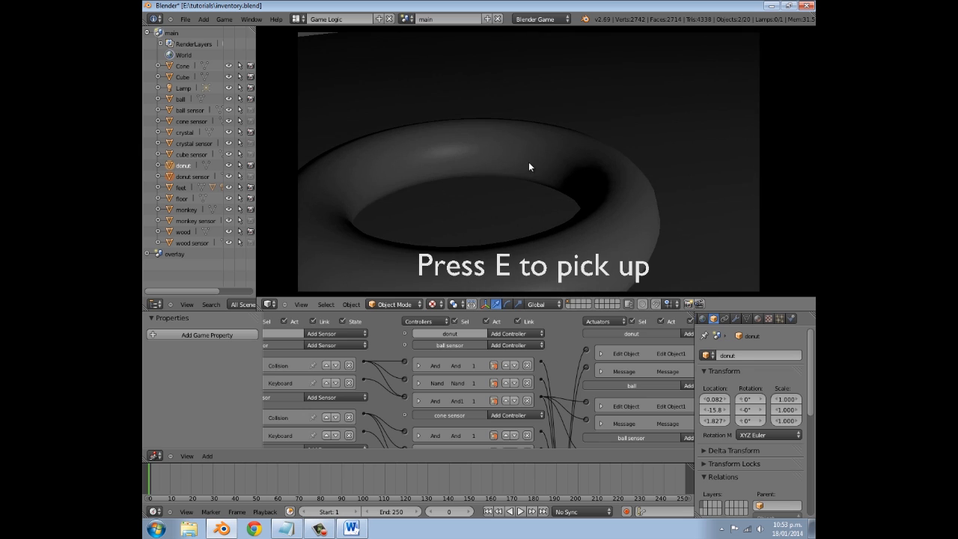
pyautogui.press('e')
pyautogui.press('i')
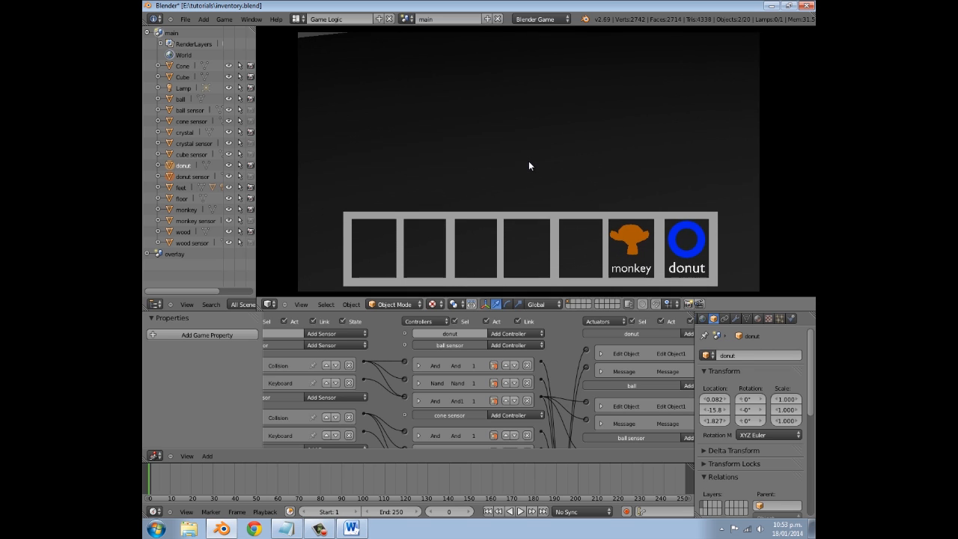
pyautogui.press('i')
# - Approach the crystal beside the wood cylinder, test the pickup range, collect both items and check the inventory
pyautogui.press('w')
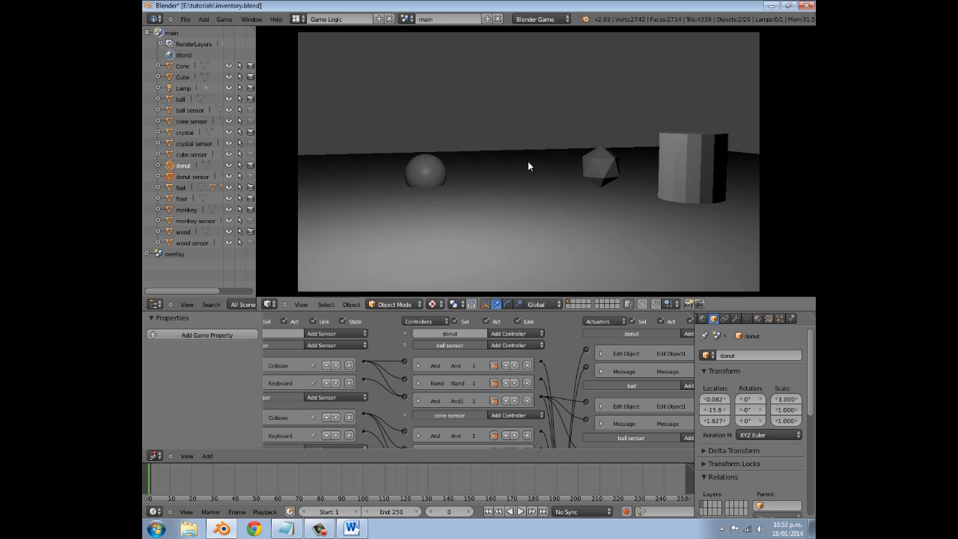
pyautogui.press('w')
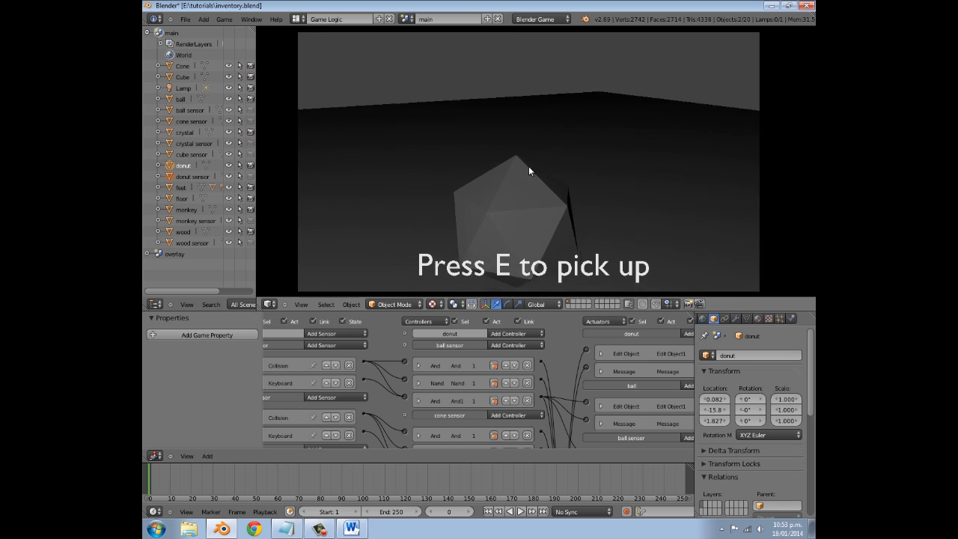
pyautogui.press('s')
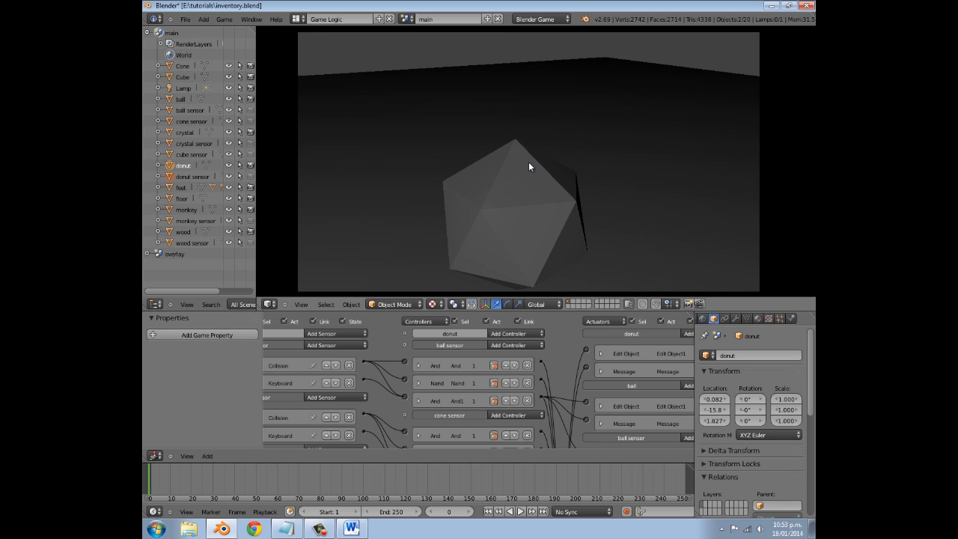
pyautogui.press('i')
pyautogui.press('i')
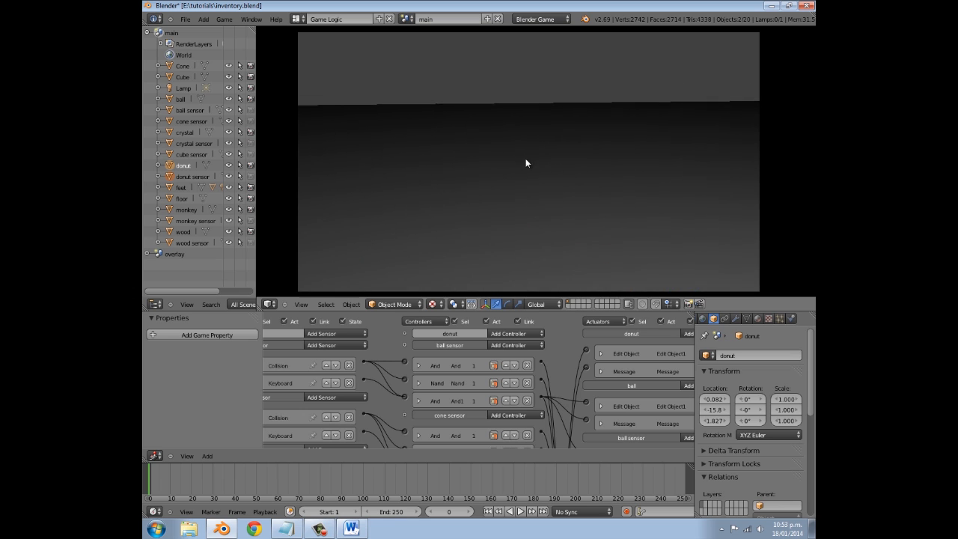
pyautogui.press('w')
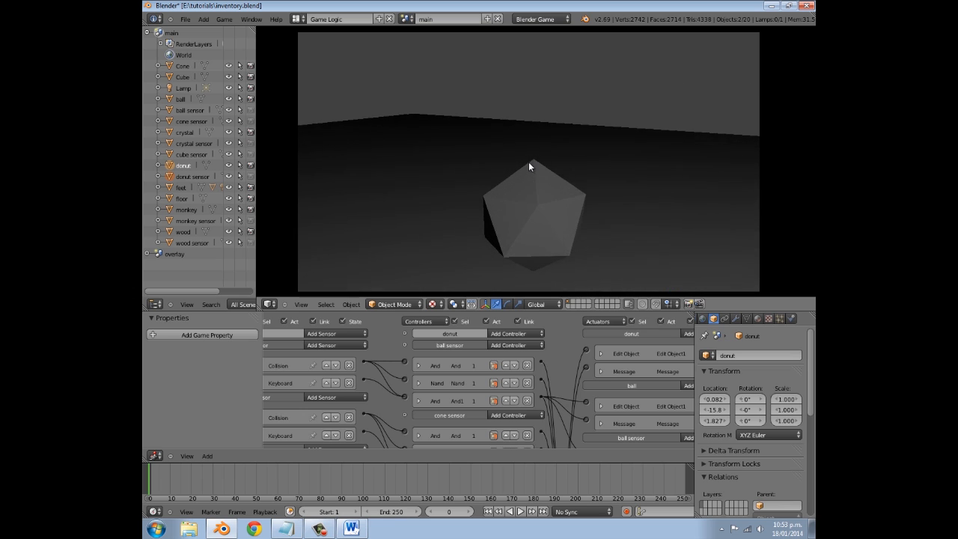
pyautogui.press('w')
pyautogui.press('e')
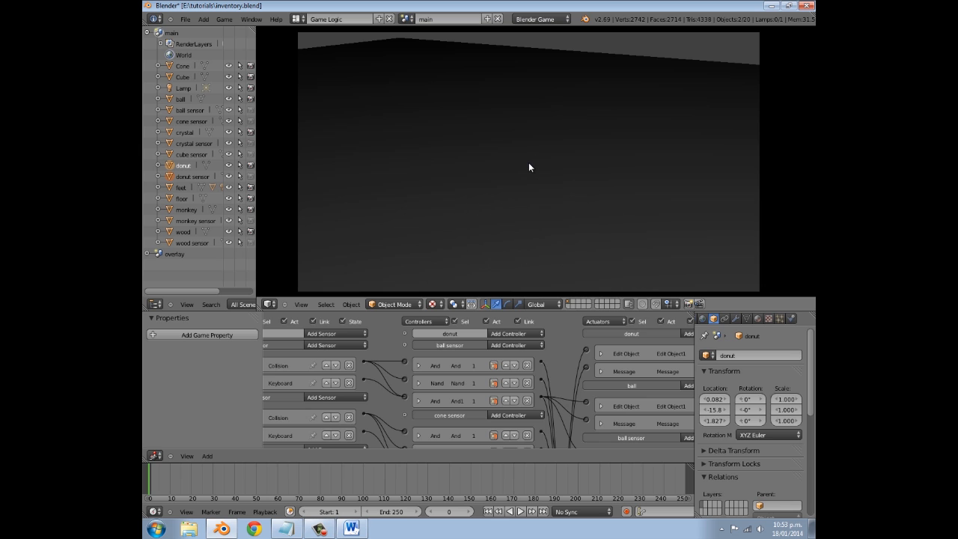
pyautogui.press('i')
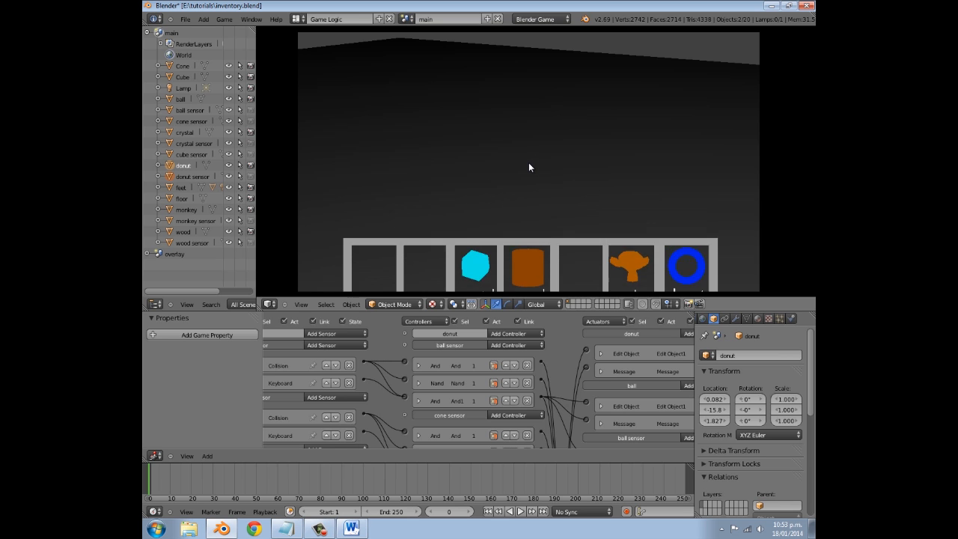
# - Walk up to the cone, pick it up and toggle the inventory to check it
pyautogui.press('w')
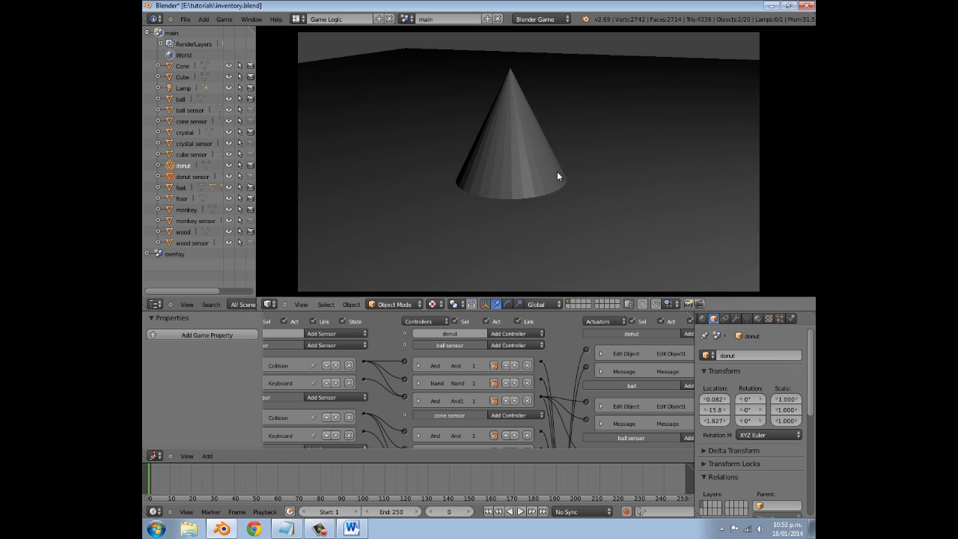
pyautogui.press('e')
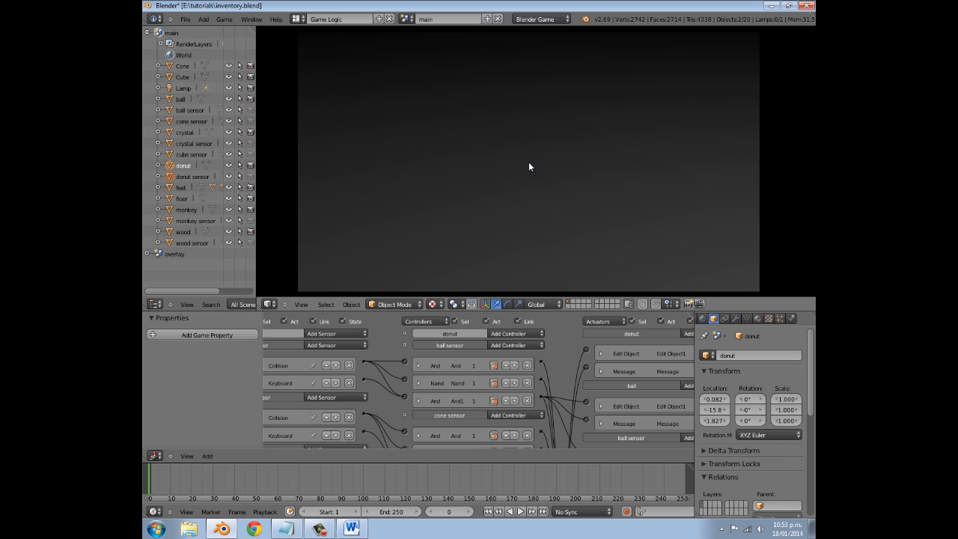
pyautogui.press('i')
pyautogui.press('i')
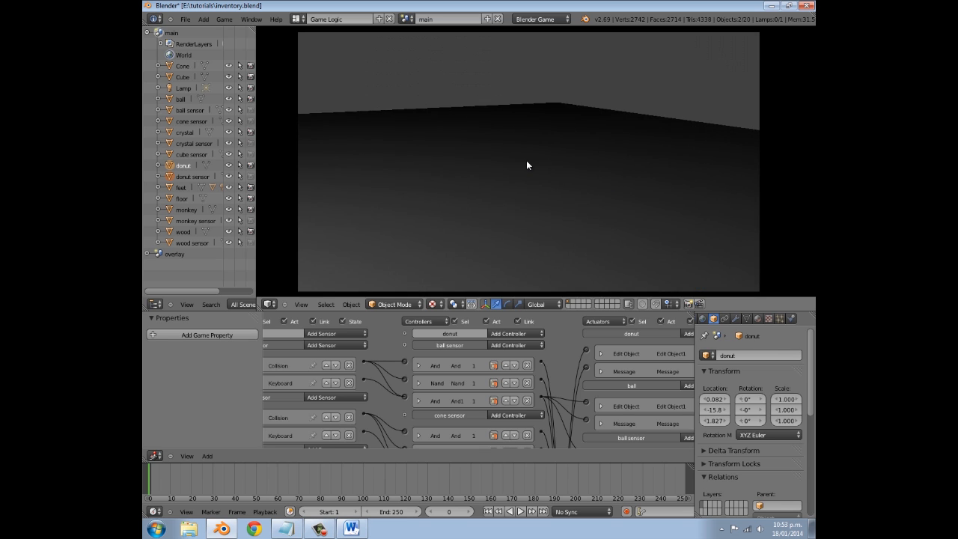
# - Walk up to the ball, pick it up and open the inventory to check it
pyautogui.press('w')
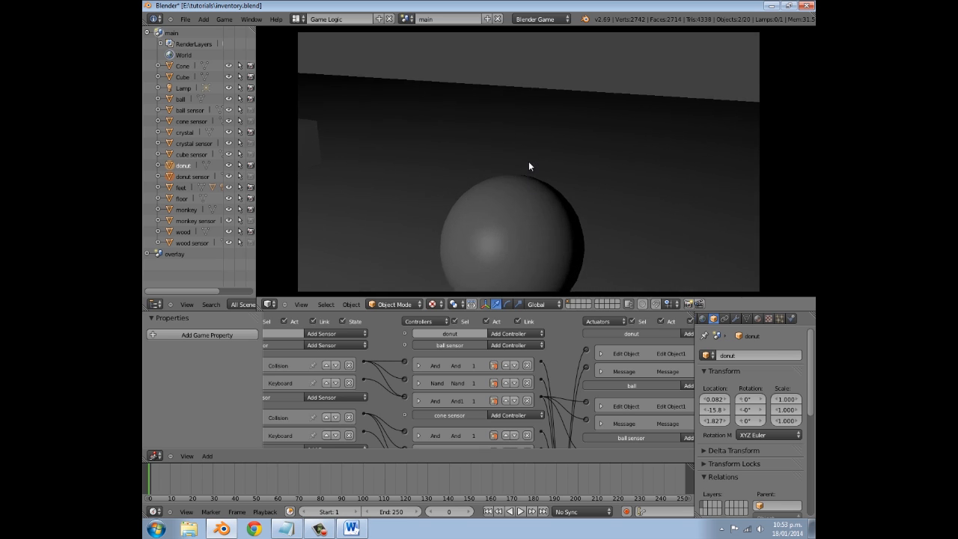
pyautogui.press('w')
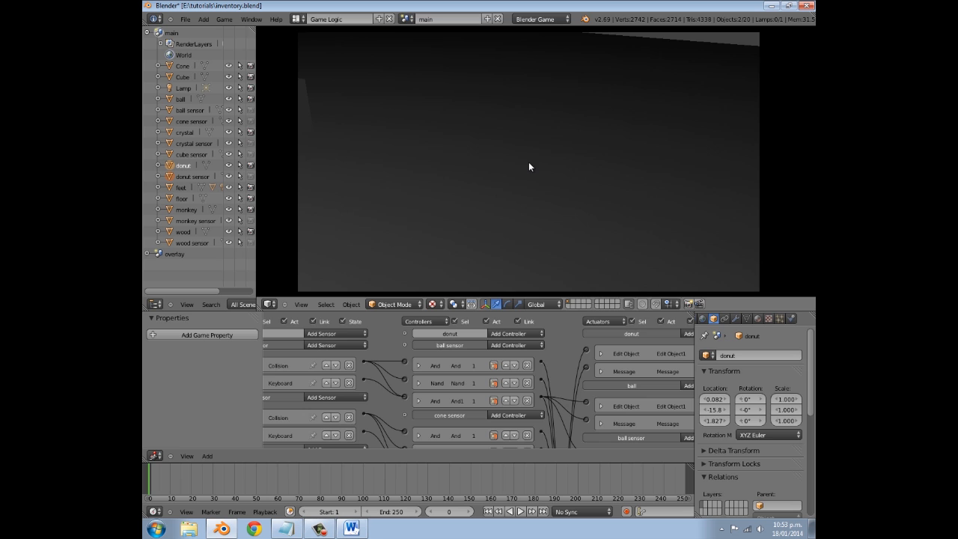
pyautogui.press('i')
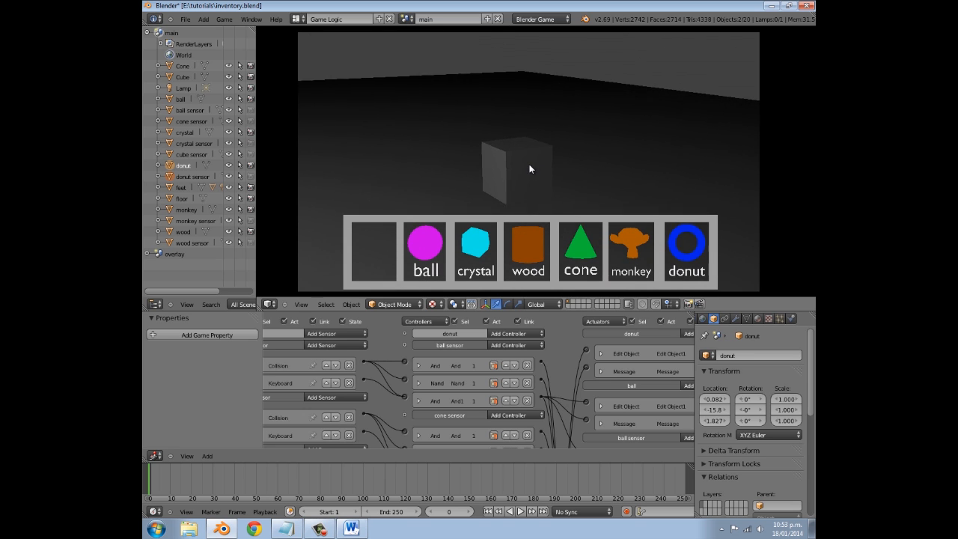
# - Collect the cube, check the full inventory and stop the game
pyautogui.press('w')
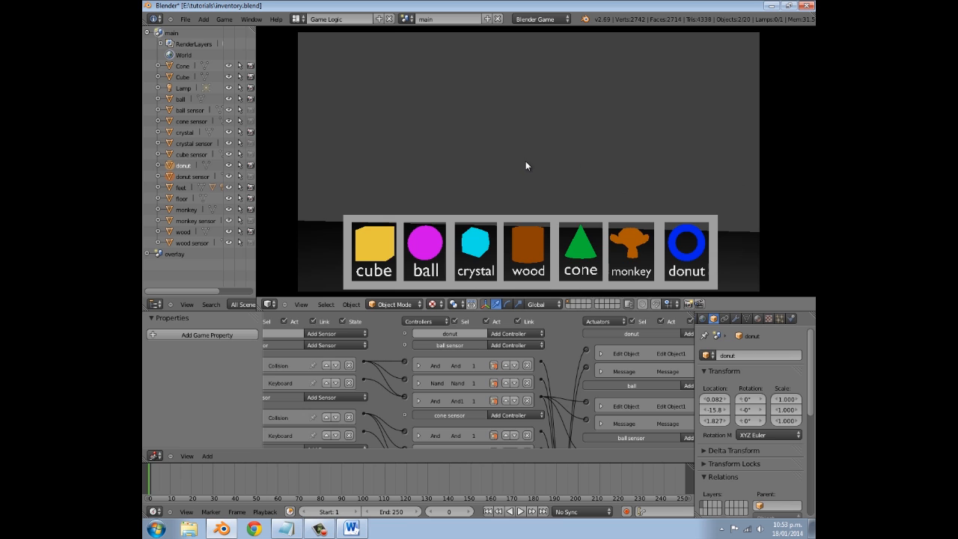
pyautogui.press('i')
pyautogui.press('i')
pyautogui.press('Escape')
# - Move the wood cylinder and its sensor along the X axis, away from the crystal, to about 20.3, and rotate them about 7.9° around Z
pyautogui.moveTo(589, 135); pyautogui.dragTo(684, 181, button='middle')
pyautogui.scroll(-6, 507, 185)
pyautogui.scroll(-8, 507, 186)
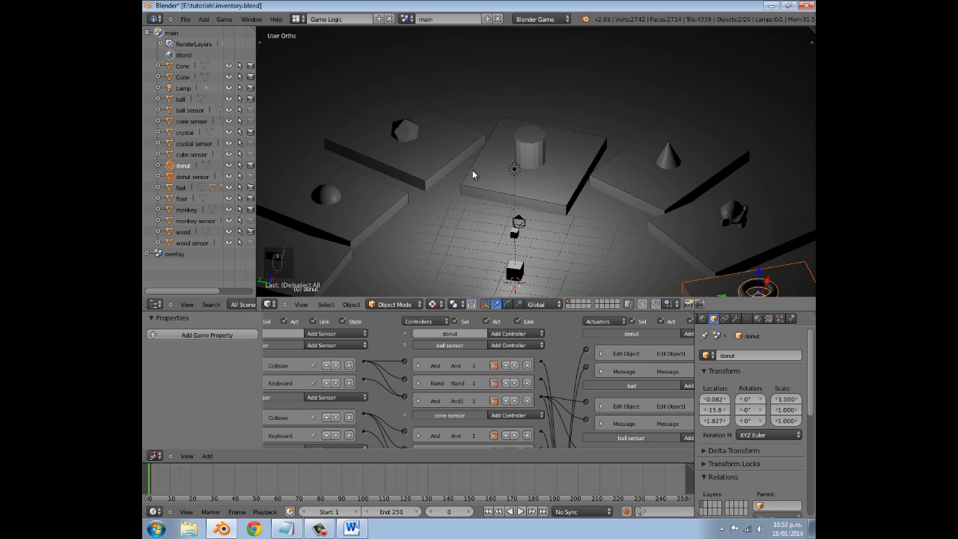
pyautogui.rightClick(551, 152)
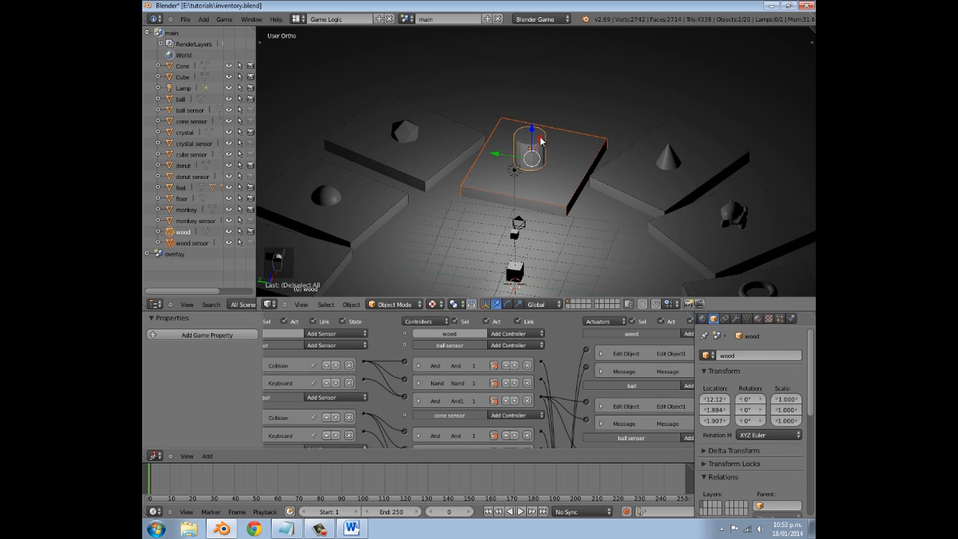
pyautogui.press('g')
pyautogui.press('x')
pyautogui.click(581, 74)
pyautogui.press('r')
pyautogui.press('z')
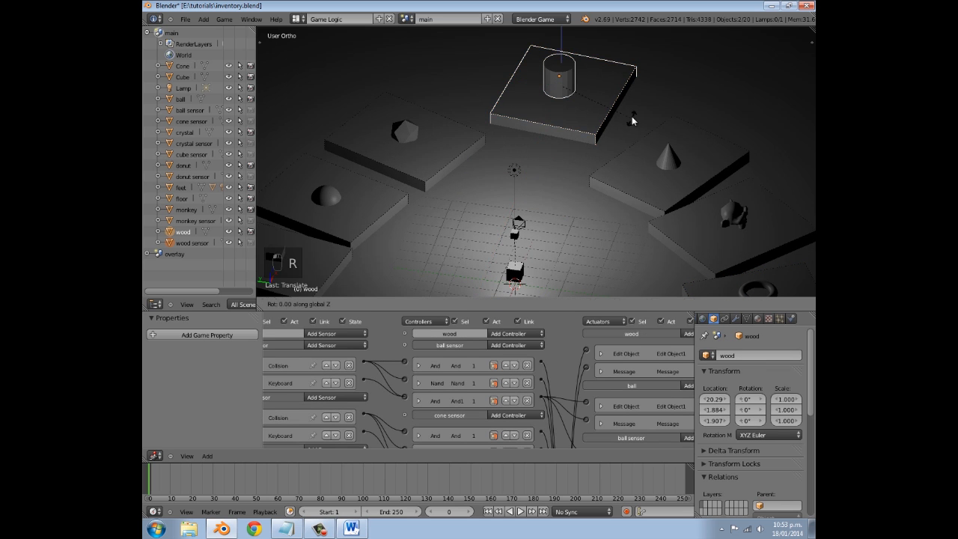
pyautogui.click(640, 114)
# - Run the game from the camera view, pick up the relocated wood, check the inventory and stop the game
pyautogui.moveTo(601, 128); pyautogui.dragTo(528, 152, button='middle')
pyautogui.moveTo(464, 180); pyautogui.dragTo(455, 199, button='middle')
pyautogui.press('KP_0')
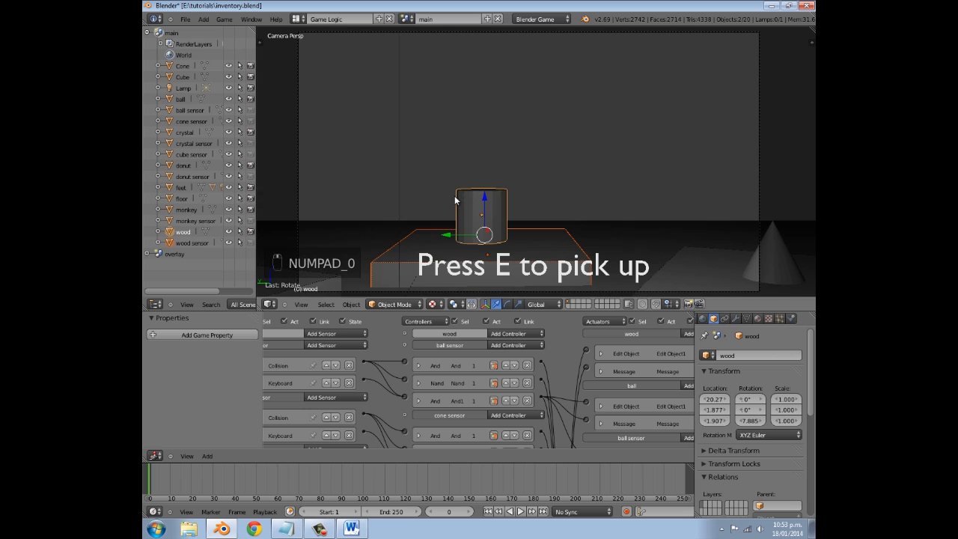
pyautogui.press('p')
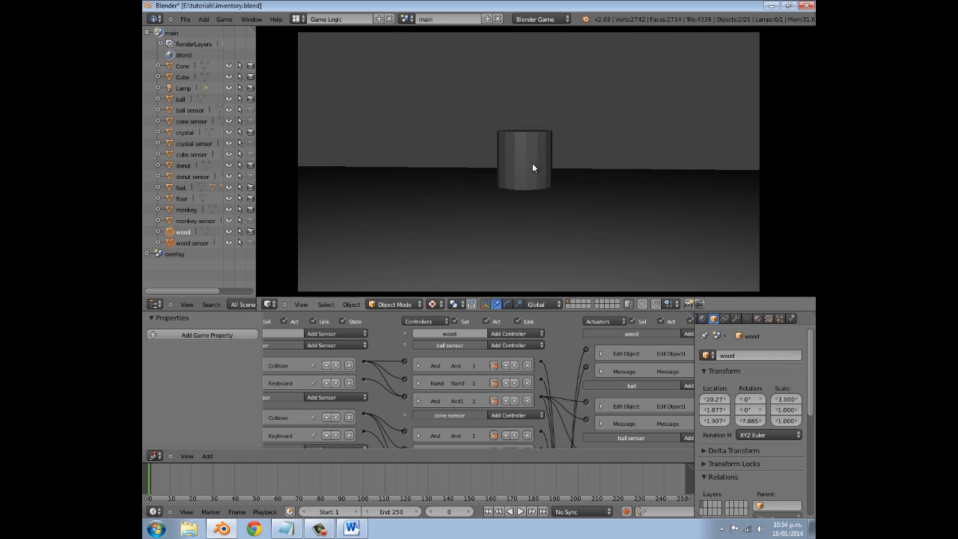
pyautogui.press('w')
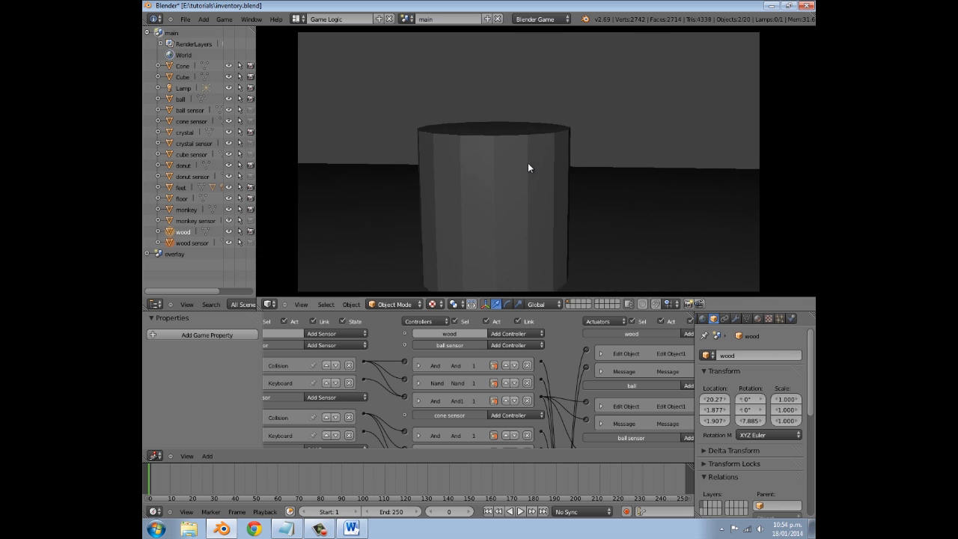
pyautogui.press('e')
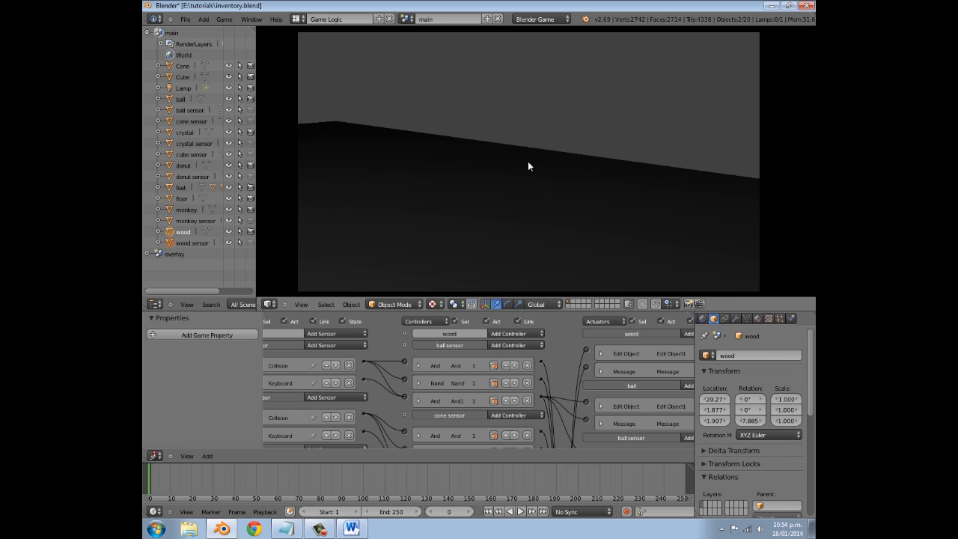
pyautogui.press('i')
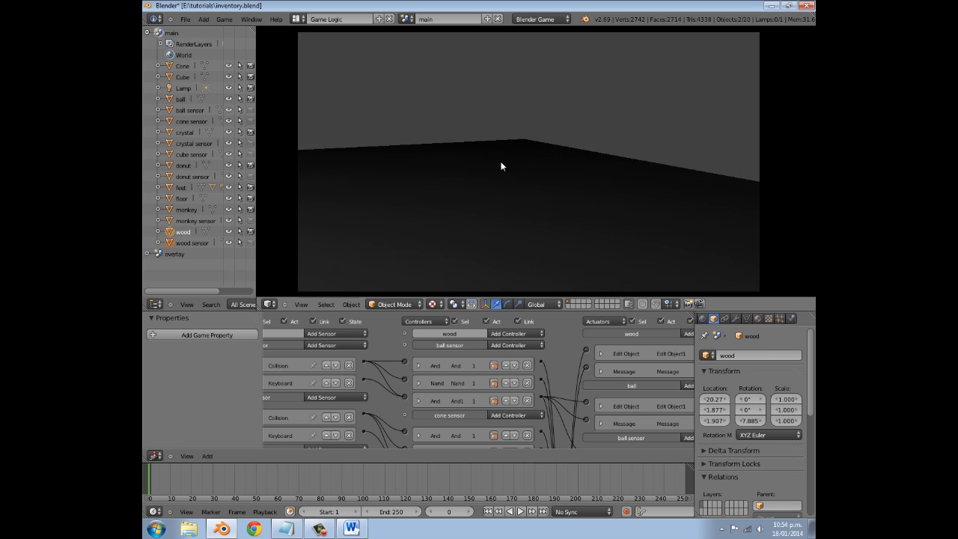
pyautogui.press('Escape')
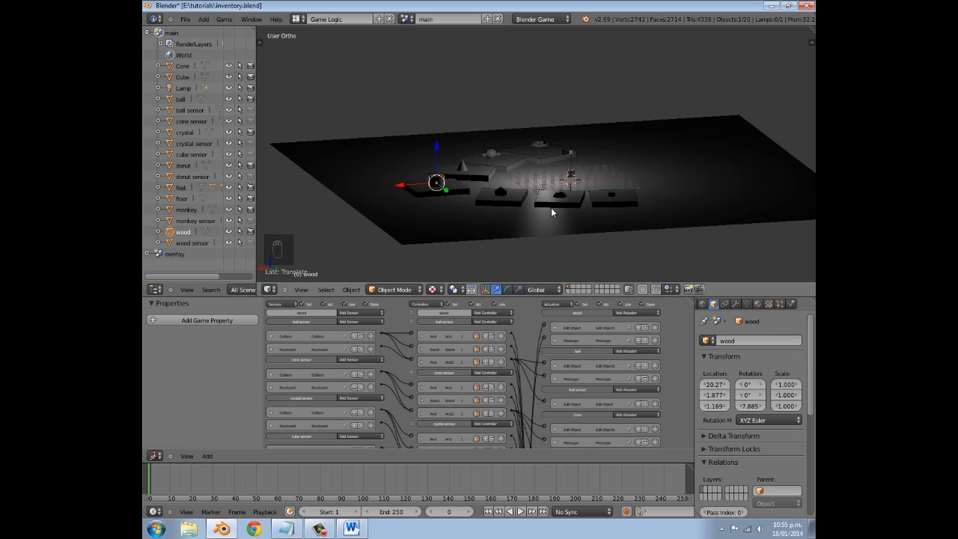
# - Examine the finished item layout in the scene and the linked logic bricks of the item sensors
pyautogui.scroll(3, 503, 189)
pyautogui.moveTo(504, 189); pyautogui.dragTo(548, 187, button='middle')
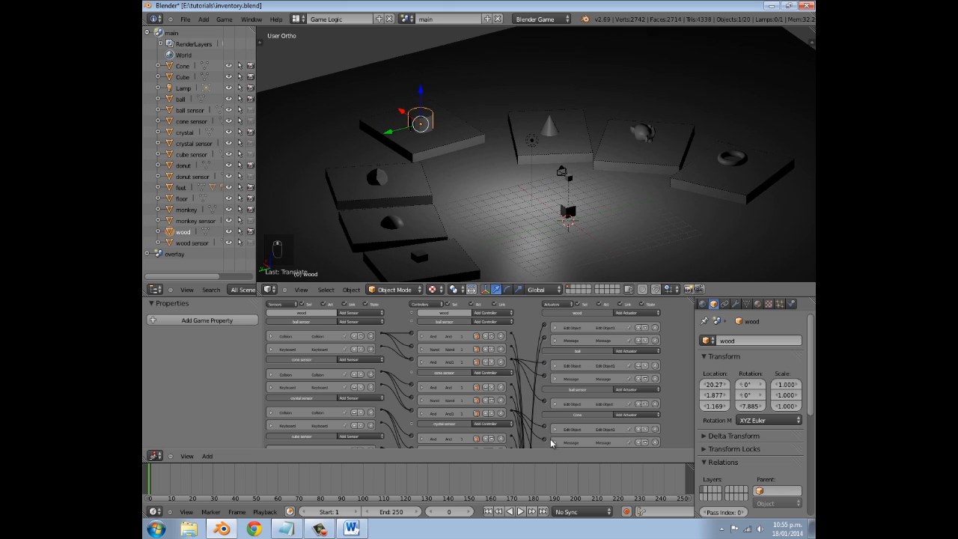
pyautogui.scroll(-8, 551, 444)
pyautogui.scroll(5, 547, 400)
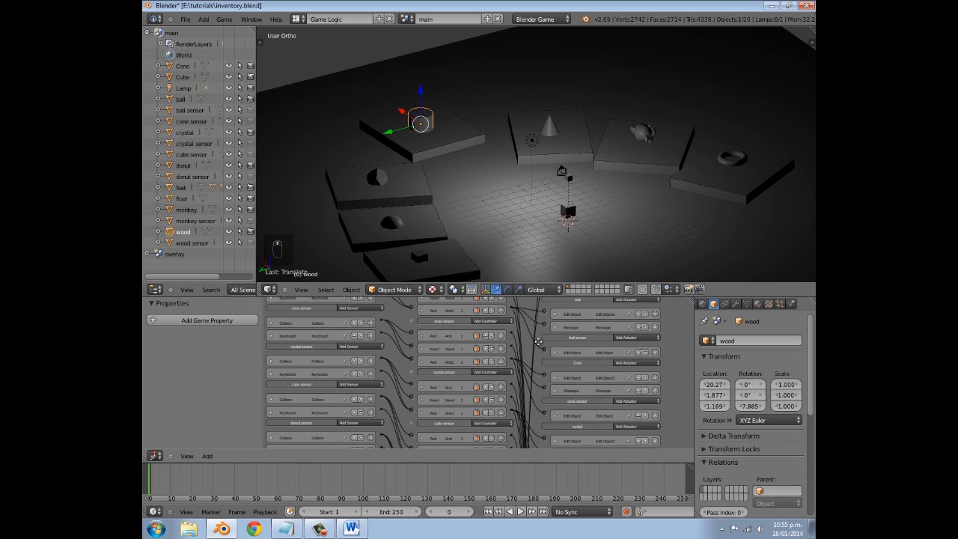
pyautogui.scroll(-8, 542, 374)
pyautogui.scroll(5, 553, 344)
pyautogui.scroll(-2, 557, 381)
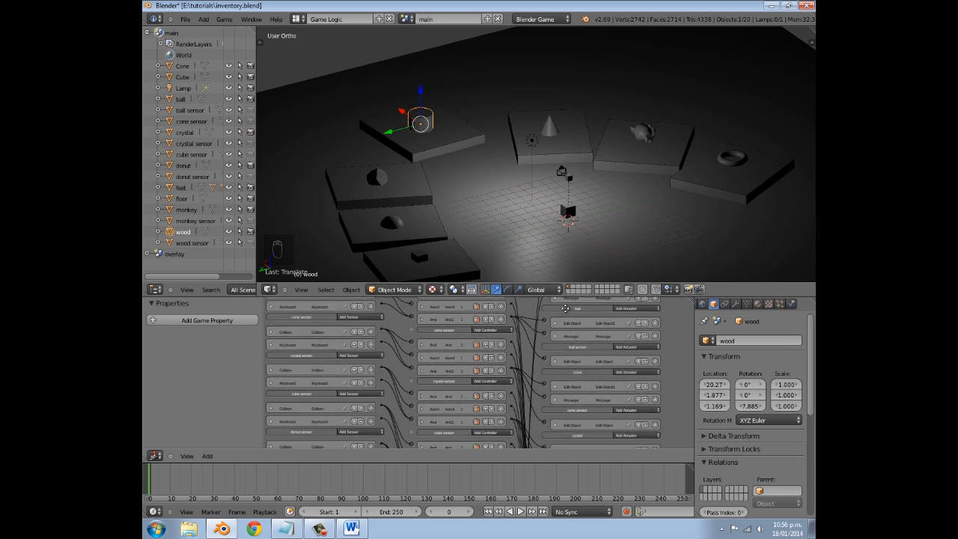
pyautogui.scroll(-6, 573, 258)
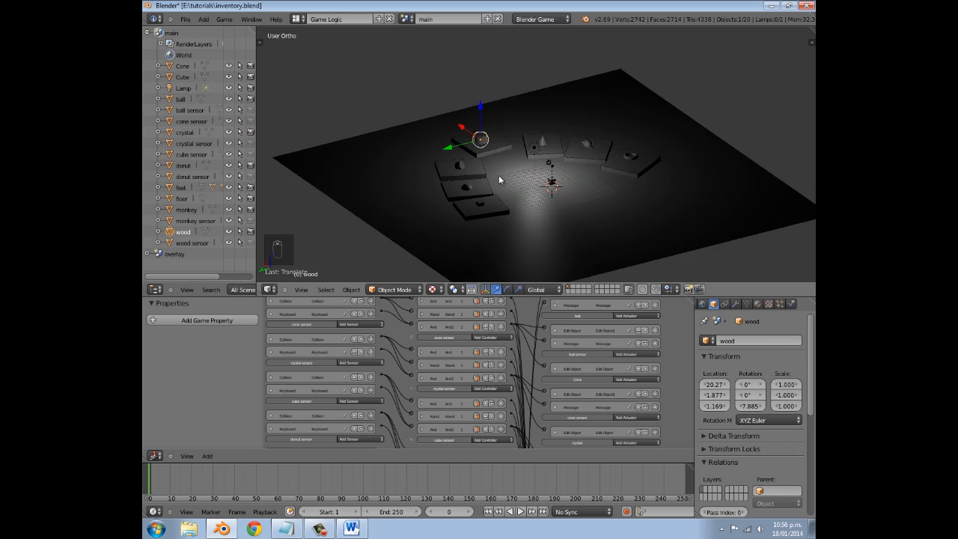
pyautogui.scroll(2, 585, 304)
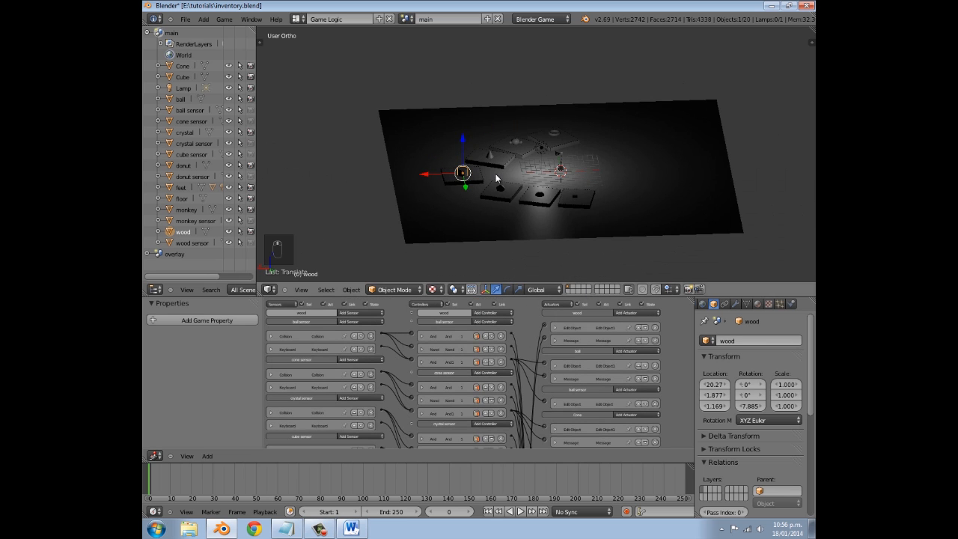
pyautogui.scroll(3, 565, 166)
pyautogui.moveTo(565, 166); pyautogui.dragTo(544, 166, button='middle')
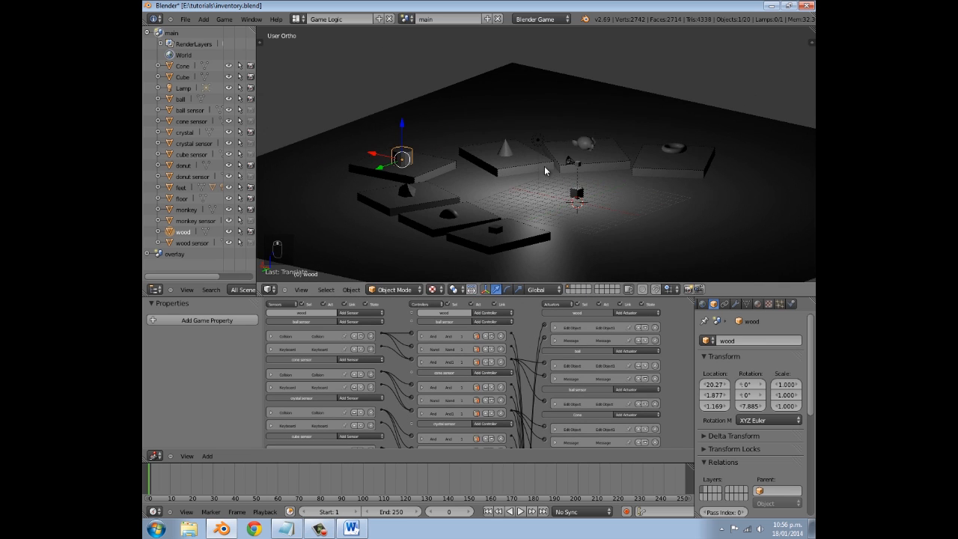
pyautogui.scroll(2, 604, 181)
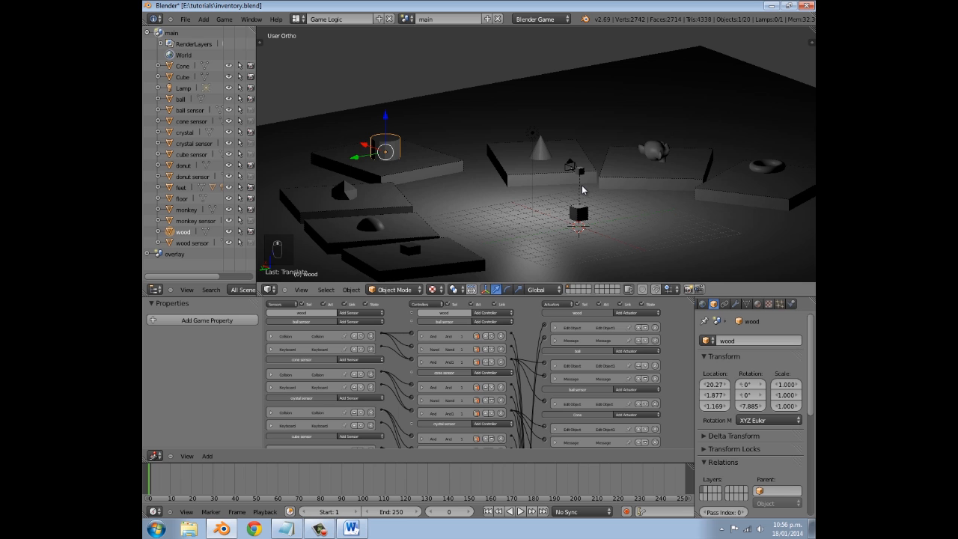